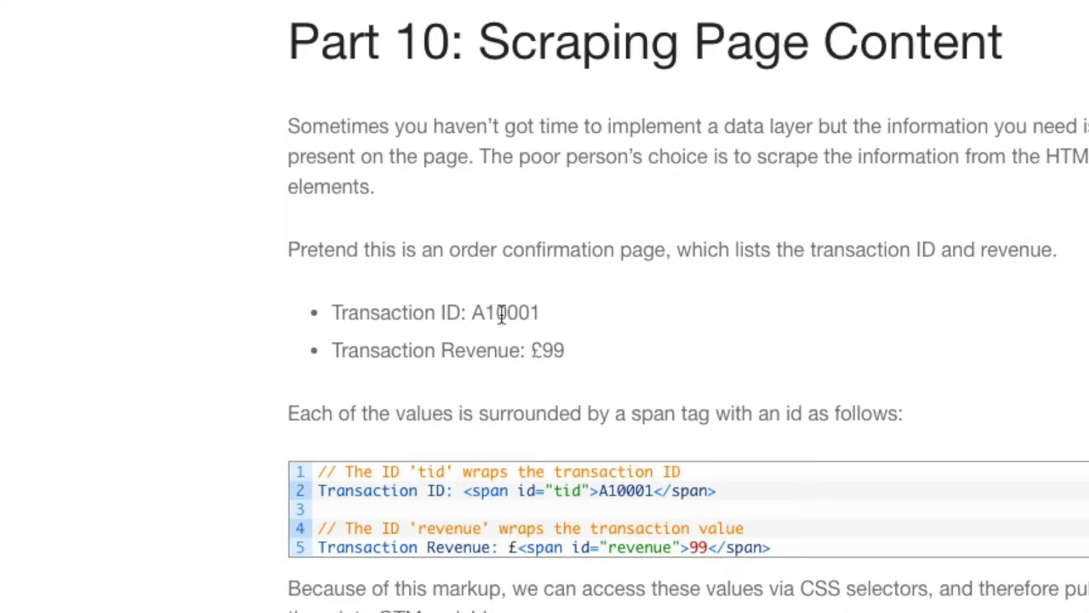
# Step: Highlight the transaction revenue value in the Part 10 article and open the article's page source
pyautogui.moveTo(541, 349); pyautogui.dragTo(567, 350)
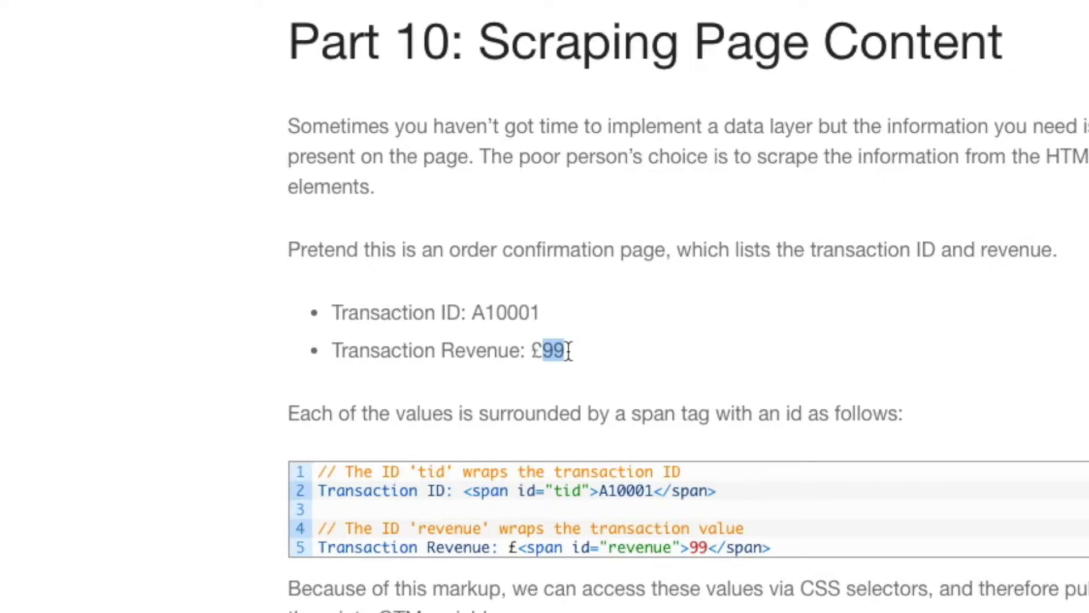
pyautogui.click(603, 317)
pyautogui.rightClick(604, 318)
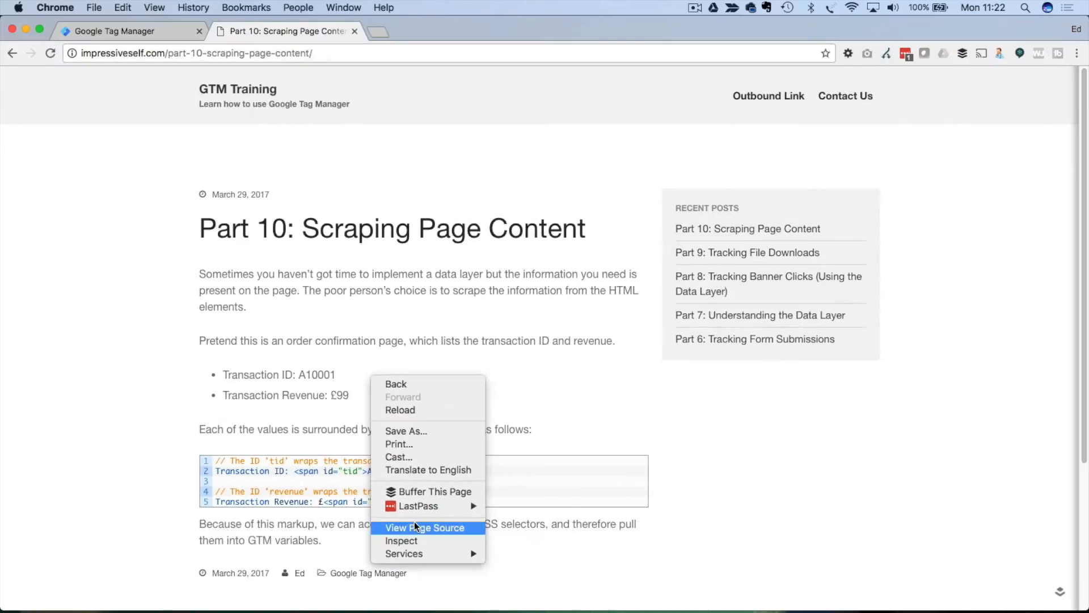
pyautogui.click(447, 553)
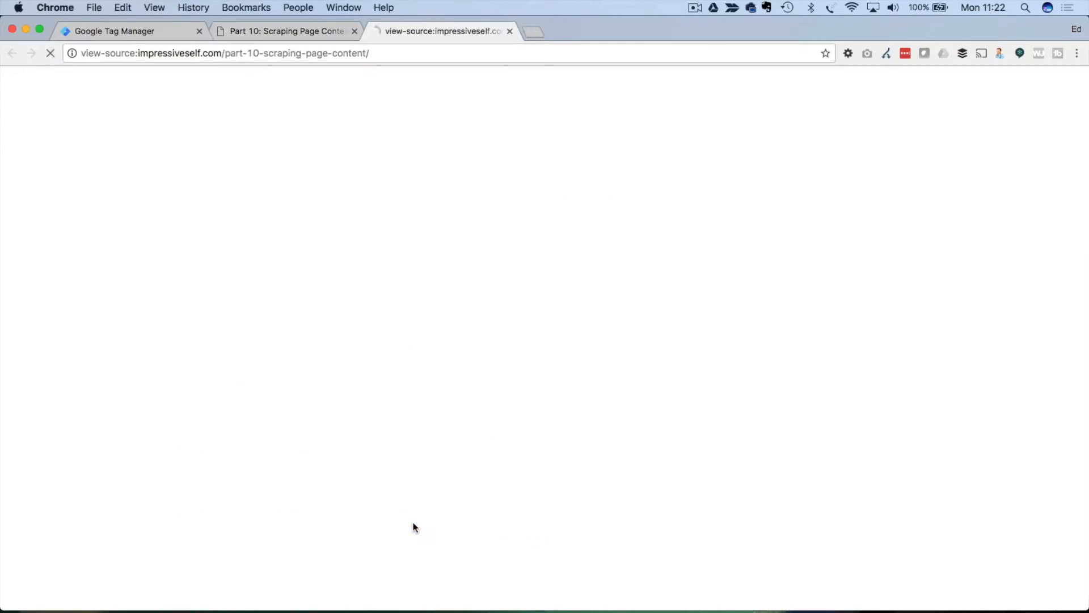
# Step: Search the page source for 99 to locate the transaction revenue markup
pyautogui.scroll(-5, 271, 369)
pyautogui.scroll(-10, 271, 370)
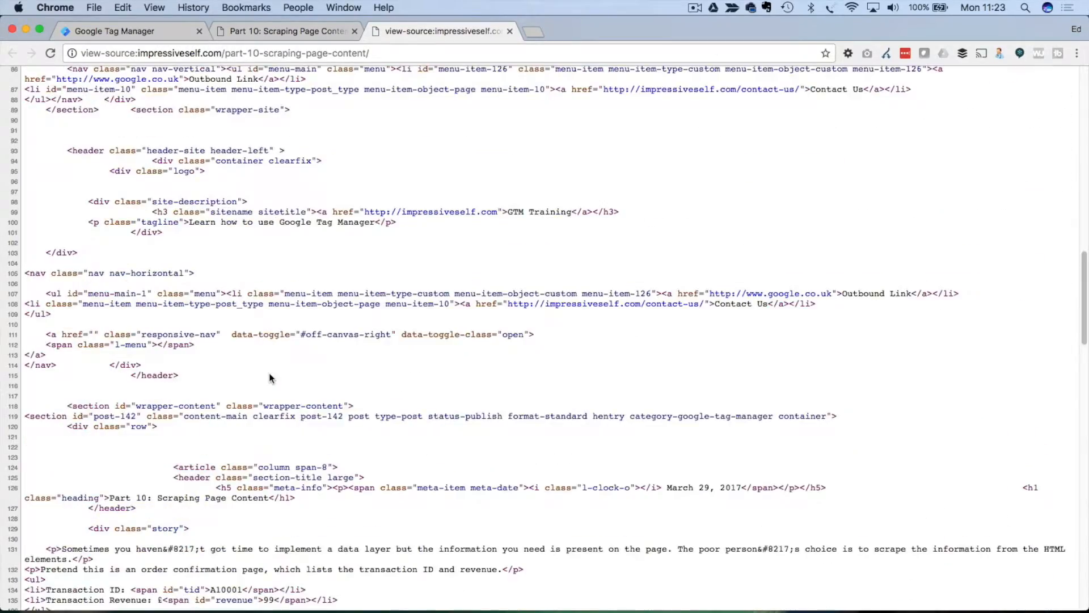
pyautogui.scroll(-5, 269, 373)
pyautogui.press('super+f')
pyautogui.write('99')
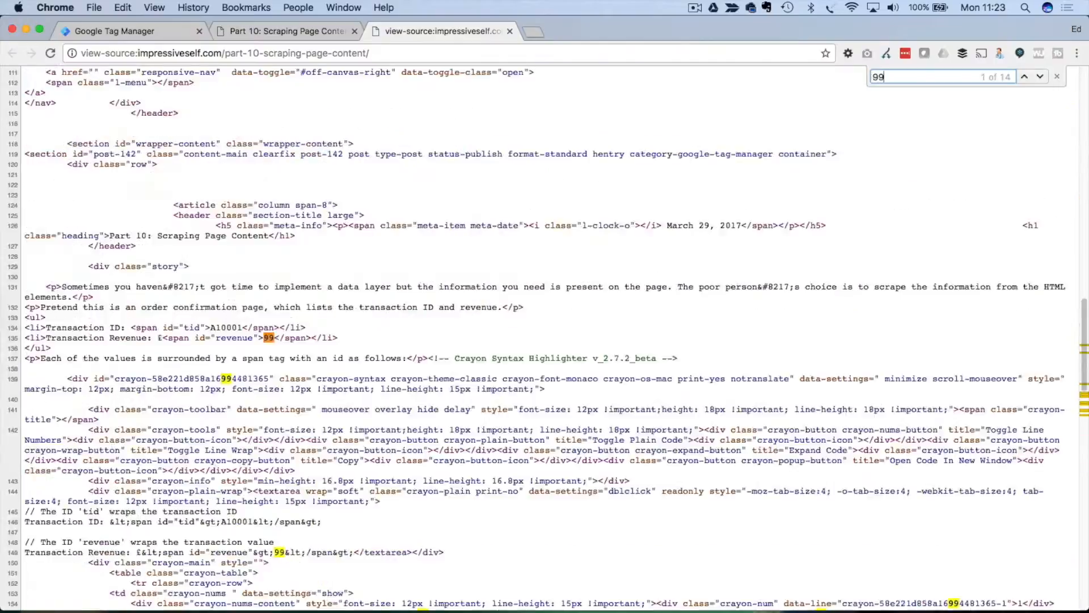
pyautogui.write('.99')
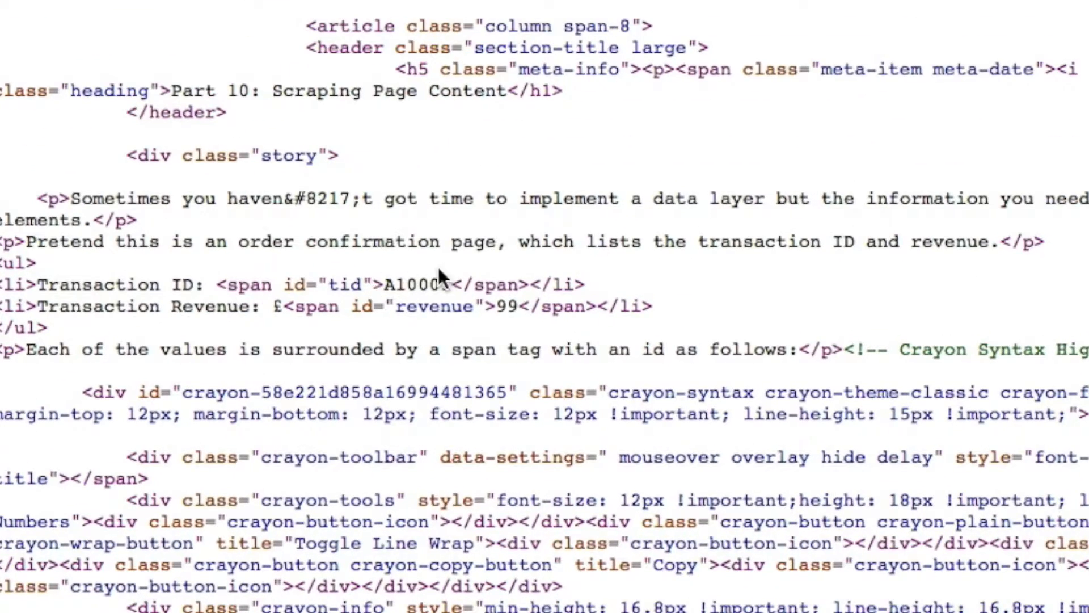
# Step: Examine the span tags and their ids around the transaction ID and revenue values in the source
pyautogui.moveTo(217, 284); pyautogui.dragTo(372, 282)
pyautogui.moveTo(340, 282); pyautogui.dragTo(361, 282)
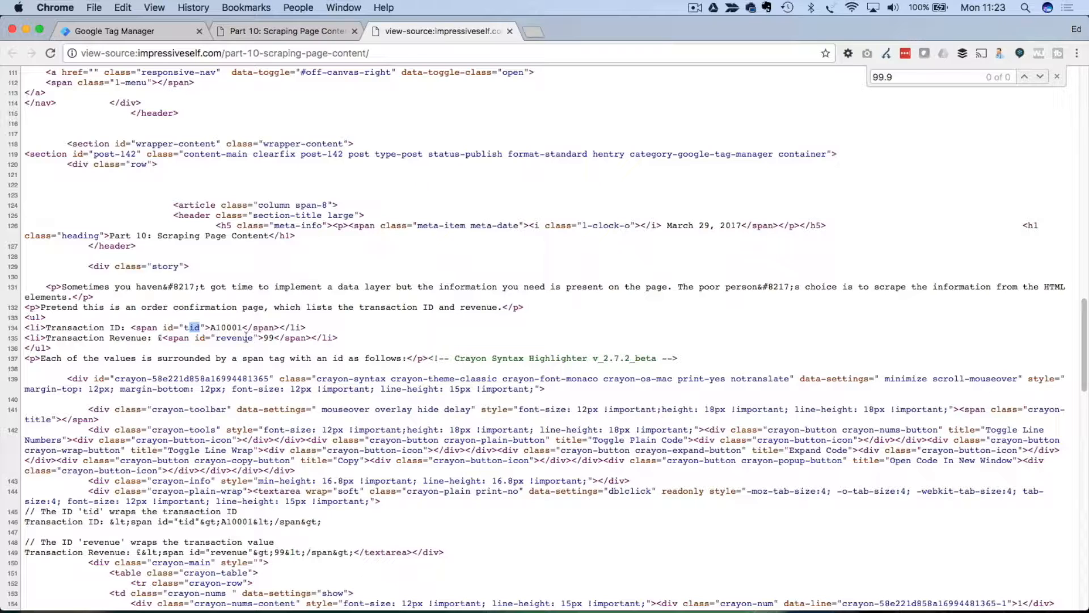
pyautogui.moveTo(159, 327); pyautogui.dragTo(175, 331)
# Step: Switch to Google Tag Manager and start a new user-defined variable named transaction_id
pyautogui.click(113, 32)
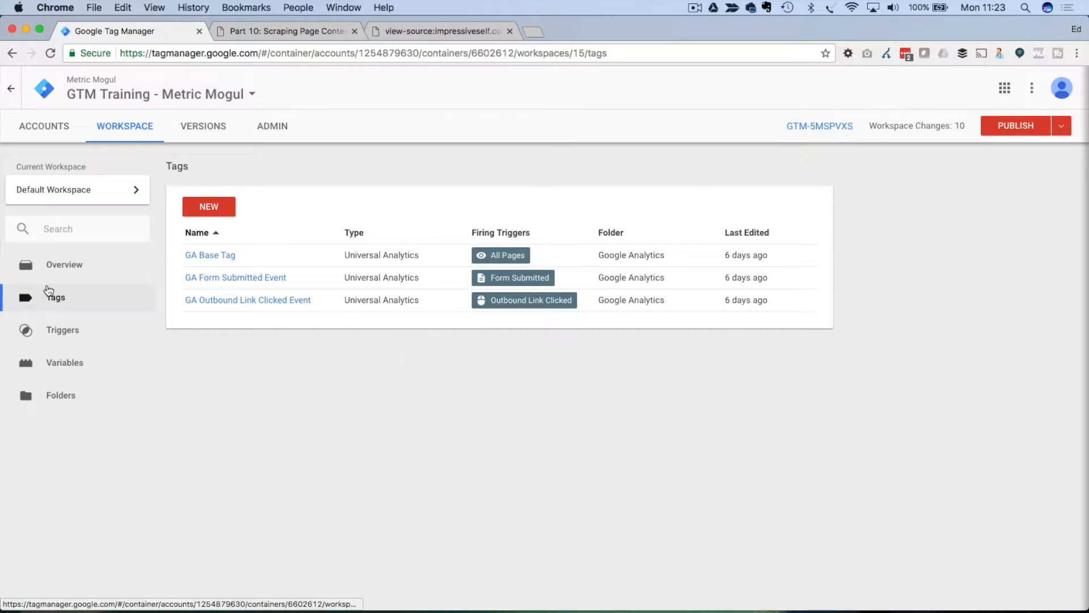
pyautogui.click(61, 360)
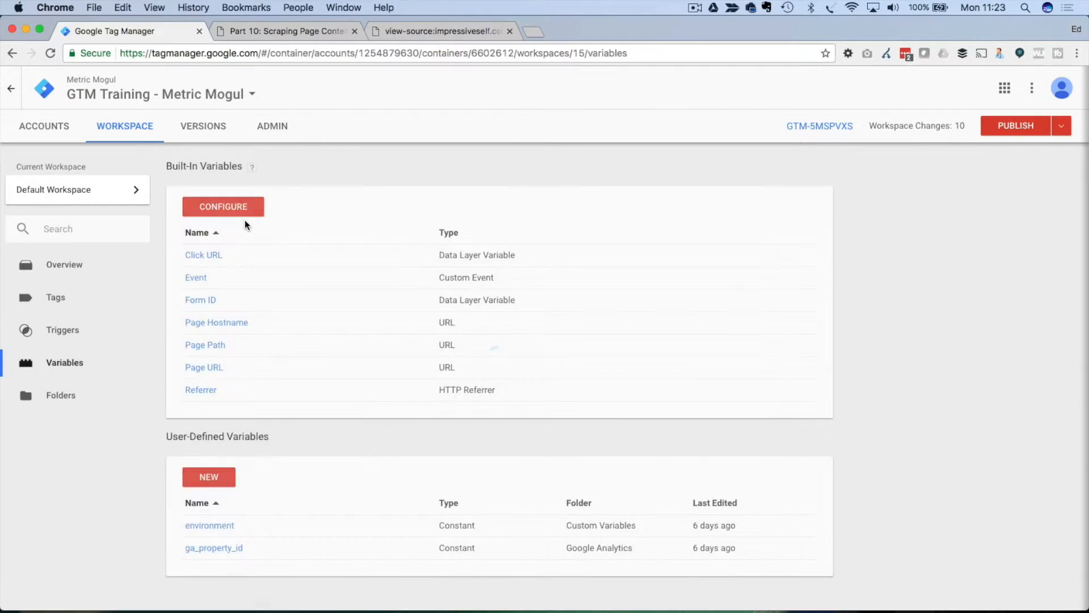
pyautogui.click(206, 479)
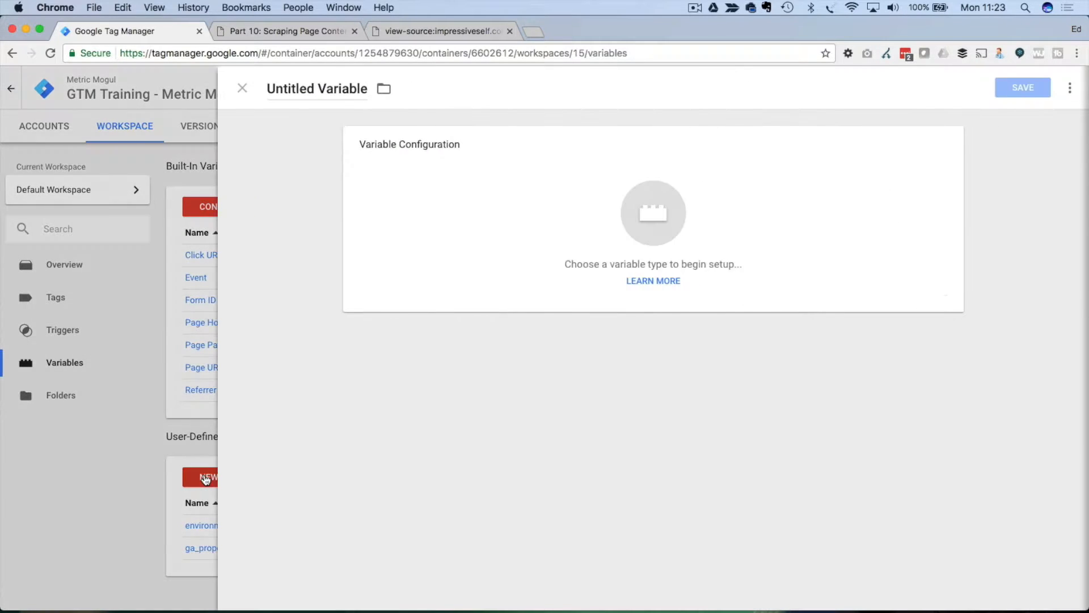
pyautogui.tripleClick(299, 82)
pyautogui.write('t')
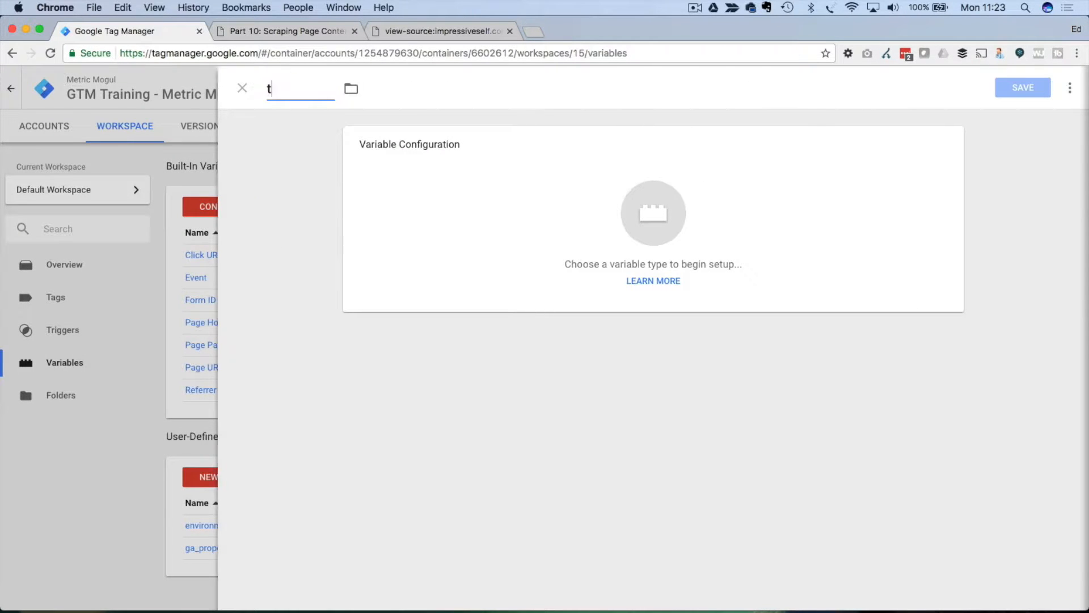
pyautogui.write('ransaction_id')
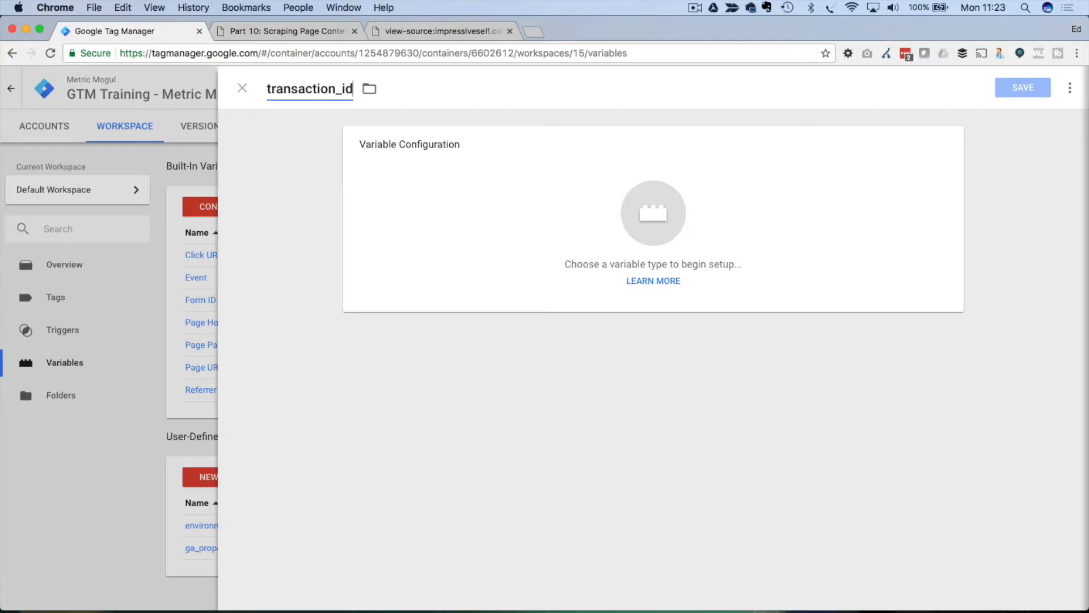
# Step: Review the available variable types and choose DOM Element for the transaction_id variable
pyautogui.click(771, 227)
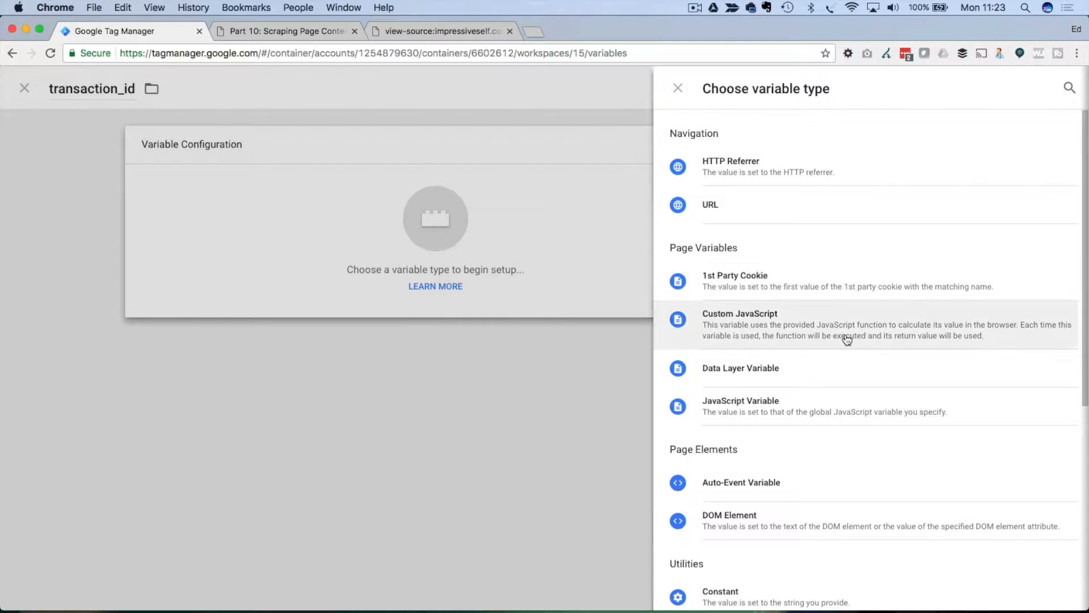
pyautogui.scroll(-1, 834, 344)
pyautogui.scroll(1, 835, 344)
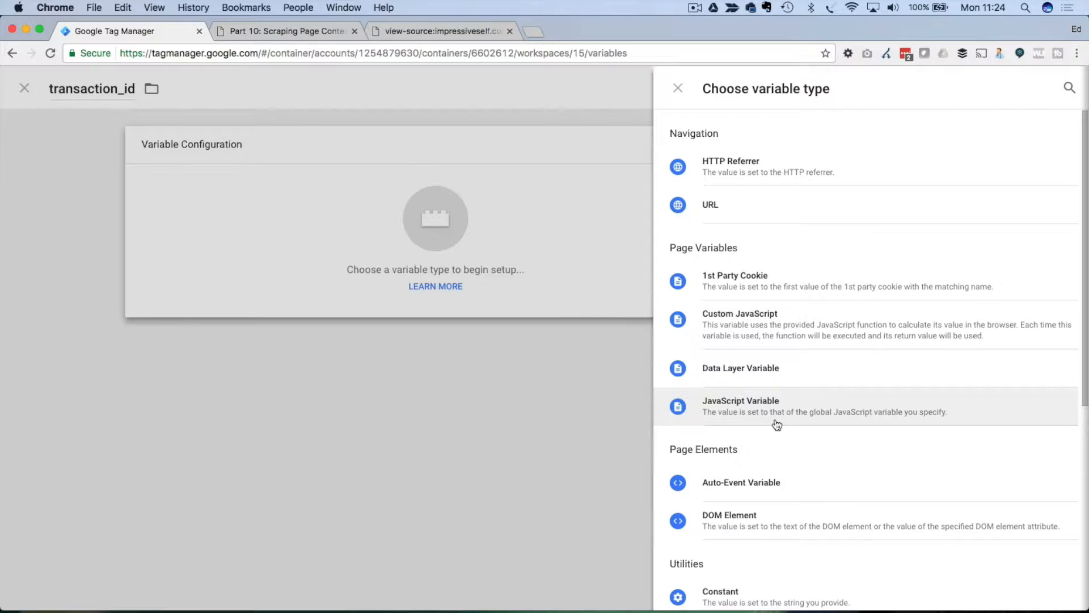
pyautogui.scroll(-2, 765, 425)
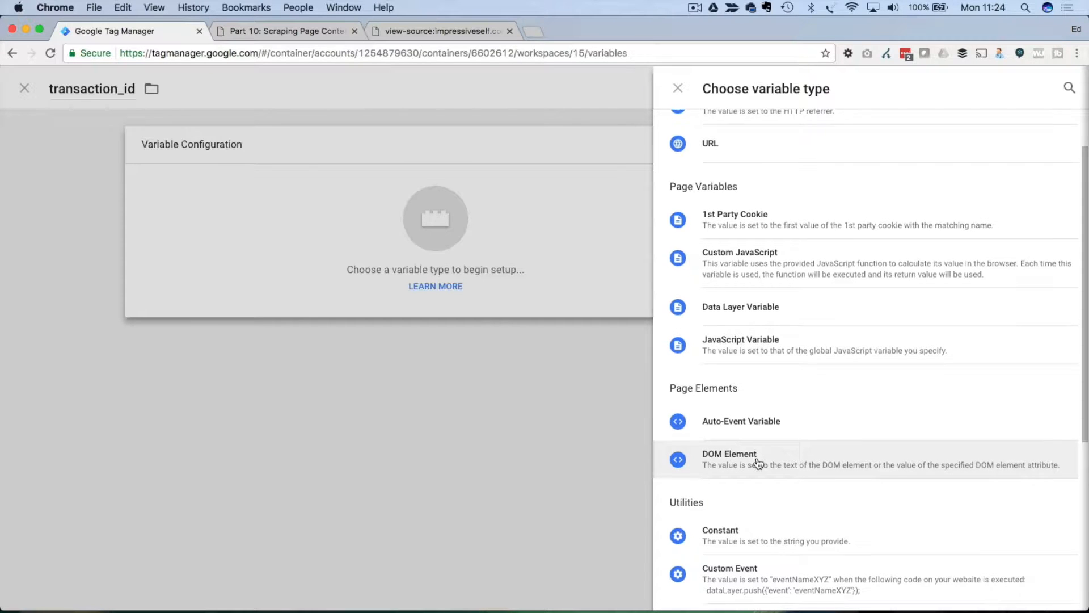
pyautogui.scroll(-1, 758, 463)
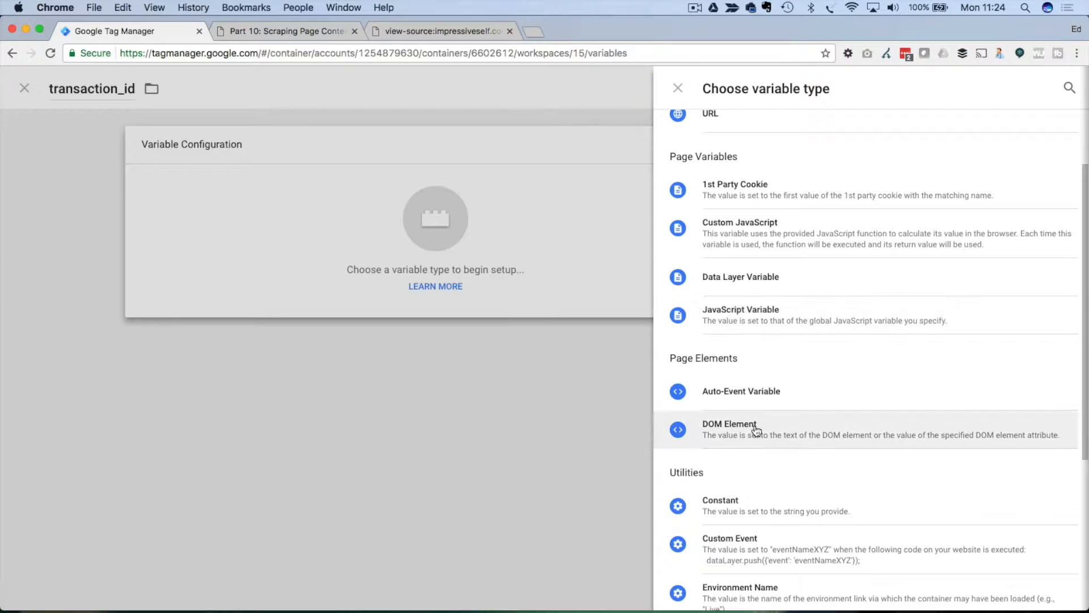
pyautogui.scroll(-3, 757, 431)
pyautogui.scroll(-1, 756, 431)
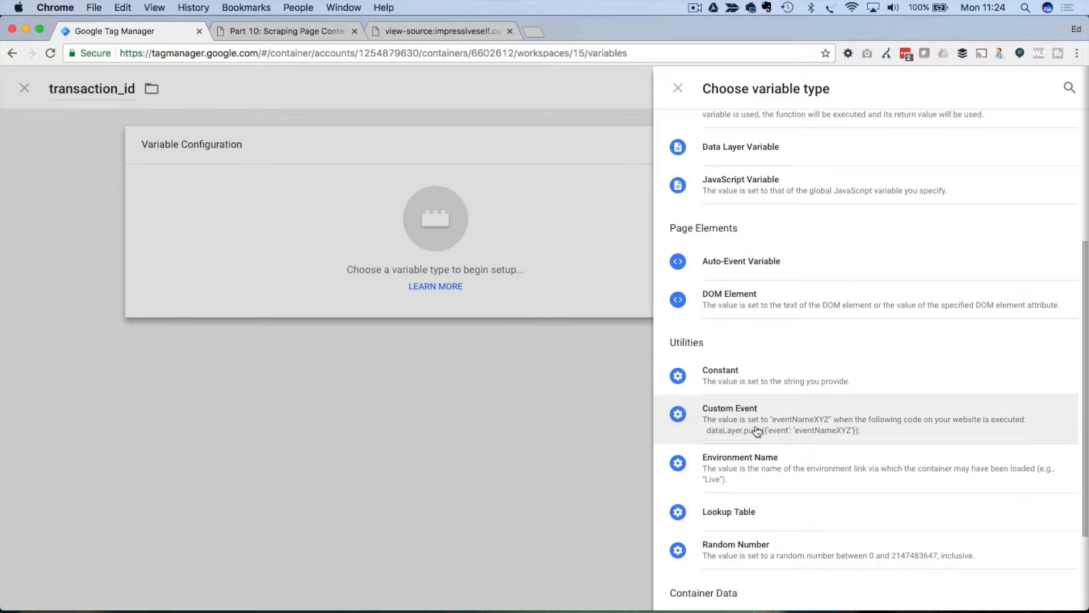
pyautogui.click(774, 304)
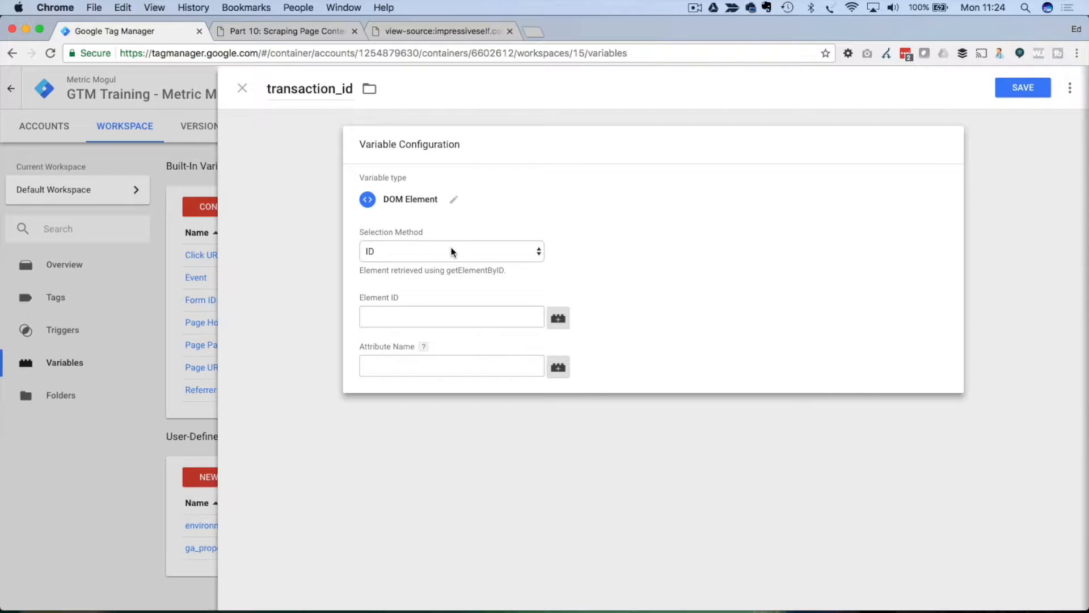
# Step: Try the CSS Selector selection method and return to ID
pyautogui.click(539, 251)
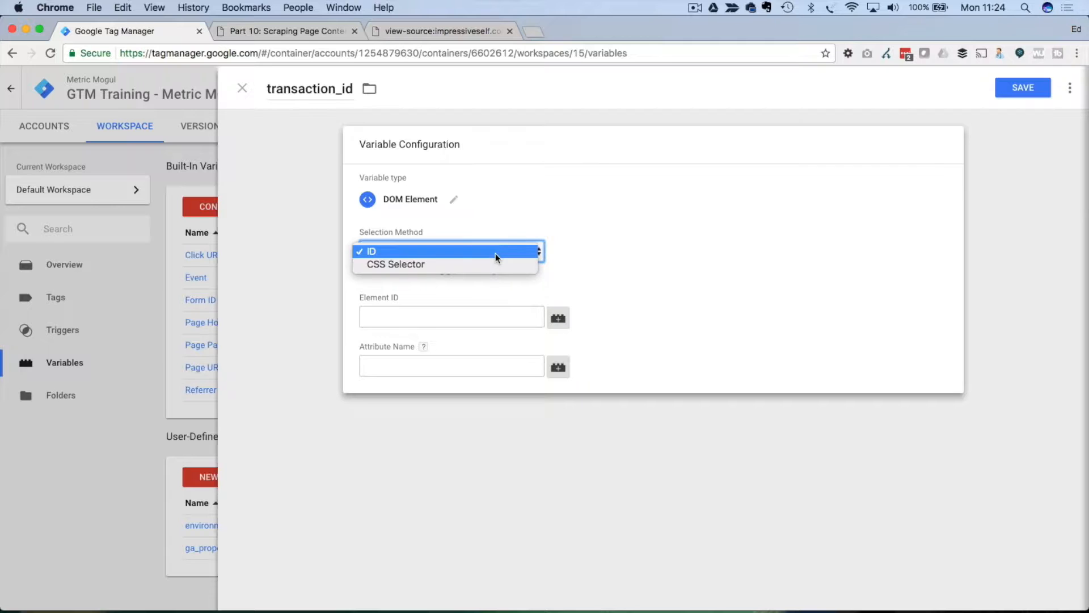
pyautogui.click(393, 251)
pyautogui.click(393, 251)
pyautogui.click(354, 322)
pyautogui.click(391, 248)
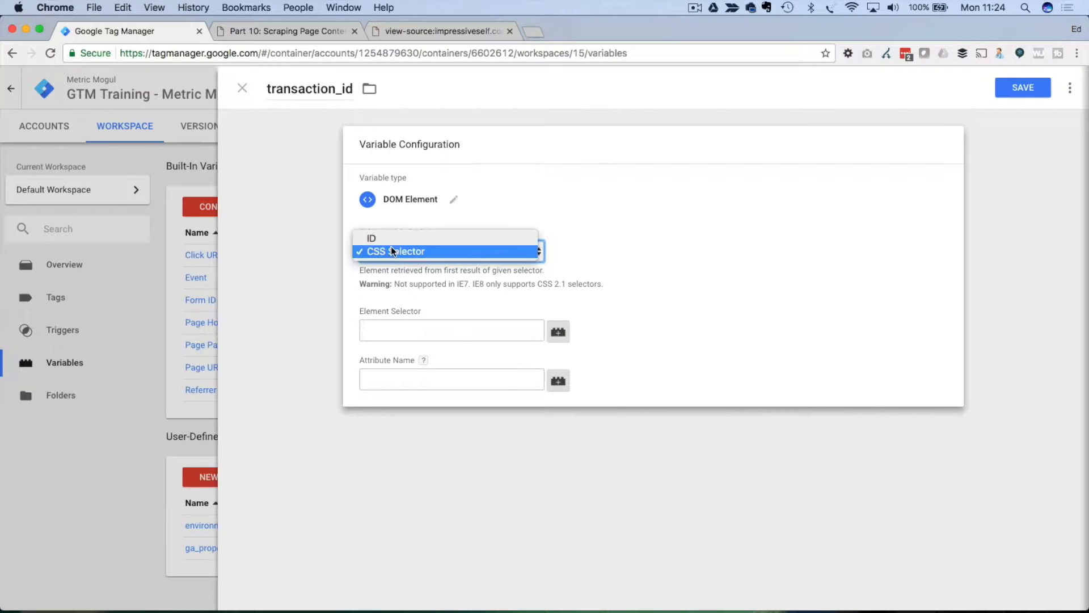
pyautogui.click(387, 247)
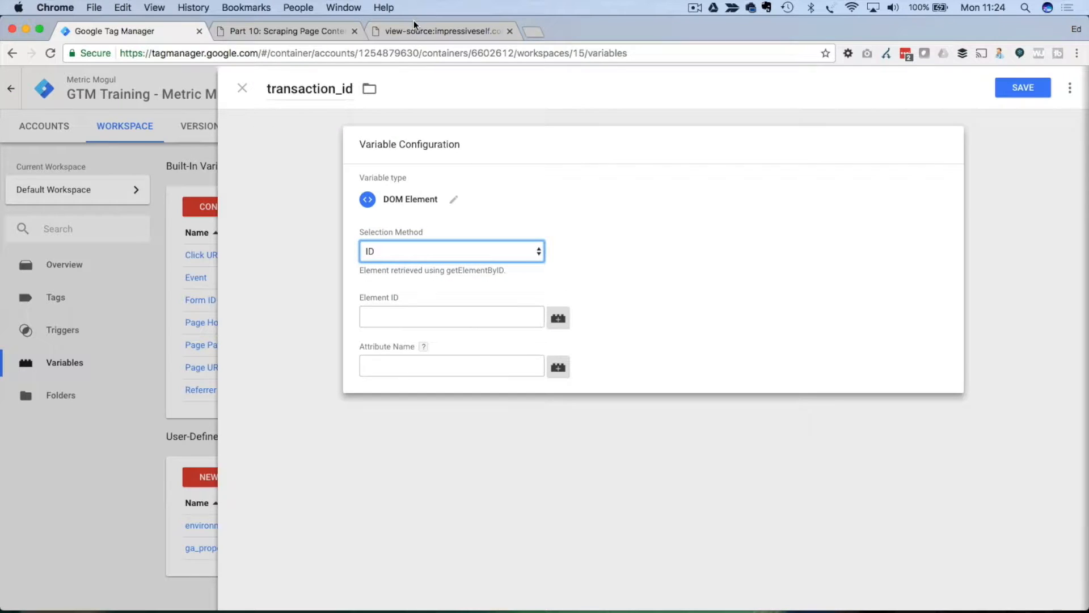
# Step: Copy the id tid from the transaction ID span in the page source and enter it as the variable's element ID
pyautogui.click(415, 28)
pyautogui.click(165, 325)
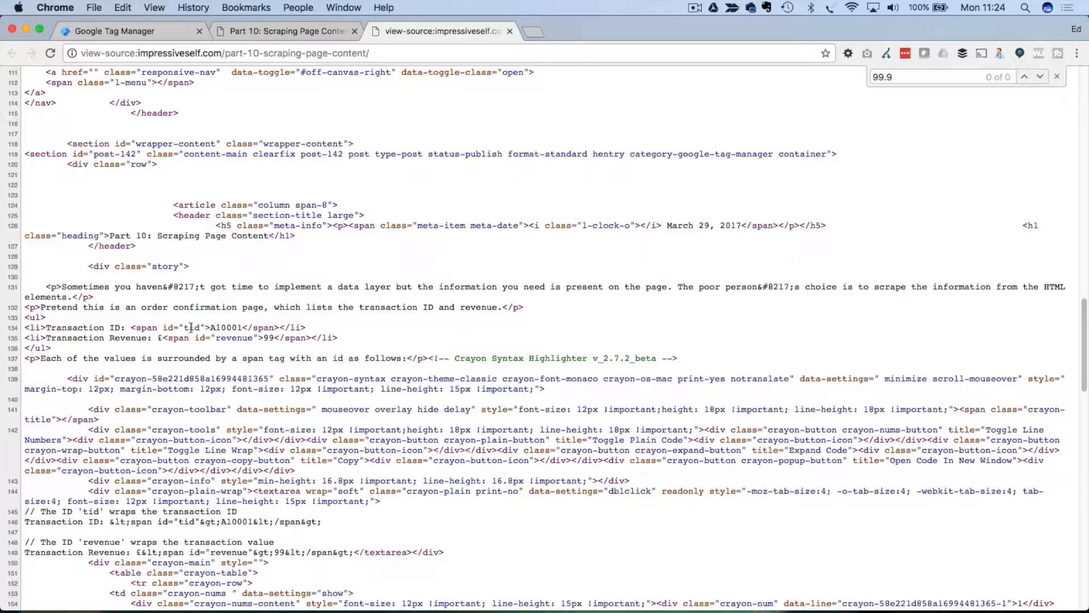
pyautogui.doubleClick(192, 327)
pyautogui.press('super+c')
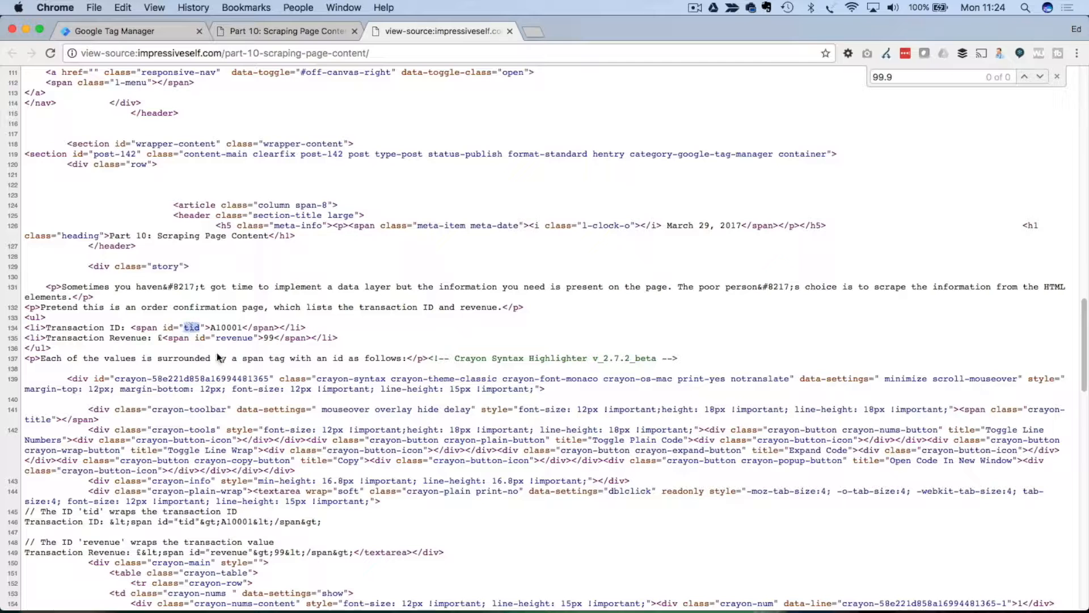
pyautogui.click(110, 31)
pyautogui.click(413, 319)
pyautogui.press('super+v')
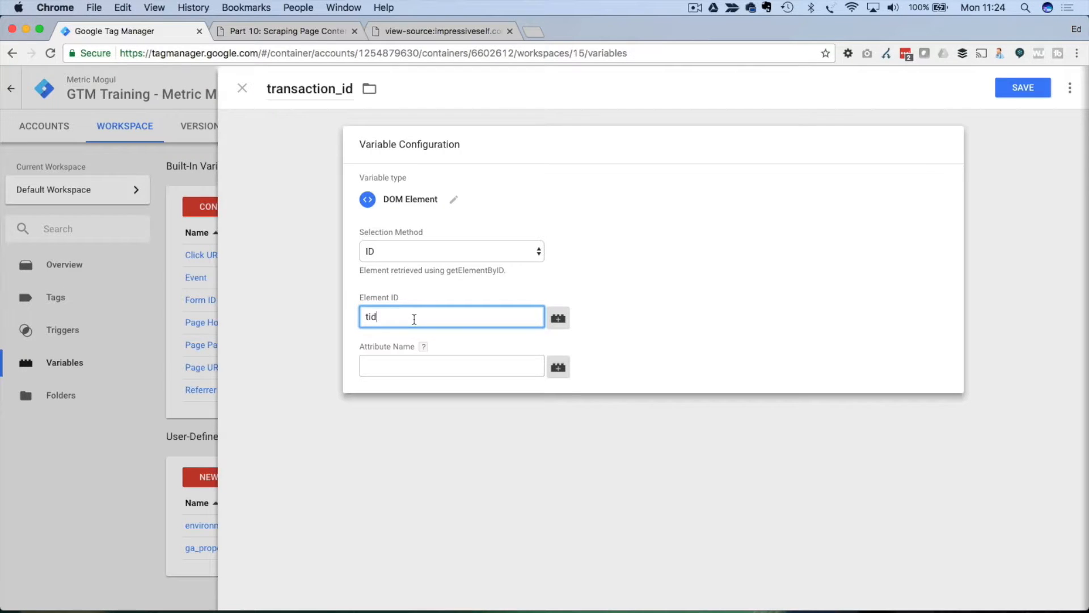
# Step: Check the text wrapped by the tid span in the page source and save transaction_id with an empty attribute name
pyautogui.click(431, 31)
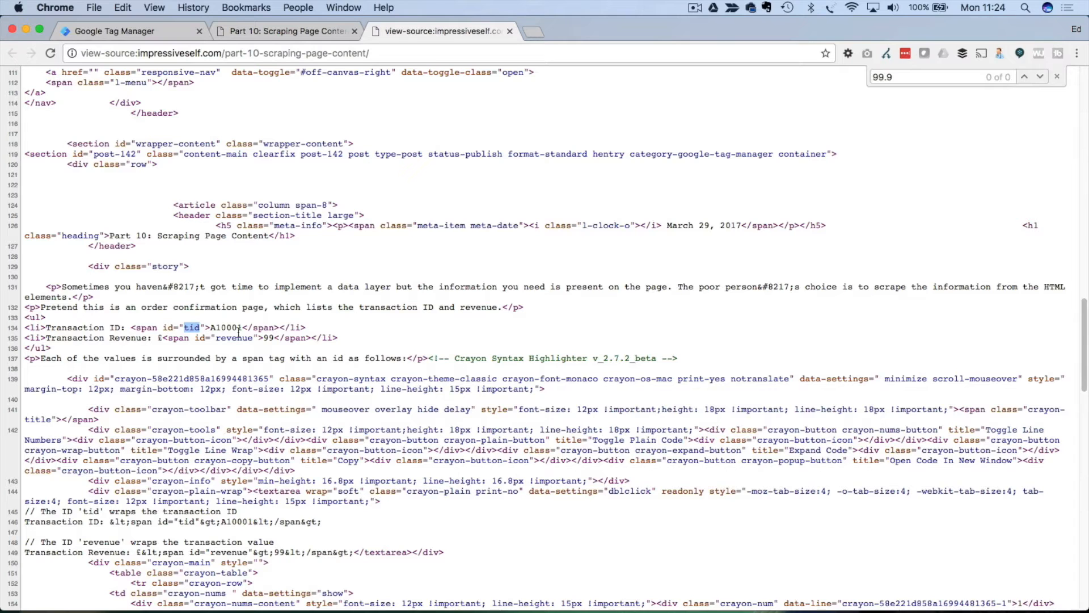
pyautogui.moveTo(210, 327); pyautogui.dragTo(242, 328)
pyautogui.click(105, 29)
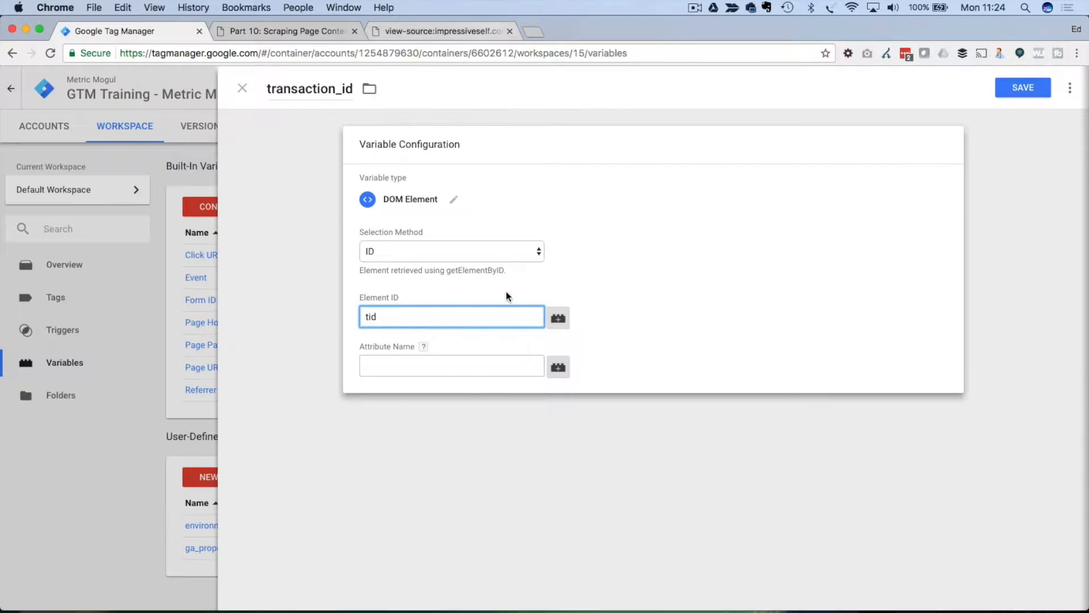
pyautogui.click(427, 369)
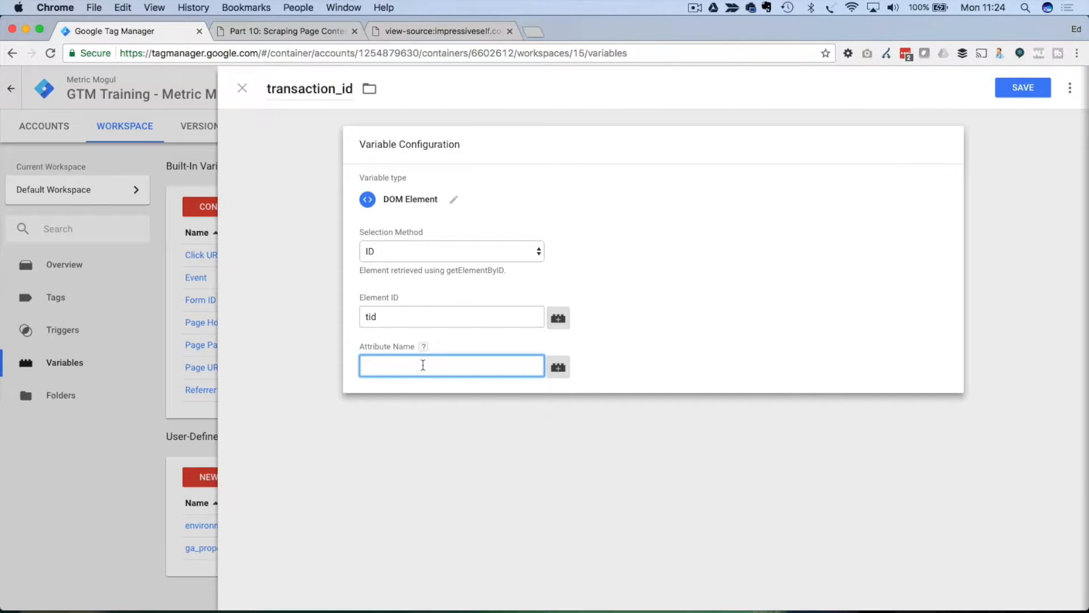
pyautogui.click(398, 35)
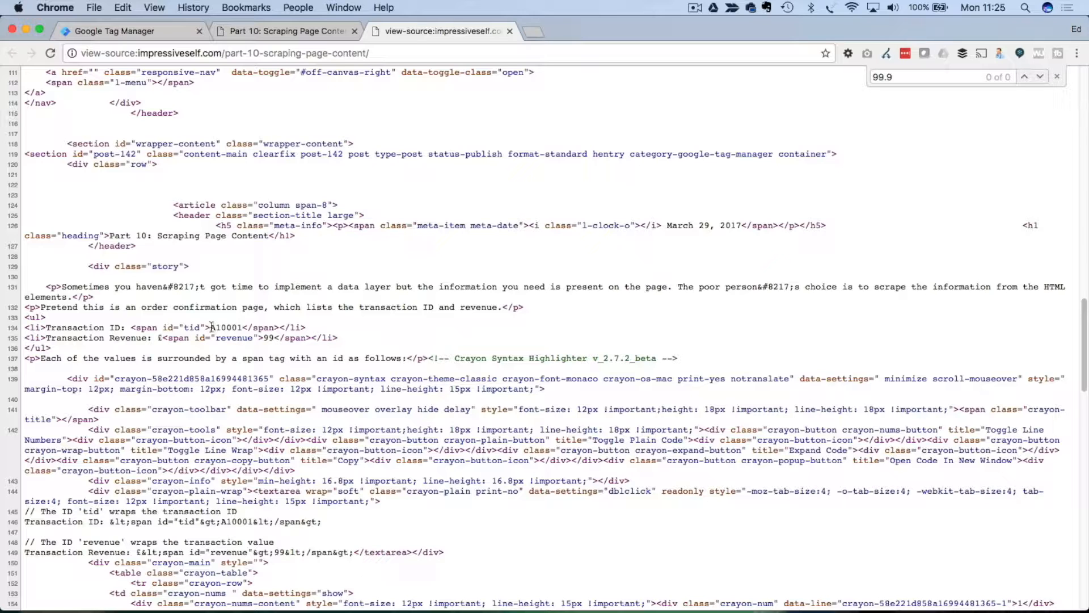
pyautogui.click(149, 35)
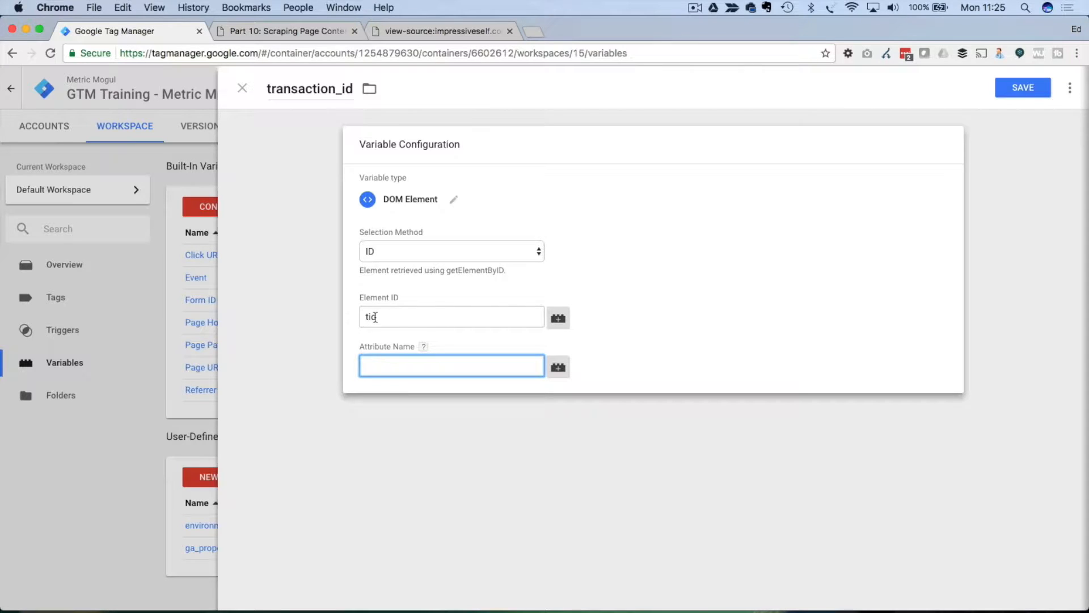
pyautogui.click(1023, 87)
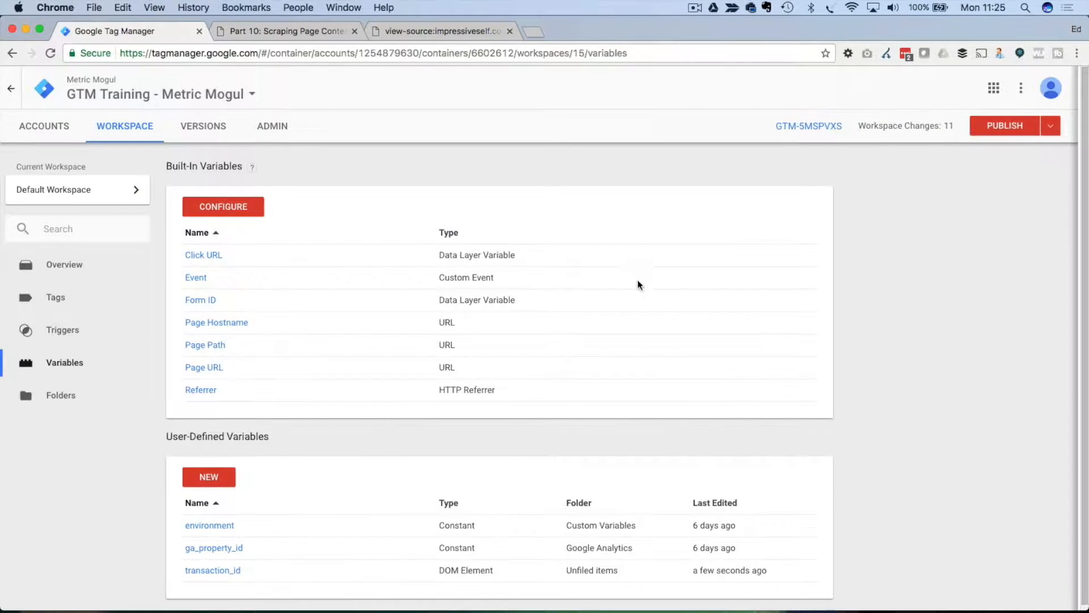
# Step: Start another user-defined variable named revenue
pyautogui.click(209, 475)
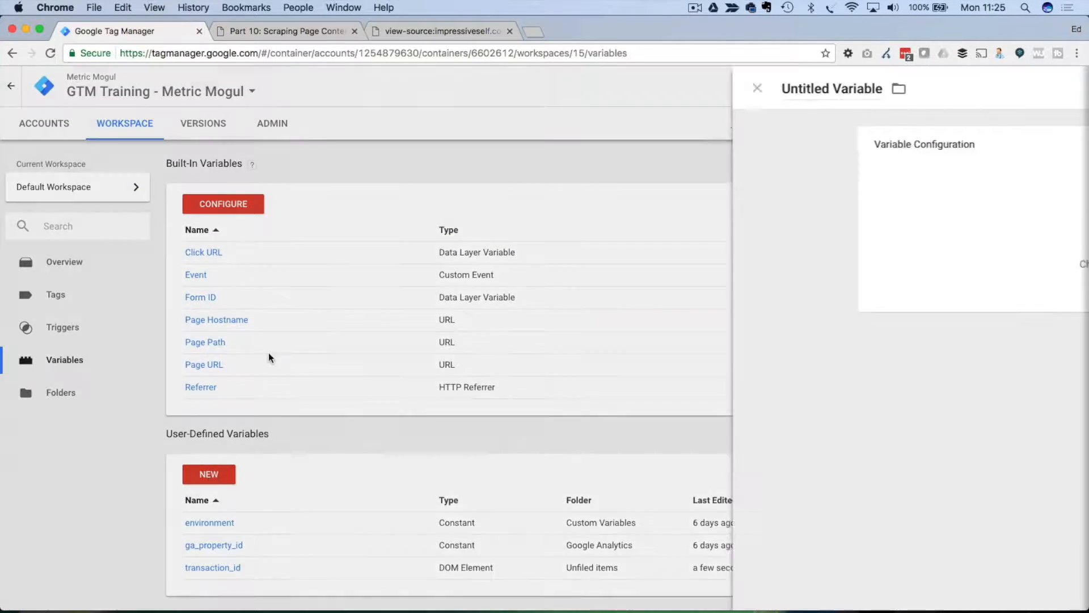
pyautogui.click(340, 85)
pyautogui.write('revenue')
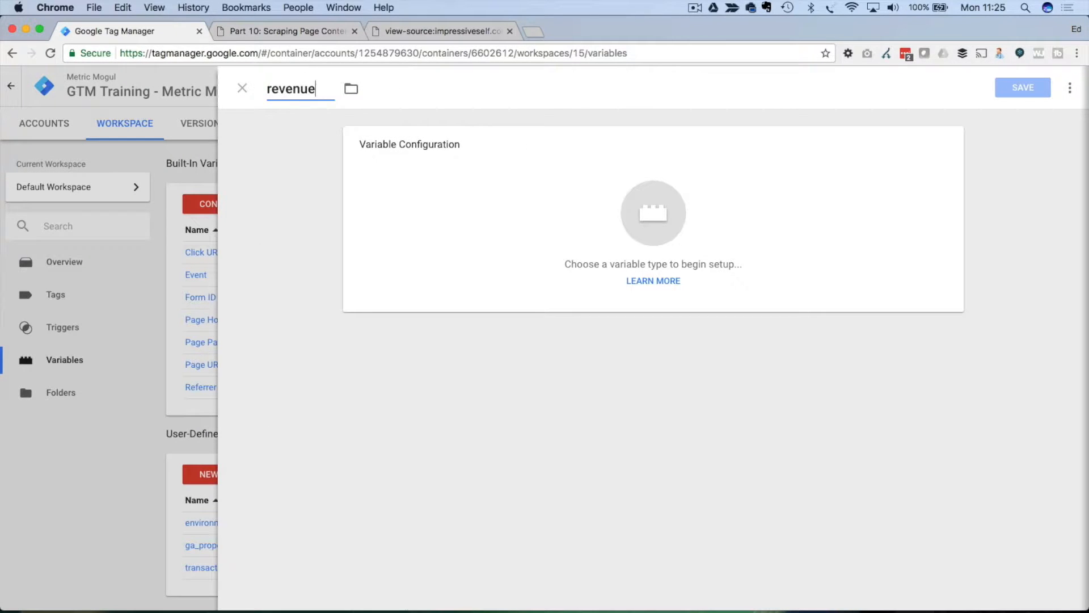
# Step: Make it a DOM Element variable with the element ID revenue and compare that with the revenue span in the page source
pyautogui.click(584, 201)
pyautogui.scroll(-2, 841, 314)
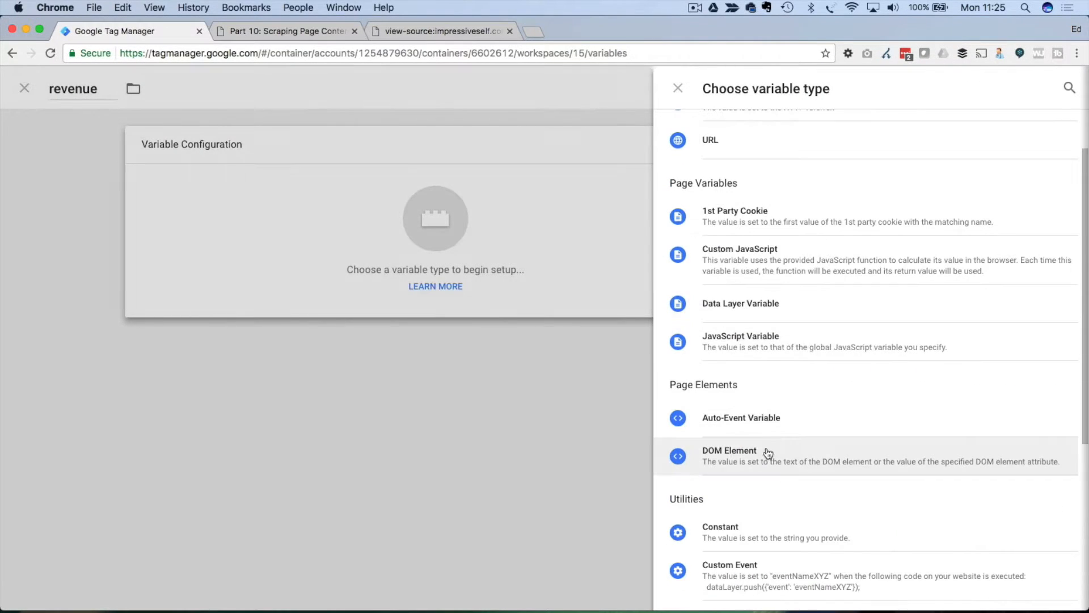
pyautogui.click(766, 452)
pyautogui.click(413, 312)
pyautogui.write('revenue')
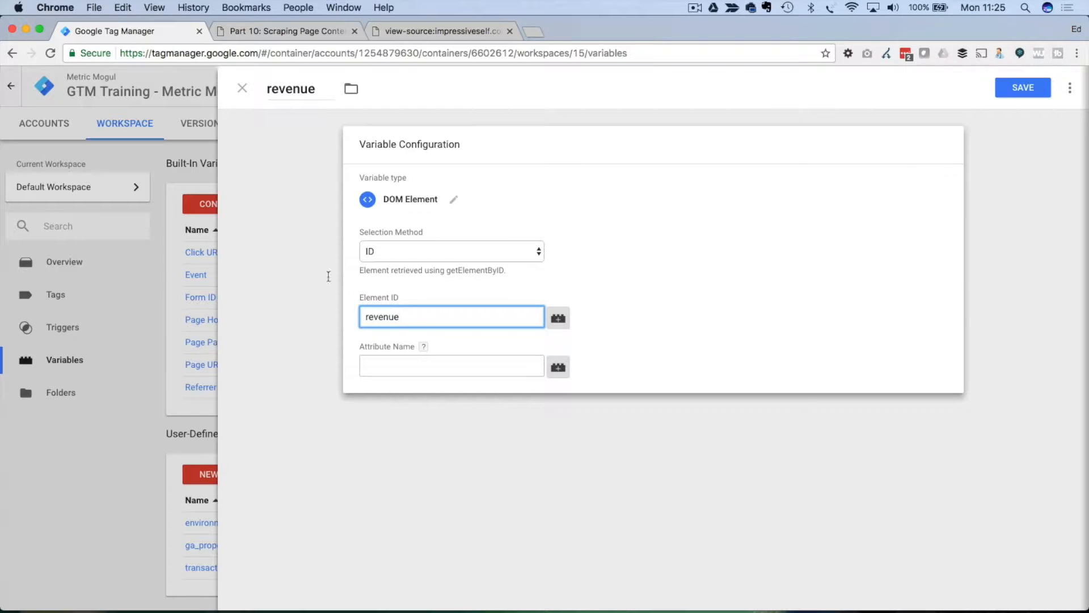
pyautogui.click(403, 31)
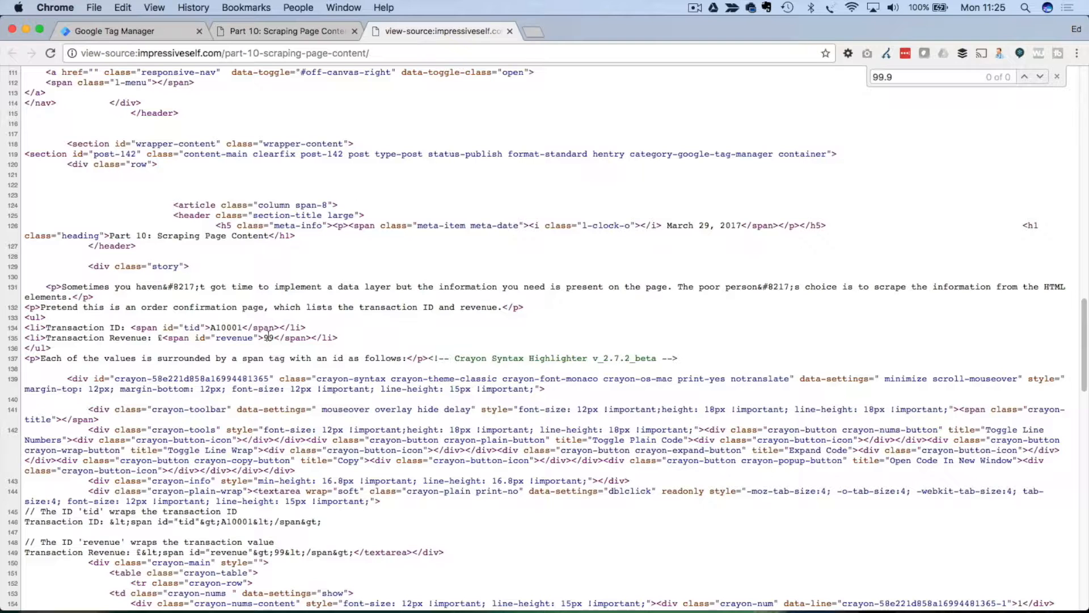
# Step: Check the id revenue on the transaction revenue span in the page source and save the revenue variable
pyautogui.doubleClick(234, 338)
pyautogui.click(122, 31)
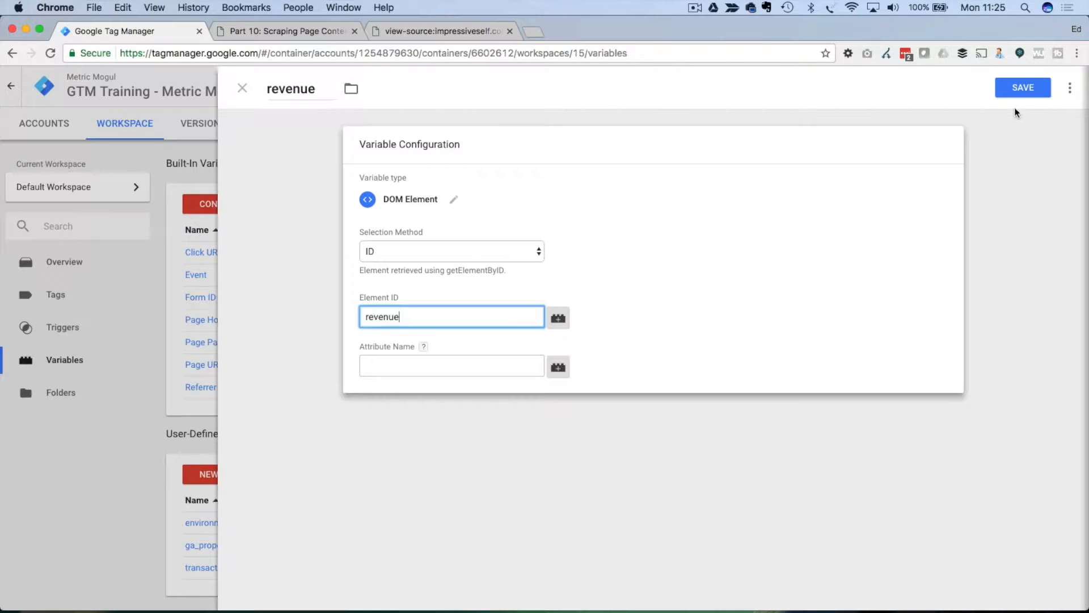
pyautogui.click(1019, 89)
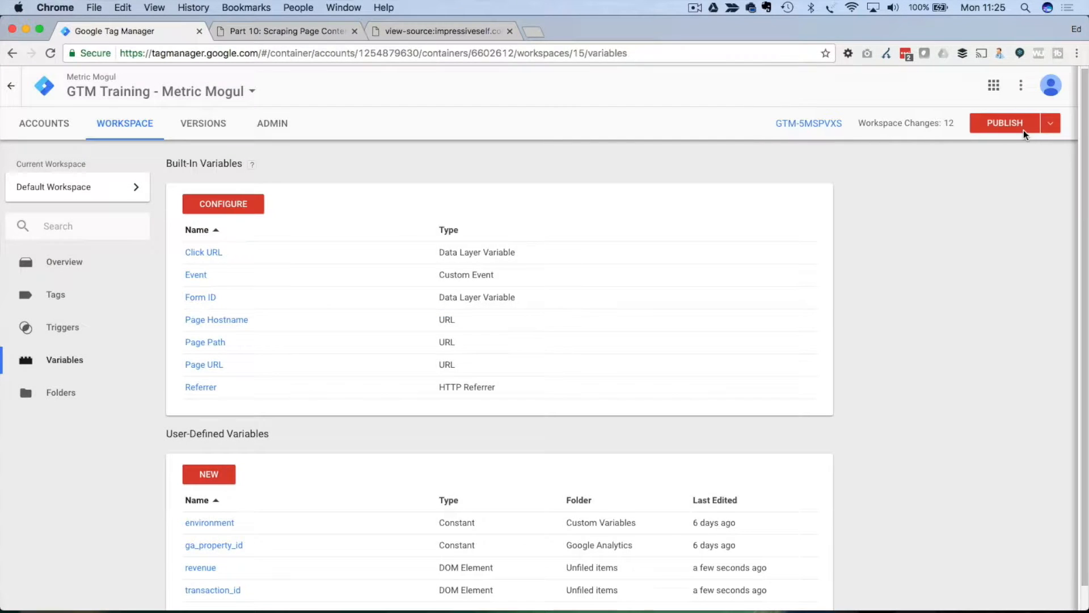
# Step: Start preview and debug mode for the workspace and reload the Part 10: Scraping Page Content page
pyautogui.click(1023, 131)
pyautogui.click(983, 243)
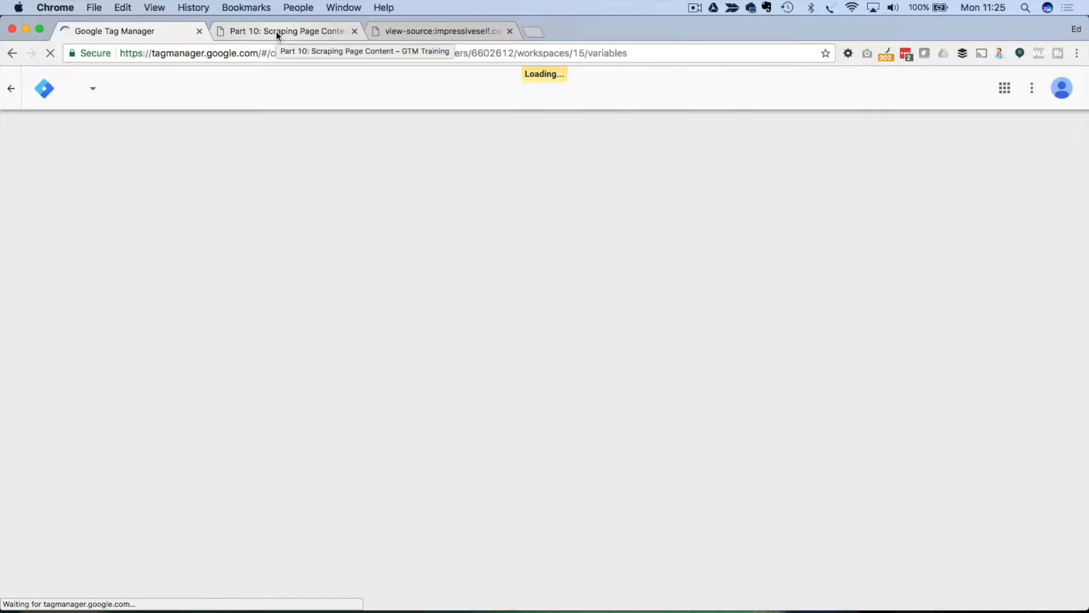
pyautogui.click(276, 31)
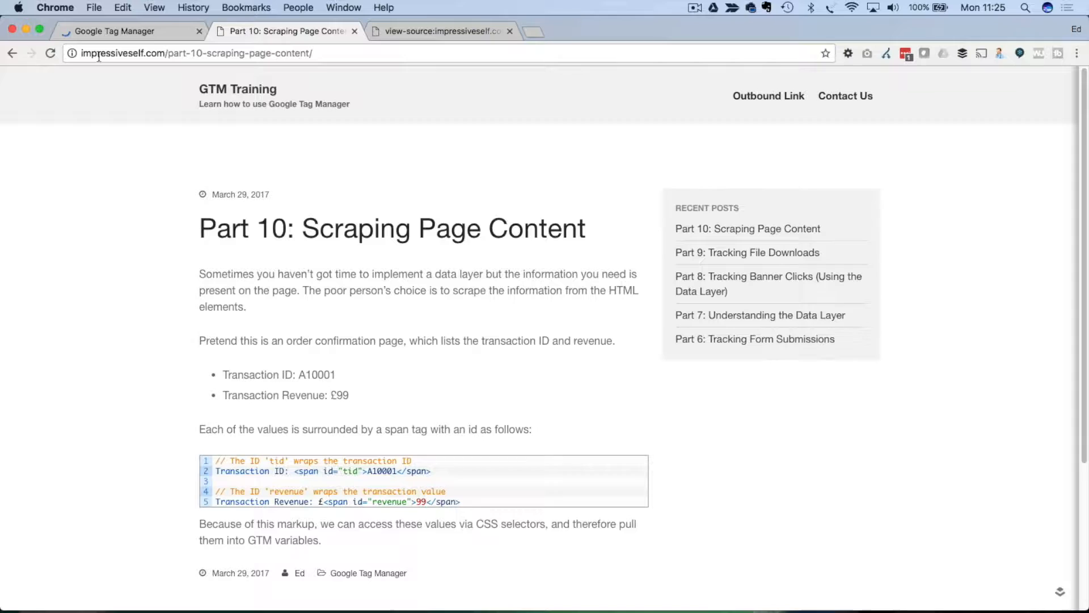
pyautogui.click(49, 54)
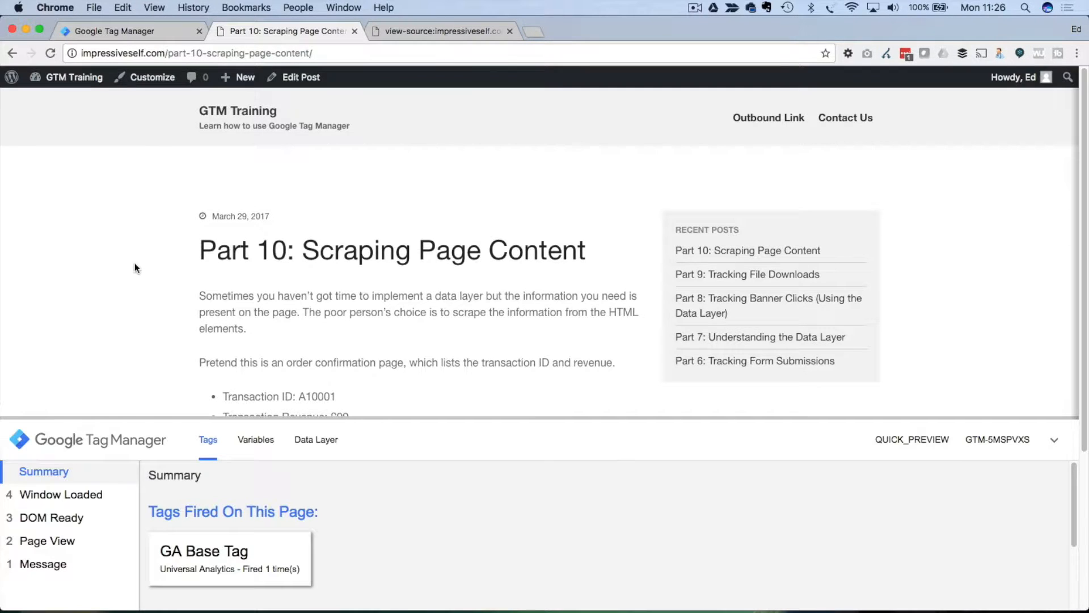
# Step: Examine the values of the revenue and transaction_id variables at the Window Loaded event in the debug pane
pyautogui.click(255, 440)
pyautogui.click(69, 495)
pyautogui.moveTo(176, 417); pyautogui.dragTo(176, 202)
pyautogui.scroll(-5, 414, 446)
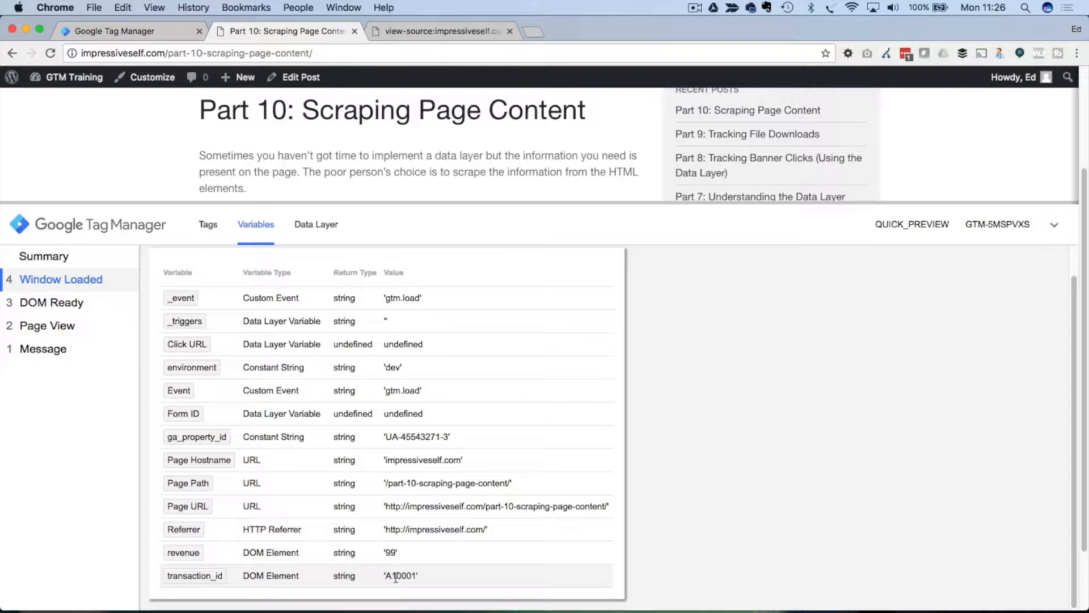
pyautogui.moveTo(317, 203); pyautogui.dragTo(308, 408)
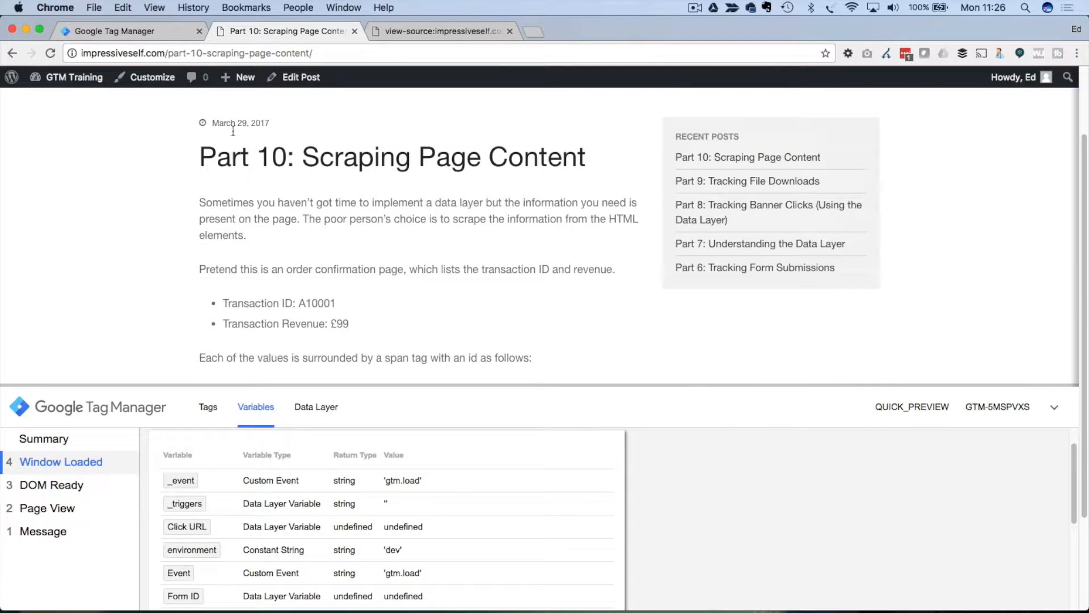
pyautogui.rightClick(246, 121)
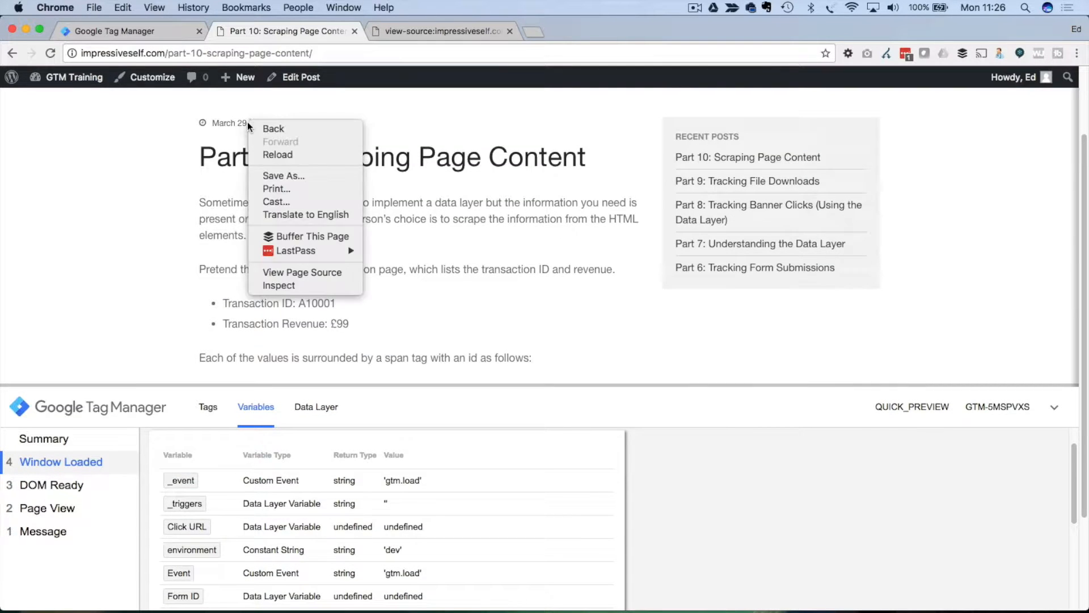
pyautogui.click(306, 273)
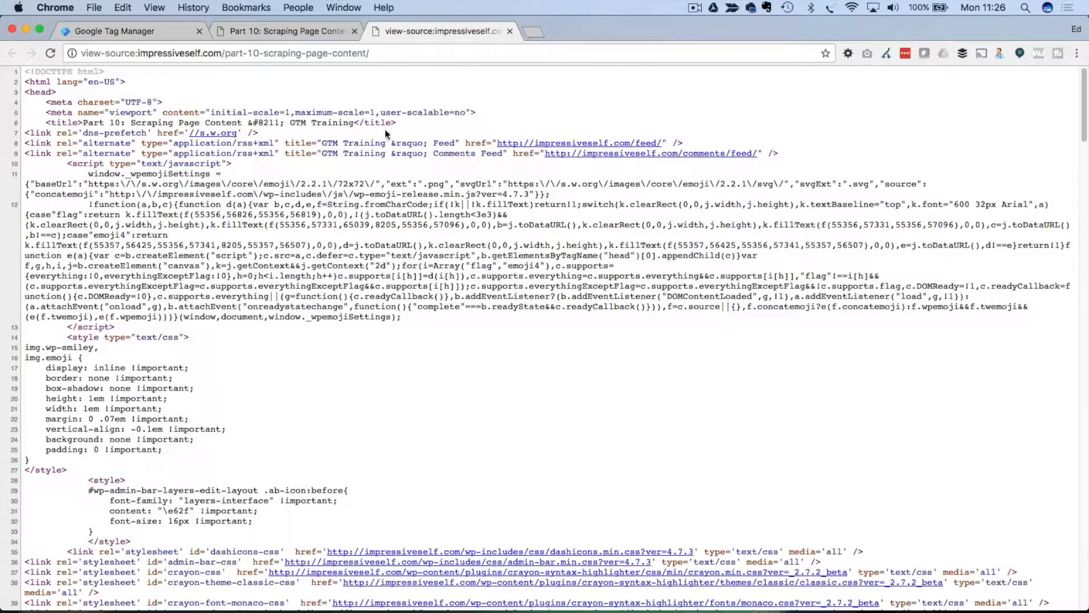
pyautogui.scroll(-5, 386, 134)
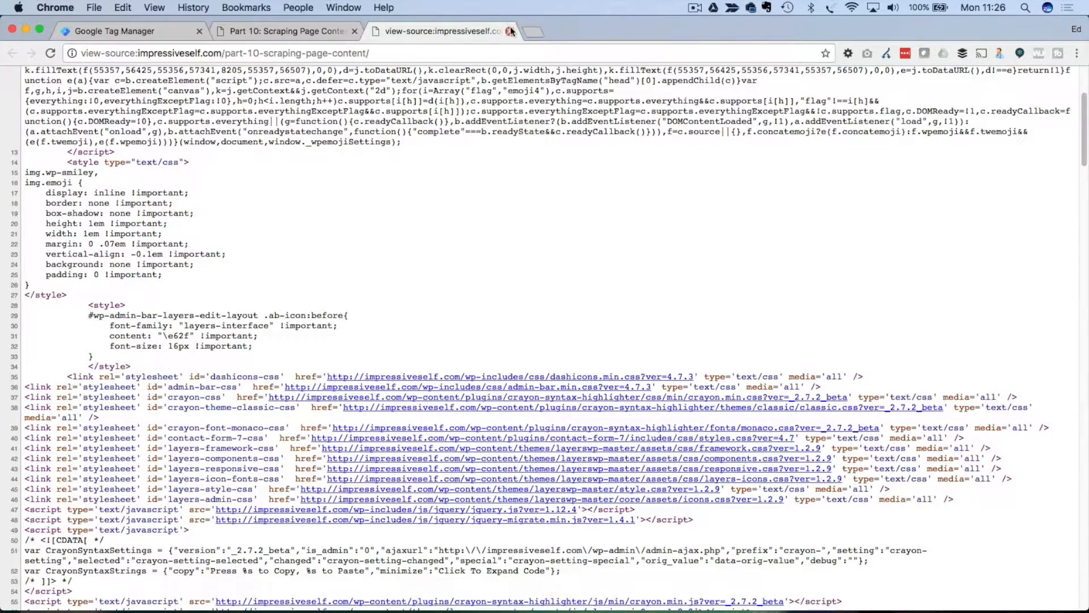
pyautogui.click(510, 31)
# Step: Inspect the post date above the page heading, expand its span element and pick out the class meta-date
pyautogui.rightClick(250, 121)
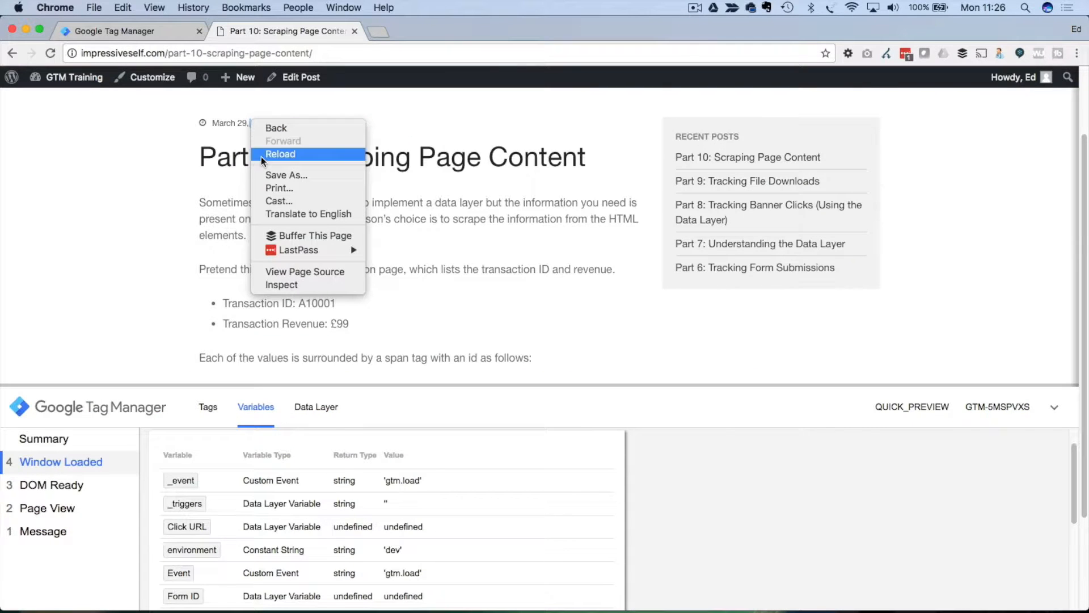
pyautogui.click(293, 281)
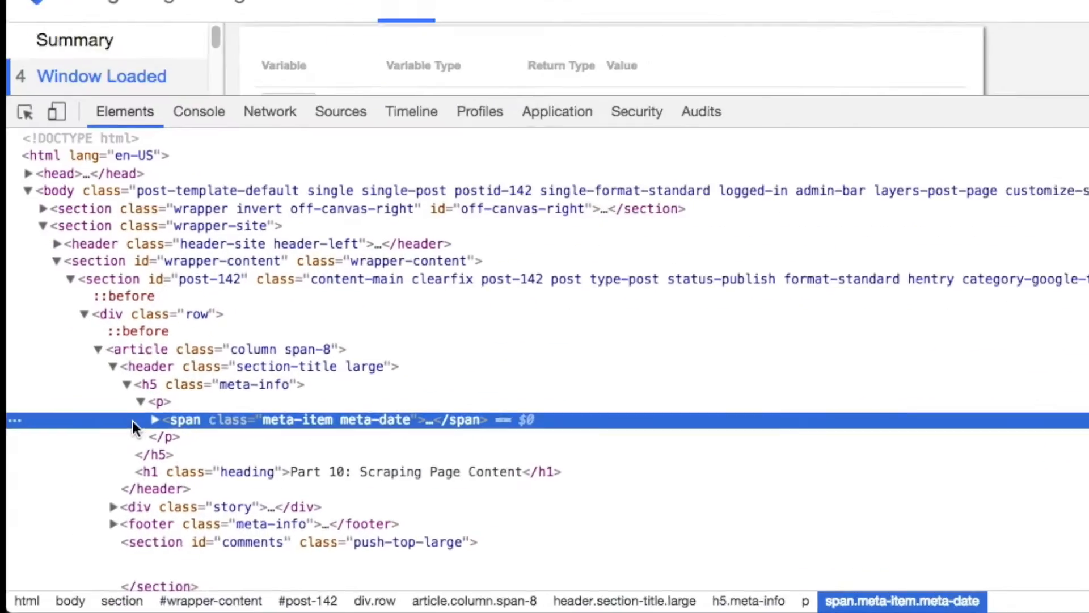
pyautogui.click(96, 486)
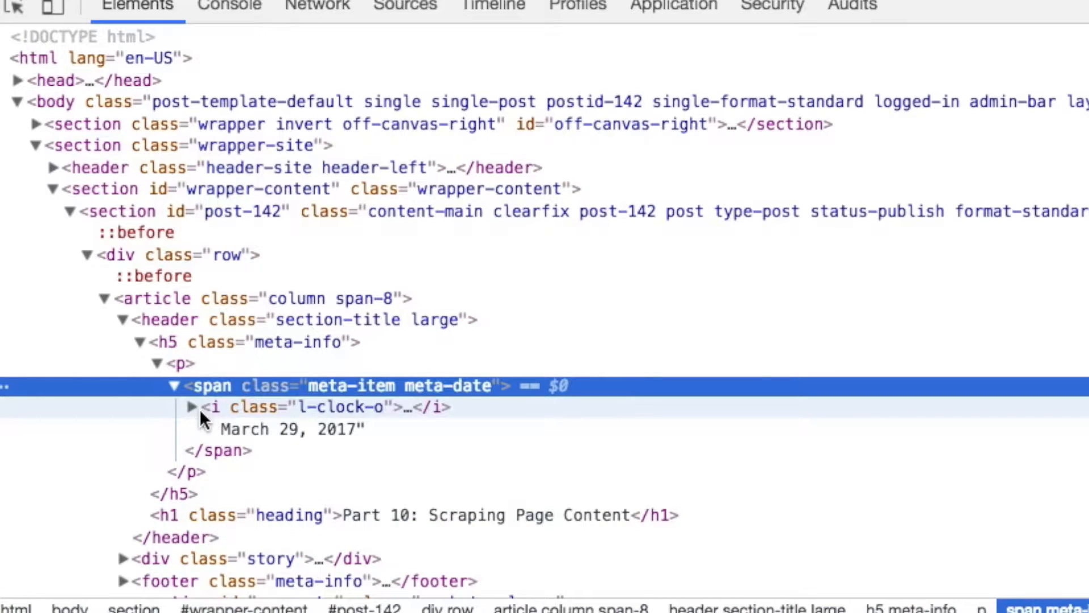
pyautogui.click(191, 406)
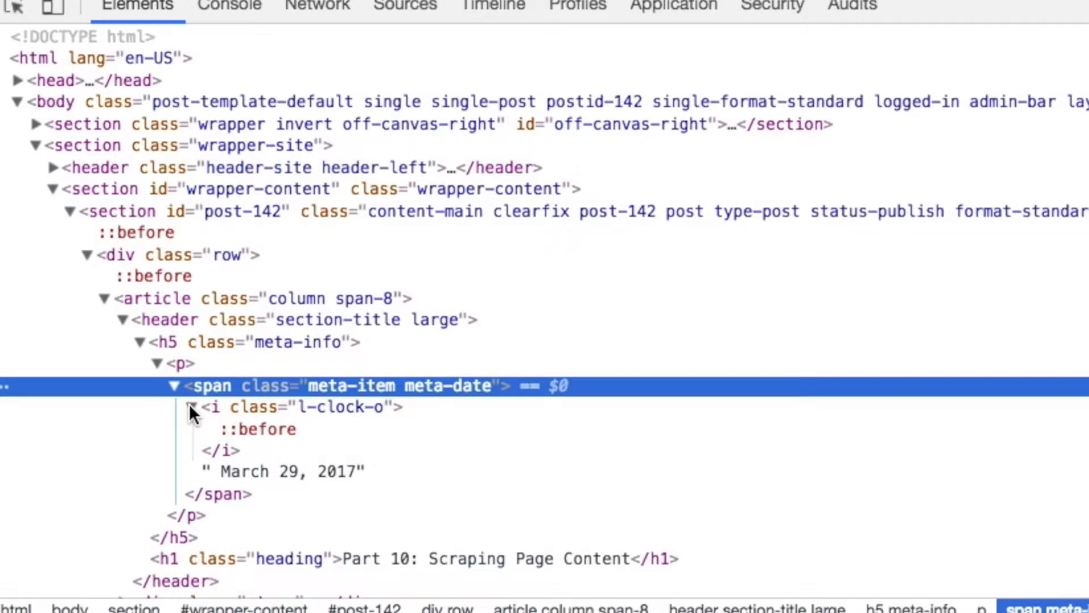
pyautogui.click(191, 406)
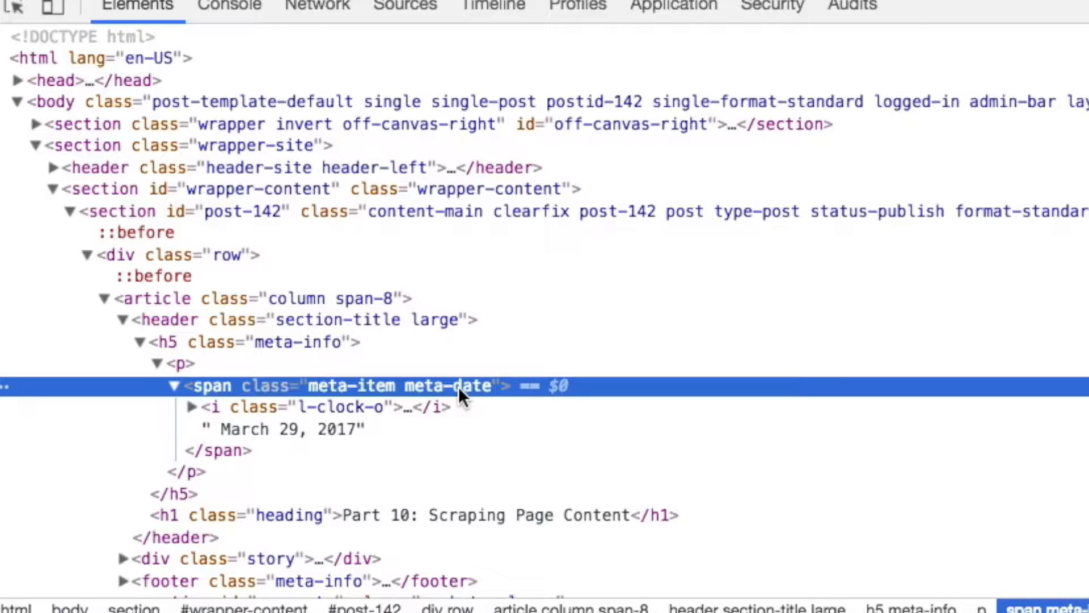
pyautogui.doubleClick(443, 386)
pyautogui.click(407, 386)
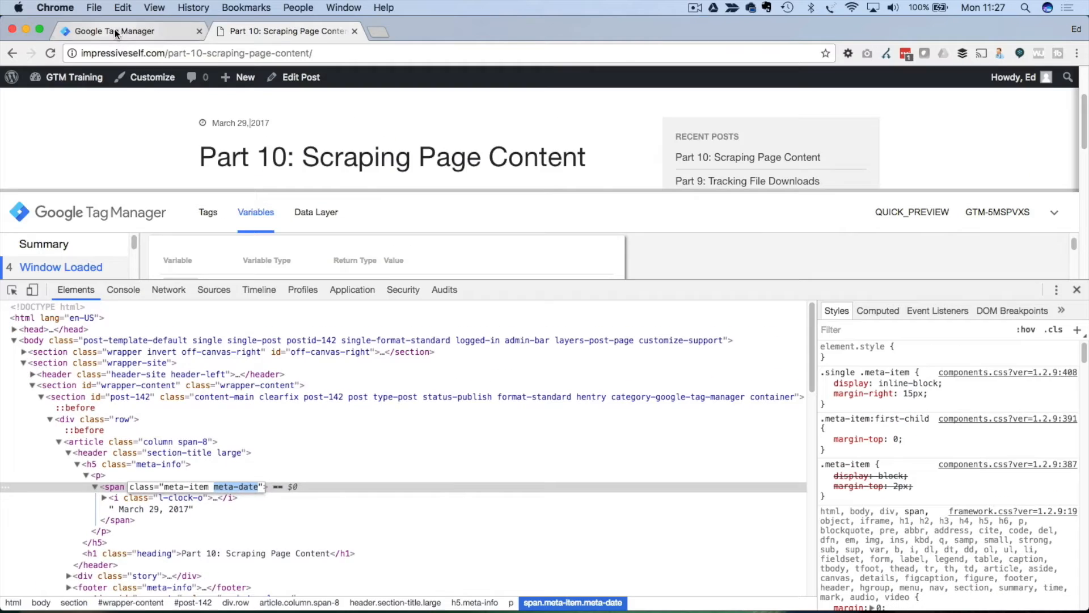
# Step: Return to Google Tag Manager and start a new user-defined variable named post_date
pyautogui.click(115, 31)
pyautogui.scroll(-3, 226, 255)
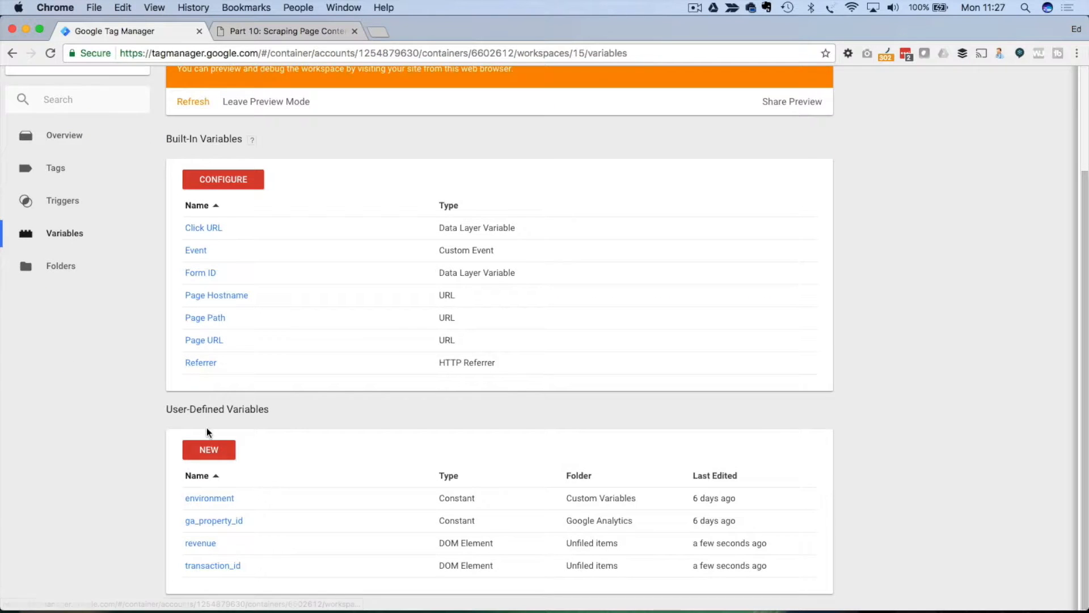
pyautogui.click(210, 449)
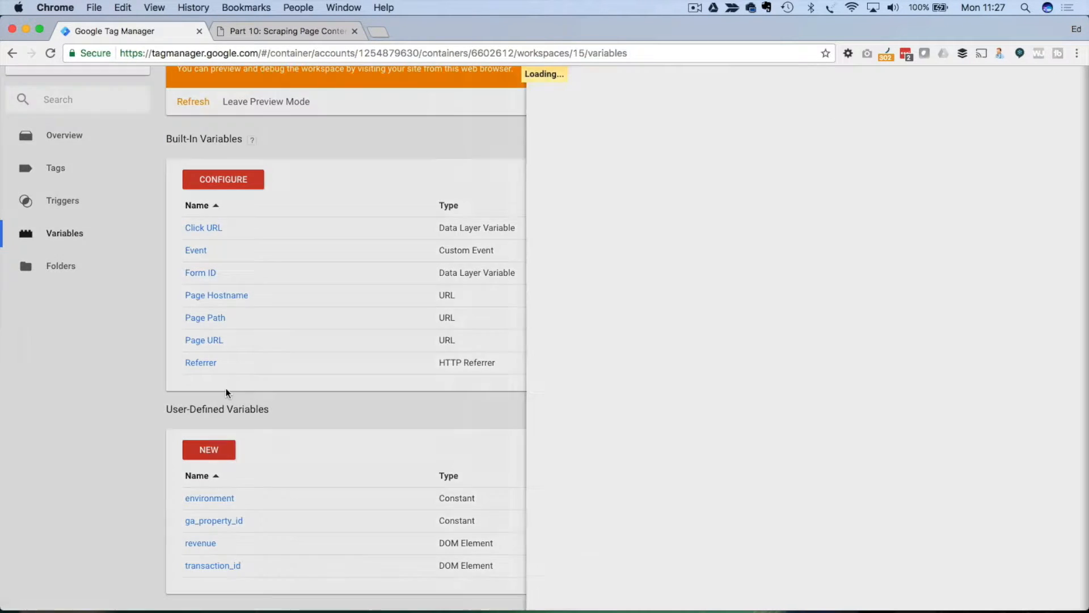
pyautogui.doubleClick(319, 89)
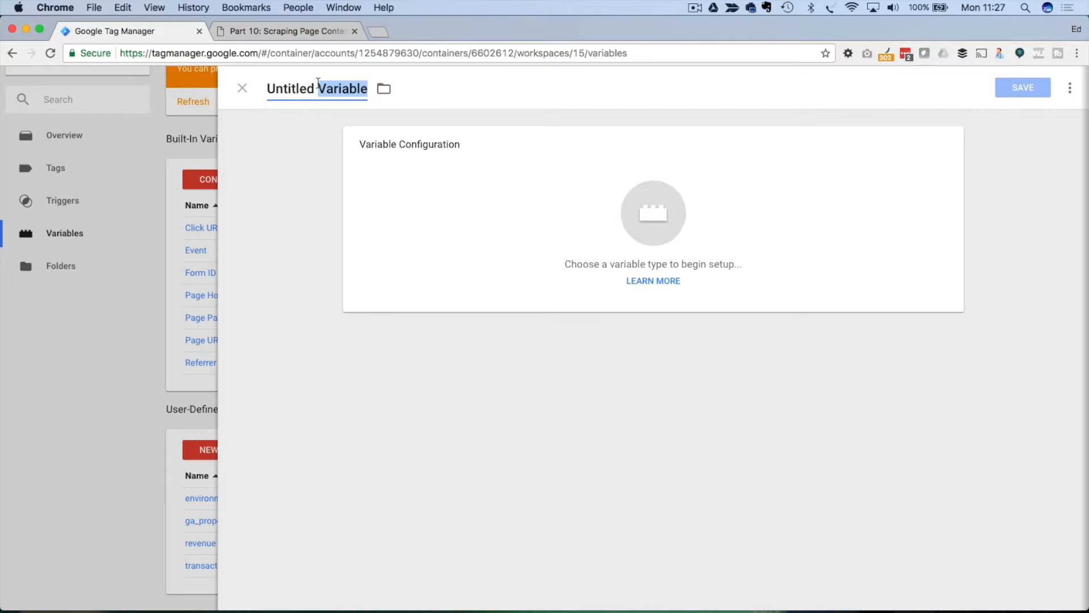
pyautogui.press('super+a')
pyautogui.write('post_date')
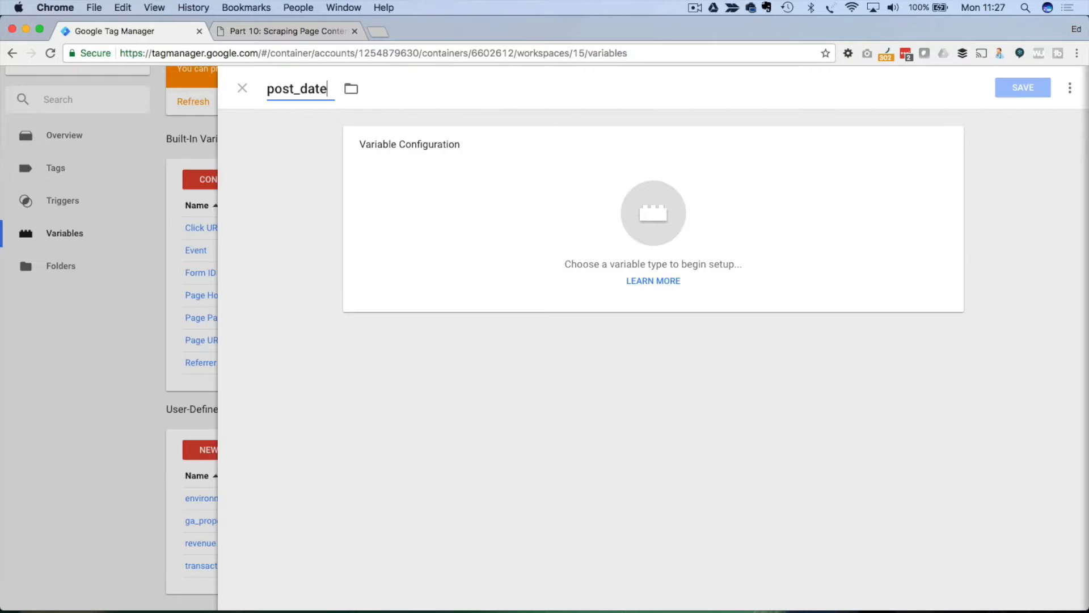
# Step: Make post_date a DOM Element variable with CSS Selector as its selection method
pyautogui.click(594, 226)
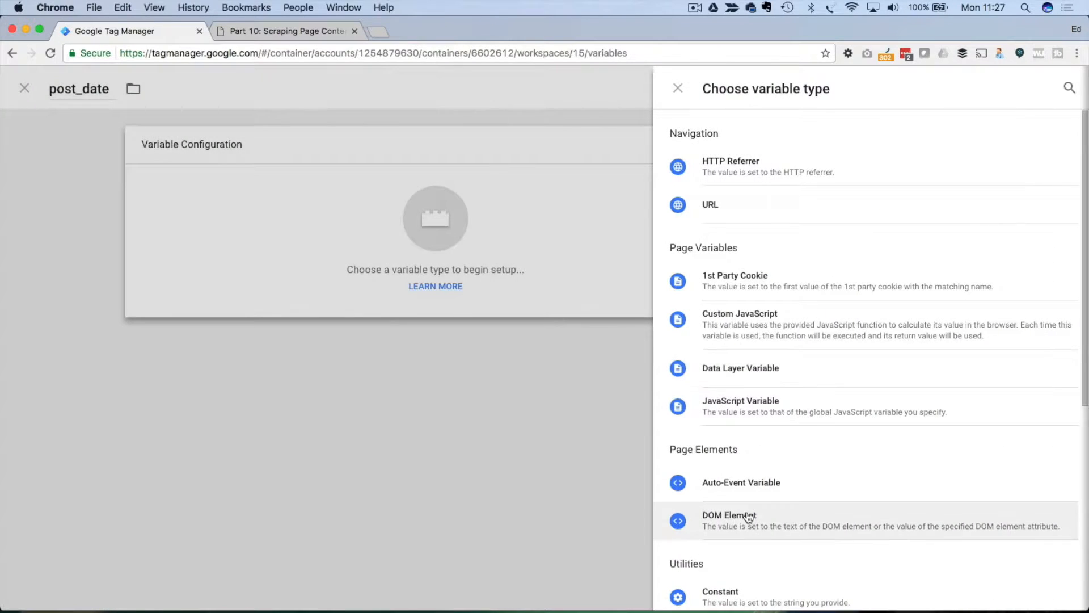
pyautogui.click(746, 518)
pyautogui.click(384, 254)
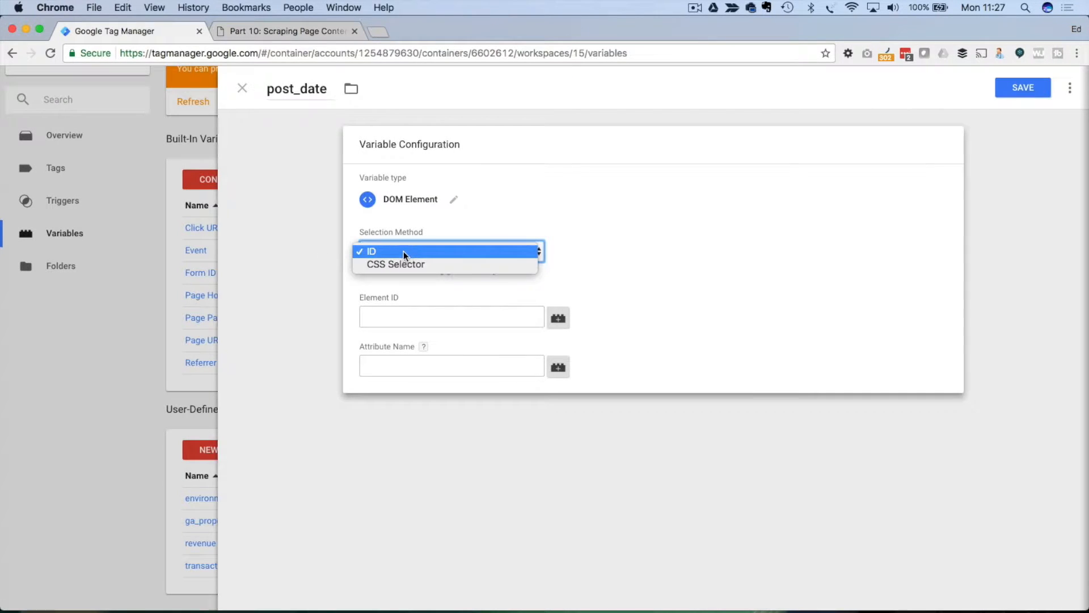
pyautogui.click(400, 265)
# Step: Set the element selector to span.meta-date and save the post_date variable
pyautogui.click(399, 326)
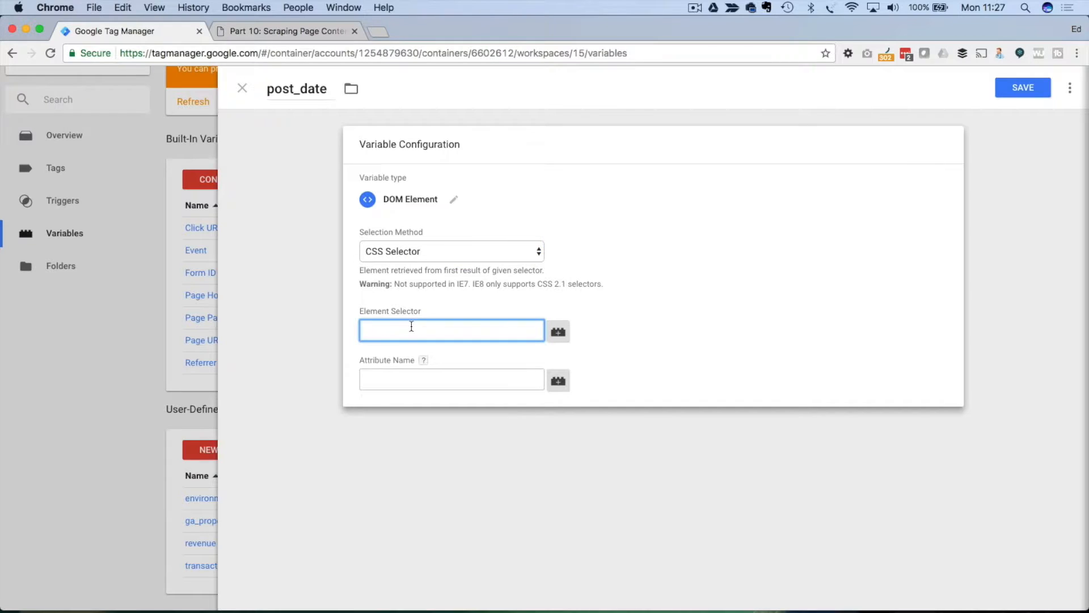
pyautogui.write('.meta-date')
pyautogui.click(366, 332)
pyautogui.write('span')
pyautogui.click(1000, 89)
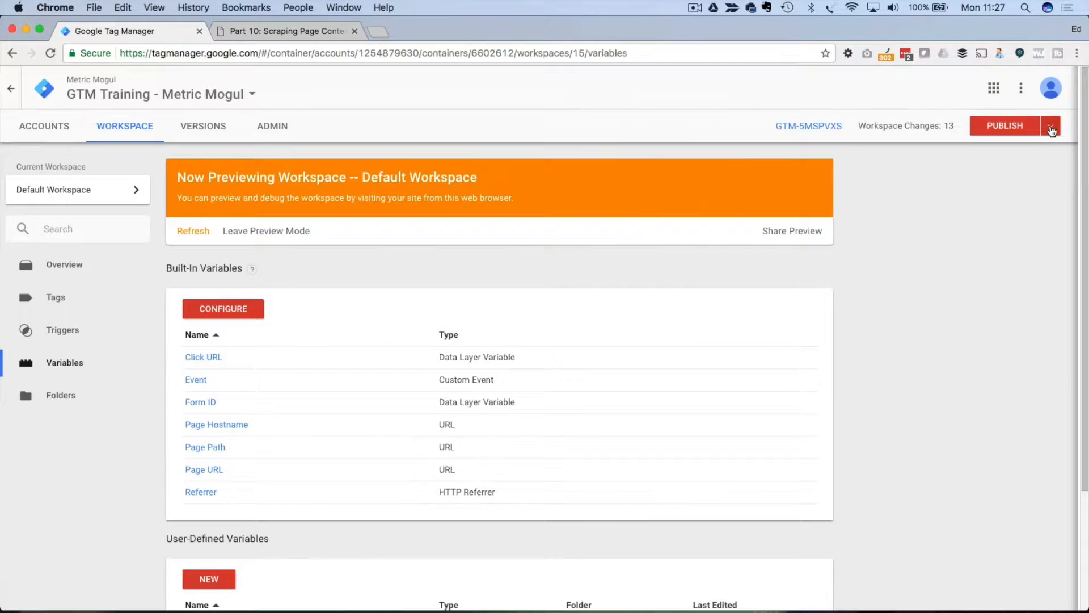
# Step: Preview the updated workspace, reload the Part 10 page and close the developer tools
pyautogui.click(1050, 125)
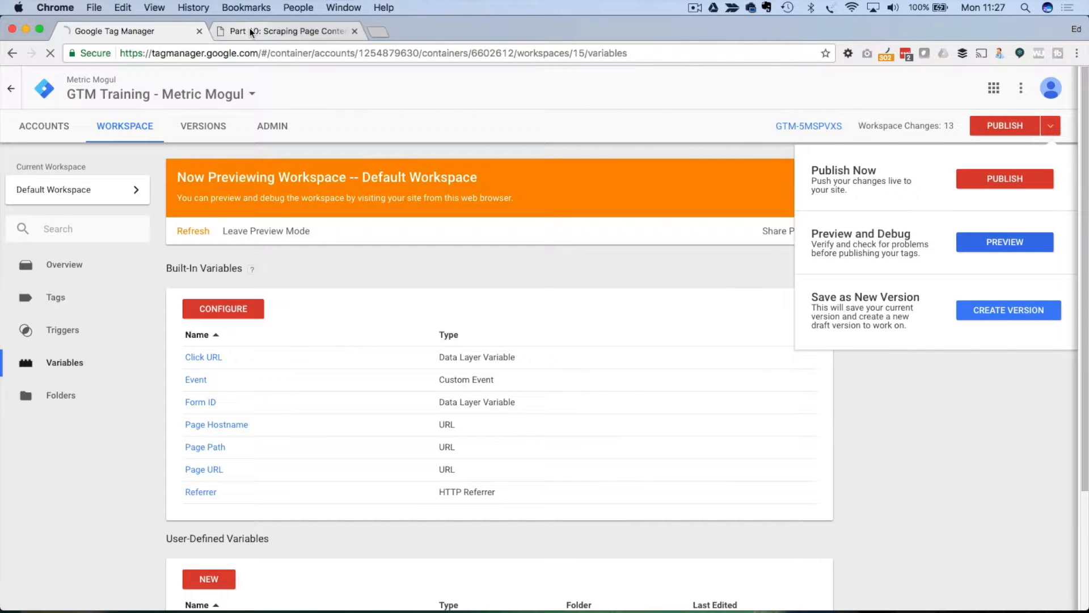
pyautogui.click(250, 32)
pyautogui.press('super+r')
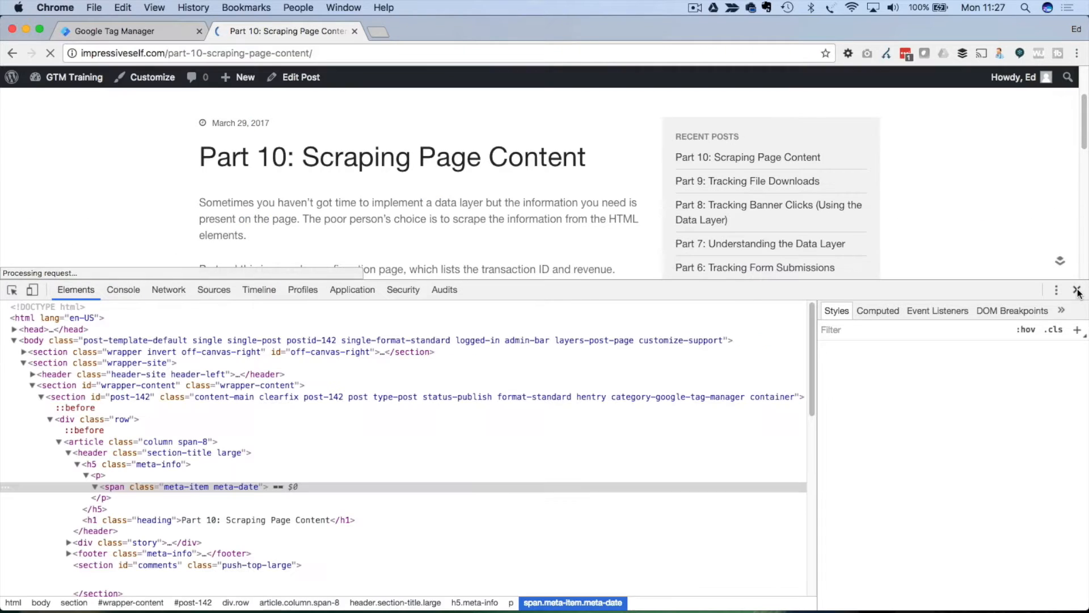
pyautogui.press('super+alt+i')
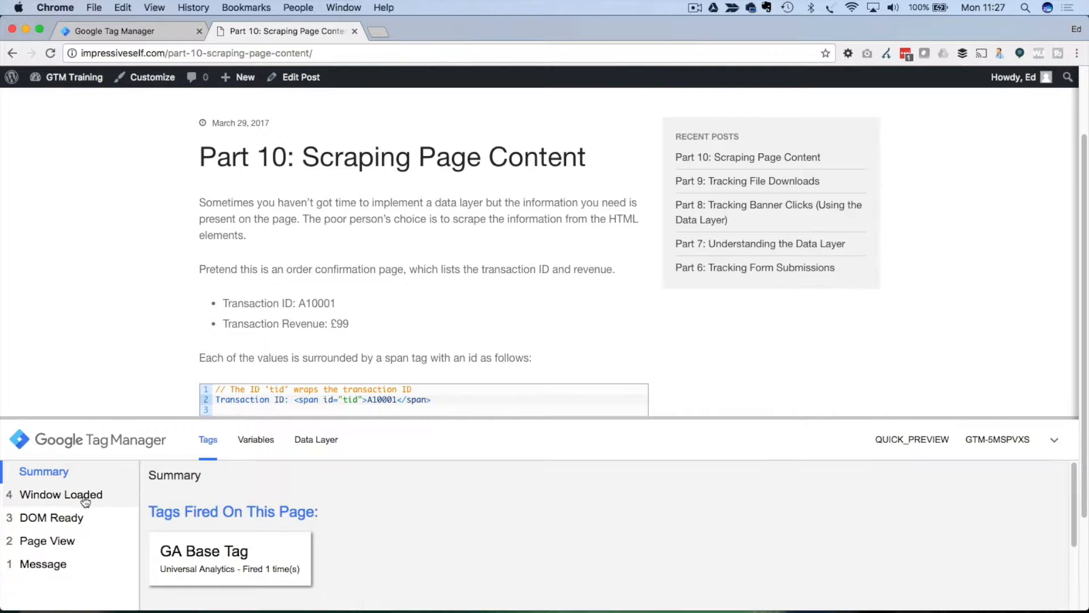
# Step: Examine the variable values at the Window Loaded event to check what post_date returns
pyautogui.click(88, 495)
pyautogui.click(262, 442)
pyautogui.scroll(-5, 283, 482)
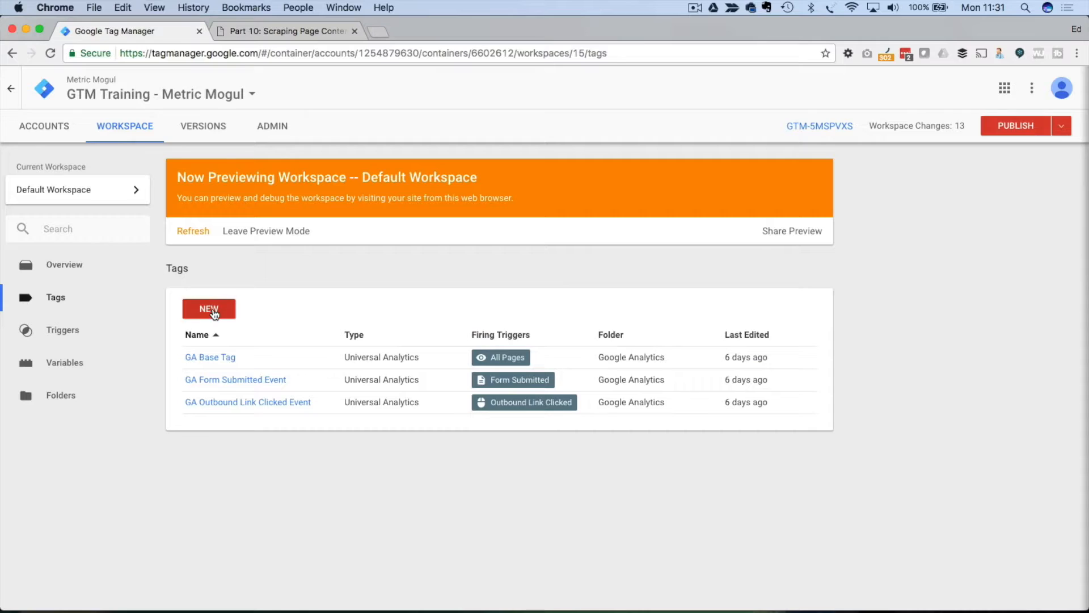
# Step: Create a new tag in the workspace and choose Custom HTML as its tag type
pyautogui.click(221, 311)
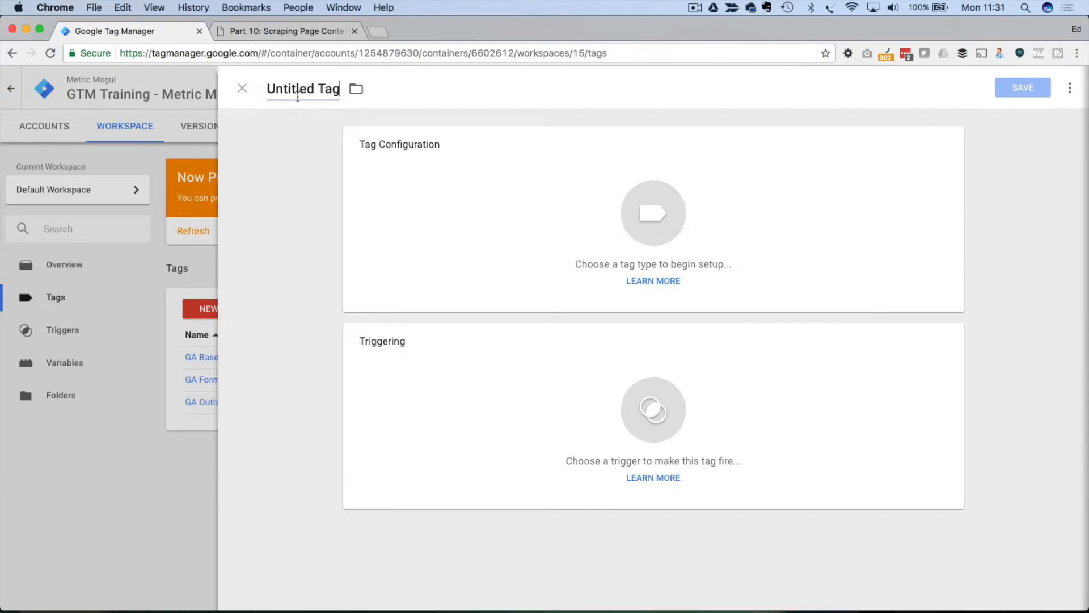
pyautogui.click(297, 95)
pyautogui.click(639, 227)
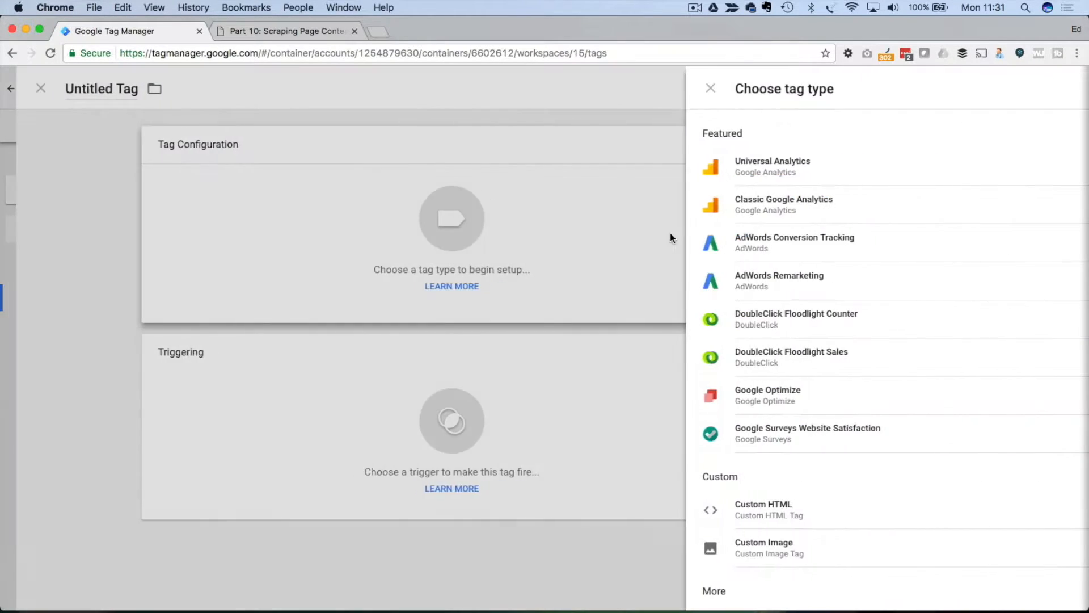
pyautogui.scroll(-4, 780, 391)
pyautogui.scroll(-20, 778, 391)
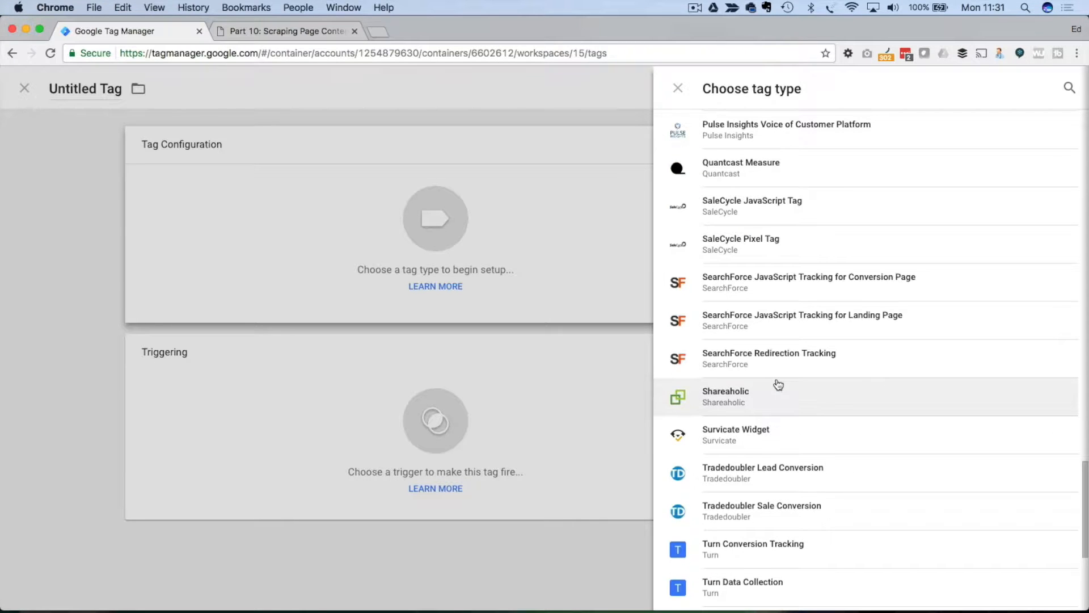
pyautogui.scroll(15, 778, 386)
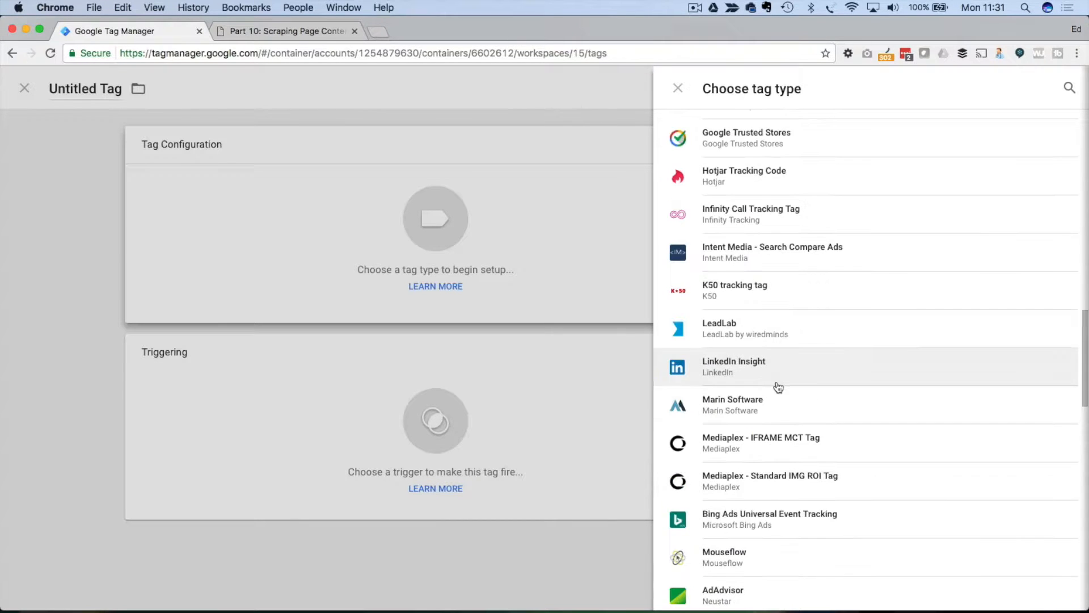
pyautogui.scroll(6, 779, 384)
pyautogui.scroll(-8, 752, 397)
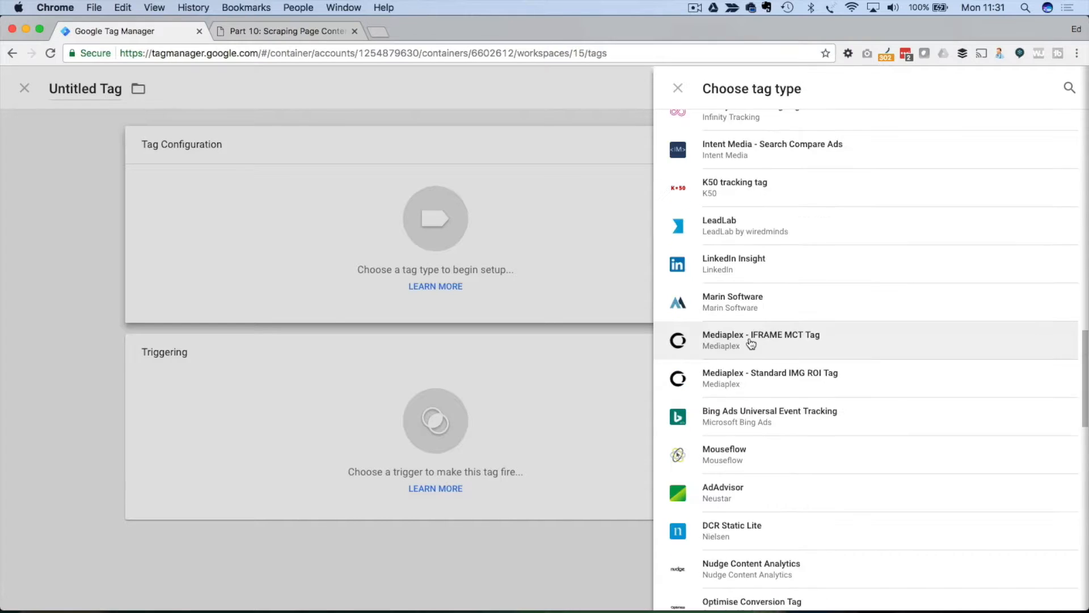
pyautogui.scroll(20, 751, 344)
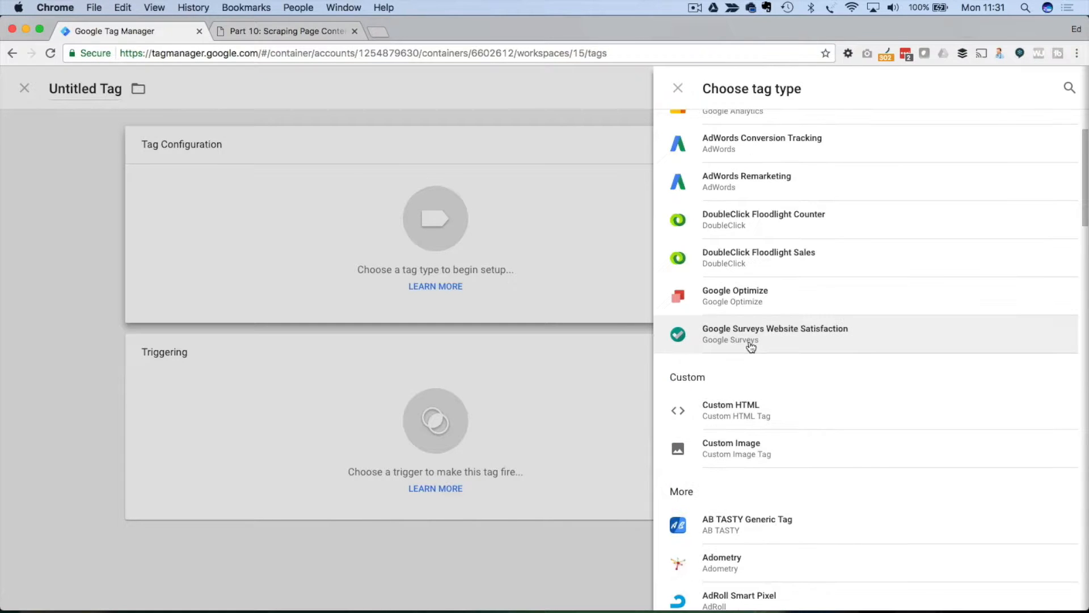
pyautogui.click(744, 414)
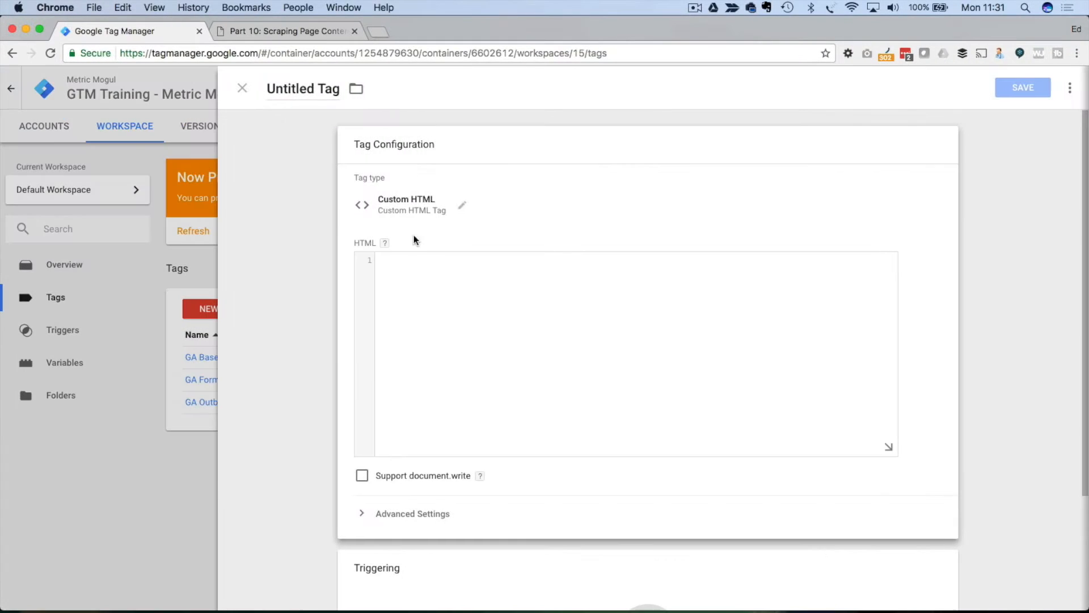
# Step: Write a script block in the tag's HTML that logs 'This is a custom tag' to the console
pyautogui.click(462, 316)
pyautogui.write('<scrip')
pyautogui.write('t>')
pyautogui.press('Return')
pyautogui.press('Return')
pyautogui.write('<')
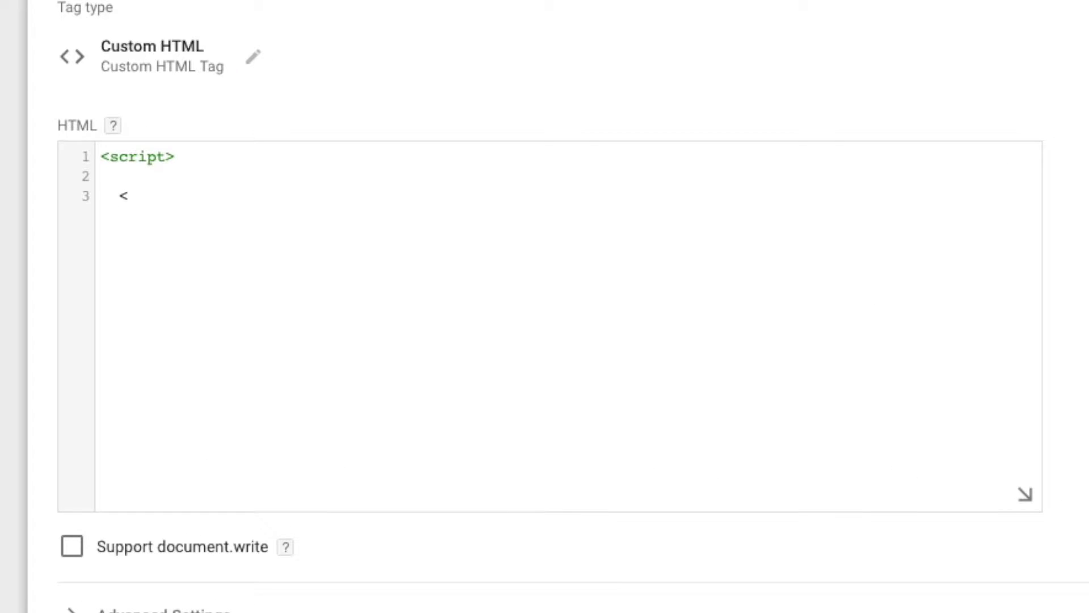
pyautogui.write('/script>')
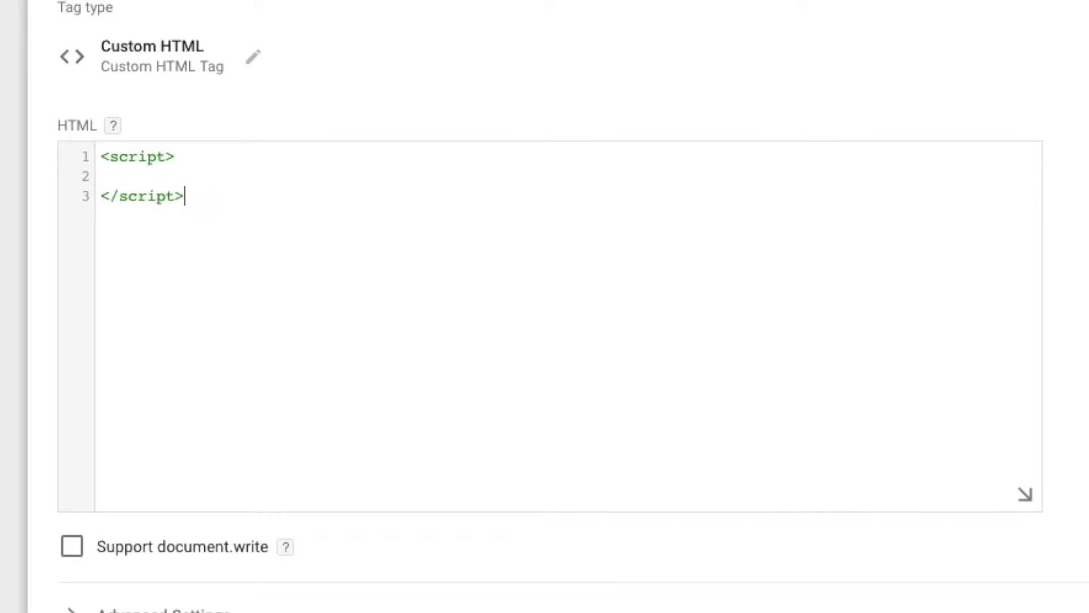
pyautogui.press('Up')
pyautogui.write("console.log('")
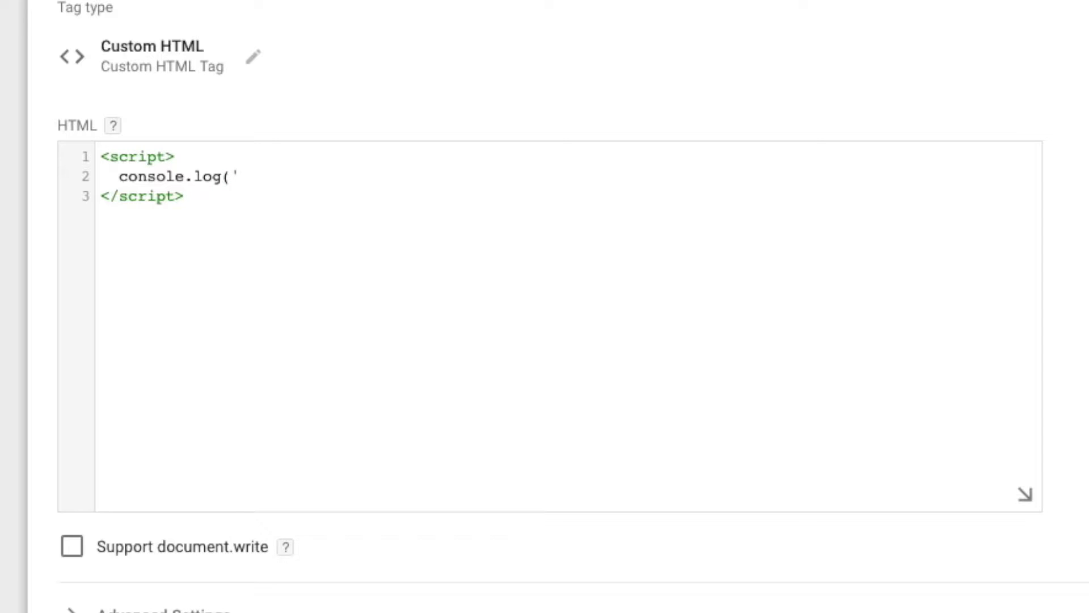
pyautogui.write("This is a custom tag'")
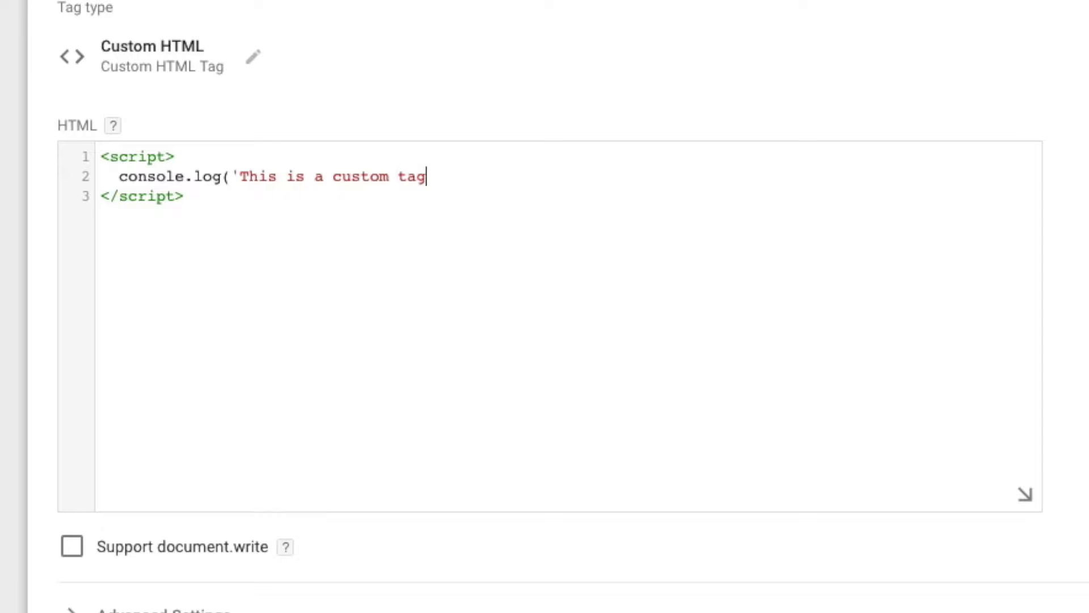
pyautogui.write(');')
# Step: Set the tag to fire on the All Pages trigger, name it Custom Log and save it
pyautogui.click(573, 607)
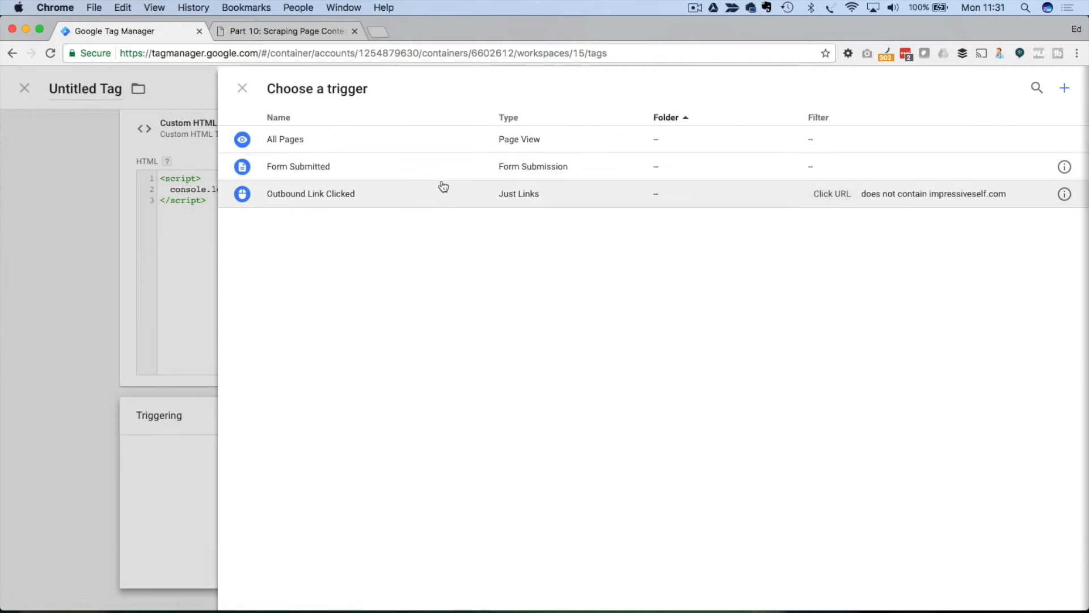
pyautogui.click(319, 142)
pyautogui.click(305, 80)
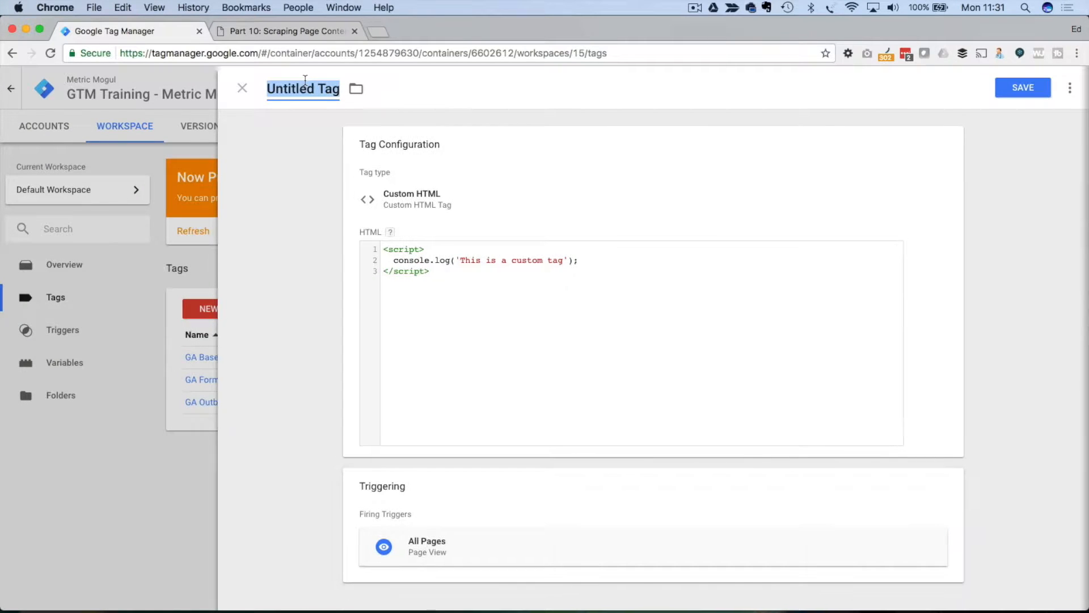
pyautogui.write('Custom T')
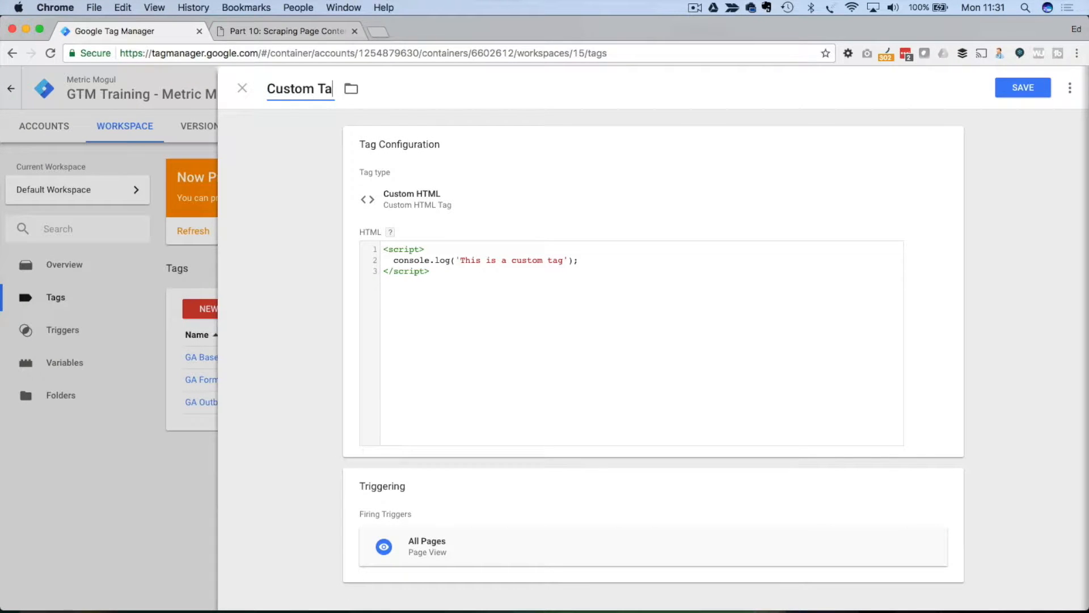
pyautogui.press('BackSpace')
pyautogui.write('Log')
pyautogui.click(1042, 92)
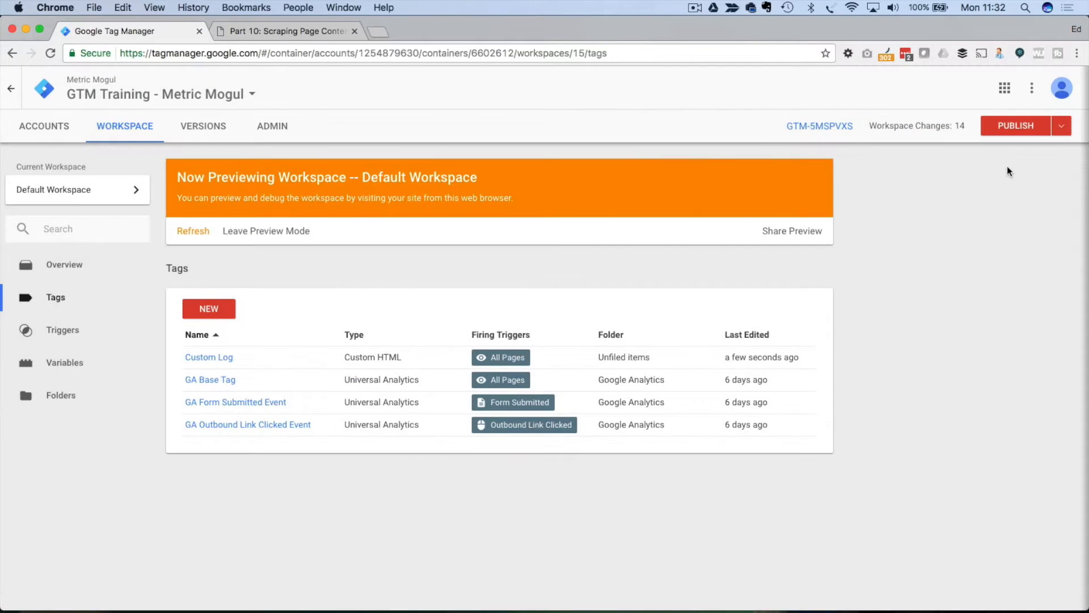
# Step: Preview the updated workspace and switch to the Part 10 page
pyautogui.click(1059, 126)
pyautogui.click(1004, 244)
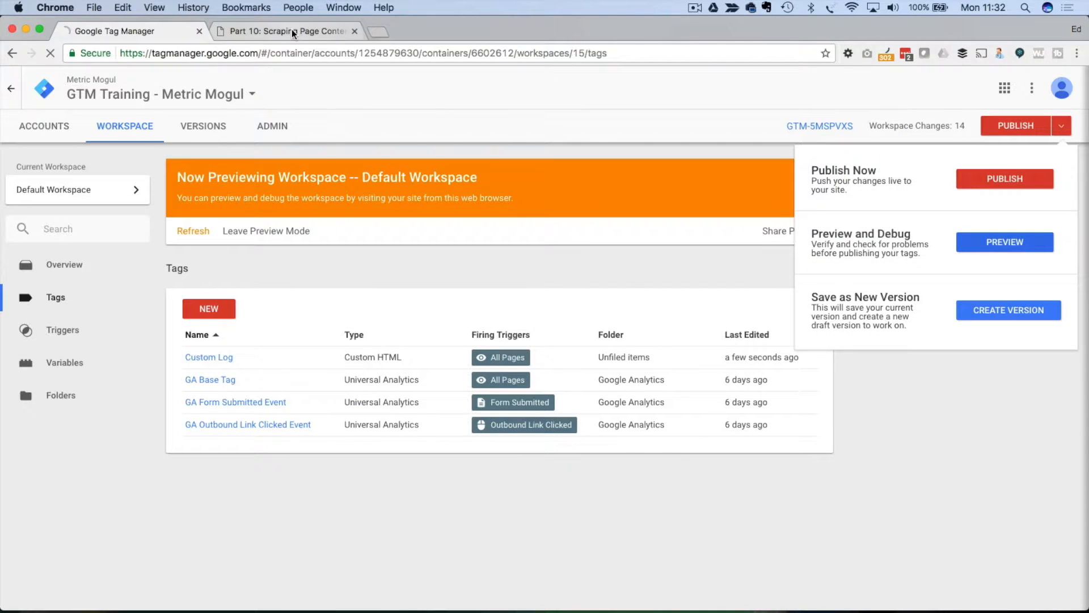
pyautogui.click(292, 31)
# Step: Open the developer console on the Part 10 page, reload the page and check for the custom tag's log message
pyautogui.rightClick(136, 212)
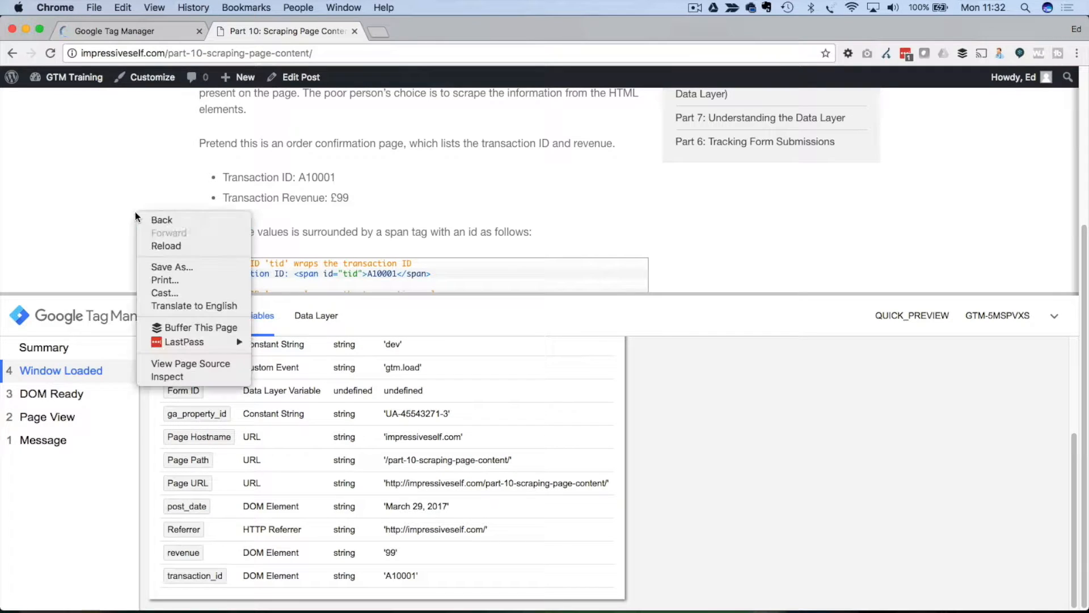
pyautogui.click(199, 374)
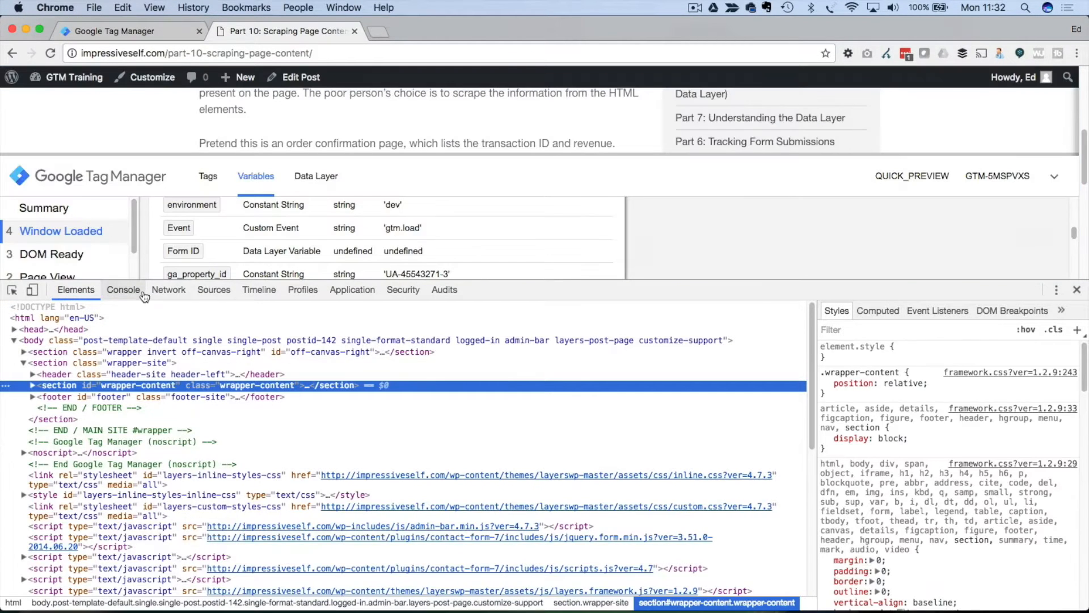
pyautogui.click(144, 291)
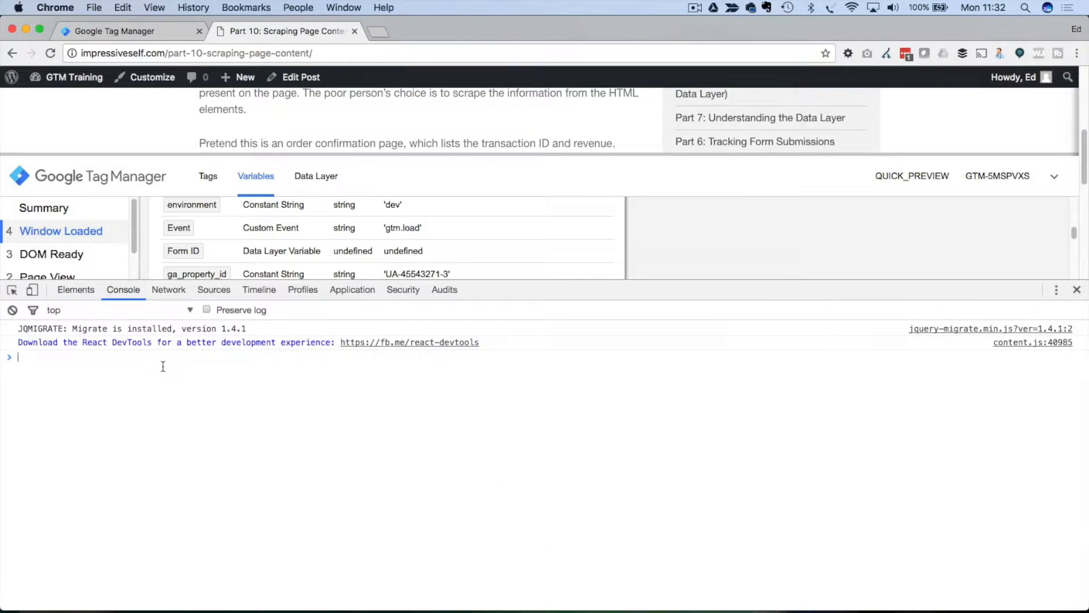
pyautogui.press('super+r')
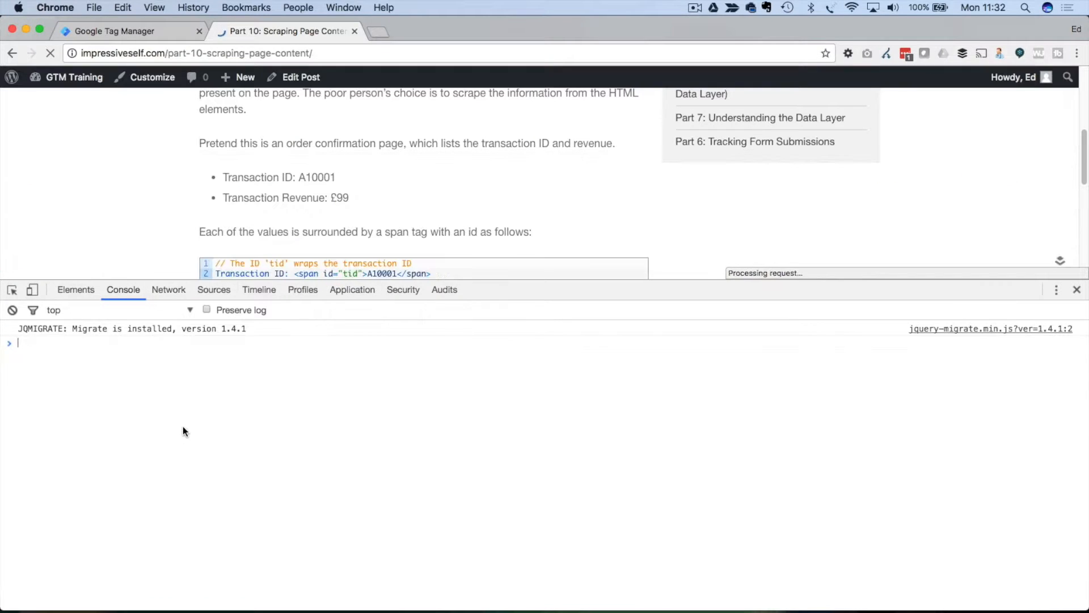
pyautogui.moveTo(18, 341); pyautogui.dragTo(148, 341)
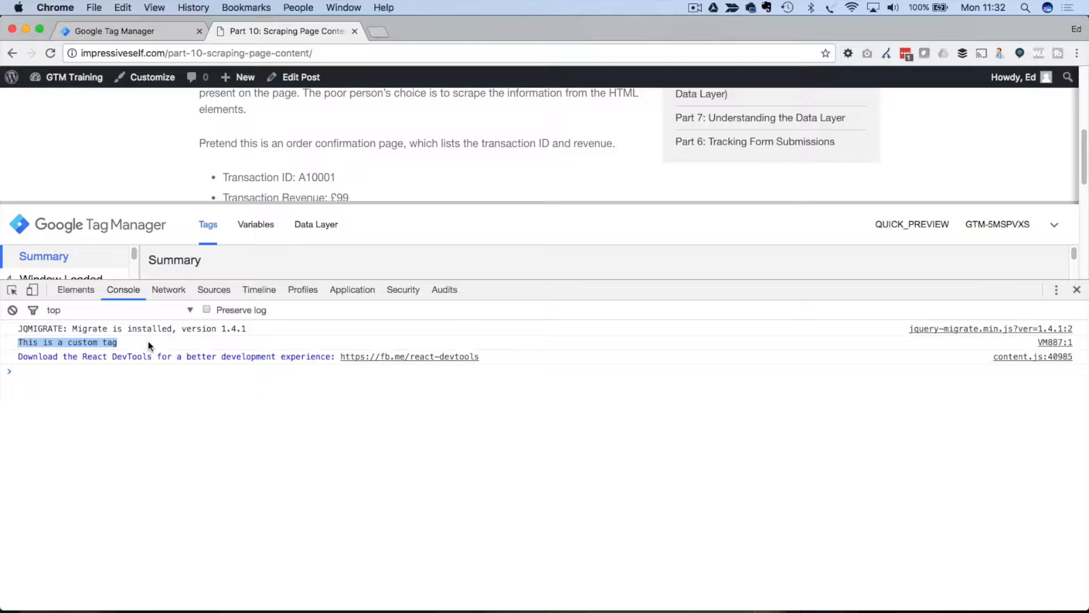
# Step: Return to Google Tag Manager and review the script in the Custom Log tag
pyautogui.click(138, 26)
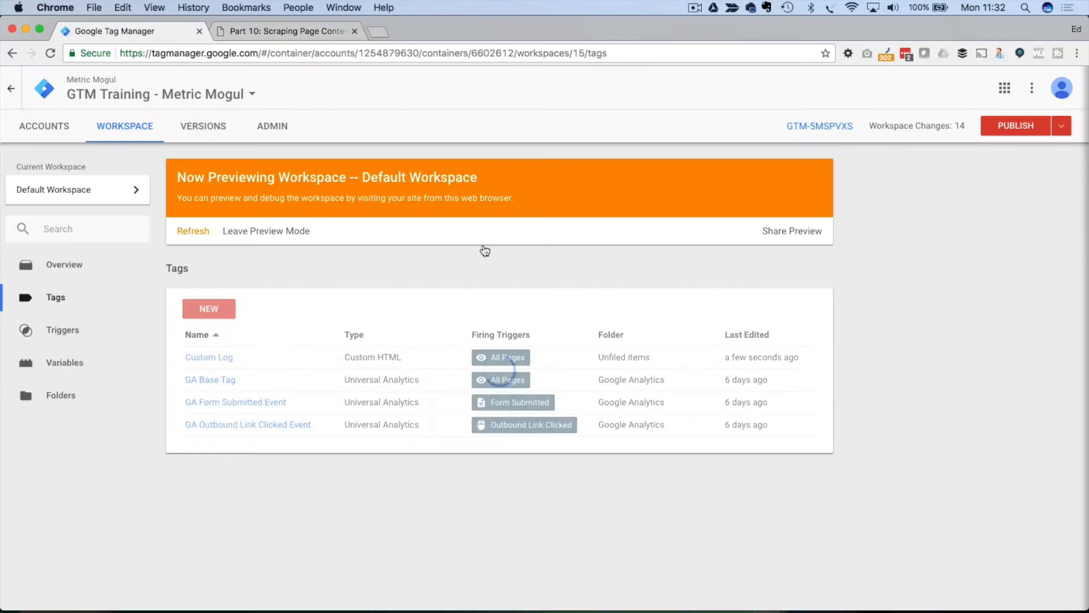
pyautogui.click(204, 363)
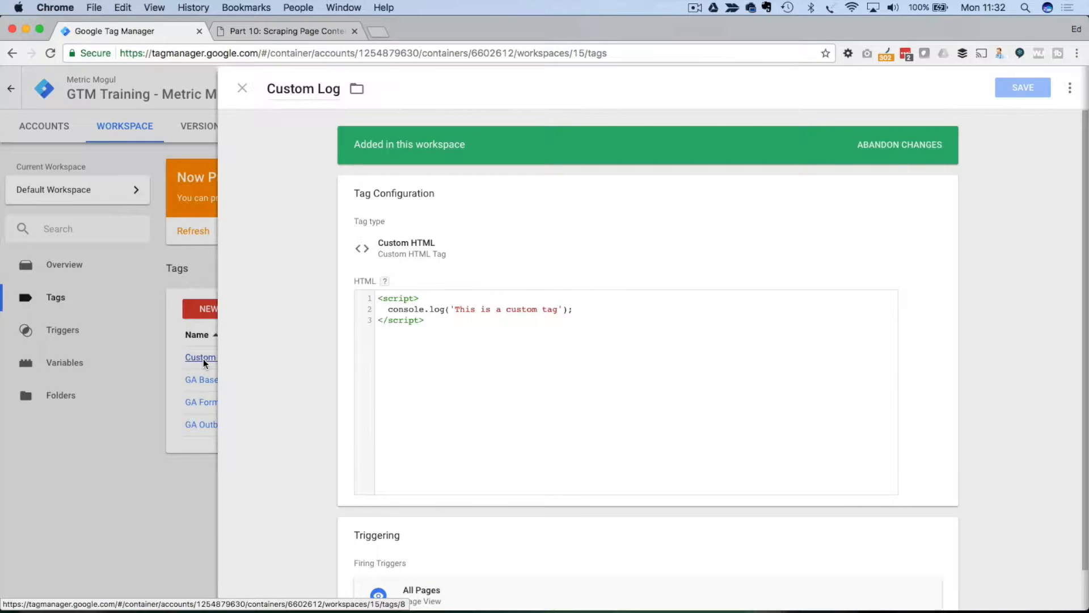
pyautogui.click(444, 320)
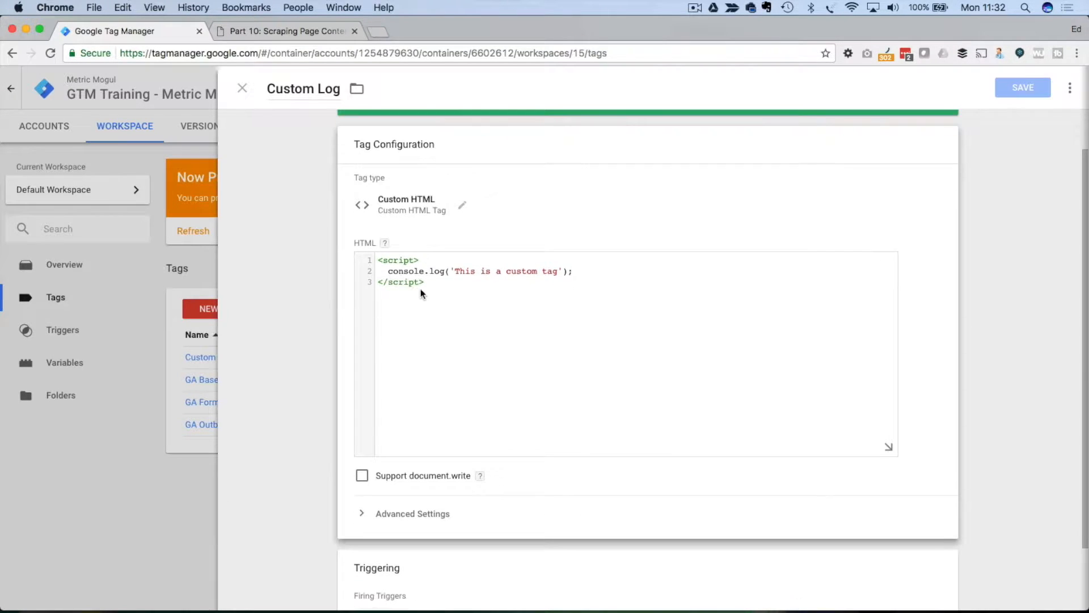
pyautogui.moveTo(397, 266); pyautogui.dragTo(590, 272)
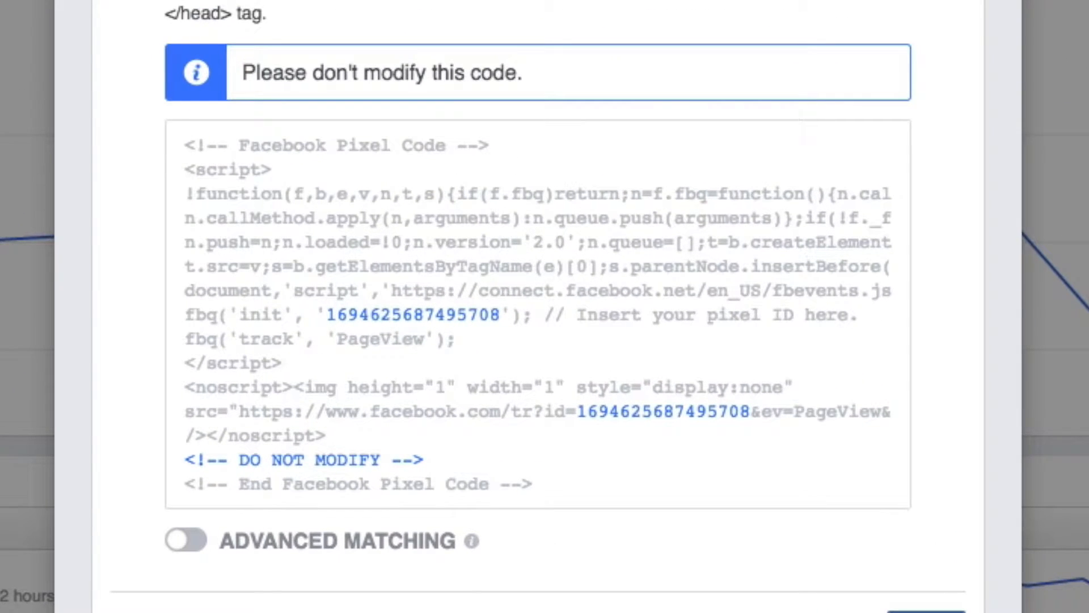
# Step: Copy the Facebook Pixel code to the clipboard and create a new Google Tag Manager tag named FB Base Tag
pyautogui.moveTo(662, 324)
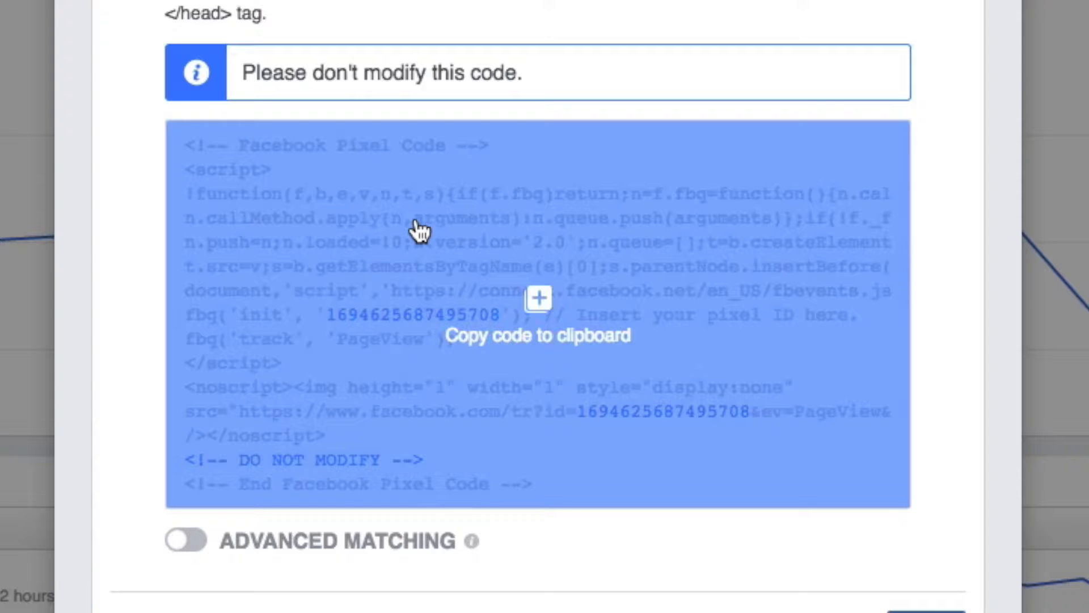
pyautogui.click(473, 250)
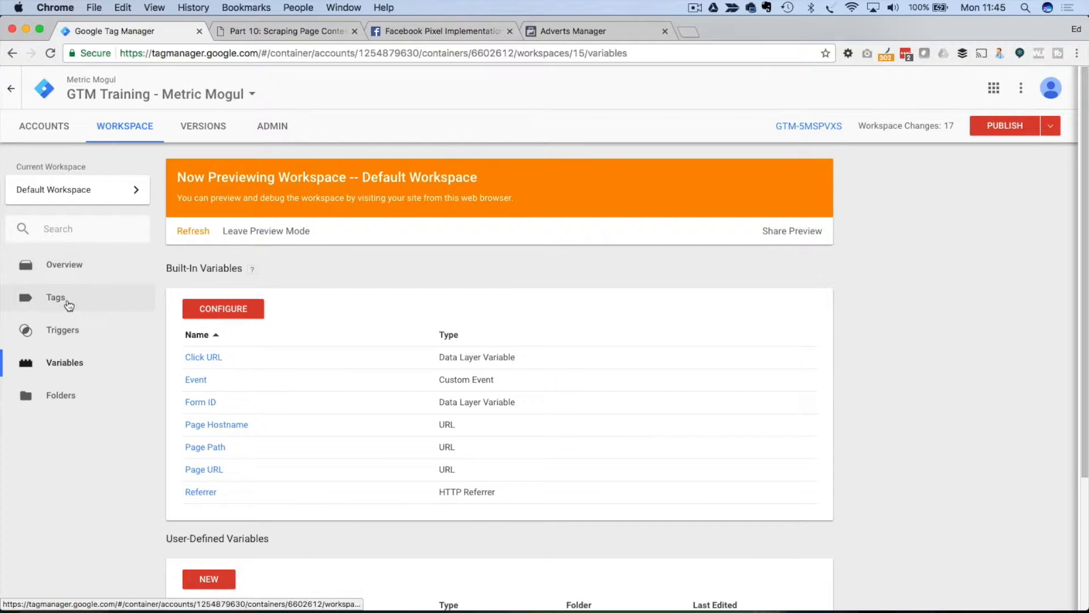
pyautogui.click(68, 305)
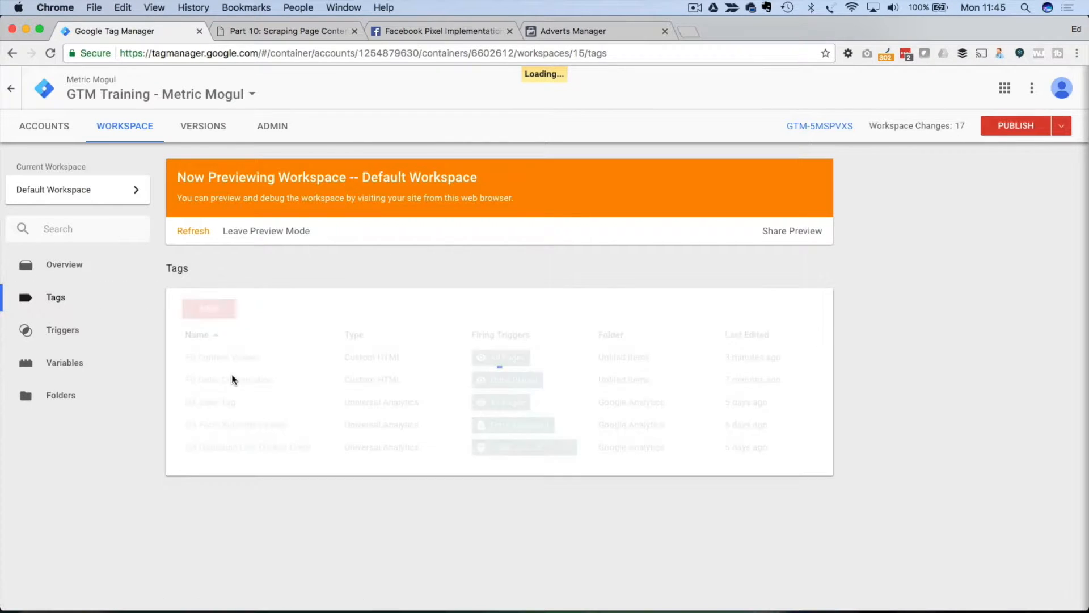
pyautogui.click(208, 308)
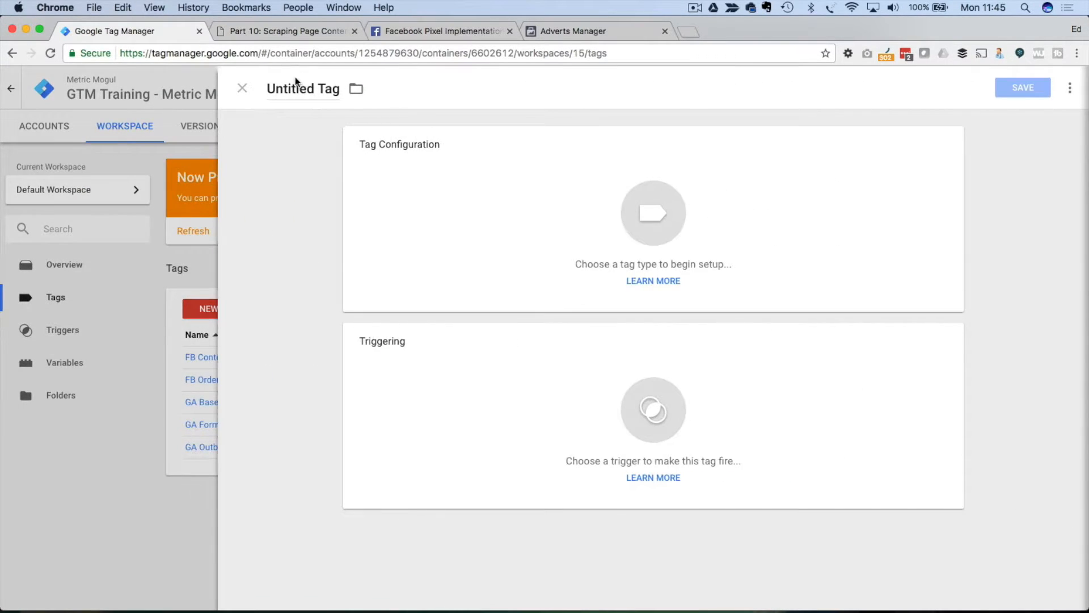
pyautogui.tripleClick(295, 85)
pyautogui.write('FB ')
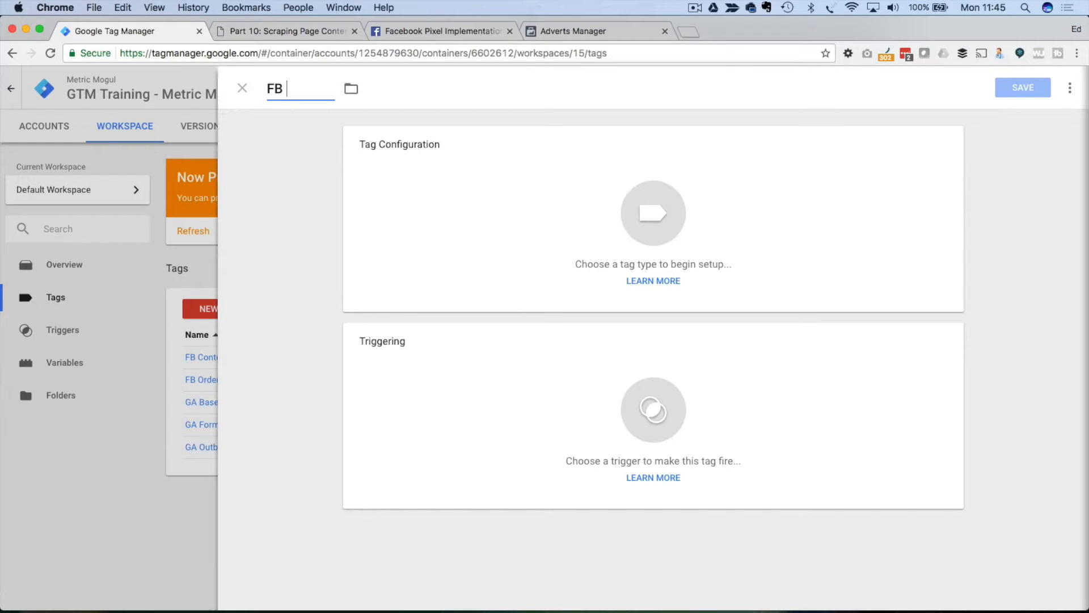
pyautogui.write('C')
pyautogui.press('BackSpace')
pyautogui.write('Base Tag')
# Step: Choose Custom HTML as the tag type and paste the copied Facebook Pixel code into its HTML
pyautogui.click(622, 199)
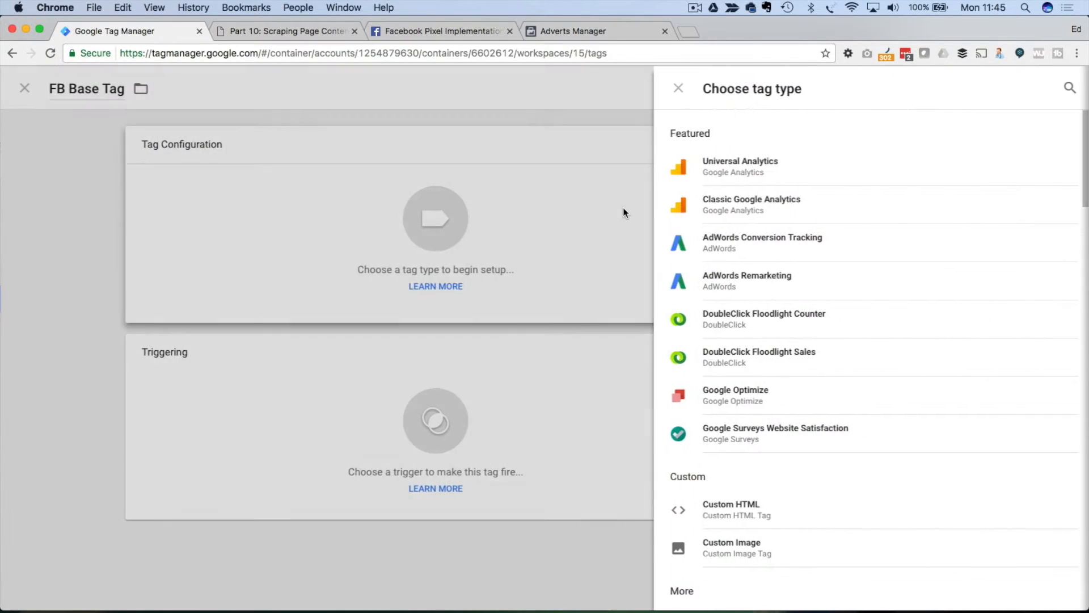
pyautogui.click(732, 511)
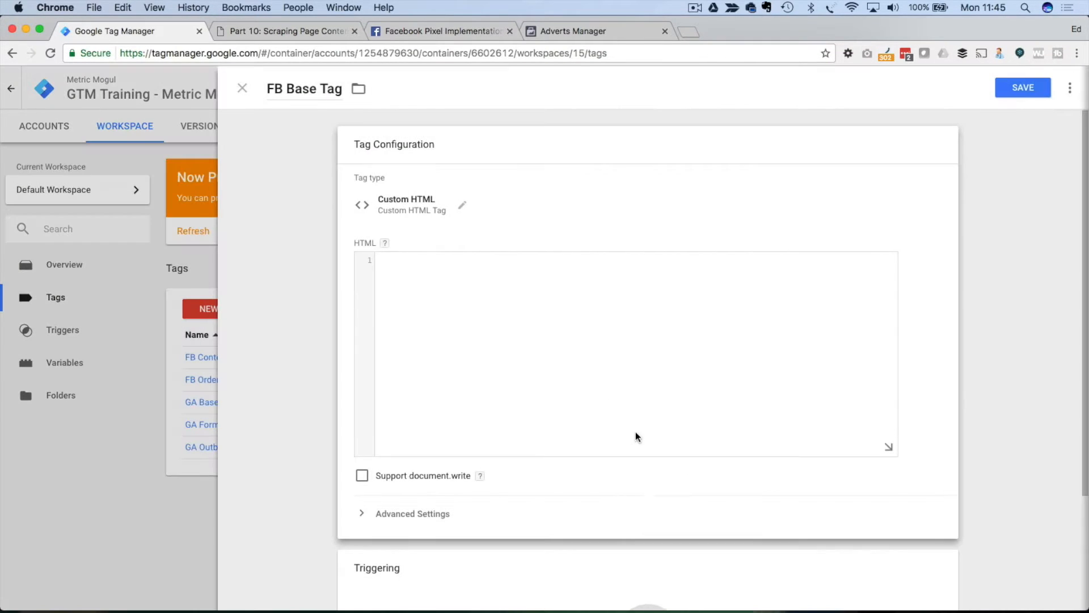
pyautogui.click(522, 341)
pyautogui.press('super+v')
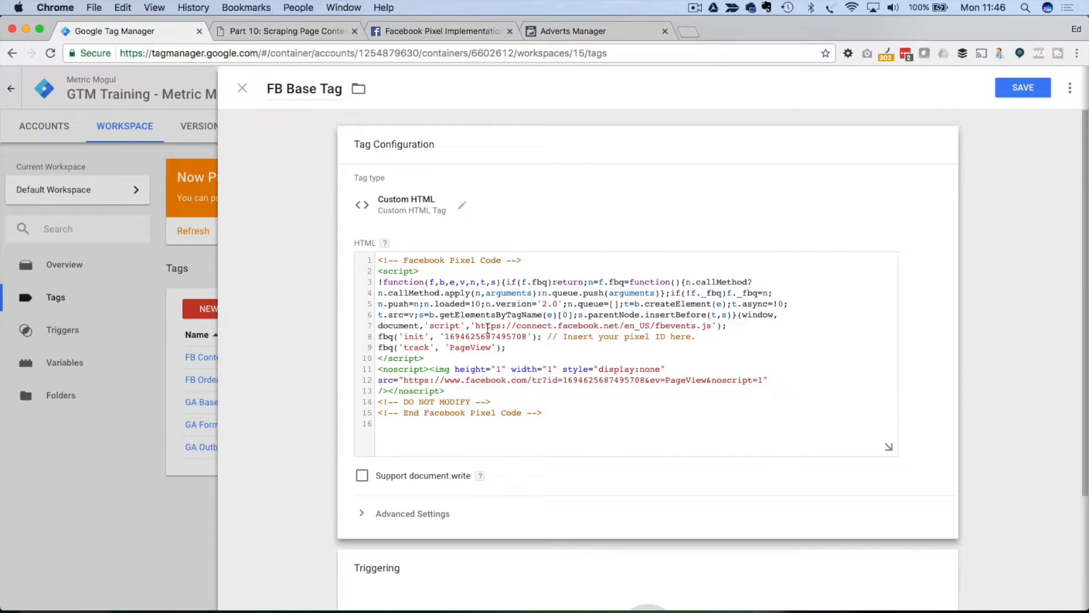
pyautogui.moveTo(380, 269); pyautogui.dragTo(403, 269)
pyautogui.click(403, 271)
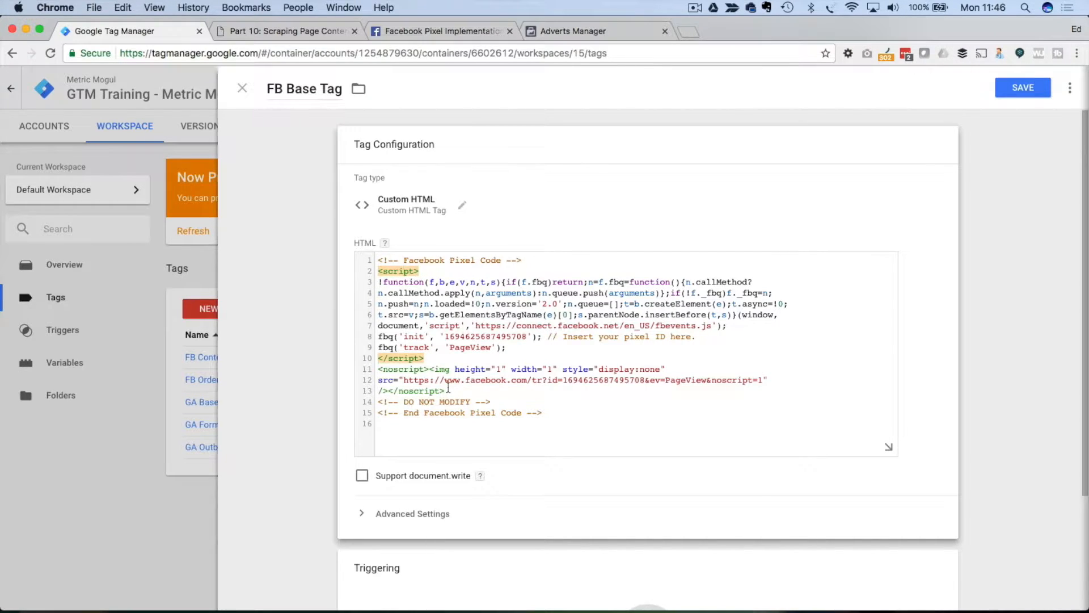
# Step: Replace the pixel ID with 1234 in both the fbq init call and the noscript image URL
pyautogui.doubleClick(487, 336)
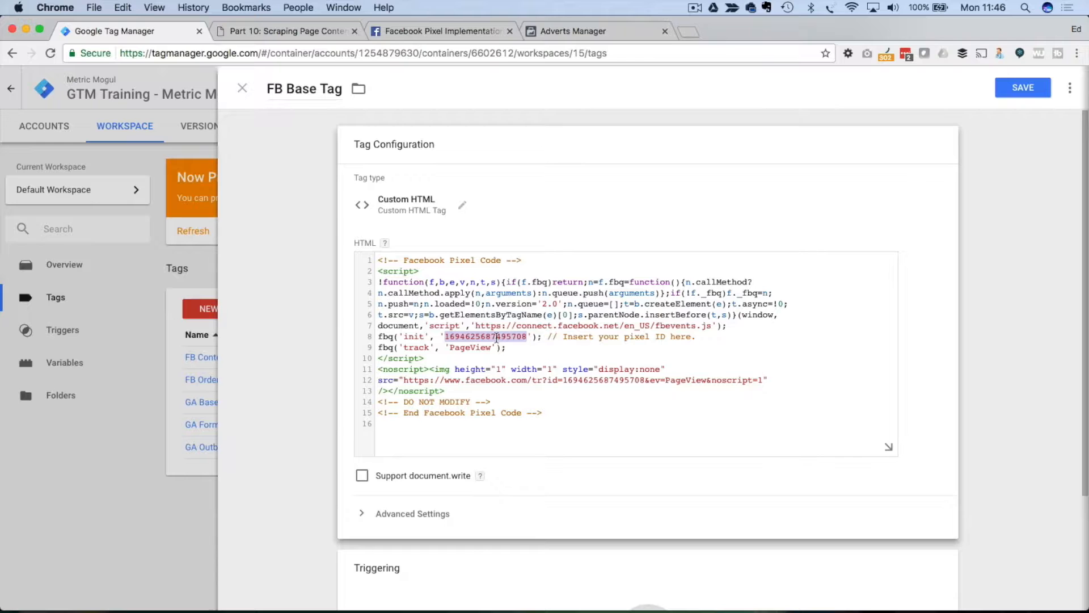
pyautogui.write('1234')
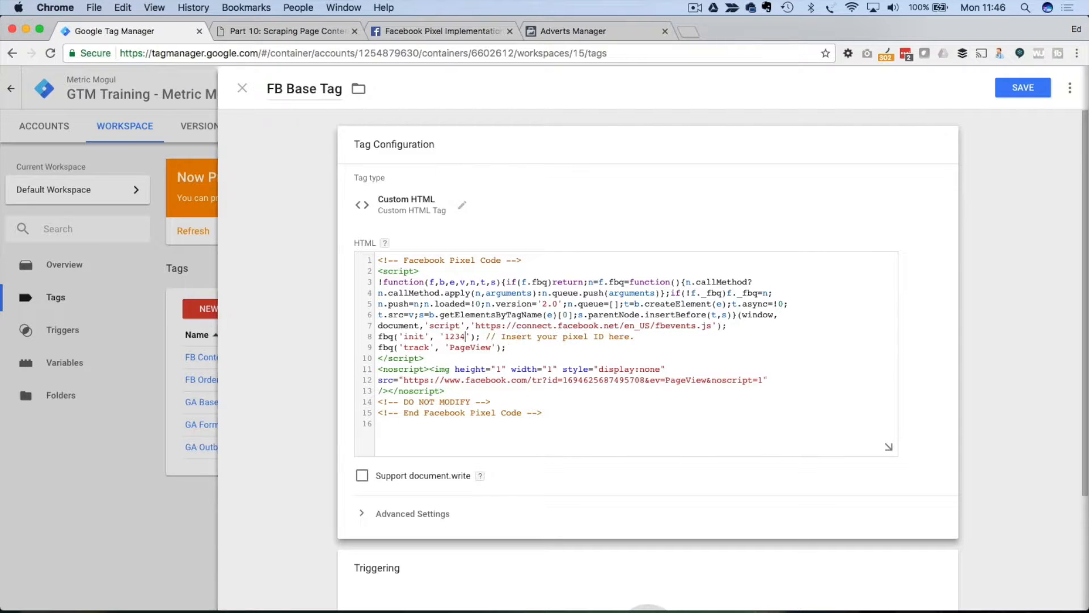
pyautogui.moveTo(562, 379); pyautogui.dragTo(648, 378)
pyautogui.write('1234')
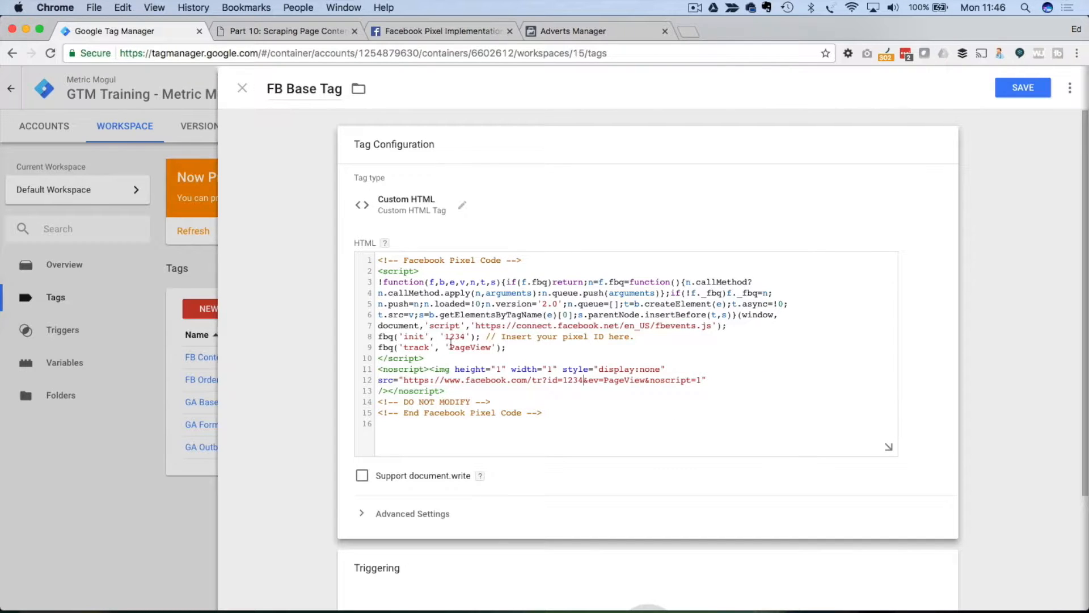
# Step: Assign the All Pages trigger to the FB Base Tag and save it
pyautogui.moveTo(378, 347); pyautogui.dragTo(507, 347)
pyautogui.scroll(-3, 647, 494)
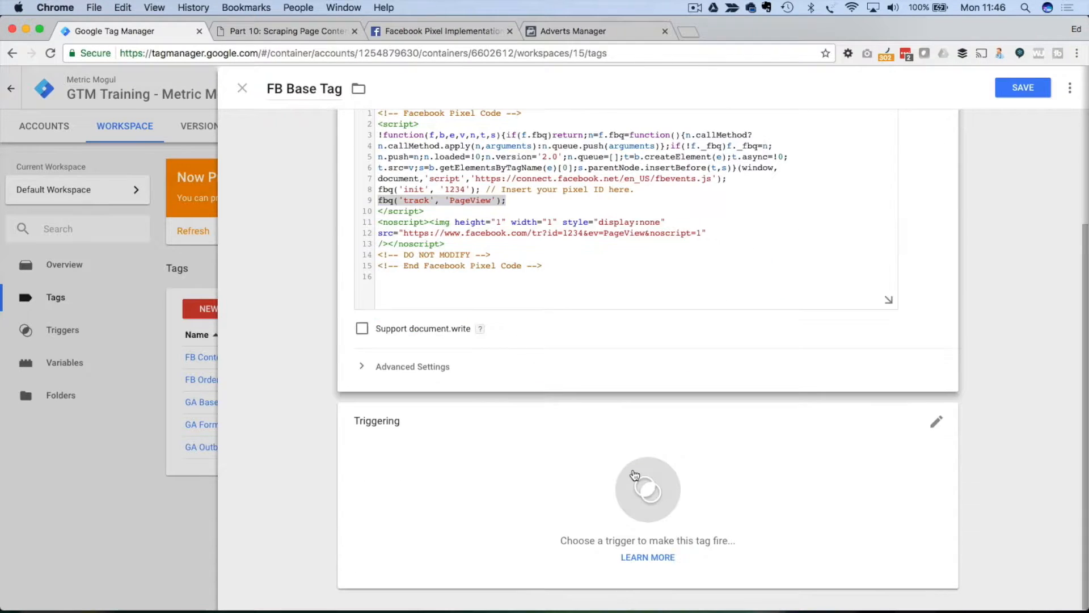
pyautogui.click(646, 493)
pyautogui.click(288, 142)
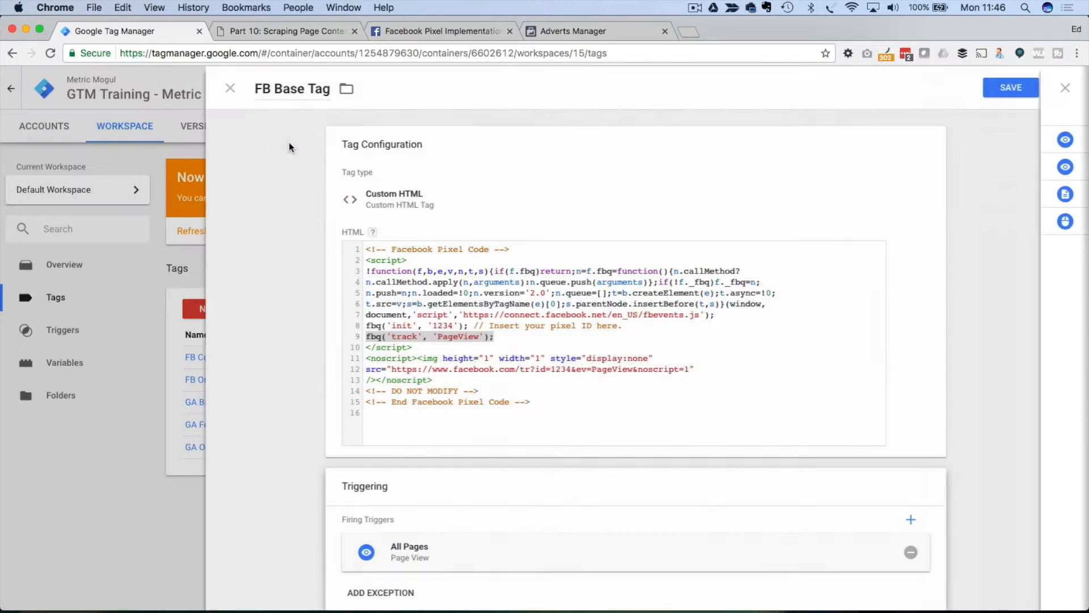
pyautogui.click(1023, 87)
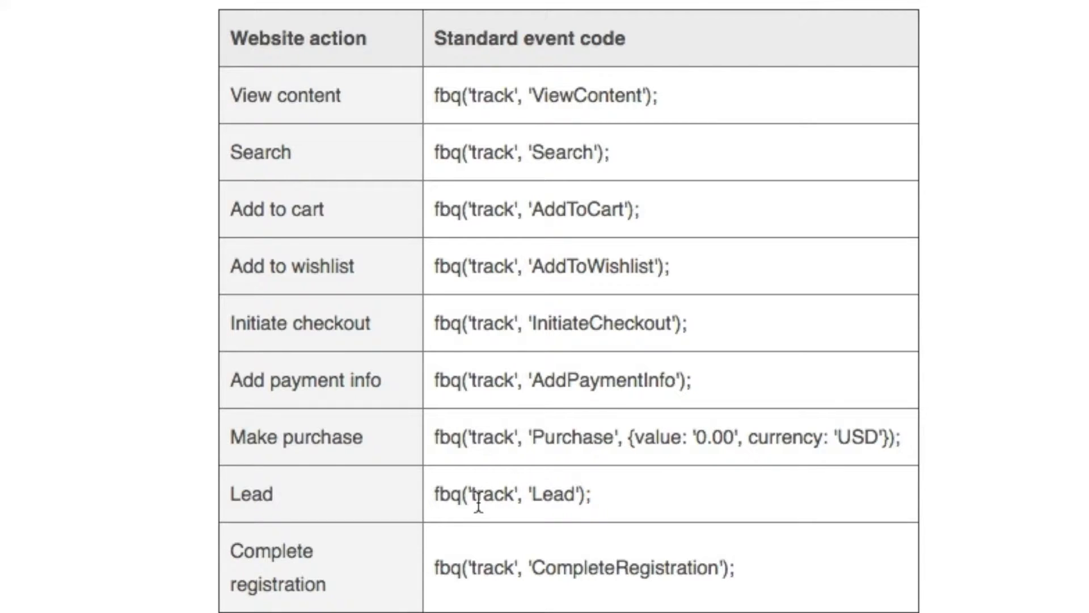
# Step: Examine the Lead standard event code in the Facebook Pixel implementation help page's table
pyautogui.moveTo(436, 500); pyautogui.dragTo(637, 497)
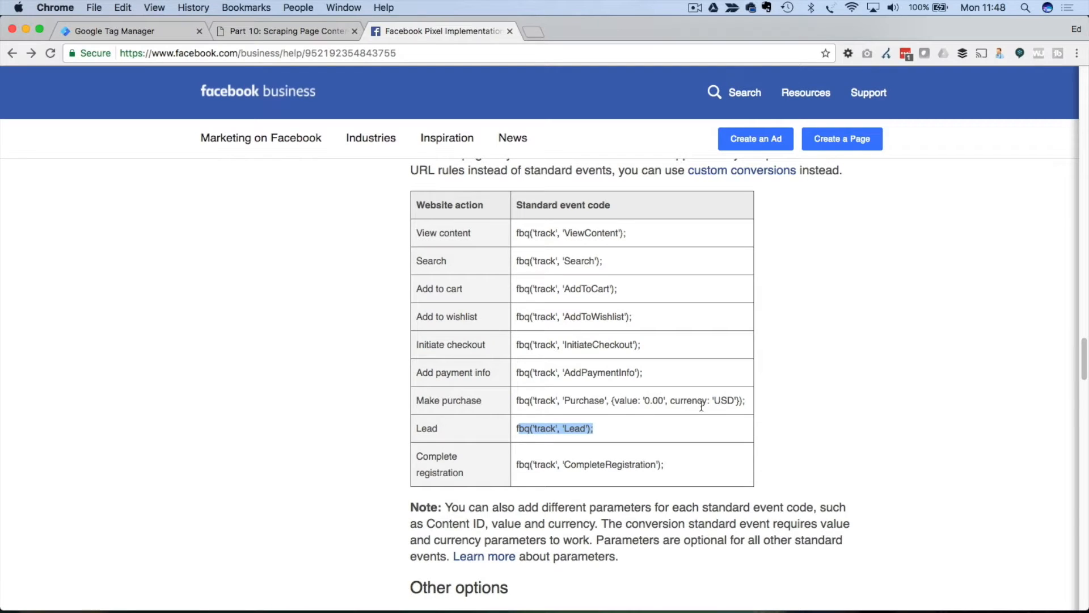
pyautogui.click(504, 488)
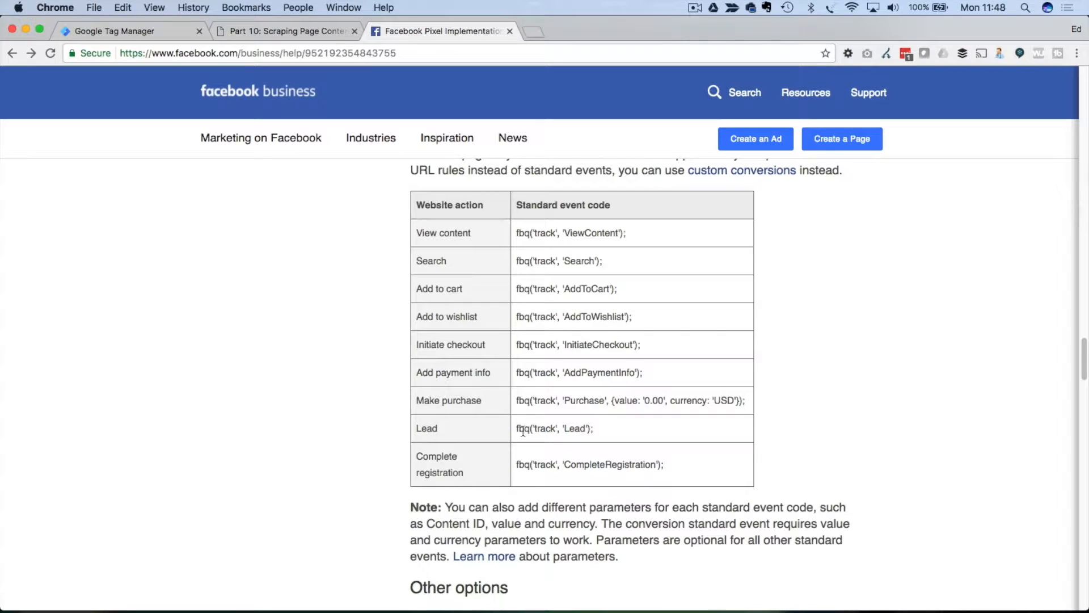
# Step: Copy the Lead standard event code and open the training site's Contact Us page to view its form
pyautogui.moveTo(515, 428); pyautogui.dragTo(605, 431)
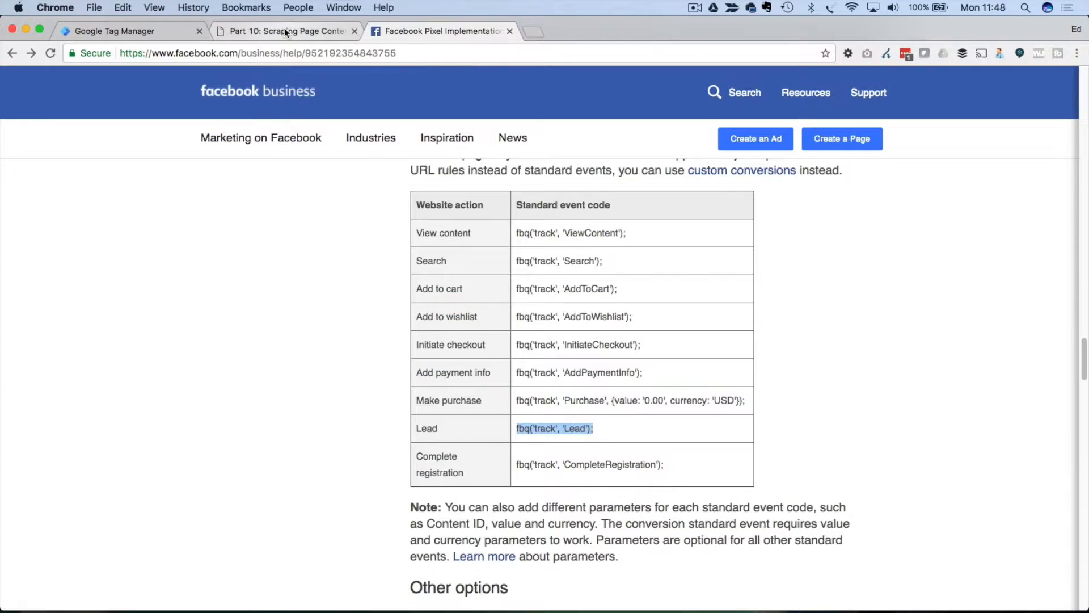
pyautogui.click(284, 30)
pyautogui.click(840, 120)
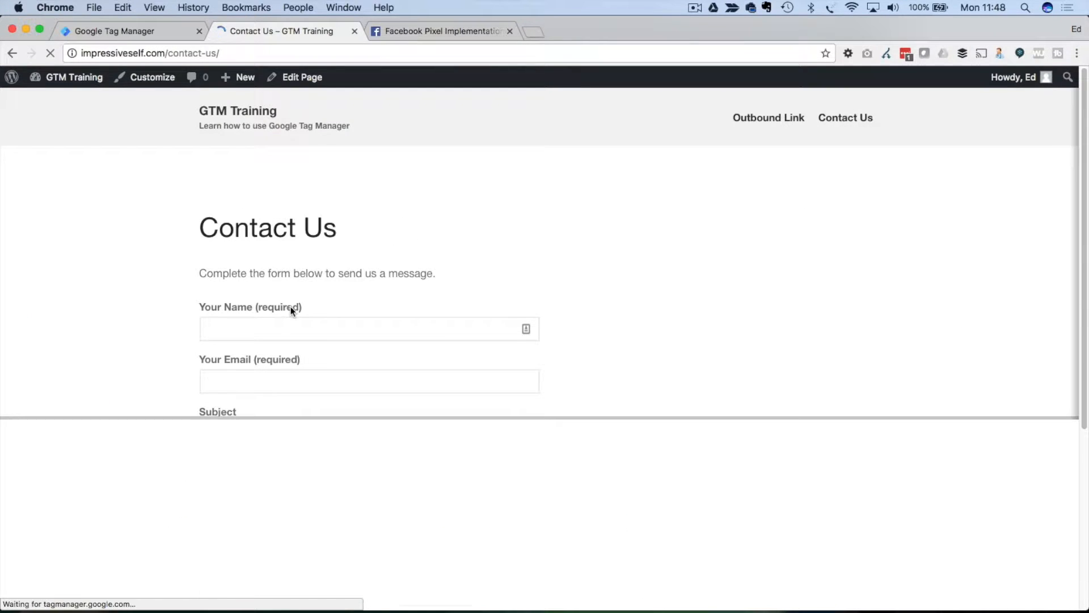
pyautogui.scroll(-5, 192, 308)
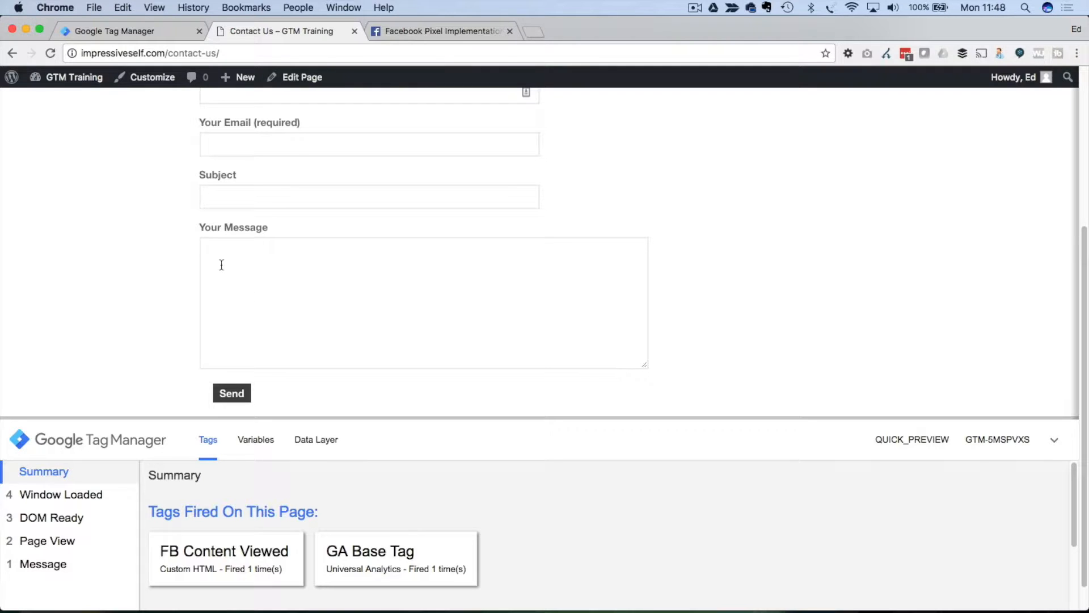
# Step: Create a new tag in Google Tag Manager named FB Lead with Custom HTML as its type
pyautogui.click(115, 32)
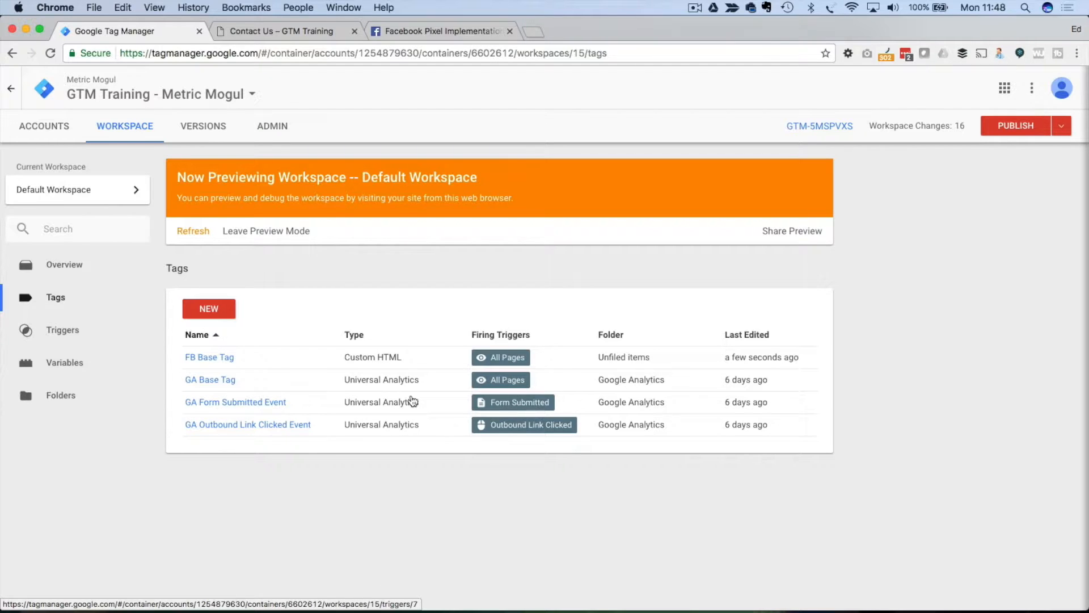
pyautogui.click(204, 309)
pyautogui.moveTo(339, 89); pyautogui.dragTo(267, 89)
pyautogui.write('FB ')
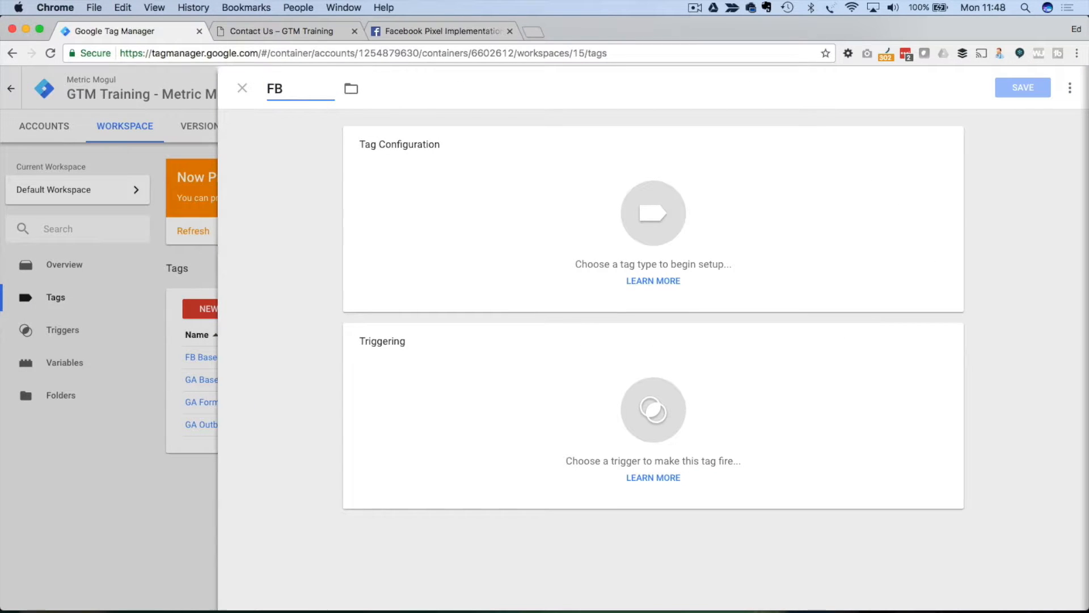
pyautogui.write('Lead')
pyautogui.click(566, 163)
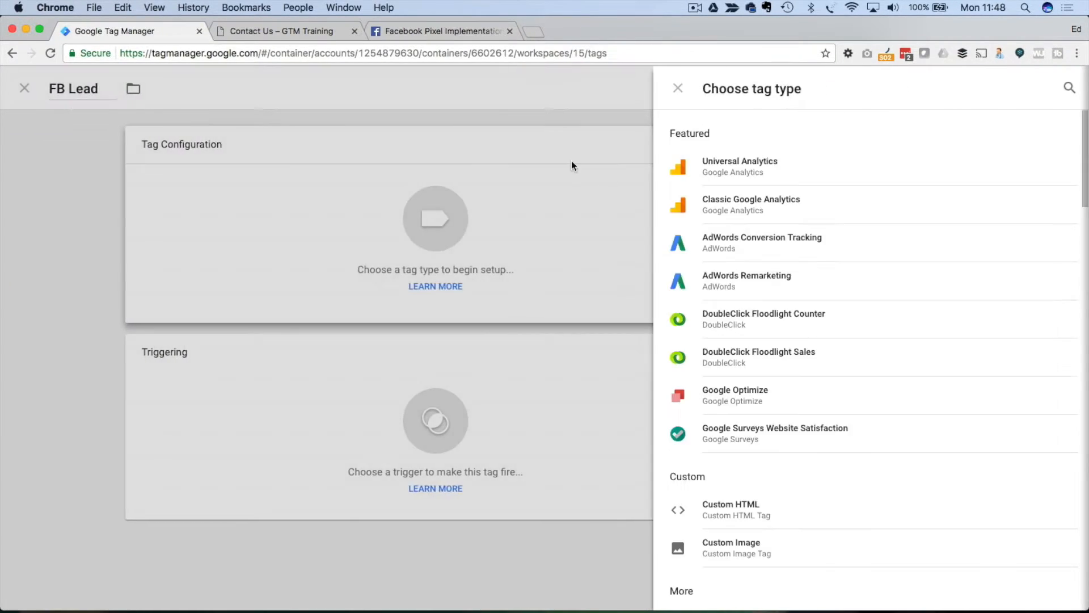
pyautogui.click(754, 517)
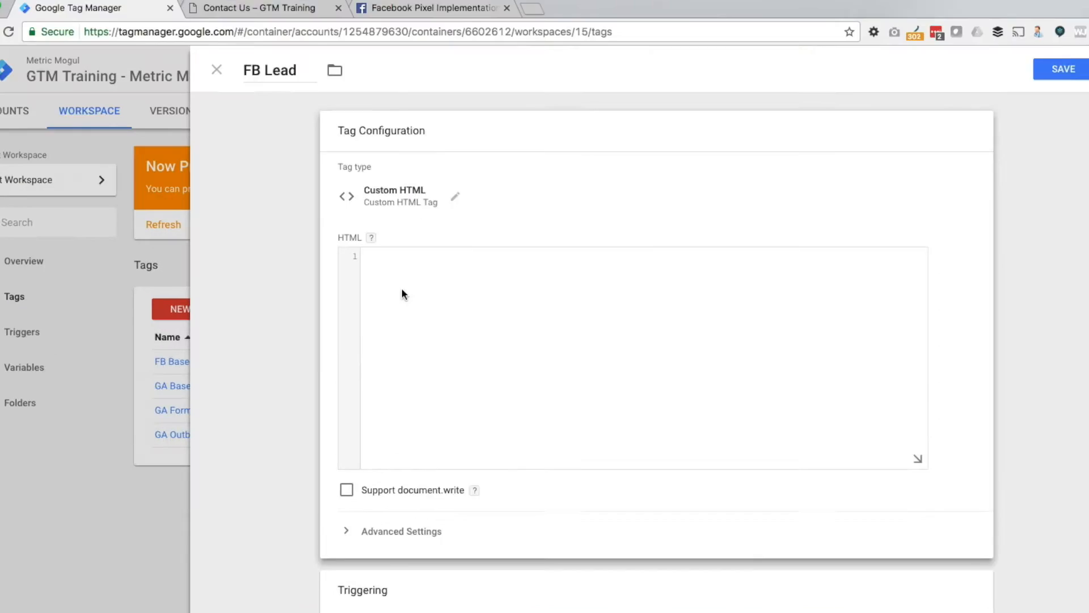
# Step: Enter fbq('track', 'Lead'); wrapped in opening and closing script tags as the FB Lead tag's HTML
pyautogui.write('<script>')
pyautogui.press('Return')
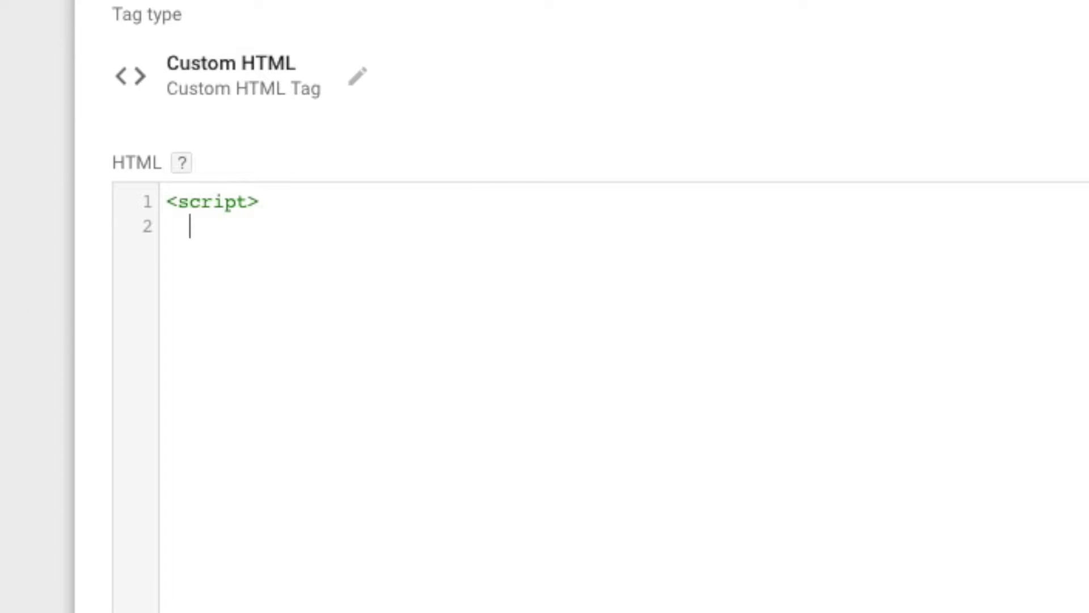
pyautogui.write("fbq('track', 'Lead');")
pyautogui.press('Return')
pyautogui.press('BackSpace')
pyautogui.press('BackSpace')
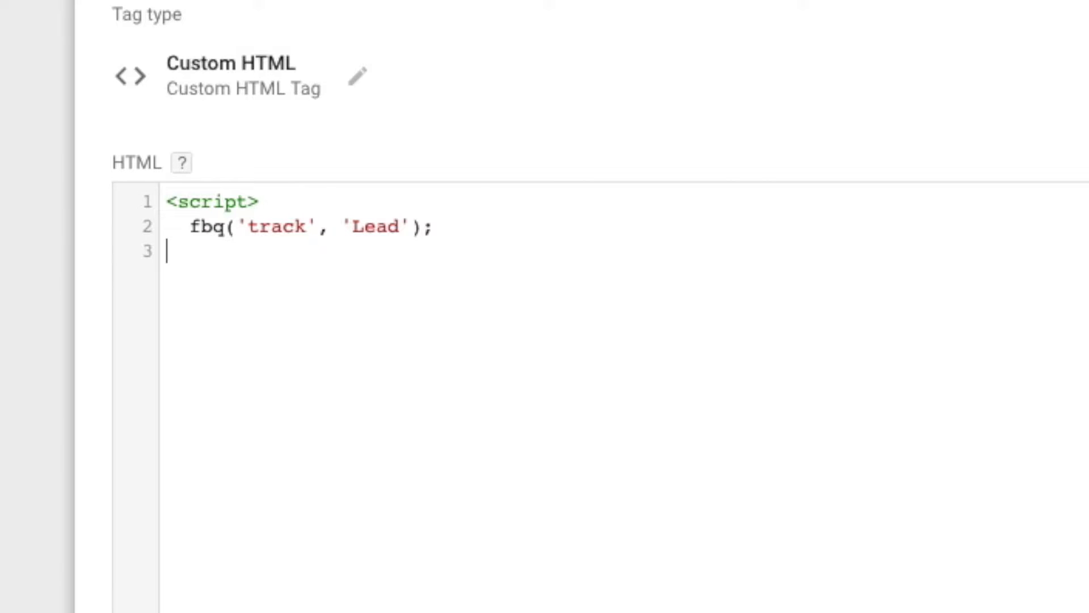
pyautogui.write('</script>')
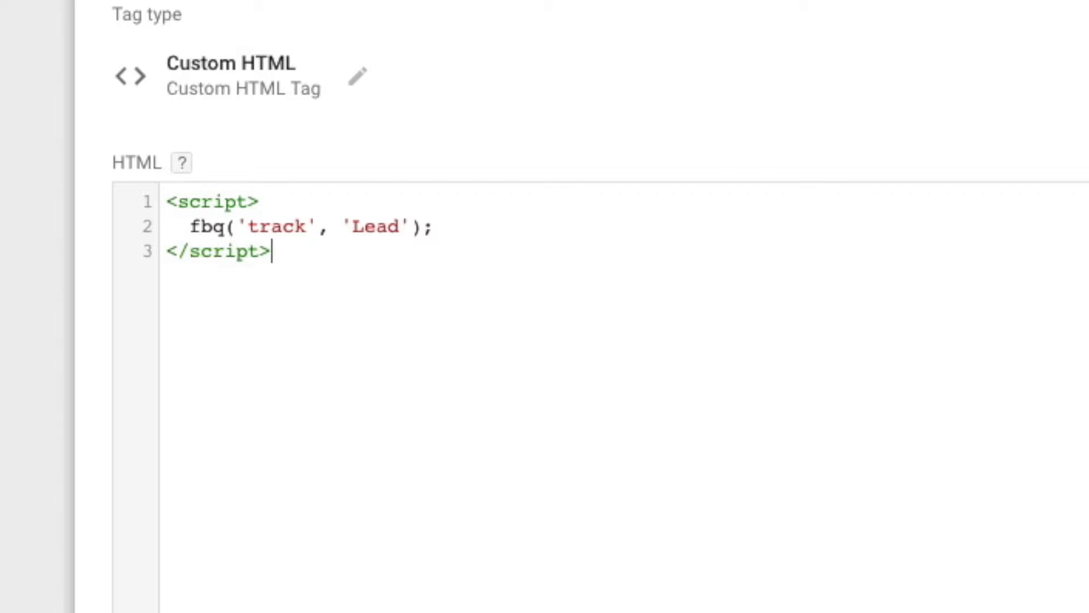
pyautogui.moveTo(190, 226); pyautogui.dragTo(469, 228)
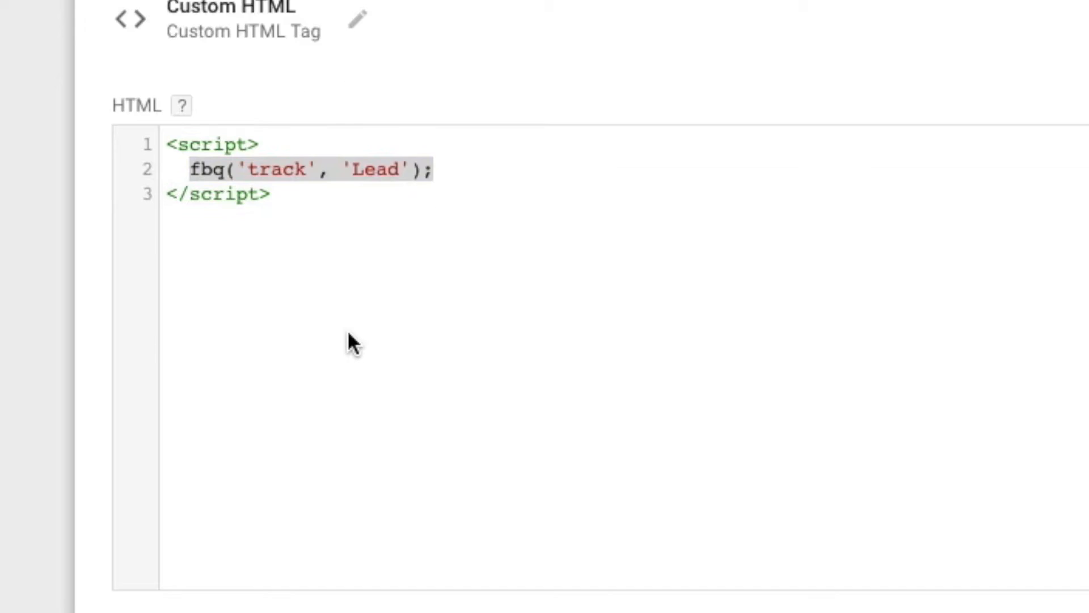
# Step: Assign the Form Submitted trigger to the FB Lead tag
pyautogui.scroll(-5, 527, 433)
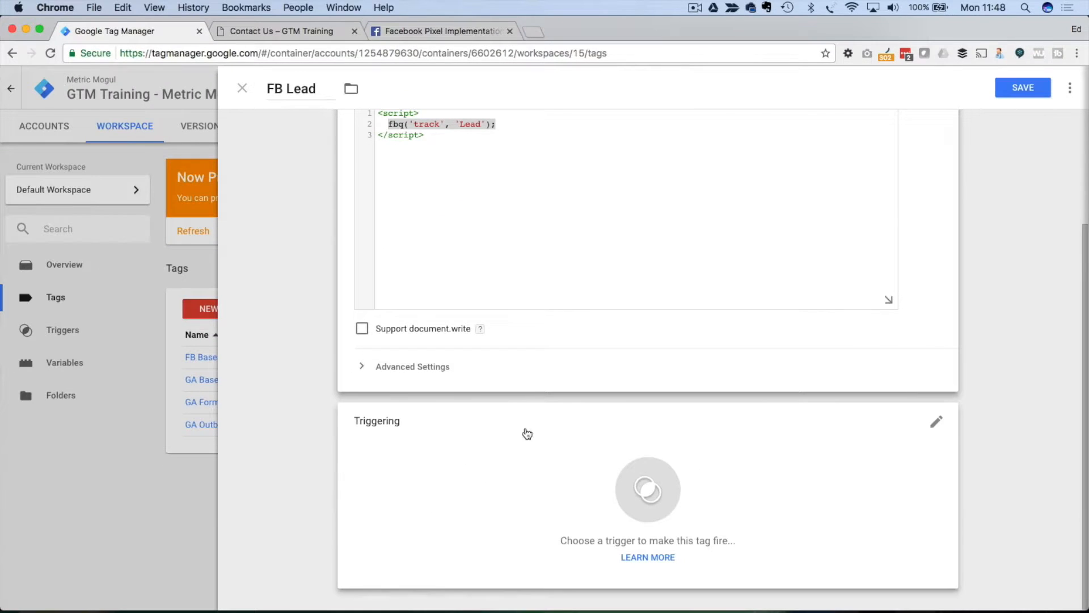
pyautogui.click(648, 485)
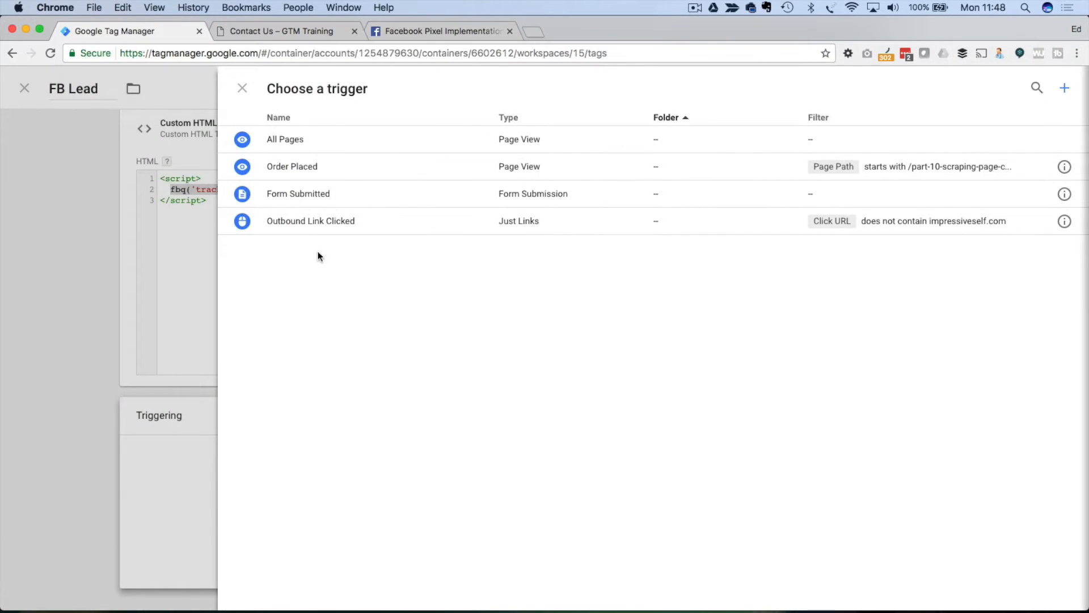
pyautogui.click(308, 195)
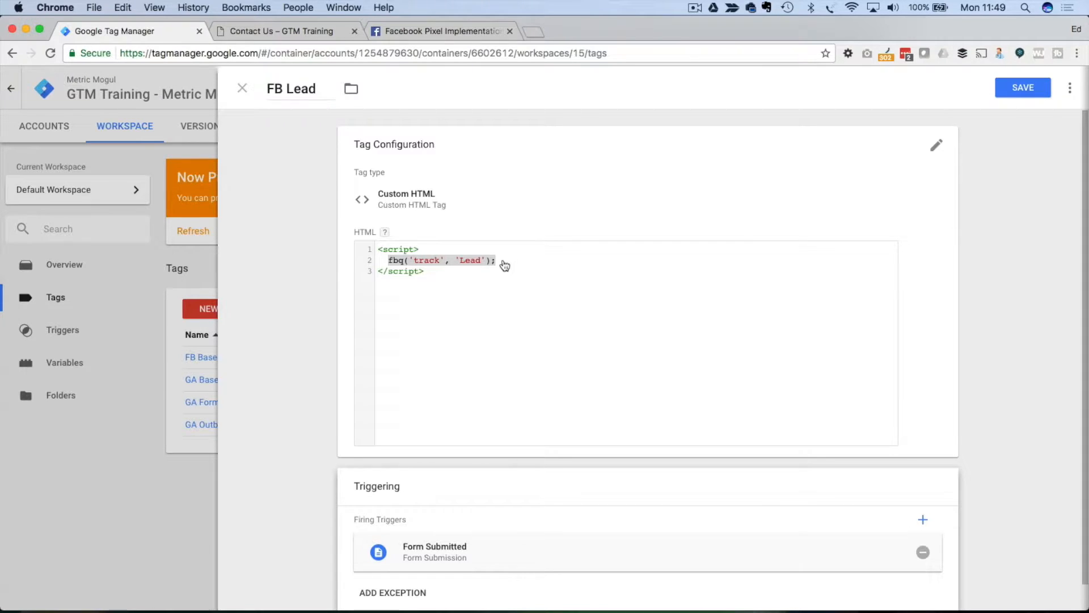
pyautogui.scroll(-1, 472, 305)
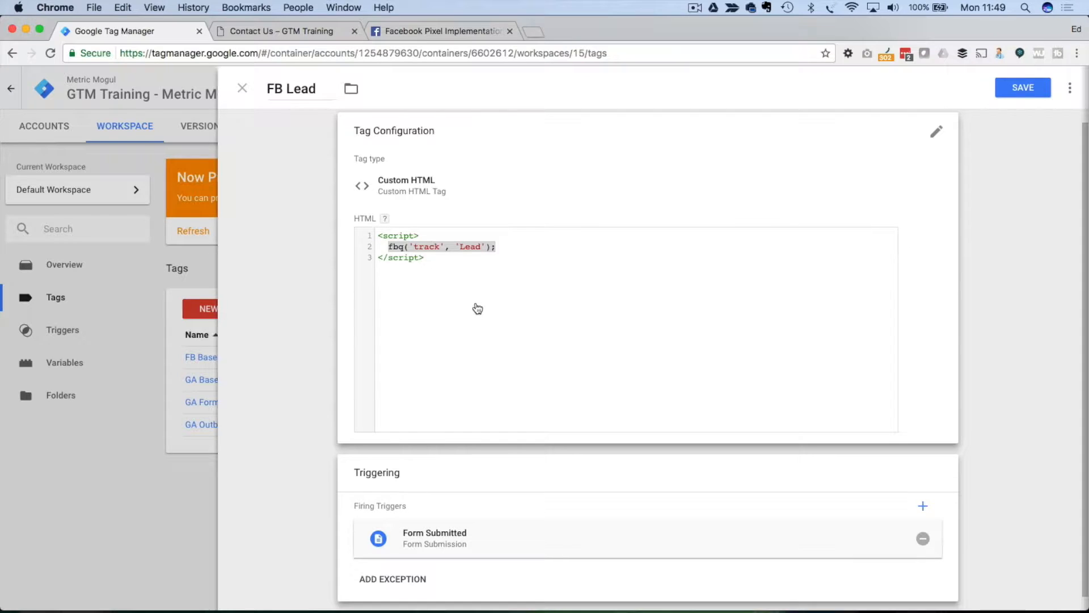
pyautogui.scroll(-1, 474, 309)
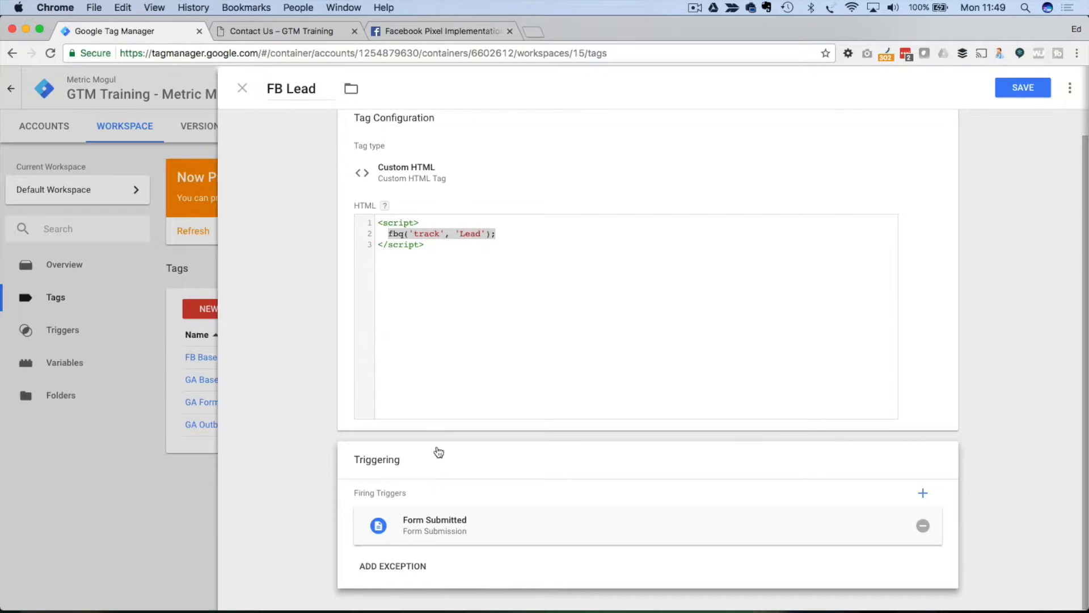
# Step: Expand the FB Lead tag's Advanced Settings and its Tag Sequencing options
pyautogui.click(418, 179)
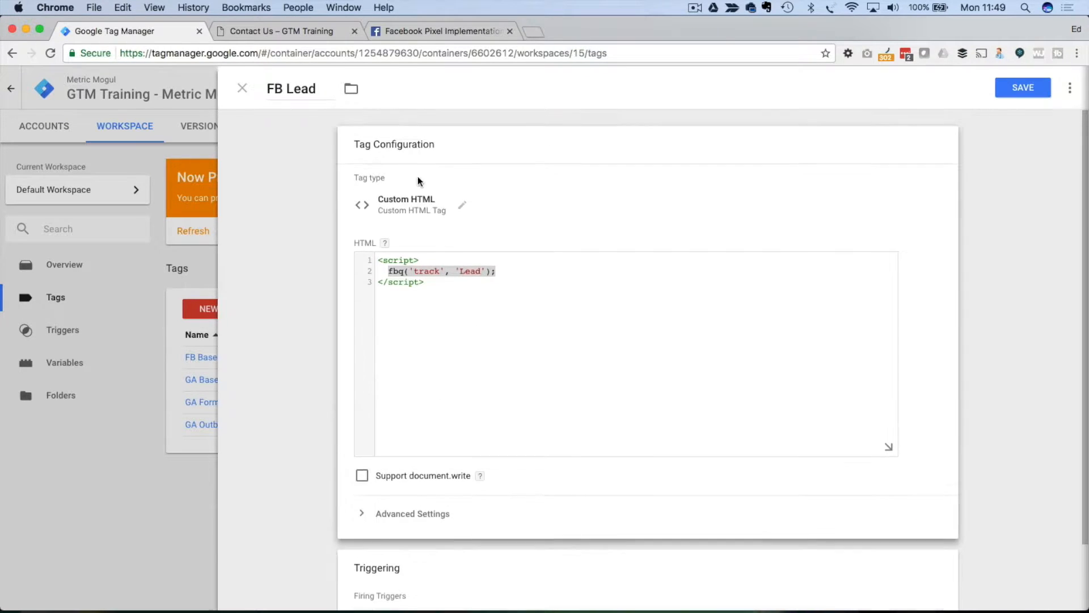
pyautogui.click(462, 204)
pyautogui.click(417, 209)
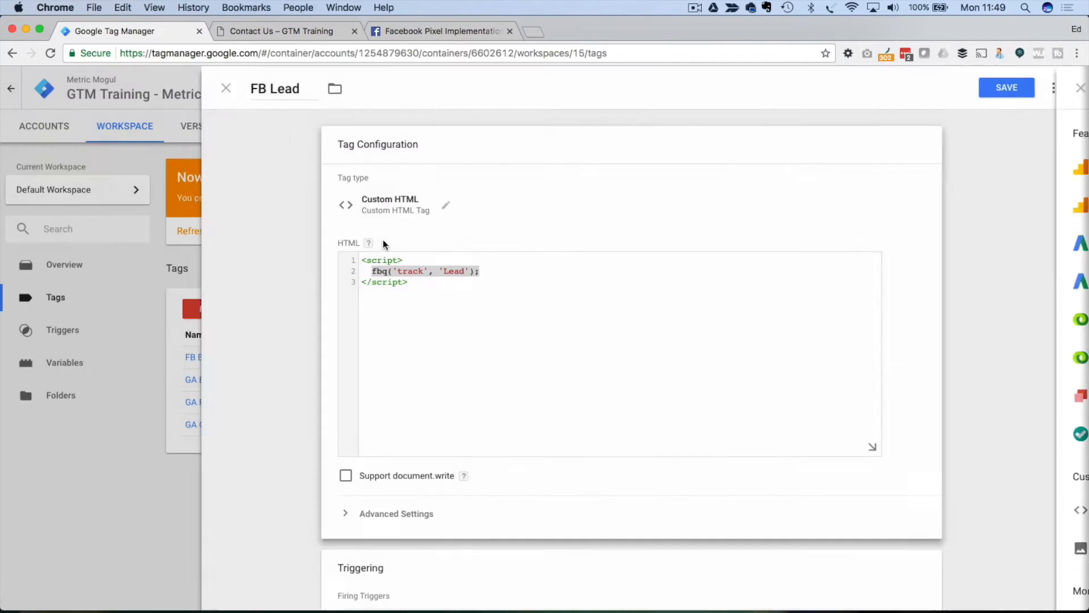
pyautogui.scroll(-5, 317, 459)
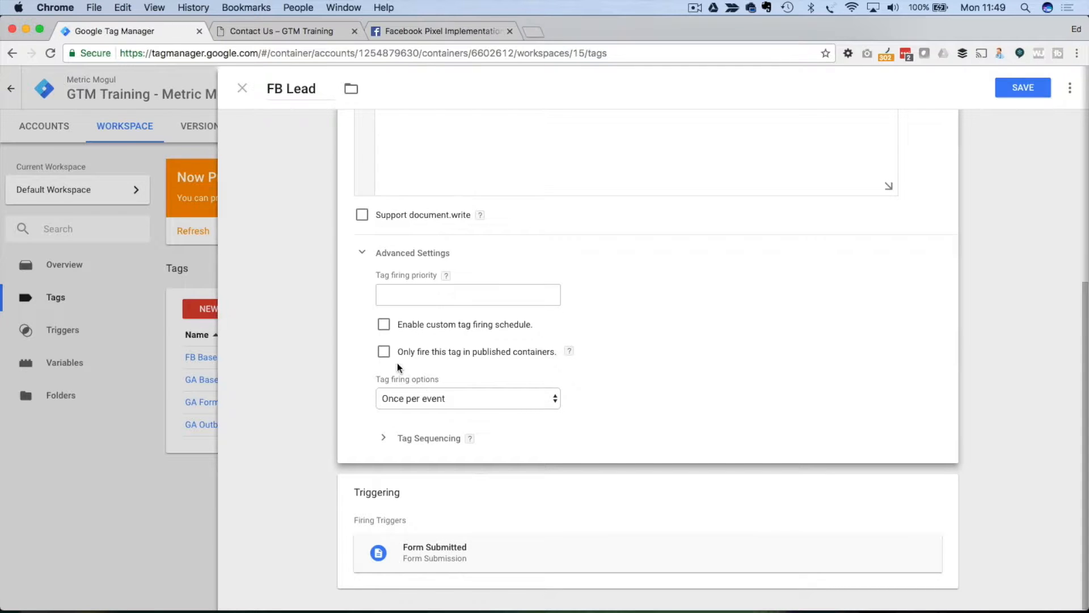
pyautogui.click(384, 324)
pyautogui.click(384, 324)
pyautogui.click(386, 438)
pyautogui.scroll(-1, 349, 434)
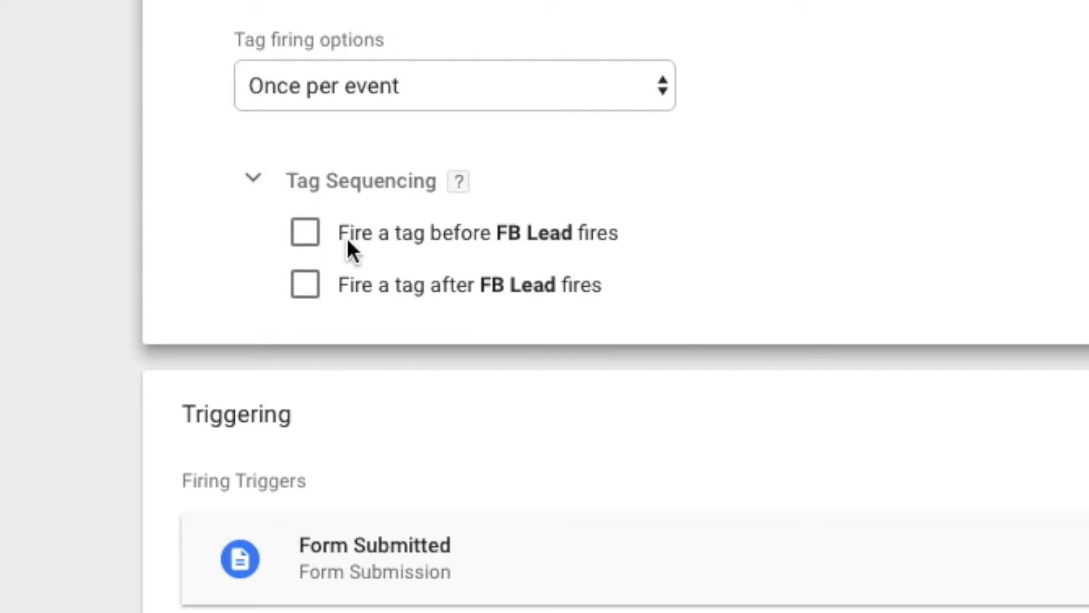
# Step: Set FB Base Tag to fire before FB Lead, block FB Lead if the base tag fails, and save the tag
pyautogui.click(306, 233)
pyautogui.click(434, 325)
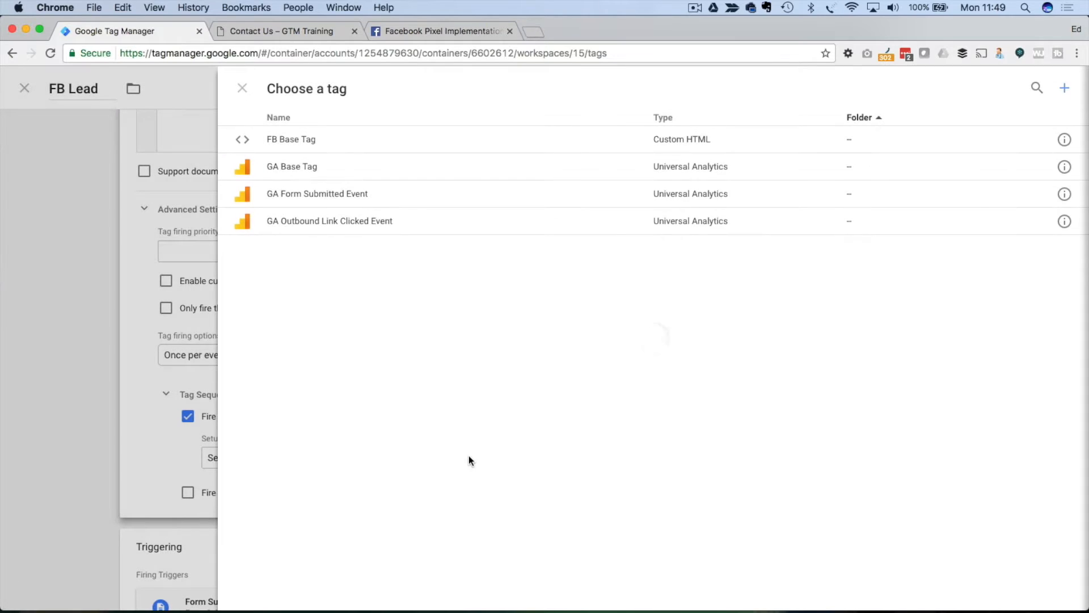
pyautogui.click(304, 140)
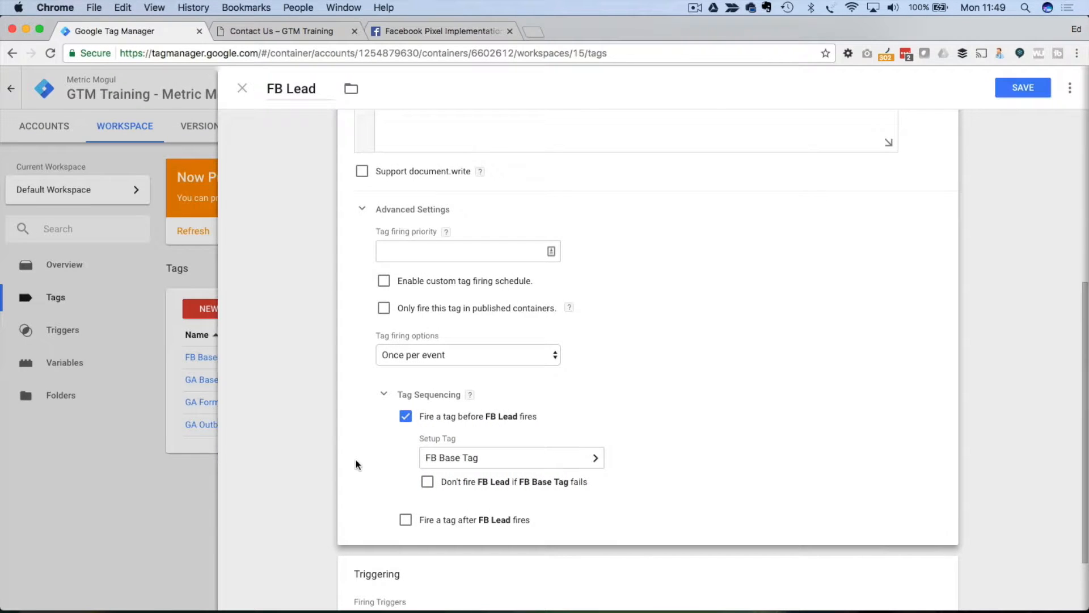
pyautogui.click(427, 482)
pyautogui.click(1022, 87)
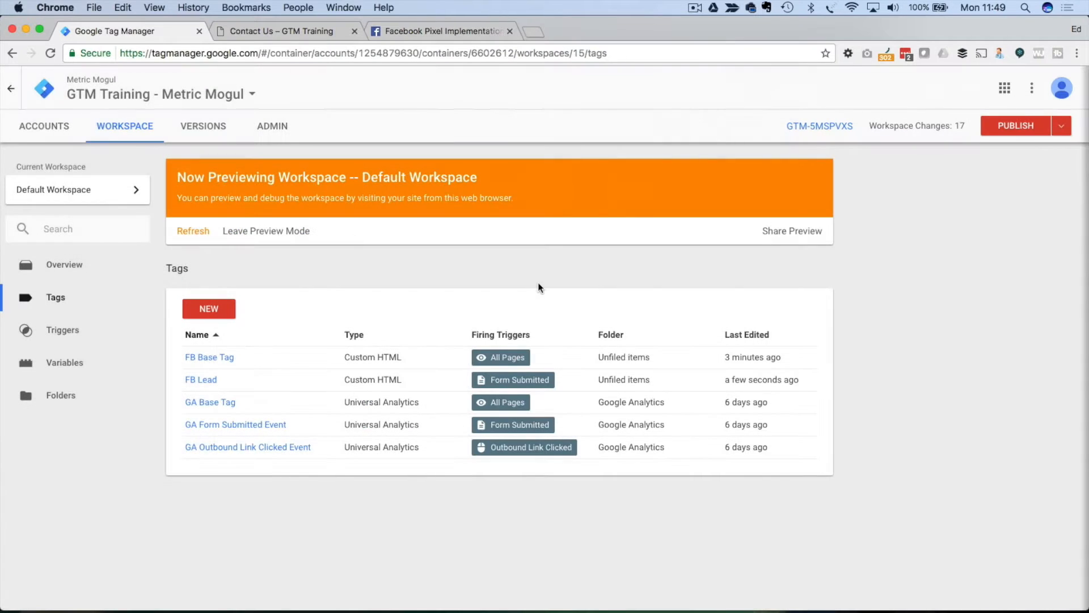
pyautogui.click(1060, 126)
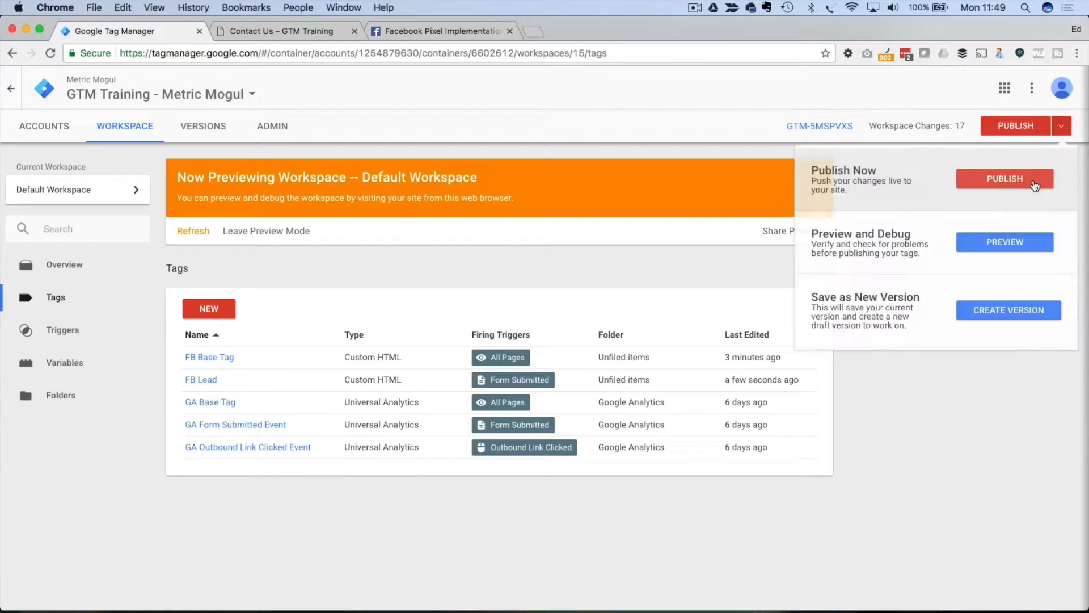
pyautogui.click(1003, 243)
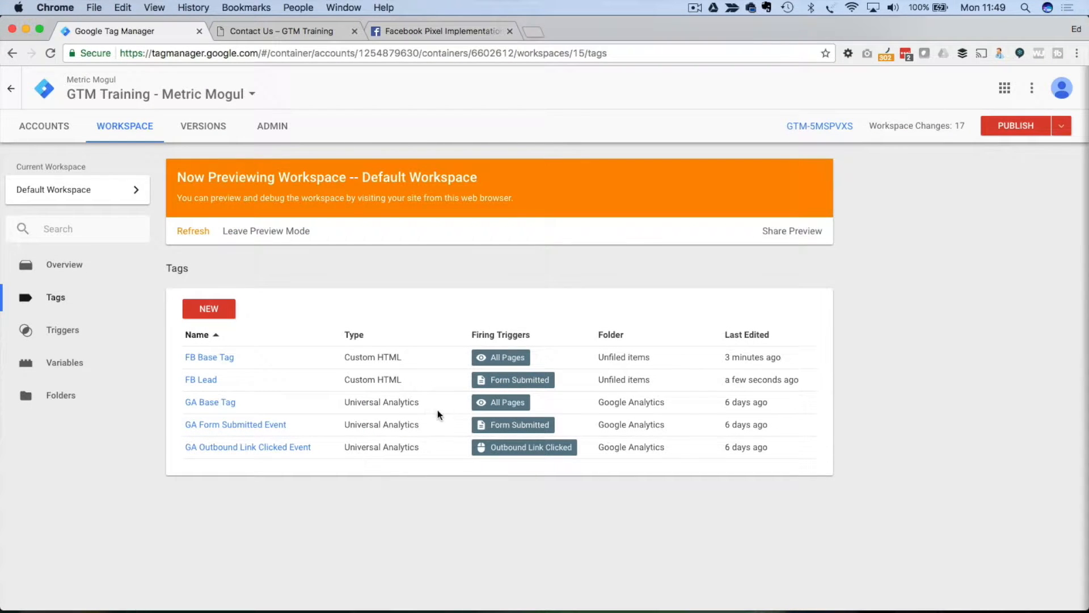
# Step: Copy the Make purchase standard event code from the Facebook Pixel implementation help page
pyautogui.click(424, 29)
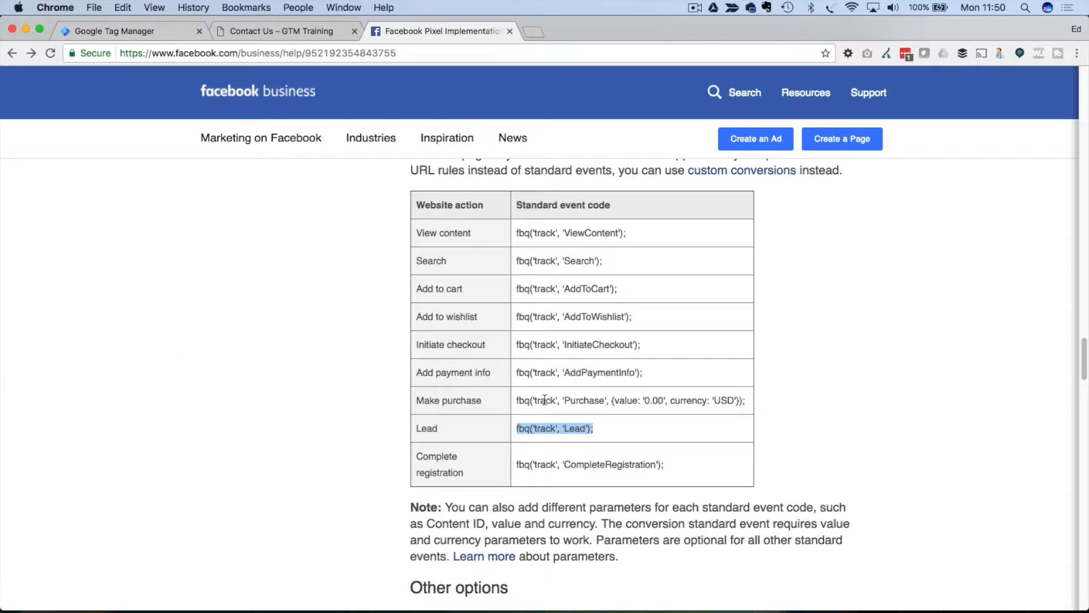
pyautogui.click(519, 398)
pyautogui.moveTo(517, 399); pyautogui.dragTo(749, 401)
pyautogui.press('super+c')
# Step: Open the Part 10: Scraping Page Content post on the training site and examine its transaction revenue
pyautogui.press('super+alt+Left')
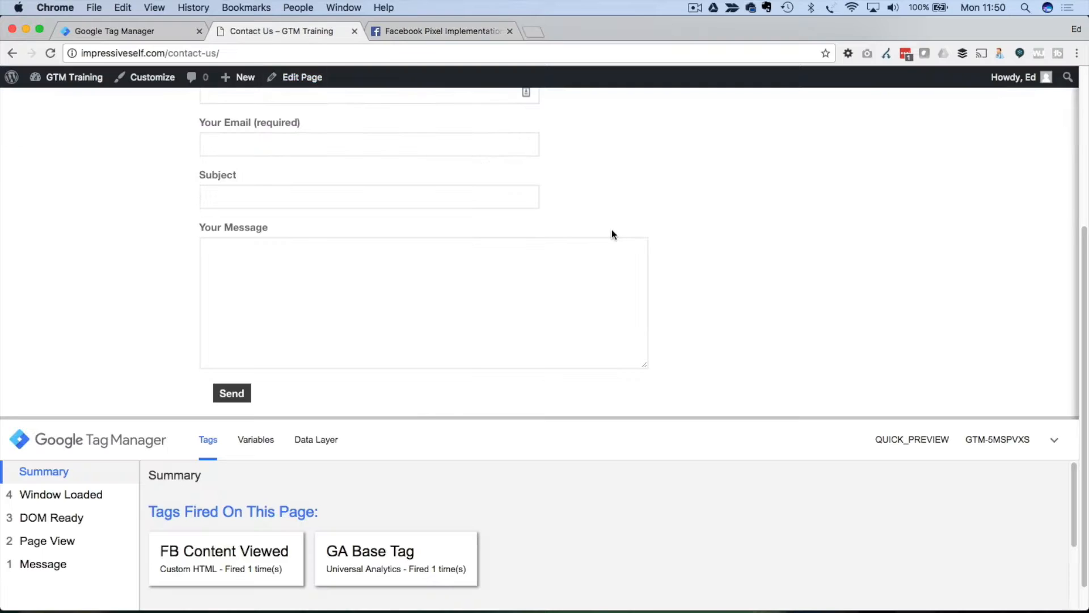
pyautogui.scroll(5, 669, 249)
pyautogui.click(70, 79)
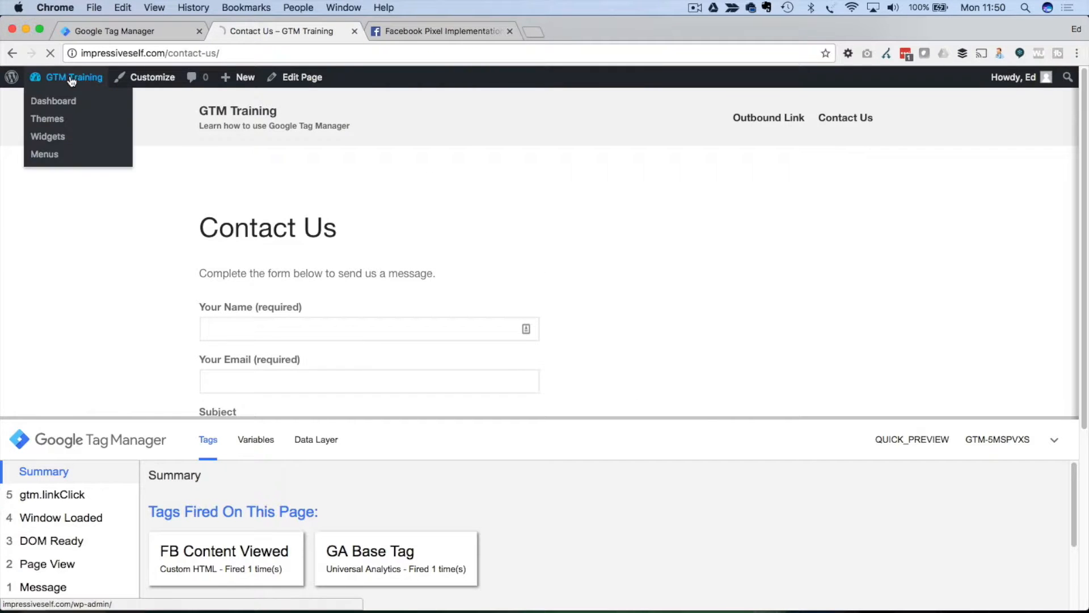
pyautogui.click(259, 114)
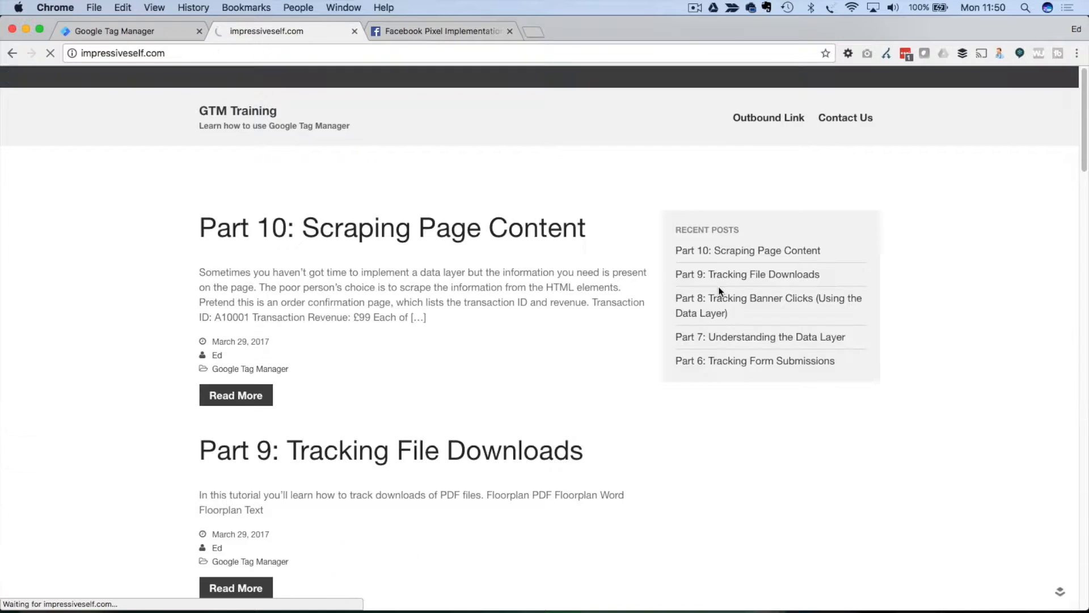
pyautogui.click(735, 255)
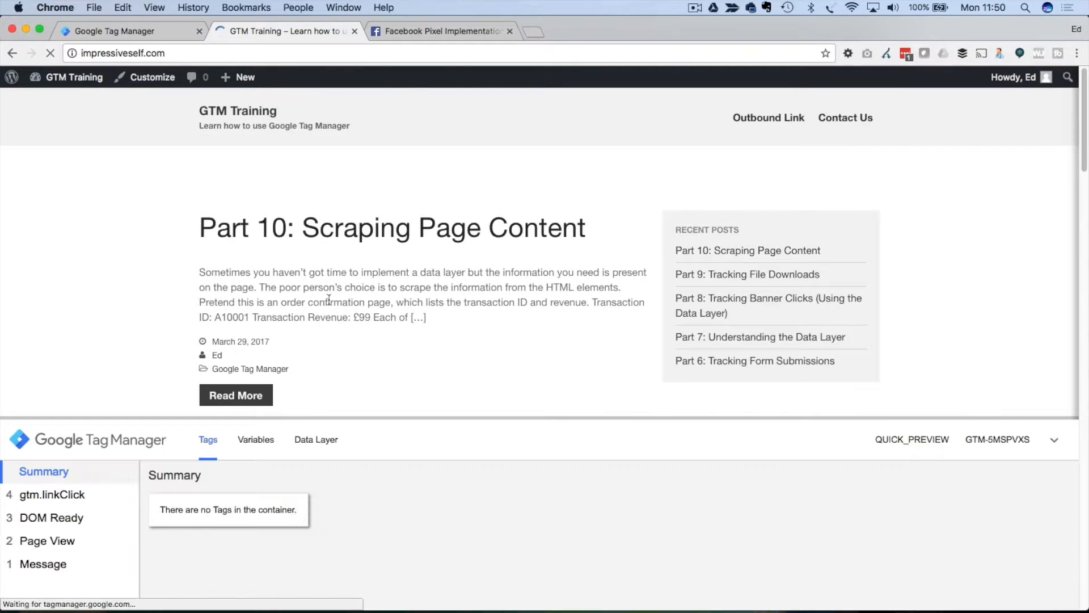
pyautogui.scroll(-5, 244, 253)
pyautogui.scroll(-3, 360, 274)
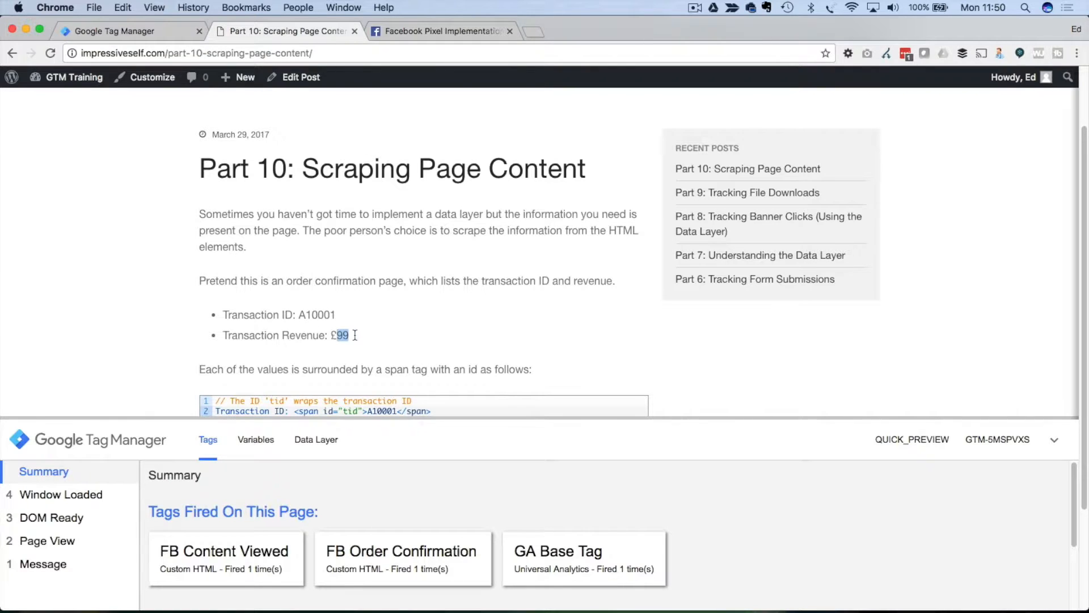
# Step: Create another new tag in Google Tag Manager and name it FB Order Completed
pyautogui.click(135, 32)
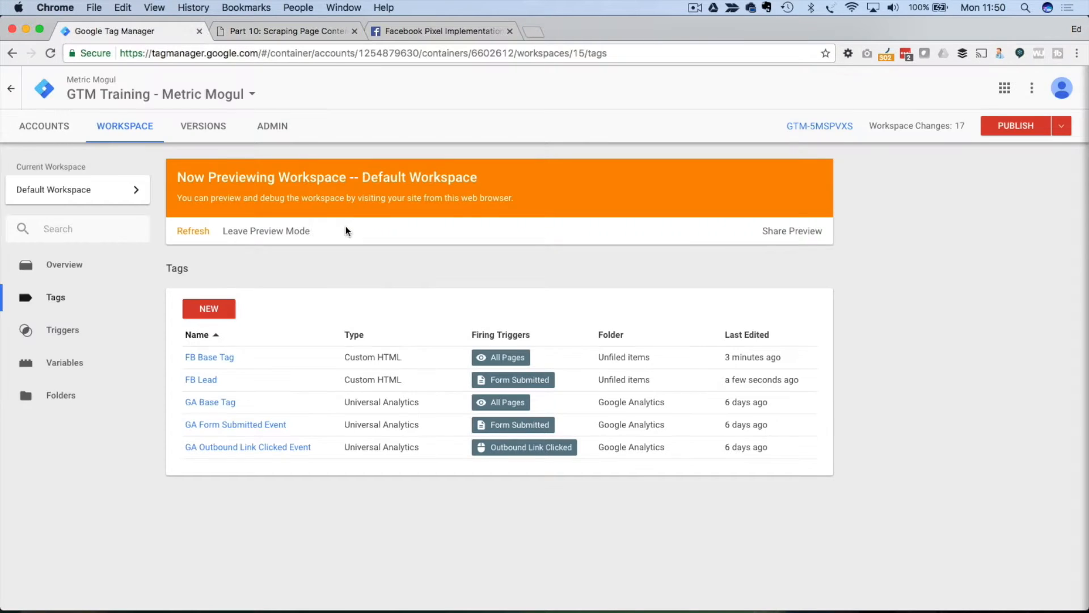
pyautogui.click(207, 311)
pyautogui.click(331, 89)
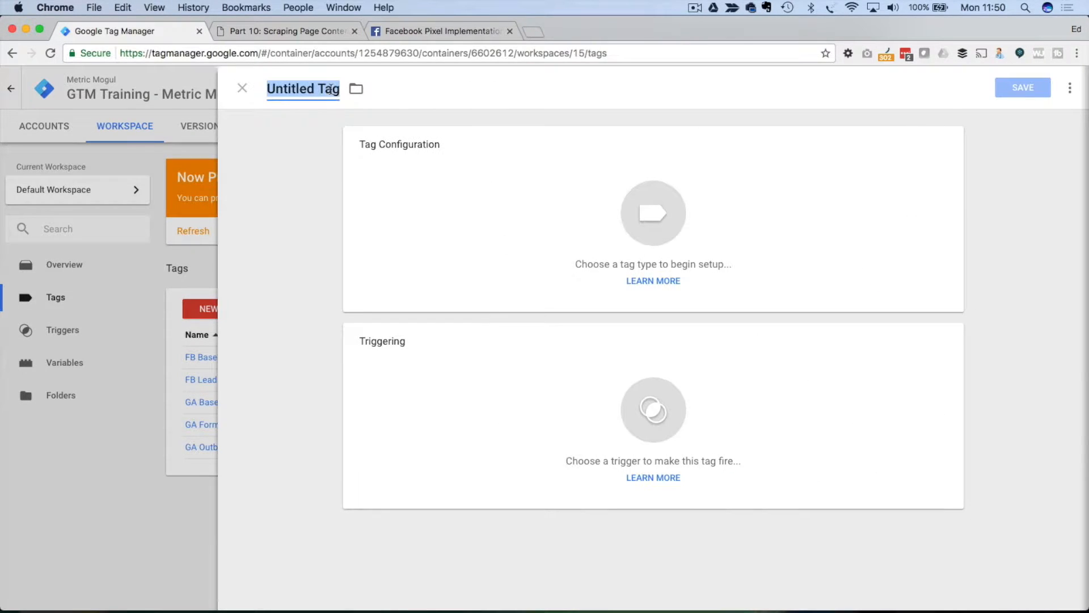
pyautogui.write('FB Or')
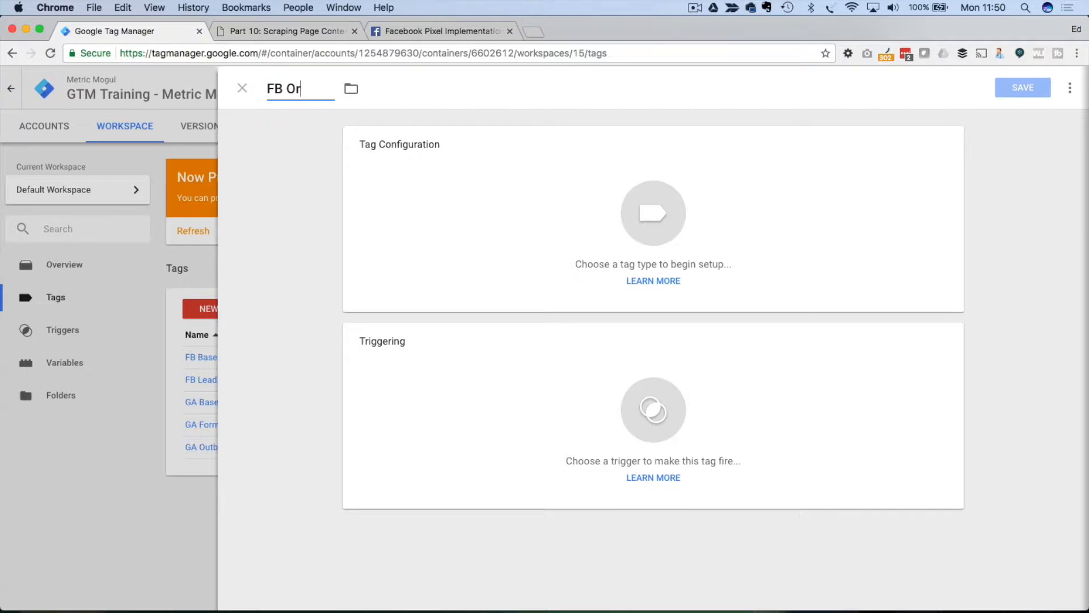
pyautogui.write('der Completed')
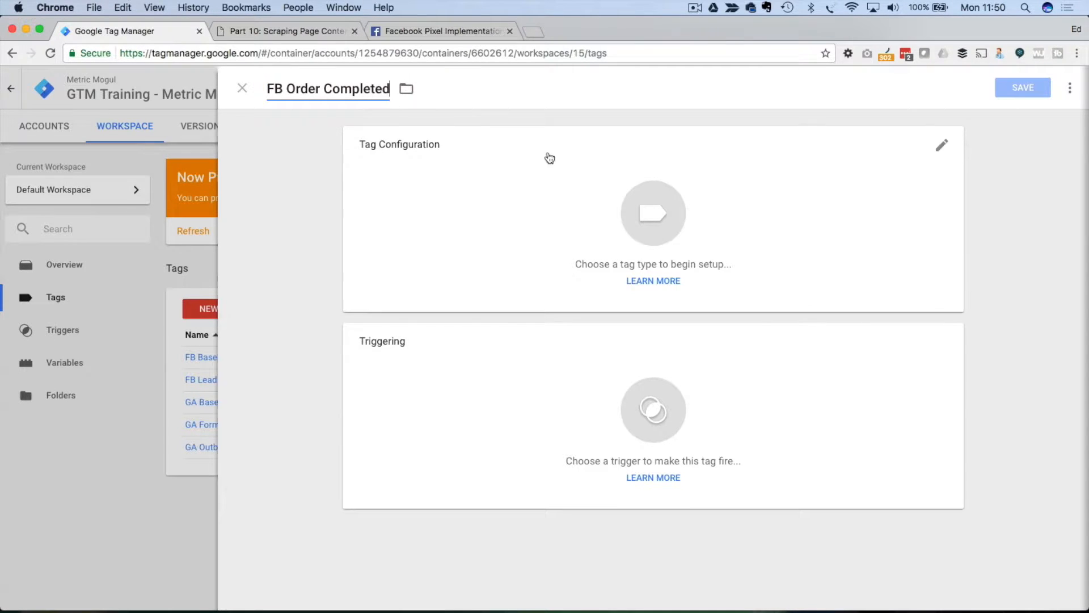
# Step: Make the tag Custom HTML and enter the copied line fbq('track', 'Purchase', {value: '0.00', currency: 'USD'}); between opening and closing script tags
pyautogui.click(624, 213)
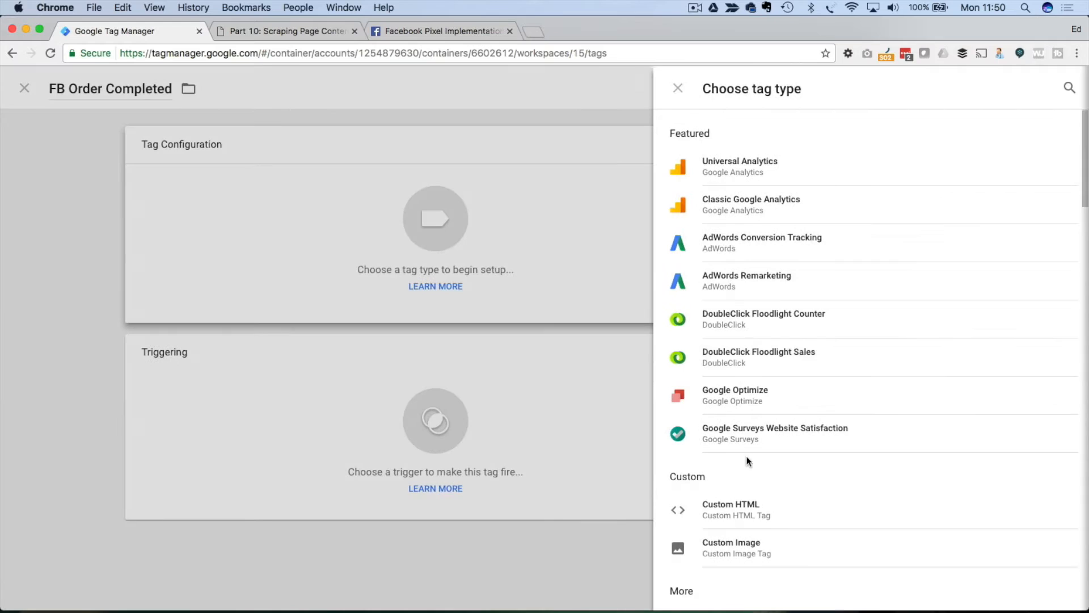
pyautogui.click(716, 505)
pyautogui.write('<script>')
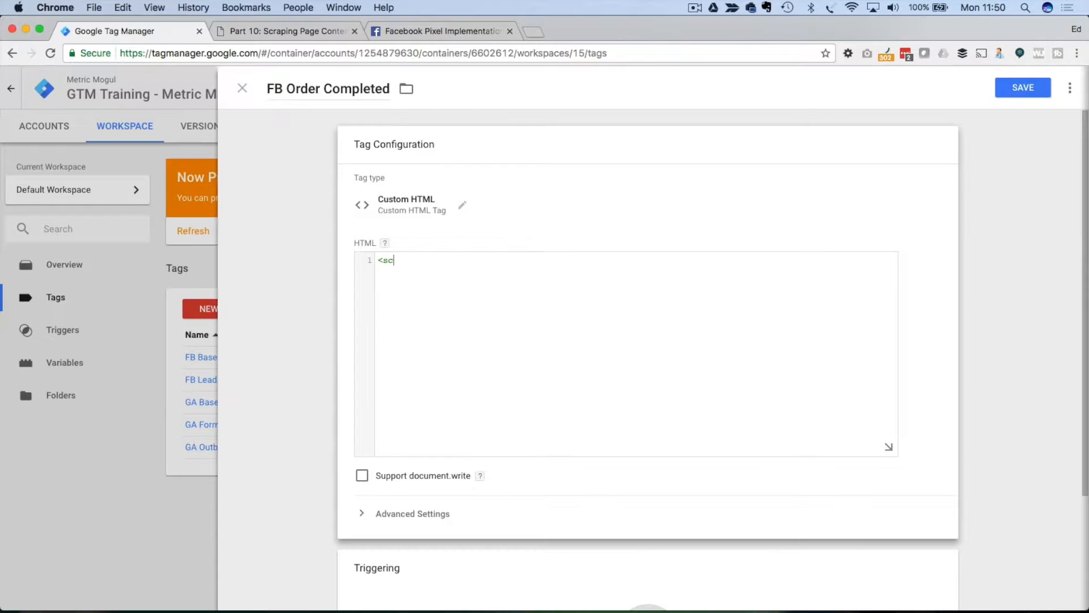
pyautogui.press('Return')
pyautogui.write("fbq('track', 'Purchase', {value: '0.00', currency: 'USD'});")
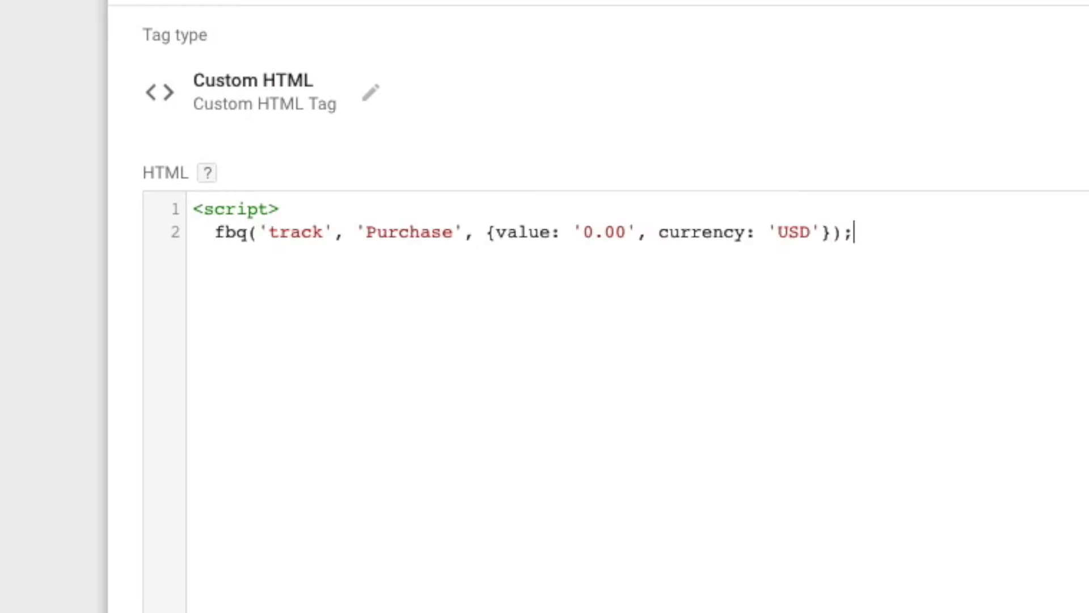
pyautogui.press('Return')
pyautogui.press('BackSpace')
pyautogui.press('BackSpace')
pyautogui.write('</script>')
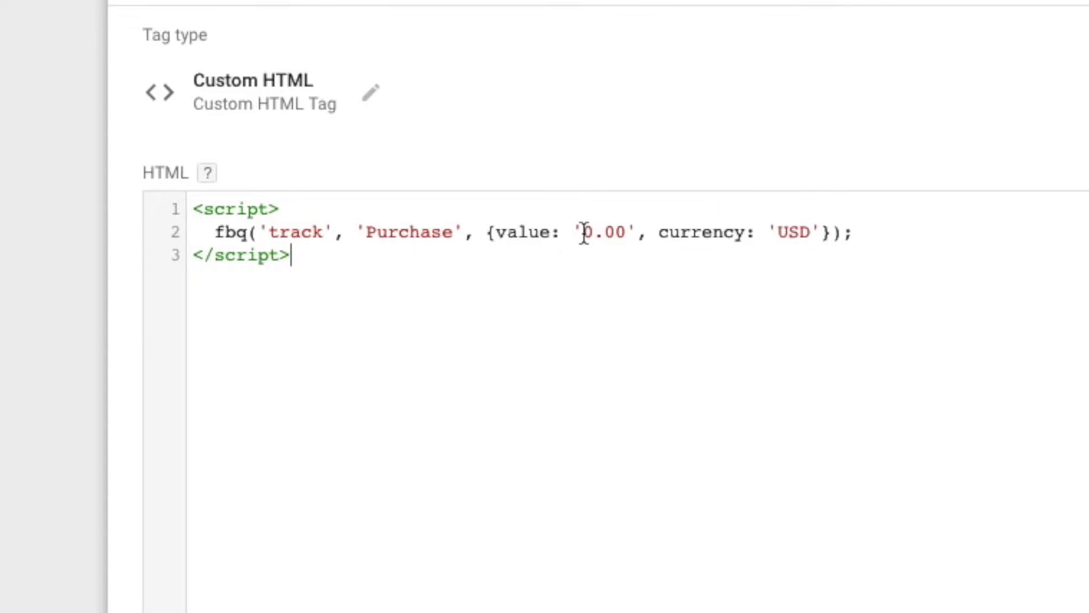
# Step: Set the Purchase event's value to the {{revenue}} variable and its currency to GBP in the tag code
pyautogui.moveTo(583, 233); pyautogui.dragTo(624, 233)
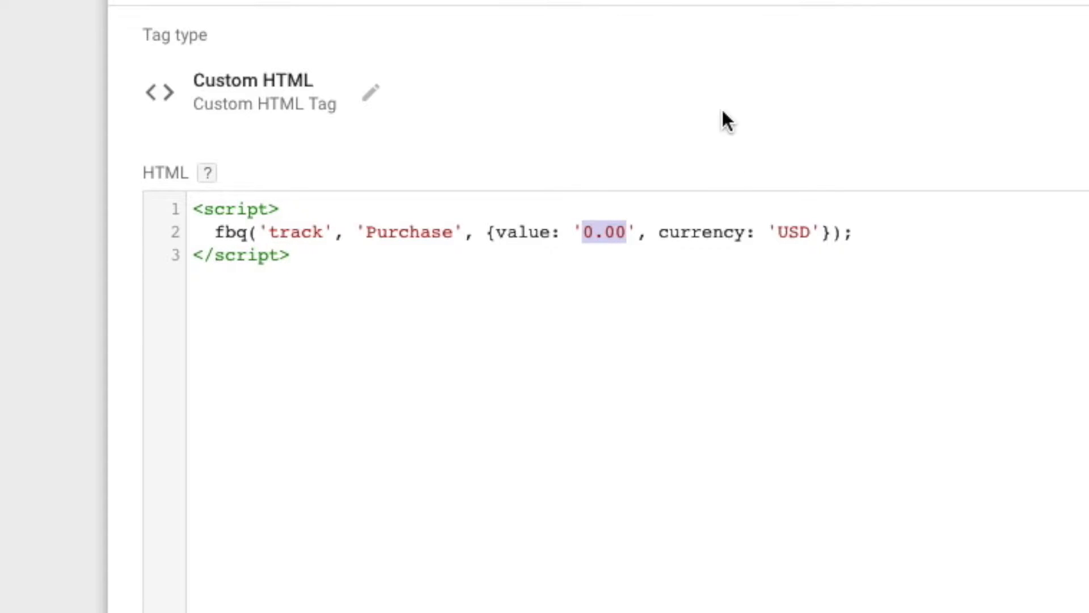
pyautogui.write('{{revenue')
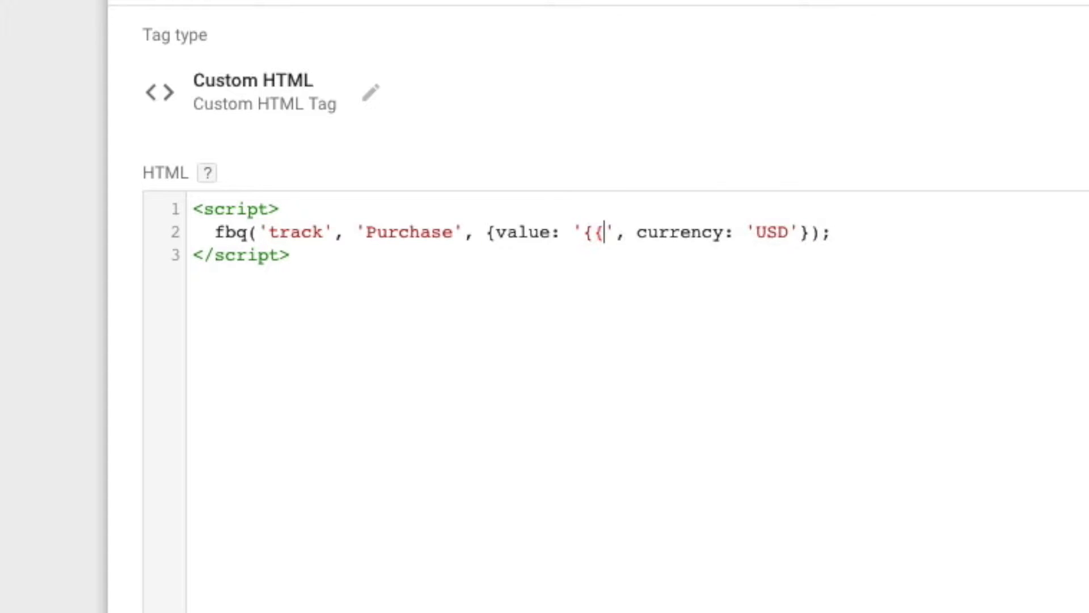
pyautogui.write('}}')
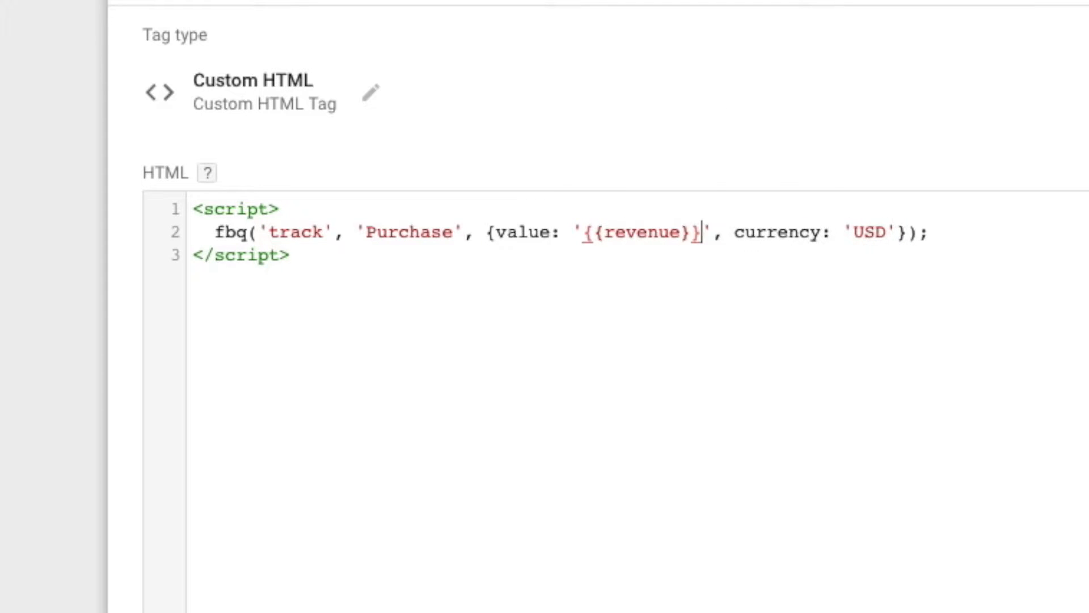
pyautogui.doubleClick(862, 232)
pyautogui.write('GBP')
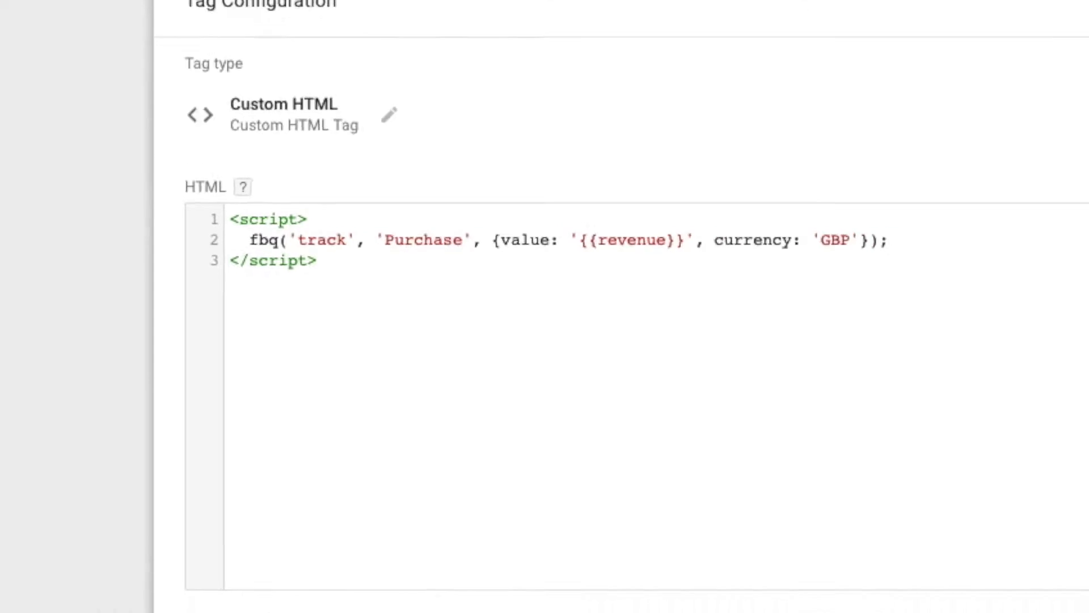
# Step: Set FB Base Tag to fire before FB Order Completed and block FB Order Completed if the base tag fails
pyautogui.scroll(-3, 465, 403)
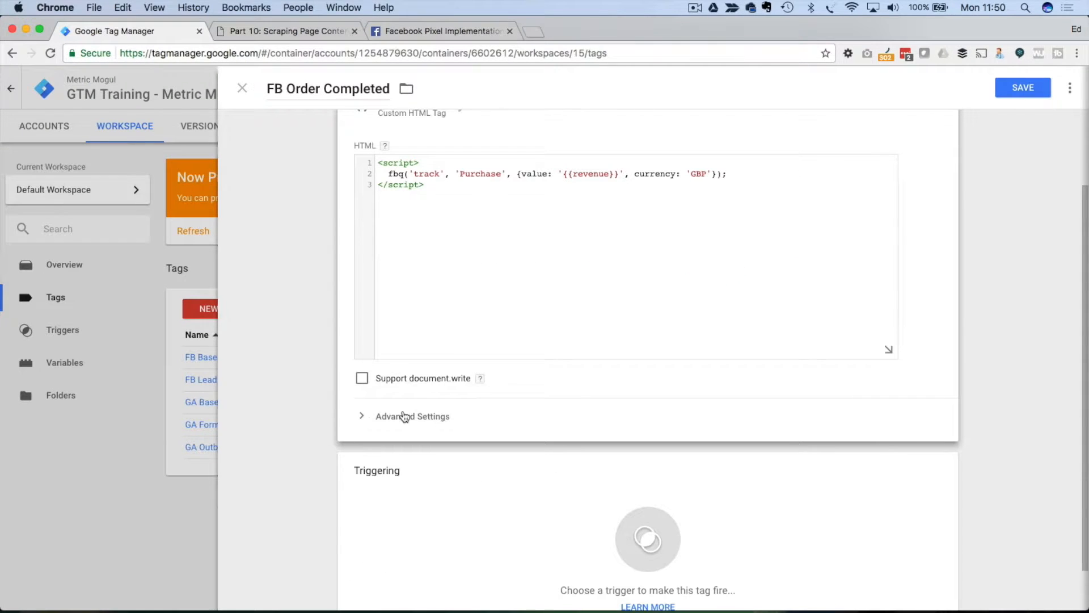
pyautogui.click(363, 417)
pyautogui.scroll(-2, 365, 420)
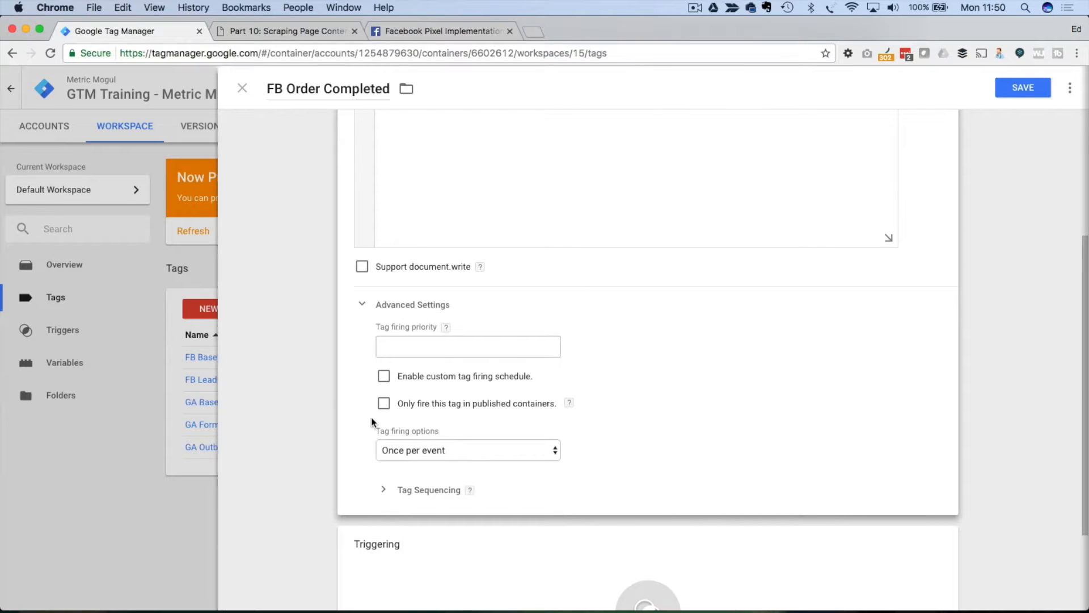
pyautogui.click(384, 490)
pyautogui.scroll(-2, 339, 486)
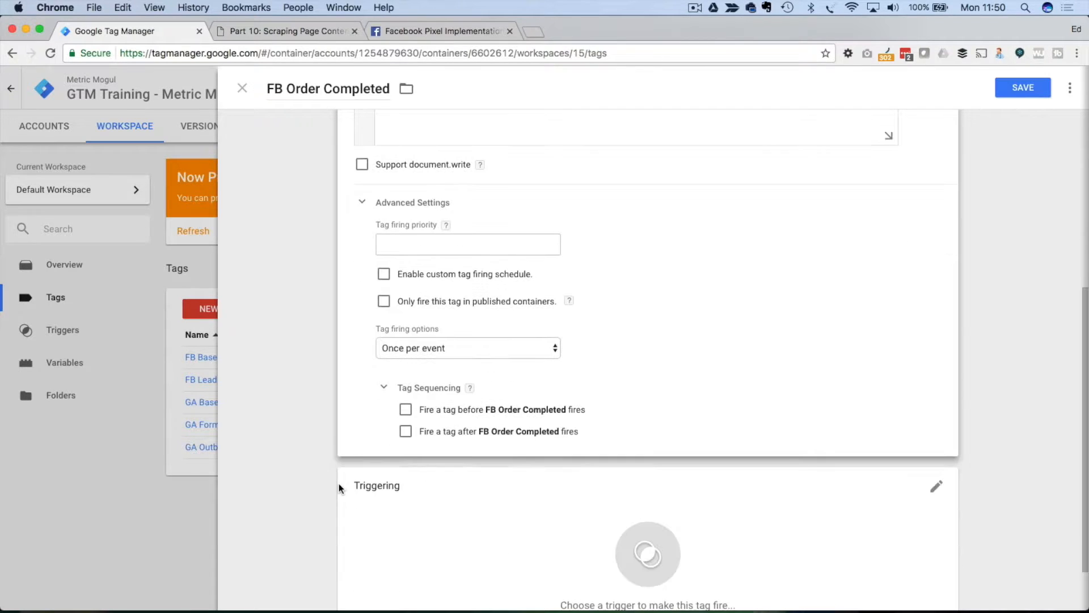
pyautogui.click(406, 410)
pyautogui.click(491, 449)
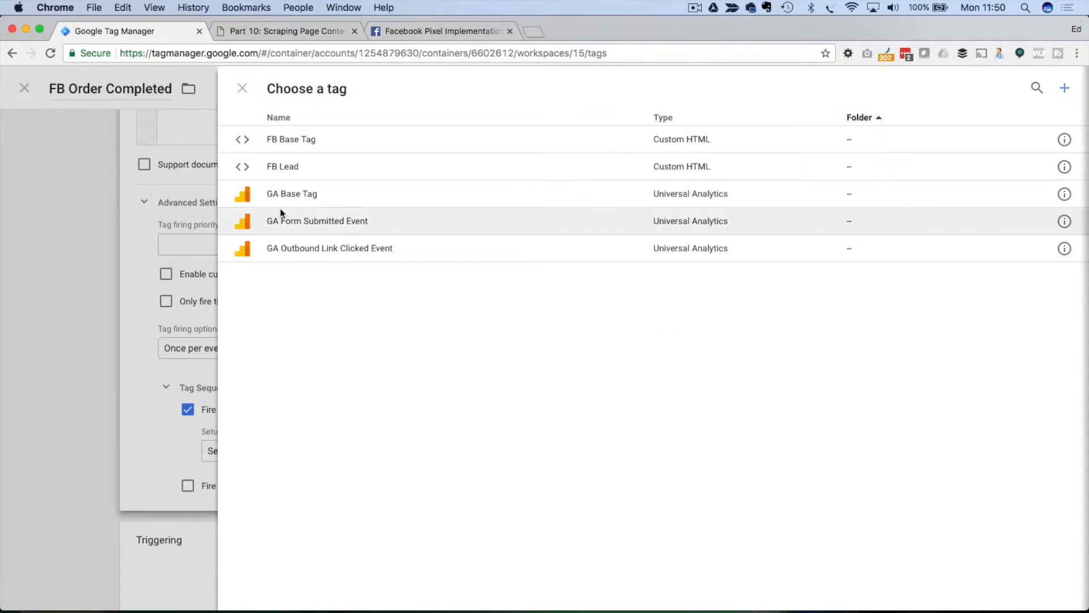
pyautogui.click(303, 141)
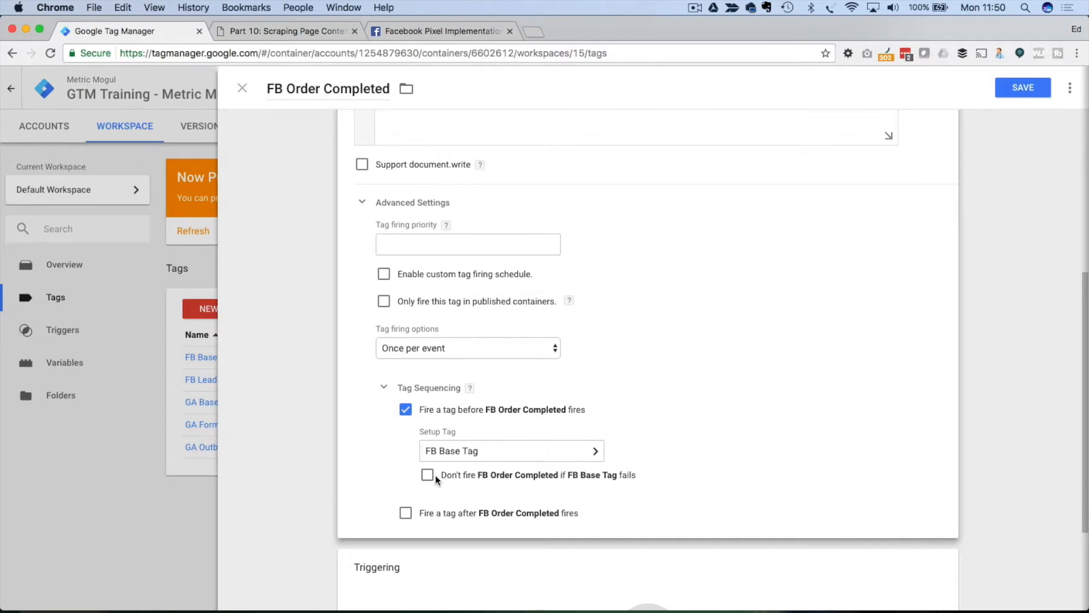
pyautogui.click(427, 474)
# Step: Assign the Order Placed page view trigger to the FB Order Completed tag
pyautogui.scroll(-2, 312, 477)
pyautogui.scroll(7, 308, 478)
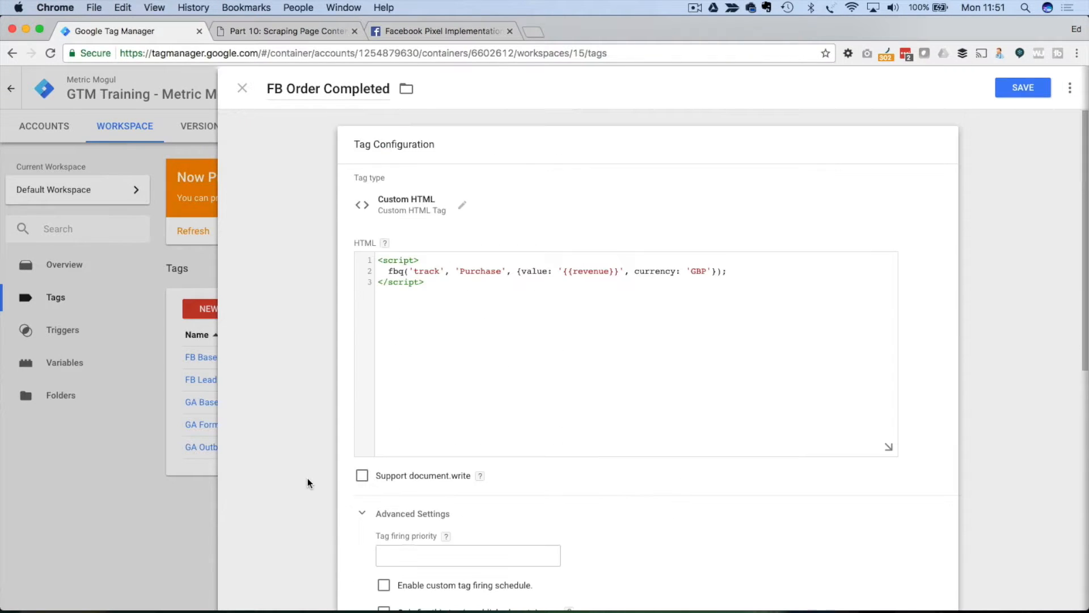
pyautogui.scroll(-8, 308, 477)
pyautogui.click(658, 491)
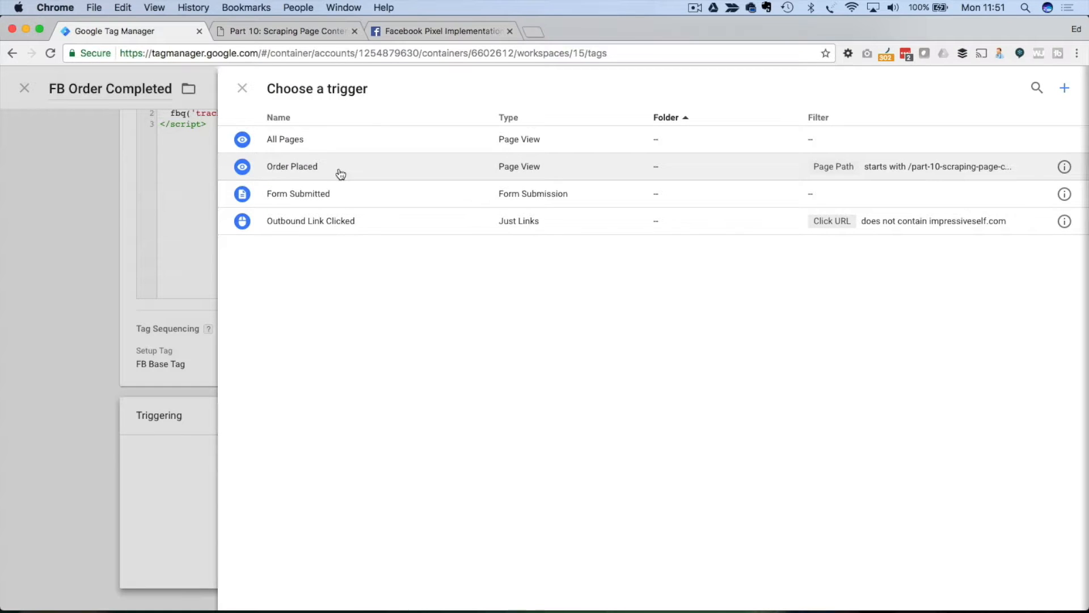
pyautogui.click(243, 168)
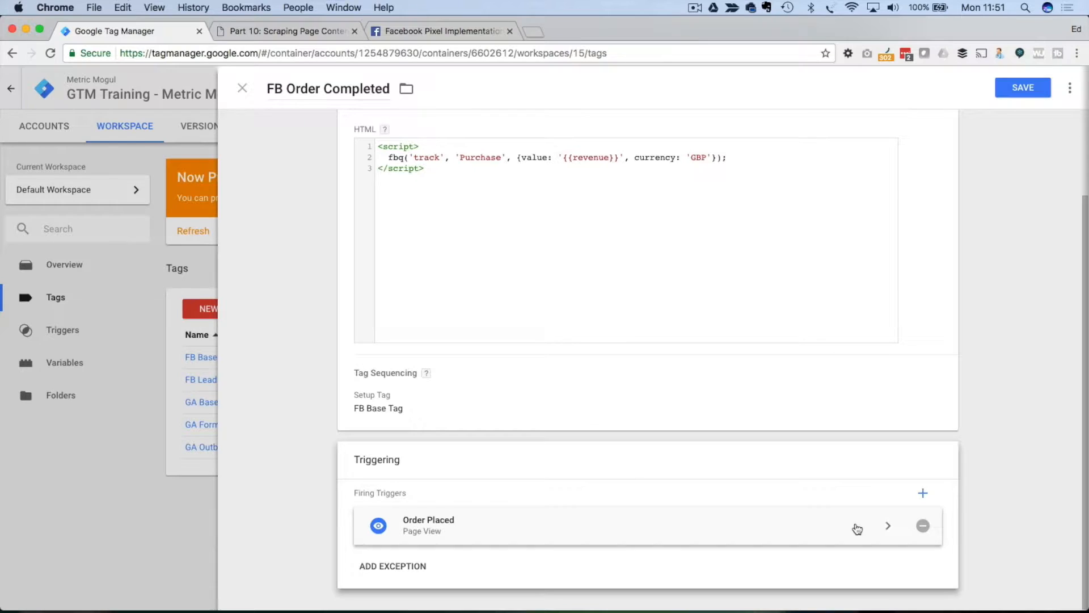
# Step: Compare the Order Placed trigger's Page Path condition with the web address of the Part 10 post
pyautogui.click(711, 532)
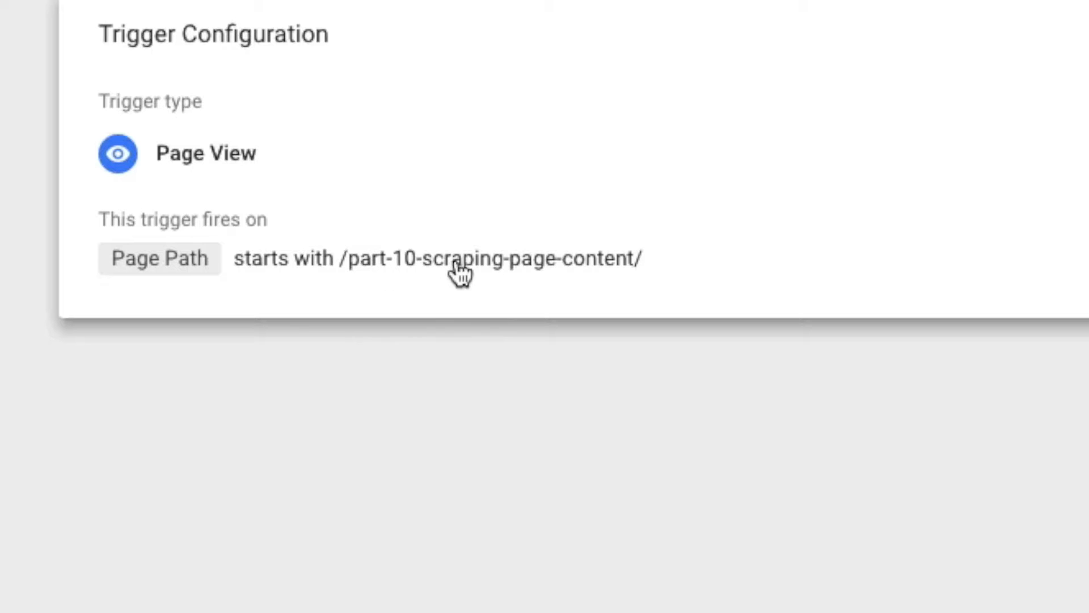
pyautogui.click(668, 280)
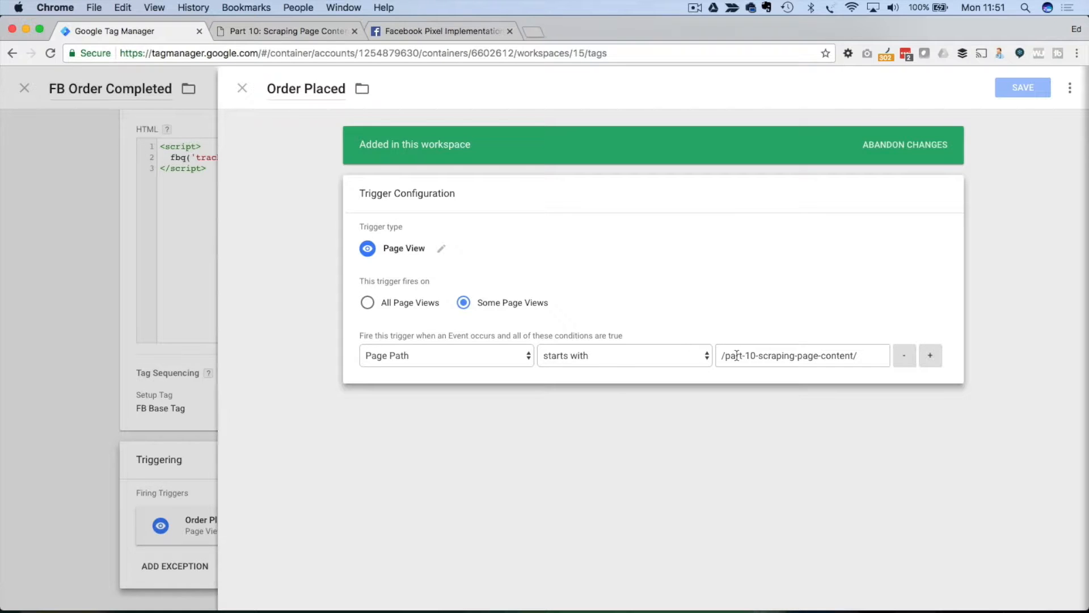
pyautogui.click(241, 31)
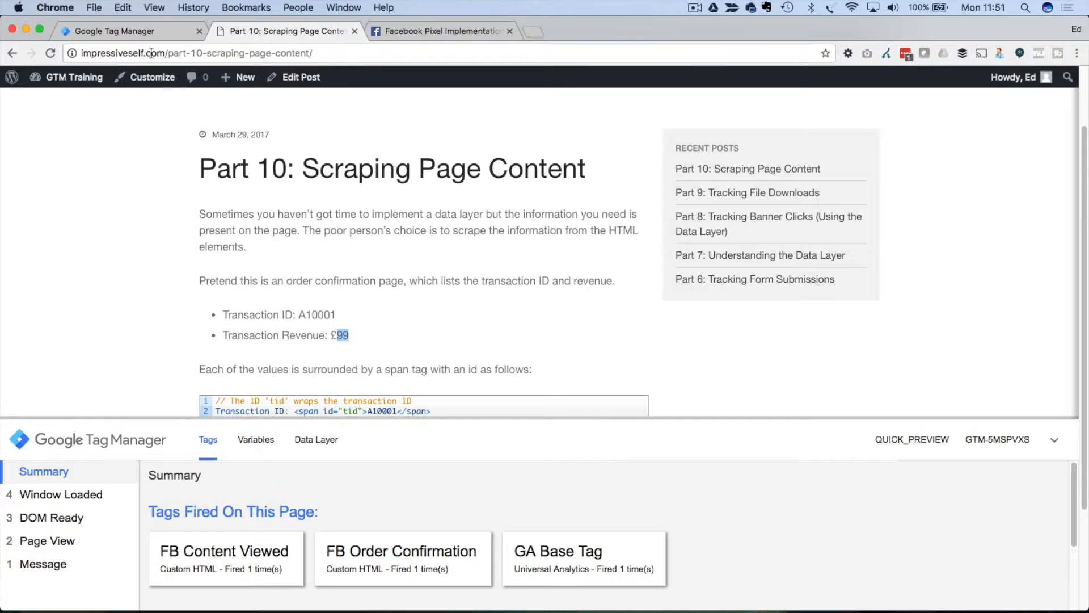
pyautogui.moveTo(165, 53); pyautogui.dragTo(315, 53)
pyautogui.click(117, 27)
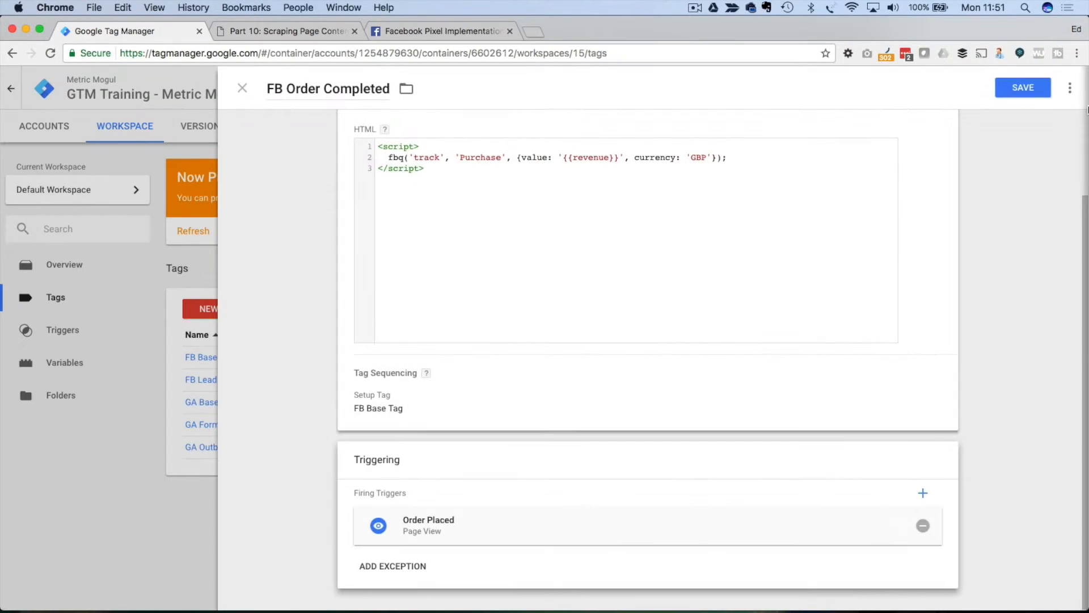
# Step: Save the FB Order Completed tag and restart preview and debug mode for the workspace
pyautogui.click(1022, 88)
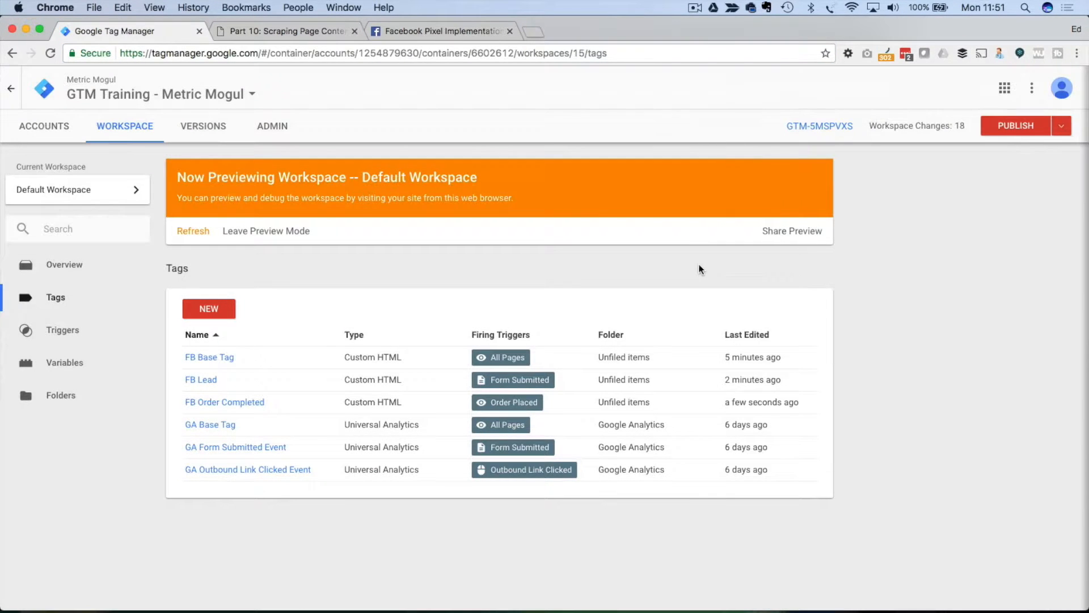
pyautogui.click(1061, 132)
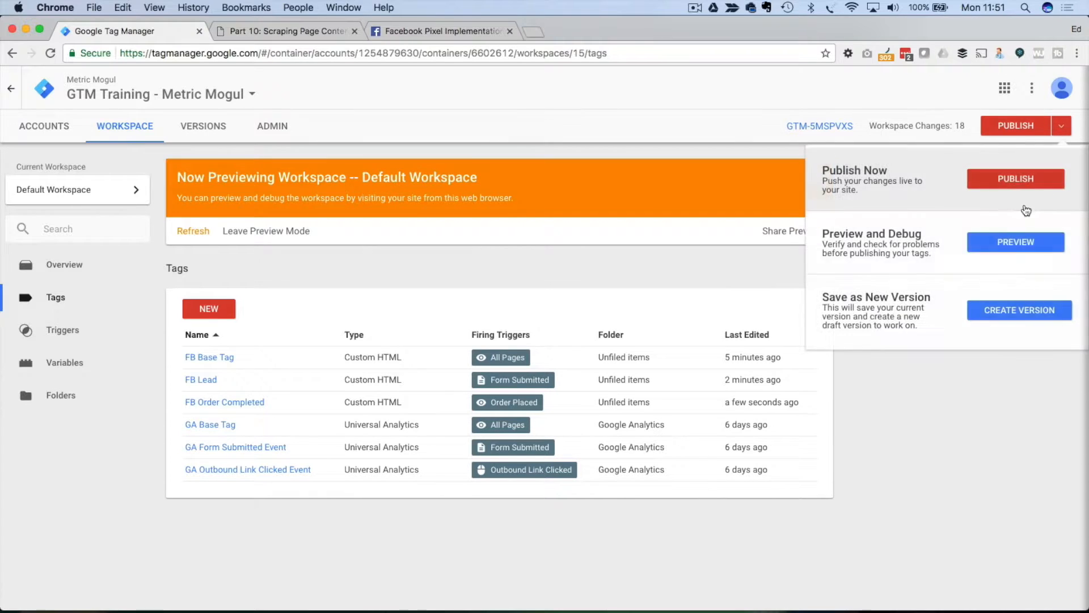
pyautogui.click(1014, 241)
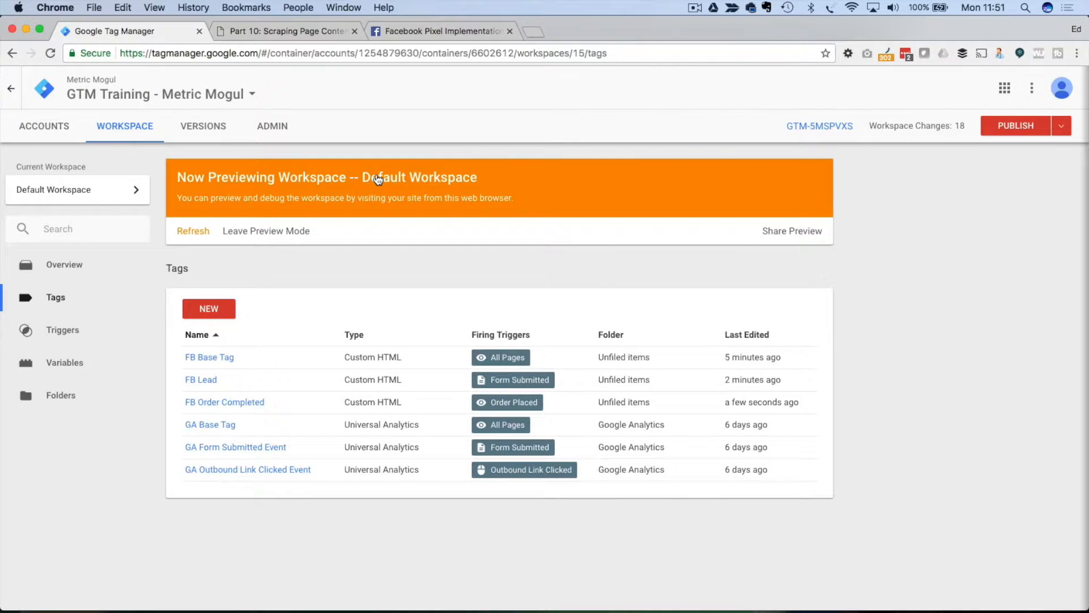
# Step: Reload the Part 10 post on the training site and enlarge the debug pane to review which tags fired
pyautogui.click(291, 33)
pyautogui.scroll(-1, 94, 130)
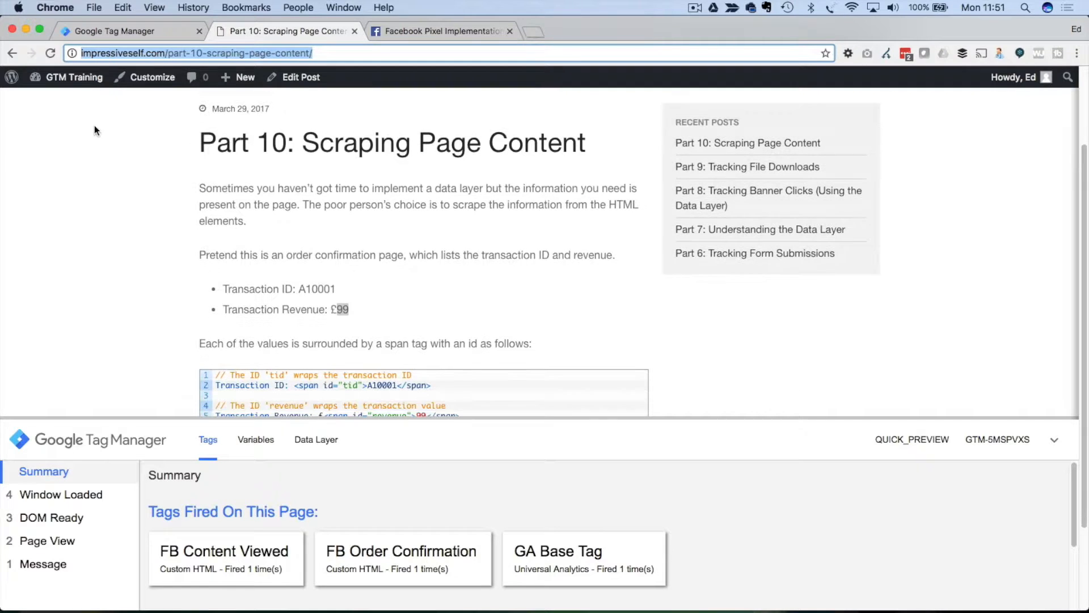
pyautogui.click(50, 54)
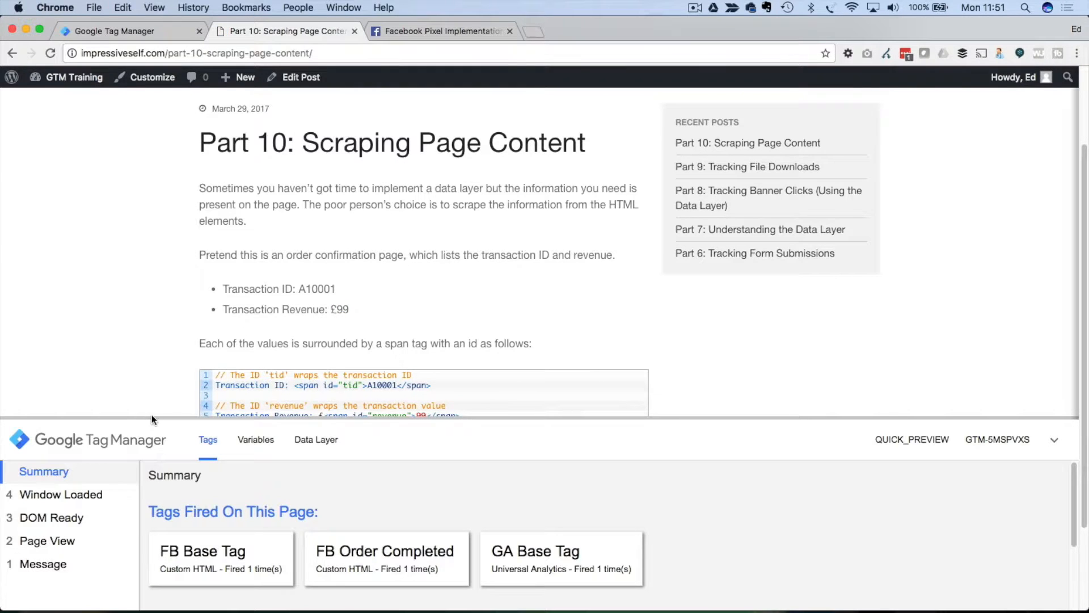
pyautogui.moveTo(153, 356); pyautogui.dragTo(157, 275)
pyautogui.moveTo(117, 417); pyautogui.dragTo(128, 254)
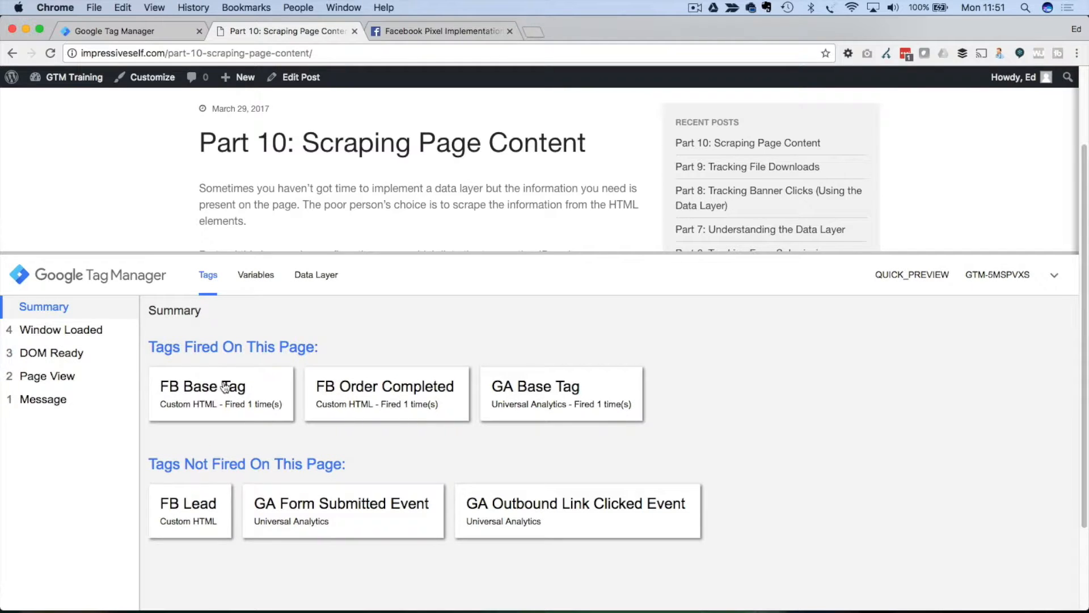
# Step: Examine the FB Order Completed tag's properties and compare its purchase value with the transaction revenue on the page
pyautogui.click(390, 400)
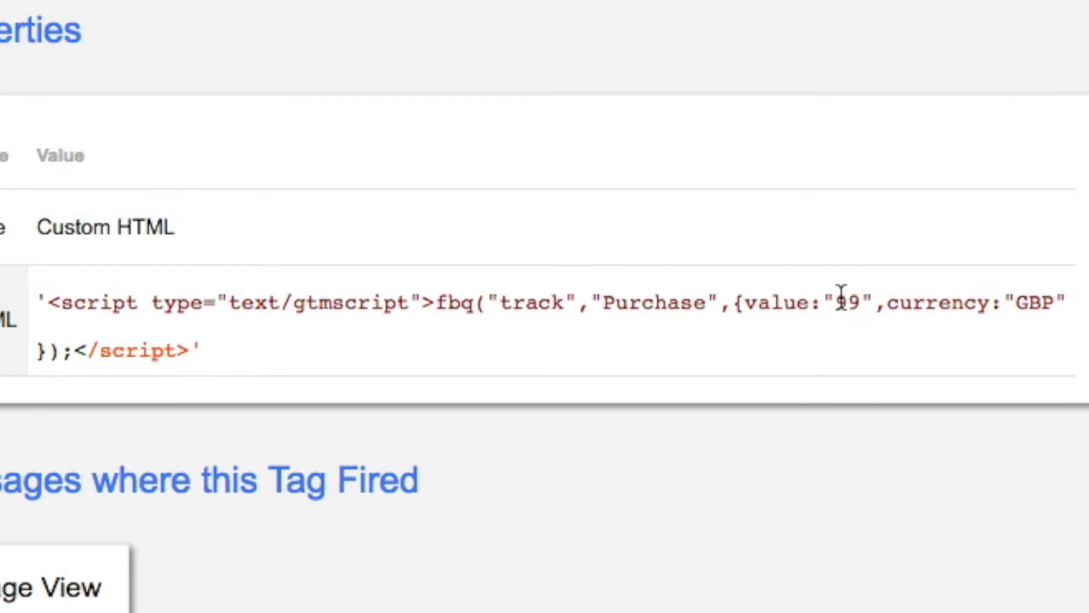
pyautogui.doubleClick(535, 468)
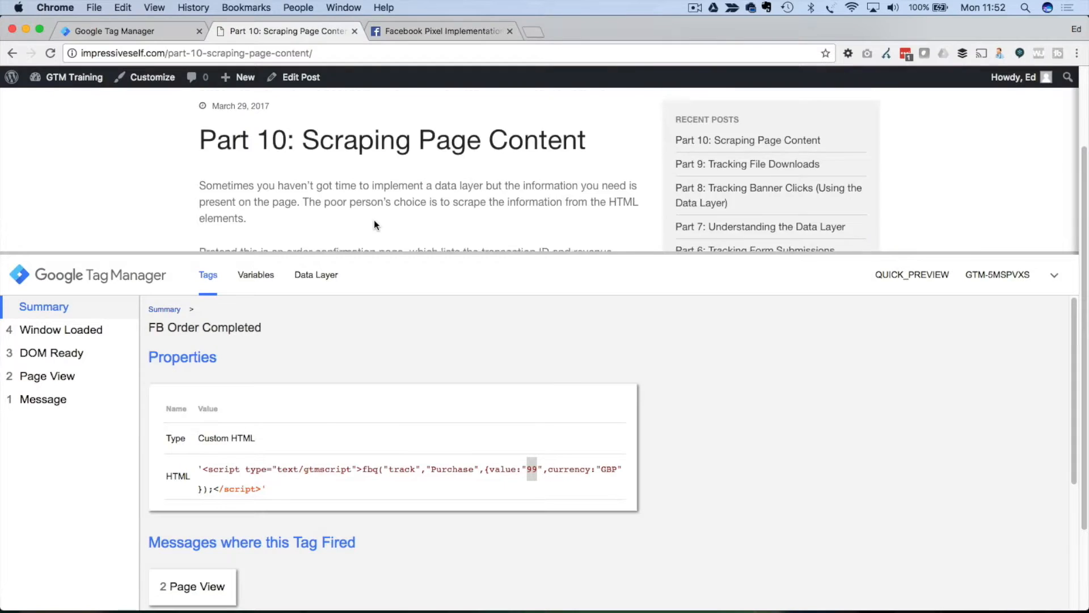
pyautogui.scroll(-3, 363, 188)
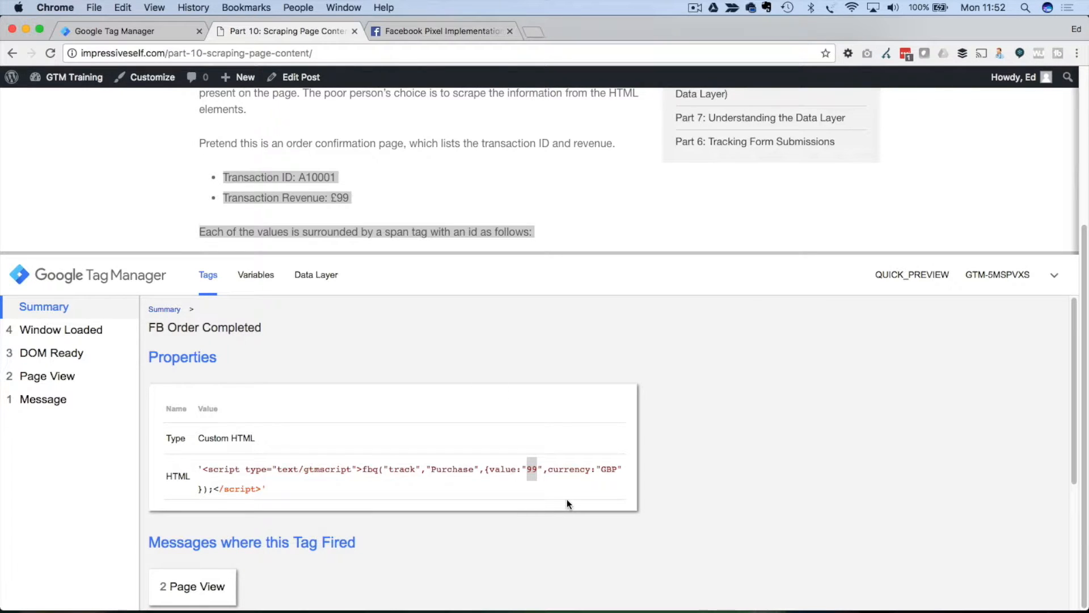
# Step: Submit the site's Contact Us form with the sender's name and e-mail, and "test" as both subject and message
pyautogui.scroll(5, 574, 175)
pyautogui.click(816, 122)
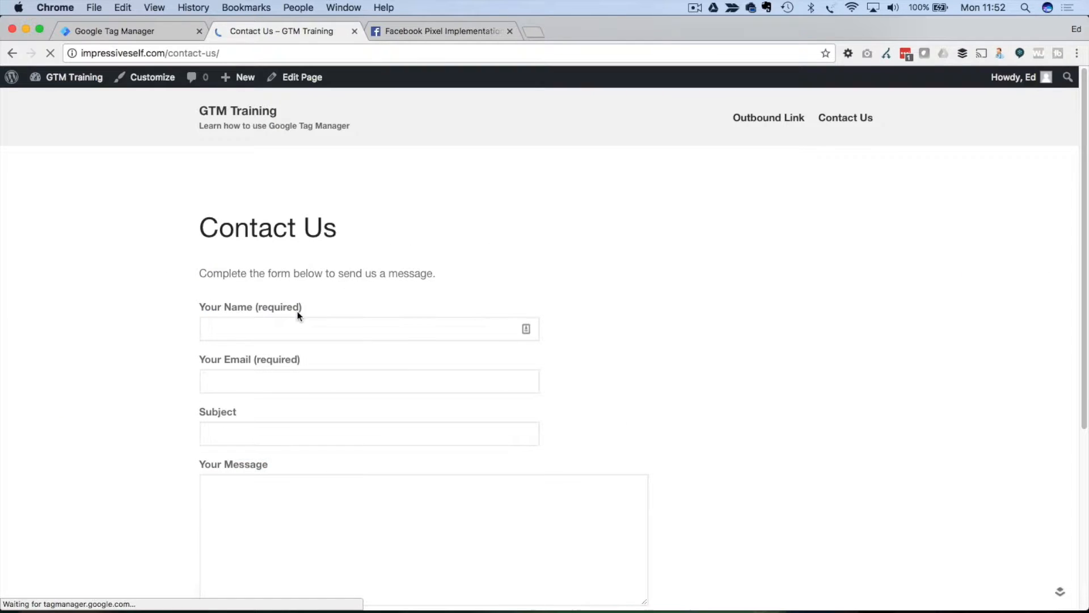
pyautogui.scroll(-3, 176, 340)
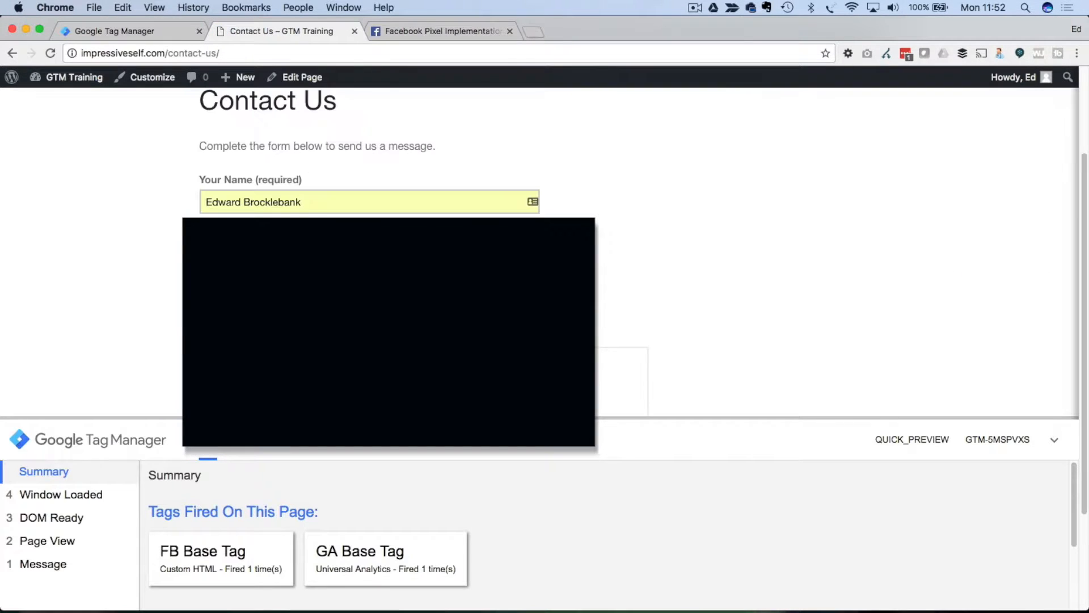
pyautogui.press('Tab')
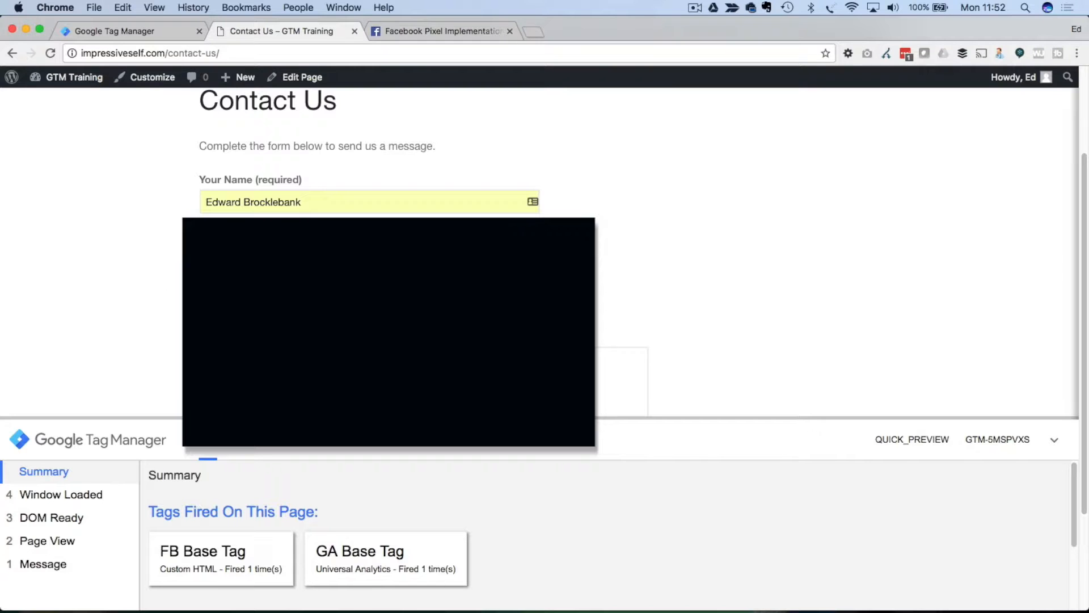
pyautogui.scroll(-3, 148, 316)
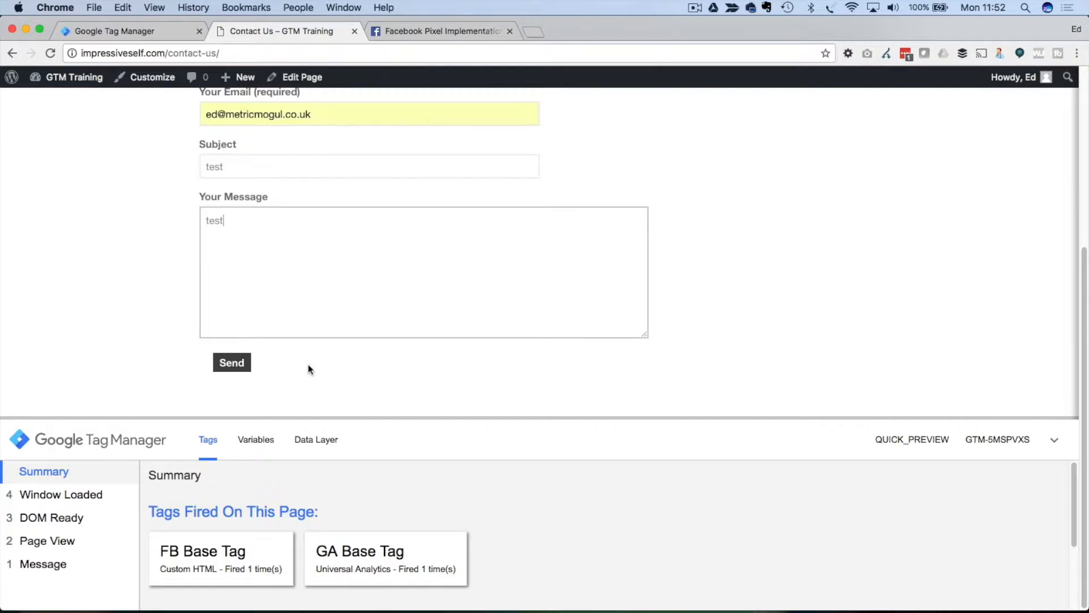
pyautogui.click(242, 373)
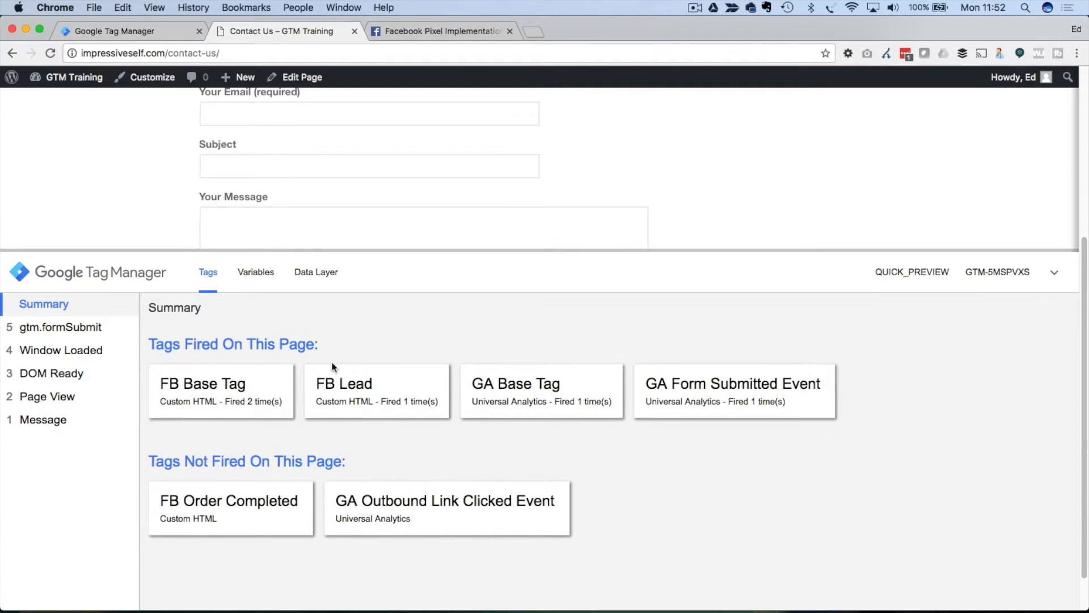
# Step: Examine the FB Lead tag's HTML, firing message and firing trigger in the debug pane
pyautogui.click(366, 401)
pyautogui.scroll(-3, 400, 423)
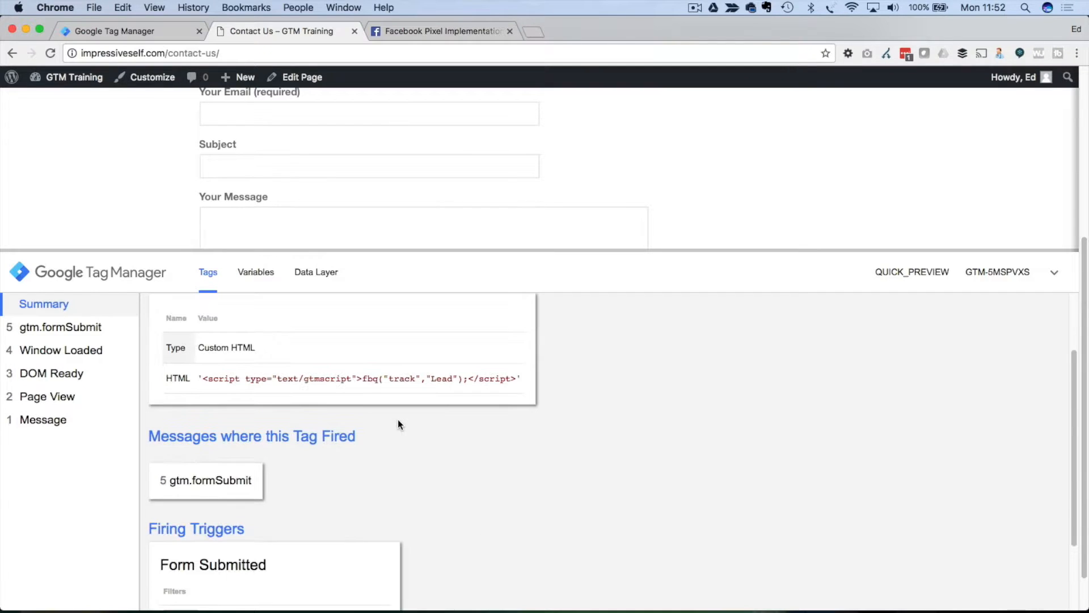
# Step: Shrink the debug pane, then review the Search event code in the standard events table of the Facebook Pixel help page
pyautogui.scroll(5, 397, 422)
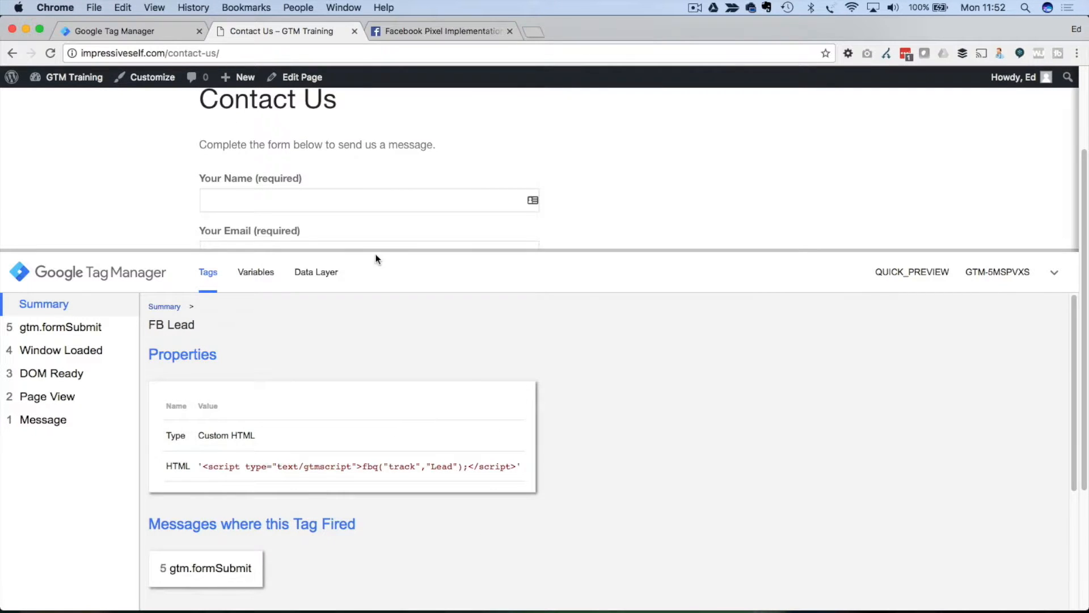
pyautogui.moveTo(380, 249); pyautogui.dragTo(393, 356)
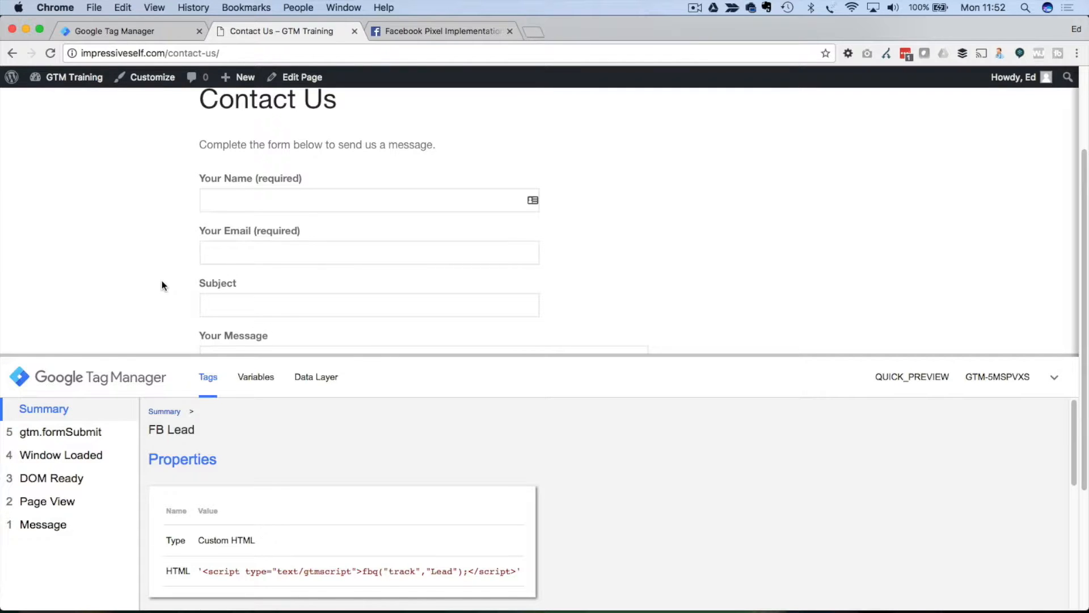
pyautogui.click(427, 27)
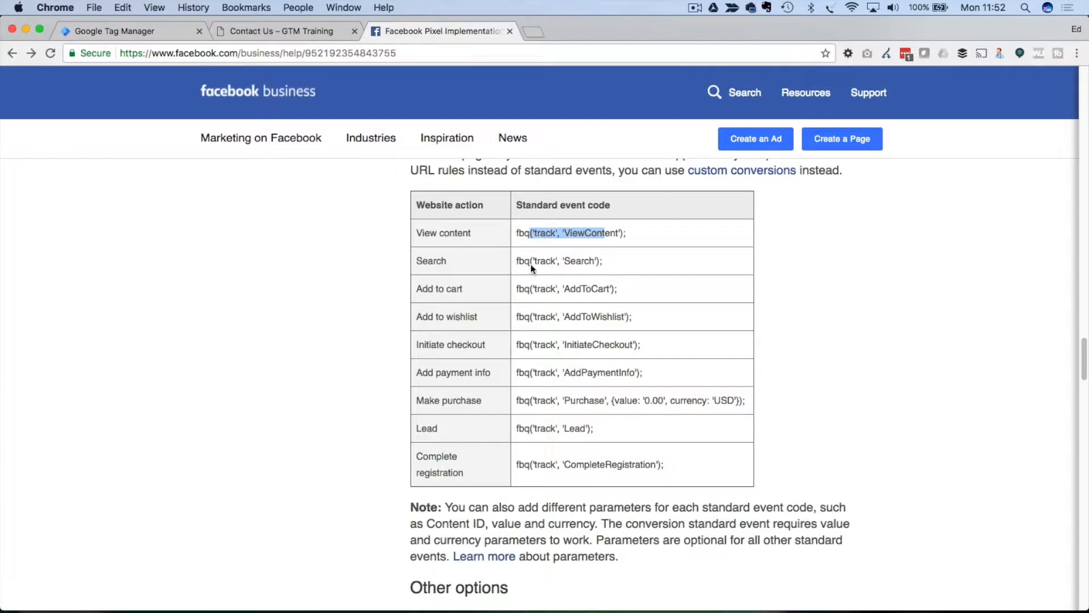
pyautogui.moveTo(514, 260); pyautogui.dragTo(618, 260)
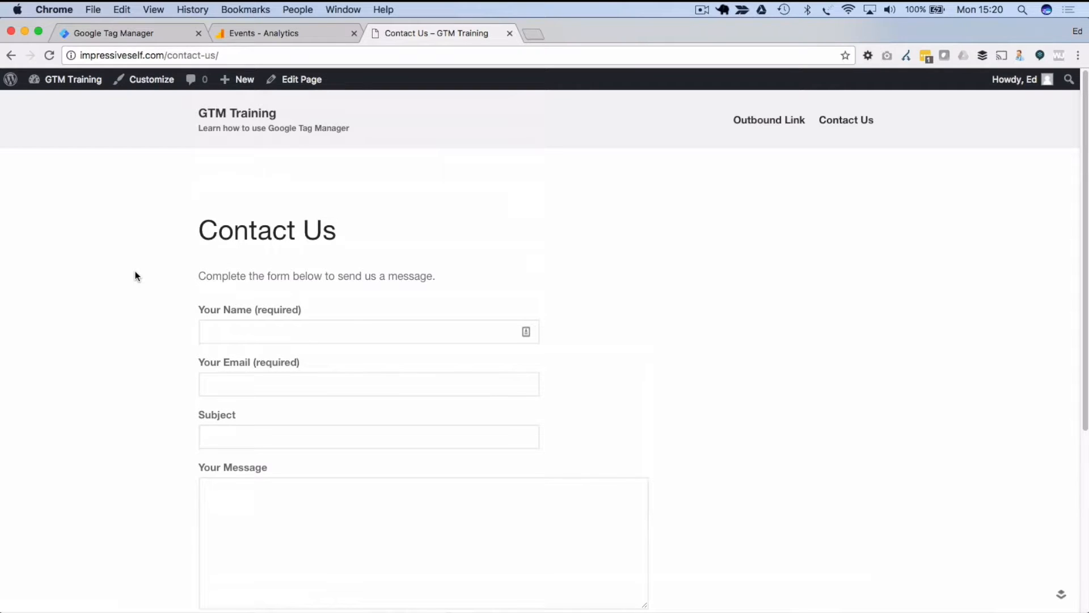
# Step: Open the browser's developer console on the Contact Us page and clear its messages
pyautogui.rightClick(133, 274)
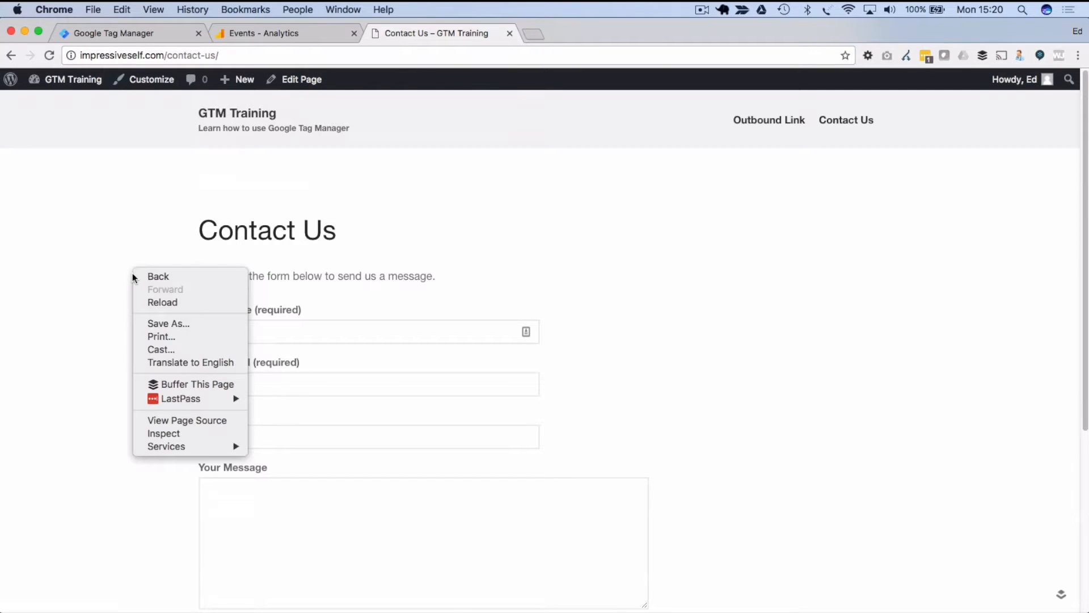
pyautogui.click(174, 435)
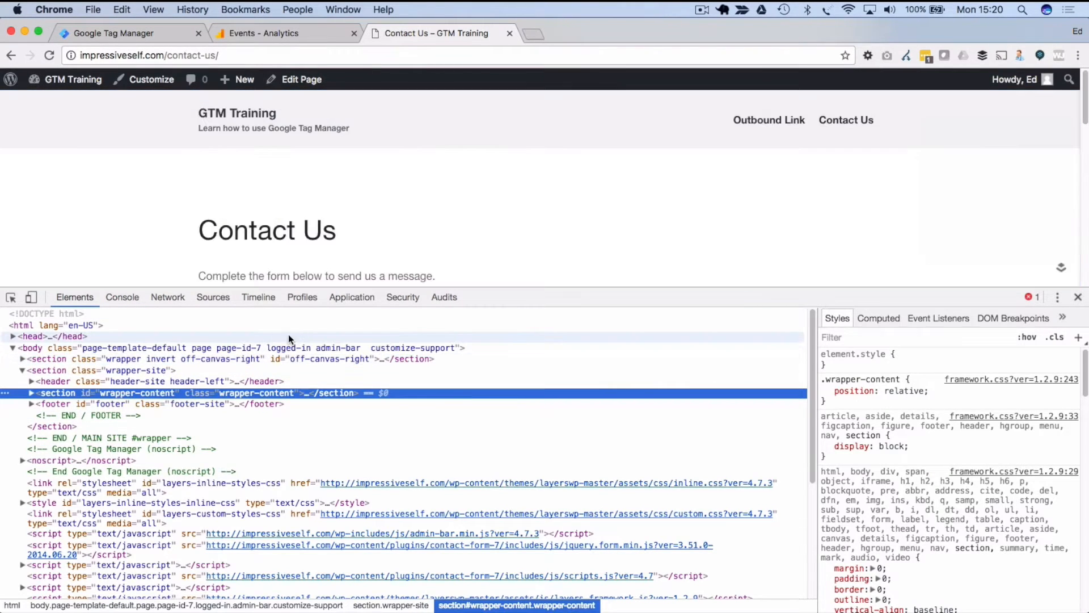
pyautogui.click(122, 297)
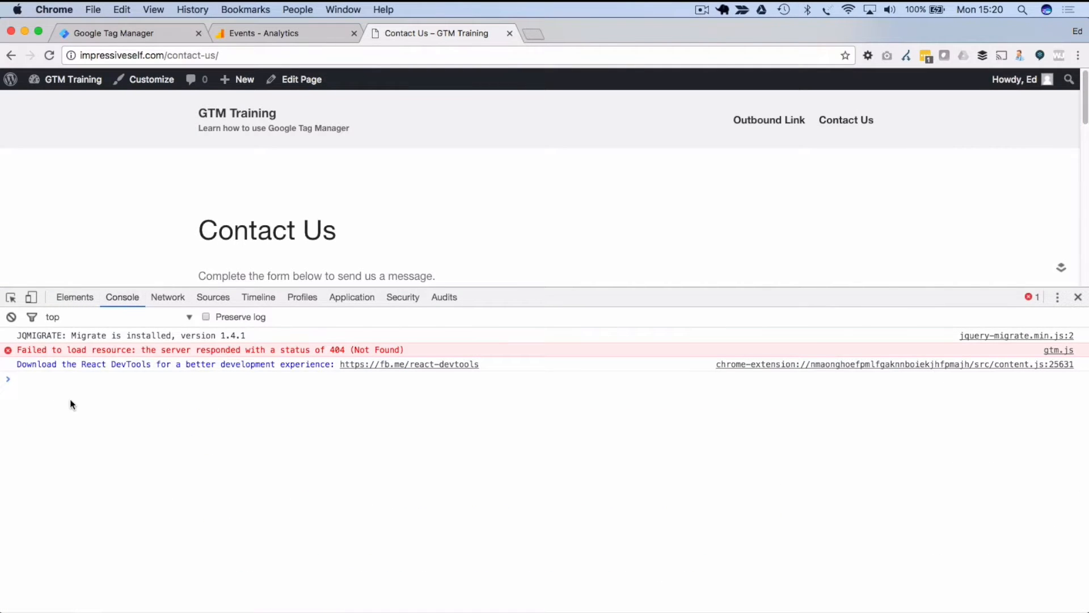
pyautogui.click(12, 319)
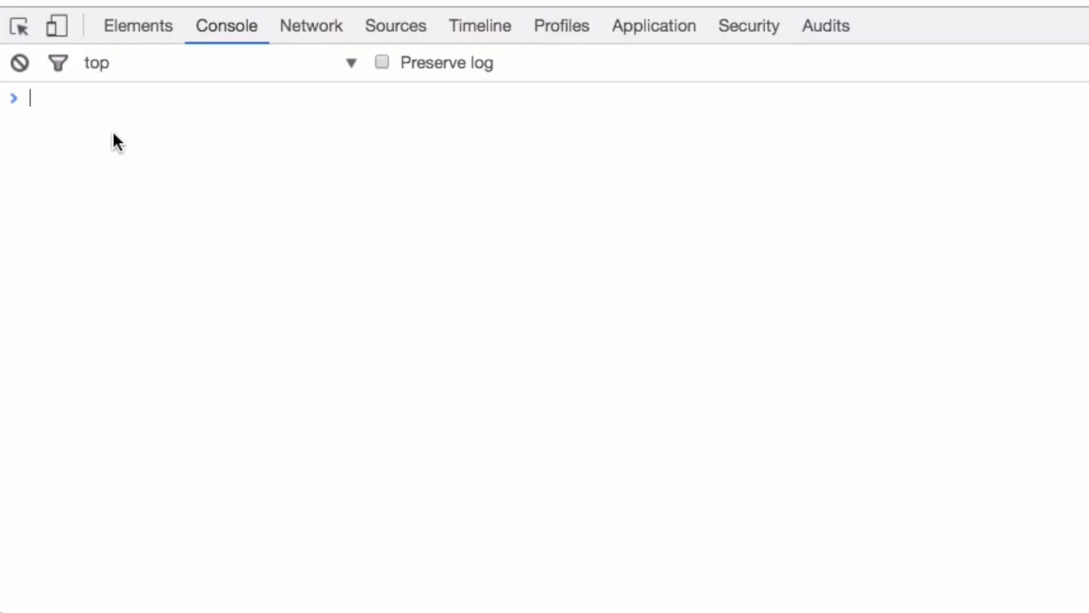
# Step: Evaluate dataLayer in the console and expand objects 0 and 1 of the returned array to read their contents
pyautogui.write('data')
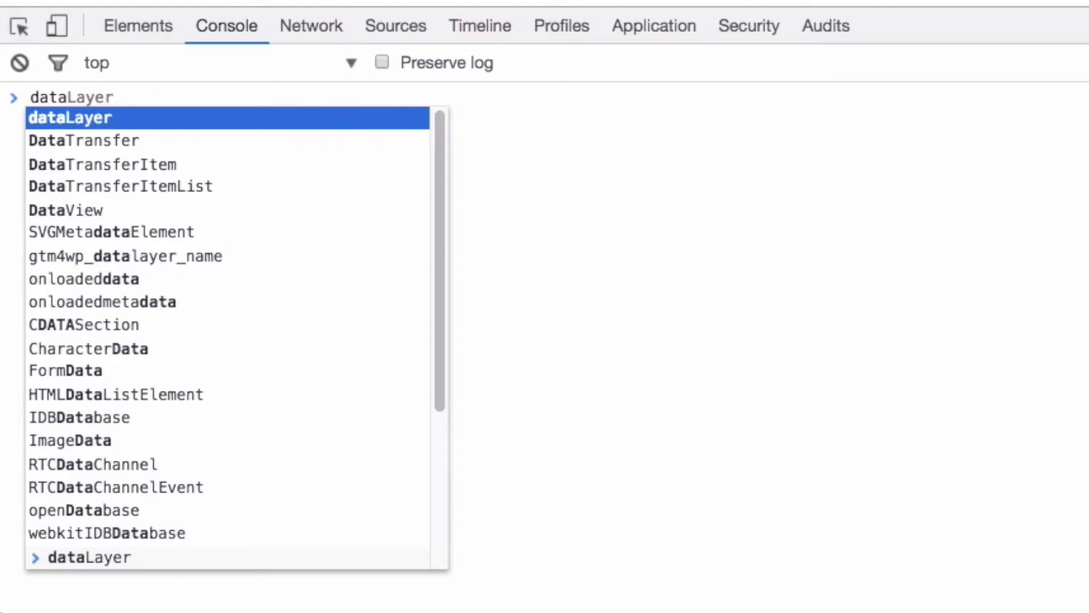
pyautogui.write('Layer')
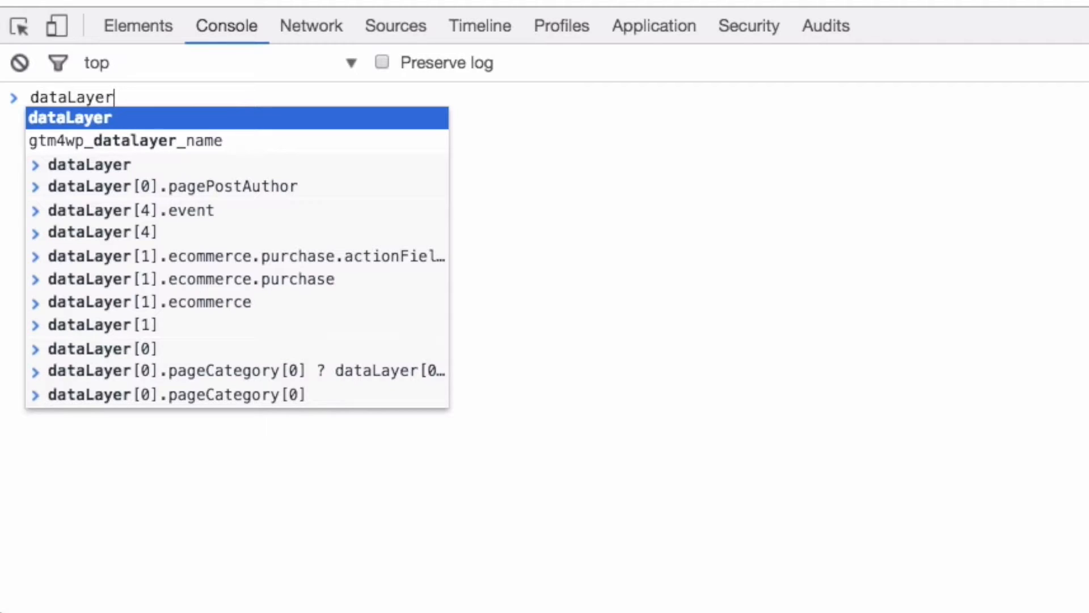
pyautogui.press('Return')
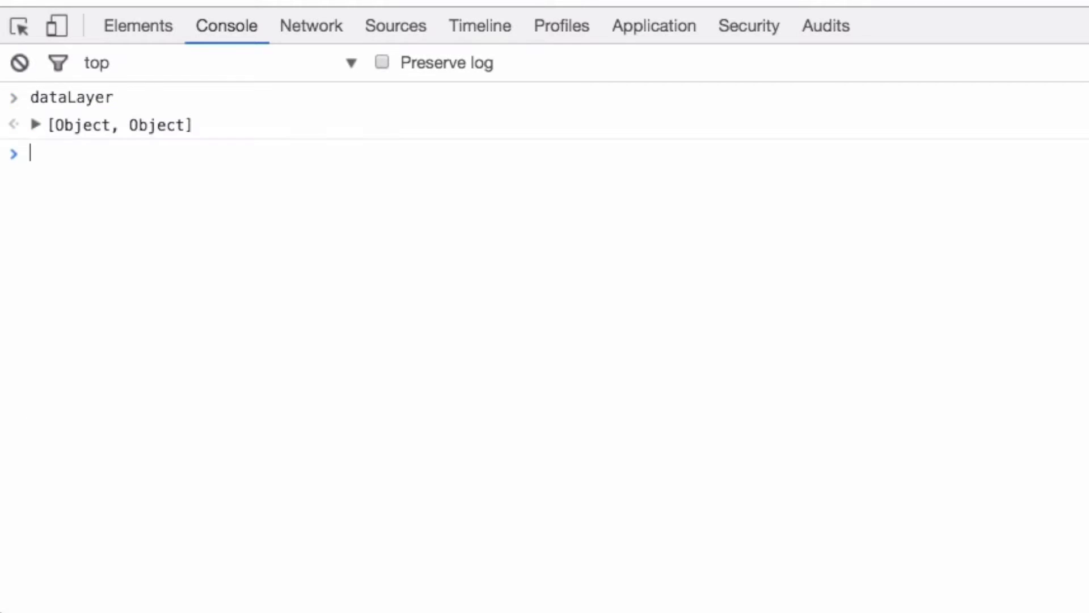
pyautogui.click(34, 125)
pyautogui.click(53, 147)
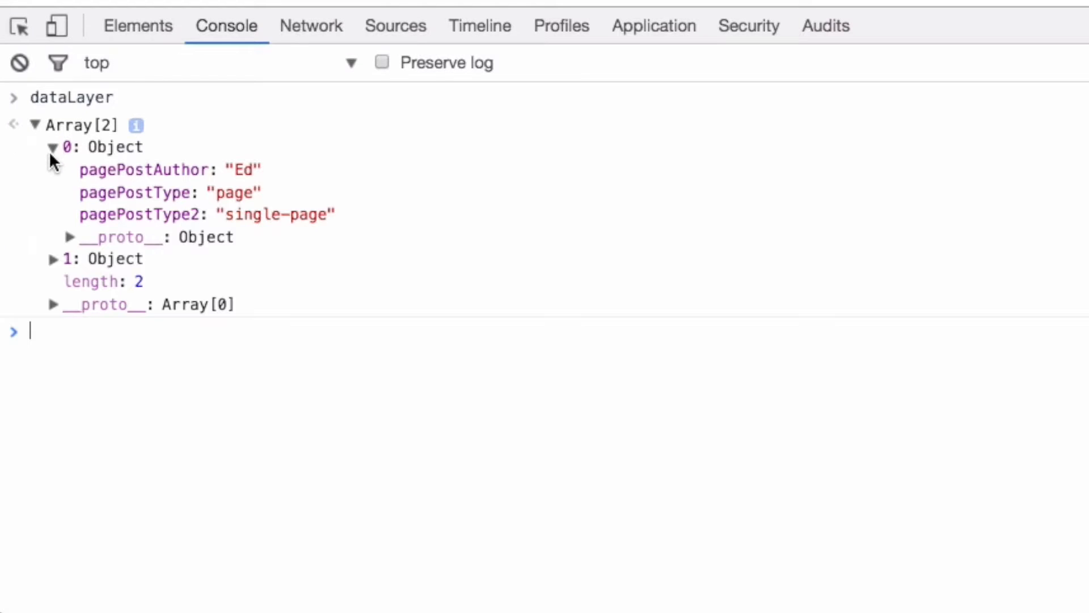
pyautogui.click(53, 259)
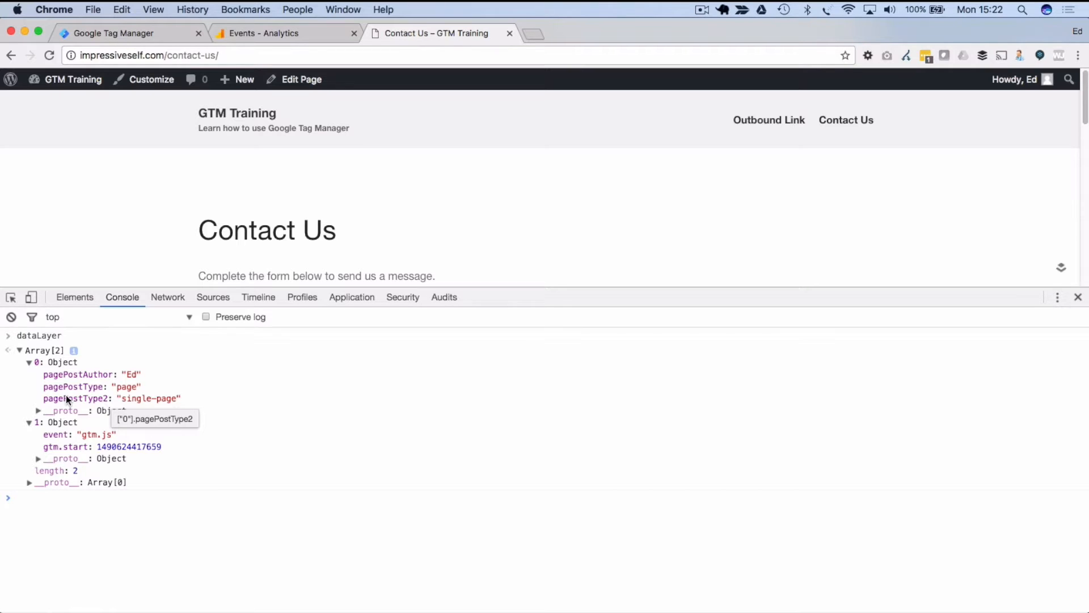
# Step: View the Contact Us page's source and examine the dataLayer declaration and push call in the Google Tag Manager block
pyautogui.rightClick(89, 185)
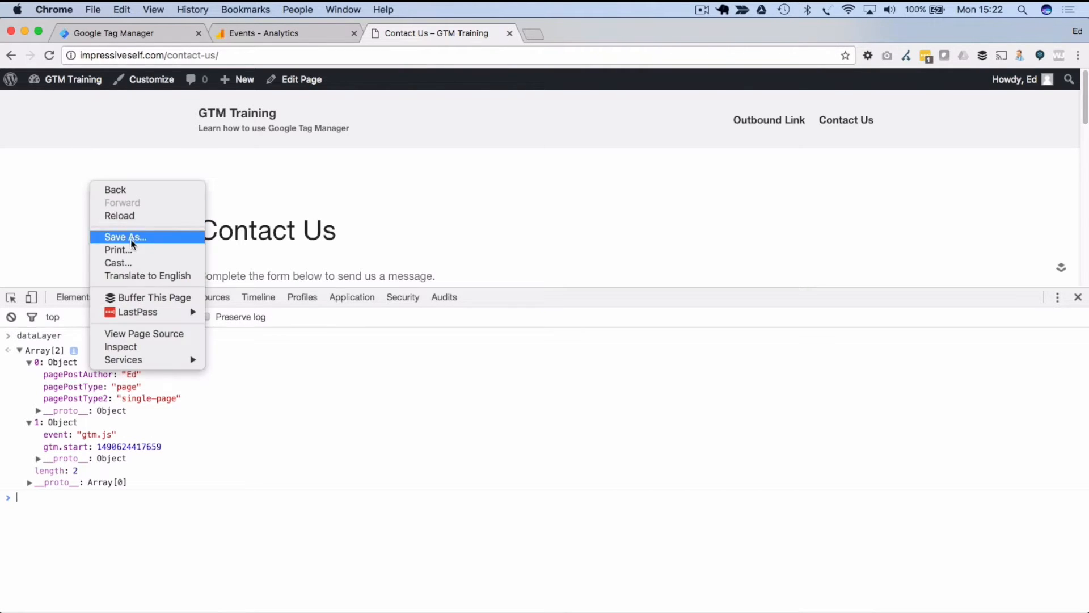
pyautogui.click(152, 334)
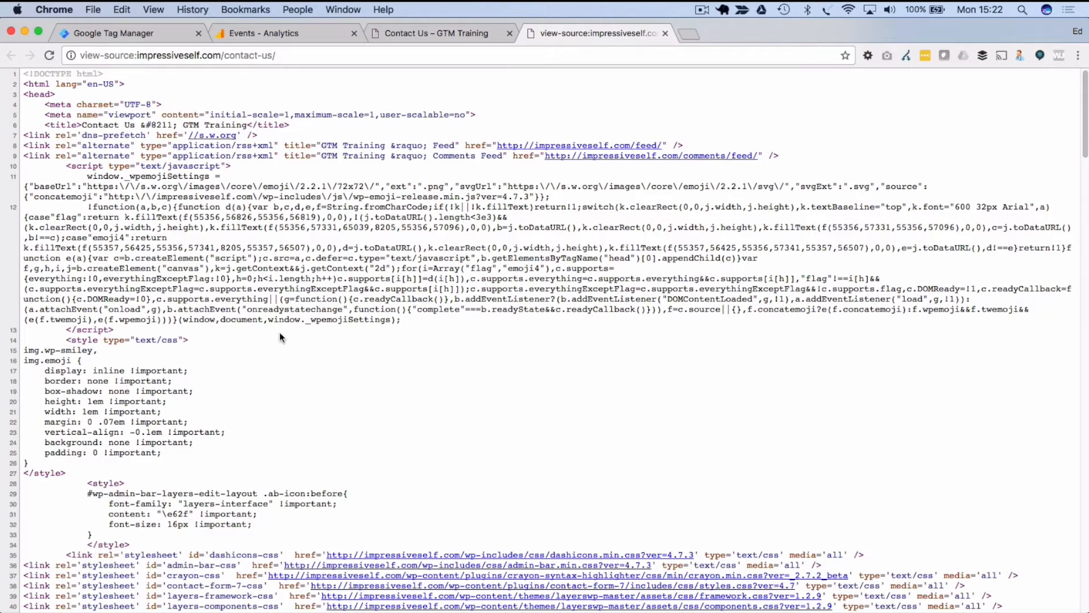
pyautogui.scroll(-10, 279, 337)
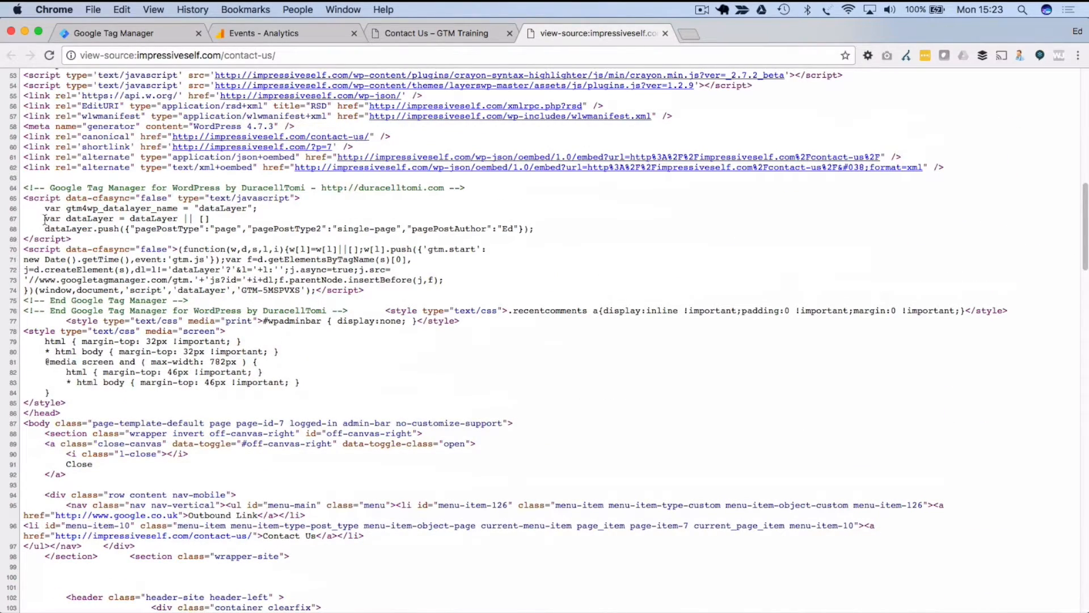
pyautogui.moveTo(44, 219); pyautogui.dragTo(234, 220)
pyautogui.moveTo(61, 220); pyautogui.dragTo(228, 220)
pyautogui.moveTo(70, 330); pyautogui.dragTo(1086, 332)
pyautogui.click(945, 387)
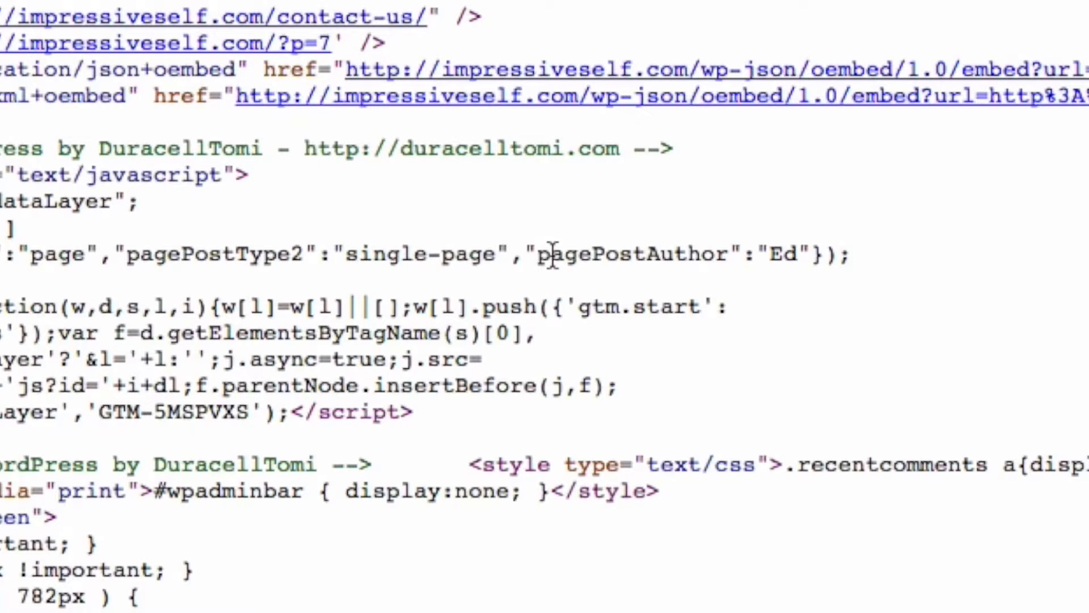
# Step: Examine the pagePostAuthor key and its value in the dataLayer.push line, and close the page source
pyautogui.moveTo(413, 228); pyautogui.dragTo(485, 225)
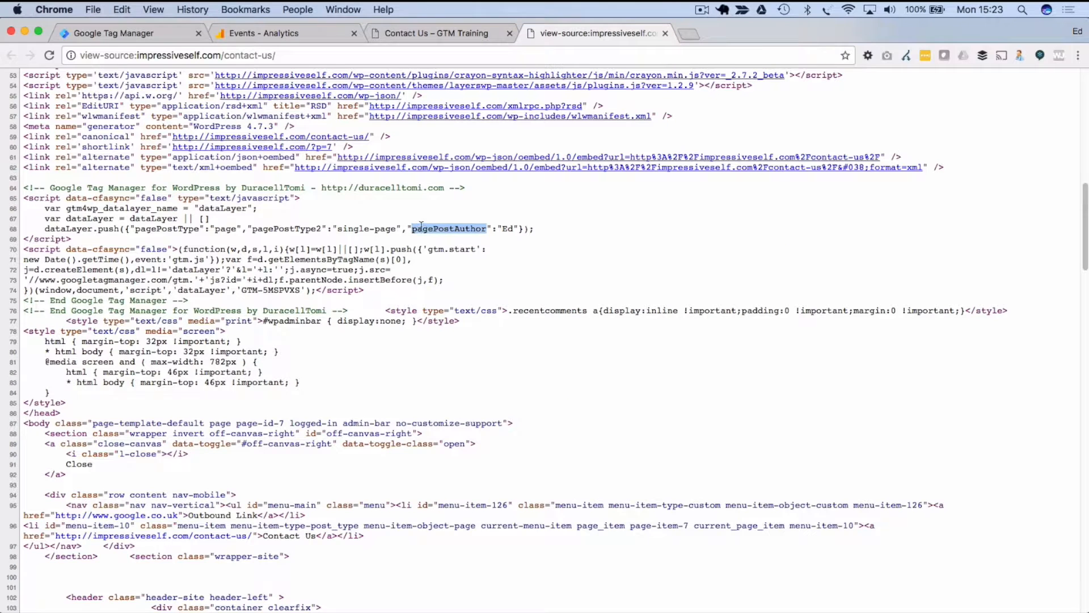
pyautogui.rightClick(442, 230)
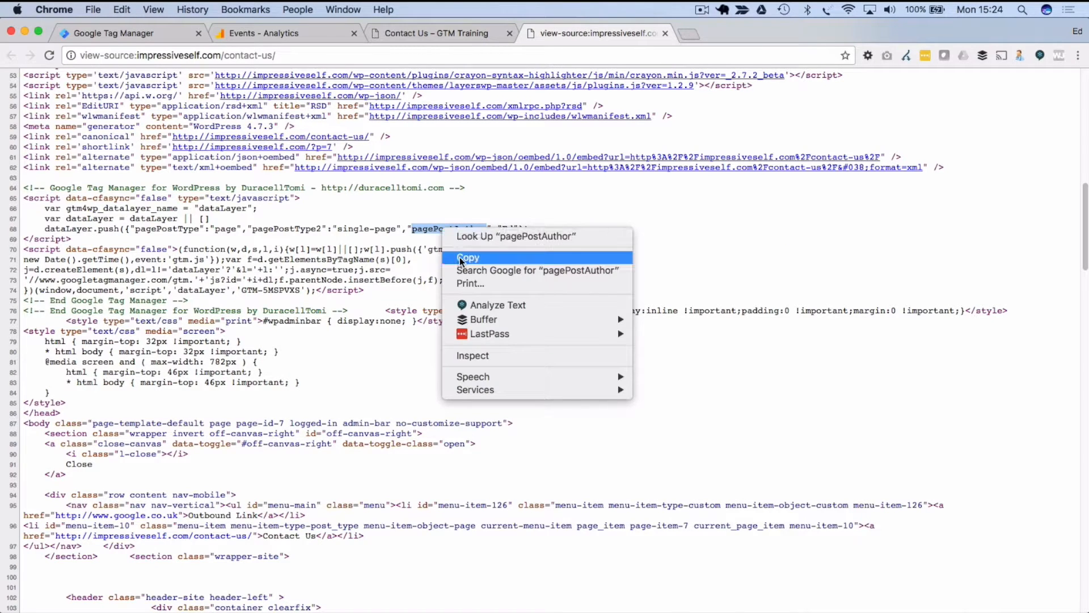
pyautogui.click(456, 244)
pyautogui.click(513, 233)
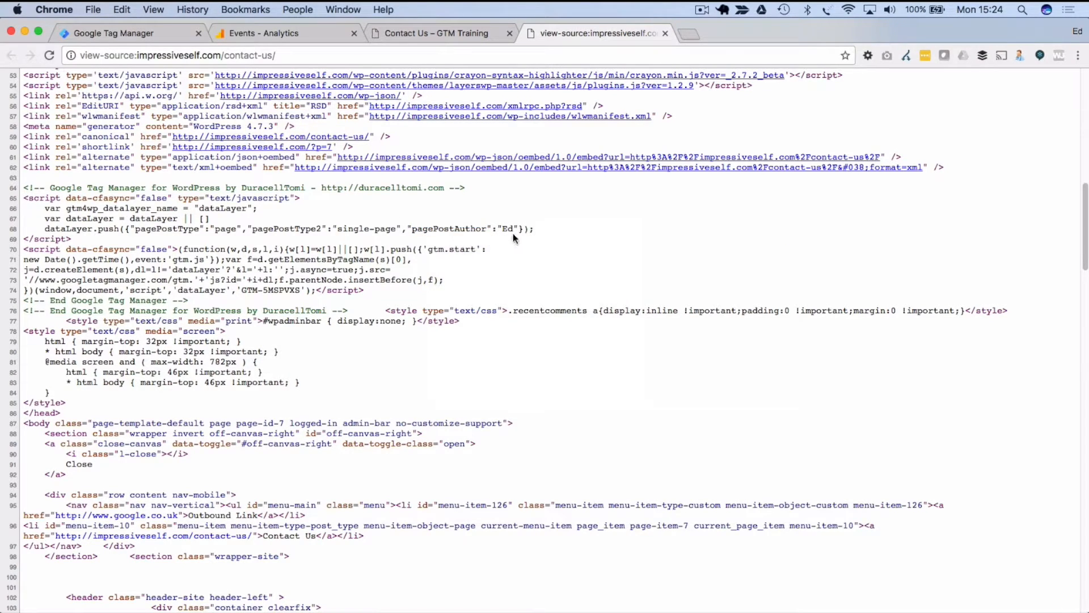
pyautogui.doubleClick(507, 228)
pyautogui.click(487, 247)
pyautogui.click(666, 33)
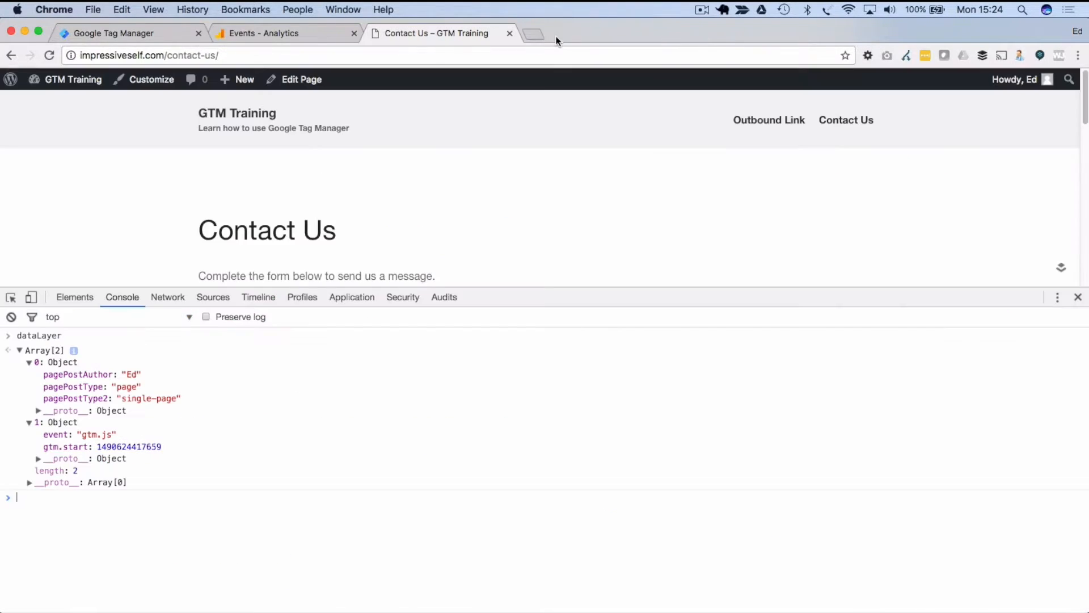
# Step: Create a user-defined variable named "author" of type Data Layer Variable in the Google Tag Manager workspace
pyautogui.click(137, 34)
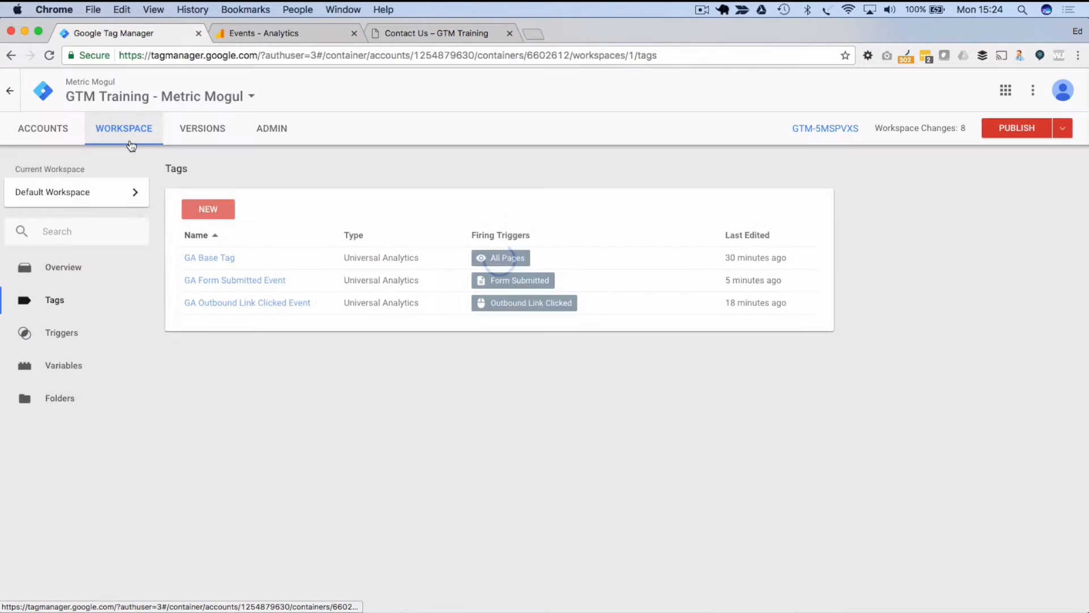
pyautogui.click(84, 367)
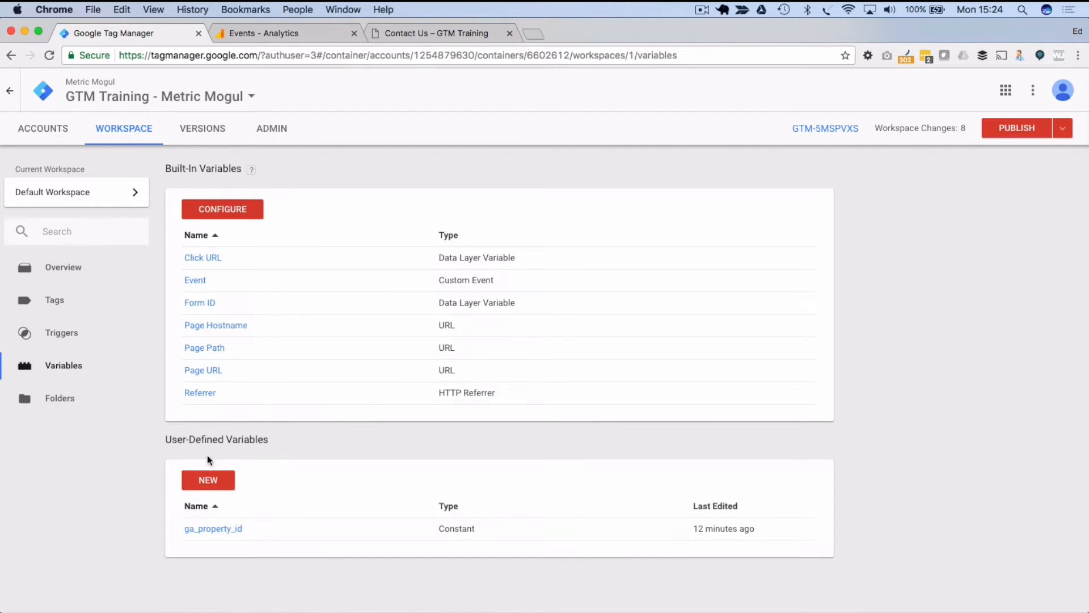
pyautogui.click(215, 482)
pyautogui.click(334, 97)
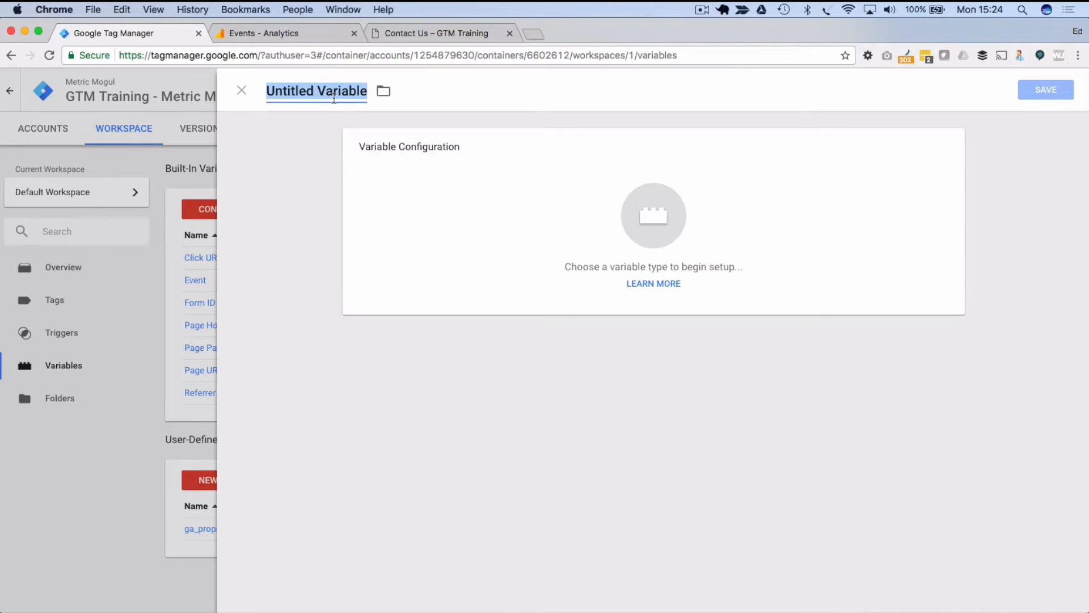
pyautogui.write('author')
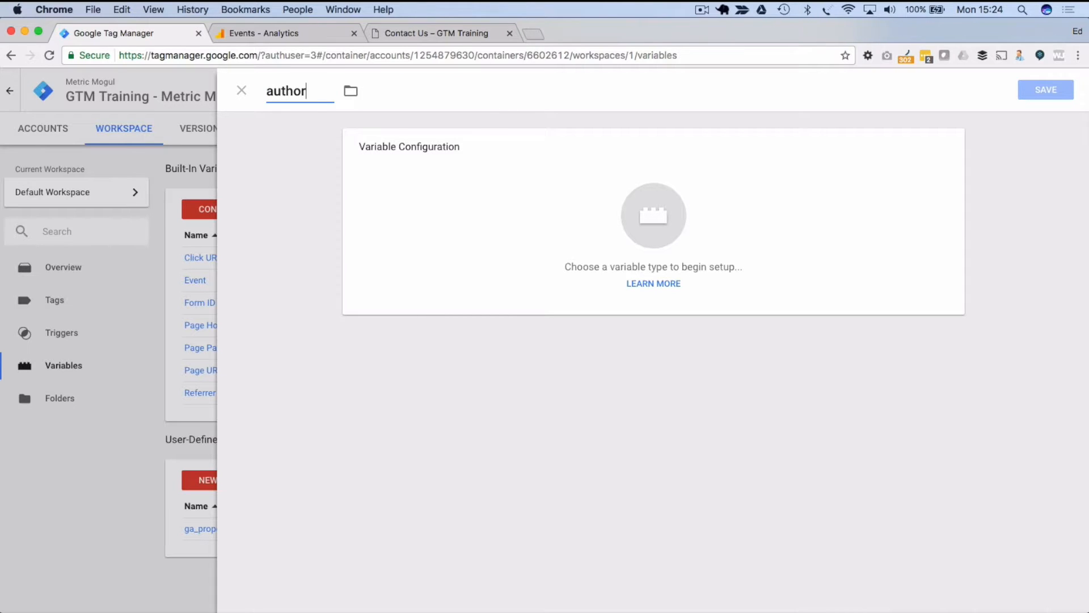
pyautogui.click(658, 210)
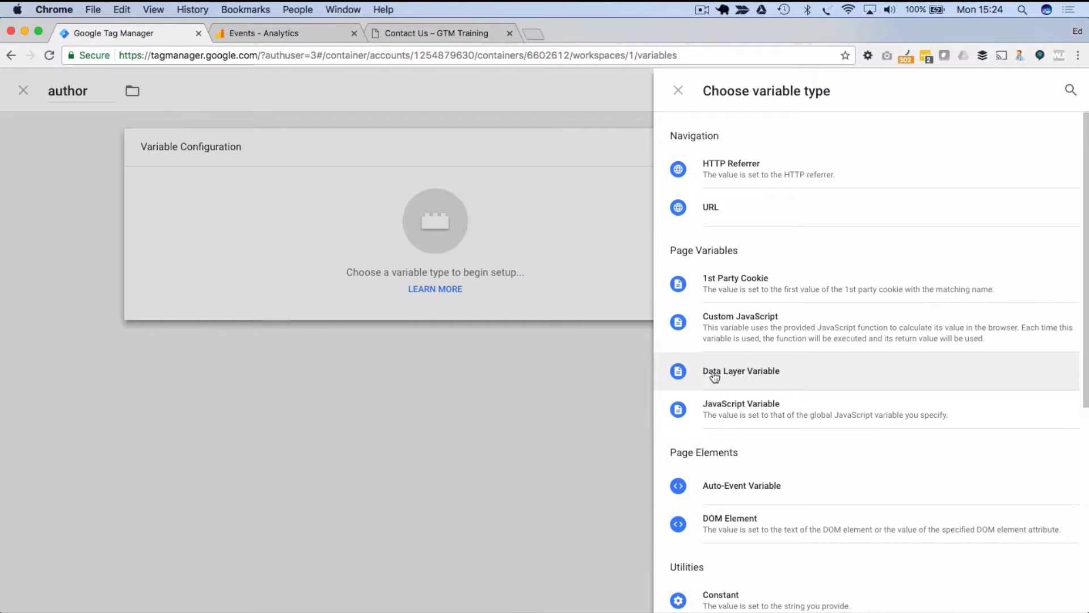
pyautogui.click(752, 376)
pyautogui.click(447, 249)
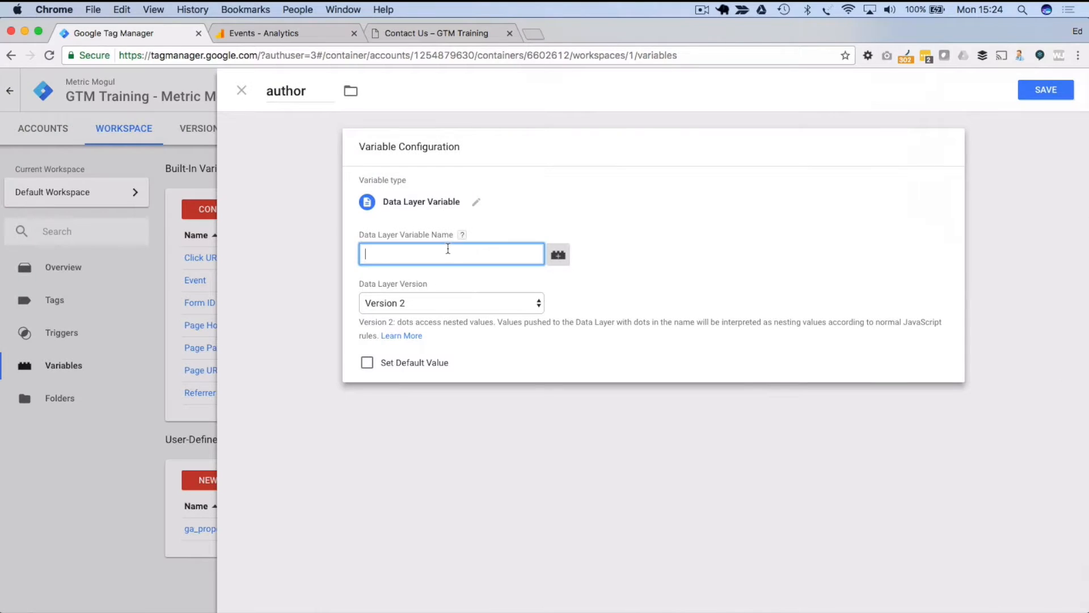
# Step: Check the author key in the Contact Us page's console output, set the Data Layer Variable Name to "pagePostAuthor", and save the variable
pyautogui.click(414, 26)
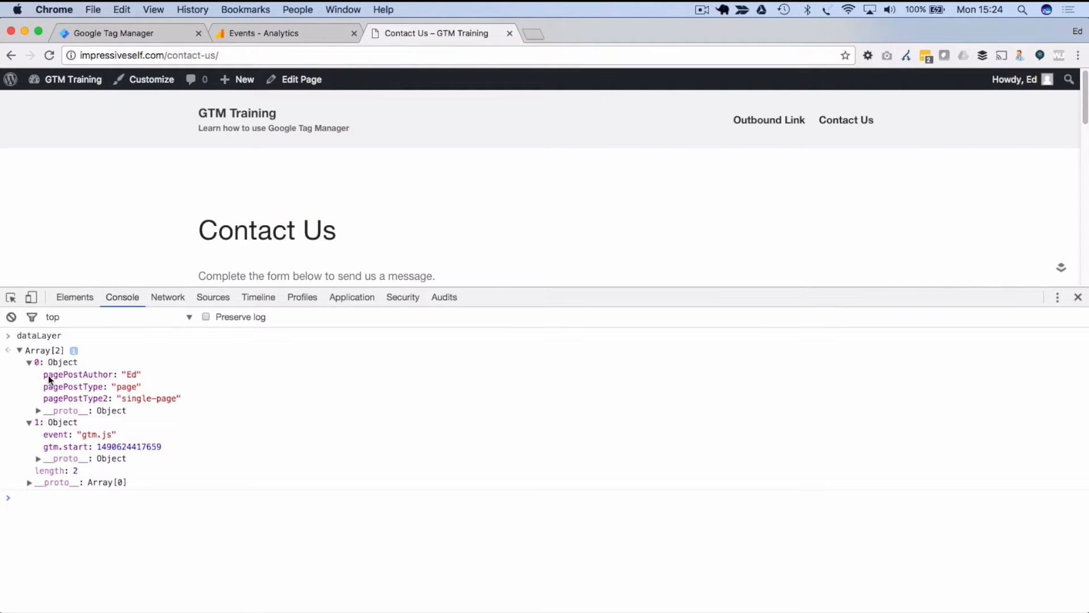
pyautogui.click(114, 33)
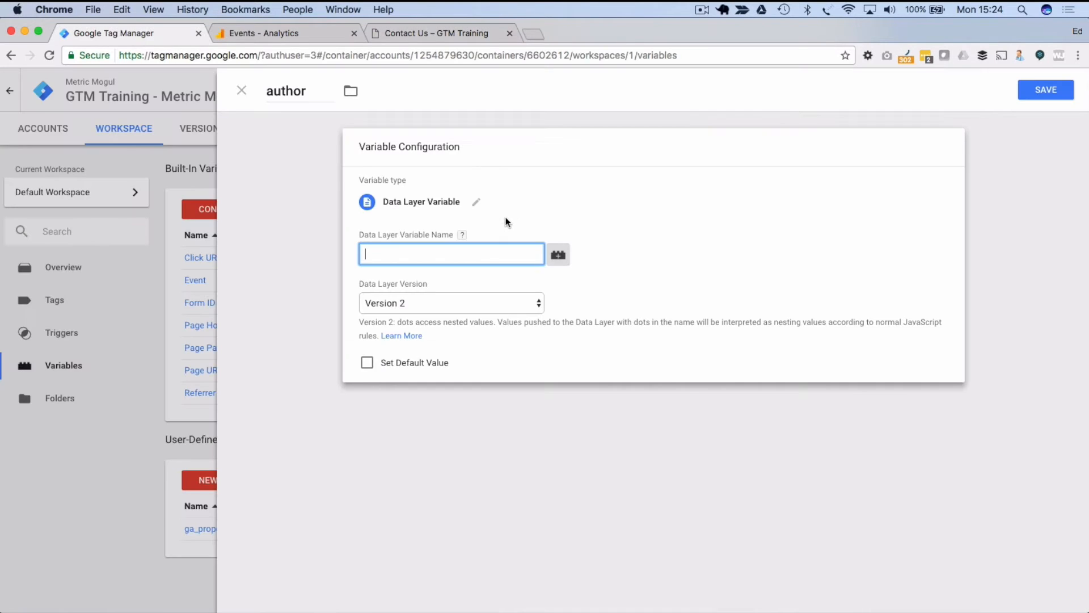
pyautogui.write('pagePage')
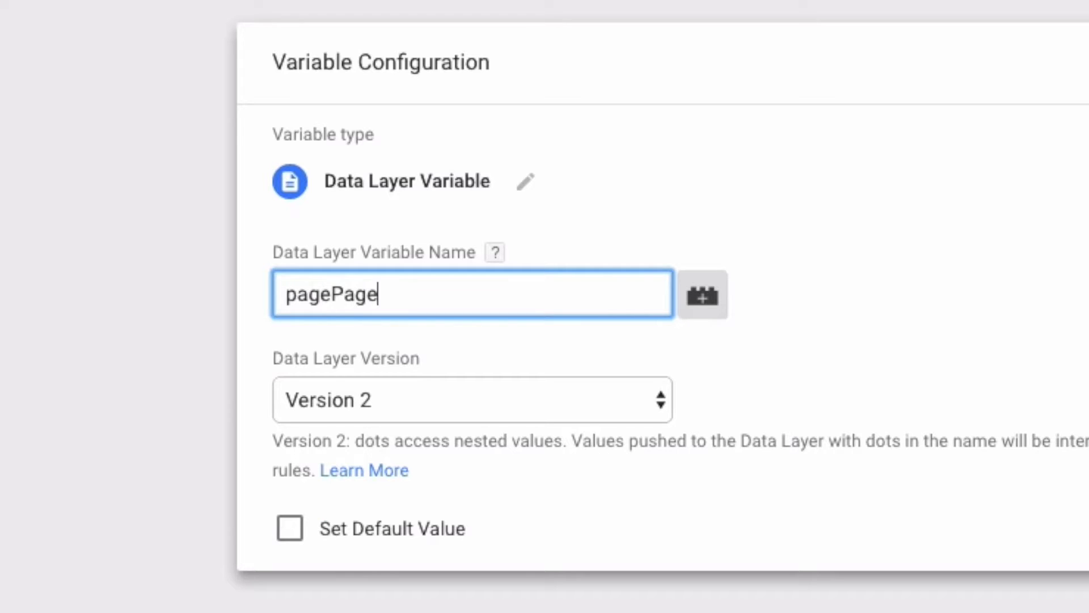
pyautogui.write('Authro')
pyautogui.press('Left')
pyautogui.press('Left')
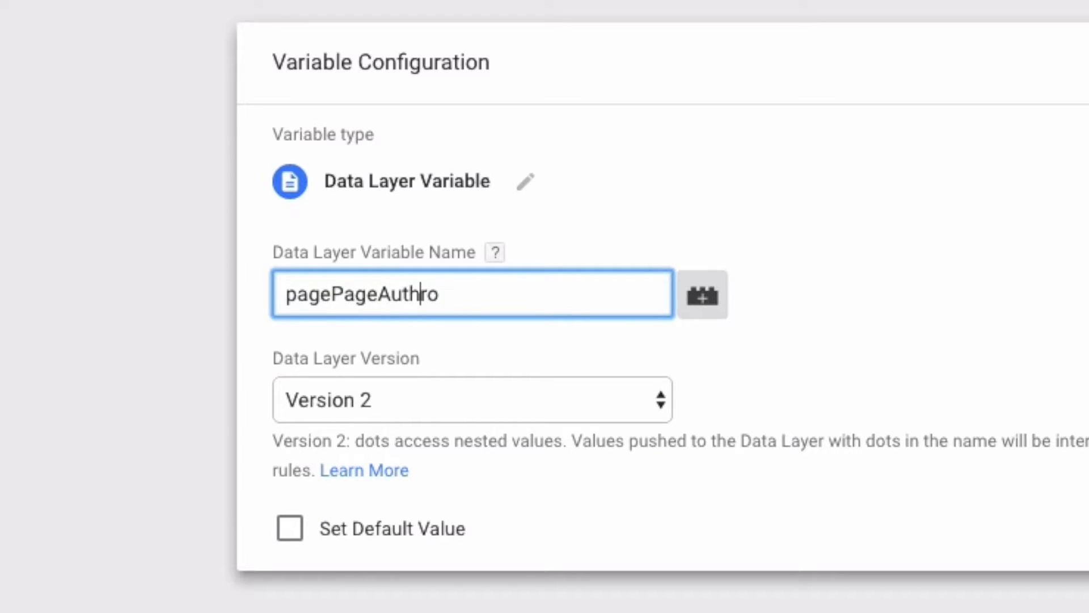
pyautogui.press('Left')
pyautogui.press('Left')
pyautogui.press('Left')
pyautogui.press('Left')
pyautogui.press('BackSpace')
pyautogui.press('BackSpace')
pyautogui.press('BackSpace')
pyautogui.write('ost')
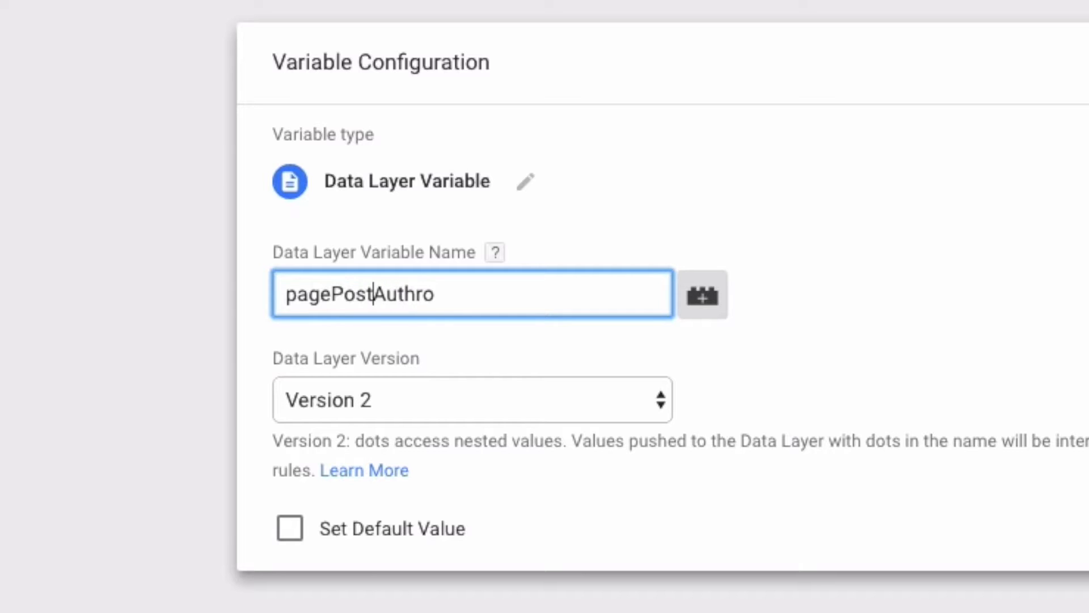
pyautogui.press('Right')
pyautogui.press('Right')
pyautogui.press('Right')
pyautogui.press('Right')
pyautogui.press('Right')
pyautogui.press('Right')
pyautogui.press('BackSpace')
pyautogui.press('BackSpace')
pyautogui.write('or')
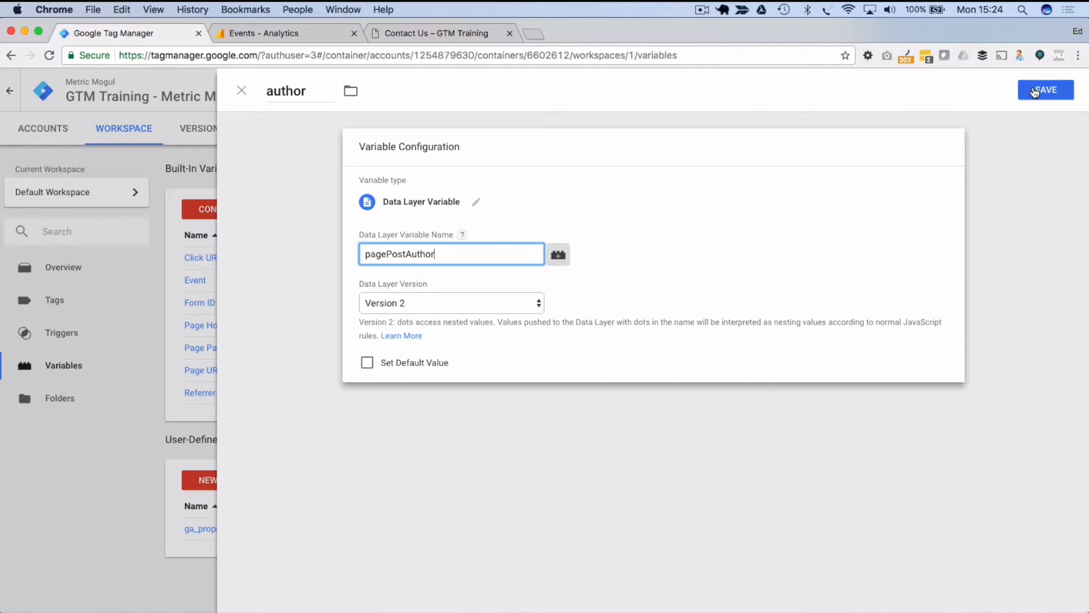
pyautogui.click(1034, 92)
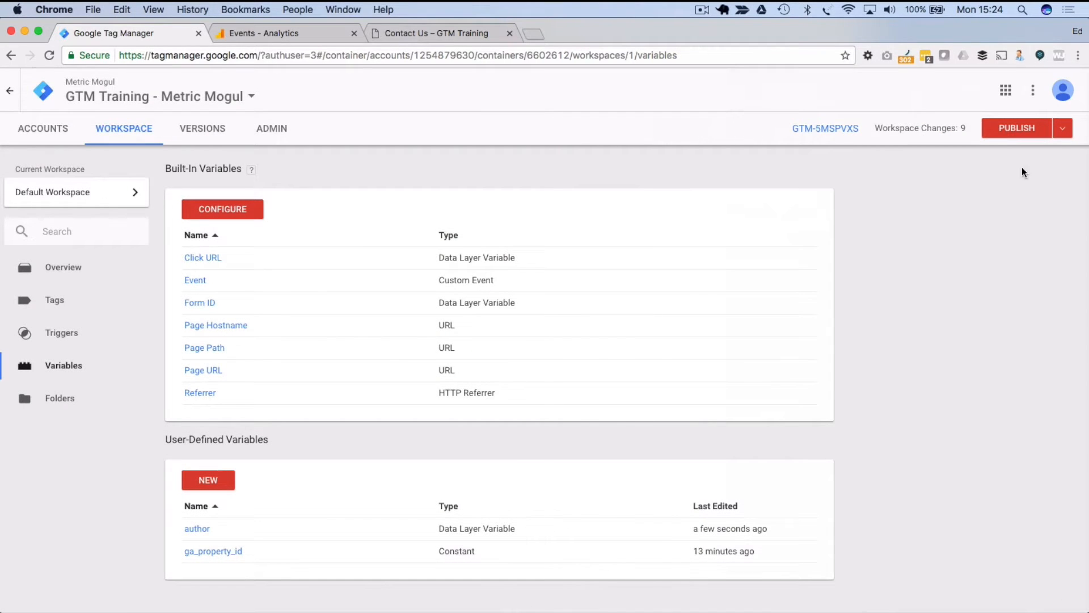
# Step: Start preview mode for the container's current workspace
pyautogui.click(1062, 128)
pyautogui.click(1006, 244)
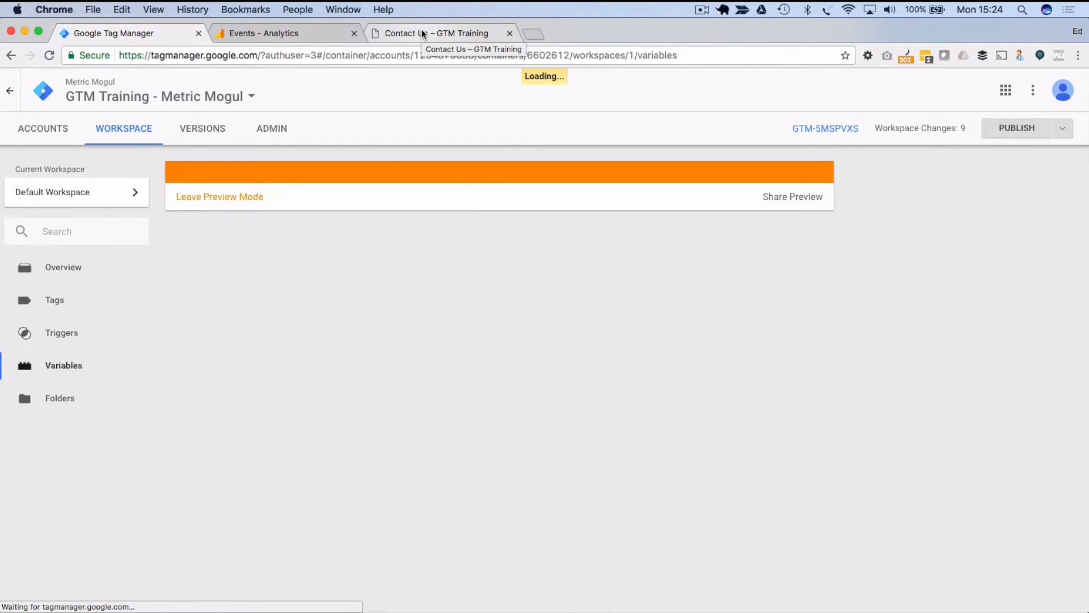
# Step: Close the developer console on the Contact Us page and reload the page with the preview active
pyautogui.click(423, 34)
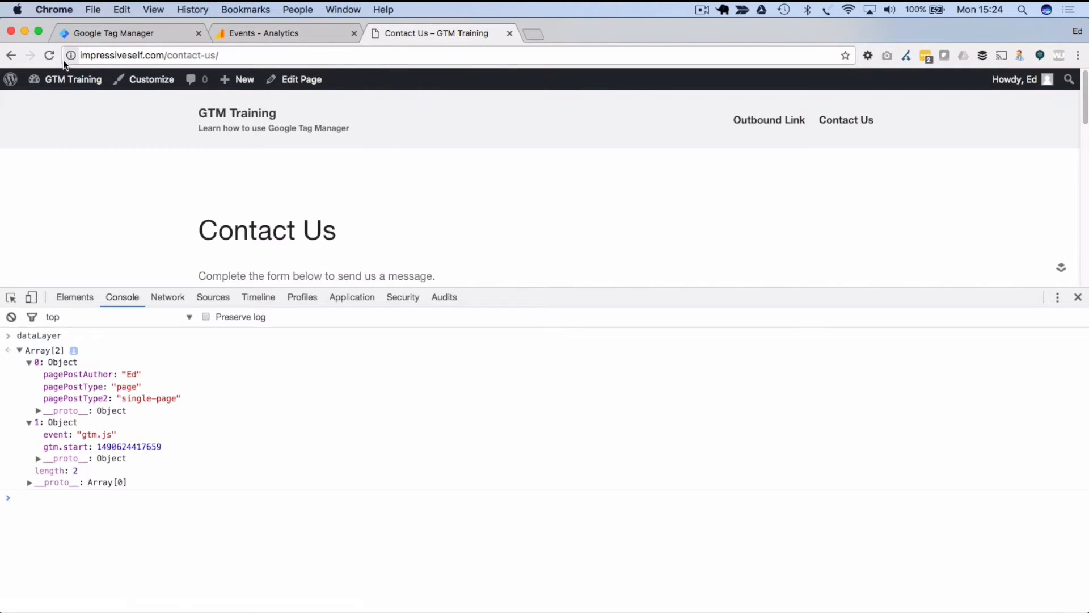
pyautogui.click(1078, 297)
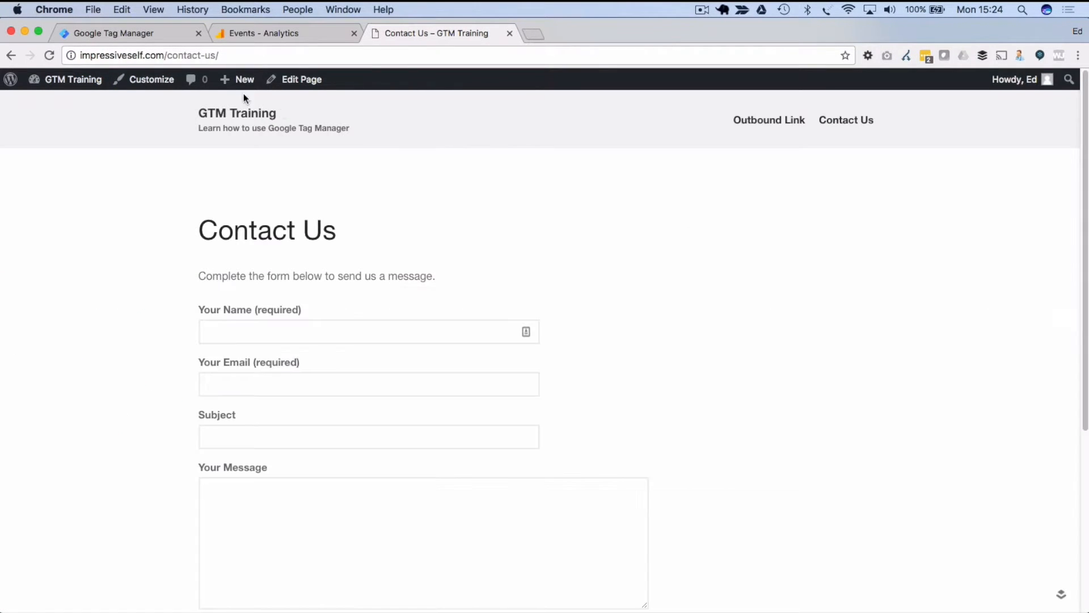
pyautogui.click(49, 57)
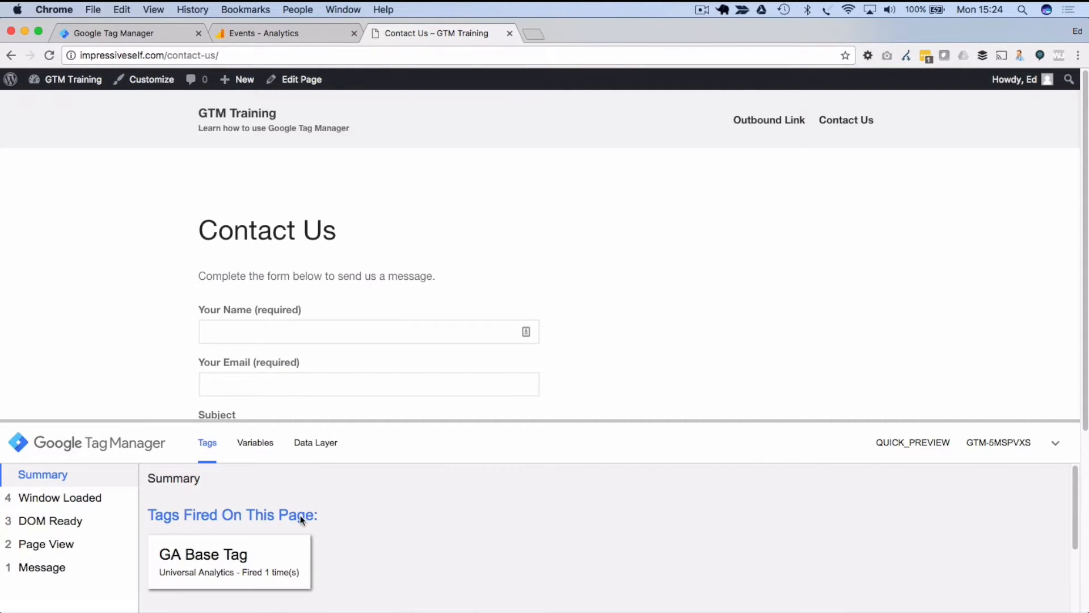
# Step: Check the author variable's value for the Window Loaded event in an enlarged preview pane
pyautogui.click(60, 497)
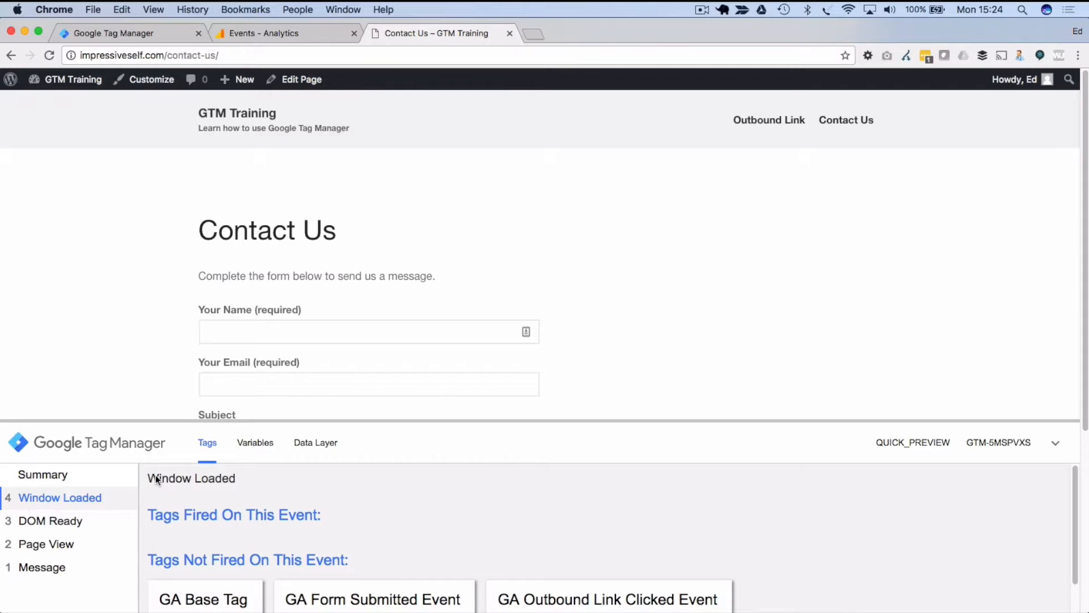
pyautogui.click(256, 441)
pyautogui.moveTo(260, 420); pyautogui.dragTo(269, 219)
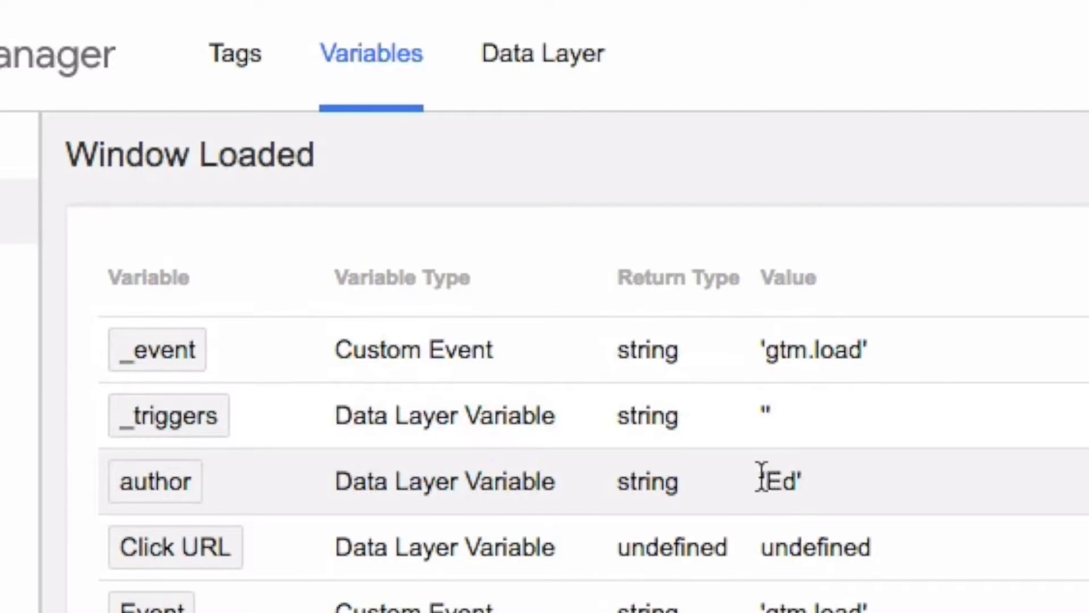
pyautogui.moveTo(760, 479); pyautogui.dragTo(817, 471)
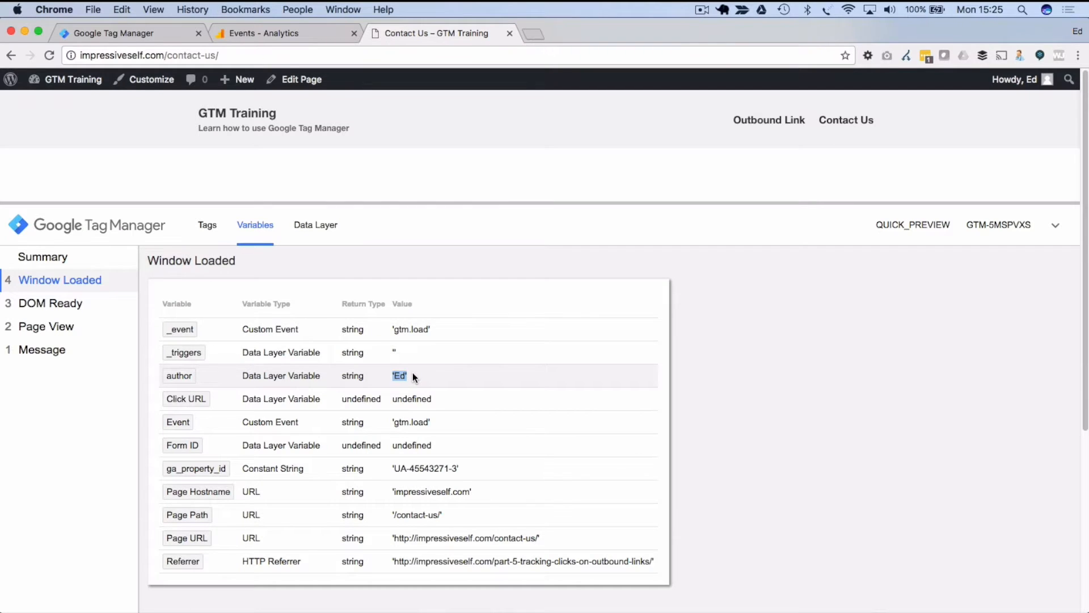
# Step: Return to the container's workspace in Google Tag Manager
pyautogui.click(124, 32)
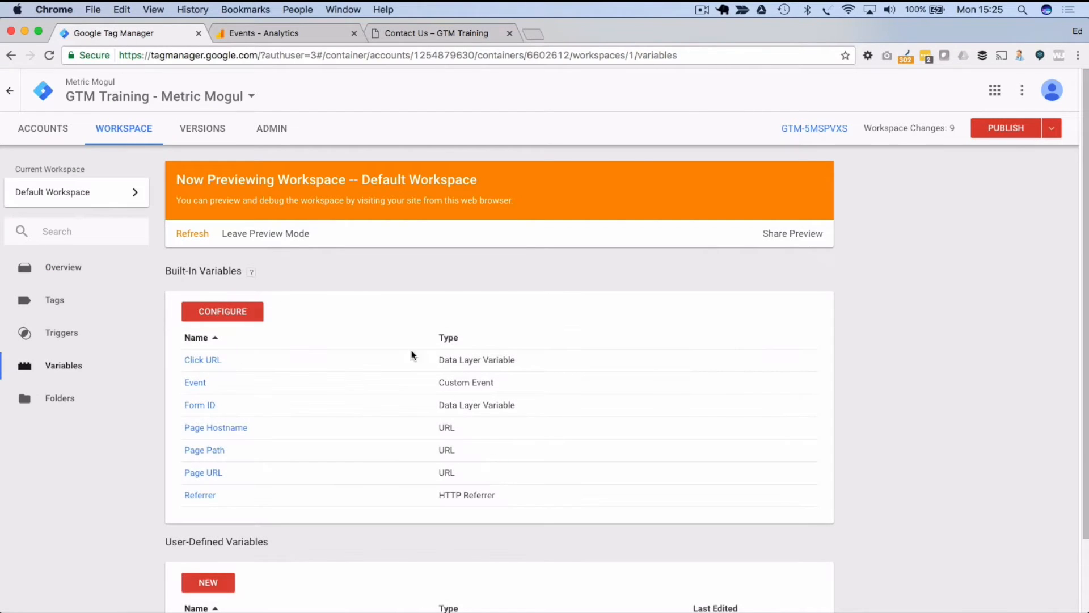
pyautogui.scroll(-1, 353, 475)
pyautogui.click(89, 276)
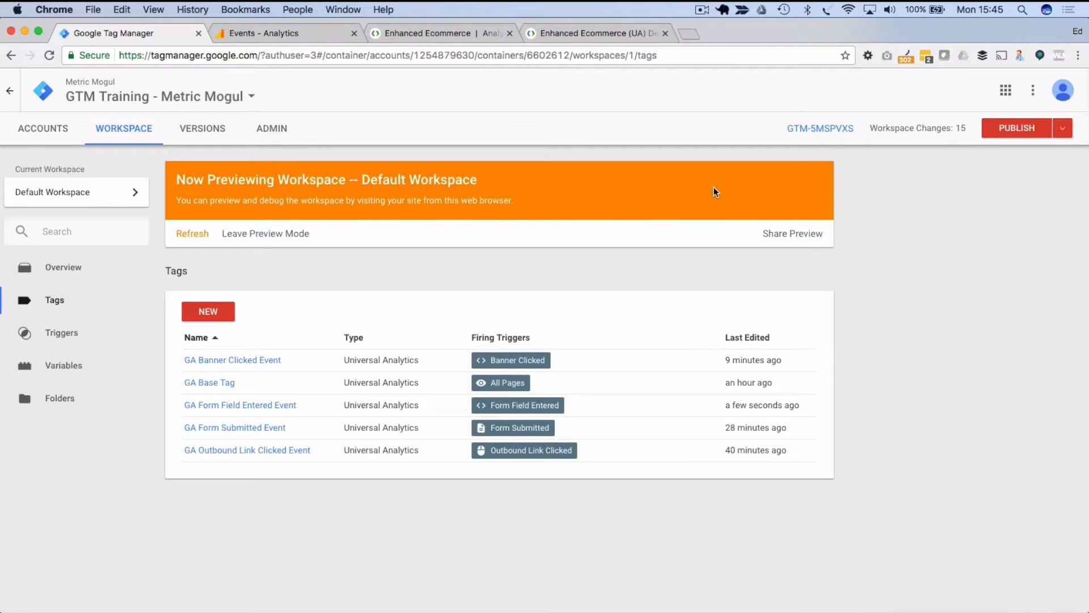
# Step: Examine the ec:addProduct and ec:setAction purchase code under Measuring Transactions in the analytics.js Enhanced Ecommerce guide
pyautogui.click(571, 33)
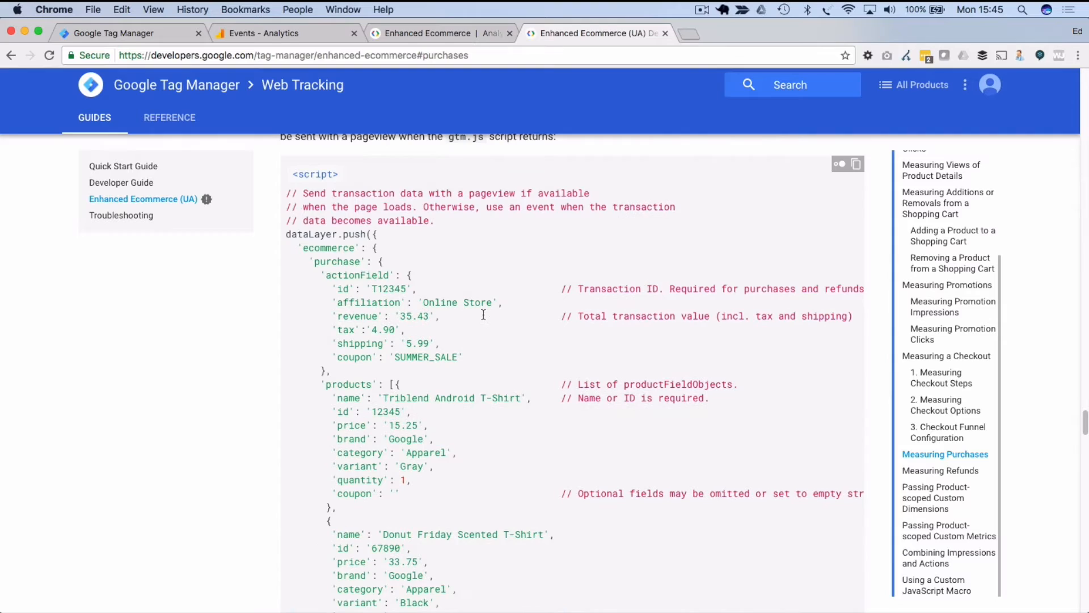
pyautogui.click(425, 32)
pyautogui.scroll(-1, 307, 358)
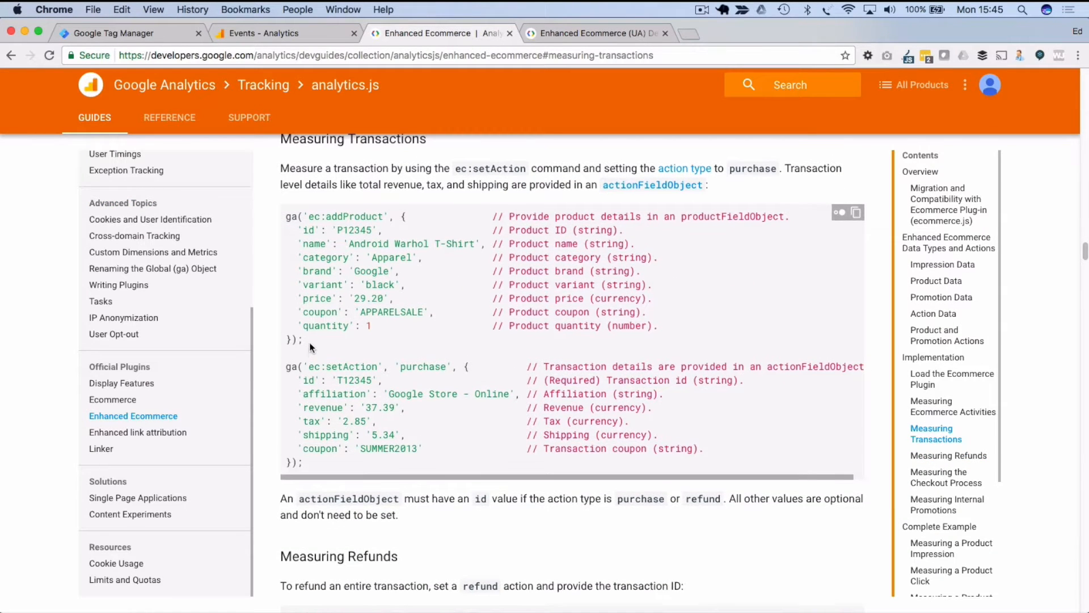
pyautogui.moveTo(285, 216); pyautogui.dragTo(393, 462)
pyautogui.click(383, 461)
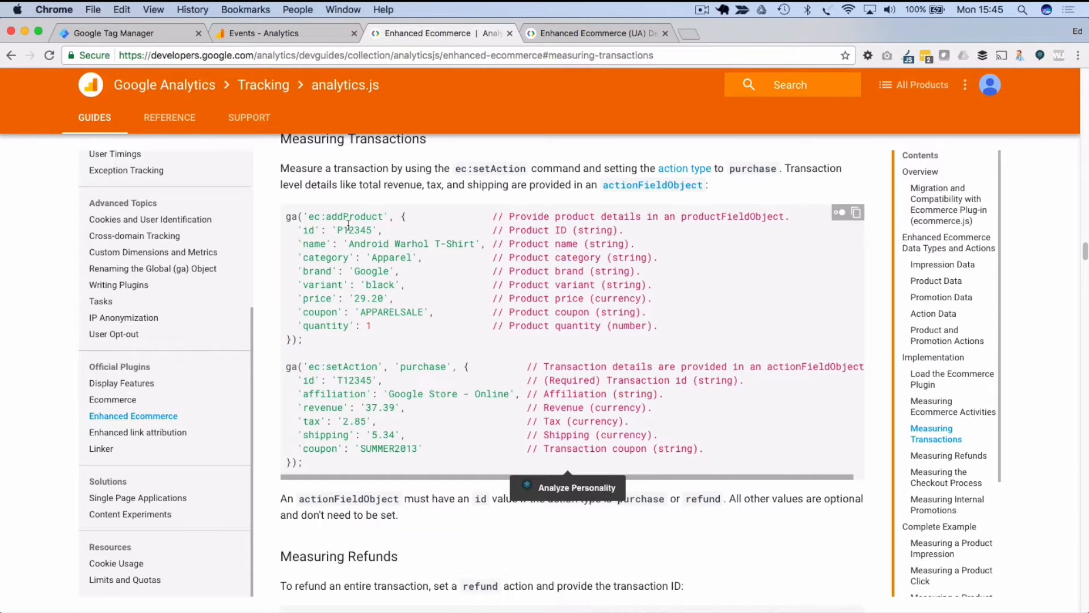
pyautogui.moveTo(326, 216); pyautogui.dragTo(380, 216)
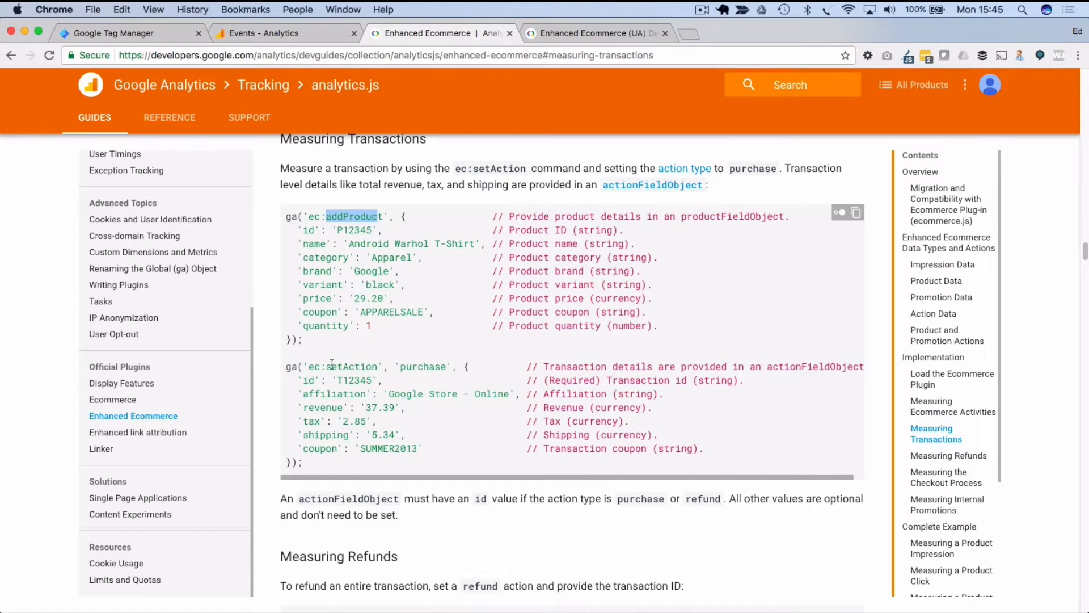
pyautogui.moveTo(303, 380); pyautogui.dragTo(433, 450)
pyautogui.click(434, 450)
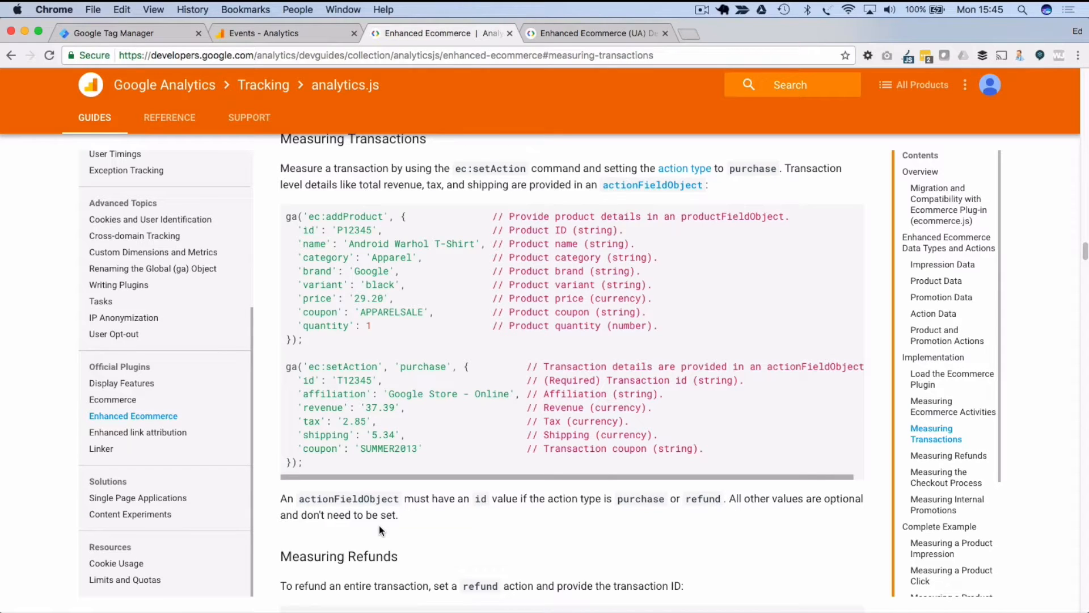
# Step: Compare the analytics.js guide's ga command with the dataLayer.push call in the Tag Manager Enhanced Ecommerce guide
pyautogui.click(587, 31)
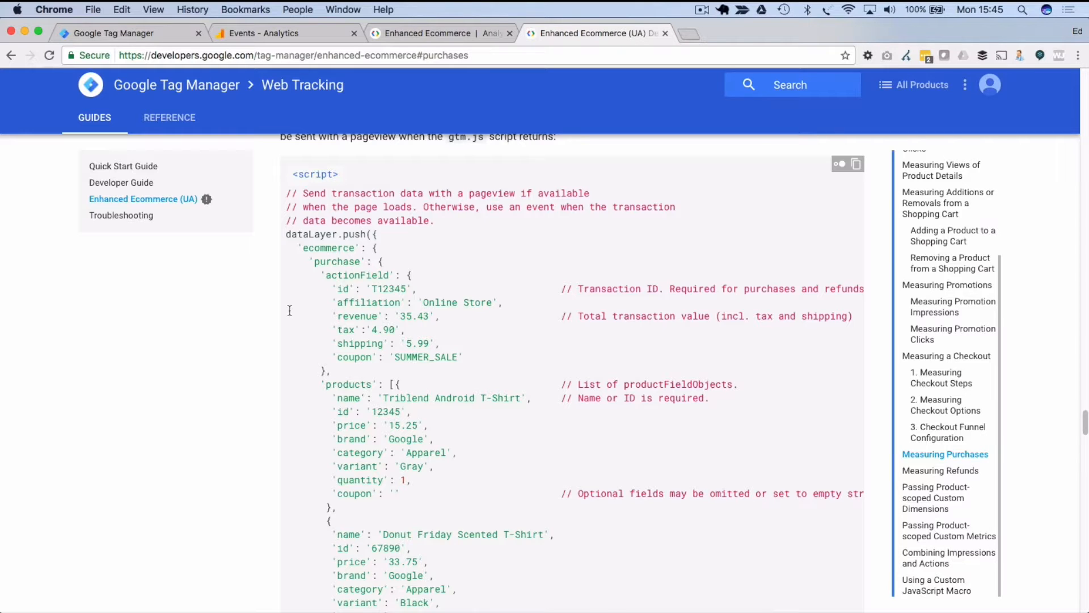
pyautogui.scroll(-1, 289, 311)
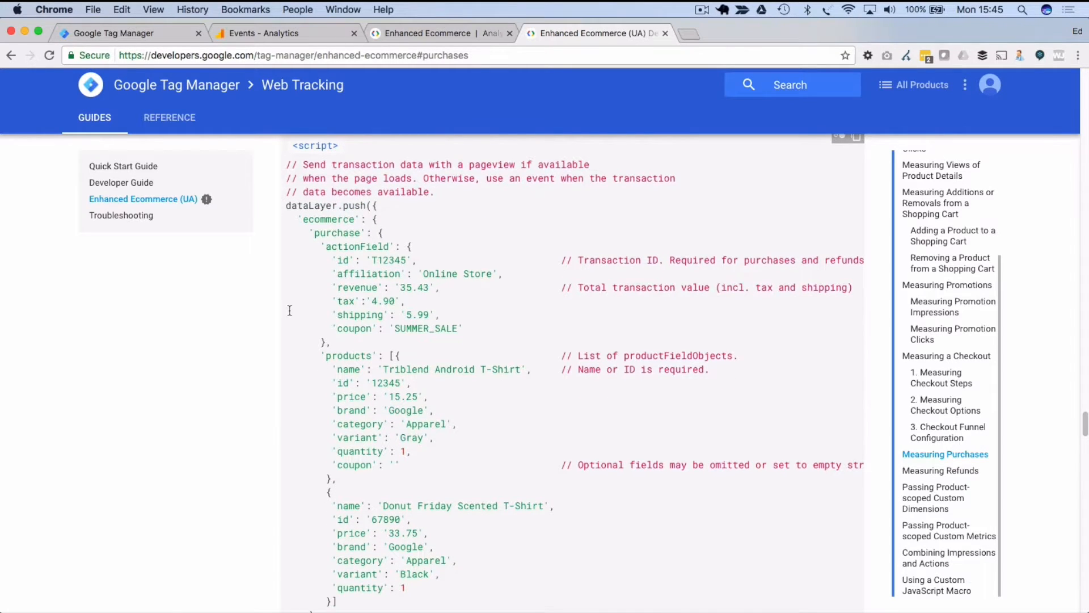
pyautogui.click(437, 33)
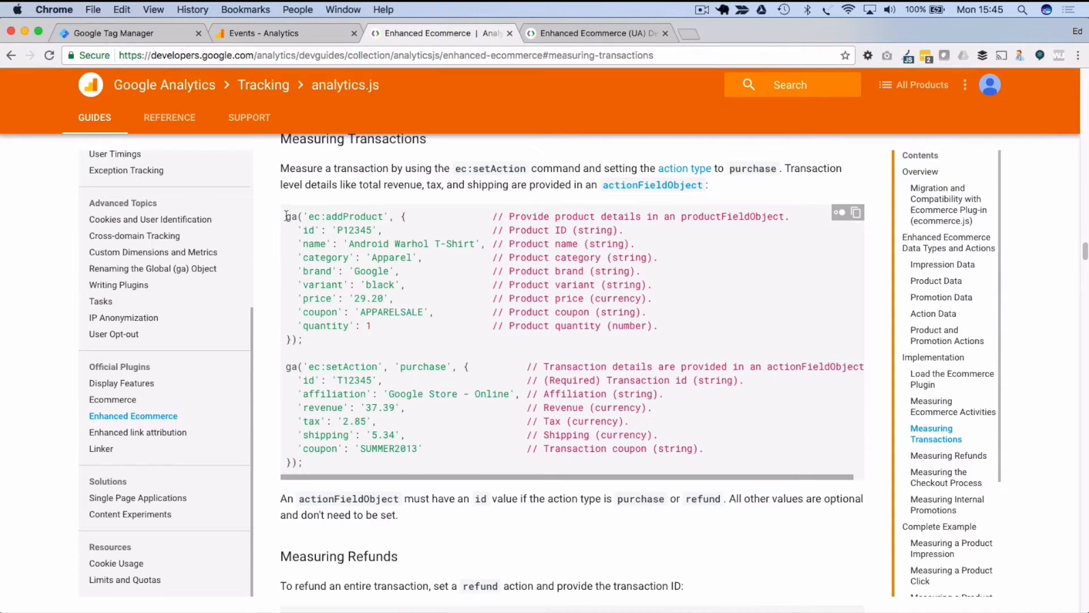
pyautogui.moveTo(286, 216); pyautogui.dragTo(301, 222)
pyautogui.click(577, 33)
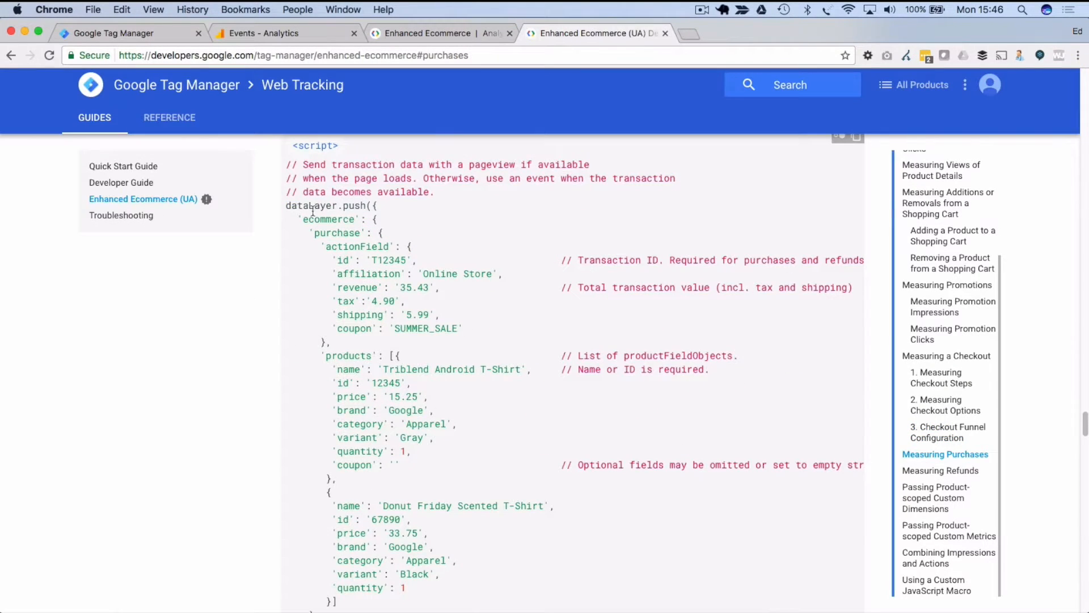
pyautogui.moveTo(287, 205); pyautogui.dragTo(377, 205)
# Step: Examine the ecommerce object in the Measuring Purchases code, from its purchase details through the products list
pyautogui.scroll(-1, 340, 213)
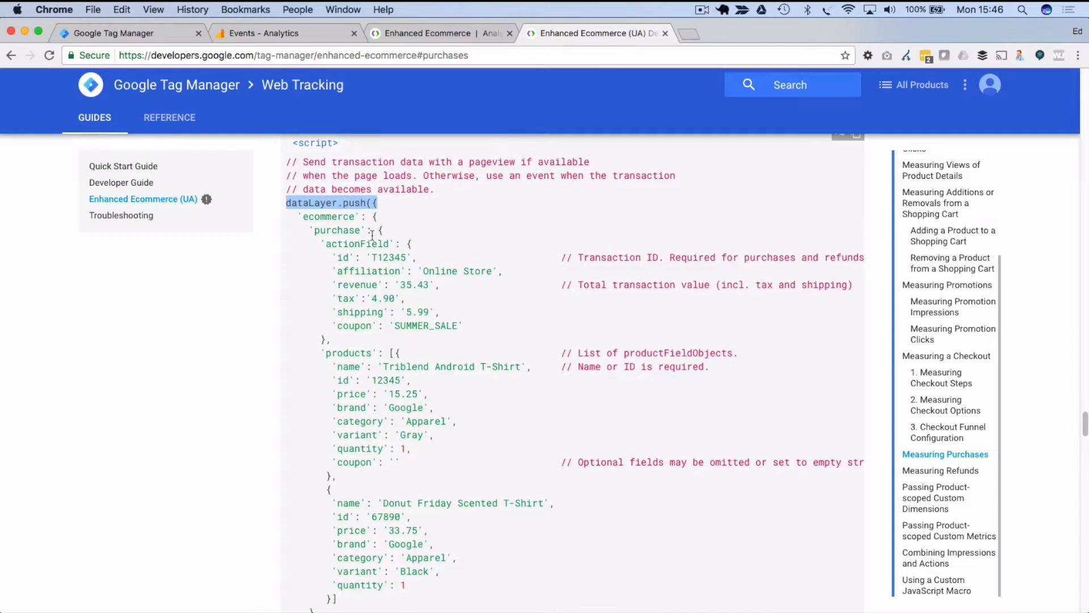
pyautogui.doubleClick(326, 216)
pyautogui.scroll(-1, 321, 222)
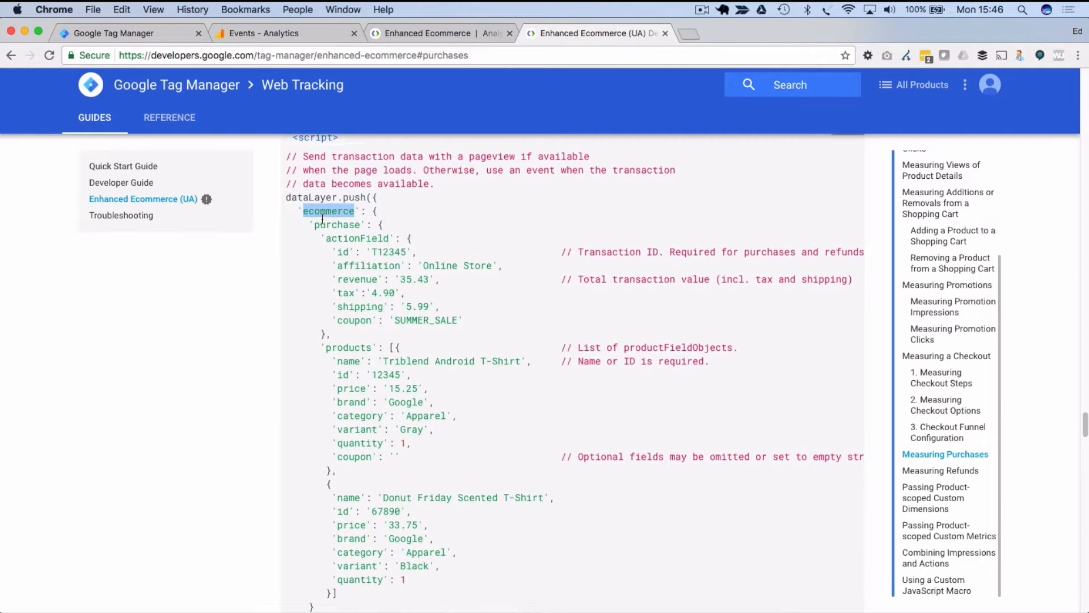
pyautogui.scroll(-3, 325, 229)
pyautogui.scroll(2, 326, 227)
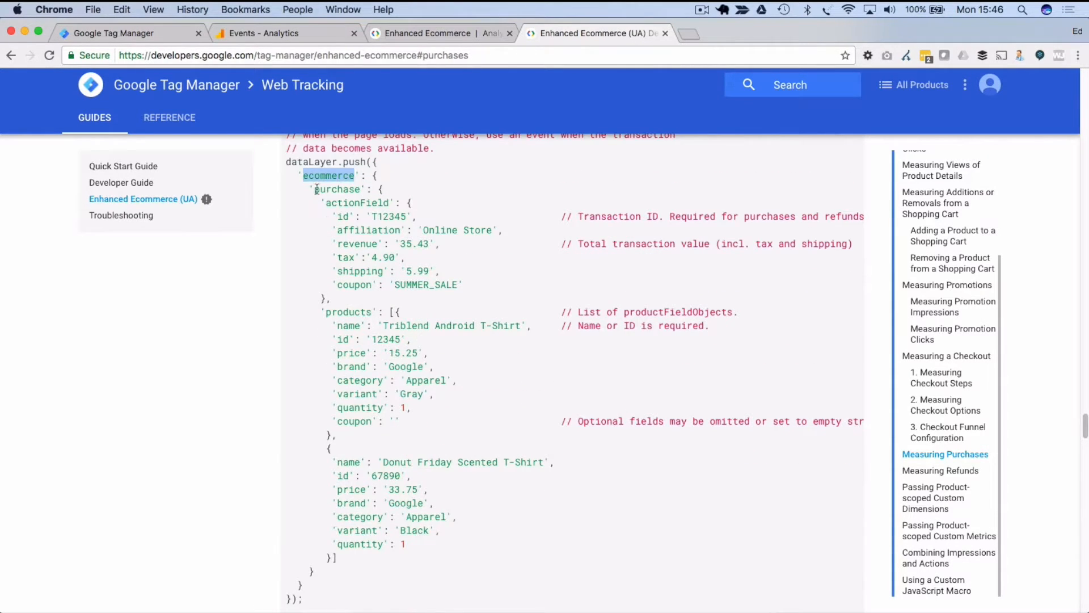
pyautogui.moveTo(298, 175); pyautogui.dragTo(434, 566)
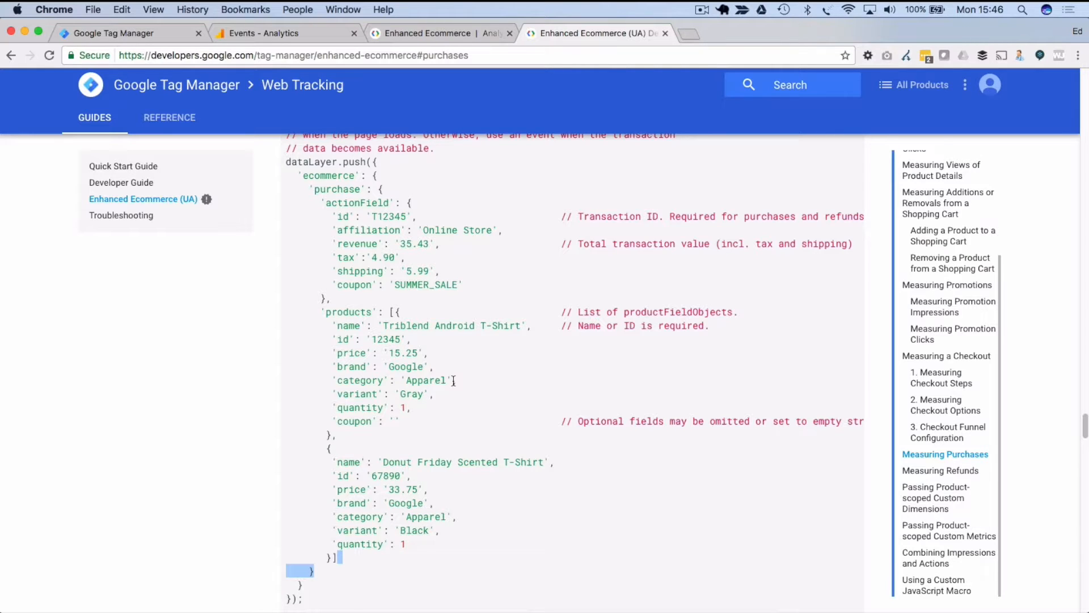
pyautogui.moveTo(323, 173); pyautogui.dragTo(414, 502)
pyautogui.click(414, 499)
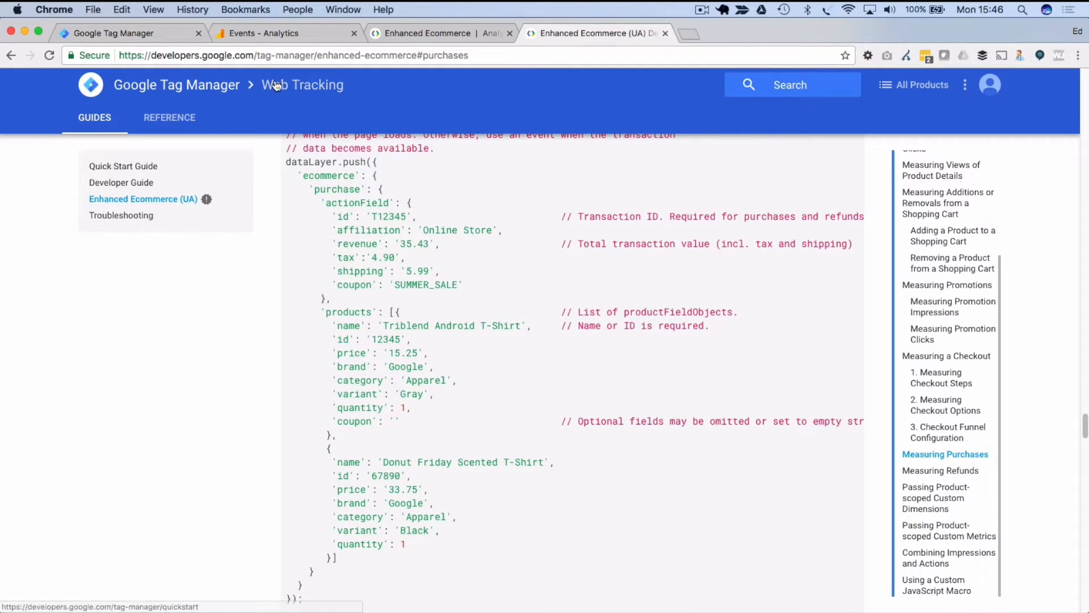
# Step: Enable Enhanced Ecommerce Features with Use Data Layer in the GA Base Tag in Google Tag Manager, and save the tag
pyautogui.click(130, 35)
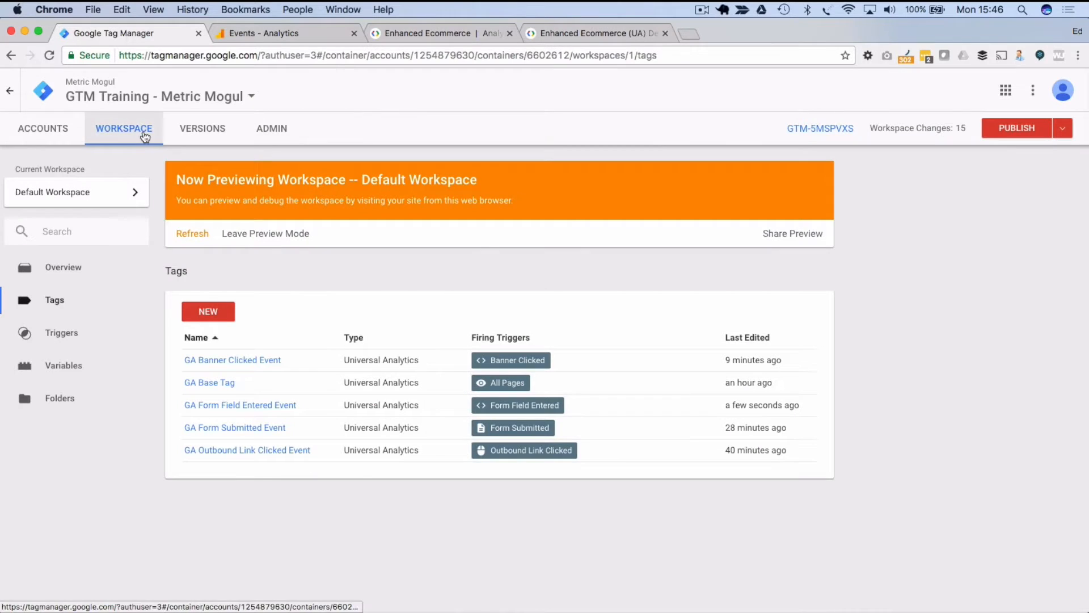
pyautogui.click(219, 384)
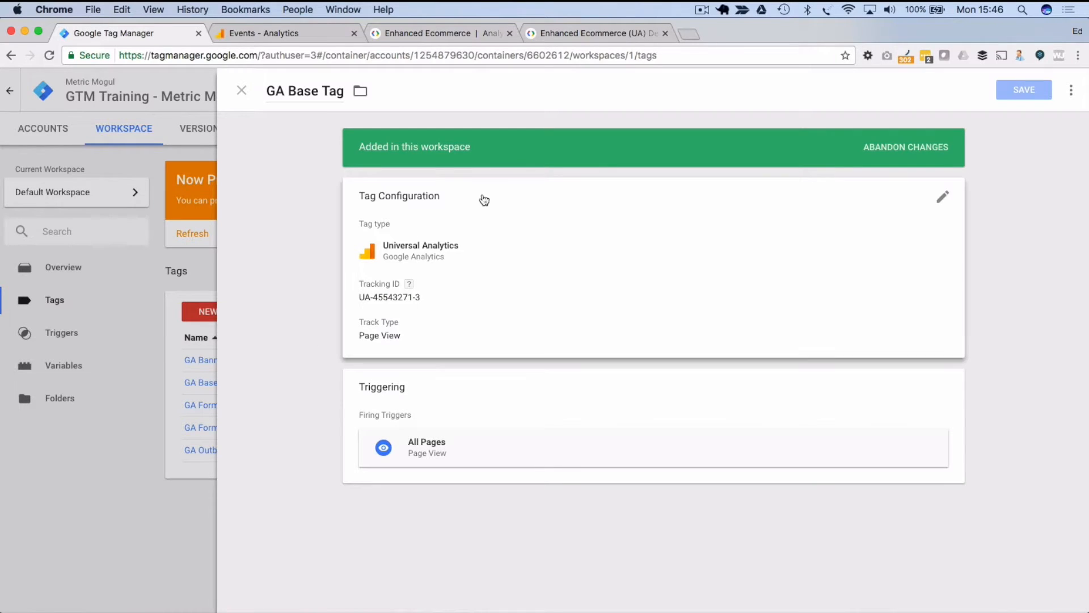
pyautogui.click(527, 305)
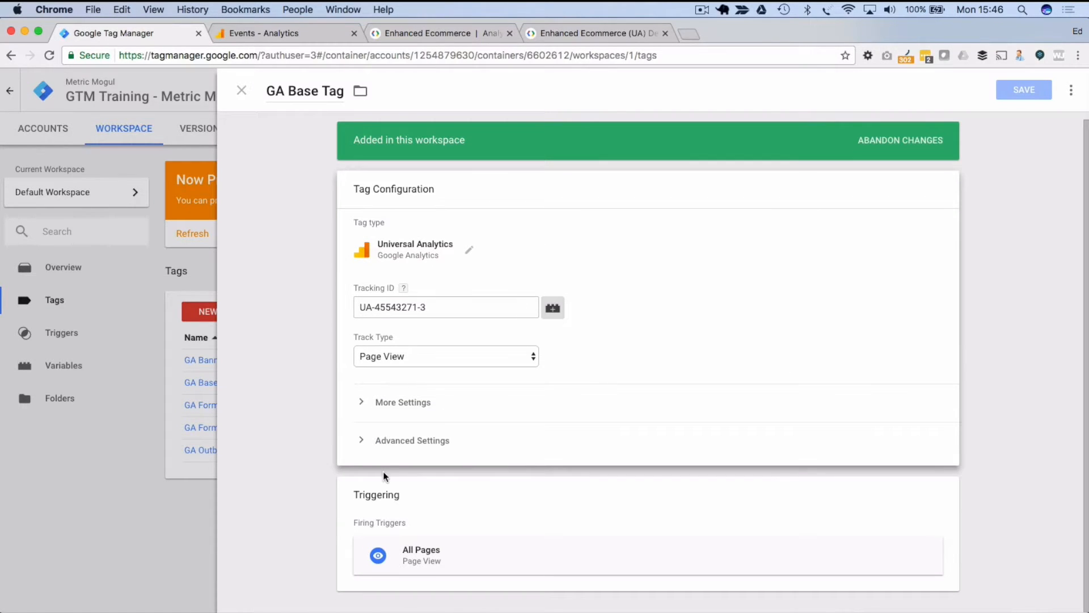
pyautogui.click(397, 441)
pyautogui.click(378, 409)
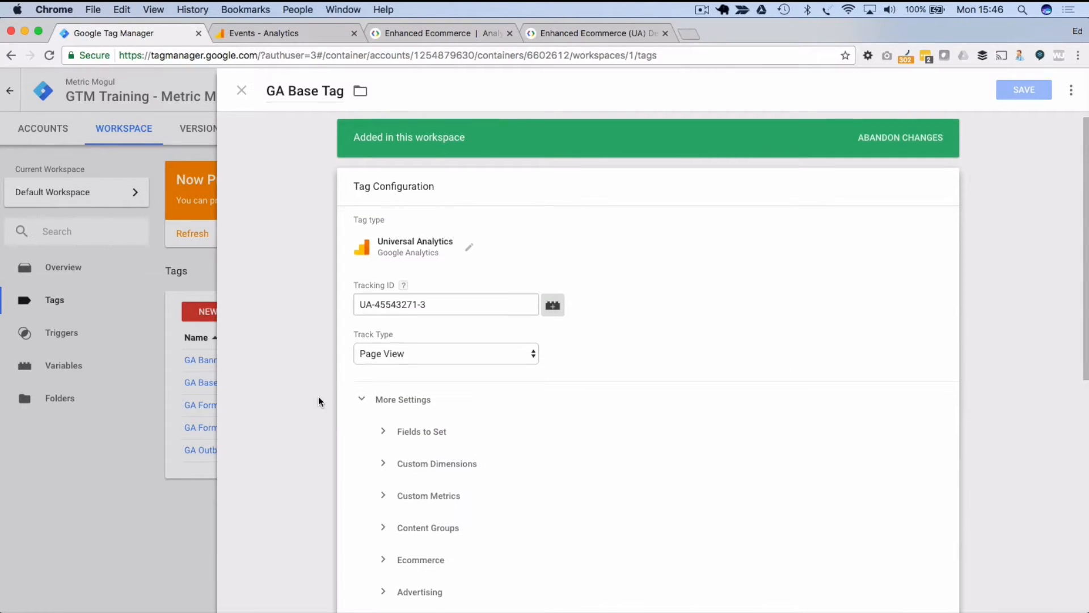
pyautogui.scroll(-3, 318, 397)
pyautogui.click(422, 429)
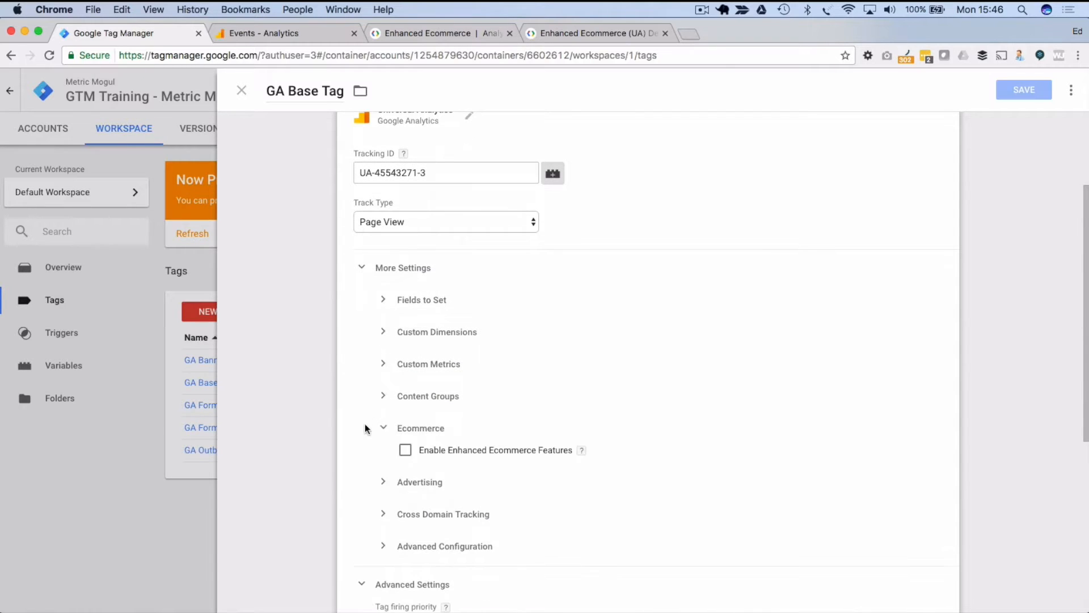
pyautogui.scroll(-1, 353, 432)
pyautogui.click(405, 429)
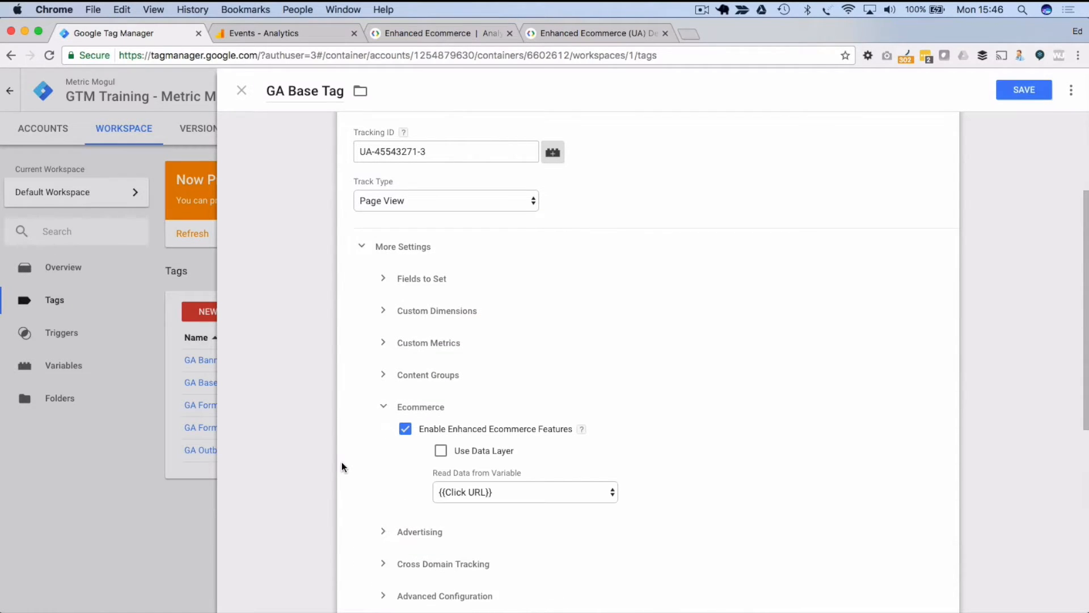
pyautogui.click(441, 452)
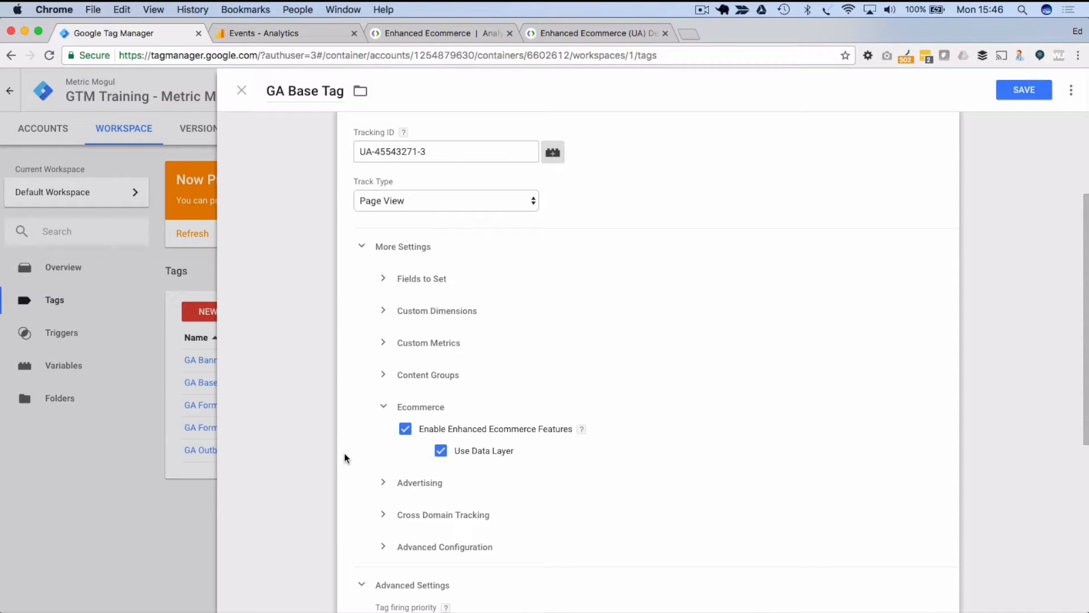
pyautogui.click(1019, 92)
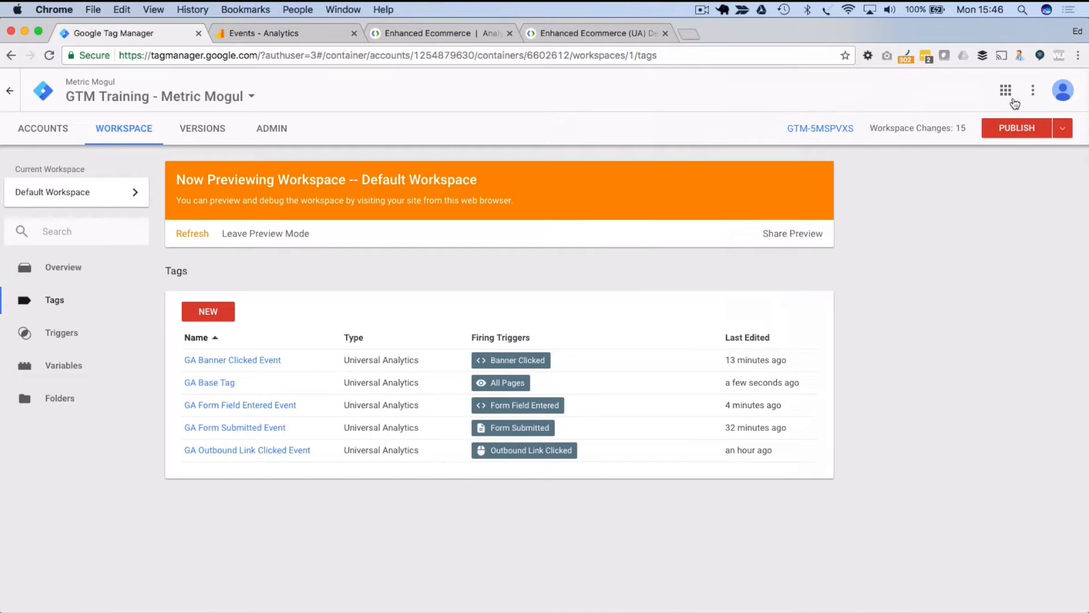
# Step: Review the dataLayer.push purchase code in the Tag Manager Enhanced Ecommerce guide, including its revenue value
pyautogui.click(601, 37)
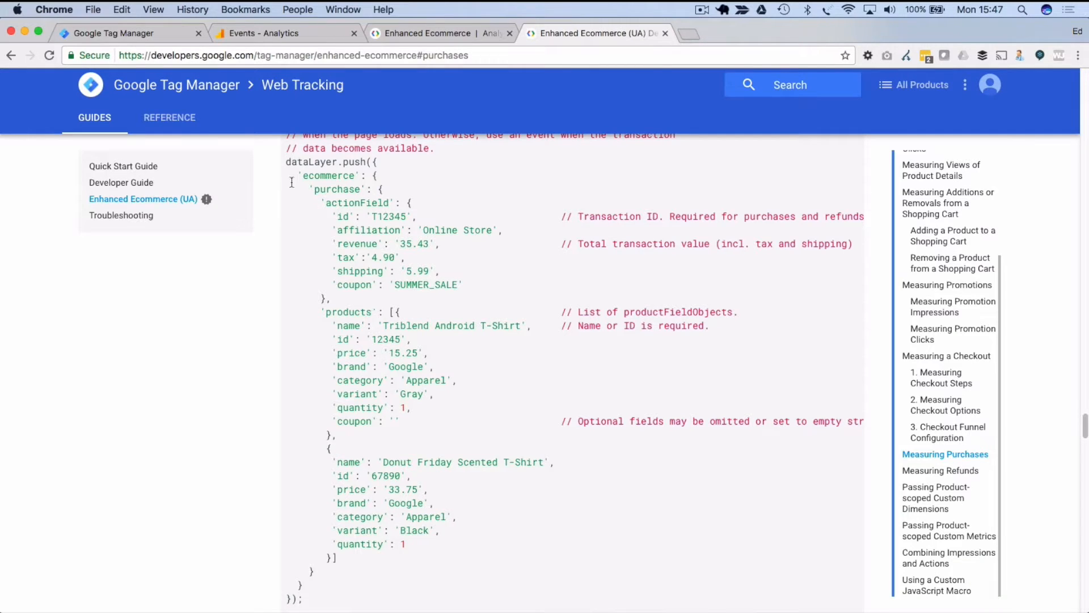
pyautogui.moveTo(286, 162); pyautogui.dragTo(444, 549)
pyautogui.click(425, 551)
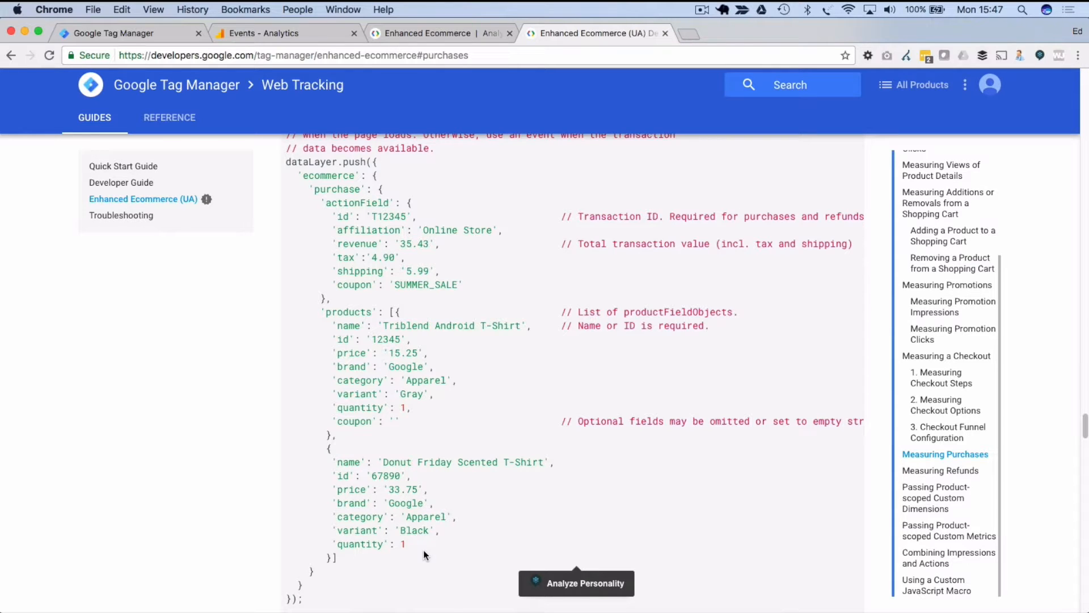
pyautogui.moveTo(399, 244); pyautogui.dragTo(428, 244)
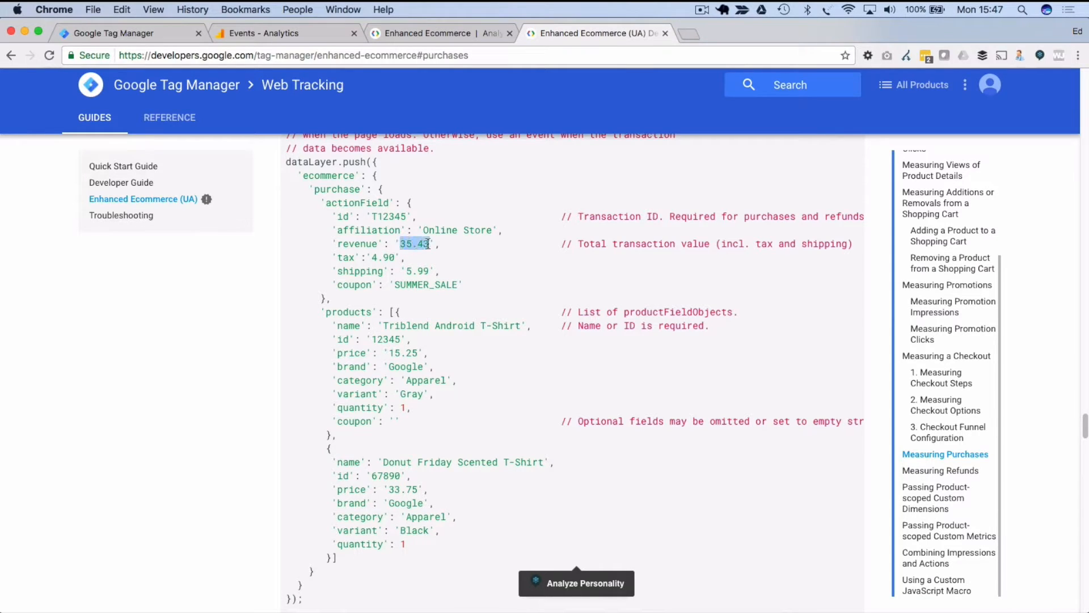
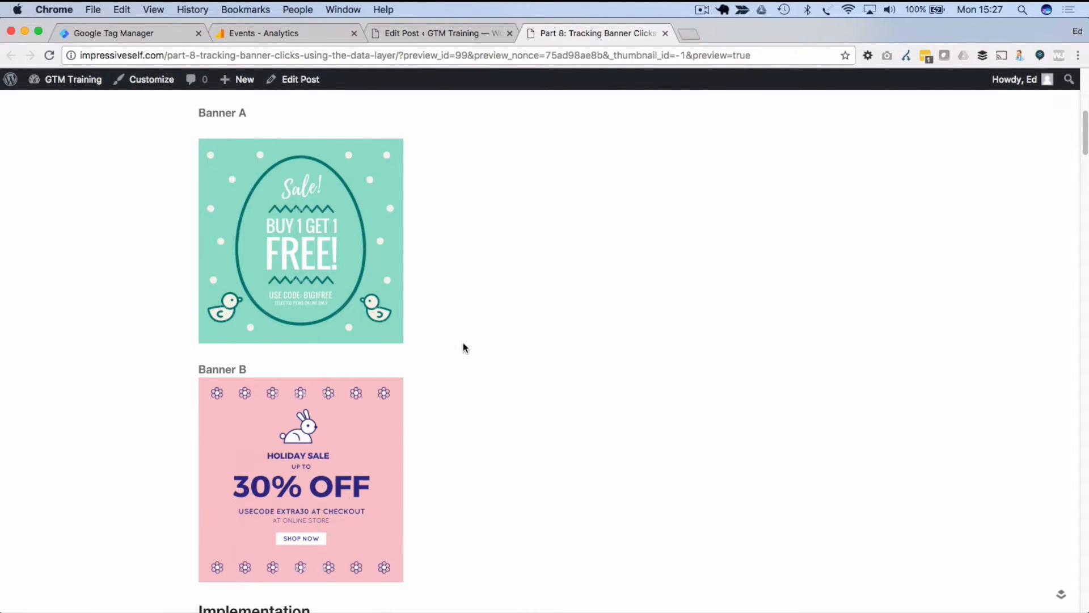
# Step: Show the Part 8 post's HTML source in the WordPress editor and examine the banner click script at its end
pyautogui.click(398, 34)
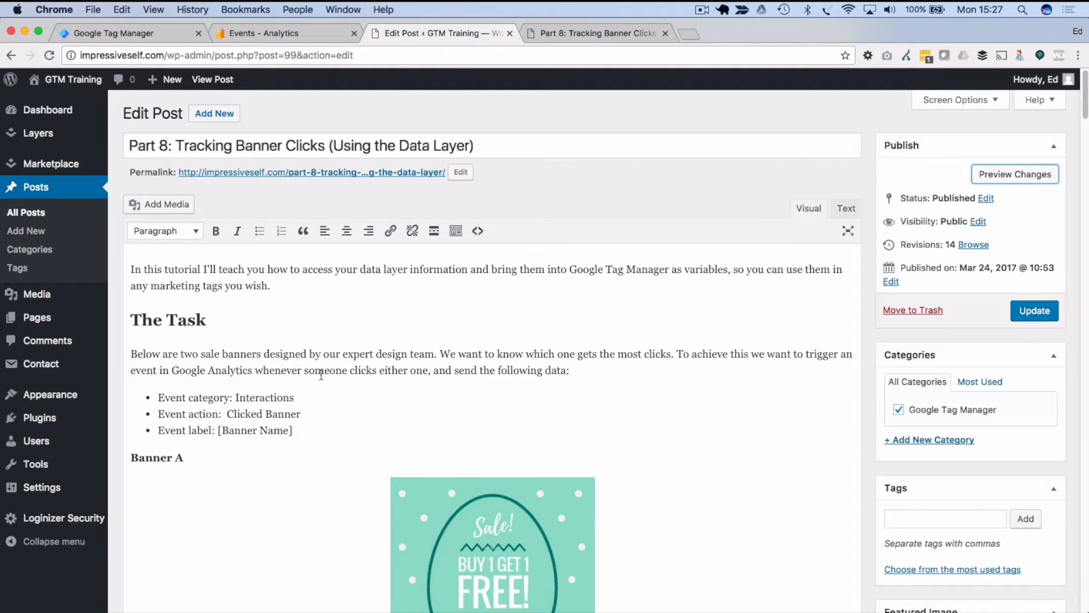
pyautogui.scroll(-5, 321, 375)
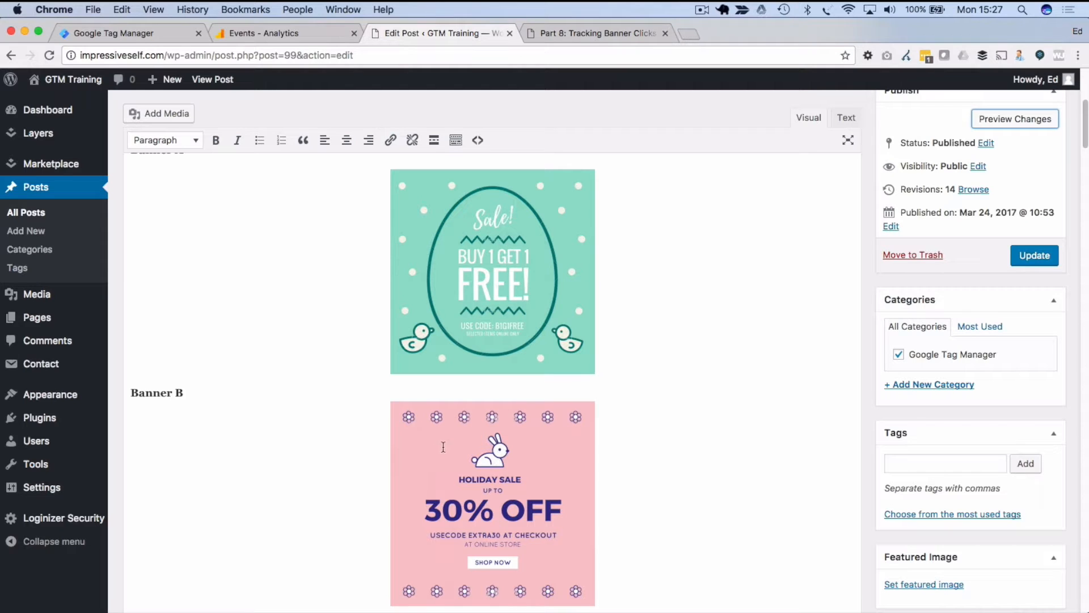
pyautogui.click(839, 122)
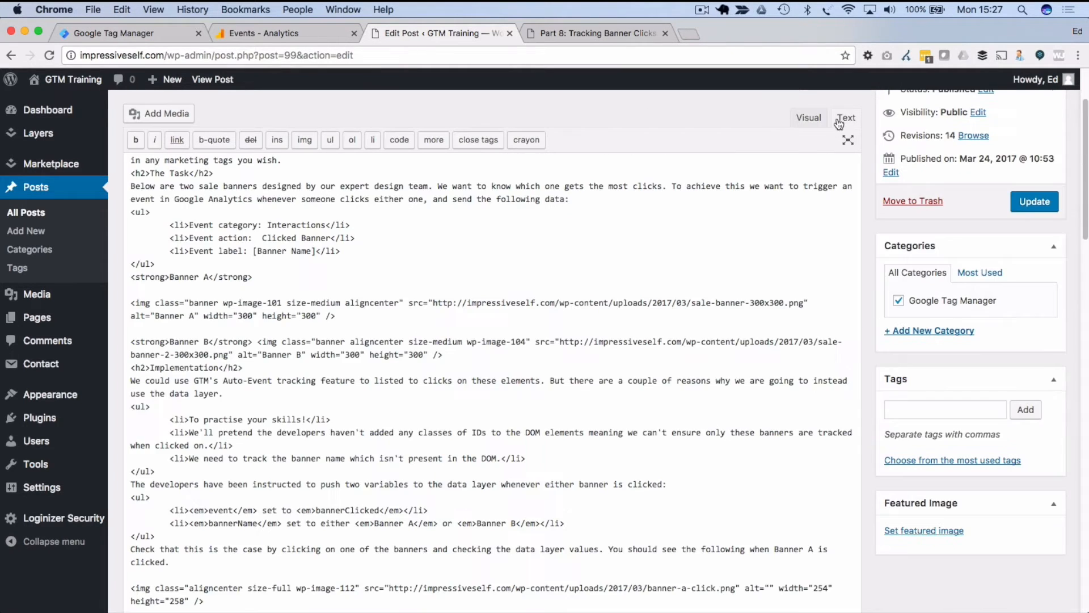
pyautogui.scroll(-15, 531, 309)
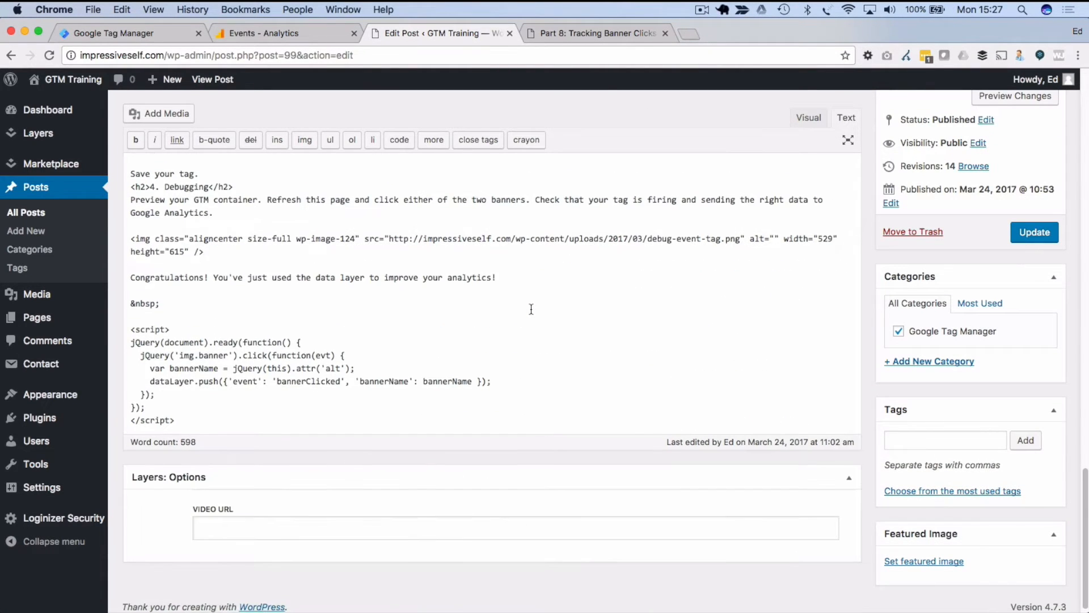
pyautogui.scroll(-1, 531, 309)
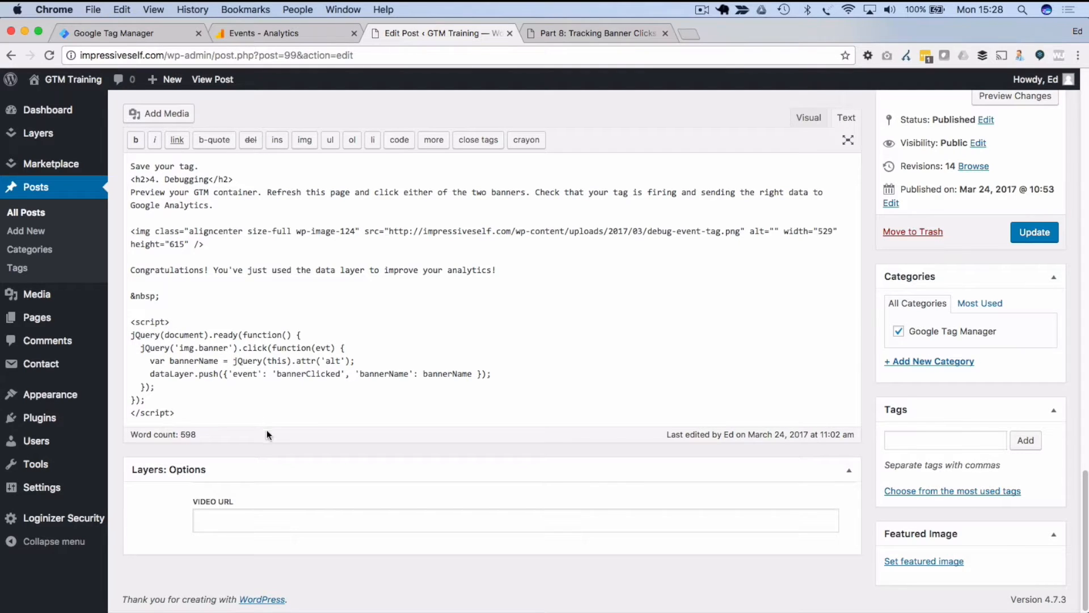
pyautogui.moveTo(131, 322); pyautogui.dragTo(206, 414)
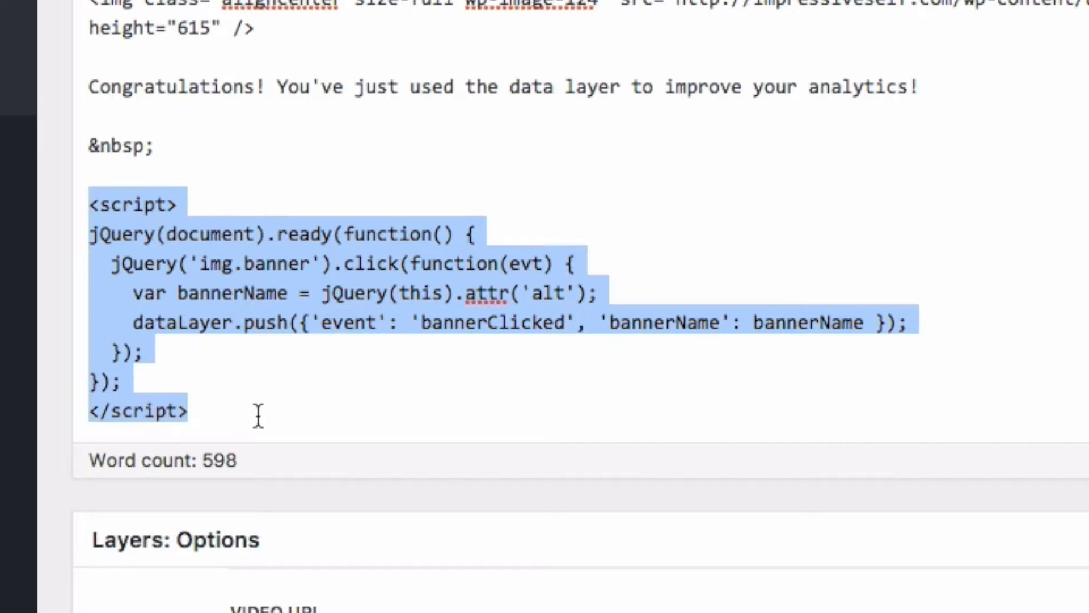
pyautogui.click(256, 408)
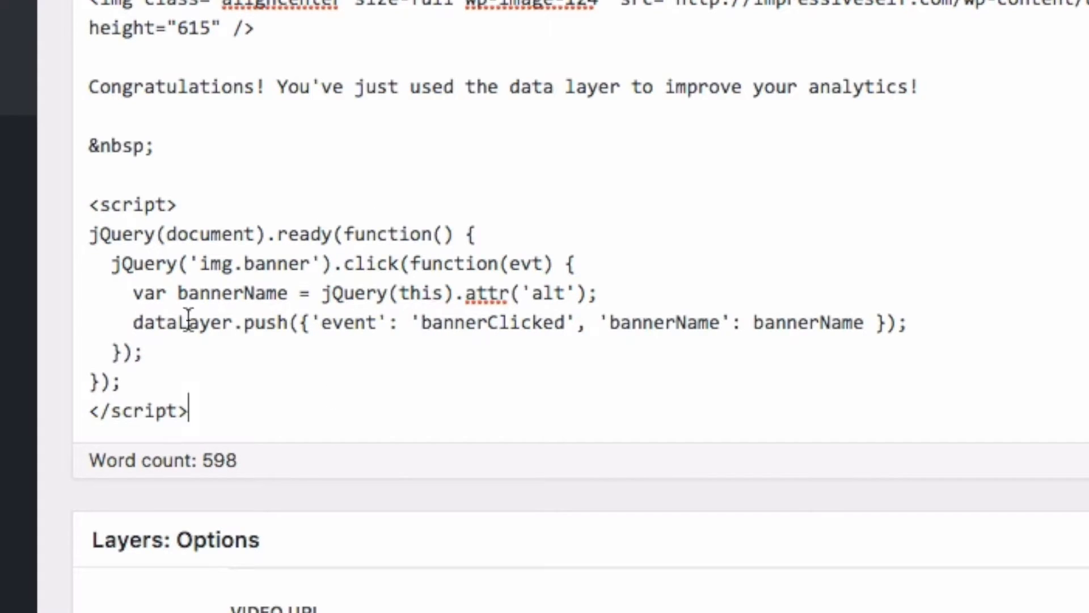
# Step: Examine the script's dataLayer.push line, including its event key, bannerClicked value and bannerName variable
pyautogui.moveTo(133, 322); pyautogui.dragTo(952, 317)
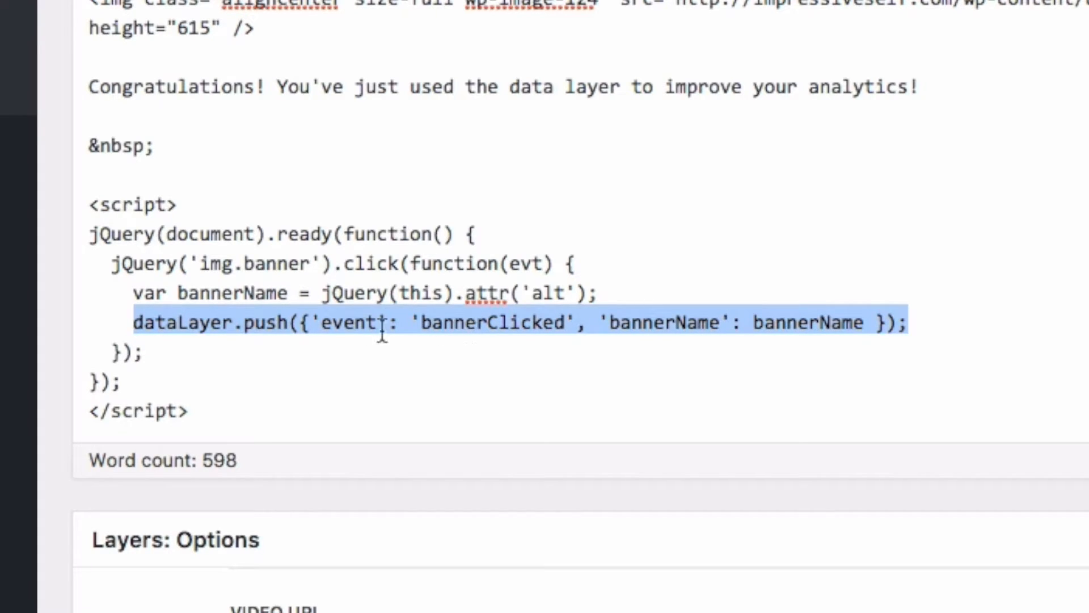
pyautogui.doubleClick(342, 323)
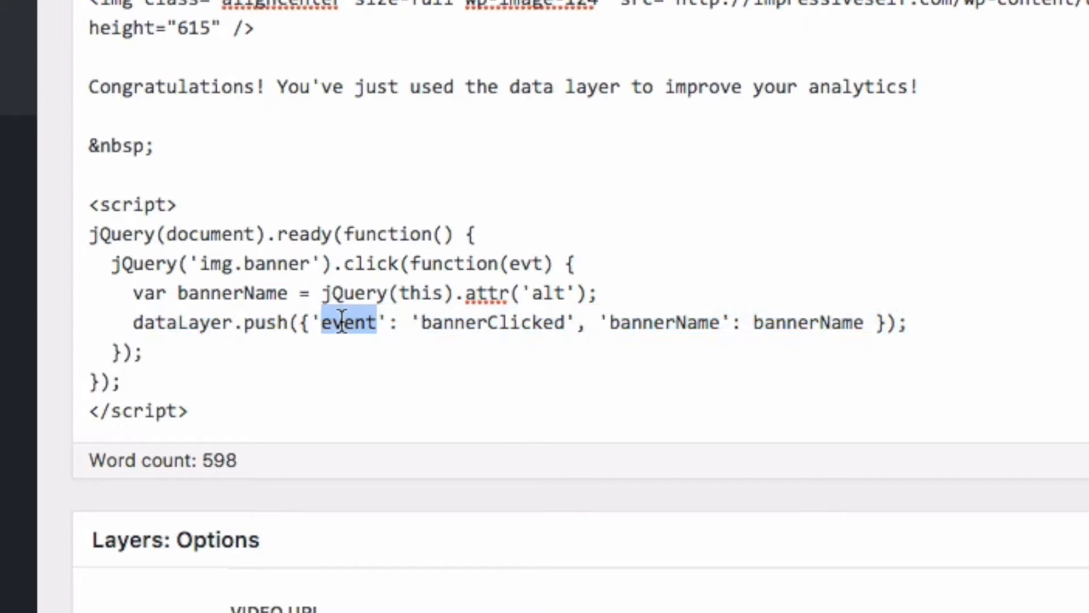
pyautogui.doubleClick(498, 317)
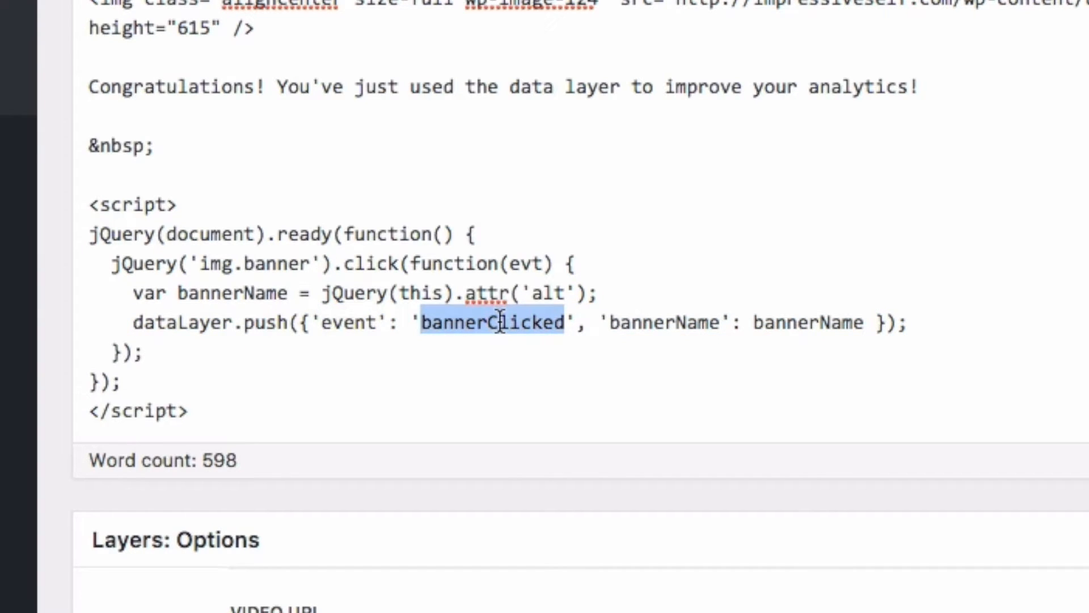
pyautogui.doubleClick(664, 318)
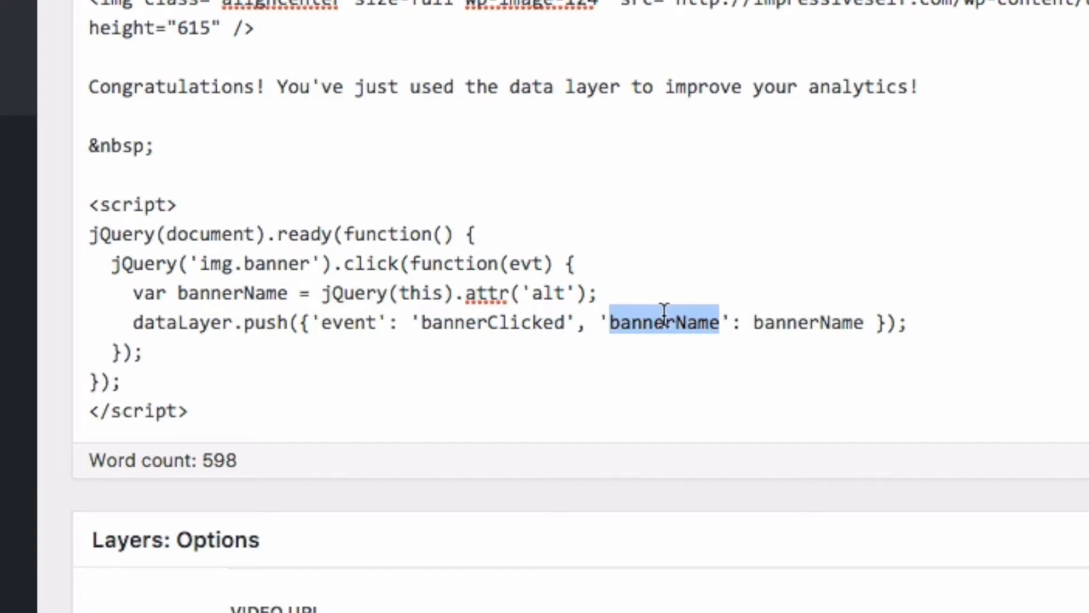
pyautogui.doubleClick(802, 317)
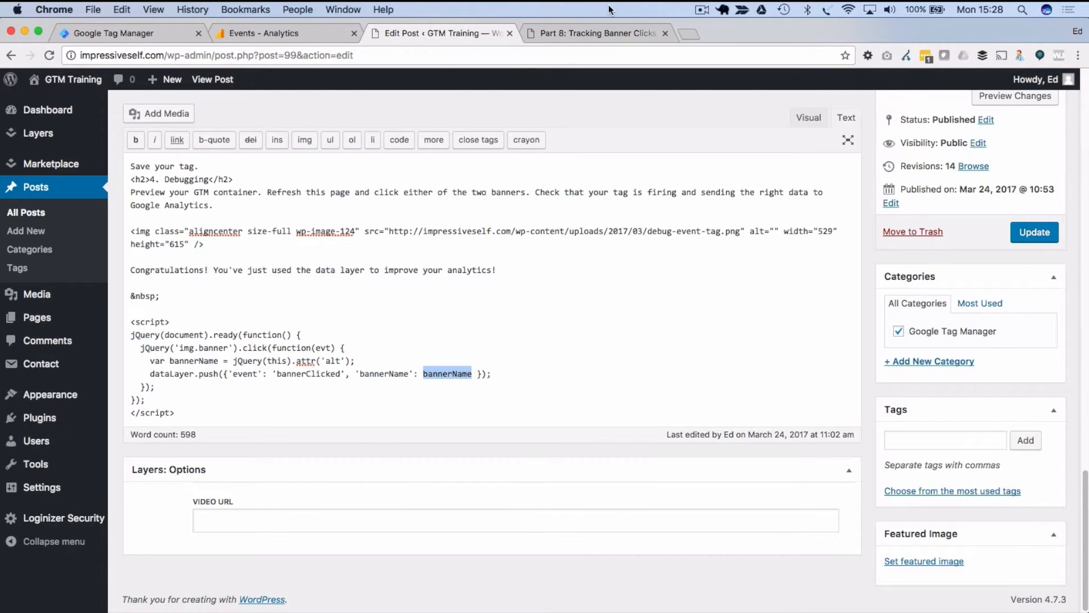
# Step: Start preview and debug mode for the GTM Training container in Google Tag Manager, and reload the Part 8 banner page
pyautogui.click(594, 32)
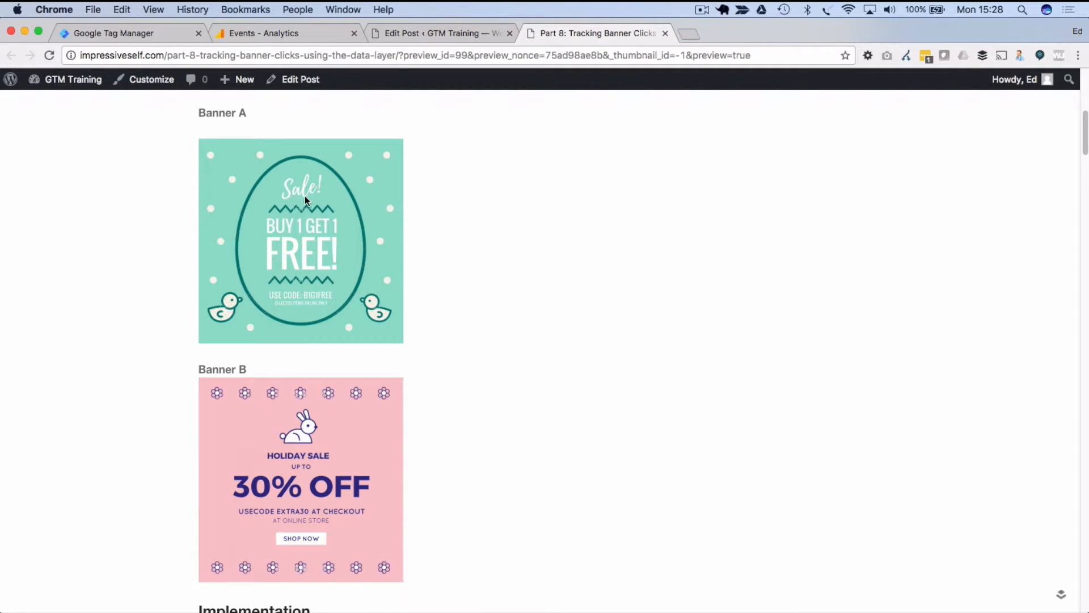
pyautogui.click(152, 33)
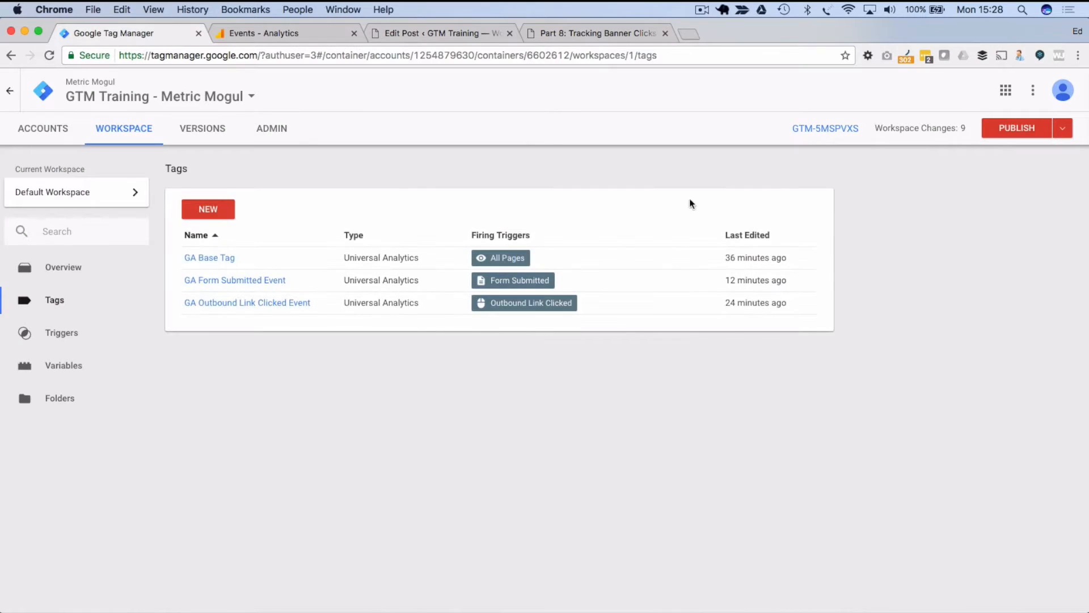
pyautogui.click(1062, 128)
pyautogui.click(1005, 244)
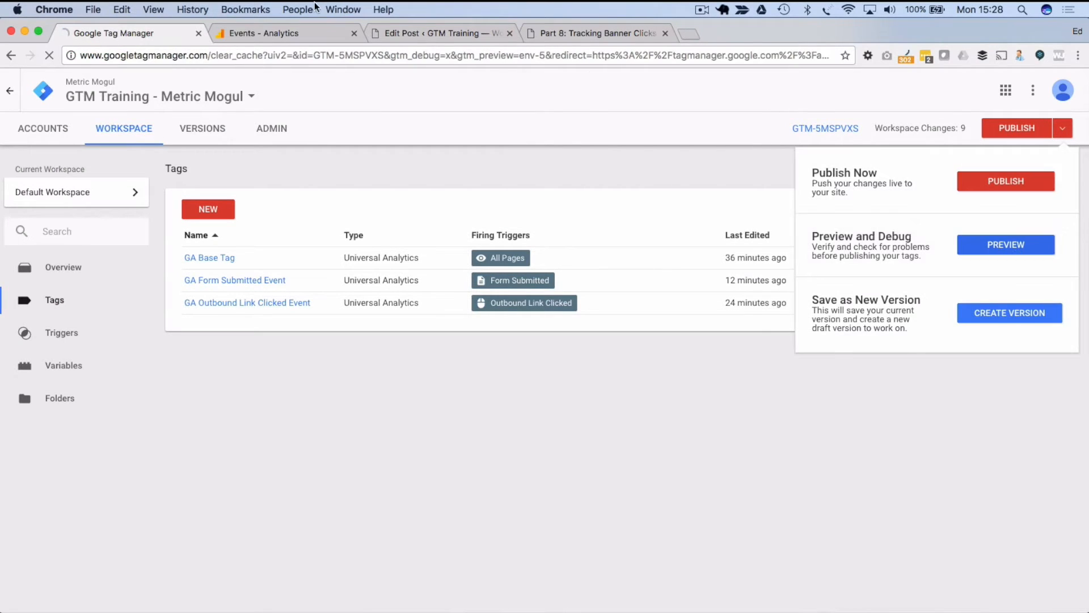
pyautogui.click(584, 32)
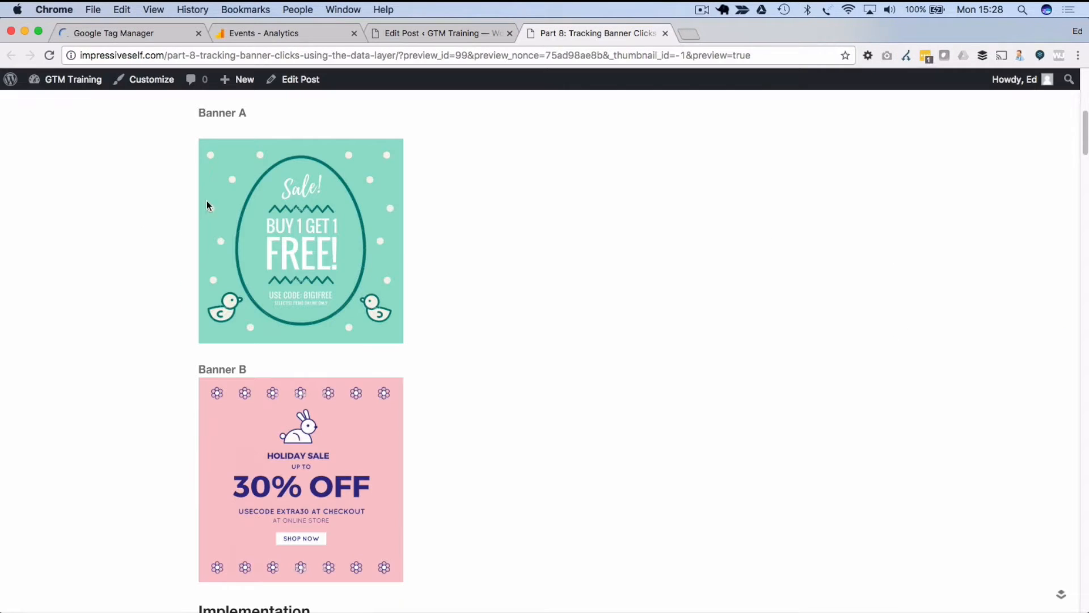
pyautogui.click(50, 56)
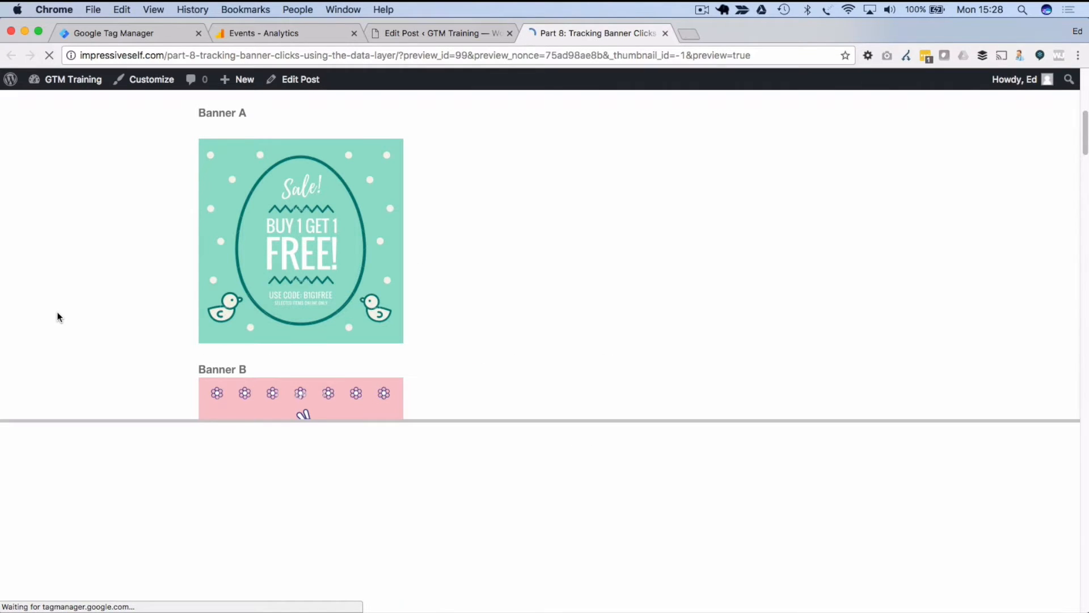
# Step: Enlarge the debug pane and review its data layer summary, from the page load events to the current values
pyautogui.moveTo(125, 418); pyautogui.dragTo(141, 457)
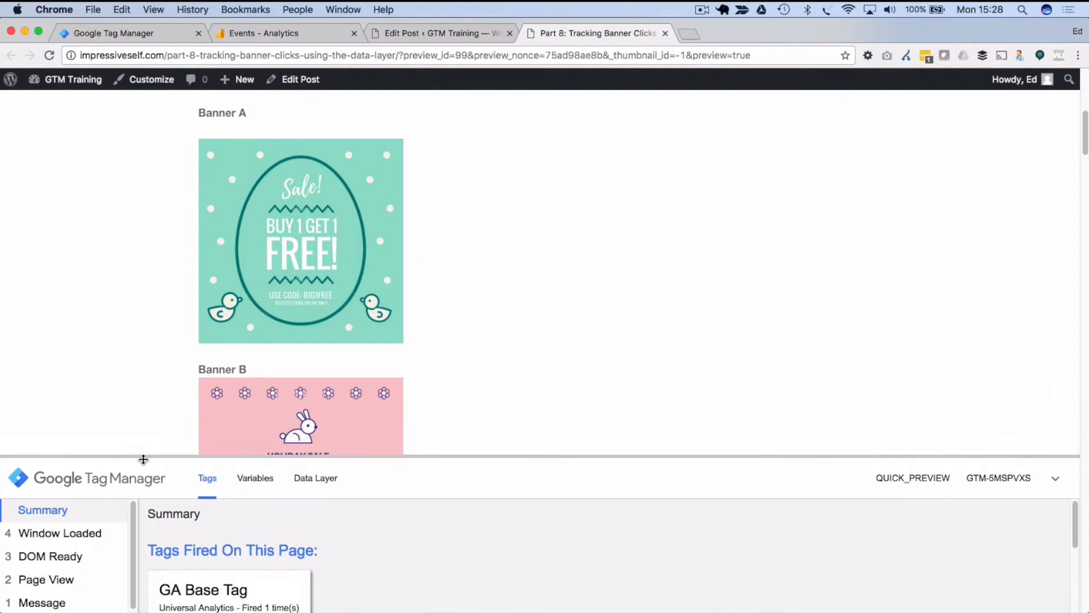
pyautogui.click(315, 479)
pyautogui.moveTo(322, 455); pyautogui.dragTo(318, 309)
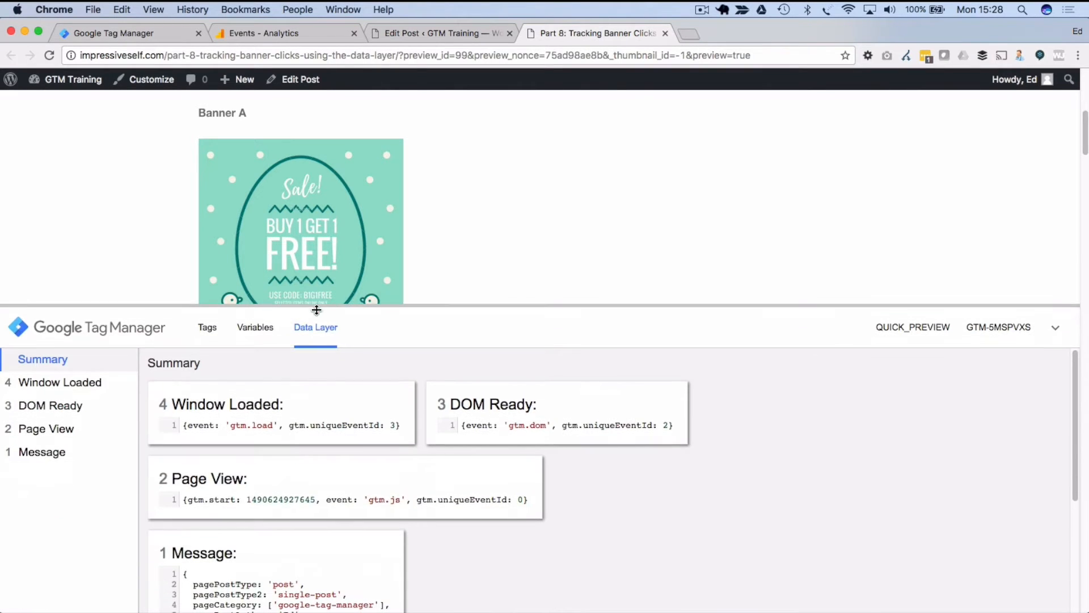
pyautogui.scroll(-3, 334, 461)
pyautogui.scroll(1, 335, 461)
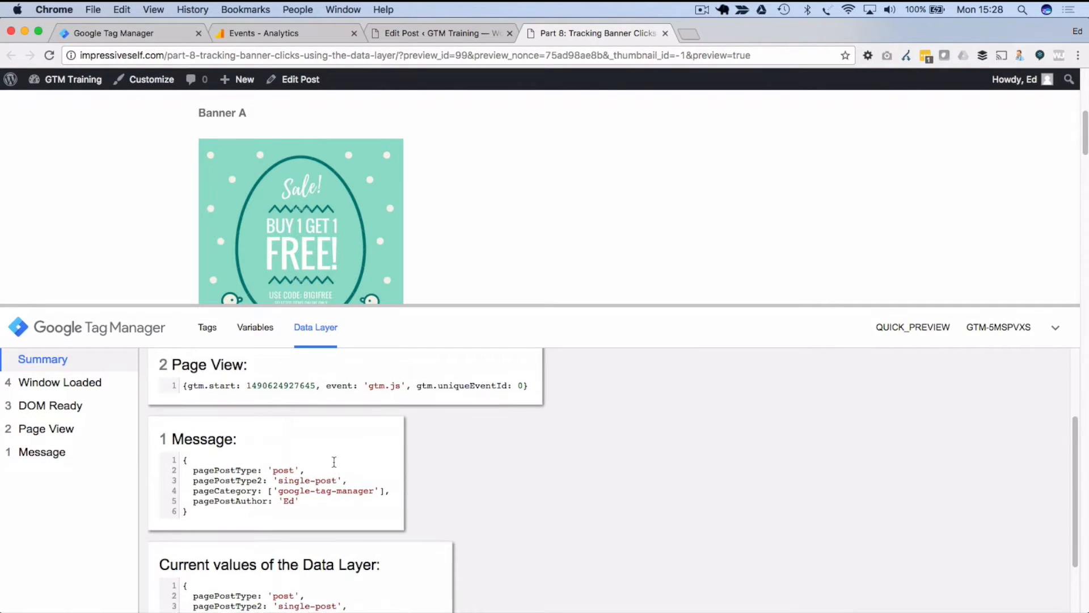
pyautogui.scroll(-3, 331, 462)
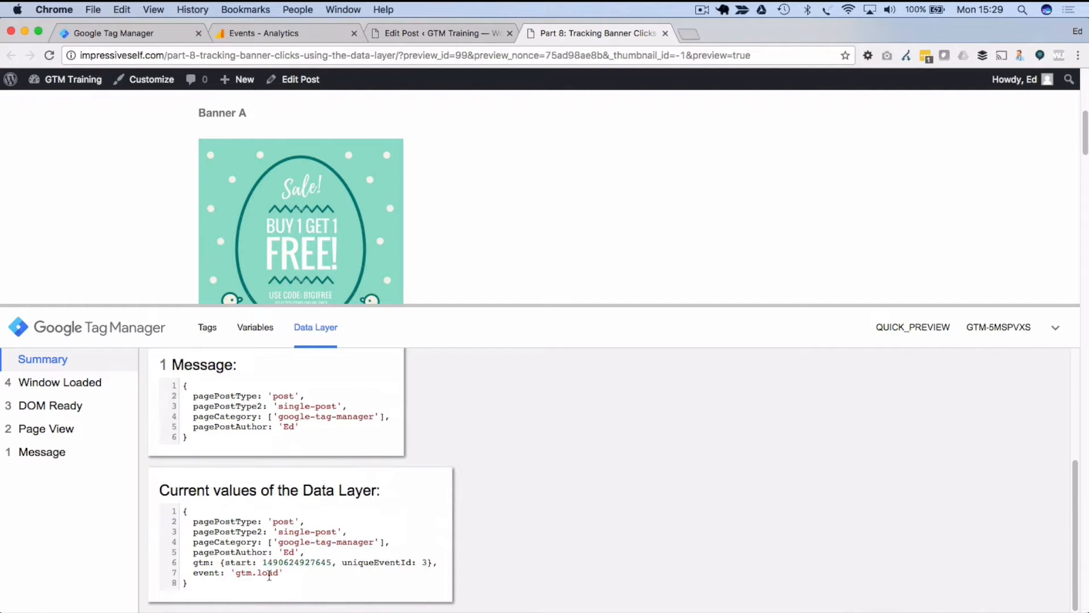
pyautogui.scroll(-1, 113, 192)
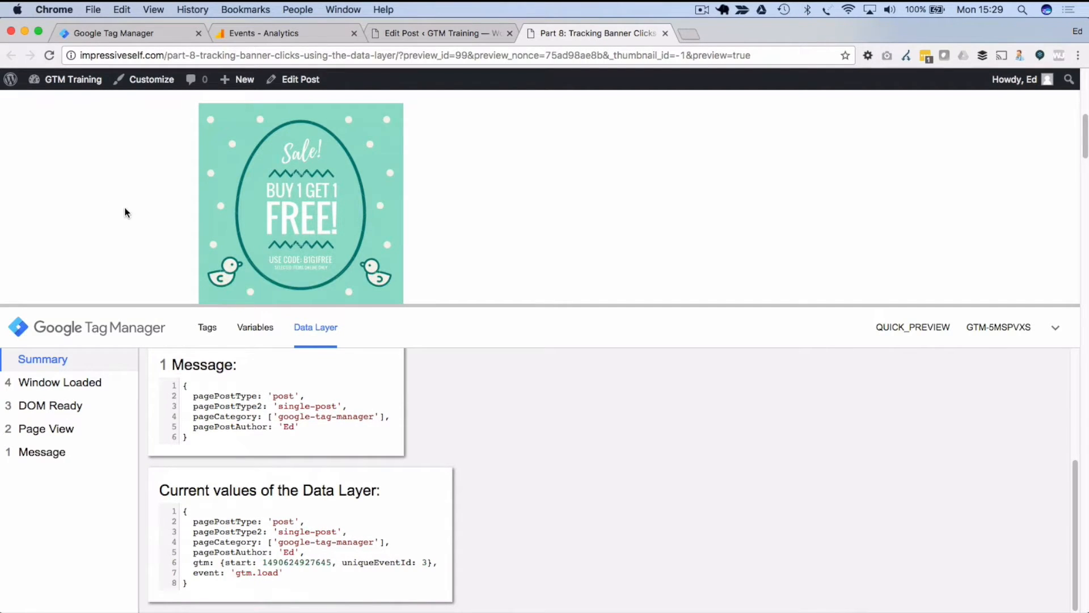
# Step: Trigger a click on Banner A and check the event and bannerName in the current data layer values
pyautogui.scroll(-3, 214, 143)
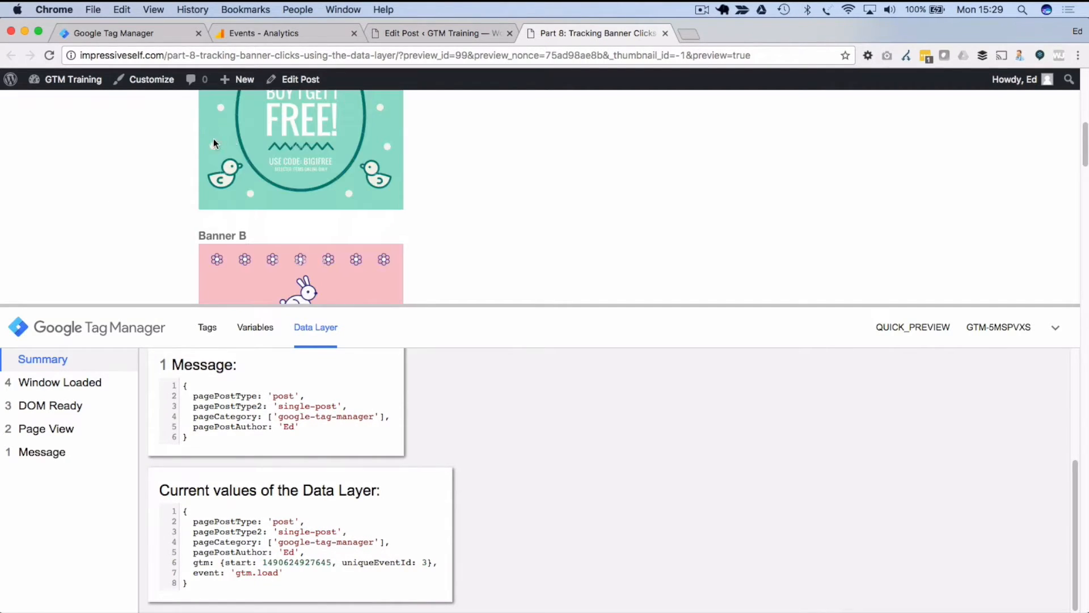
pyautogui.click(307, 152)
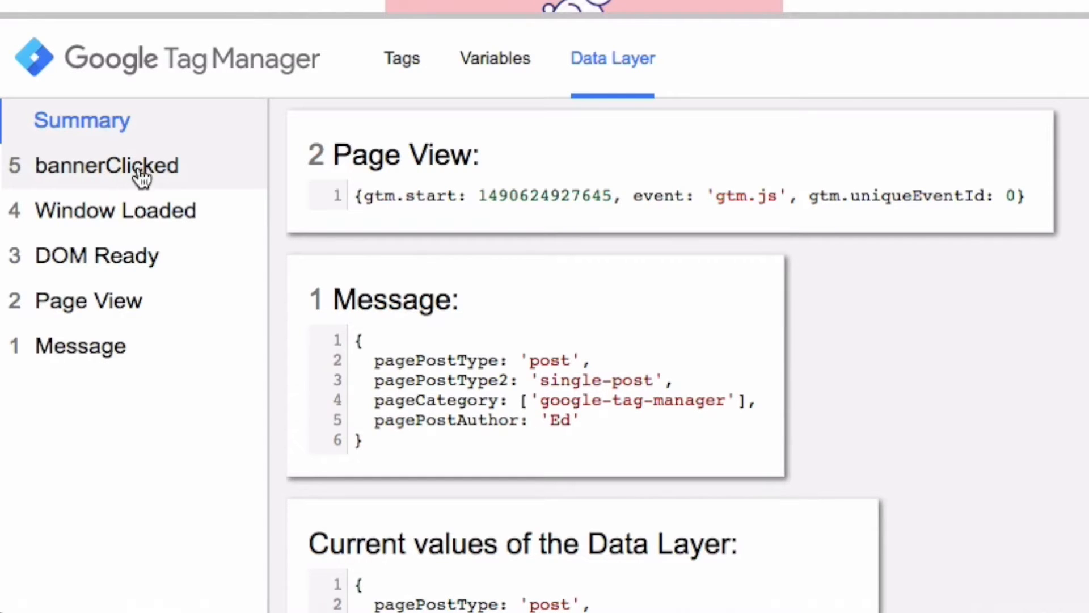
pyautogui.scroll(-3, 440, 280)
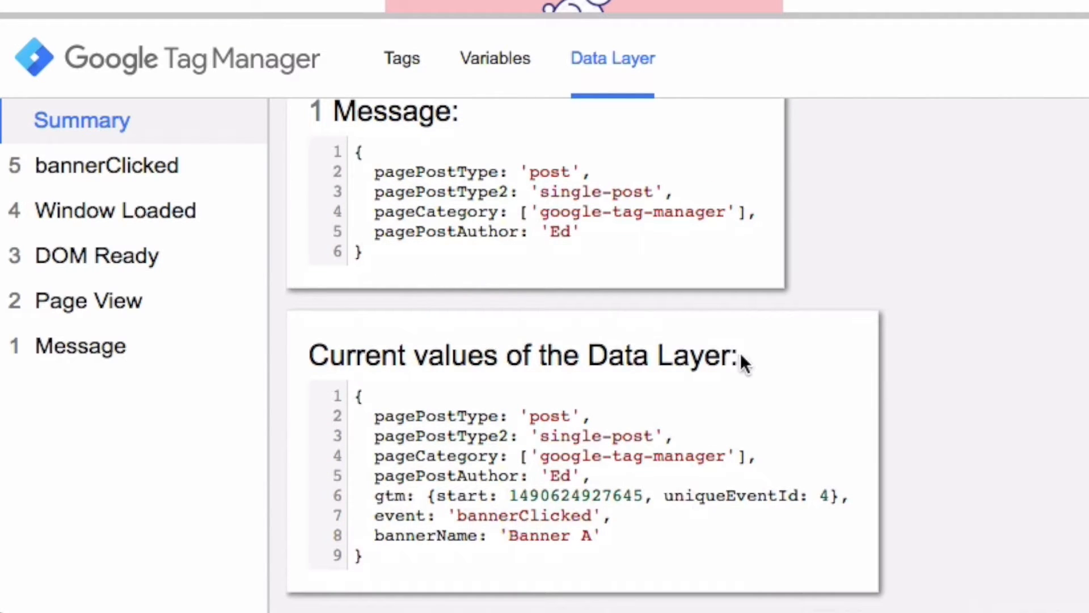
pyautogui.moveTo(378, 514); pyautogui.dragTo(413, 511)
pyautogui.moveTo(492, 513); pyautogui.dragTo(581, 514)
pyautogui.moveTo(387, 534); pyautogui.dragTo(591, 536)
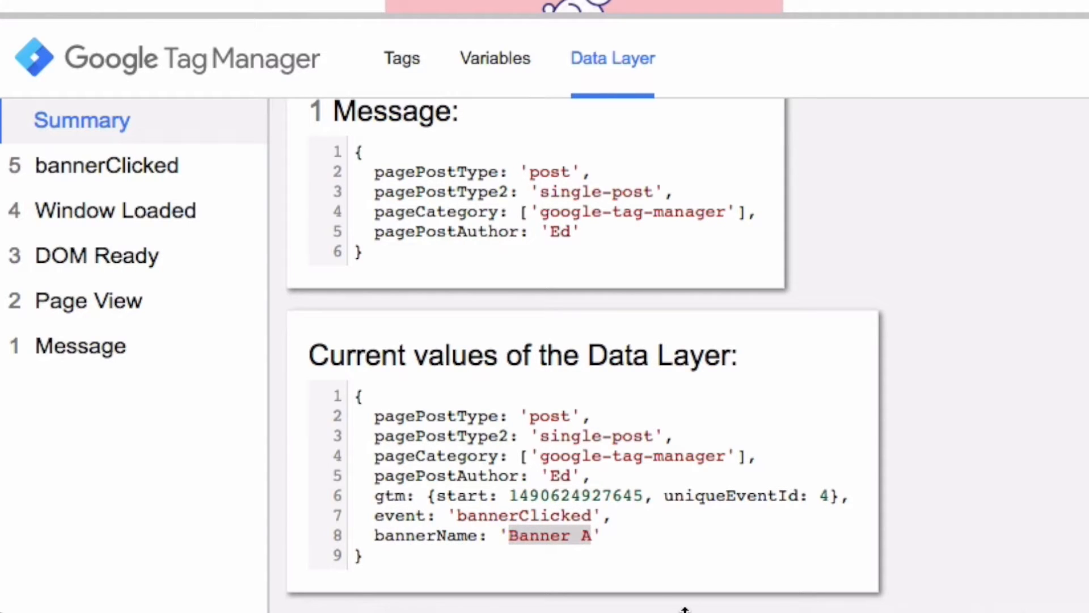
# Step: Trigger a click on Banner B and check the event and bannerName in the current data layer values
pyautogui.scroll(-3, 457, 242)
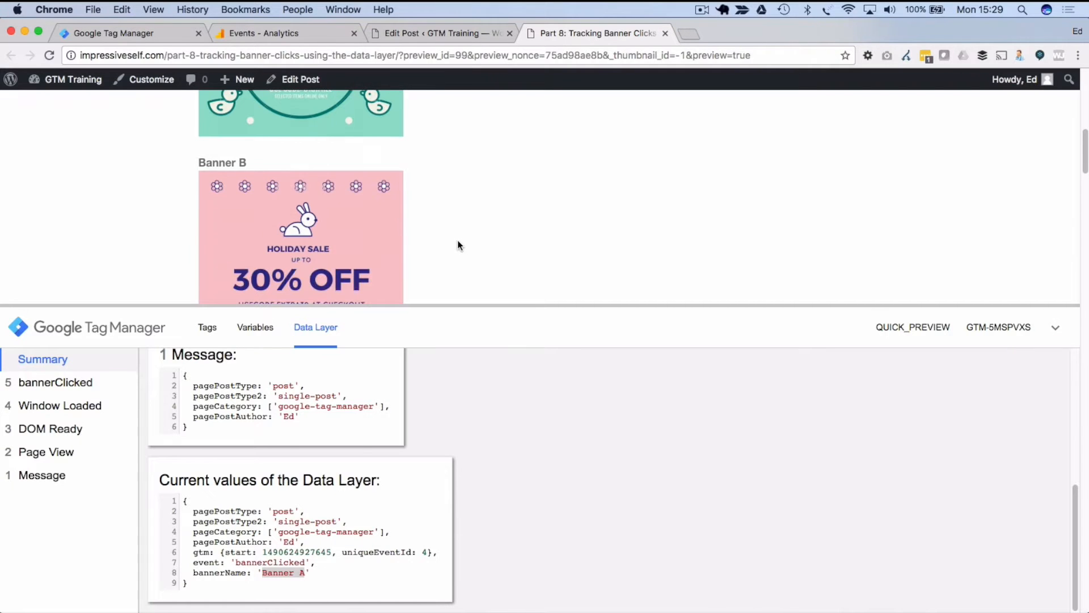
pyautogui.click(315, 222)
pyautogui.scroll(-3, 226, 408)
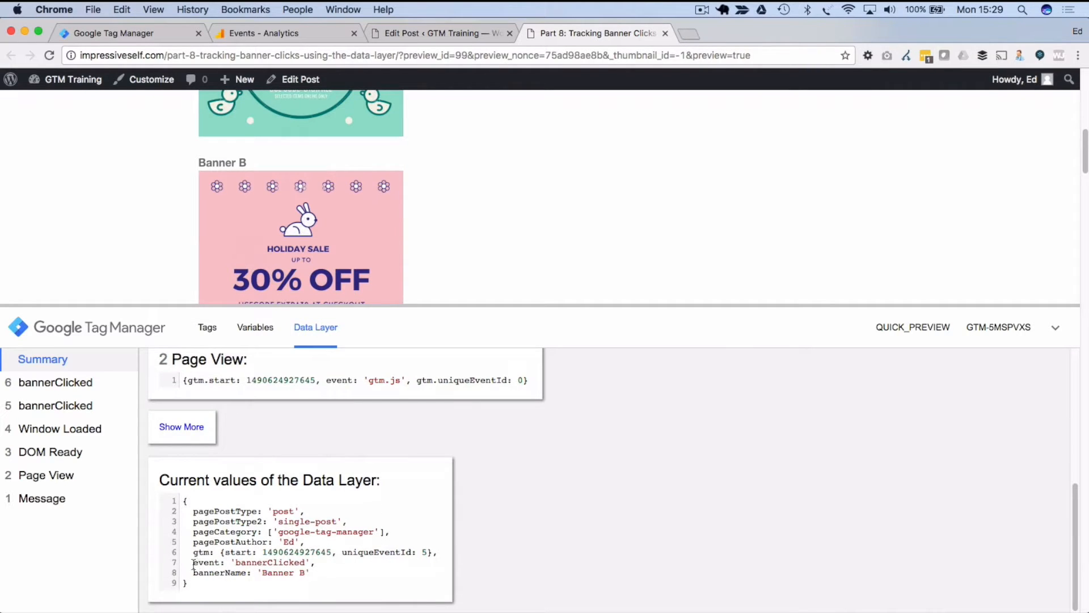
pyautogui.moveTo(193, 562); pyautogui.dragTo(225, 562)
pyautogui.moveTo(364, 539); pyautogui.dragTo(584, 539)
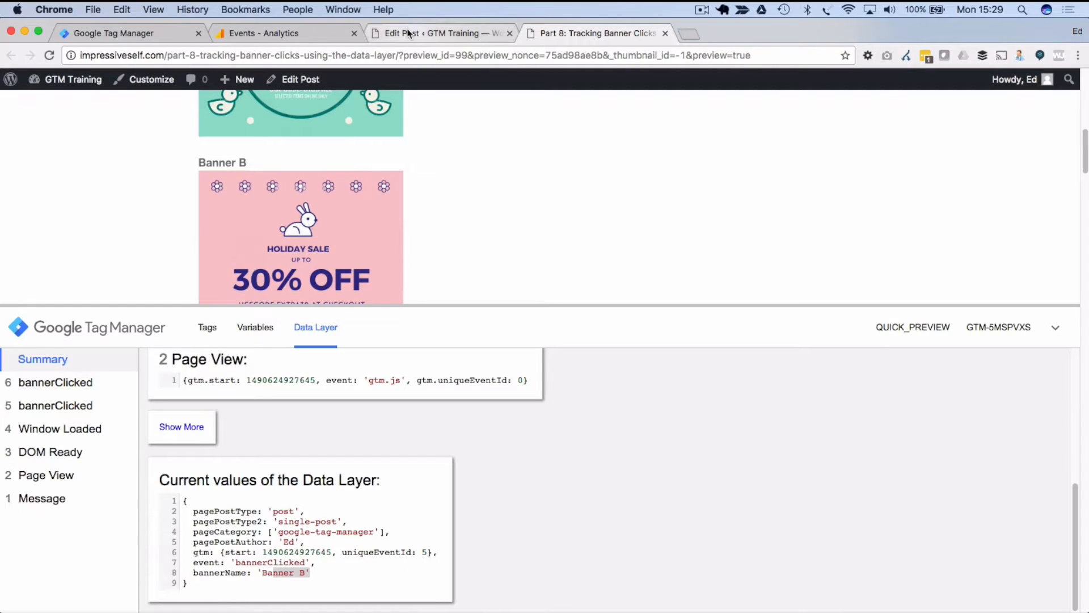
# Step: Review the dataLayer.push line in the post's HTML source against the tested banner clicks
pyautogui.click(431, 33)
pyautogui.click(268, 385)
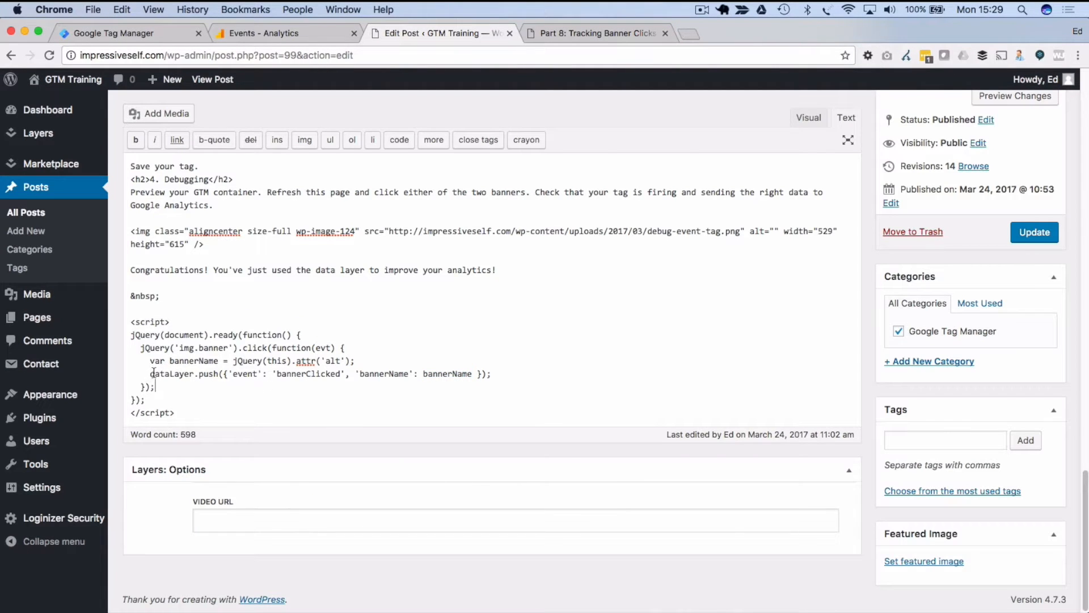
pyautogui.moveTo(150, 373); pyautogui.dragTo(315, 370)
pyautogui.moveTo(510, 368); pyautogui.dragTo(894, 369)
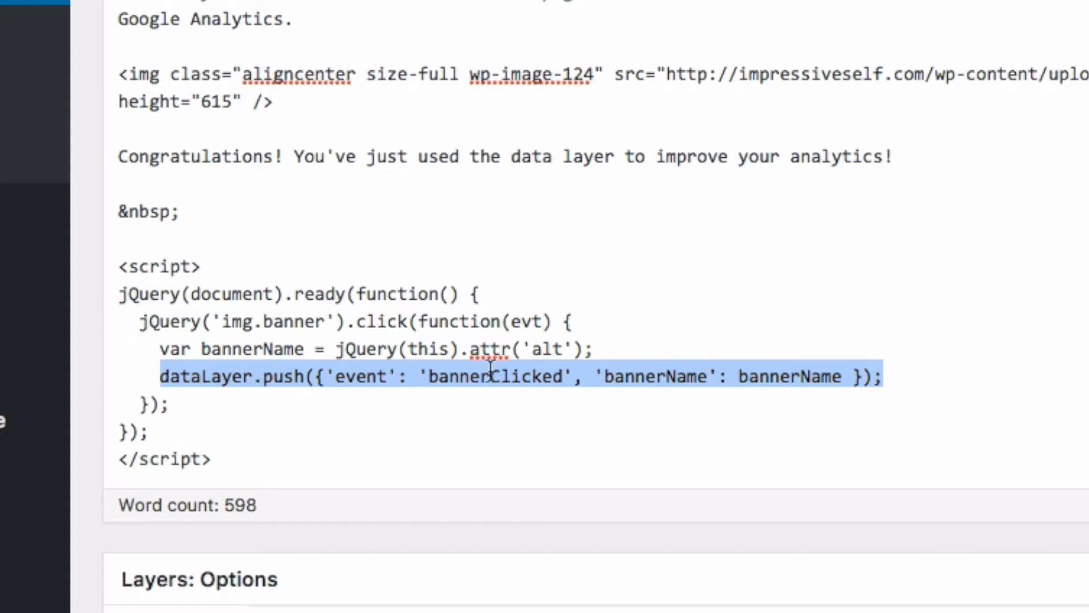
pyautogui.click(802, 372)
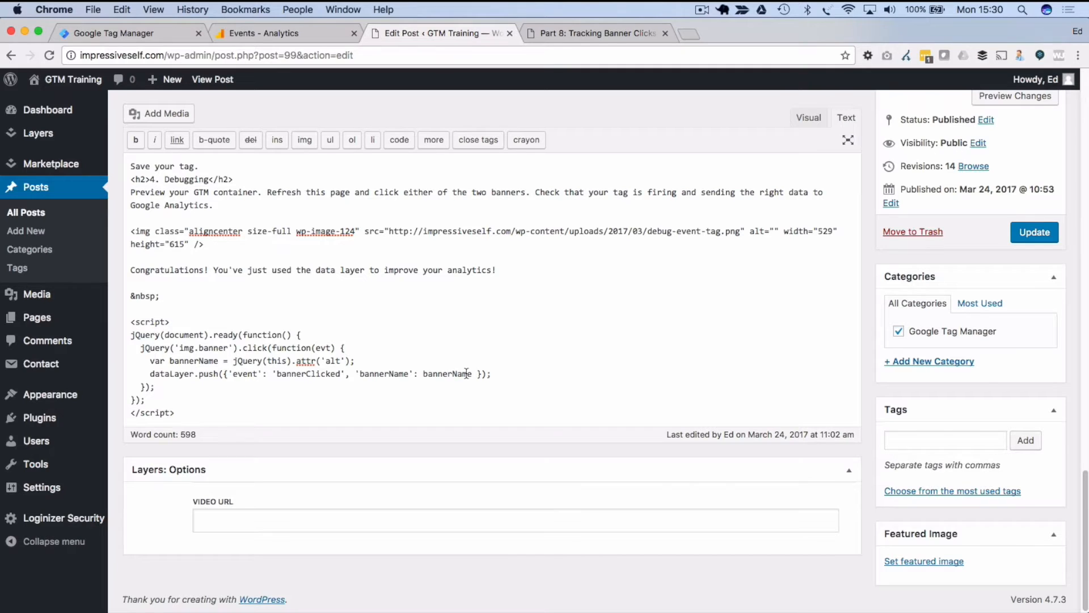
# Step: Copy the complete dataLayer.push line from the banner click script
pyautogui.click(151, 374)
pyautogui.moveTo(152, 374); pyautogui.dragTo(509, 375)
pyautogui.press('super+c')
# Step: Open the browser console on the Part 8 preview page and paste in the copied dataLayer.push line
pyautogui.press('super+alt+Right')
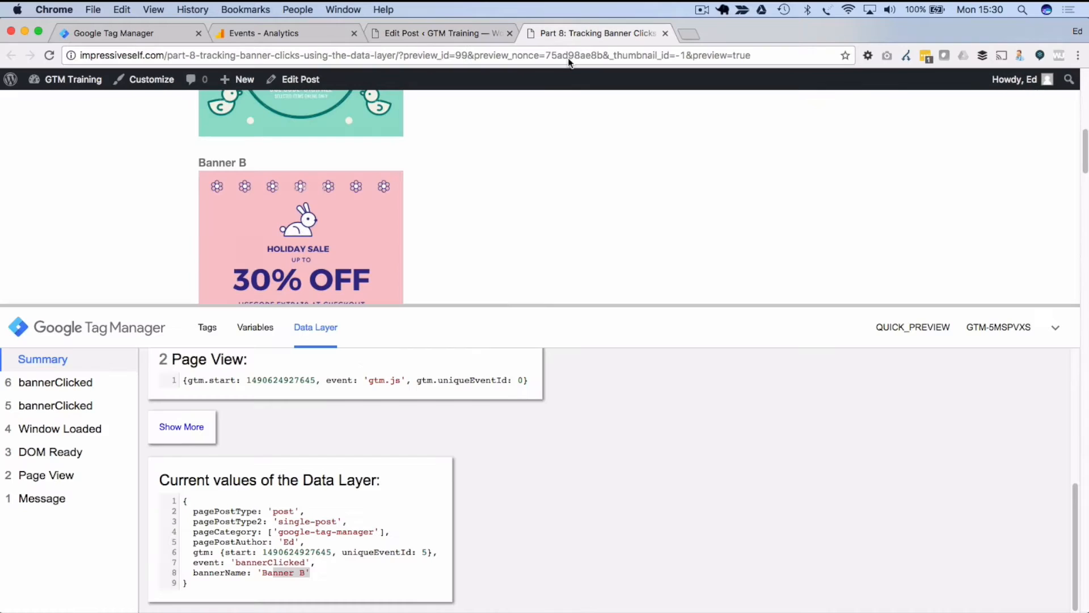
pyautogui.moveTo(340, 306); pyautogui.dragTo(408, 501)
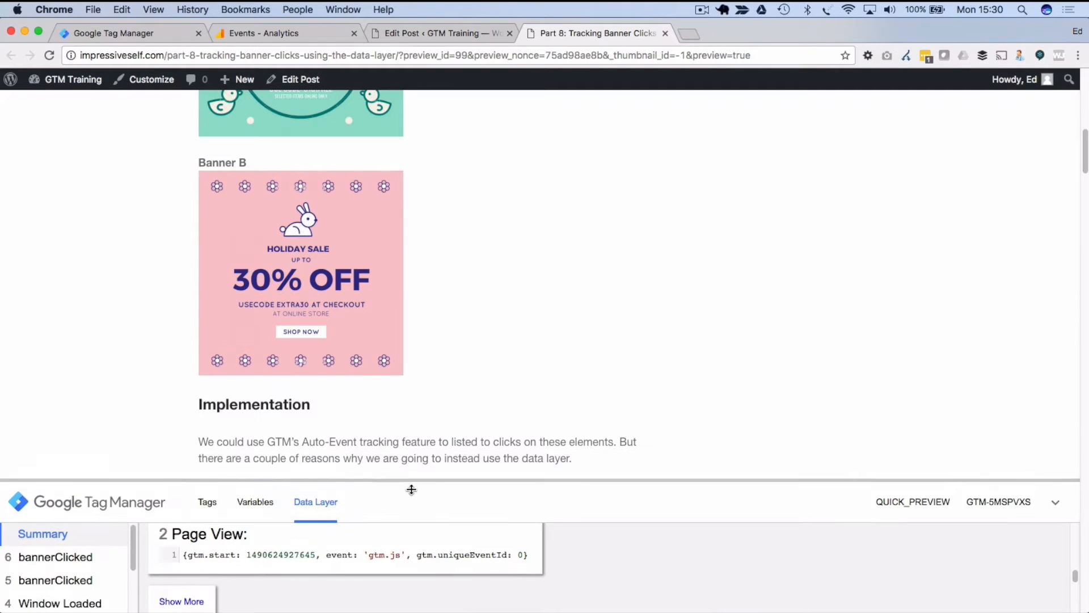
pyautogui.rightClick(507, 274)
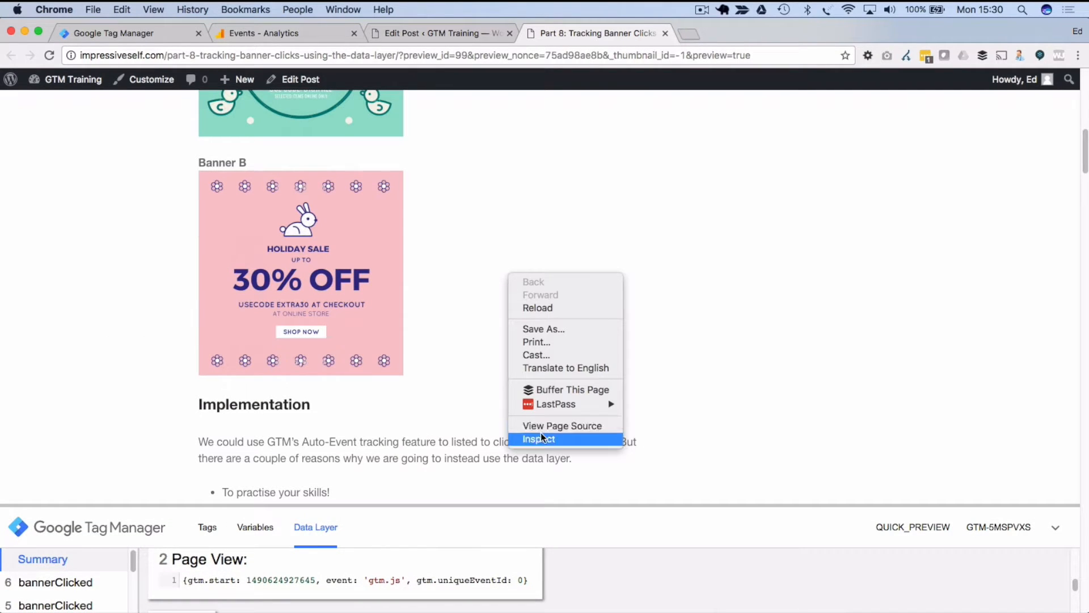
pyautogui.click(544, 440)
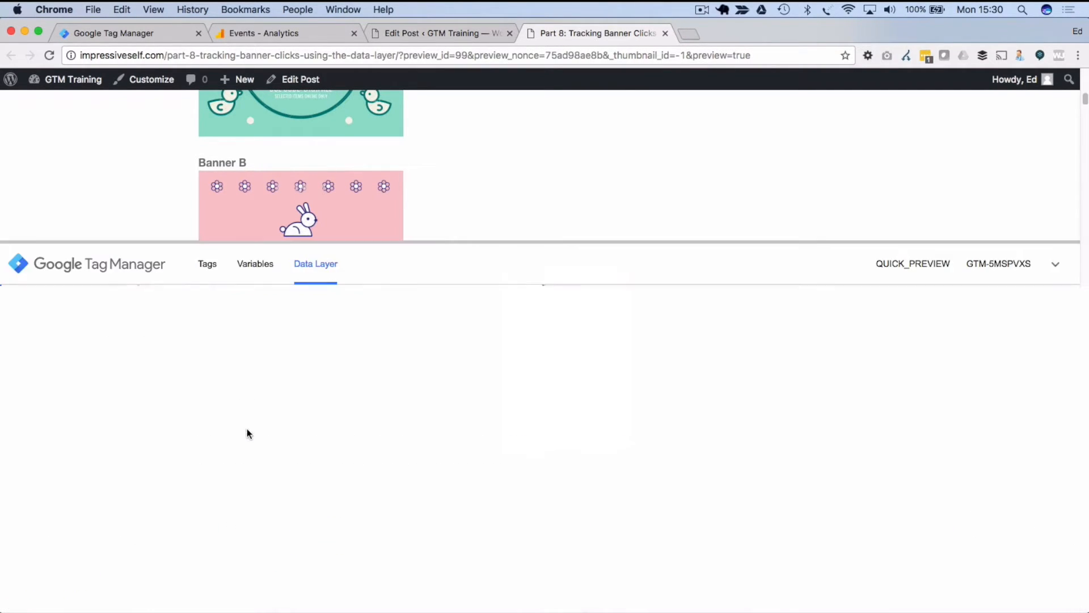
pyautogui.click(122, 296)
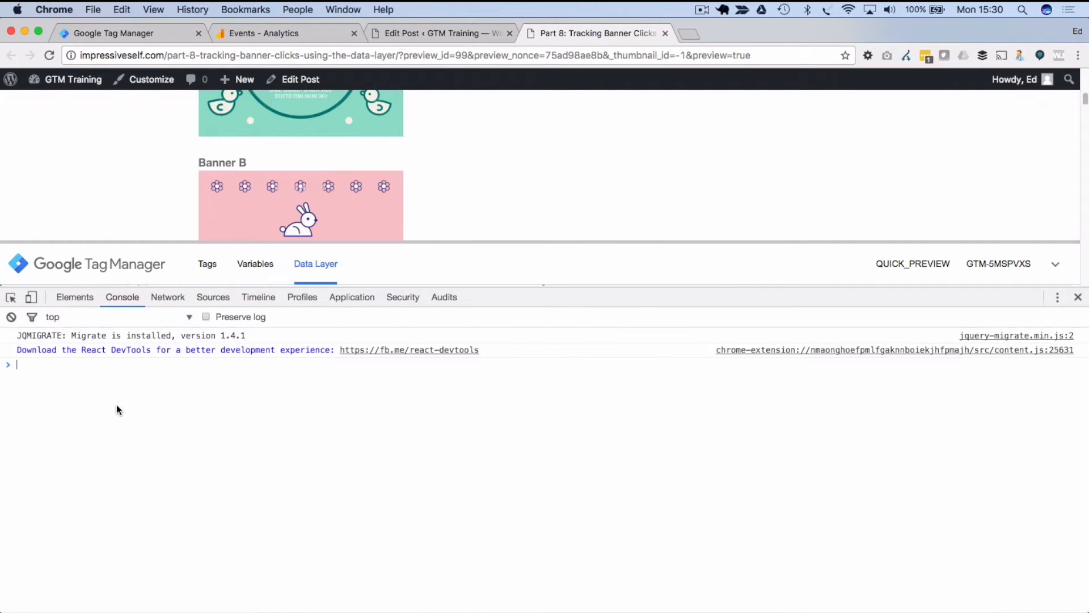
pyautogui.press('super+v')
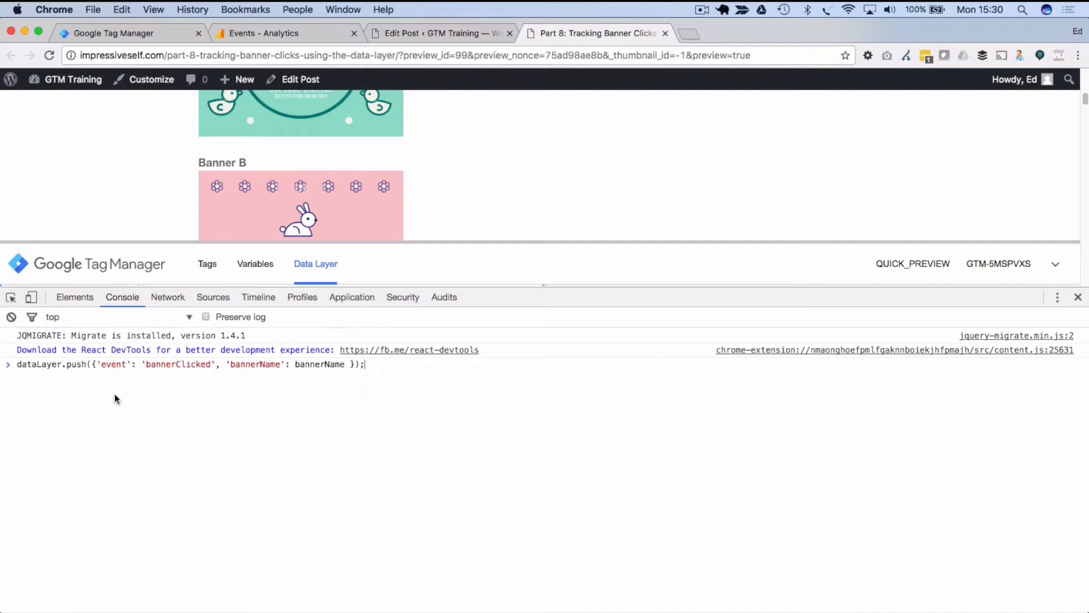
# Step: Change the pasted push to event 'orderMade' with revenue '9.99' and a sample transaction_id, and run it
pyautogui.doubleClick(161, 364)
pyautogui.write('orderMad')
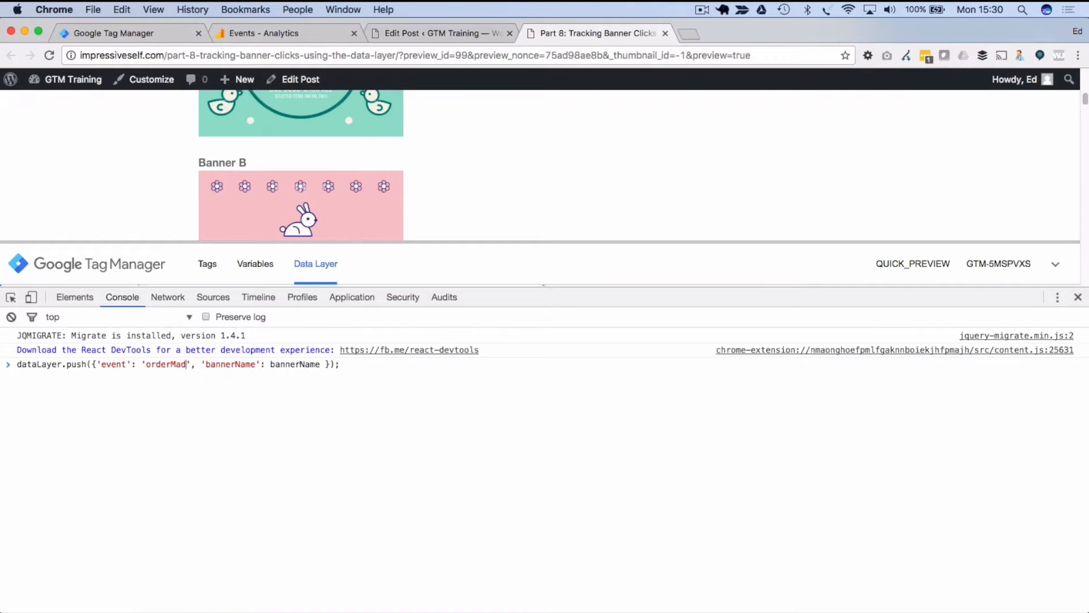
pyautogui.write('e')
pyautogui.doubleClick(238, 364)
pyautogui.write('revenue')
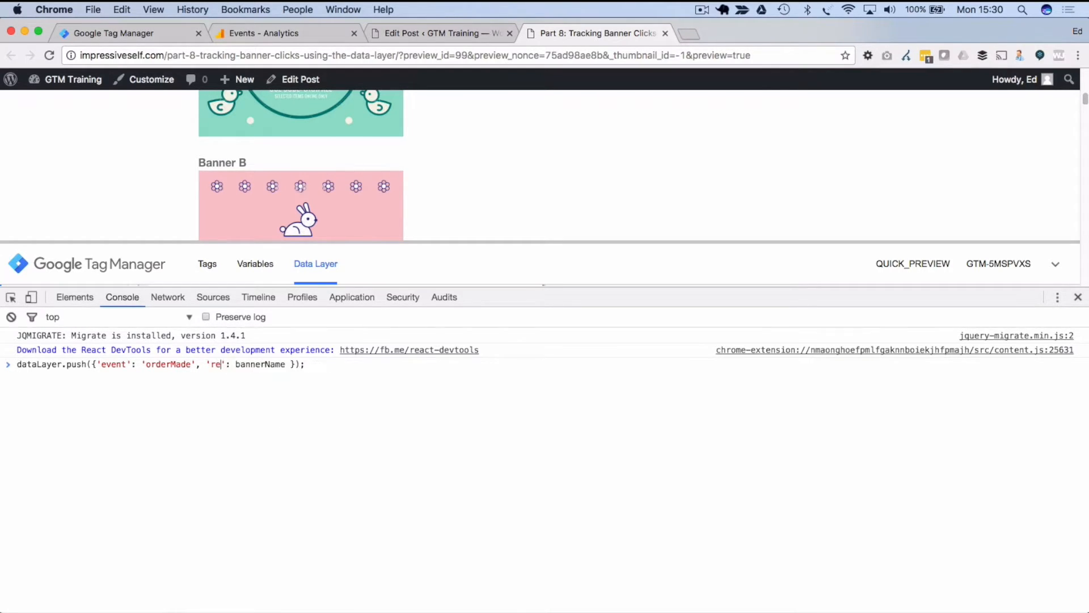
pyautogui.doubleClick(271, 364)
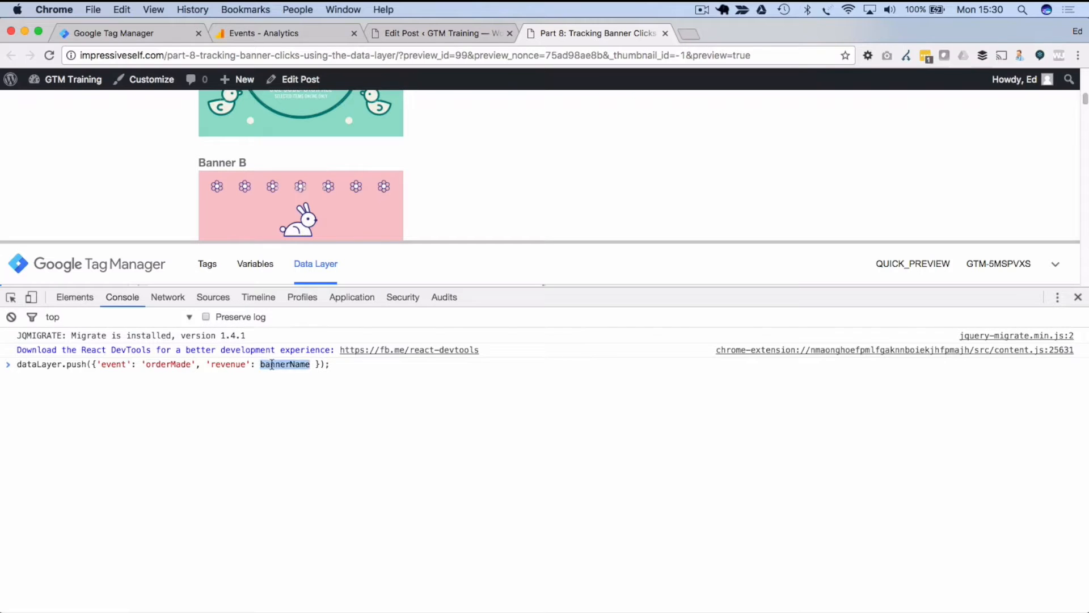
pyautogui.write("'9.99', 'transaction_id")
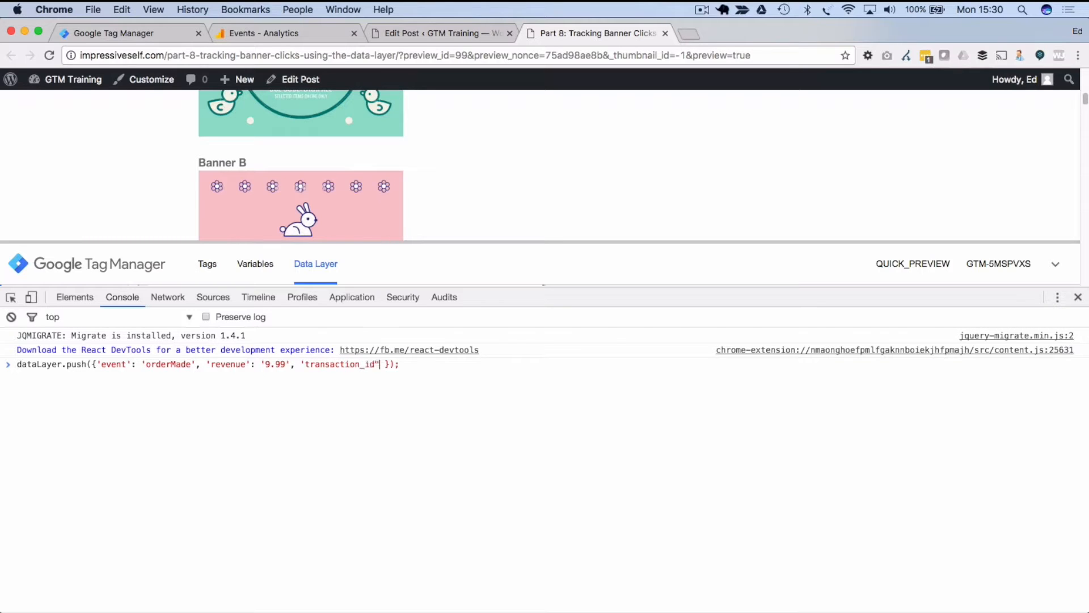
pyautogui.write("': '1235'")
# Step: Examine the orderMade event's revenue and transaction_id in the data layer of the preview debugger
pyautogui.moveTo(190, 287); pyautogui.dragTo(185, 512)
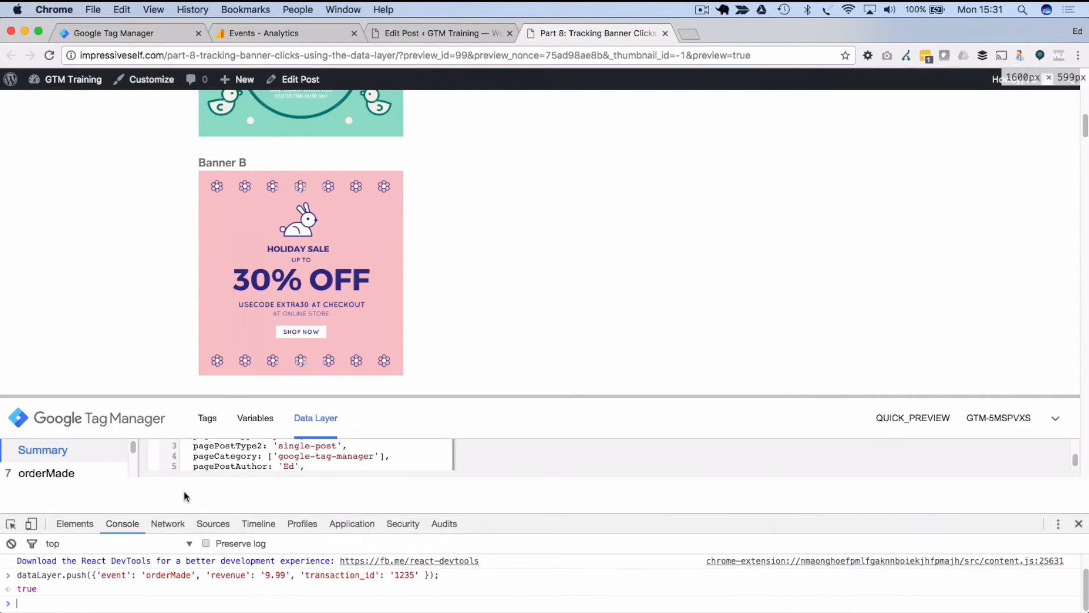
pyautogui.moveTo(132, 419); pyautogui.dragTo(142, 225)
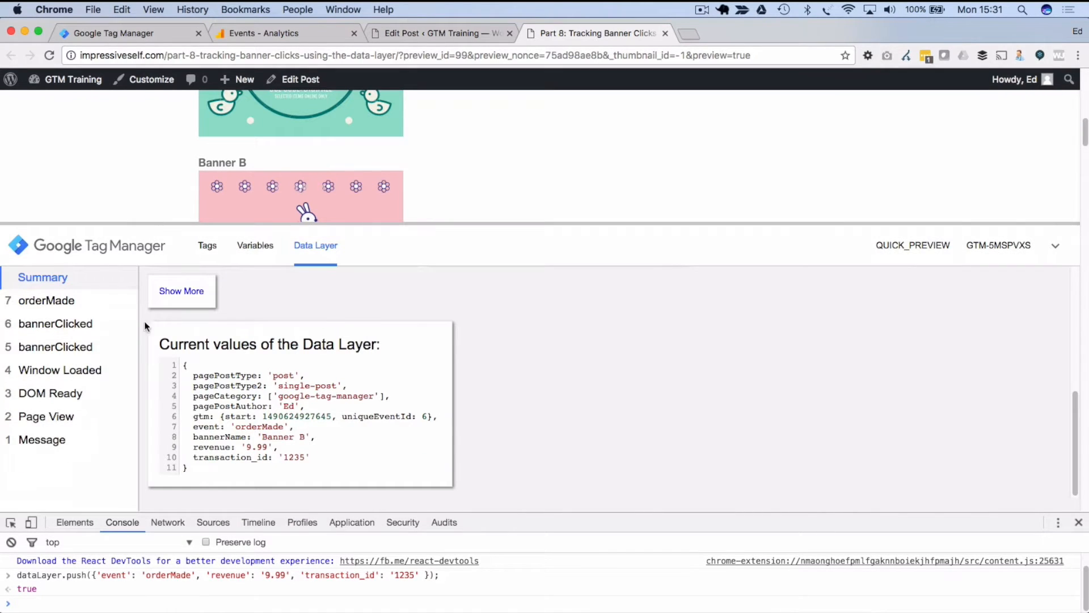
pyautogui.click(50, 304)
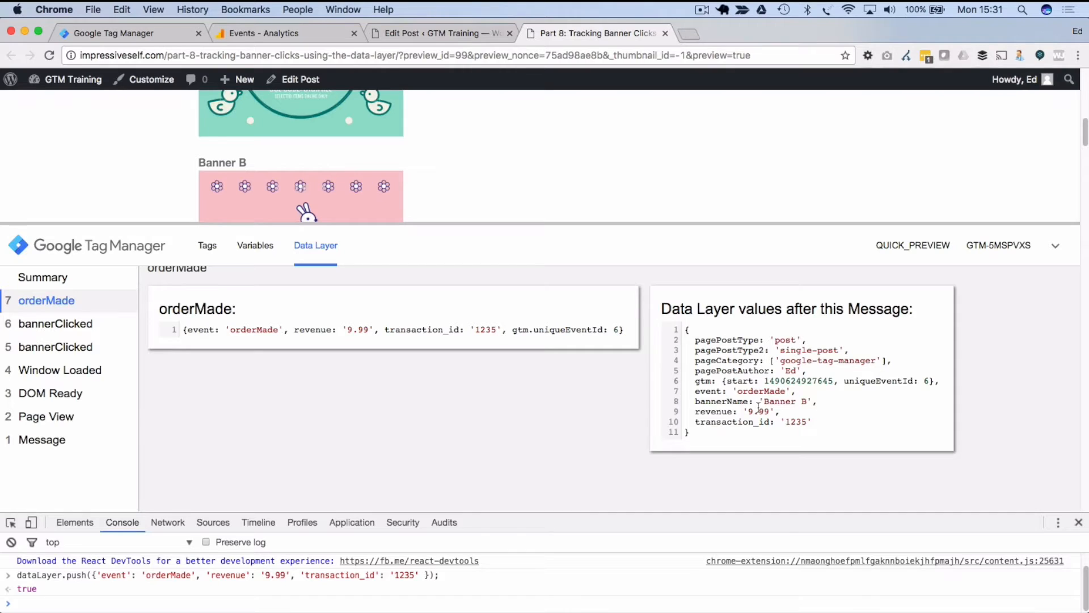
pyautogui.moveTo(695, 411); pyautogui.dragTo(810, 423)
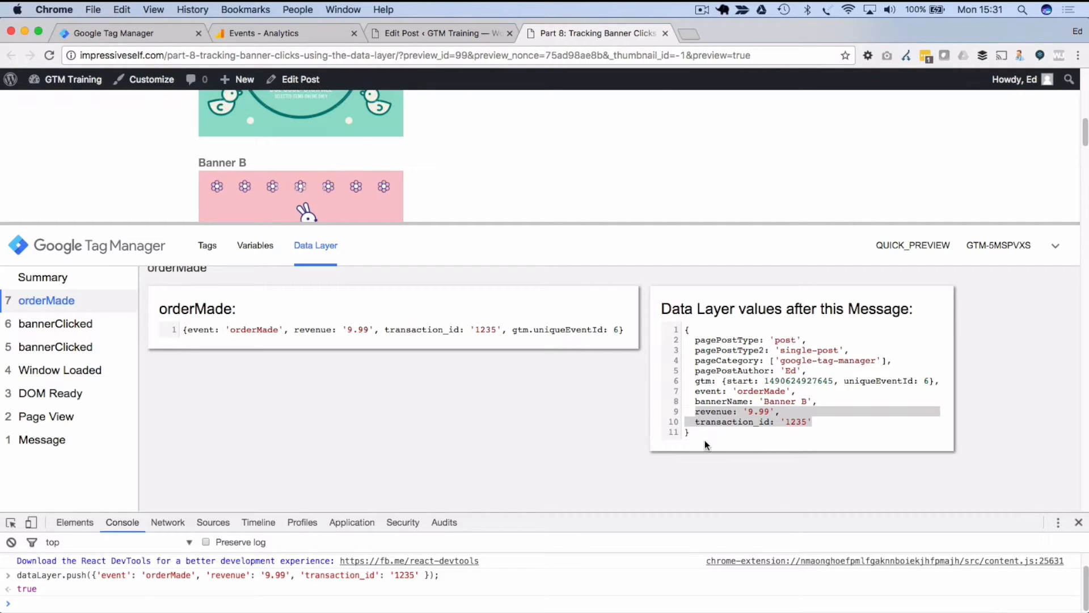
# Step: Reload the preview page, close the developer tools and trigger a click on Banner A
pyautogui.click(49, 56)
pyautogui.click(1079, 522)
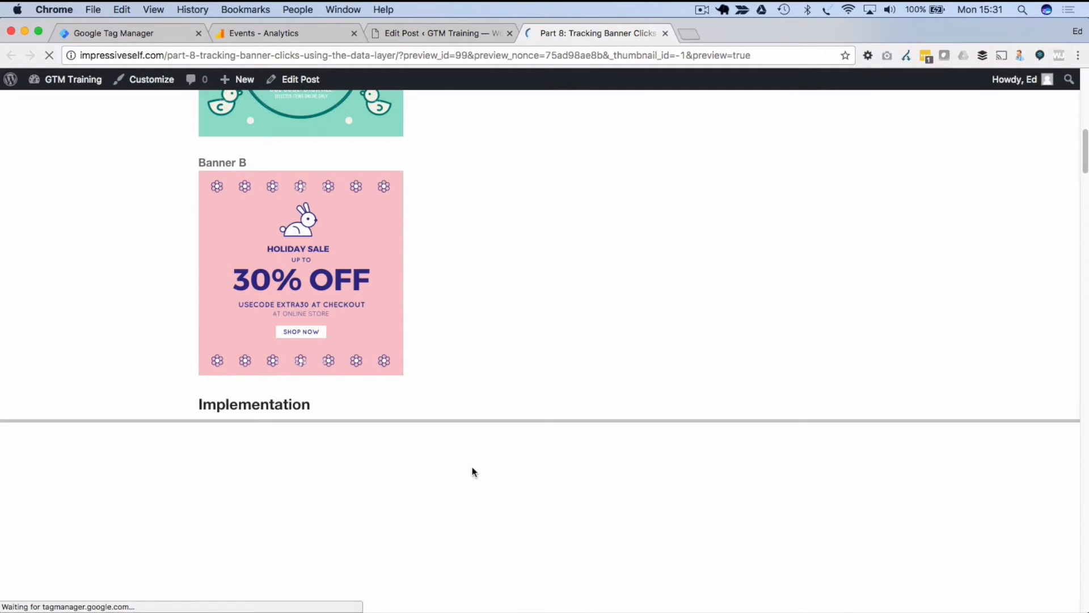
pyautogui.scroll(2, 417, 297)
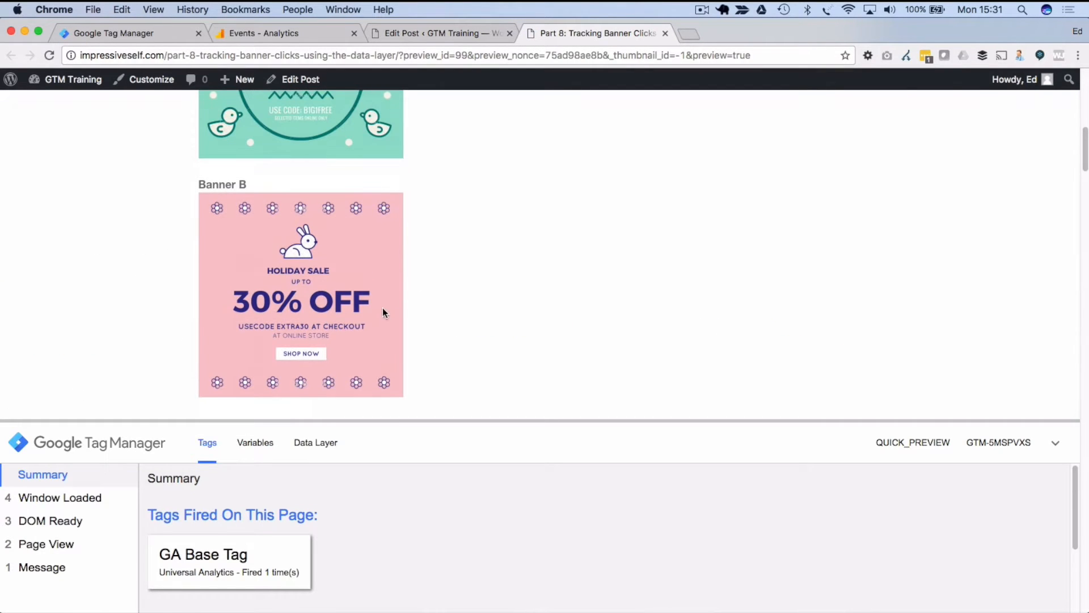
pyautogui.click(208, 139)
# Step: Inspect the bannerClicked event's tags, variables and data layer message, checking the bannerName value
pyautogui.click(67, 498)
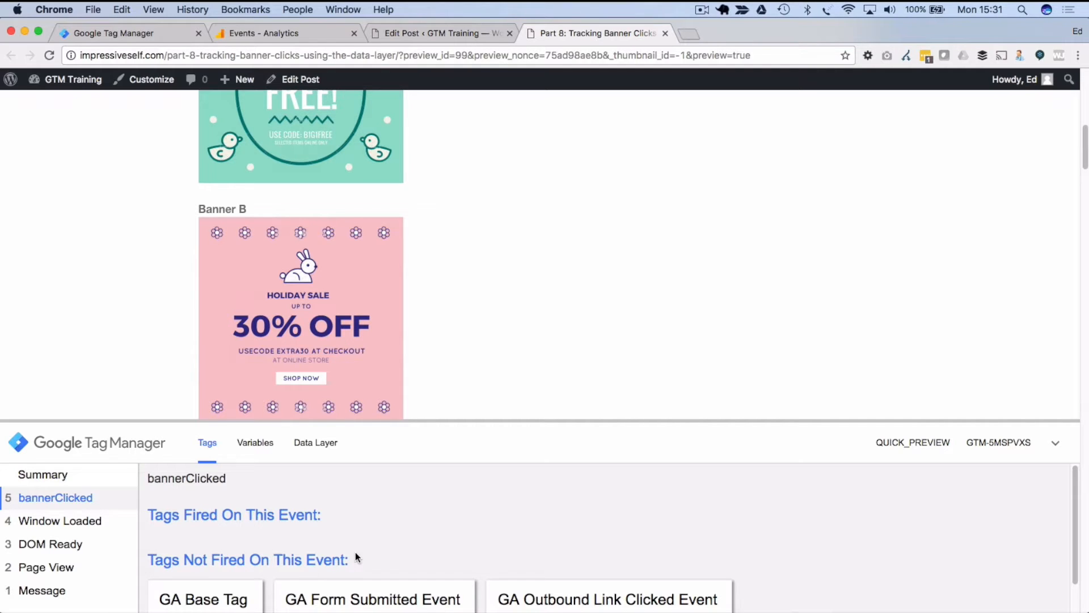
pyautogui.click(255, 442)
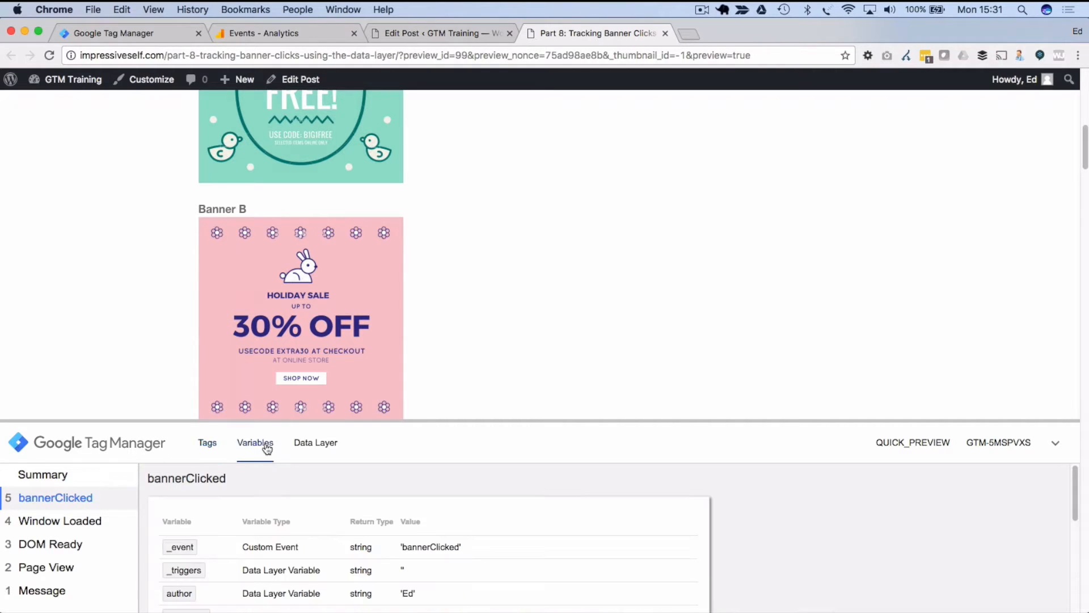
pyautogui.click(315, 442)
pyautogui.scroll(-1, 349, 519)
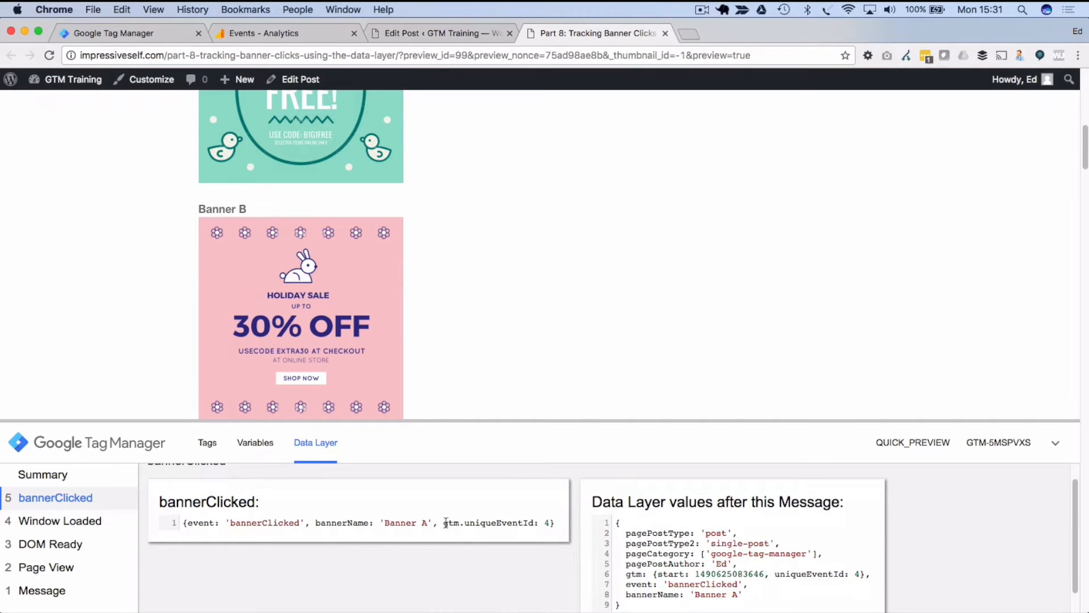
pyautogui.moveTo(385, 522); pyautogui.dragTo(424, 521)
# Step: Switch to the Tag Manager workspace and create a new user-defined variable named bannerName
pyautogui.click(118, 34)
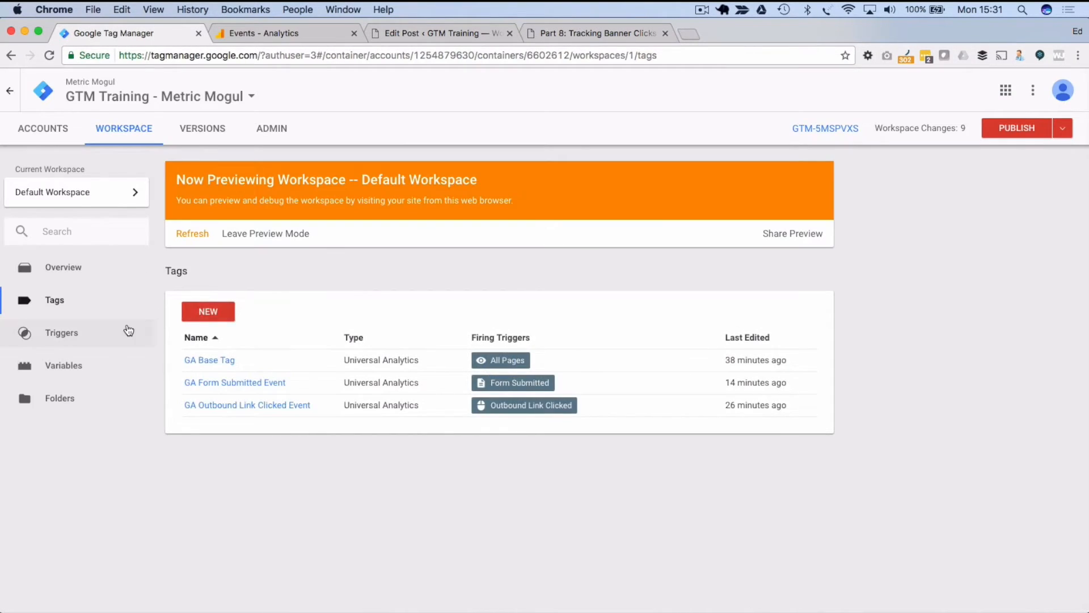
pyautogui.click(89, 366)
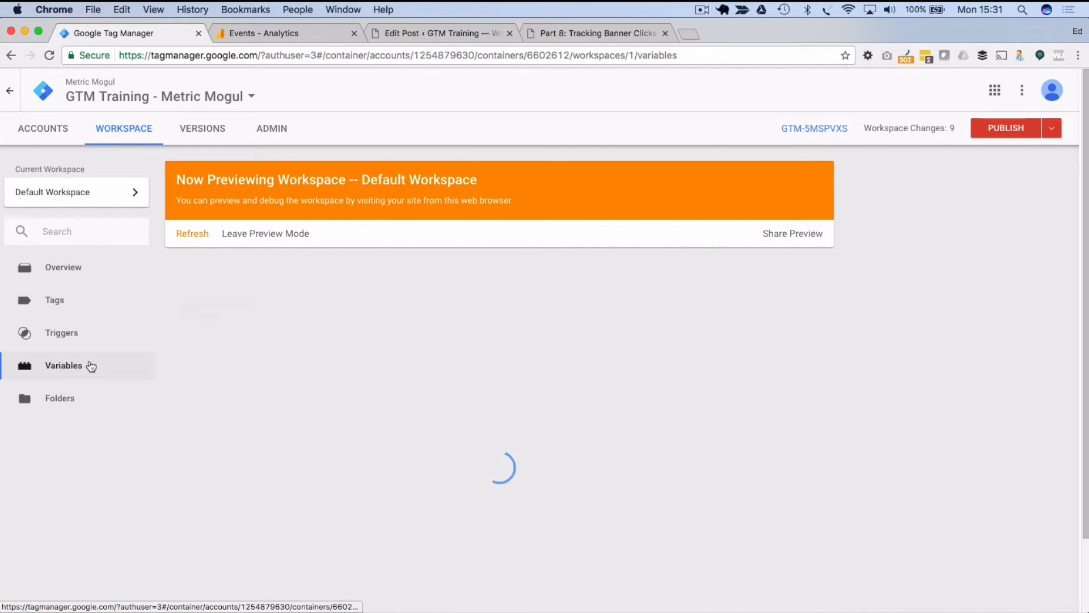
pyautogui.scroll(-2, 230, 488)
pyautogui.click(226, 505)
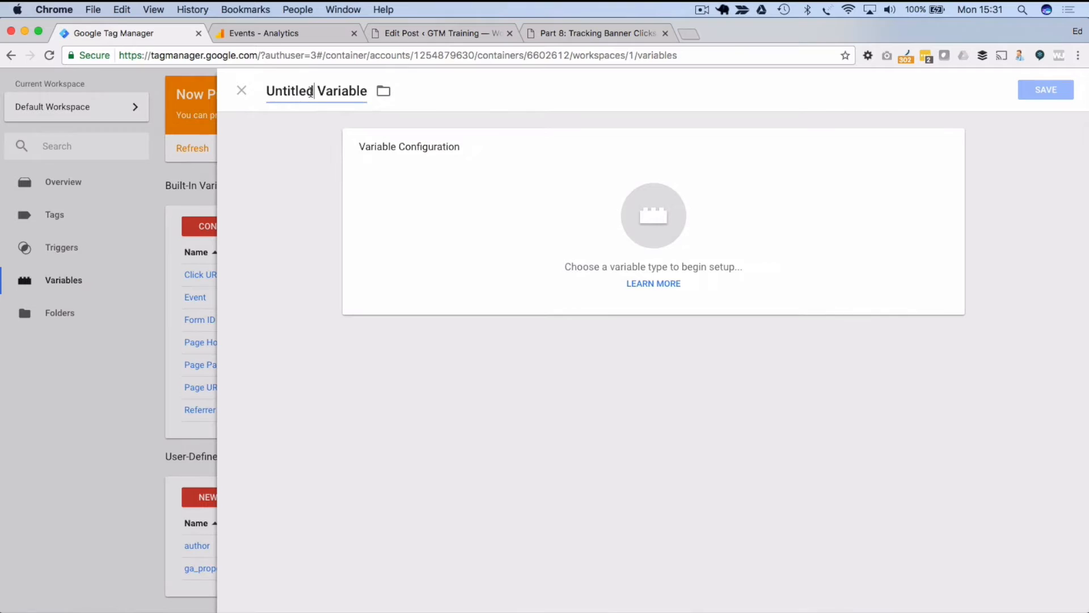
pyautogui.click(310, 92)
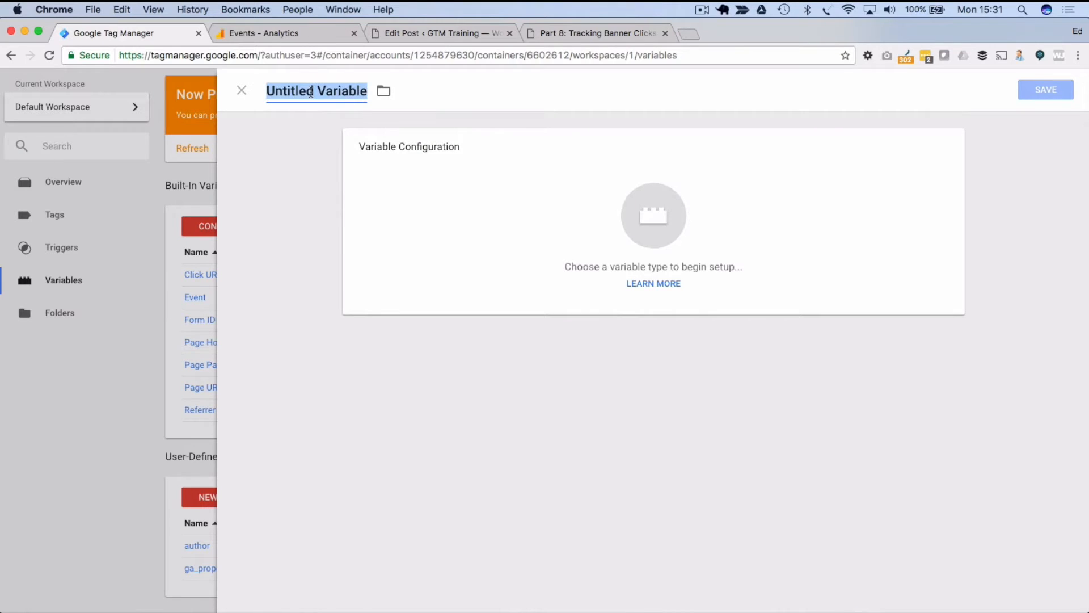
pyautogui.write('bannerName')
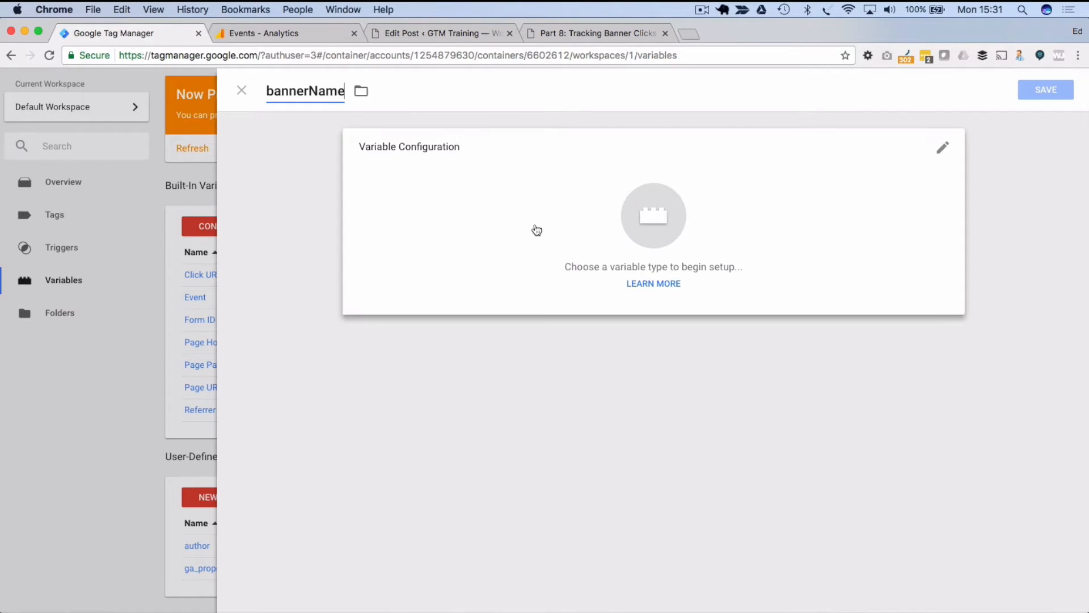
# Step: Set the variable type to Data Layer Variable with the data layer variable name bannerName
pyautogui.click(656, 199)
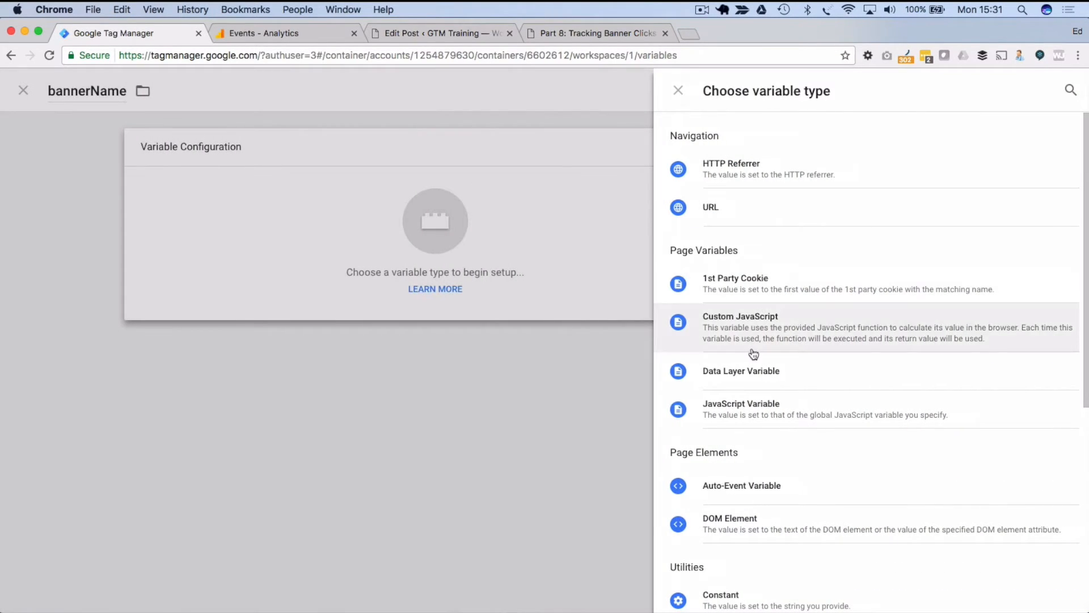
pyautogui.click(746, 379)
pyautogui.click(420, 249)
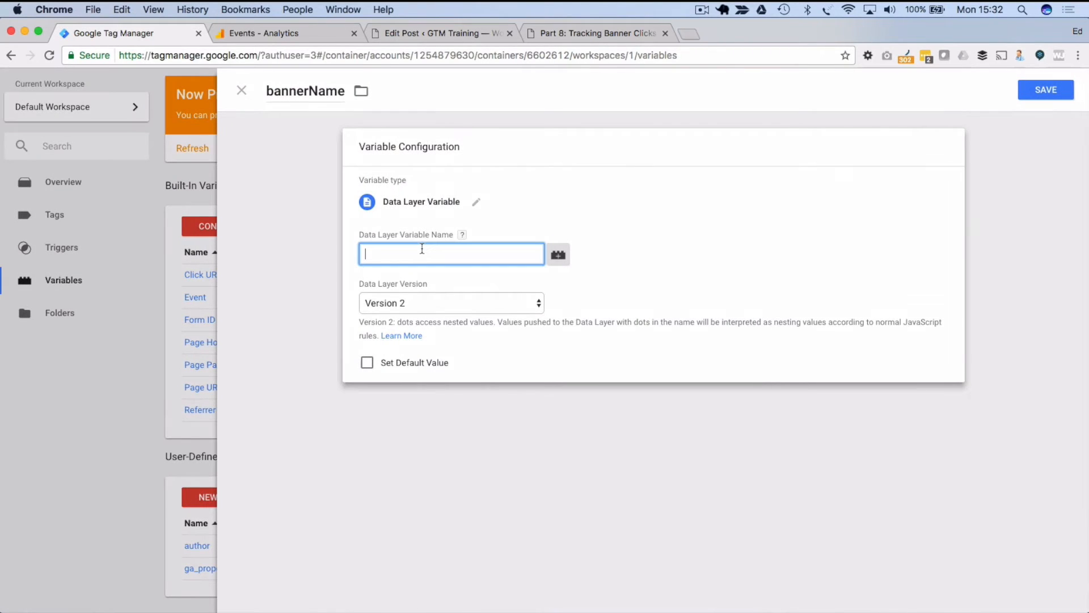
pyautogui.write('bannerBan')
pyautogui.press('BackSpace')
pyautogui.press('BackSpace')
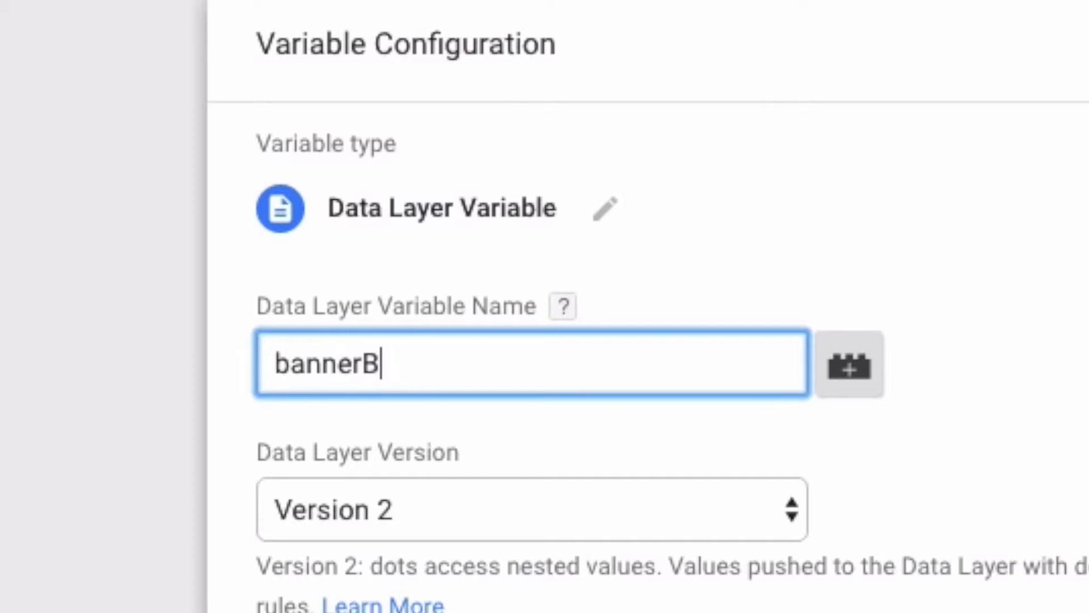
pyautogui.press('BackSpace')
pyautogui.write('Name')
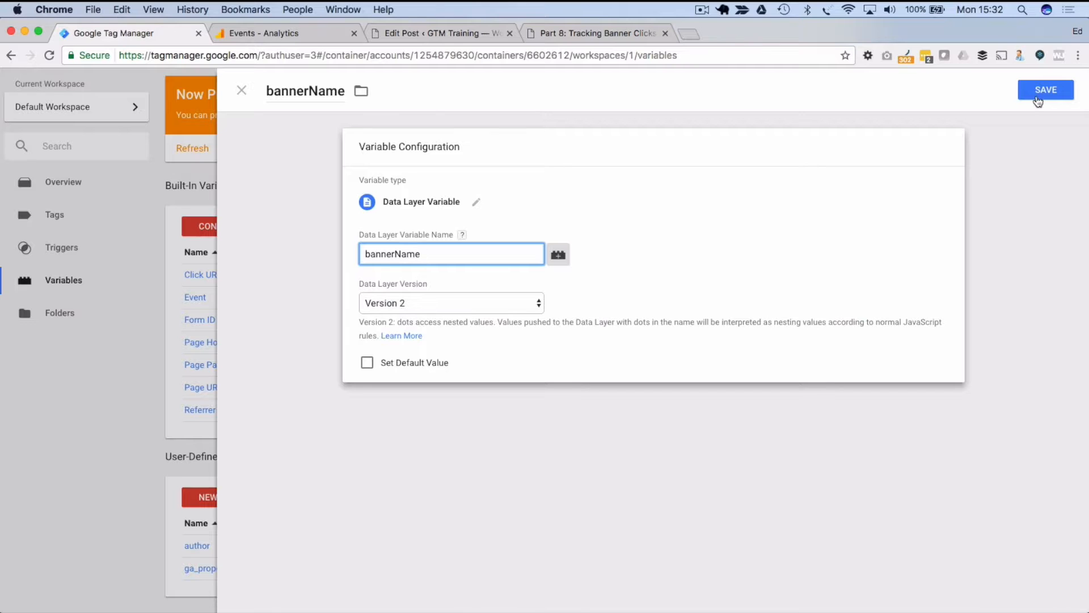
# Step: Save the bannerName data layer variable and restart preview mode for the workspace
pyautogui.click(1043, 91)
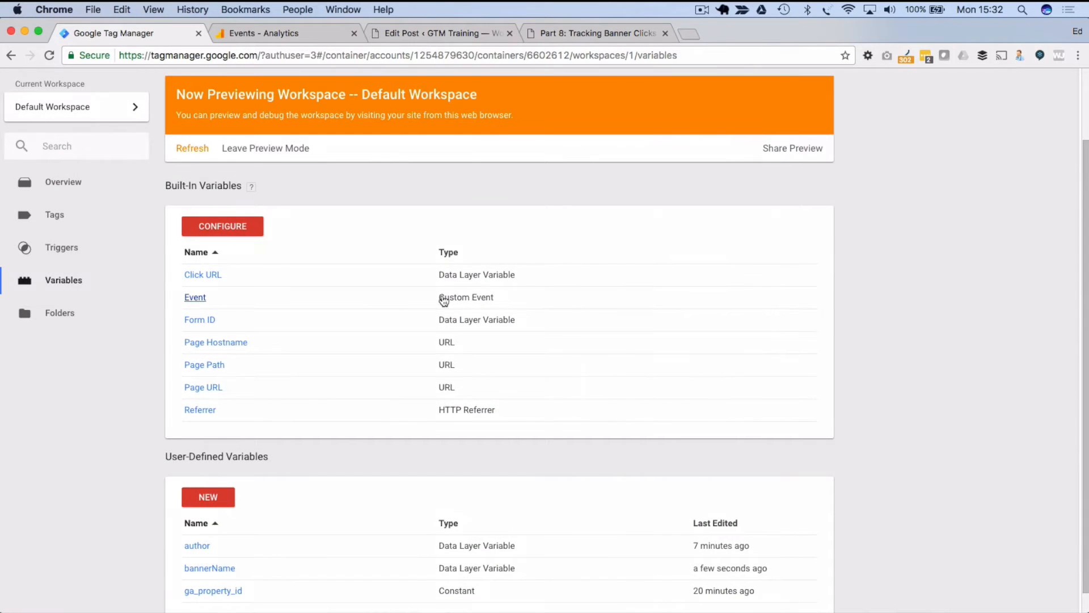
pyautogui.scroll(2, 445, 299)
pyautogui.click(1060, 130)
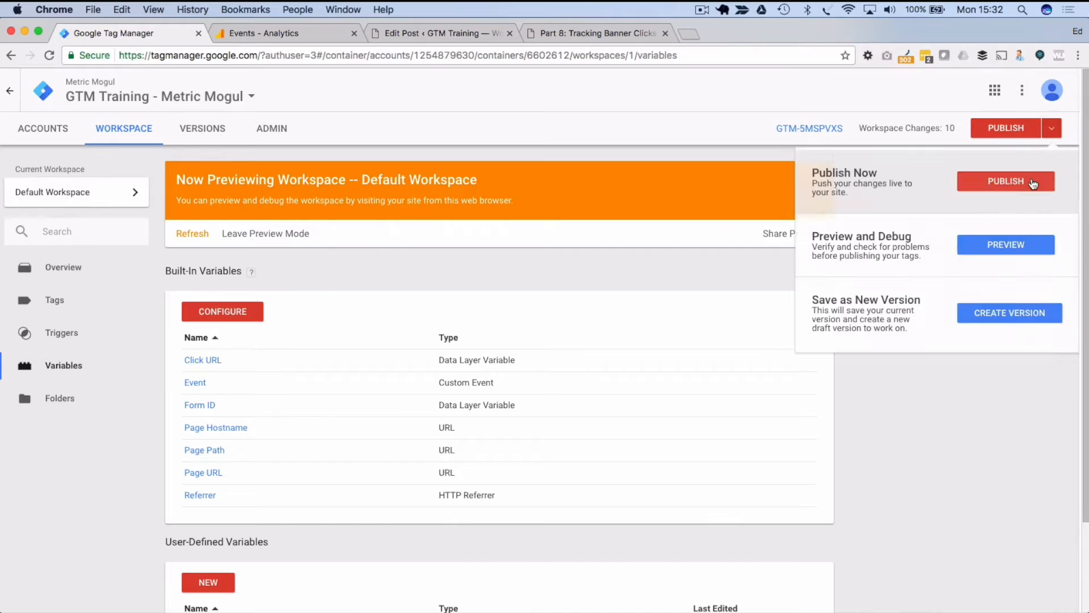
pyautogui.click(1004, 244)
# Step: Reload the banner tracking post's preview page and activate Banner B to generate a test event
pyautogui.click(564, 34)
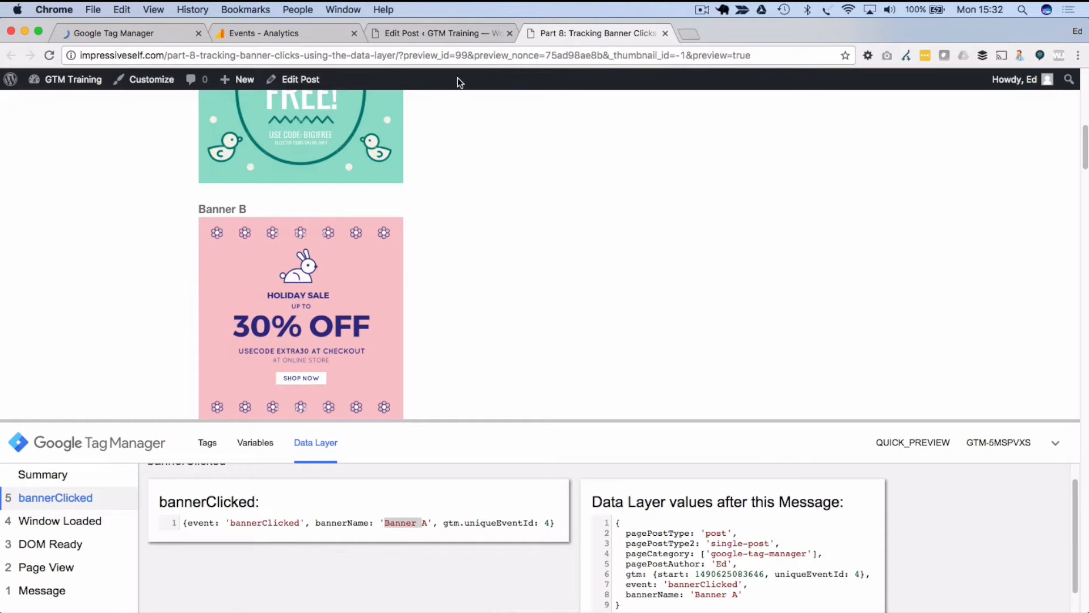
pyautogui.click(50, 56)
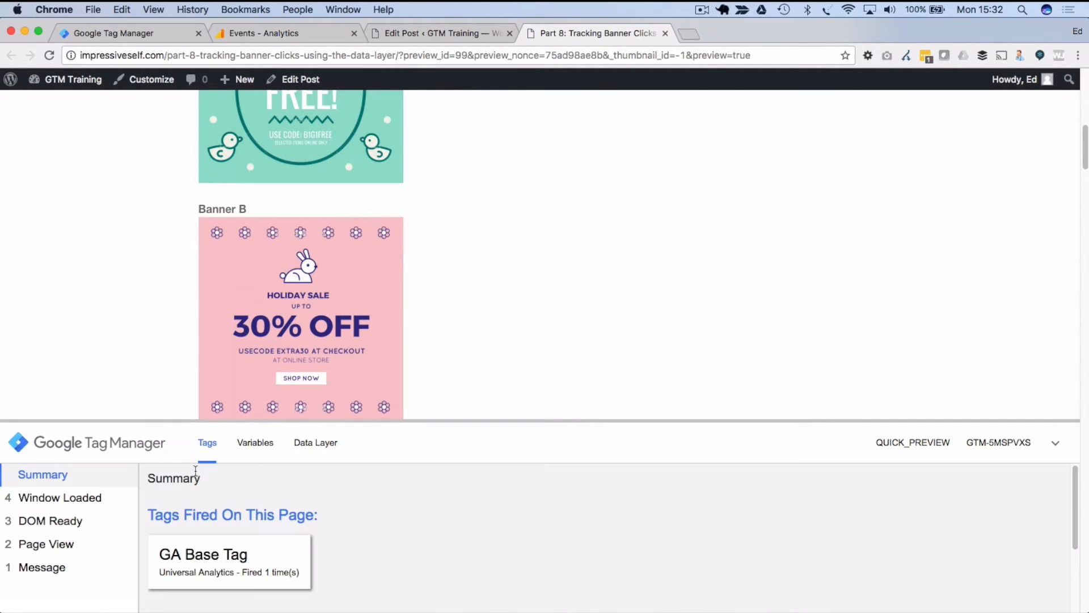
pyautogui.click(271, 313)
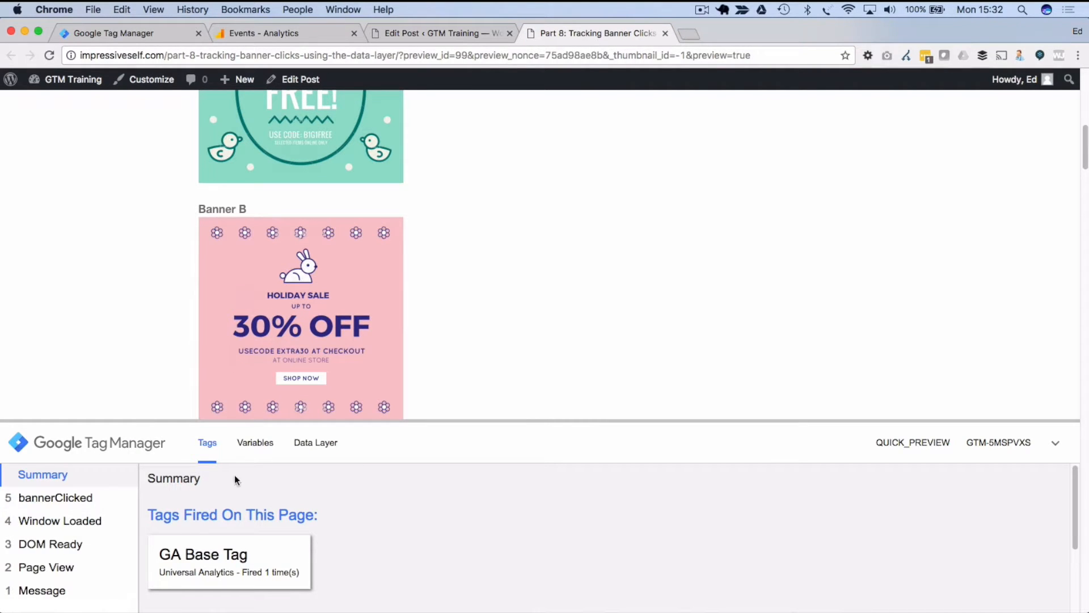
# Step: Examine the variable values recorded for the bannerClicked event in the debug pane, enlarging the pane to show the full list
pyautogui.click(53, 497)
pyautogui.click(255, 442)
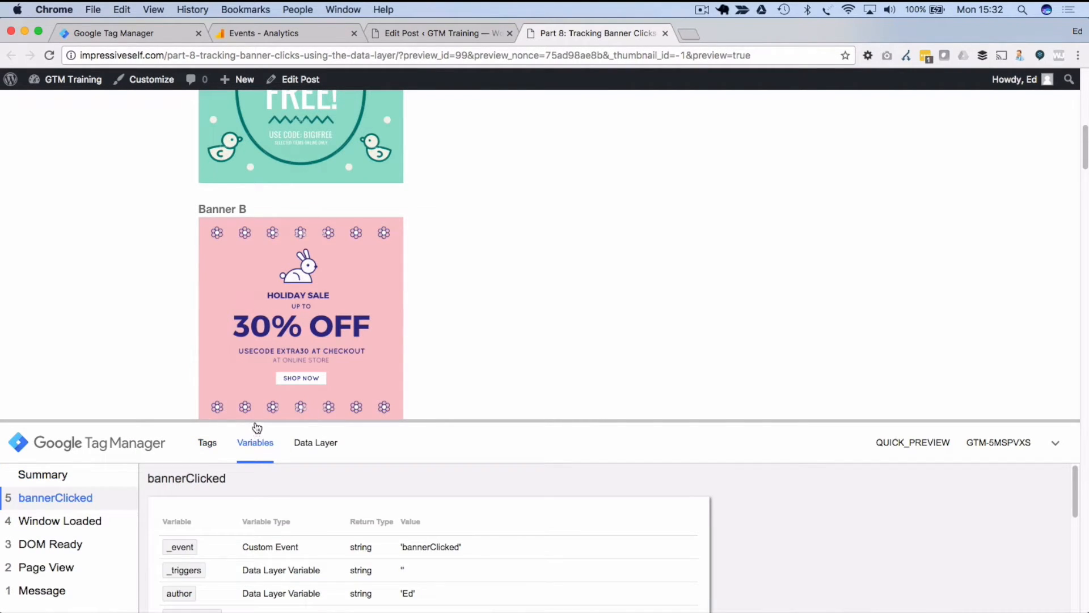
pyautogui.moveTo(257, 421); pyautogui.dragTo(261, 205)
pyautogui.scroll(-1, 240, 416)
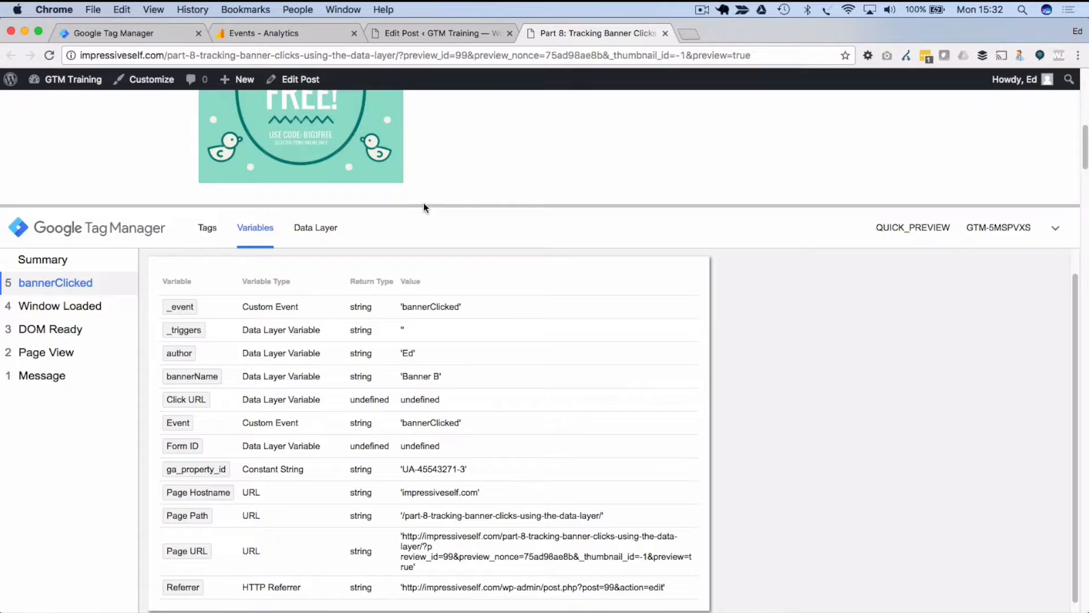
pyautogui.moveTo(425, 206); pyautogui.dragTo(430, 279)
# Step: Create a new trigger in Google Tag Manager and name it Banner Clicked
pyautogui.click(94, 30)
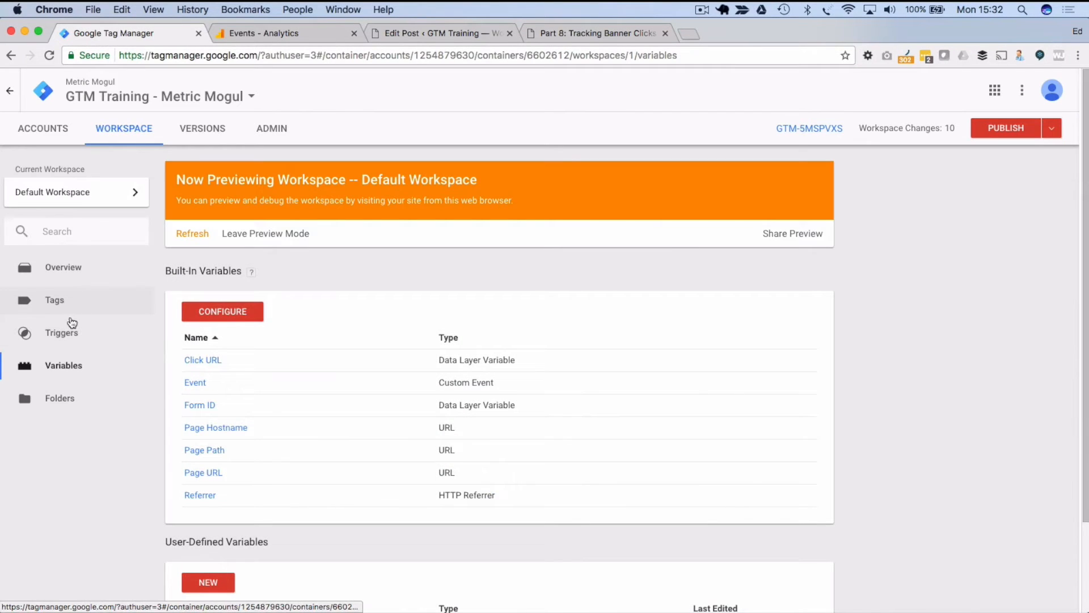
pyautogui.click(72, 322)
pyautogui.click(209, 311)
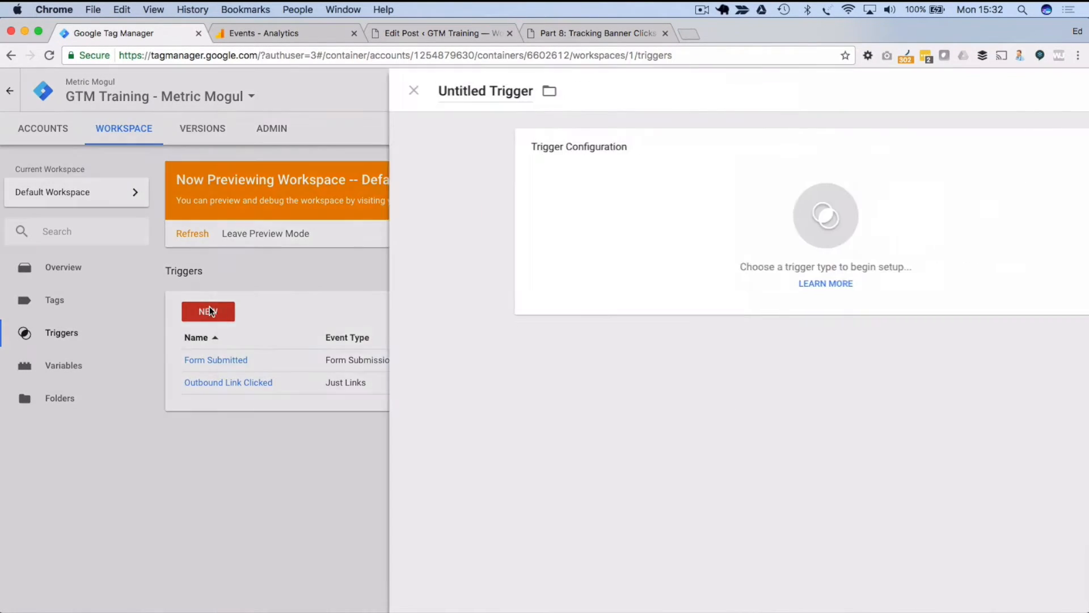
pyautogui.click(311, 92)
pyautogui.write('Banner ')
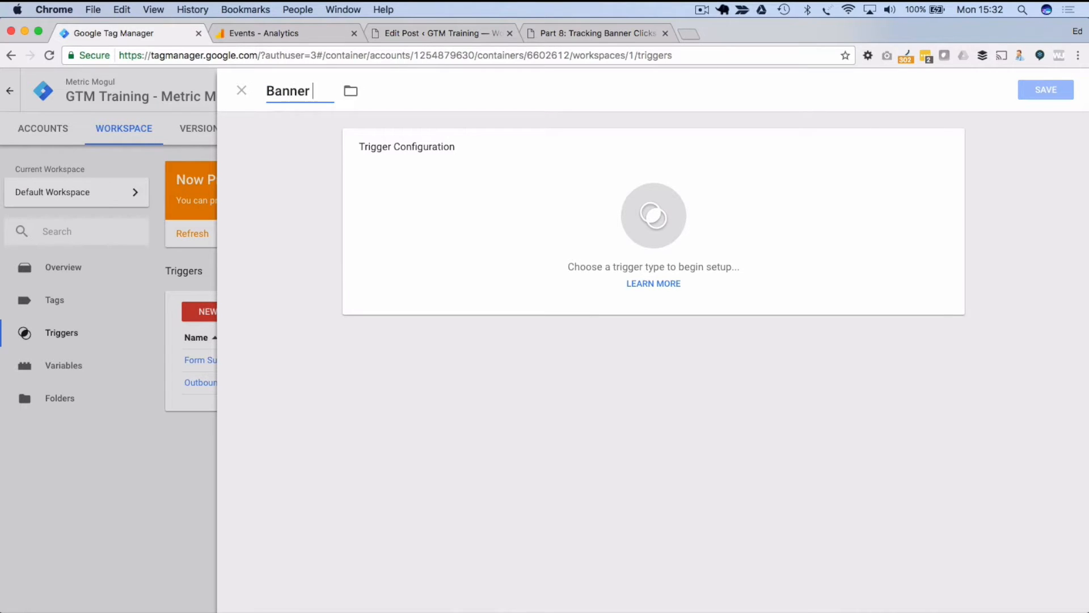
pyautogui.write('Clicked')
# Step: Configure the trigger as a Custom Event with the event name bannerClicked, firing on all custom events
pyautogui.click(590, 216)
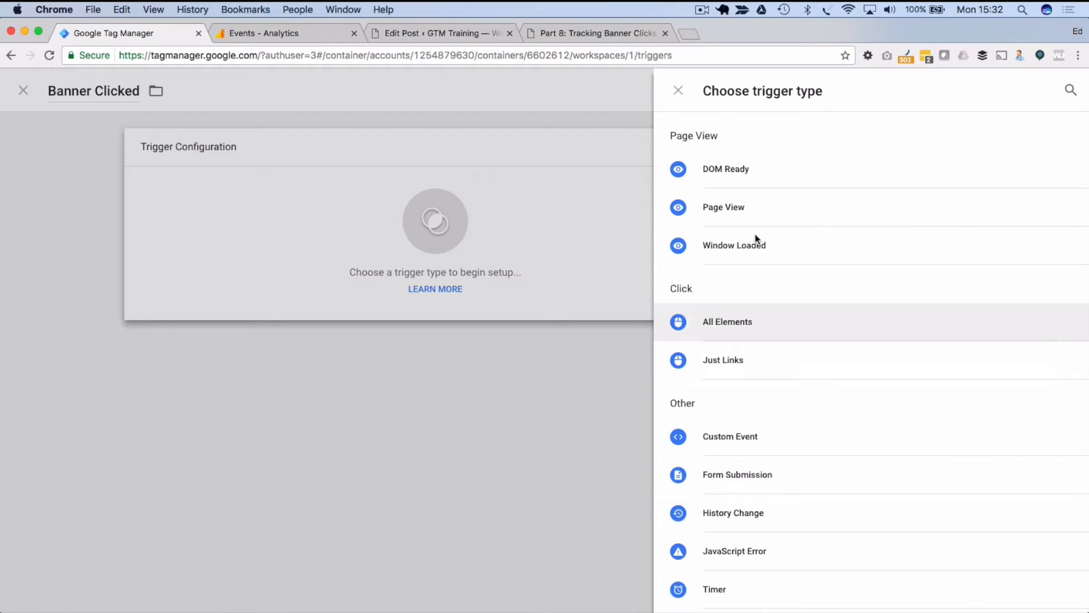
pyautogui.click(757, 440)
pyautogui.click(429, 254)
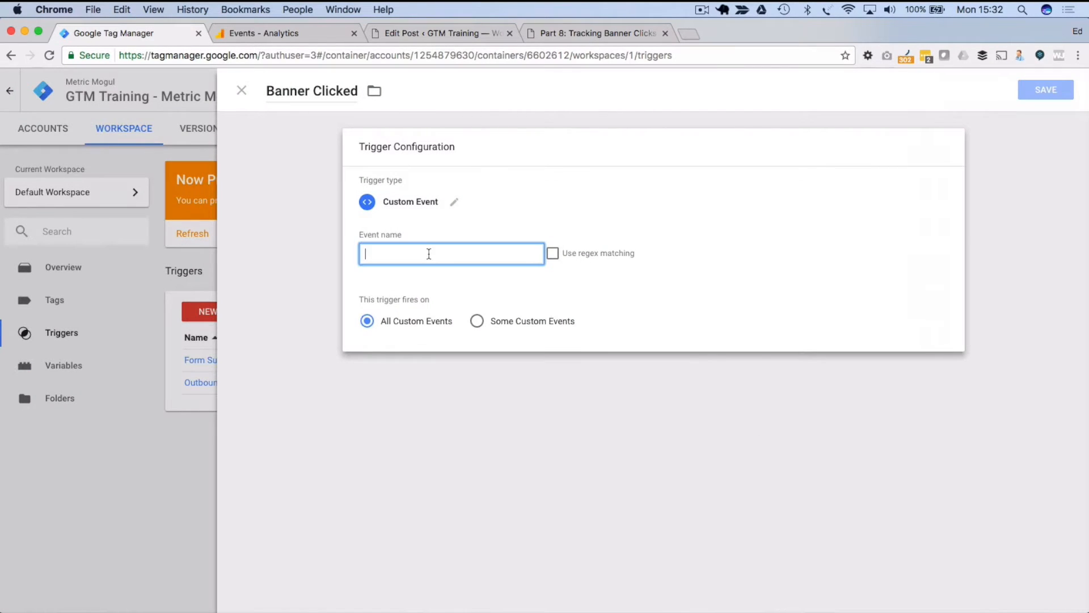
pyautogui.write('bannerClicked')
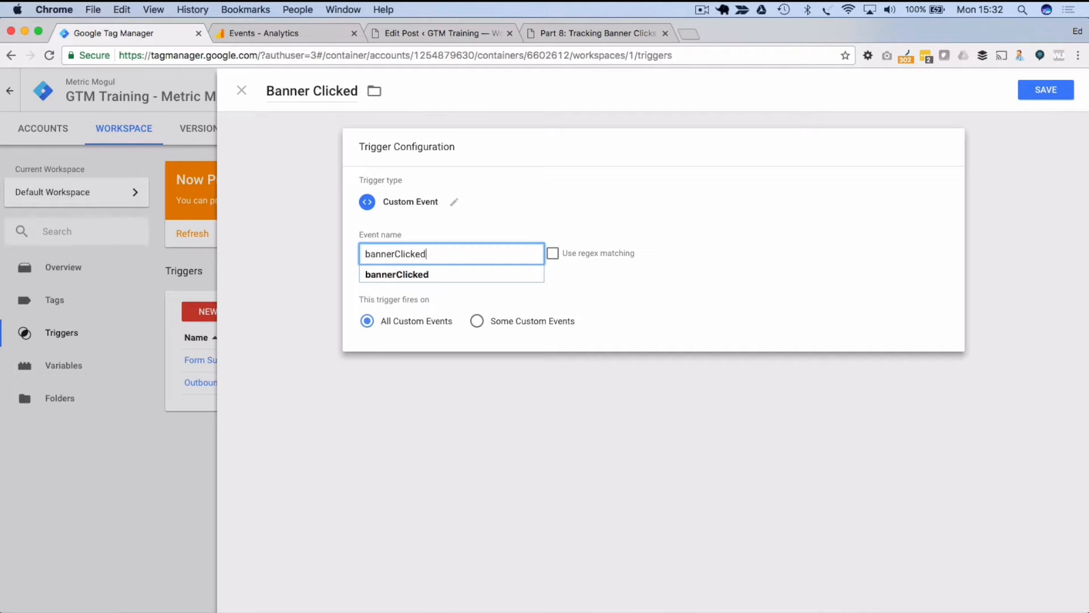
pyautogui.click(286, 270)
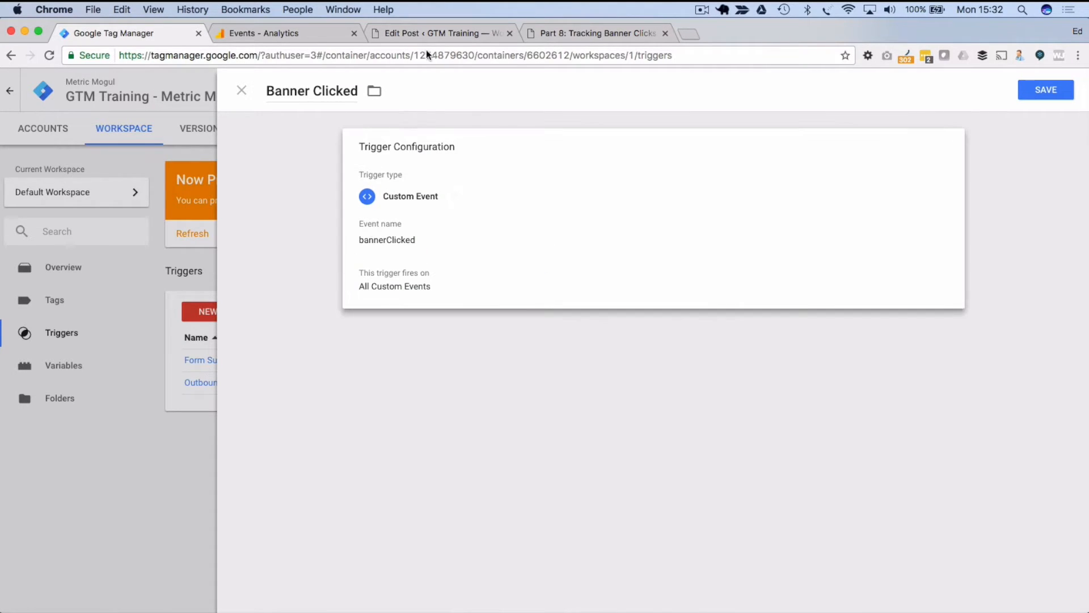
# Step: Check the trigger's event name against the debug pane on the banner page and save the trigger
pyautogui.click(576, 34)
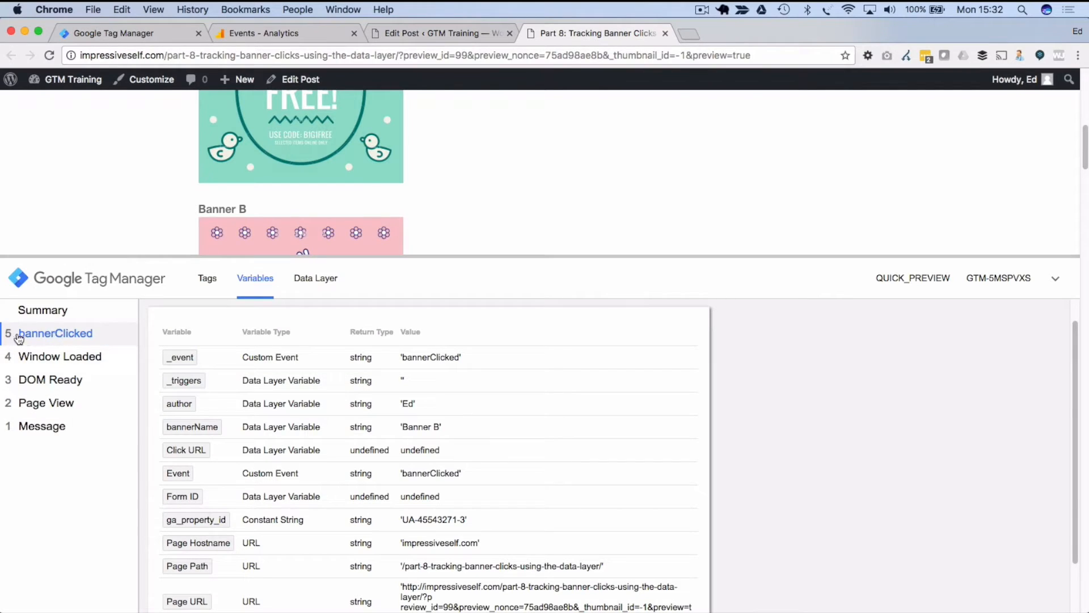
pyautogui.click(108, 31)
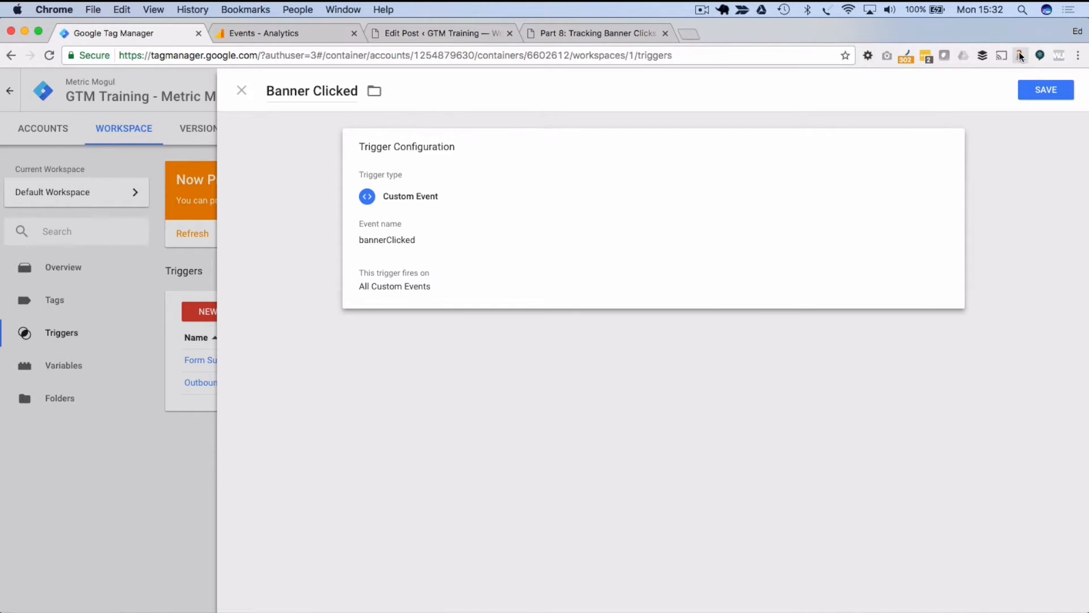
pyautogui.click(1044, 93)
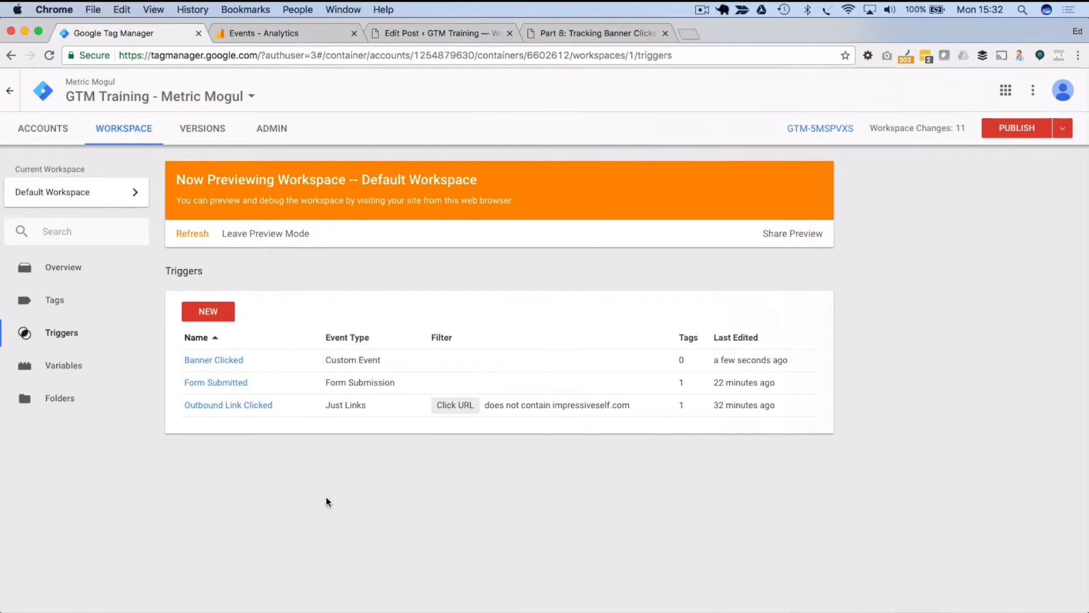
# Step: Create a new tag named GA Banner Clicked Event
pyautogui.click(53, 297)
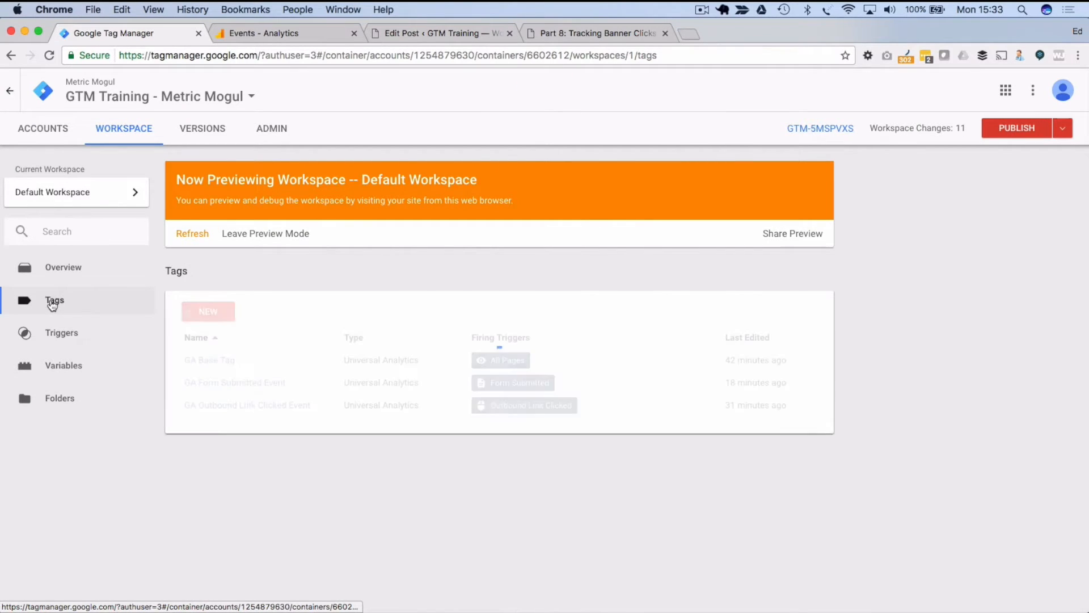
pyautogui.click(230, 313)
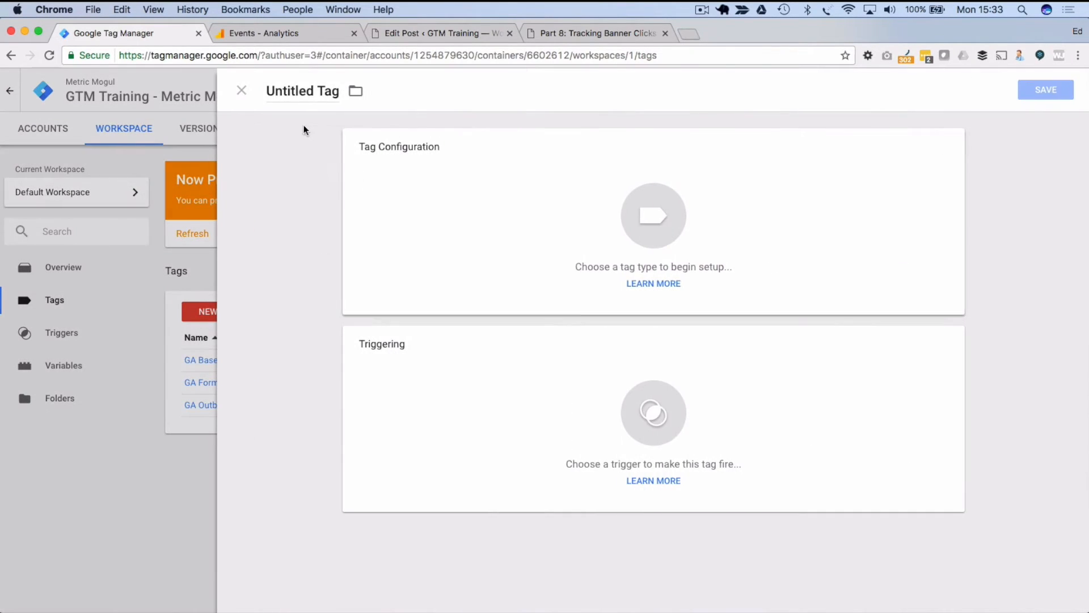
pyautogui.doubleClick(296, 93)
pyautogui.tripleClick(296, 93)
pyautogui.write('GA Banner')
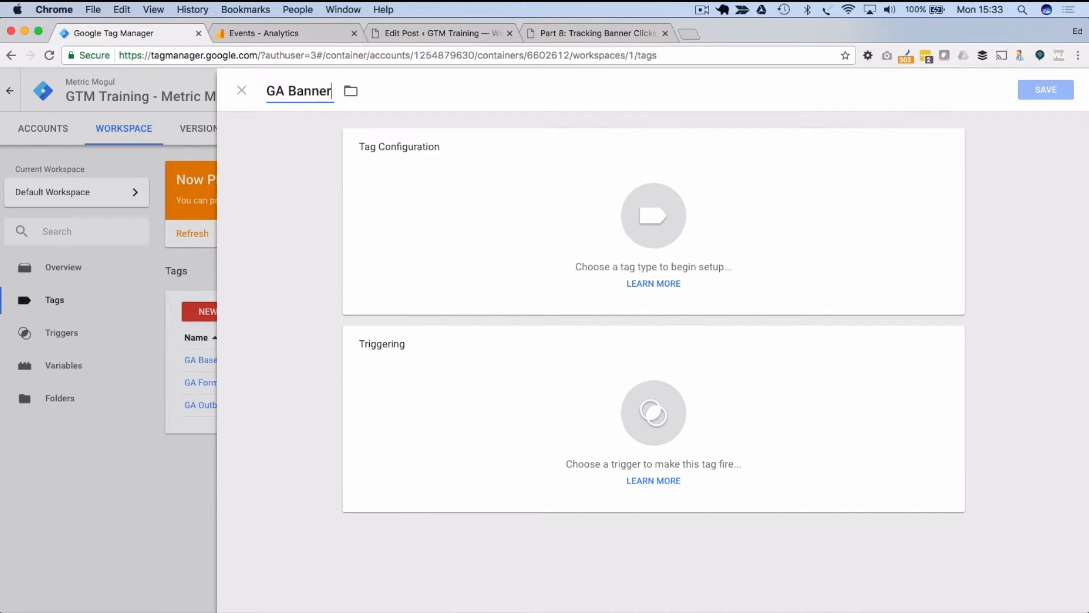
pyautogui.write(' Clicked Event')
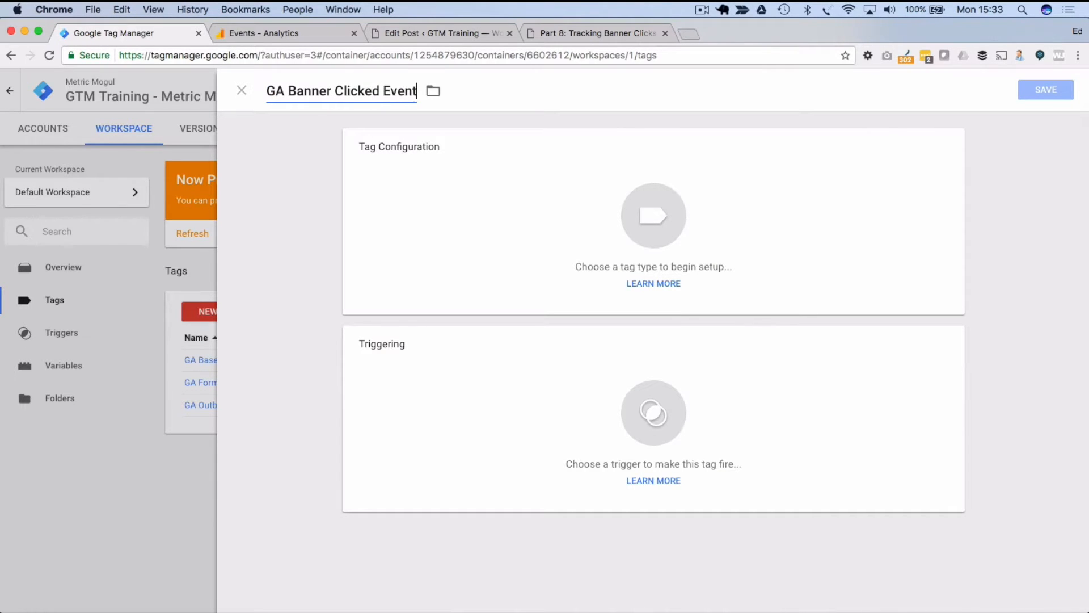
# Step: Make it a Universal Analytics tag with {{ga_property_id}} as the tracking ID and Event as the track type
pyautogui.click(569, 214)
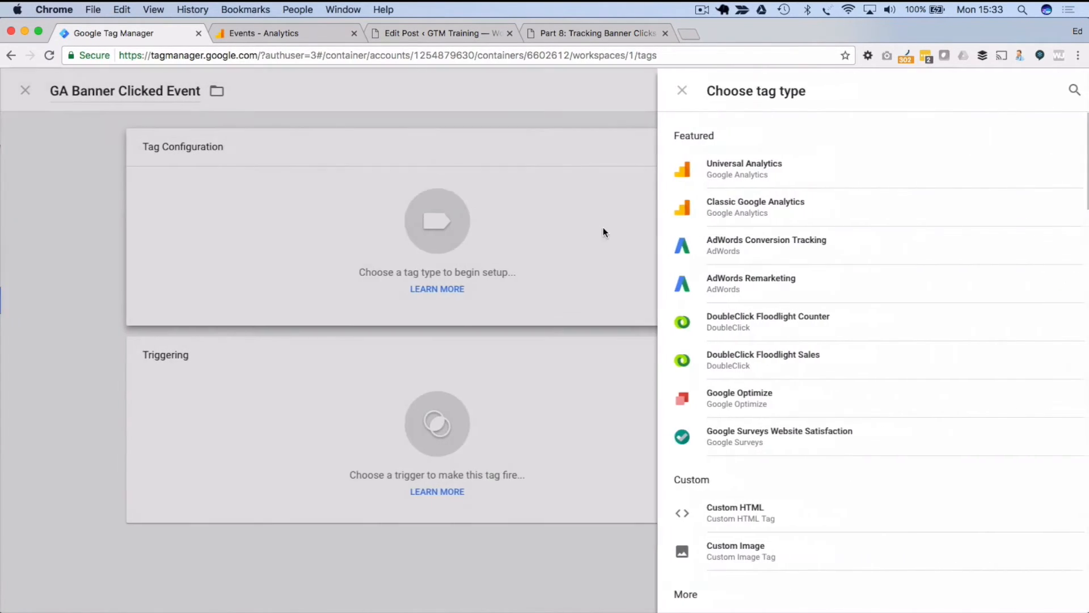
pyautogui.click(741, 168)
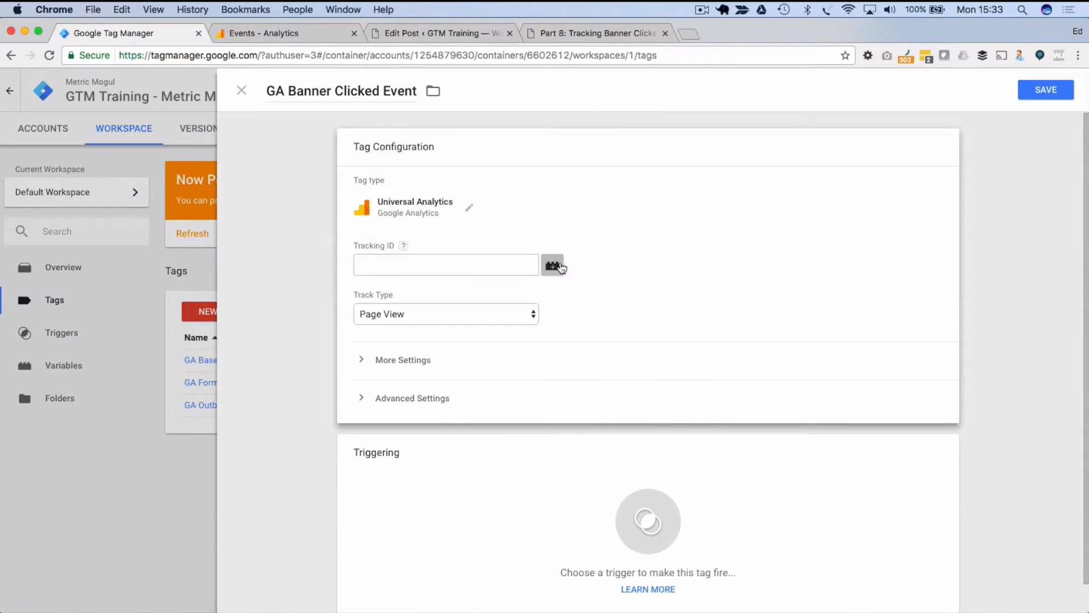
pyautogui.click(552, 264)
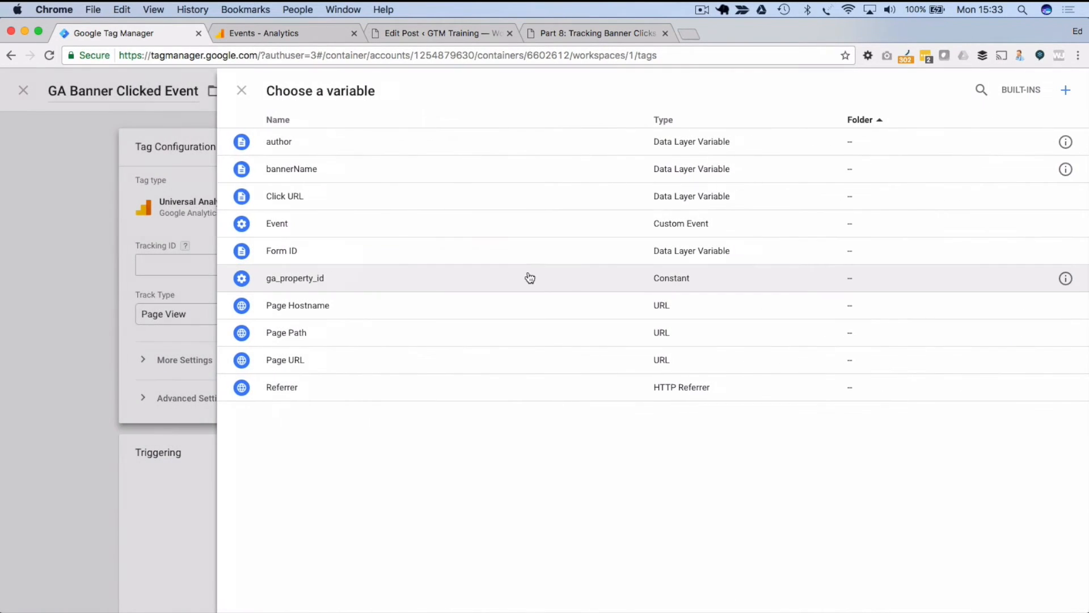
pyautogui.click(299, 280)
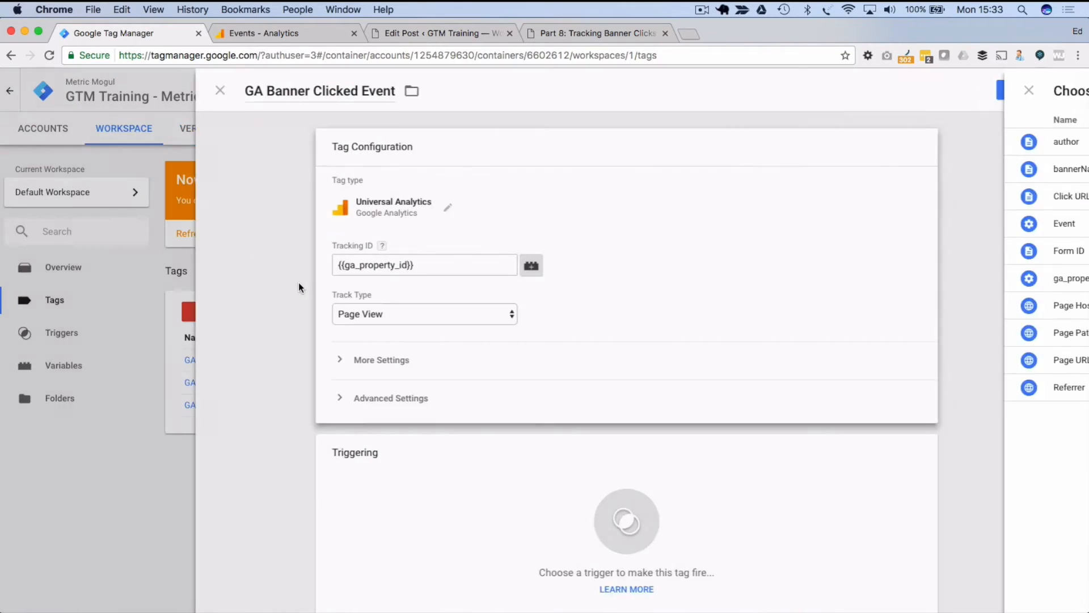
pyautogui.click(405, 311)
pyautogui.click(407, 322)
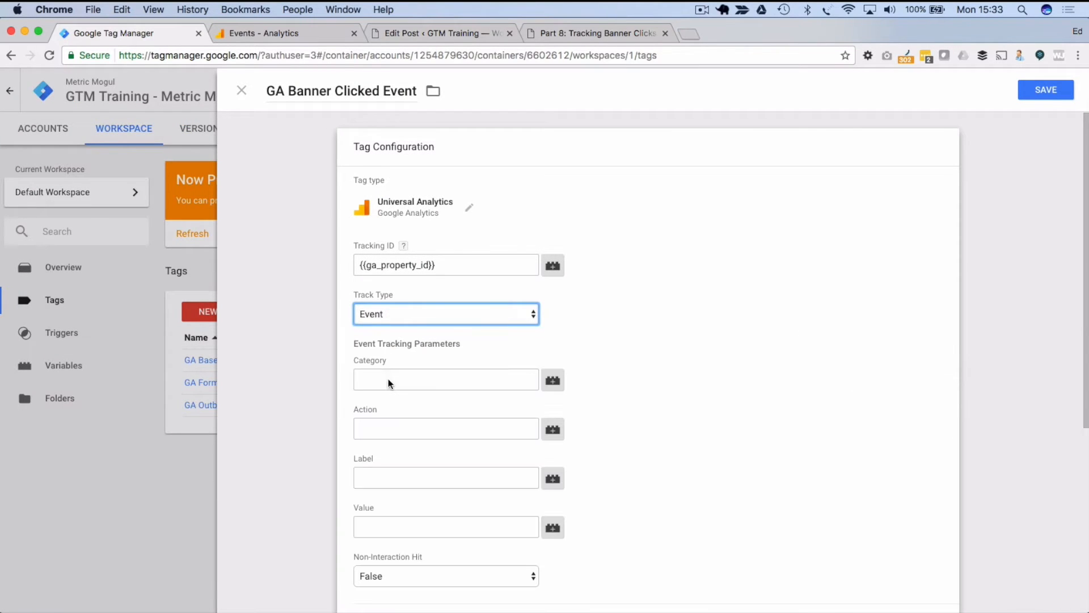
# Step: Set the event category to Interactions, the action to Banner Clicked and the label to the {{bannerName}} variable
pyautogui.click(389, 380)
pyautogui.write('Interactions')
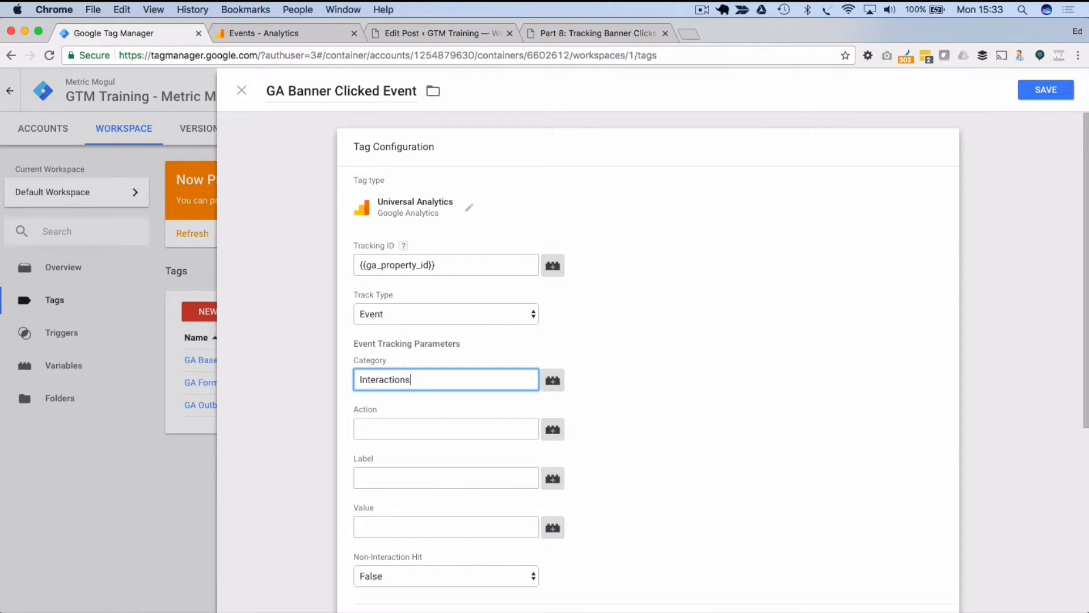
pyautogui.press('Tab')
pyautogui.press('Tab')
pyautogui.write('Blan')
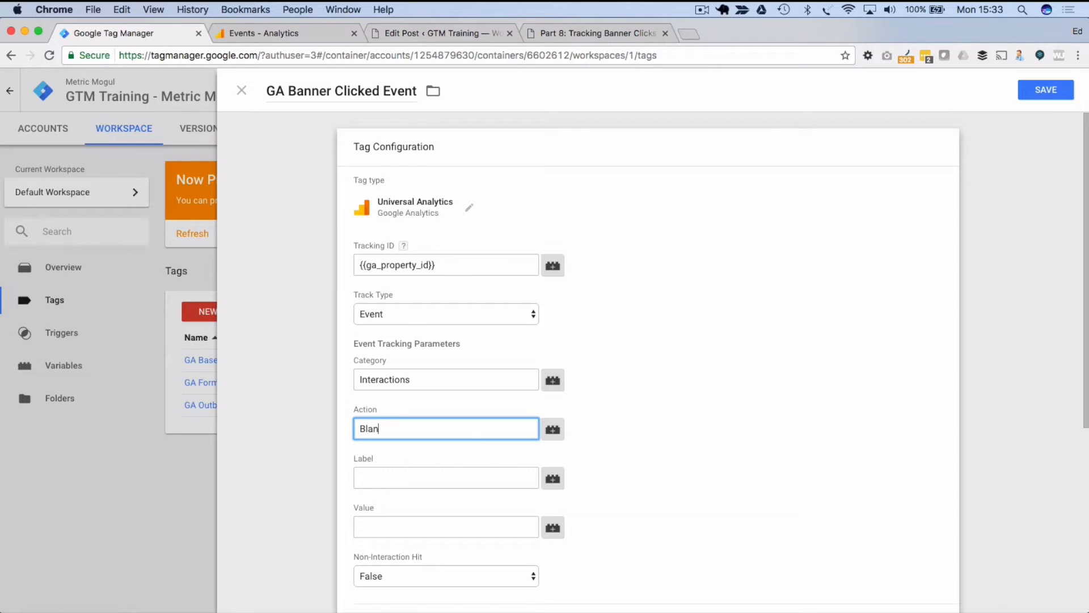
pyautogui.press('BackSpace')
pyautogui.press('BackSpace')
pyautogui.press('BackSpace')
pyautogui.write('anner Clicked')
pyautogui.press('Tab')
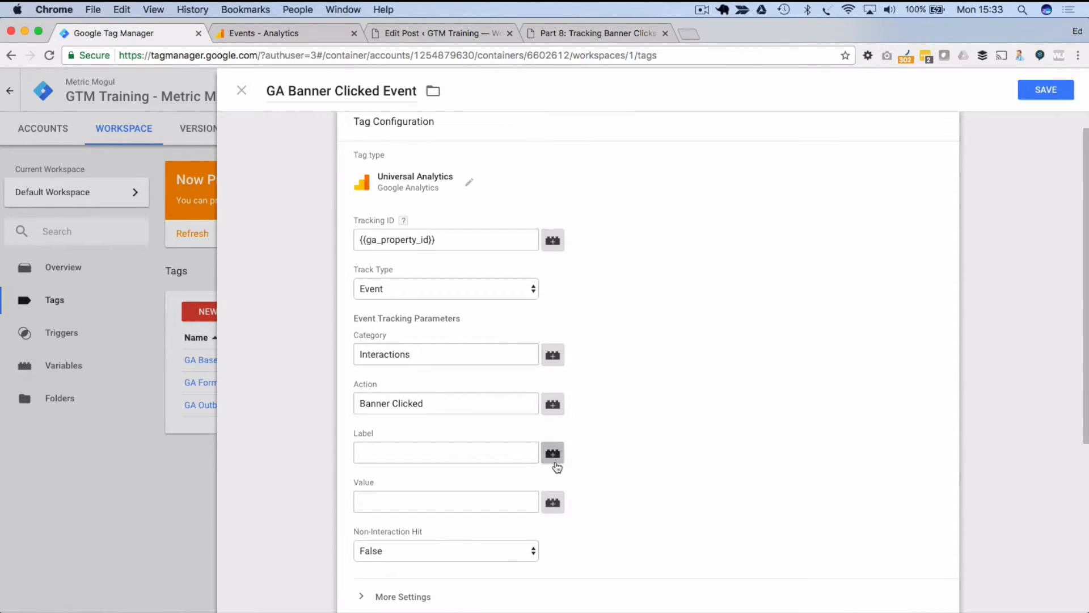
pyautogui.click(552, 478)
pyautogui.click(279, 174)
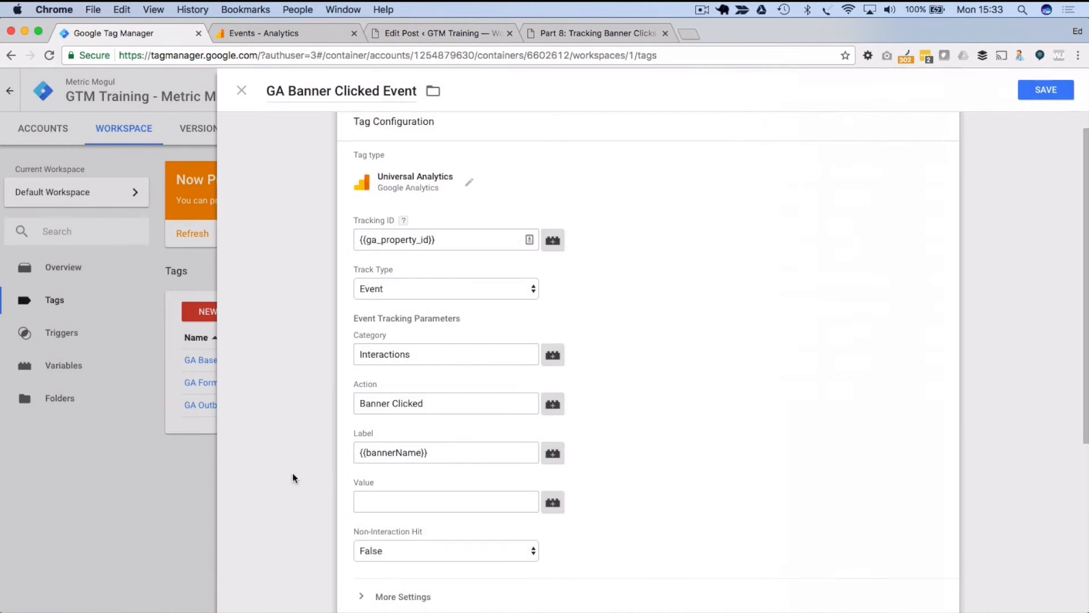
# Step: Assign the Banner Clicked trigger to the tag and save it
pyautogui.scroll(-4, 317, 482)
pyautogui.click(612, 511)
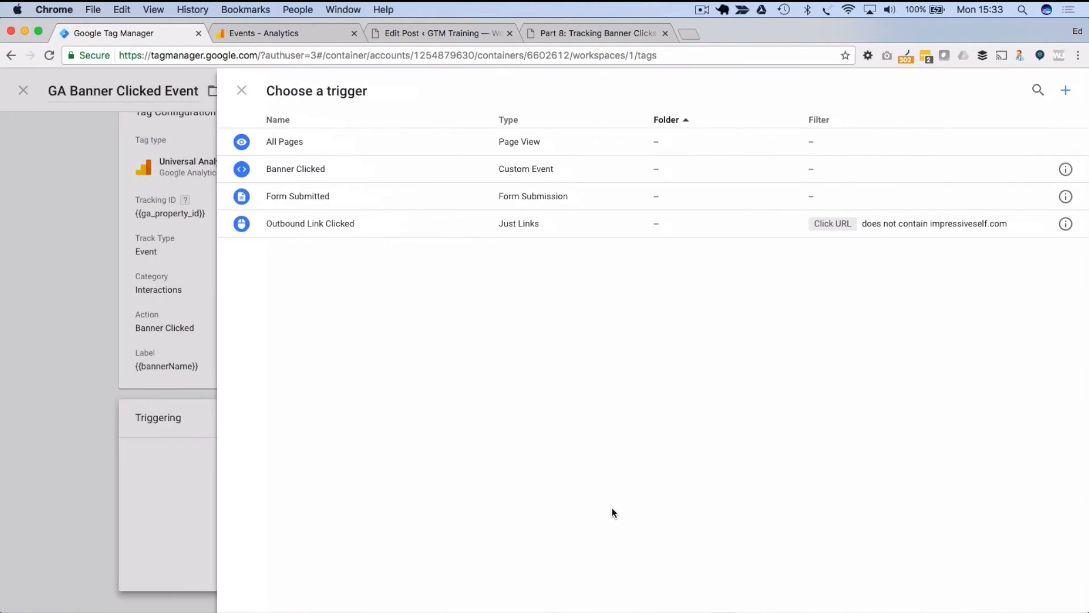
pyautogui.click(296, 168)
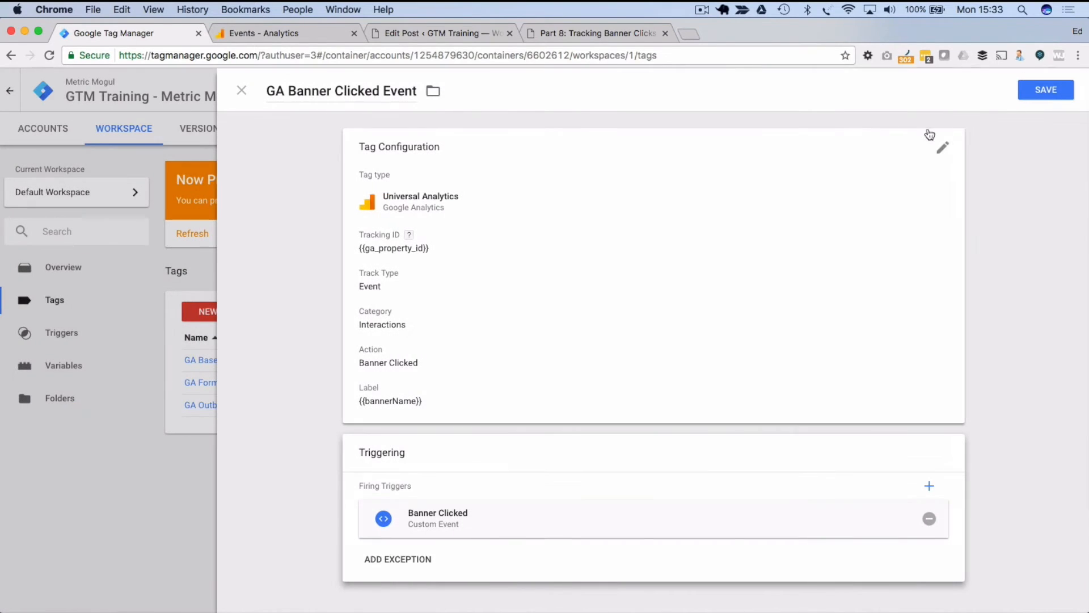
pyautogui.click(1047, 91)
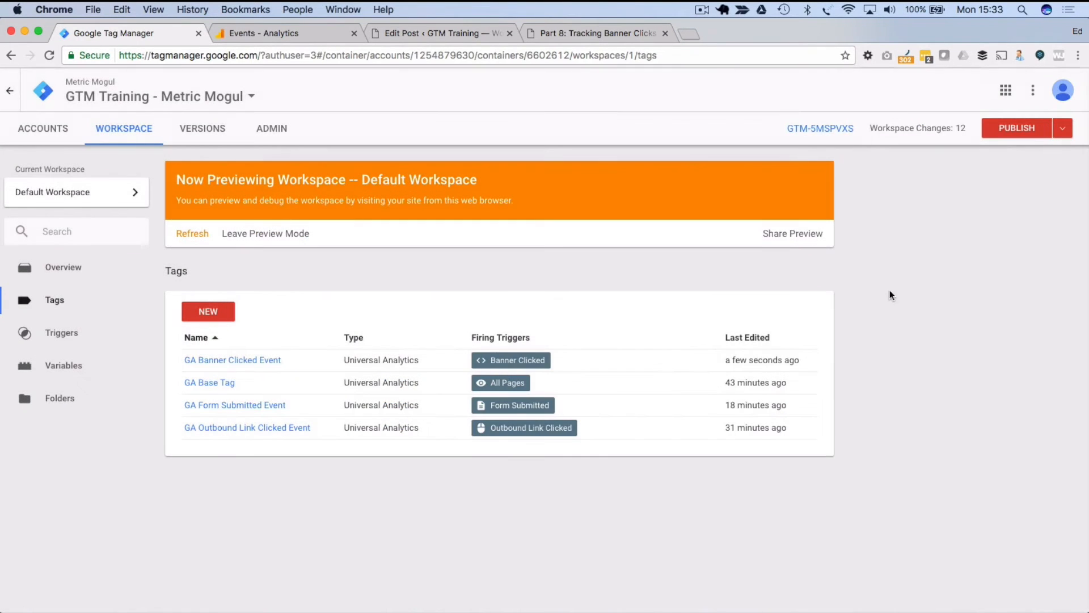
# Step: Restart the workspace preview with the new tag and reload the banner tracking post's preview page
pyautogui.click(1061, 128)
pyautogui.click(1021, 244)
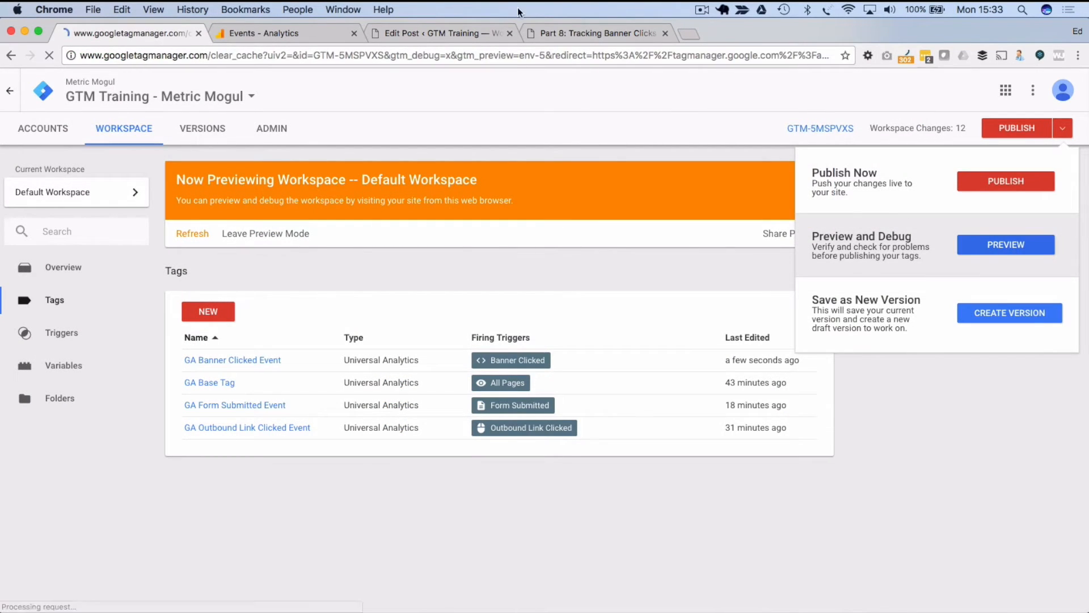
pyautogui.click(578, 30)
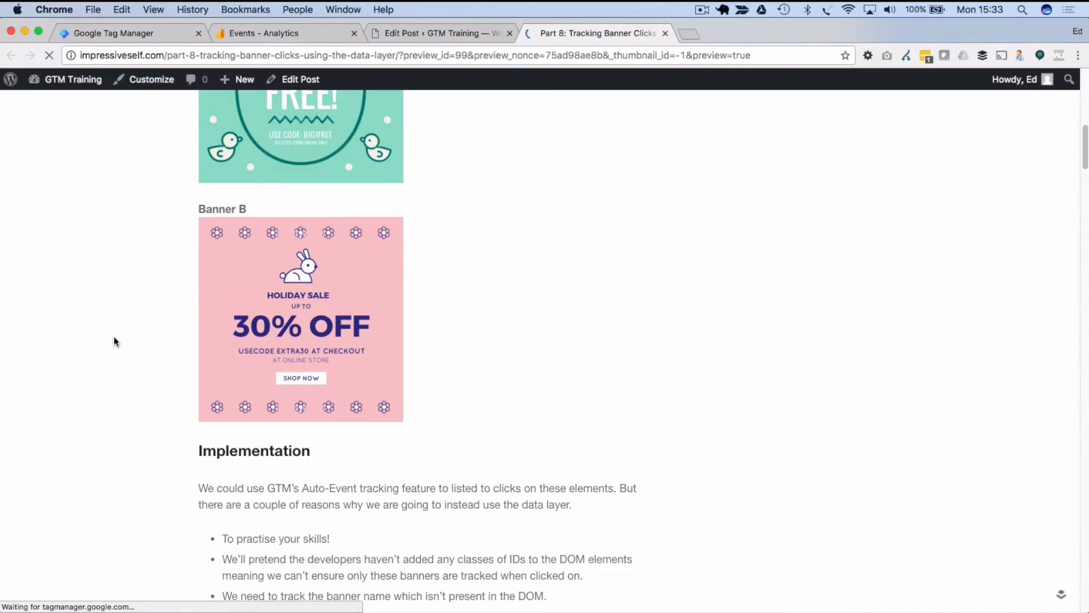
# Step: Review the fired and unfired tags in the debug summary, then activate Banner A to test whether its event tag fires
pyautogui.scroll(-4, 115, 340)
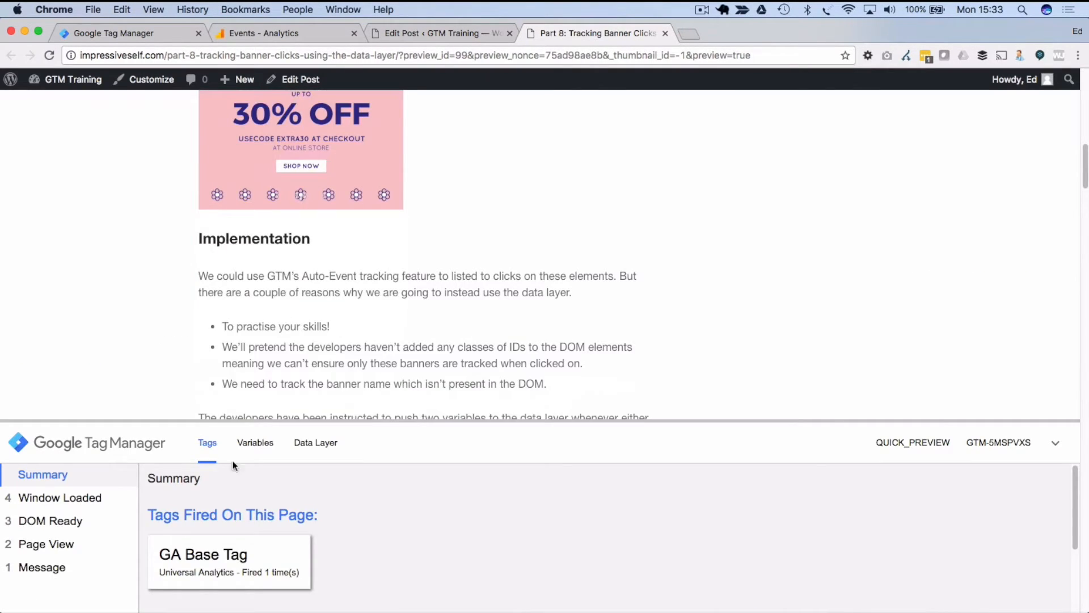
pyautogui.scroll(-1, 262, 500)
pyautogui.scroll(-5, 262, 499)
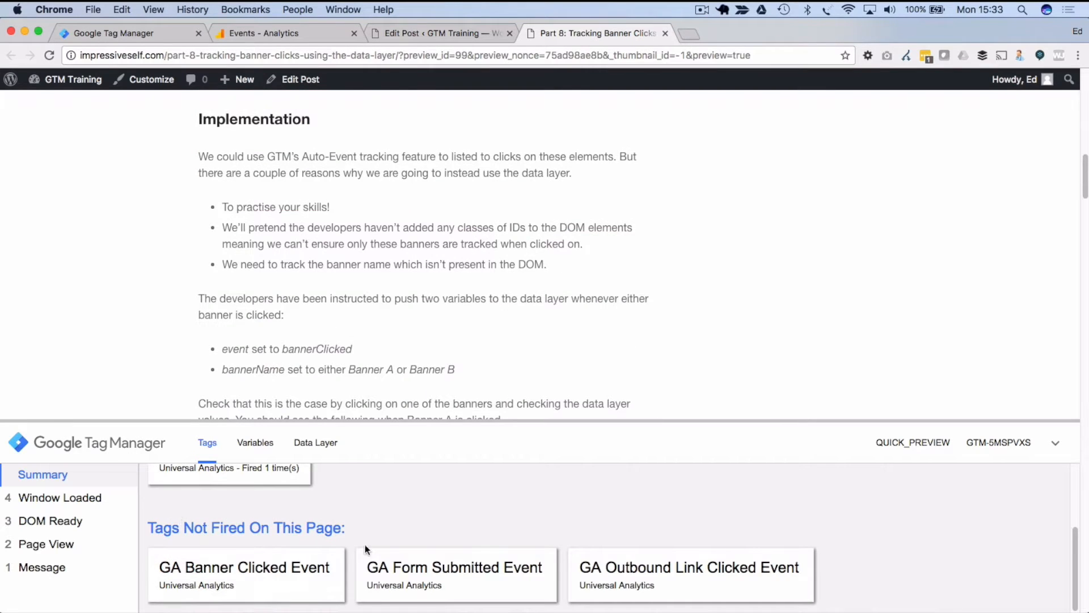
pyautogui.scroll(5, 521, 385)
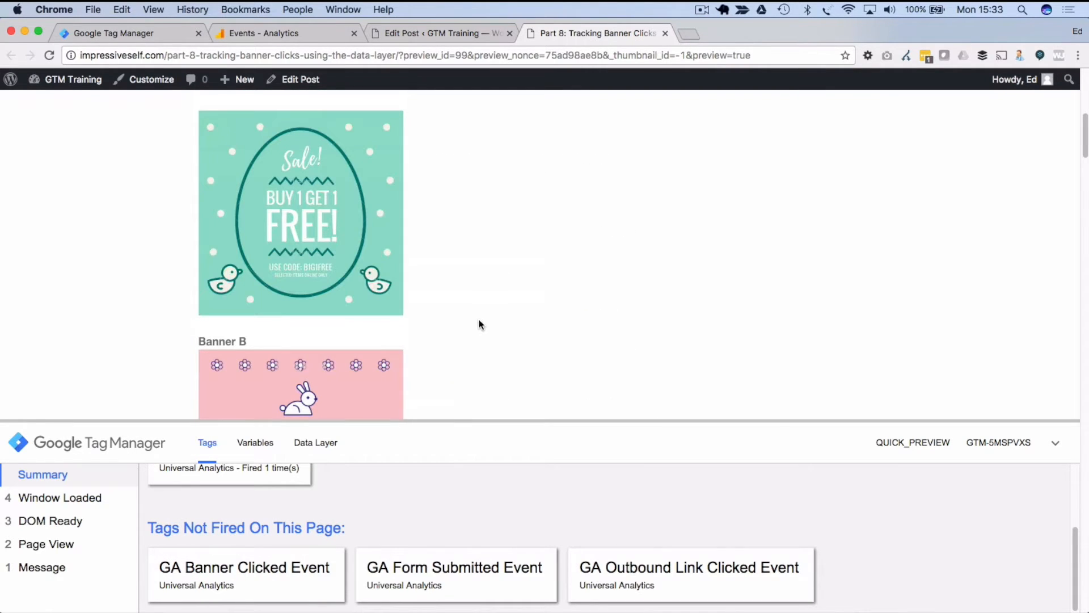
pyautogui.click(324, 207)
pyautogui.scroll(5, 513, 523)
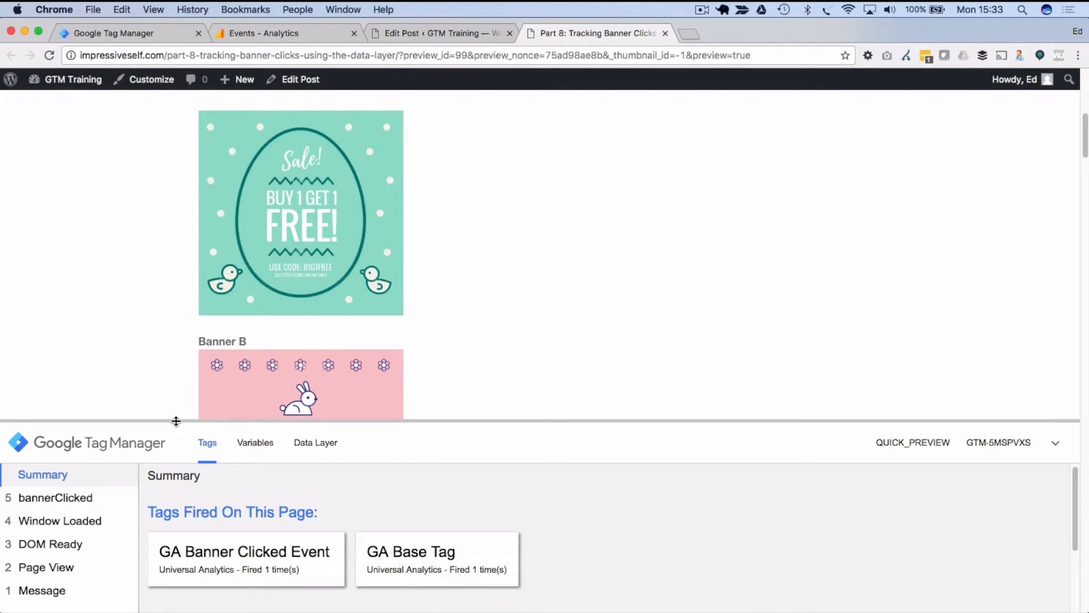
# Step: Enlarge the debug pane and examine all properties of the fired GA Banner Clicked Event tag, including its event label
pyautogui.moveTo(176, 421); pyautogui.dragTo(176, 233)
pyautogui.click(226, 377)
pyautogui.scroll(-2, 227, 454)
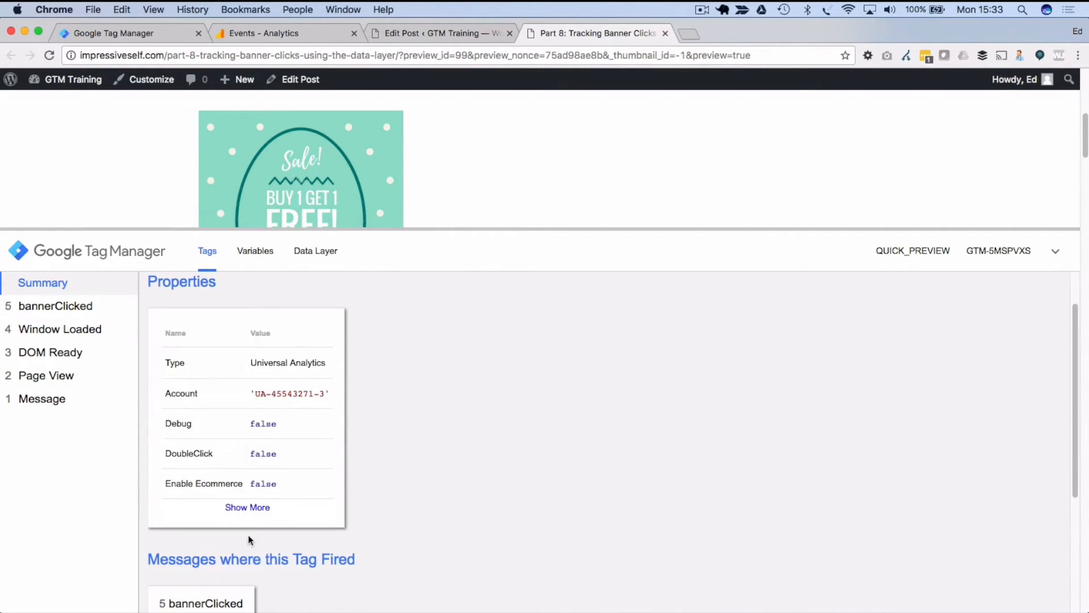
pyautogui.click(248, 507)
pyautogui.scroll(-2, 193, 489)
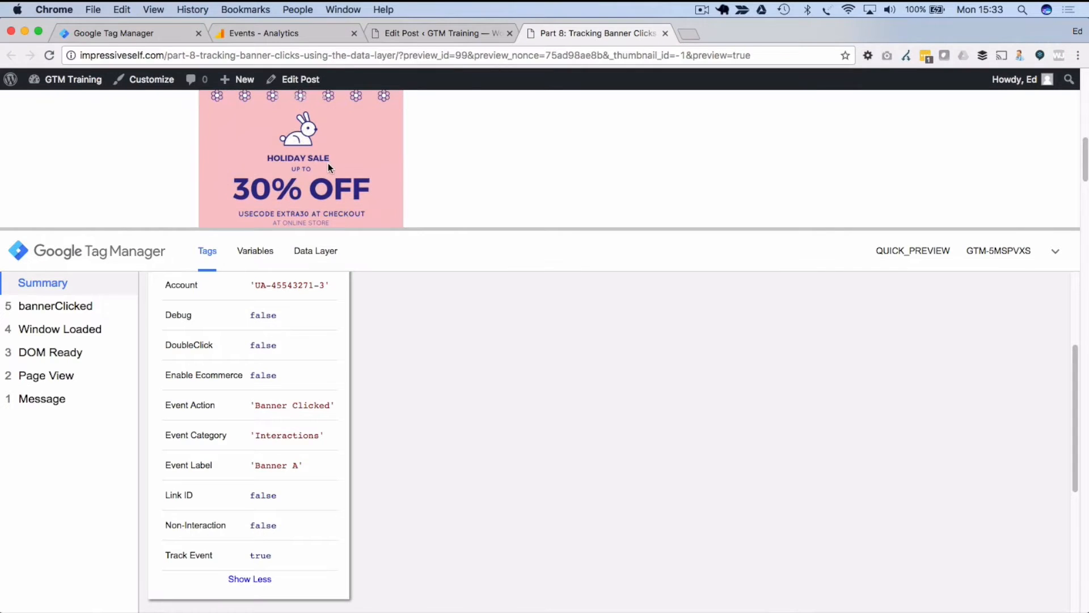
# Step: Activate Banner B and examine the full tag properties for its new bannerClicked event, then shrink the debug pane
pyautogui.click(345, 167)
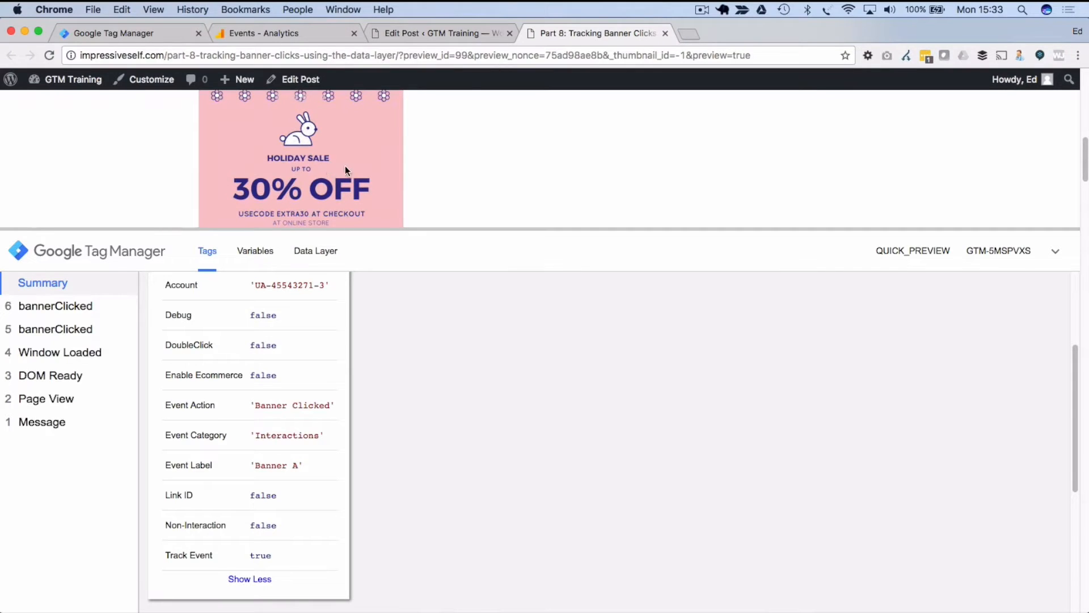
pyautogui.click(74, 306)
pyautogui.click(216, 382)
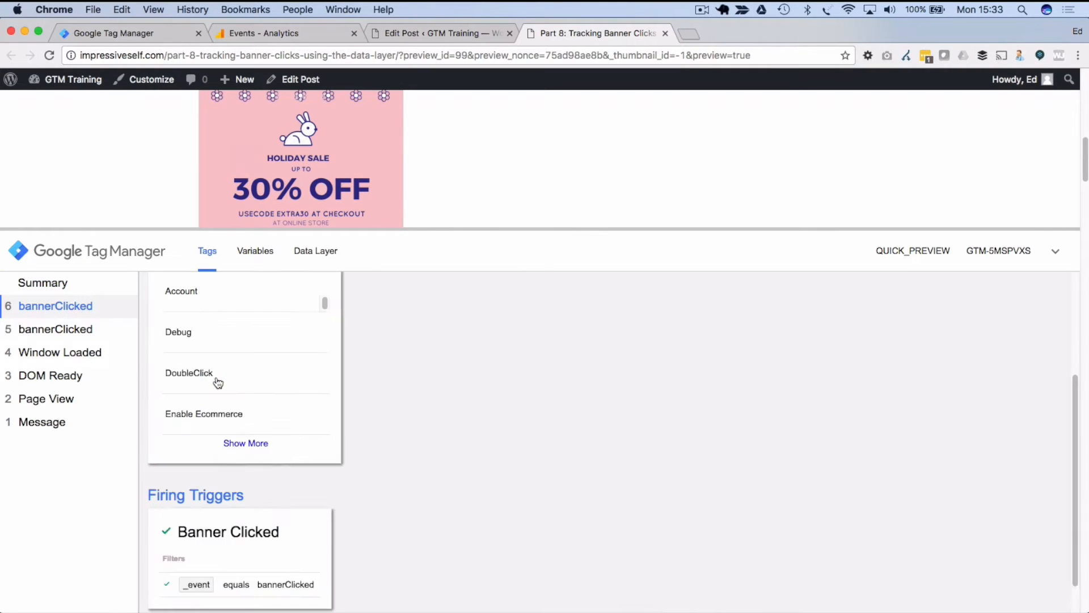
pyautogui.scroll(-4, 231, 418)
pyautogui.scroll(2, 238, 454)
pyautogui.click(247, 505)
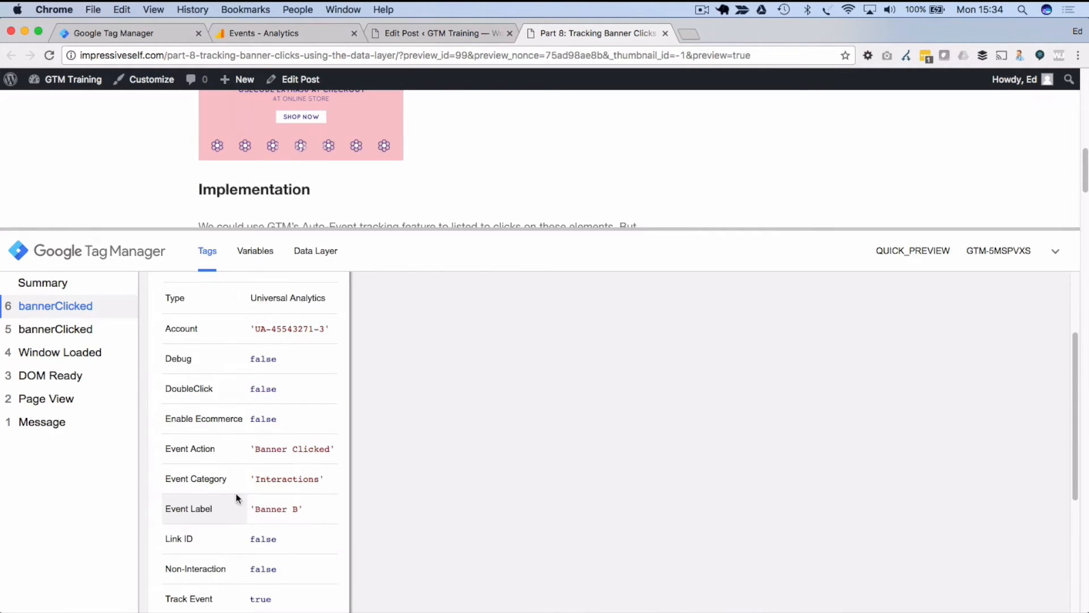
pyautogui.scroll(-2, 237, 498)
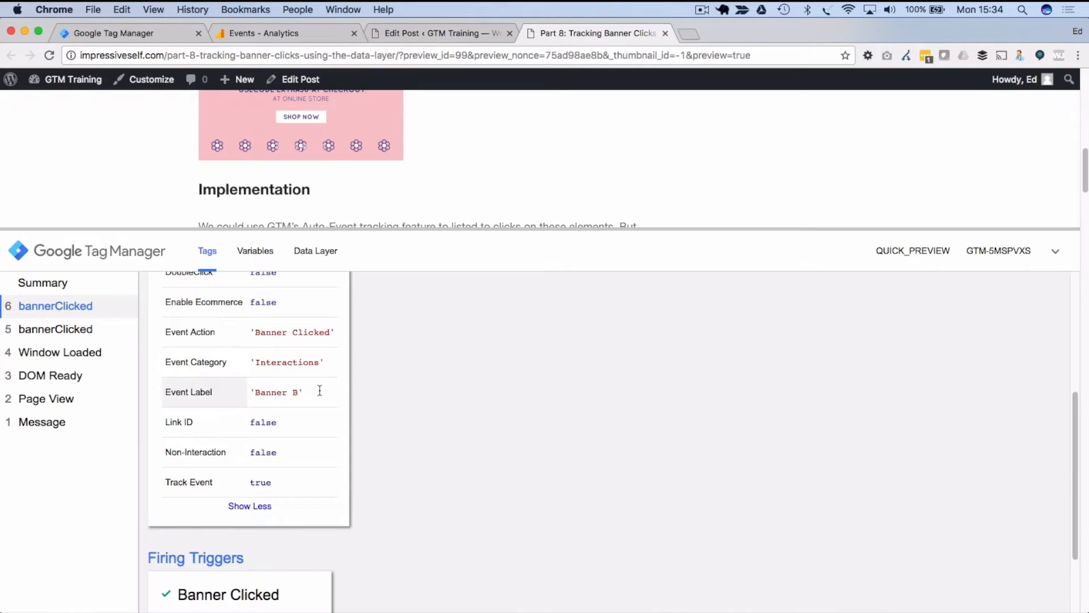
pyautogui.moveTo(370, 227); pyautogui.dragTo(375, 371)
pyautogui.scroll(4, 417, 276)
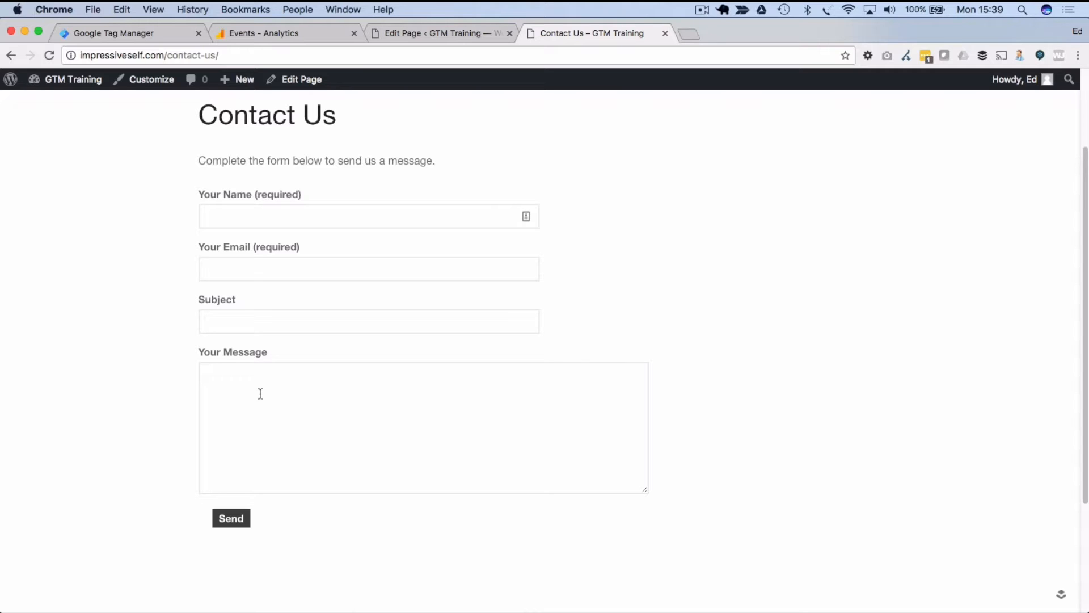
# Step: Put the focus in the name, email and subject fields of the Contact Us form one after another without entering text
pyautogui.click(221, 219)
pyautogui.click(225, 271)
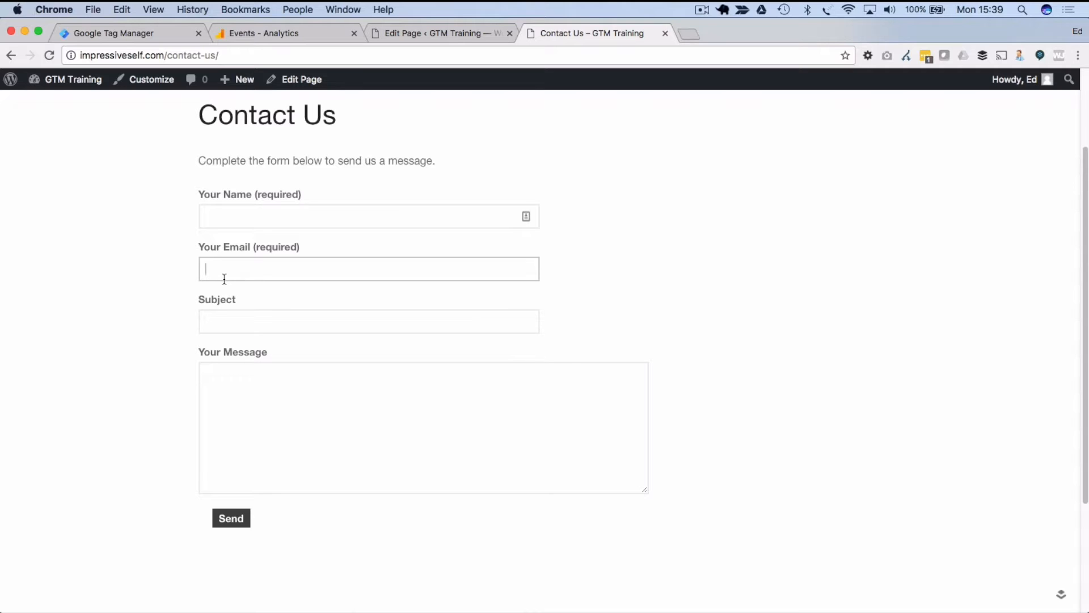
pyautogui.click(226, 219)
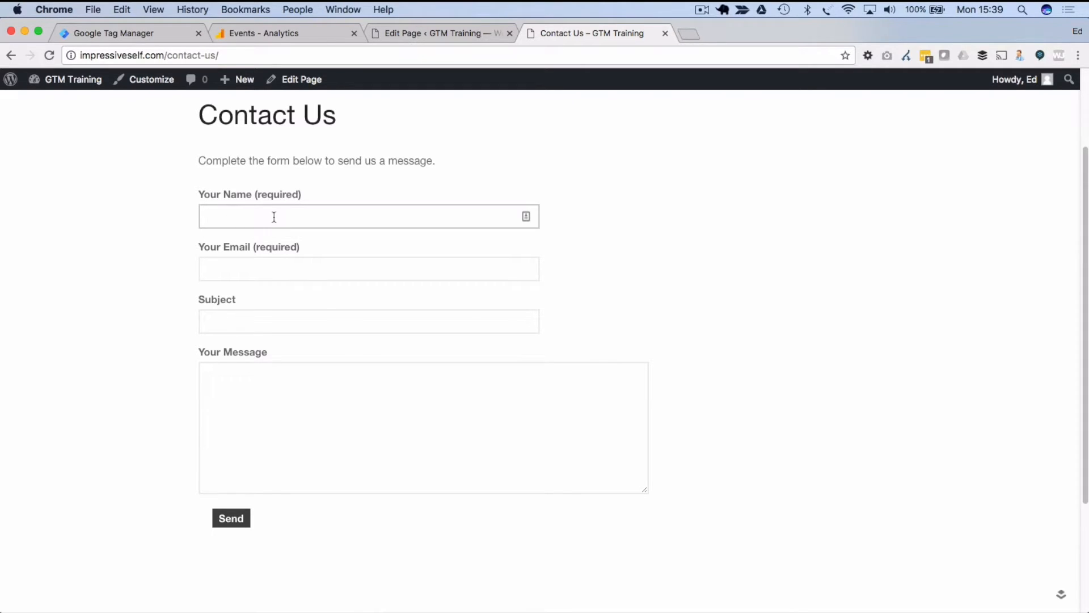
pyautogui.click(223, 267)
pyautogui.click(215, 321)
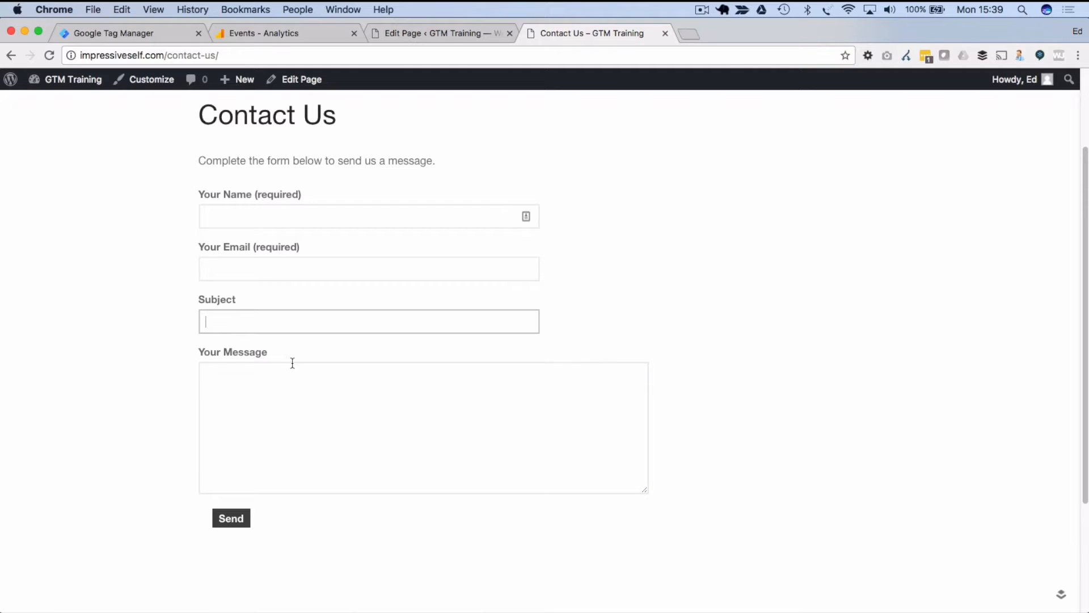
pyautogui.click(242, 215)
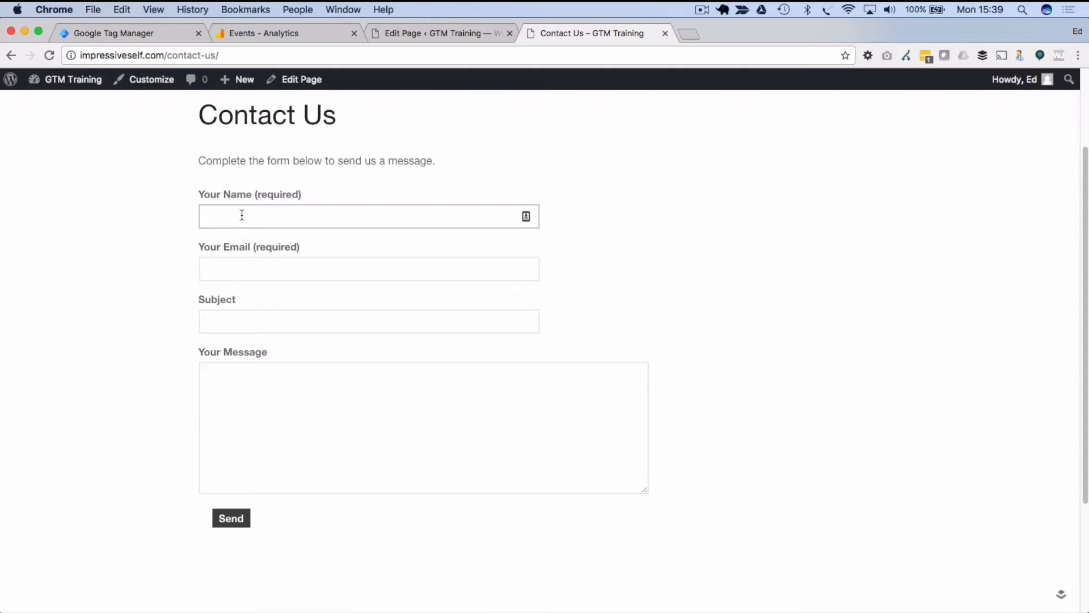
# Step: In the Contact Us page editor, delete the console.log(name); line from the embedded jQuery script
pyautogui.click(413, 33)
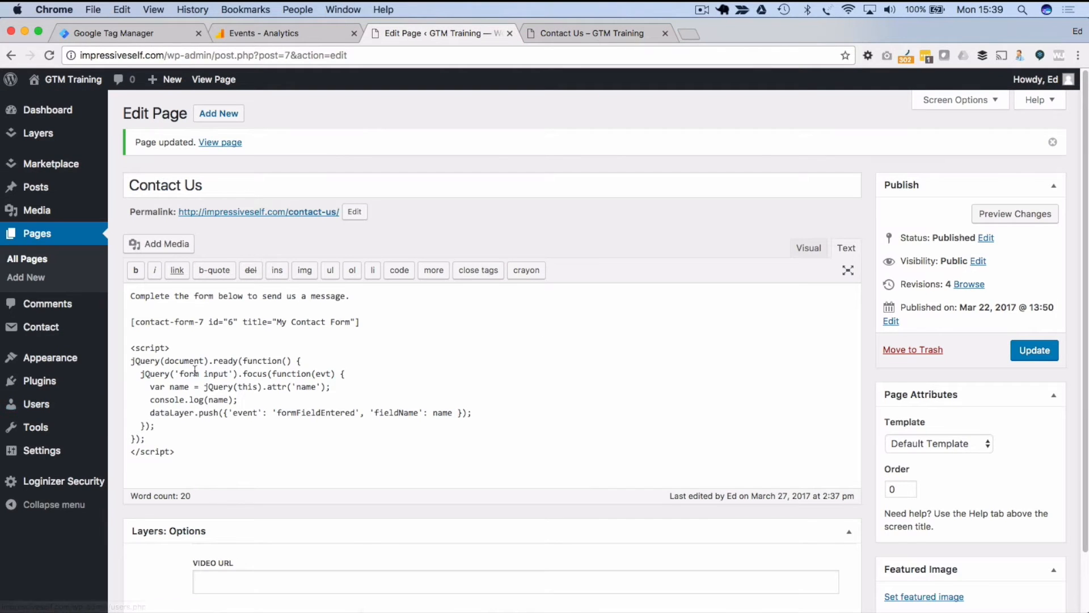
pyautogui.scroll(-1, 195, 370)
pyautogui.moveTo(214, 449); pyautogui.dragTo(123, 330)
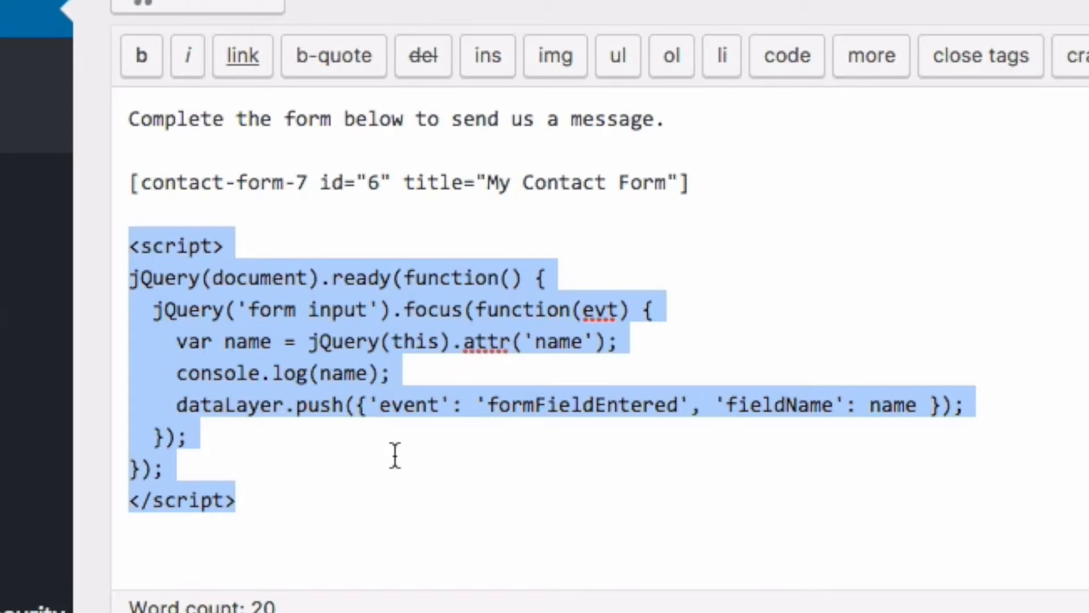
pyautogui.click(238, 418)
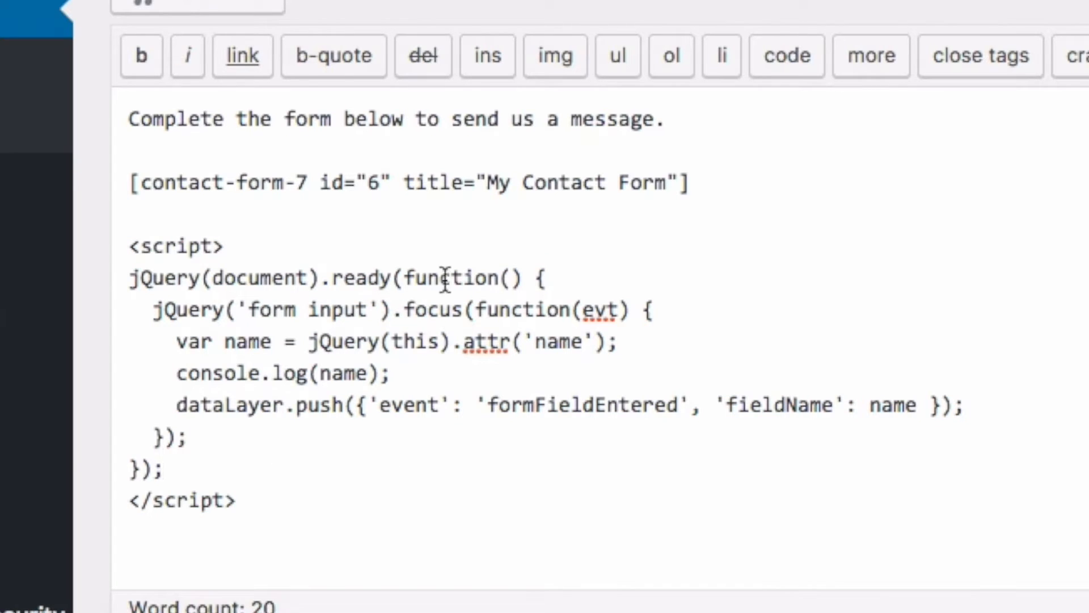
pyautogui.tripleClick(236, 363)
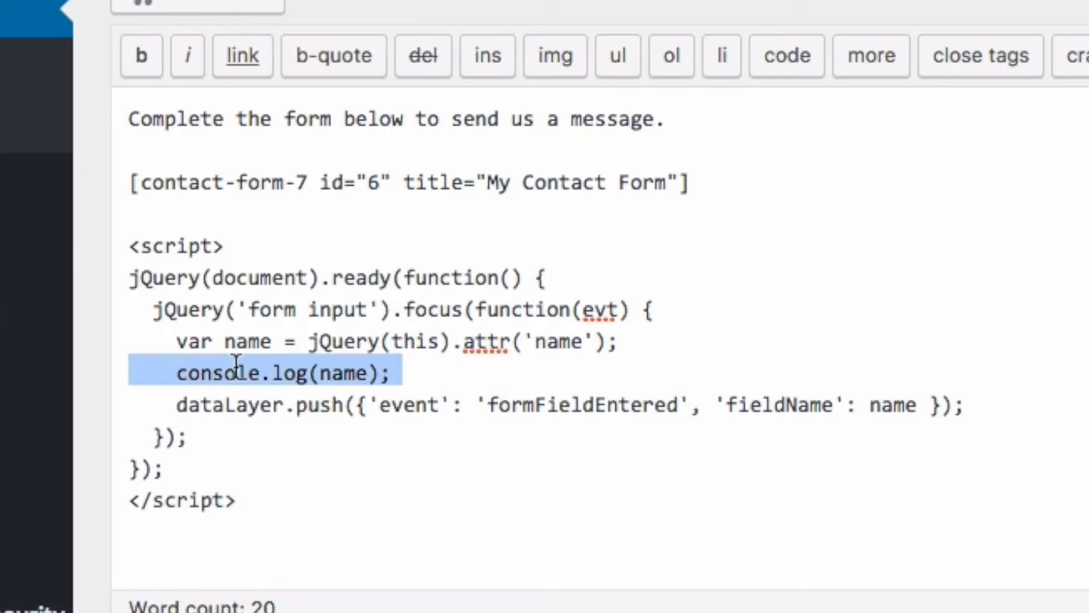
pyautogui.press('BackSpace')
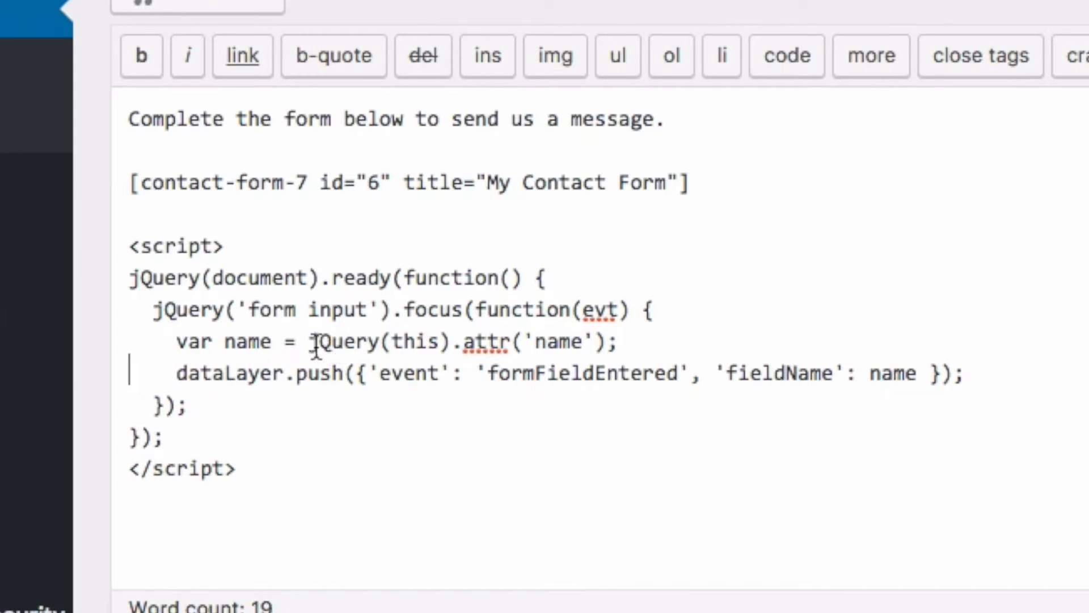
# Step: Examine the script's form input focus handler, name variable and dataLayer.push call with formFieldEntered and fieldName
pyautogui.moveTo(248, 309); pyautogui.dragTo(463, 309)
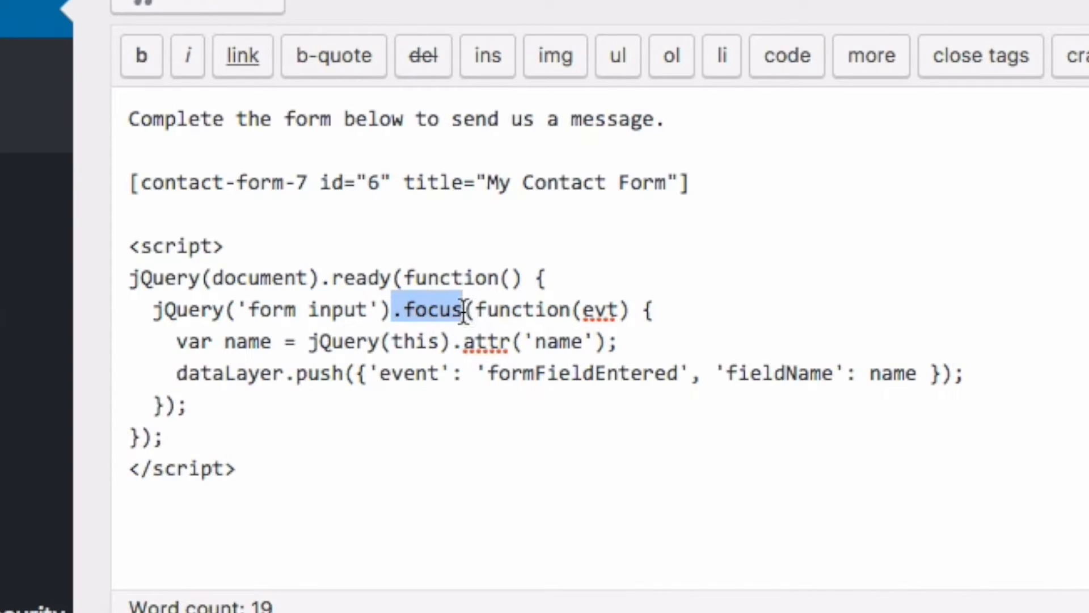
pyautogui.moveTo(235, 342); pyautogui.dragTo(283, 342)
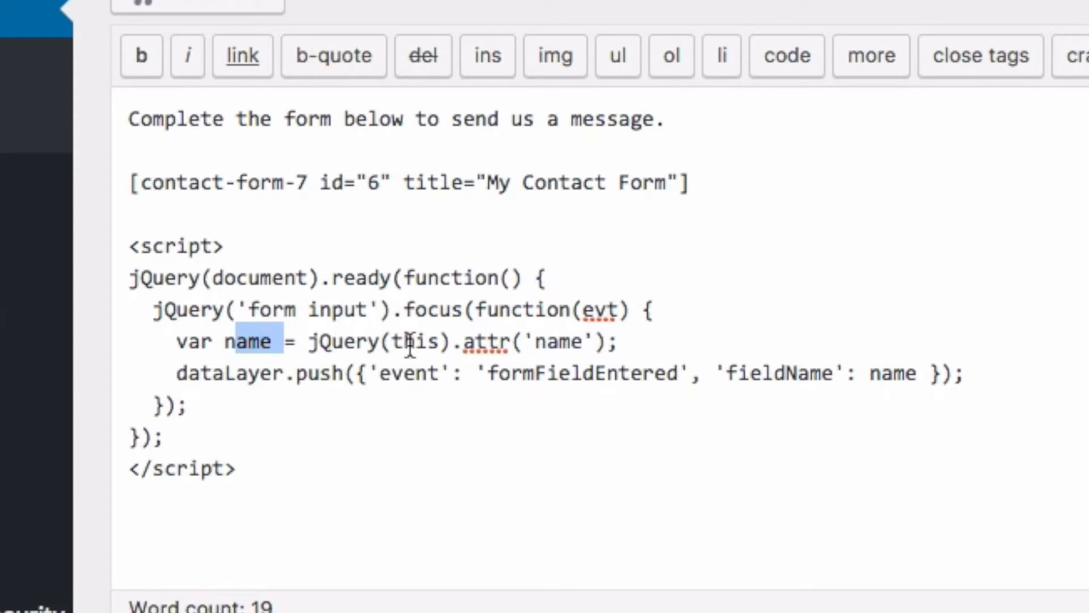
pyautogui.moveTo(177, 373); pyautogui.dragTo(418, 372)
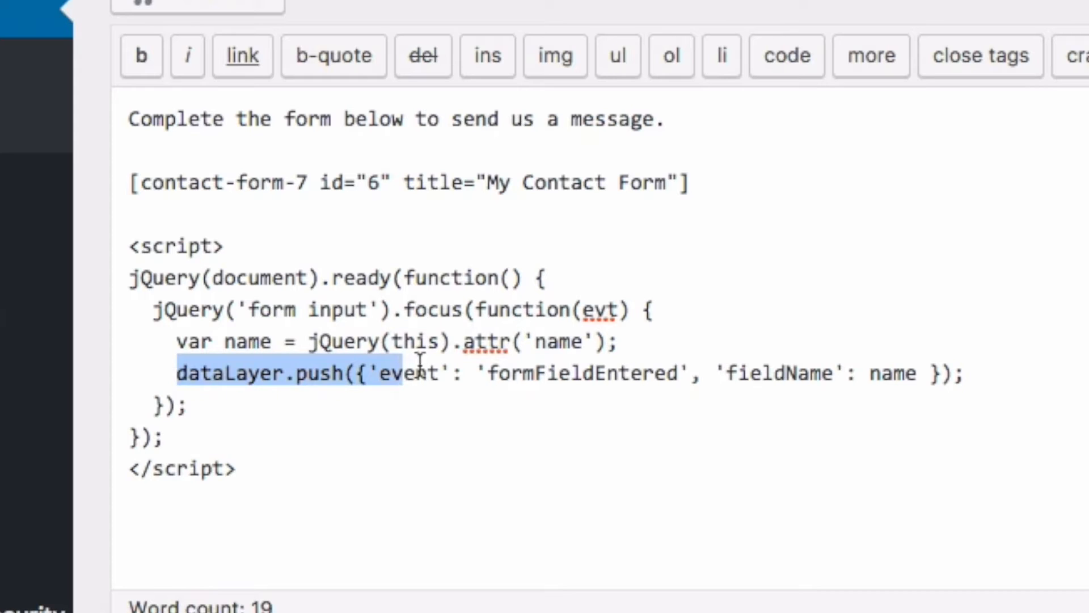
pyautogui.click(419, 370)
pyautogui.doubleClick(534, 372)
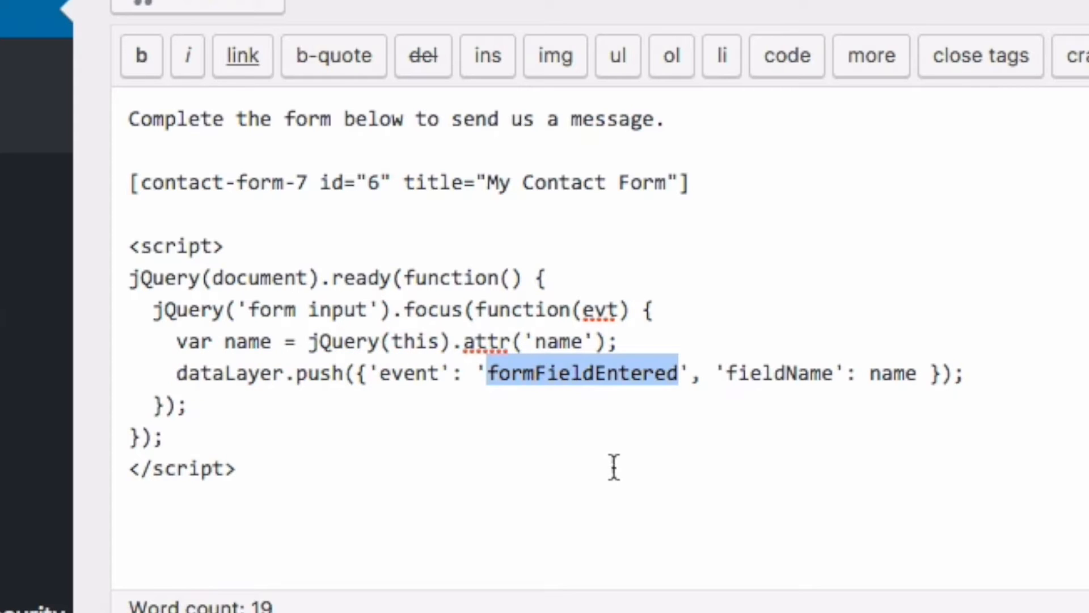
pyautogui.doubleClick(760, 372)
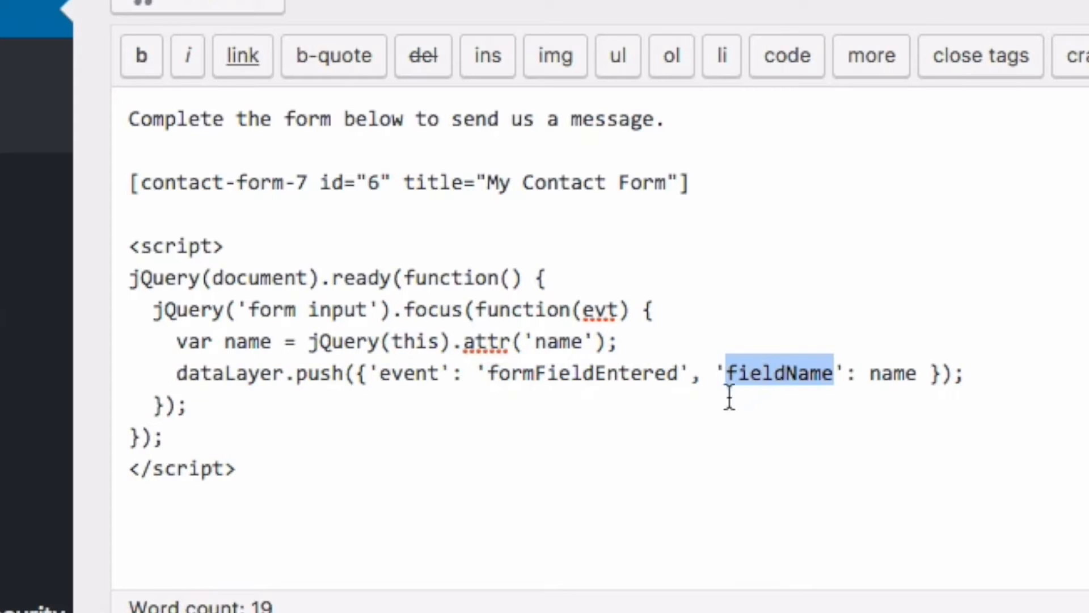
pyautogui.doubleClick(896, 373)
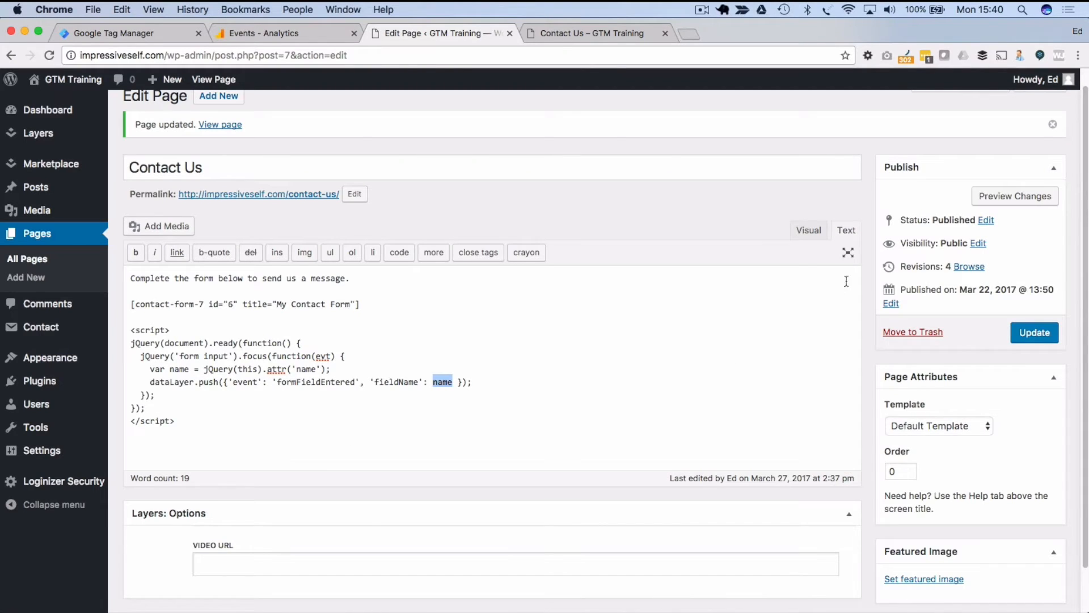
# Step: Start previewing the Default Workspace in Google Tag Manager and reload the Contact Us page
pyautogui.click(584, 35)
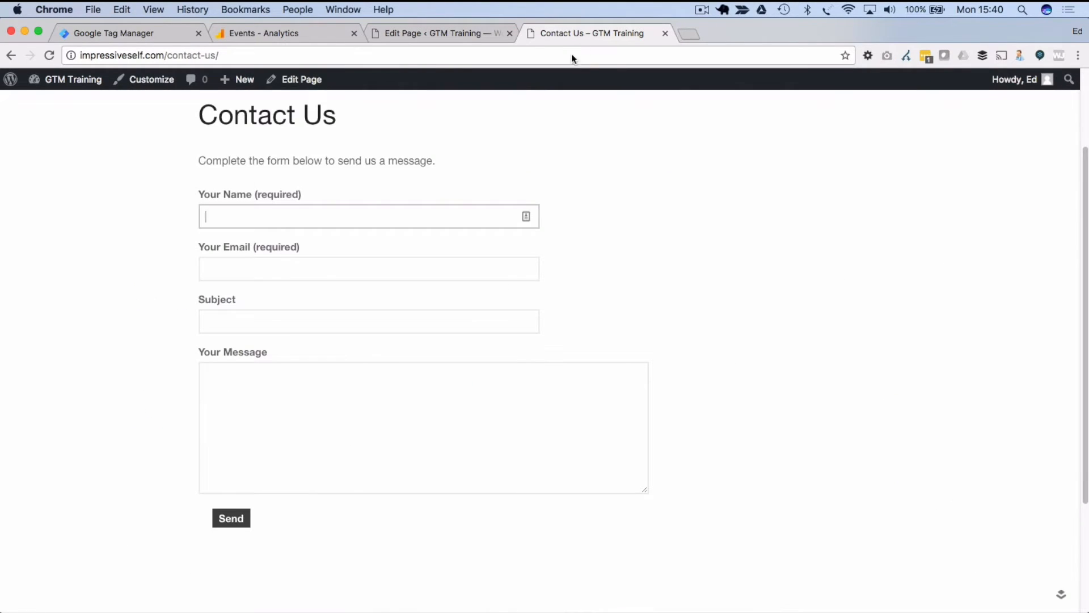
pyautogui.click(113, 33)
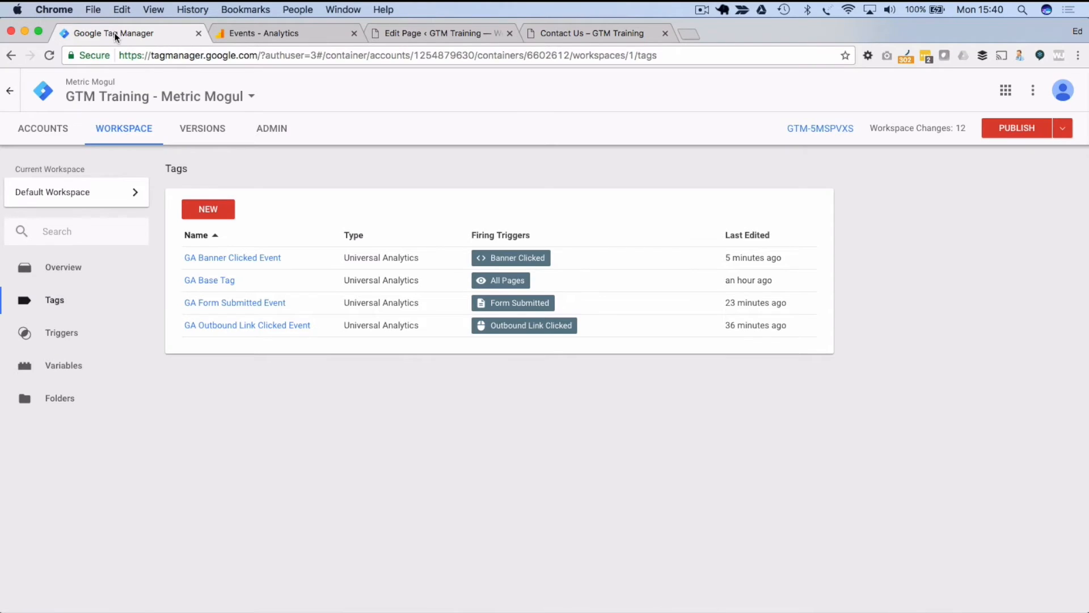
pyautogui.click(1062, 127)
pyautogui.click(1005, 244)
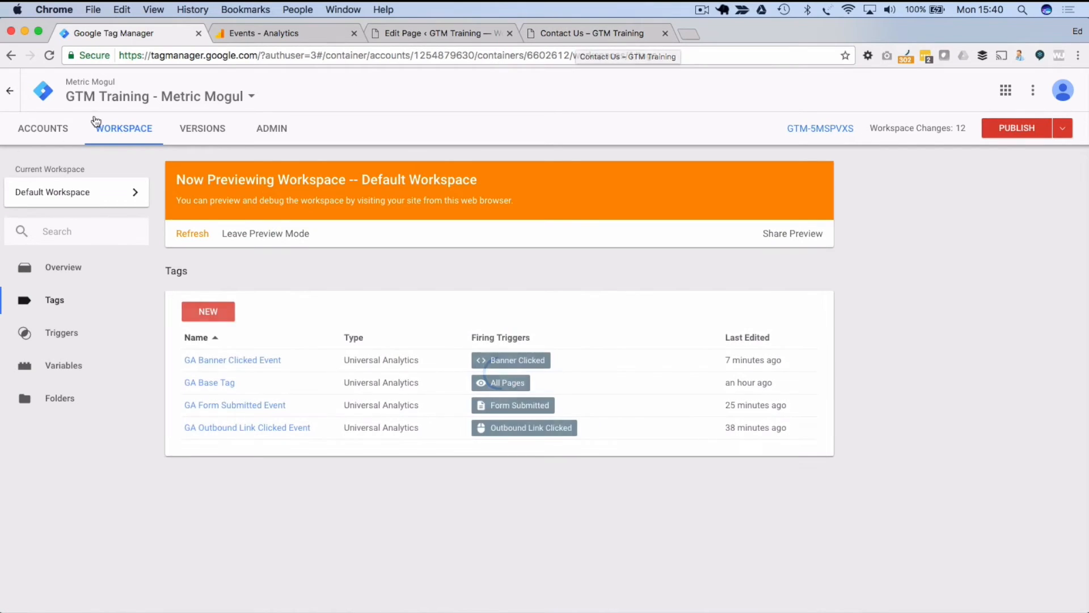
pyautogui.click(524, 34)
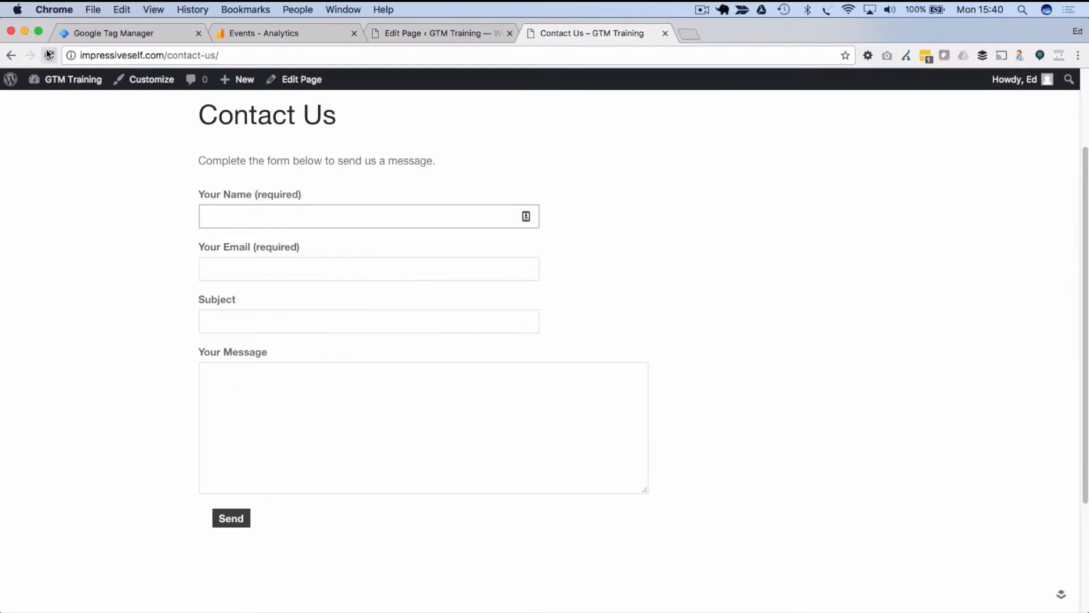
pyautogui.click(48, 55)
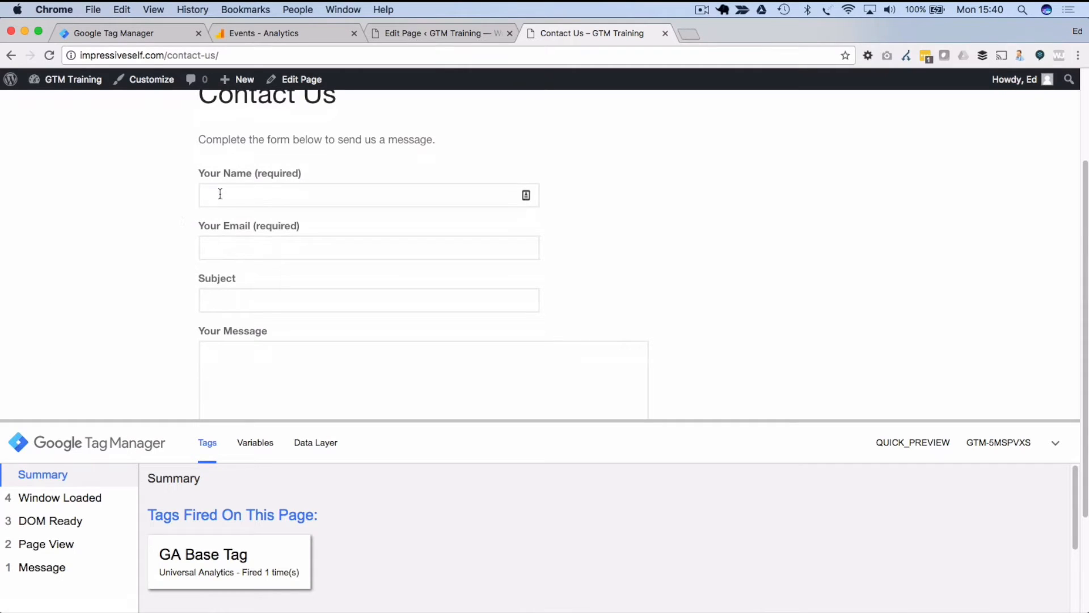
# Step: Focus the form's name, email and subject fields to trigger data layer events, and show the variables of the first formFieldEntered event
pyautogui.click(221, 194)
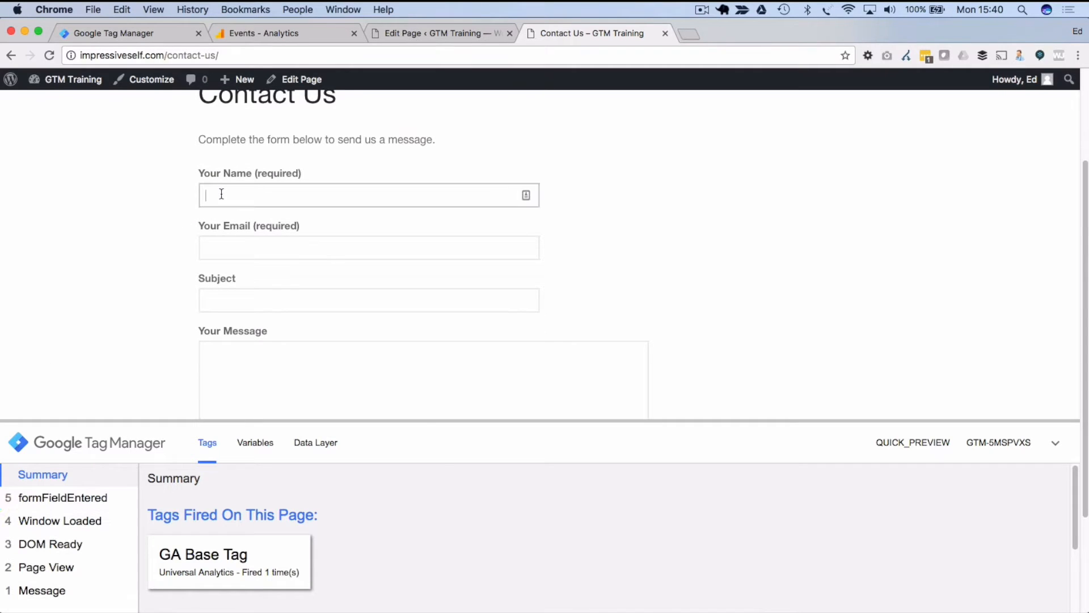
pyautogui.click(86, 503)
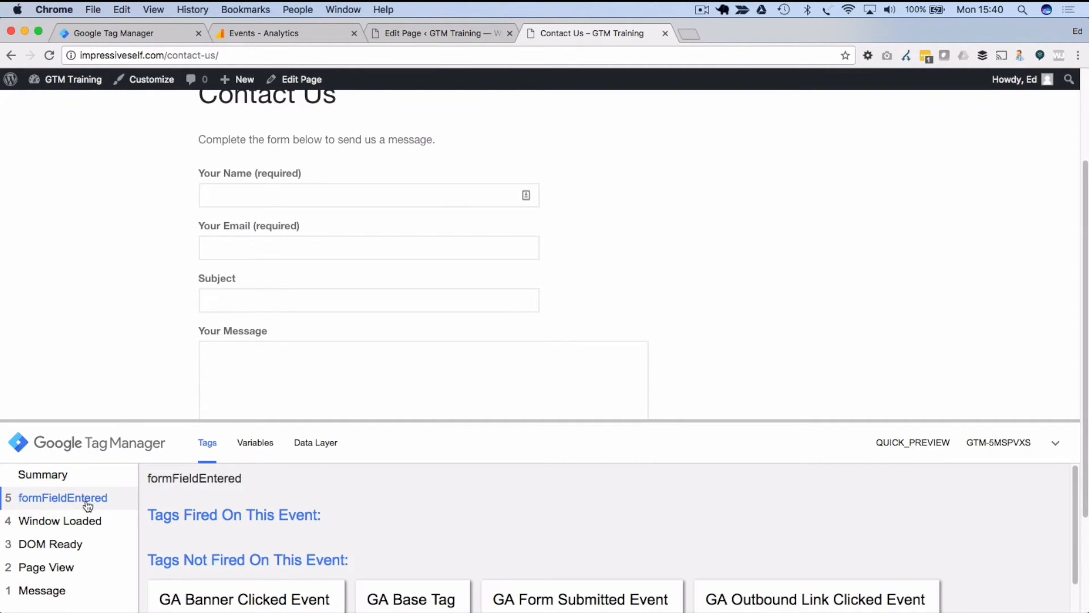
pyautogui.click(251, 253)
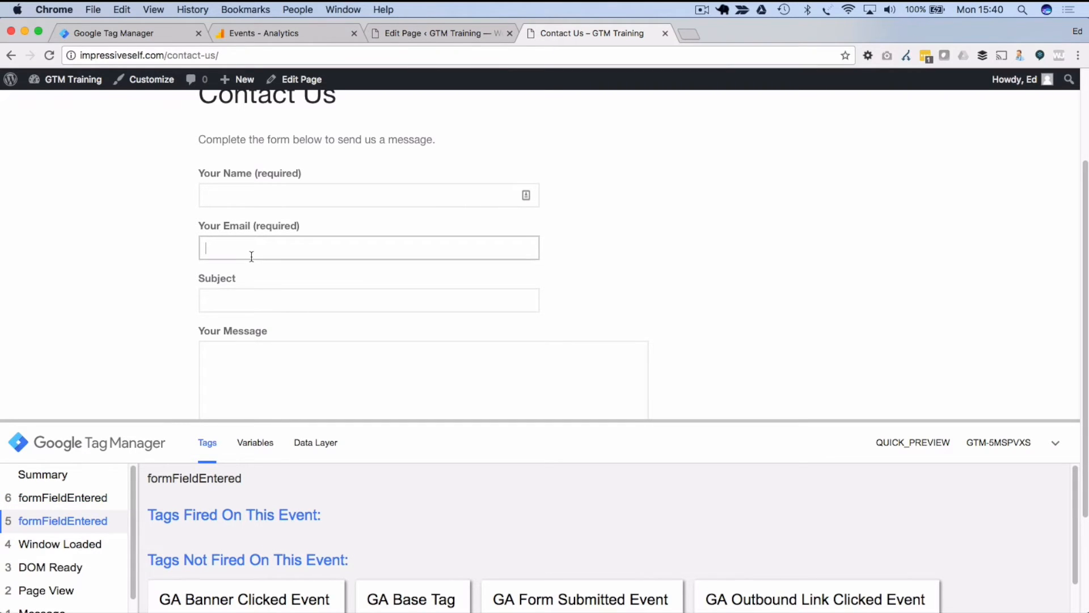
pyautogui.click(250, 300)
pyautogui.click(242, 450)
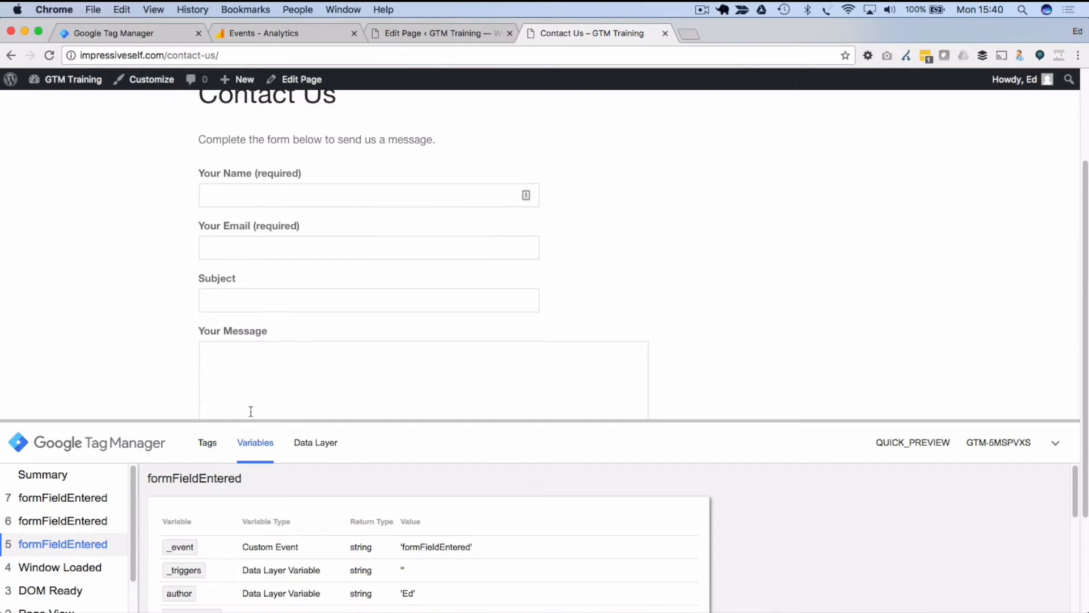
# Step: Examine the data layer values of each formFieldEntered event, including the fieldName value, and return to the data layer summary
pyautogui.click(296, 443)
pyautogui.moveTo(289, 421); pyautogui.dragTo(292, 275)
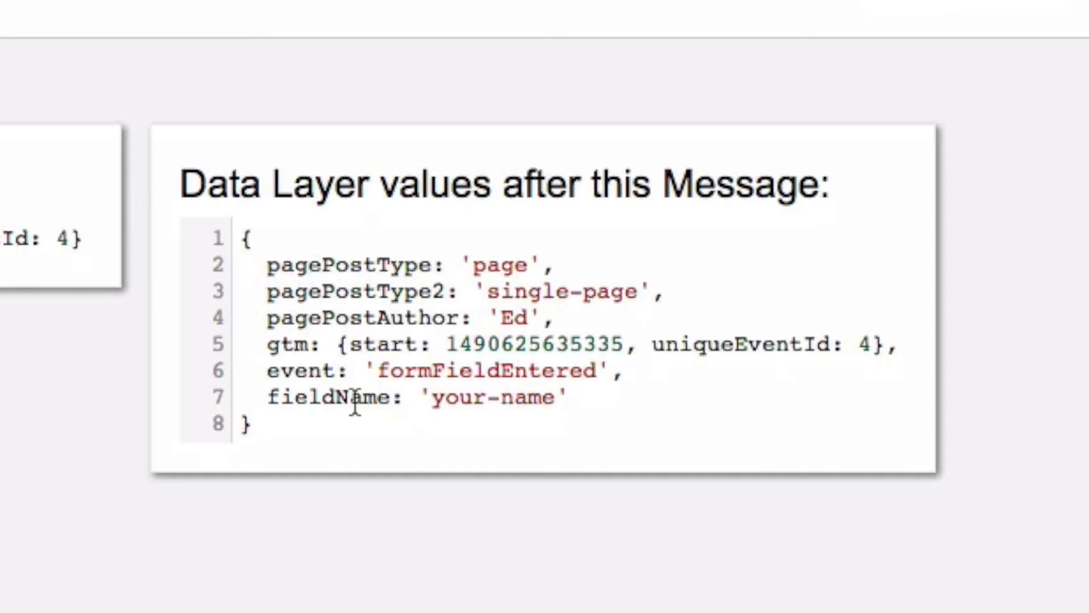
pyautogui.moveTo(432, 397); pyautogui.dragTo(553, 397)
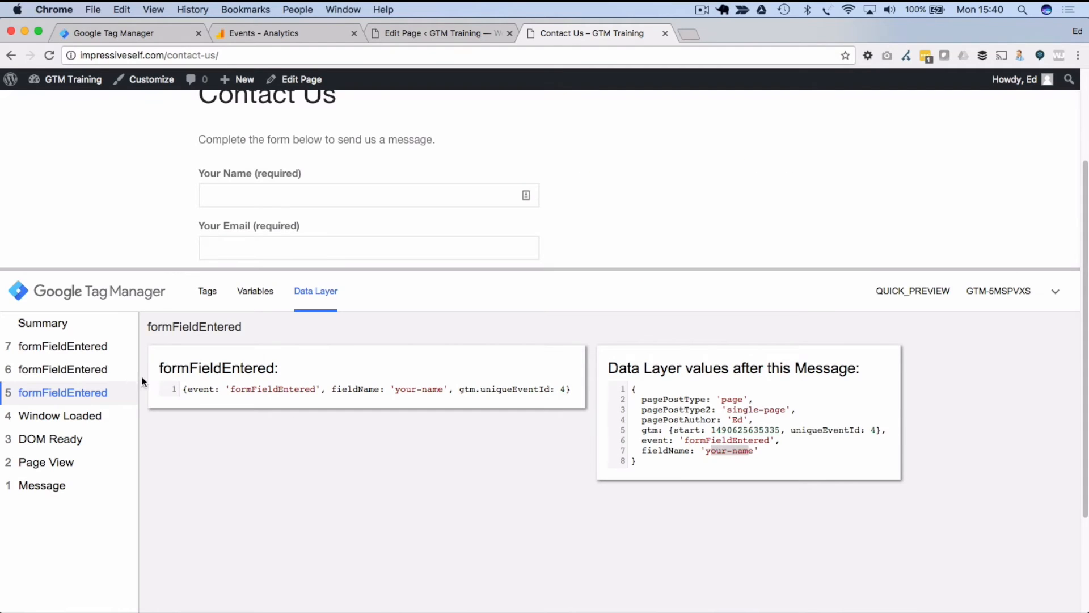
pyautogui.click(63, 374)
pyautogui.click(71, 353)
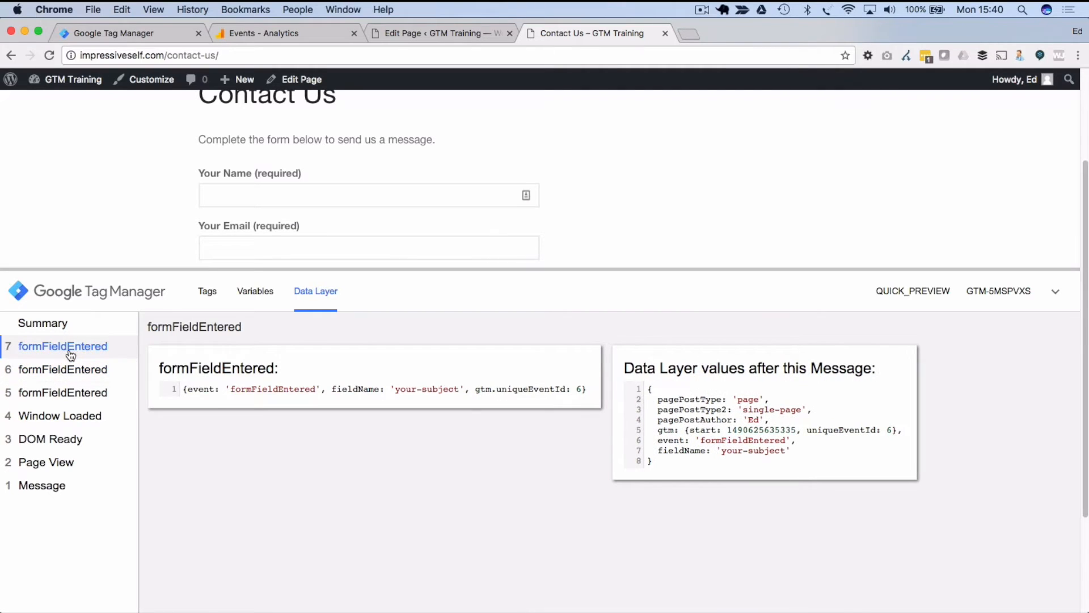
pyautogui.click(69, 369)
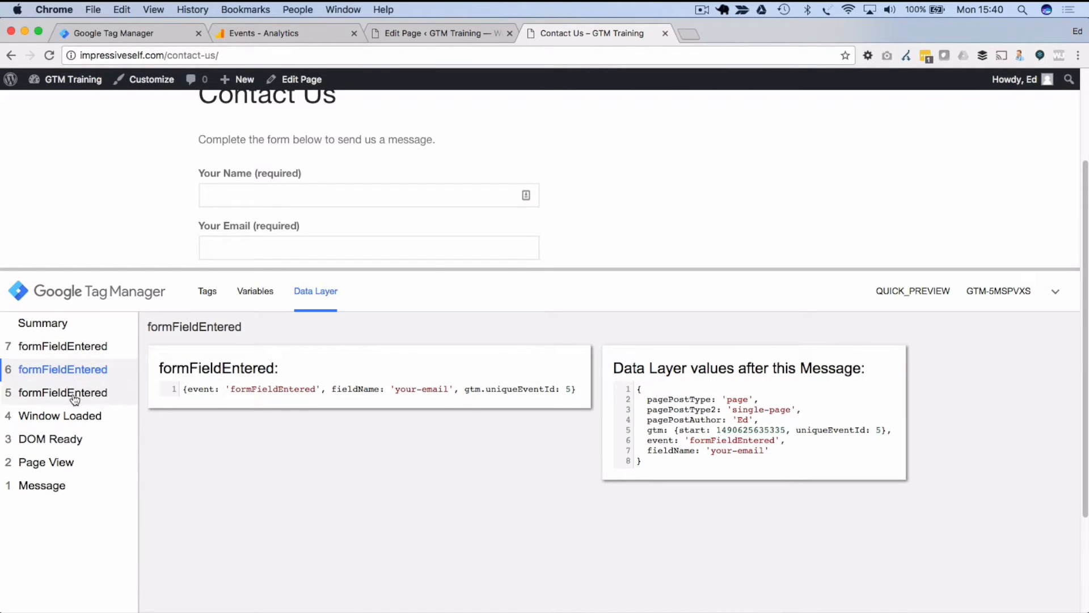
pyautogui.click(72, 393)
pyautogui.click(45, 322)
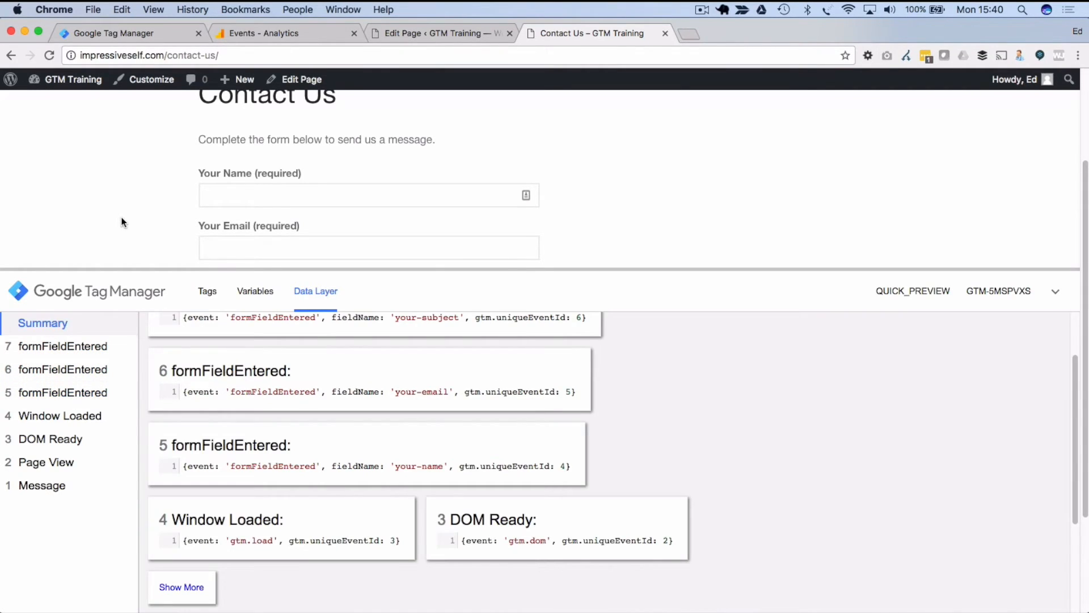
# Step: Test the Contact Us form by focusing its name, email, subject and message fields while watching the data layer event summary
pyautogui.scroll(1, 130, 220)
pyautogui.click(247, 199)
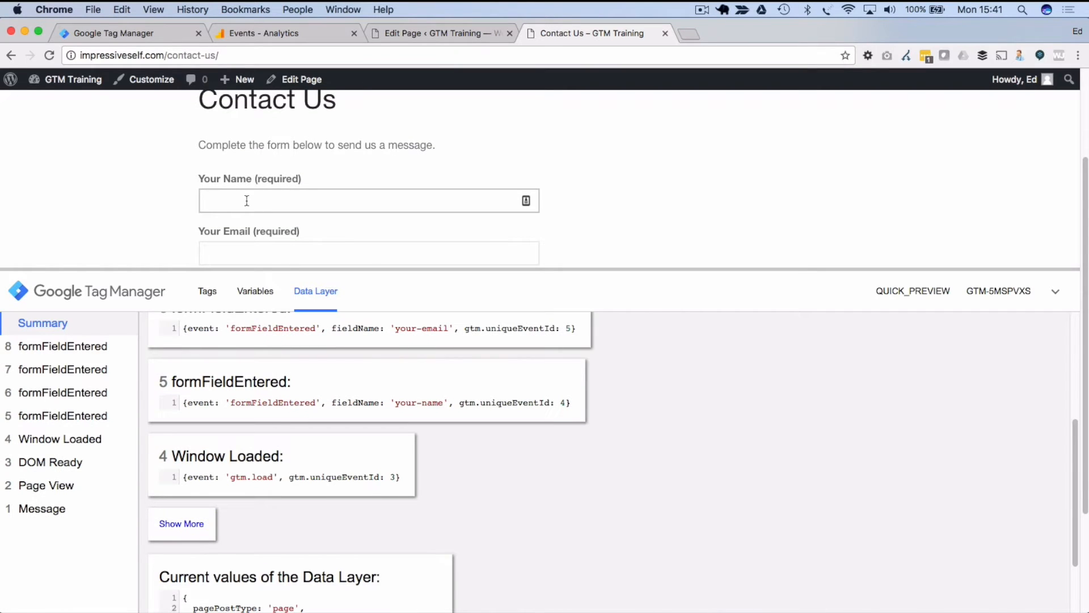
pyautogui.click(241, 253)
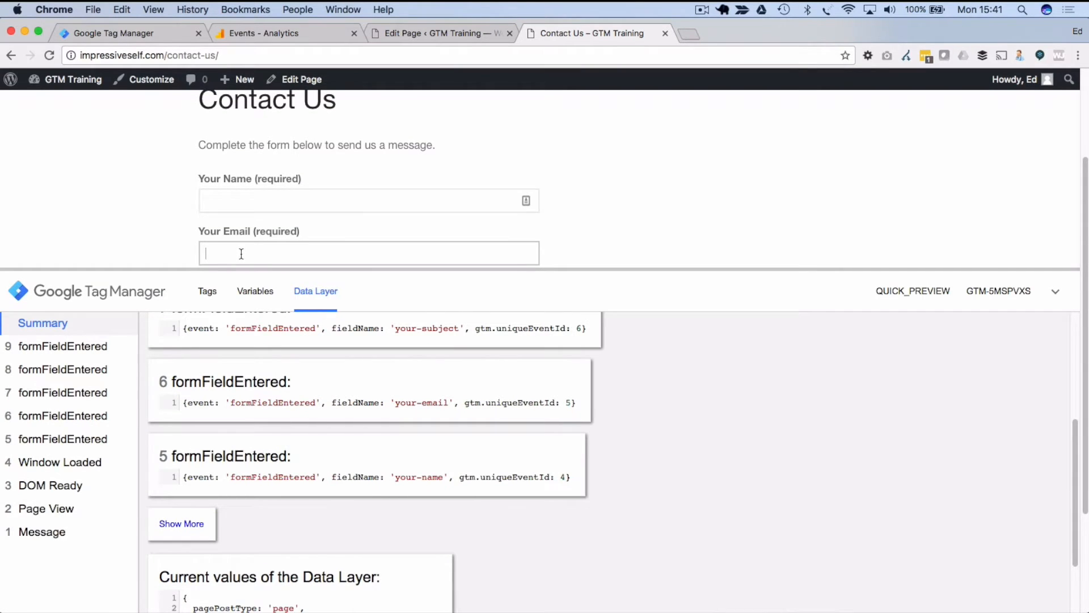
pyautogui.scroll(-2, 241, 253)
pyautogui.click(245, 242)
pyautogui.scroll(-2, 245, 242)
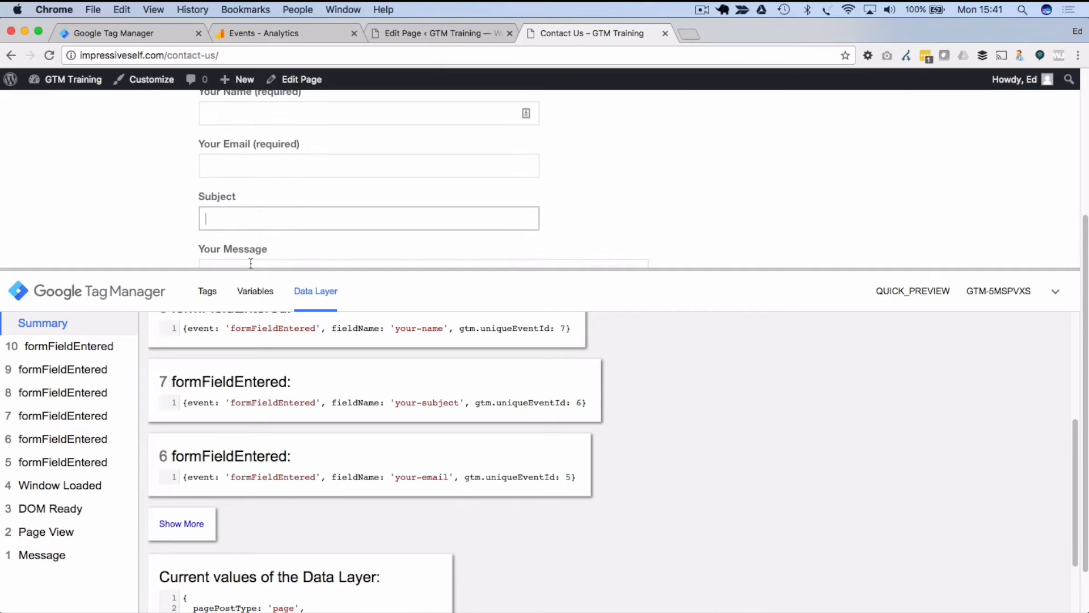
pyautogui.click(251, 238)
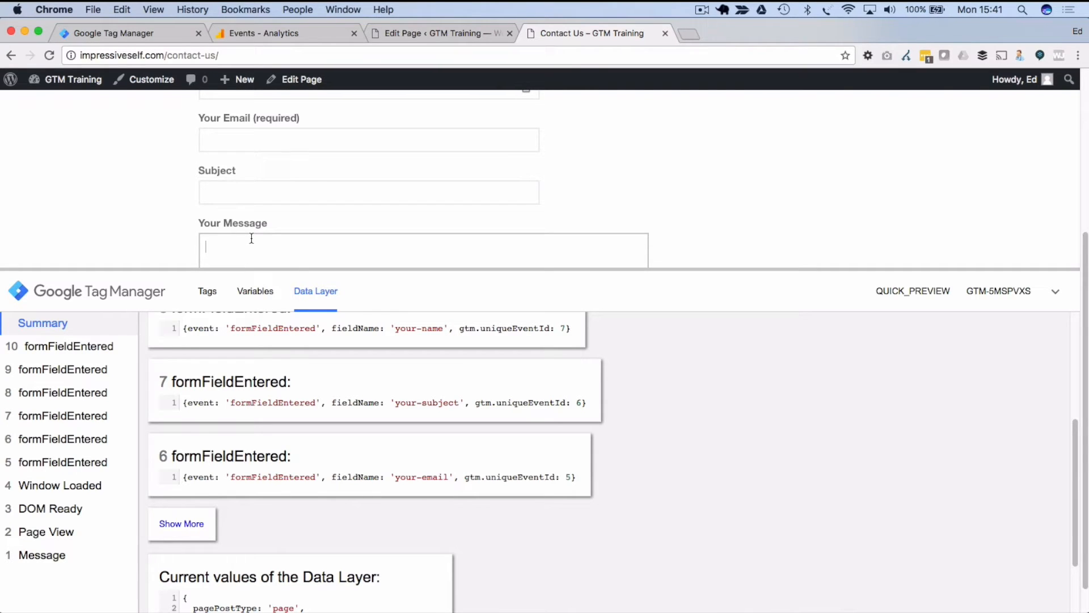
pyautogui.moveTo(194, 270); pyautogui.dragTo(202, 403)
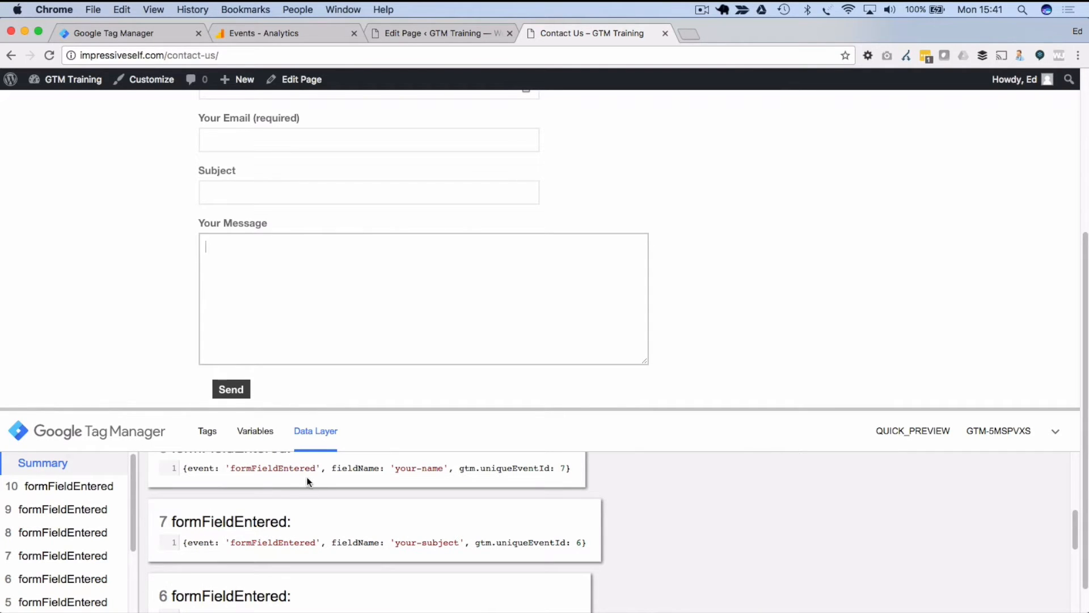
# Step: Switch to Google Tag Manager and create a user-defined variable named fieldName of the type Data Layer Variable
pyautogui.click(133, 34)
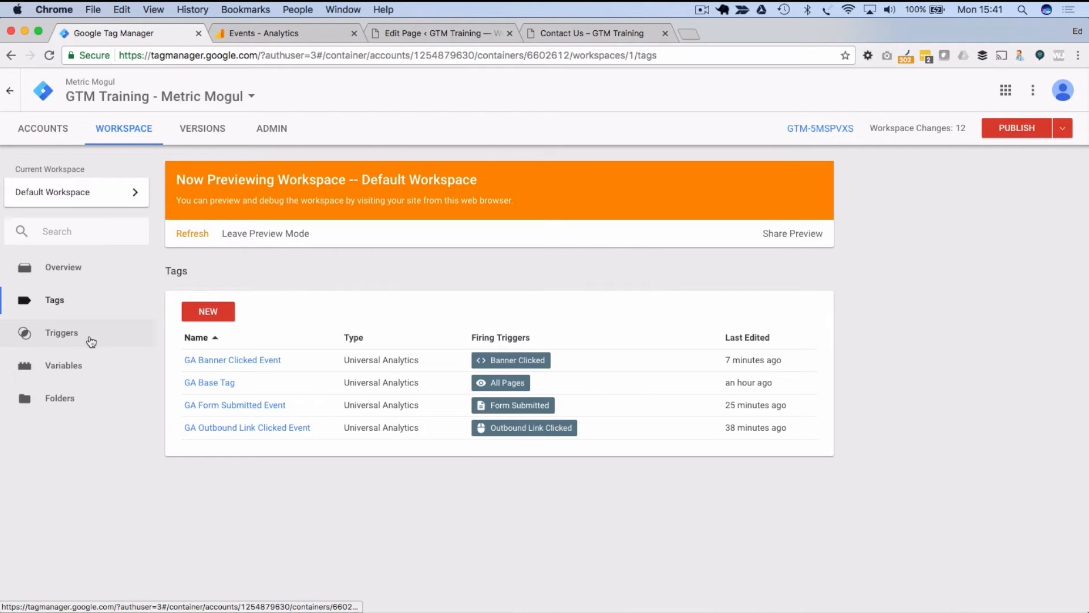
pyautogui.click(80, 366)
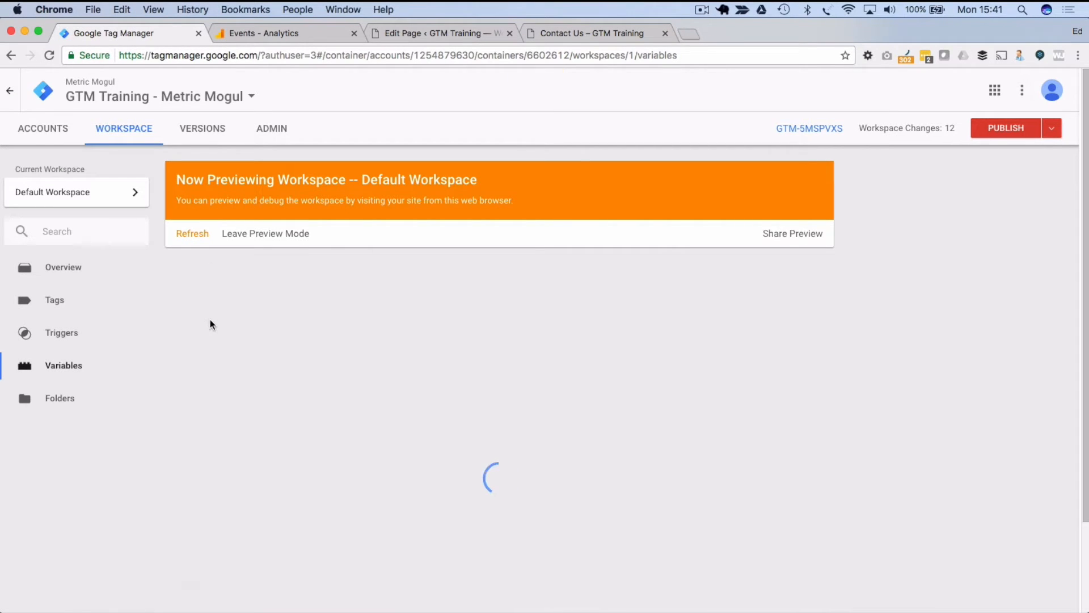
pyautogui.scroll(-2, 261, 539)
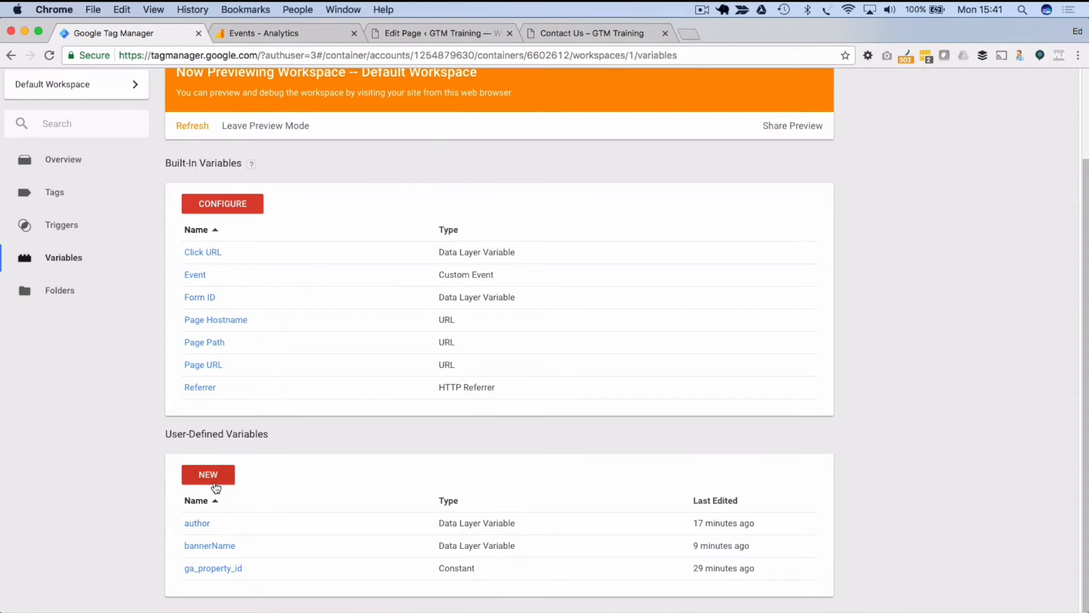
pyautogui.click(211, 476)
pyautogui.click(306, 89)
pyautogui.write('fie')
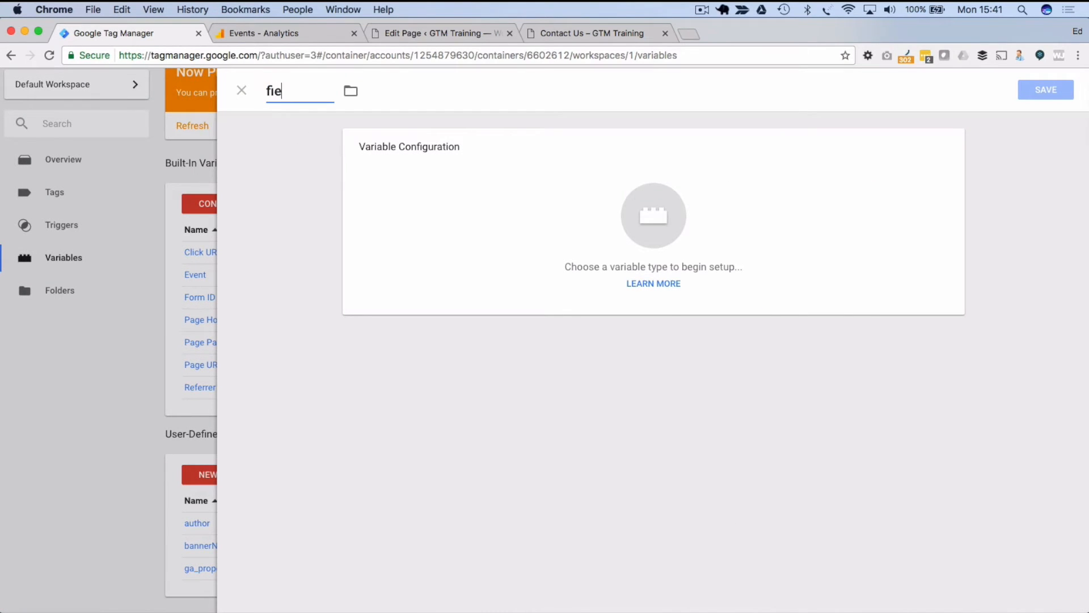
pyautogui.write('ldName')
pyautogui.click(698, 233)
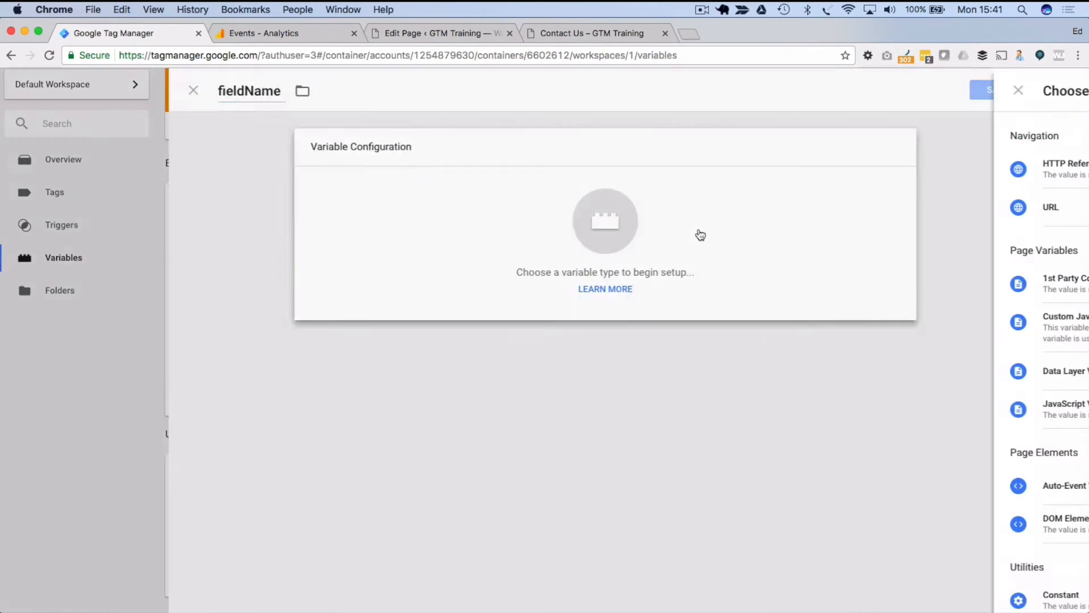
pyautogui.click(756, 374)
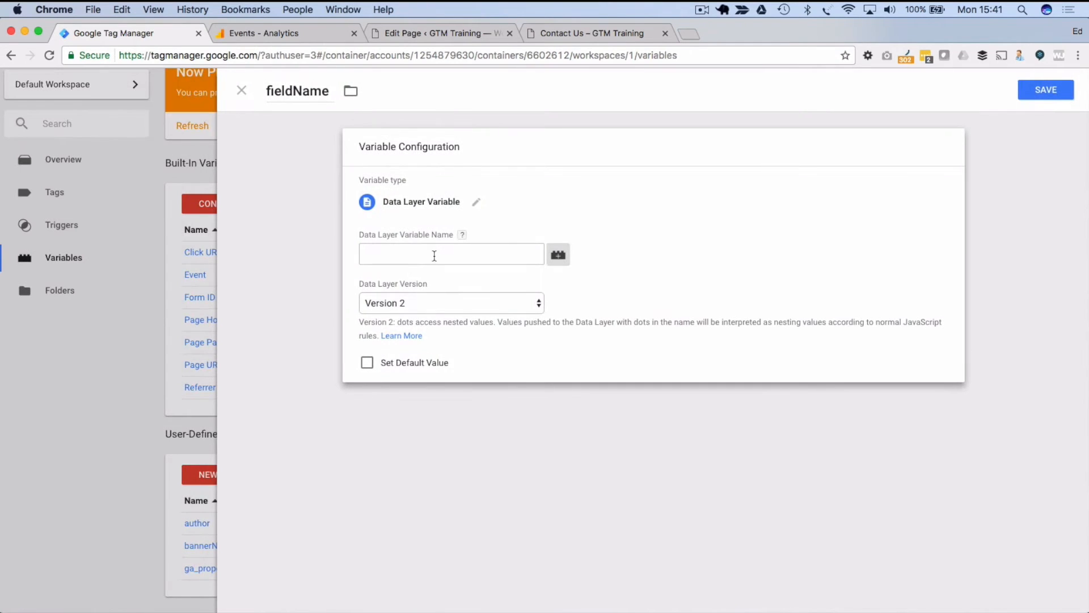
# Step: Set the Data Layer Variable Name to fieldName and save the variable
pyautogui.click(432, 253)
pyautogui.write('file')
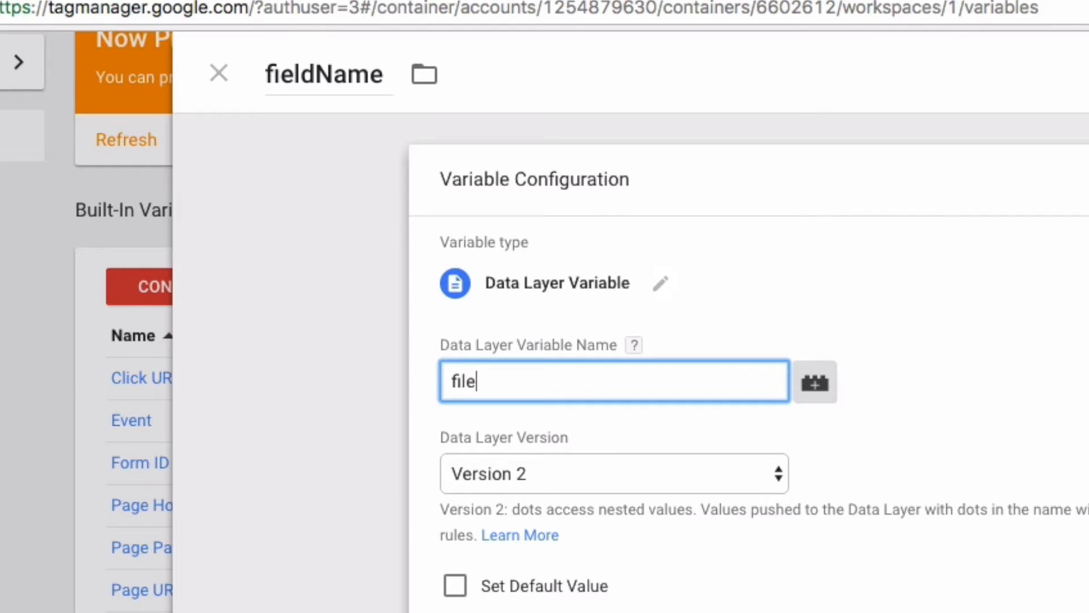
pyautogui.press('BackSpace')
pyautogui.press('BackSpace')
pyautogui.write('eldName')
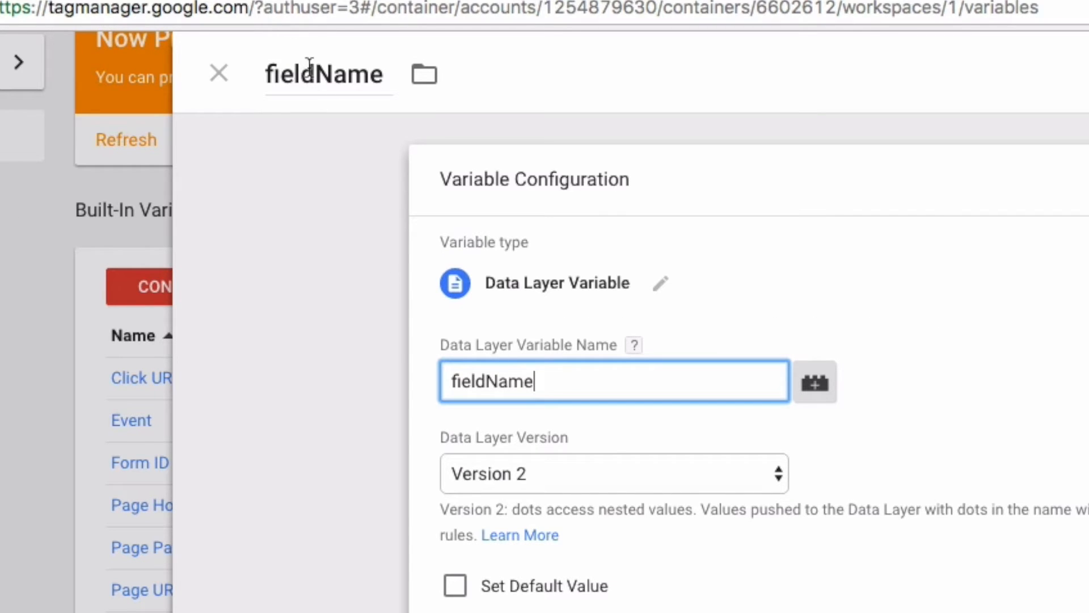
pyautogui.moveTo(552, 379); pyautogui.dragTo(428, 378)
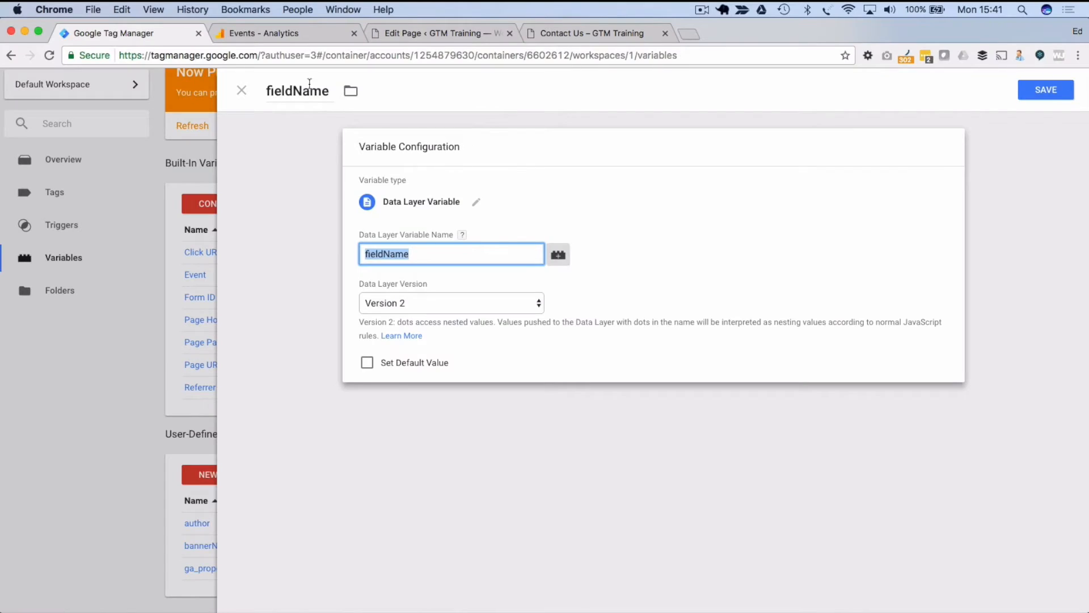
pyautogui.click(1060, 86)
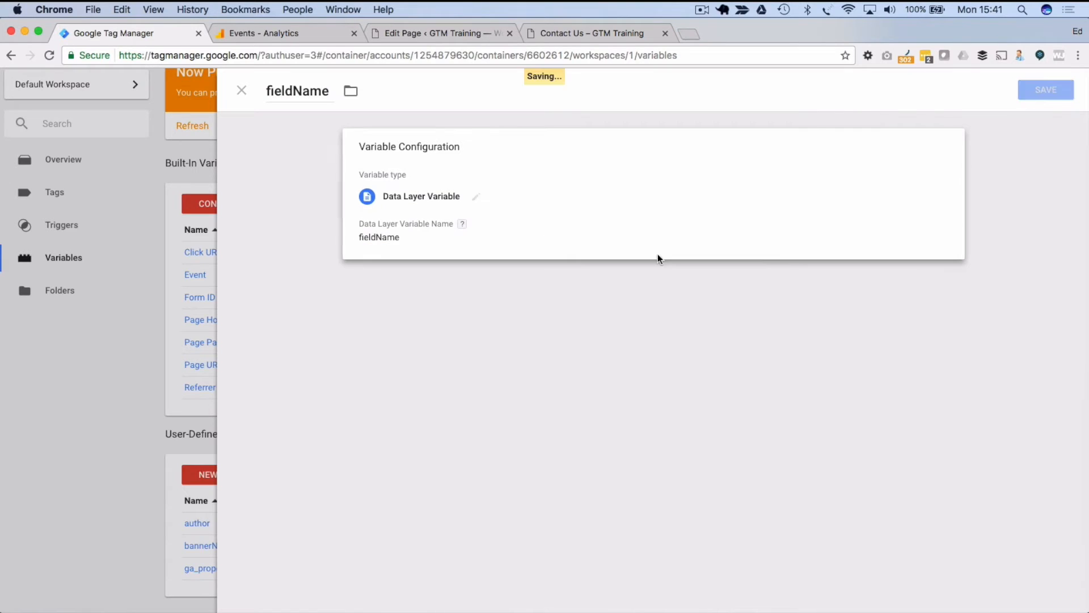
# Step: Create a new trigger in the workspace and name it Form Field Entered
pyautogui.scroll(-1, 164, 371)
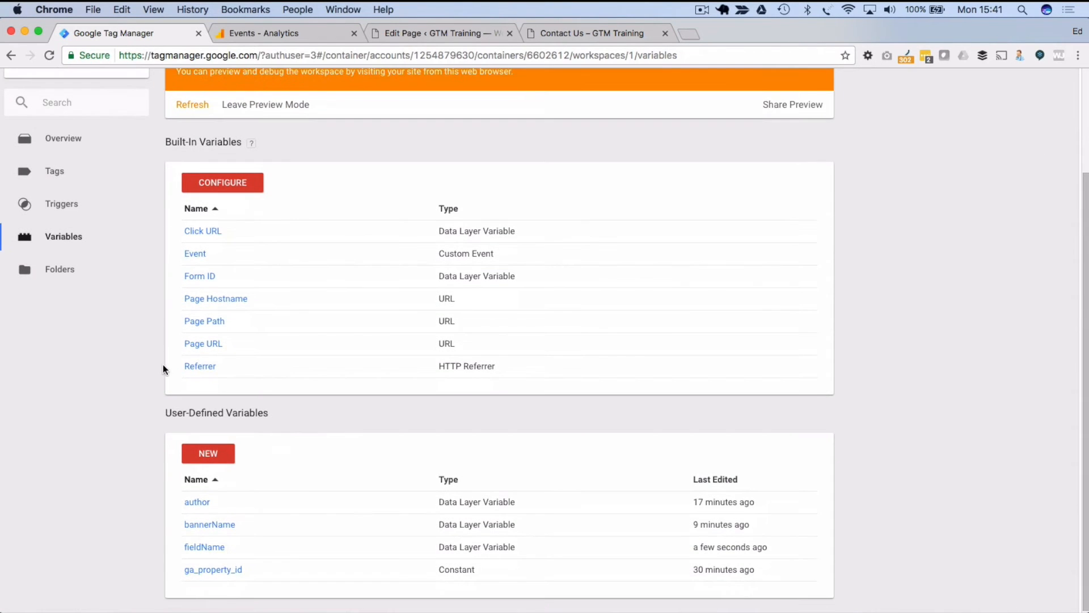
pyautogui.scroll(1, 163, 367)
pyautogui.click(61, 235)
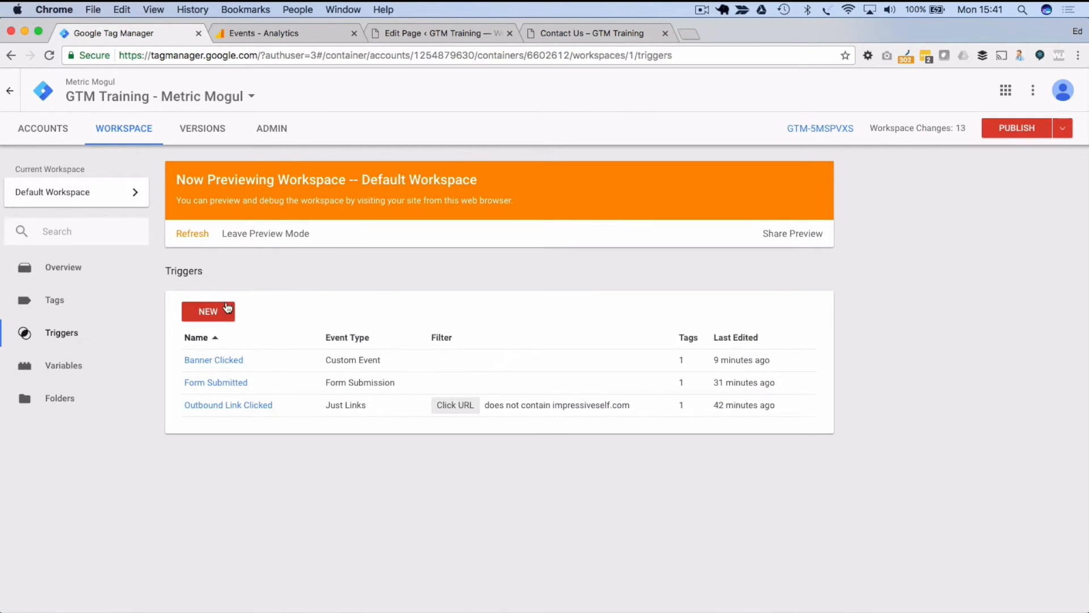
pyautogui.click(226, 312)
pyautogui.click(316, 94)
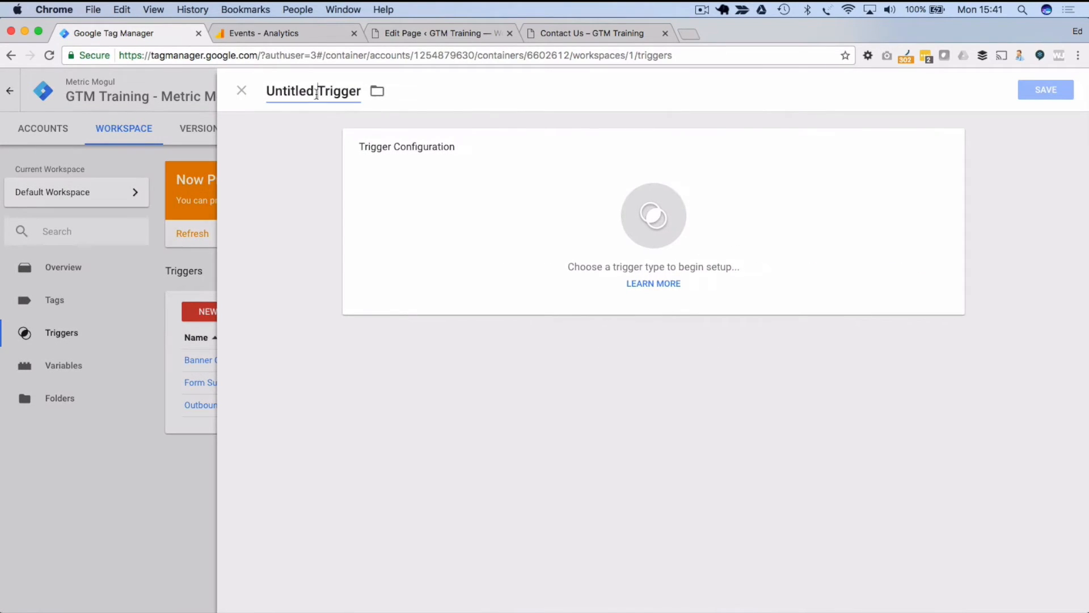
pyautogui.write('Form Fi')
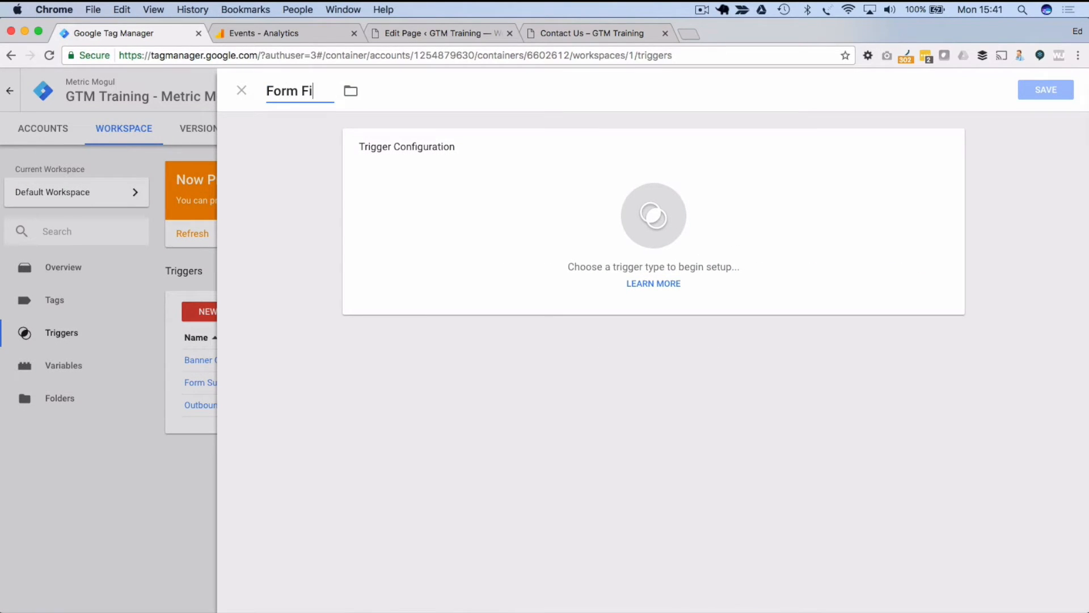
pyautogui.write('eld Entered')
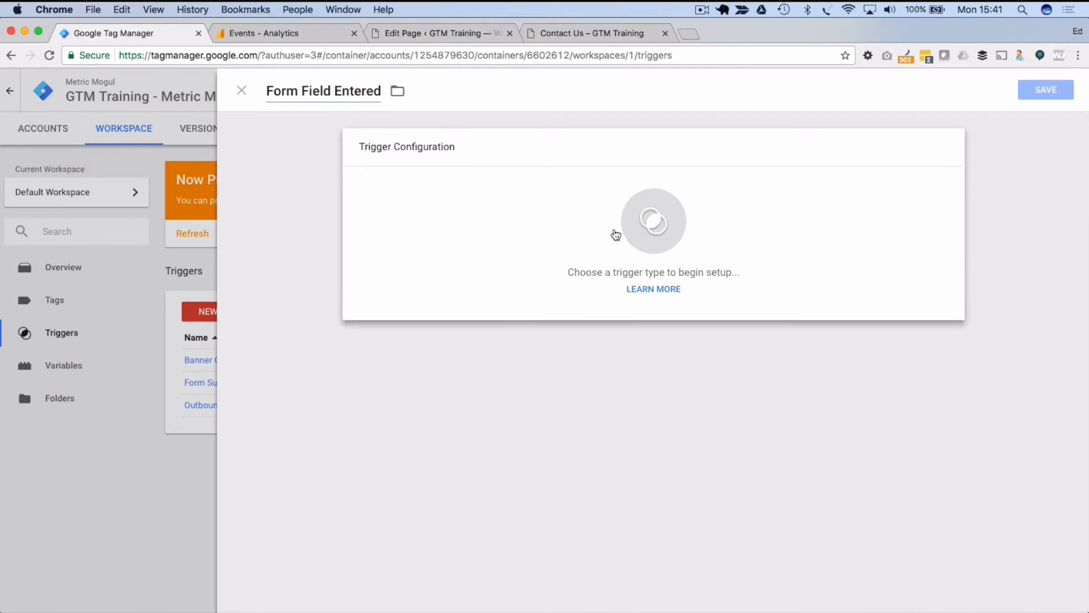
# Step: Make the trigger a Custom Event with the event name formFieldEntered
pyautogui.click(615, 235)
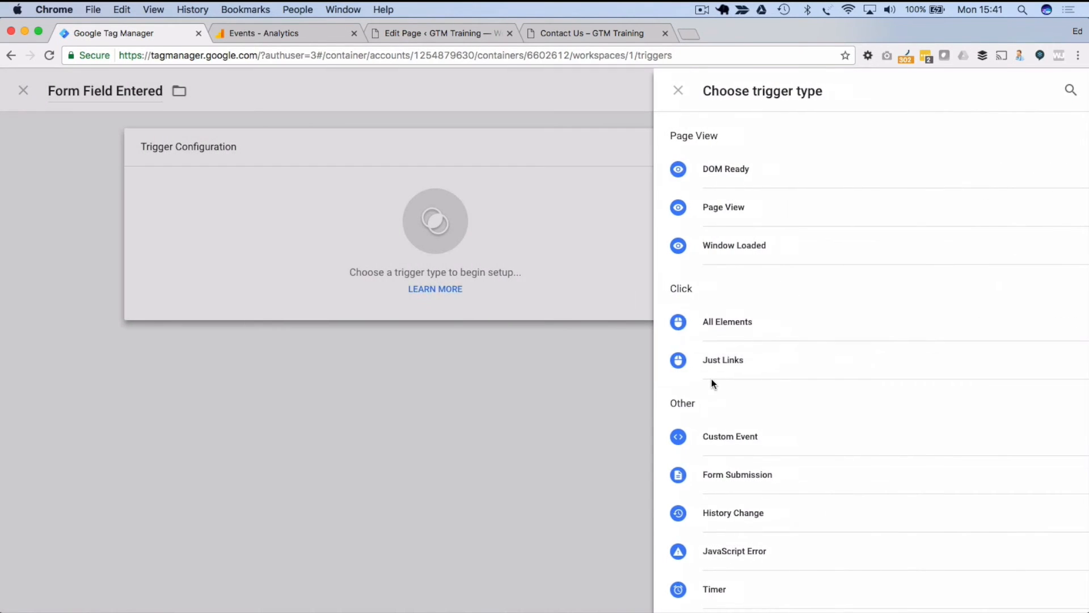
pyautogui.click(729, 441)
pyautogui.click(396, 254)
pyautogui.write('form')
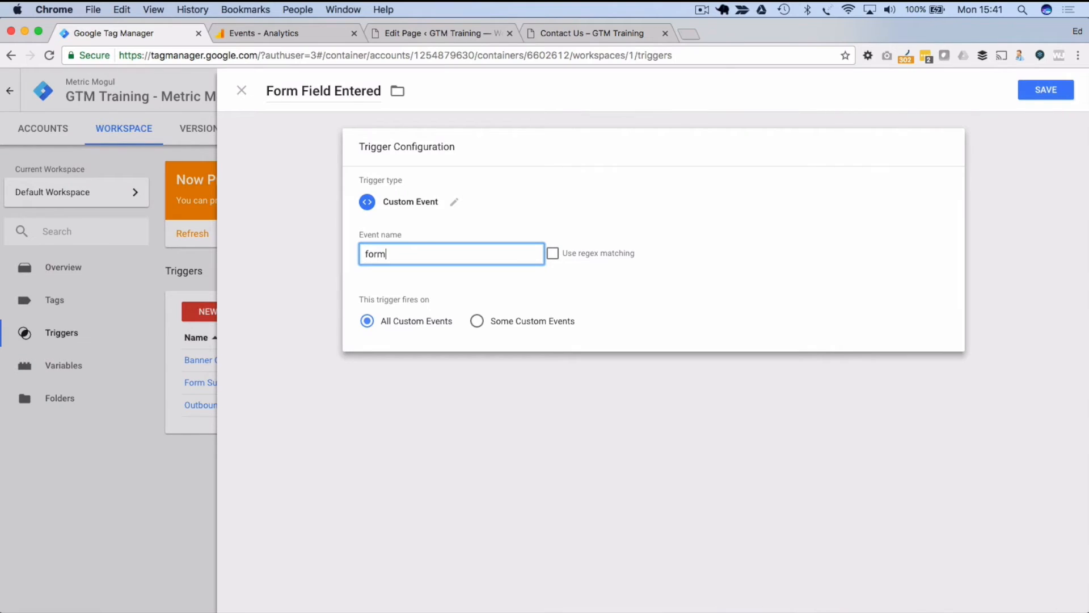
pyautogui.write('FieldEntered')
# Step: Check the trigger's event name against the dataLayer.push call in the Contact Us page script and save the trigger
pyautogui.click(457, 34)
pyautogui.doubleClick(294, 381)
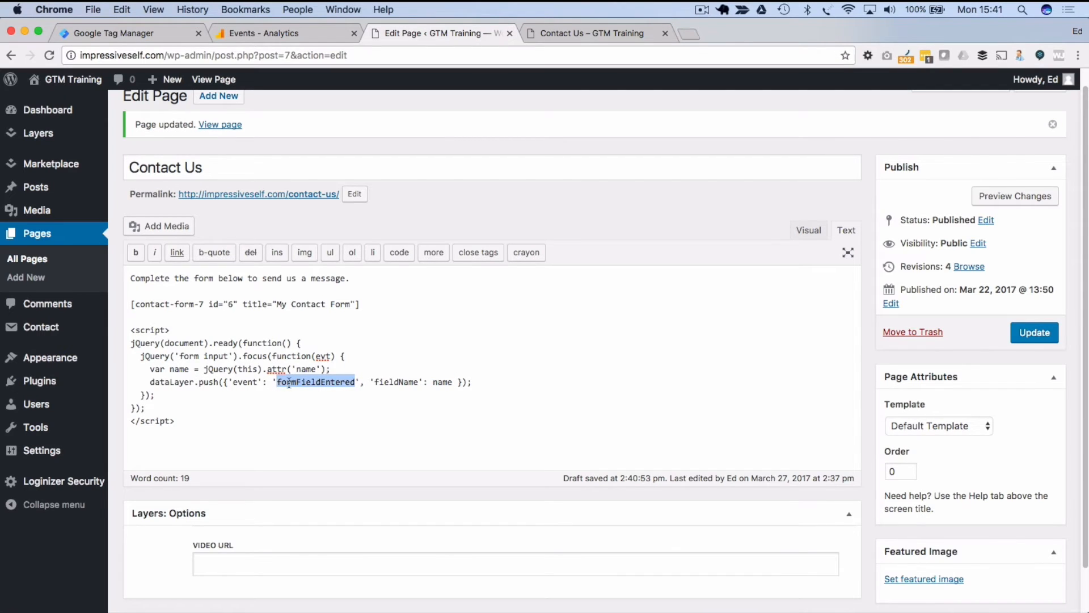
pyautogui.click(560, 34)
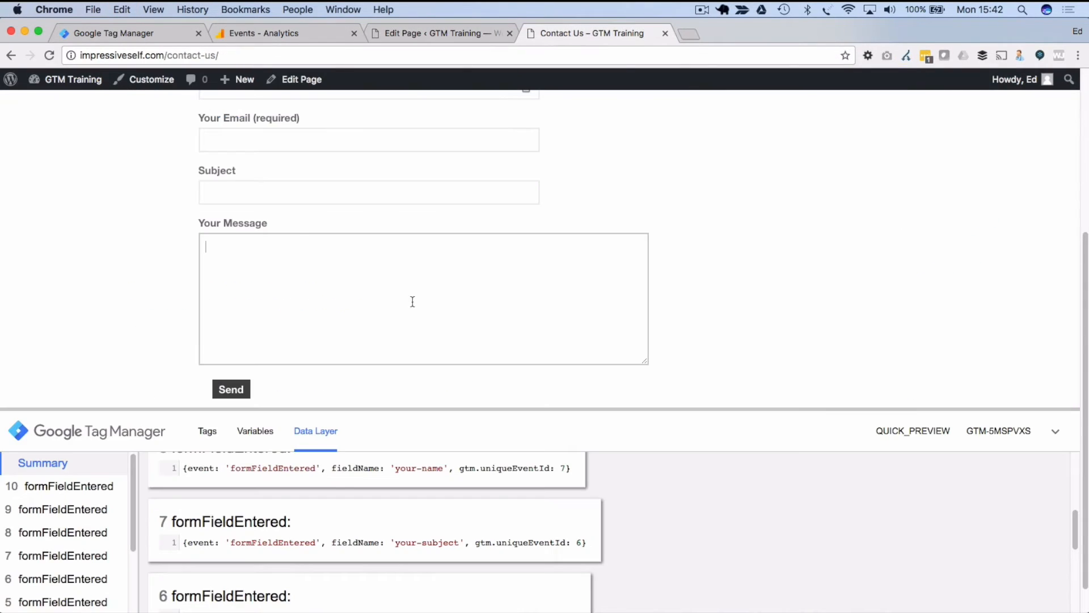
pyautogui.click(283, 33)
pyautogui.click(164, 33)
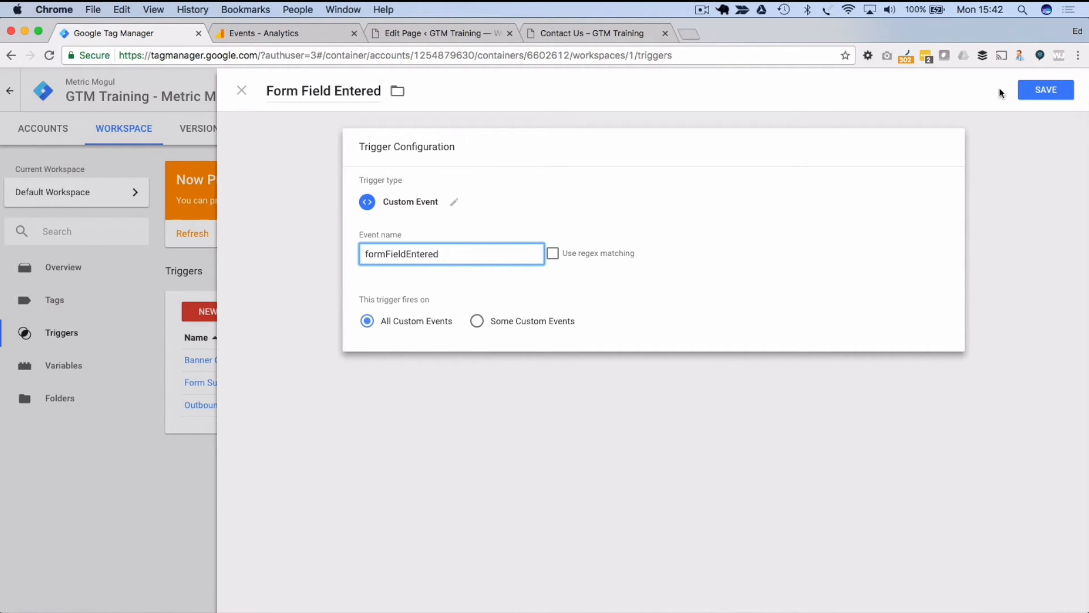
pyautogui.click(1032, 88)
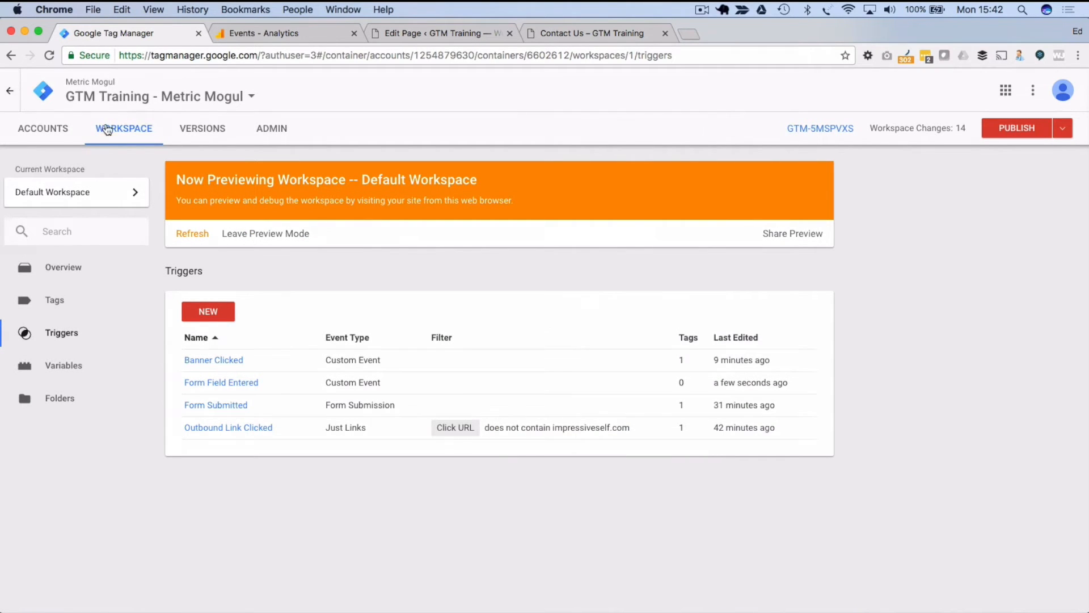
# Step: Create a new tag in the workspace and name it GA Form Field Entered Event
pyautogui.click(66, 299)
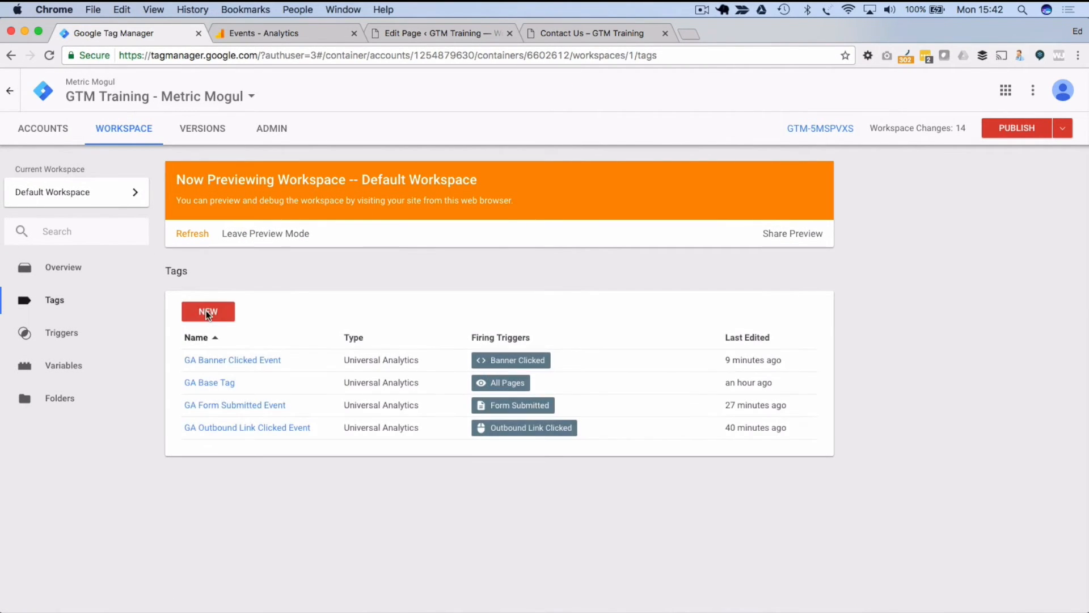
pyautogui.click(204, 315)
pyautogui.click(300, 90)
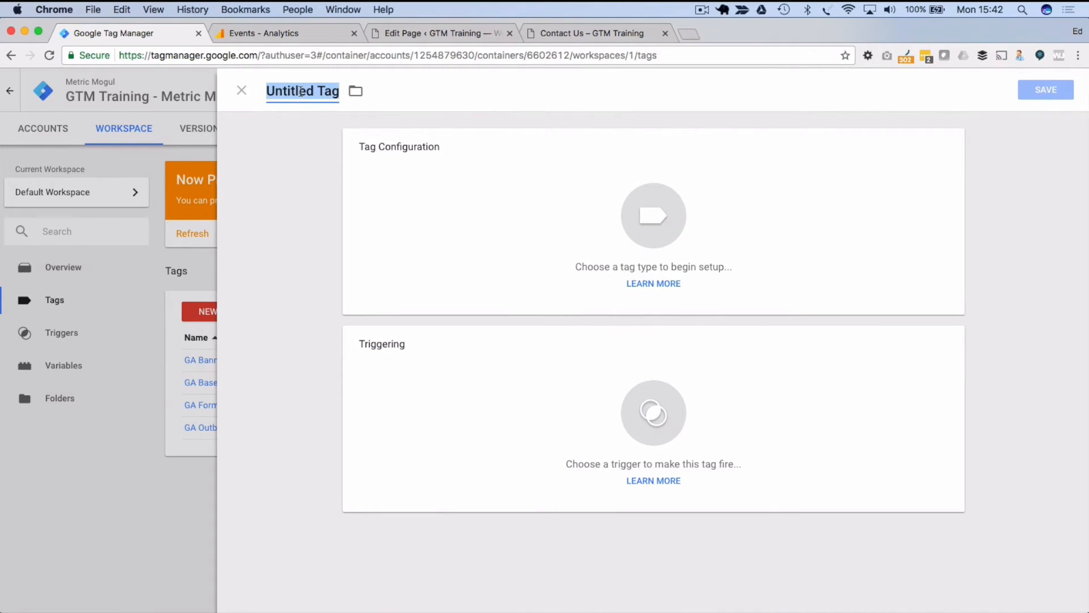
pyautogui.write('GA Form Fi')
pyautogui.write('eld')
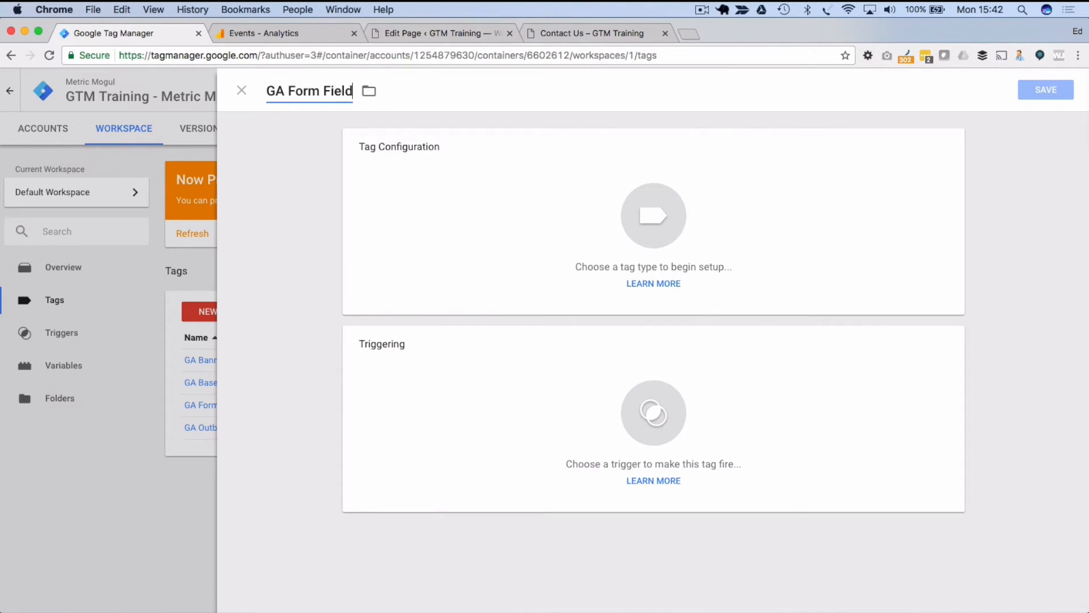
pyautogui.write(' Entered Event')
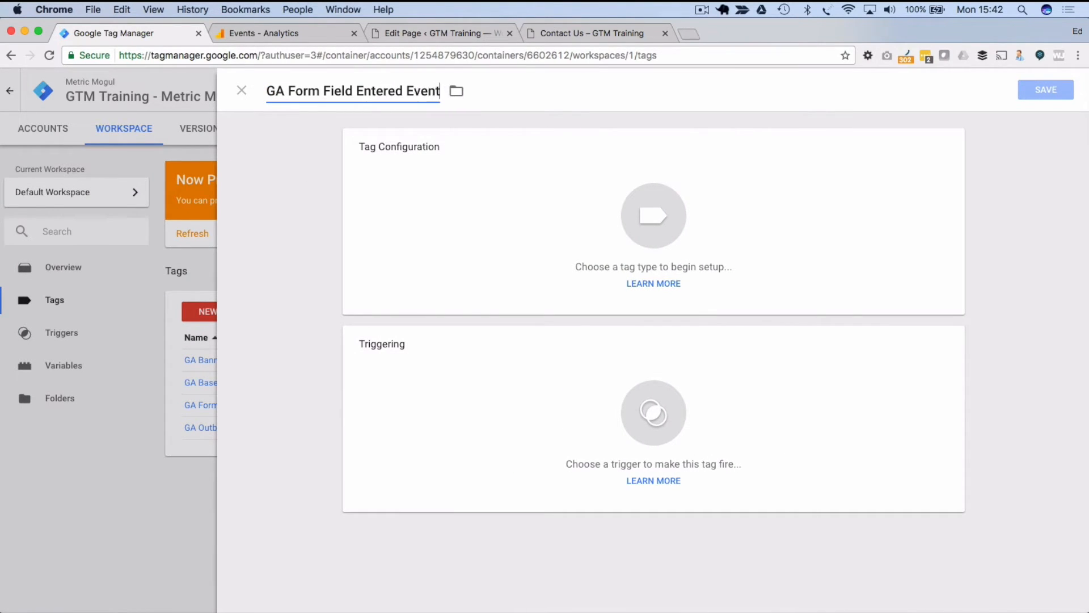
# Step: Make the tag a Universal Analytics tag with tracking ID {{ga_property_id}} and track type Event
pyautogui.click(577, 233)
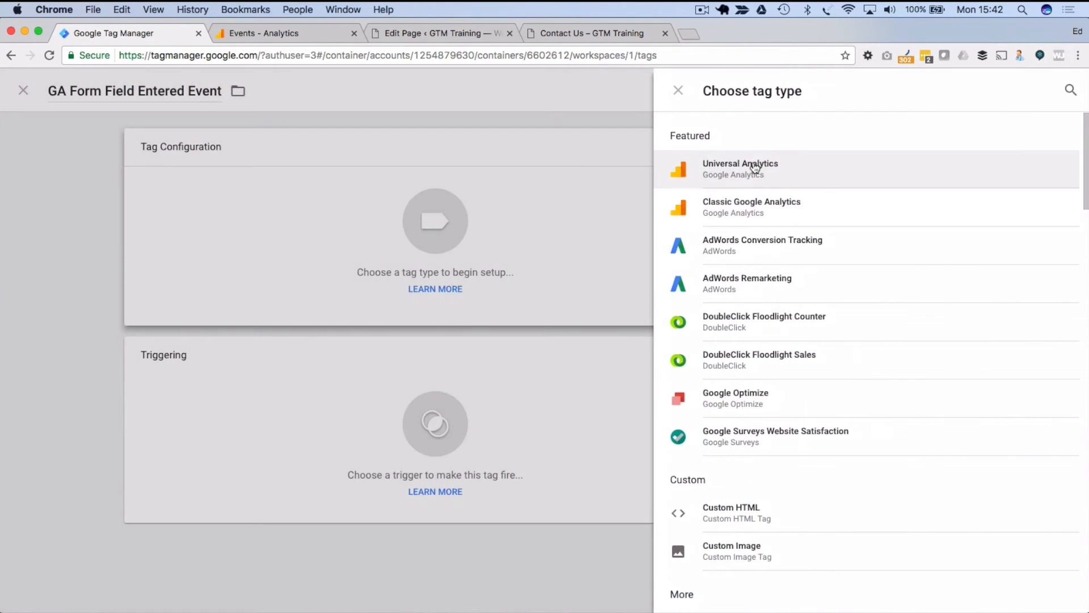
pyautogui.click(746, 164)
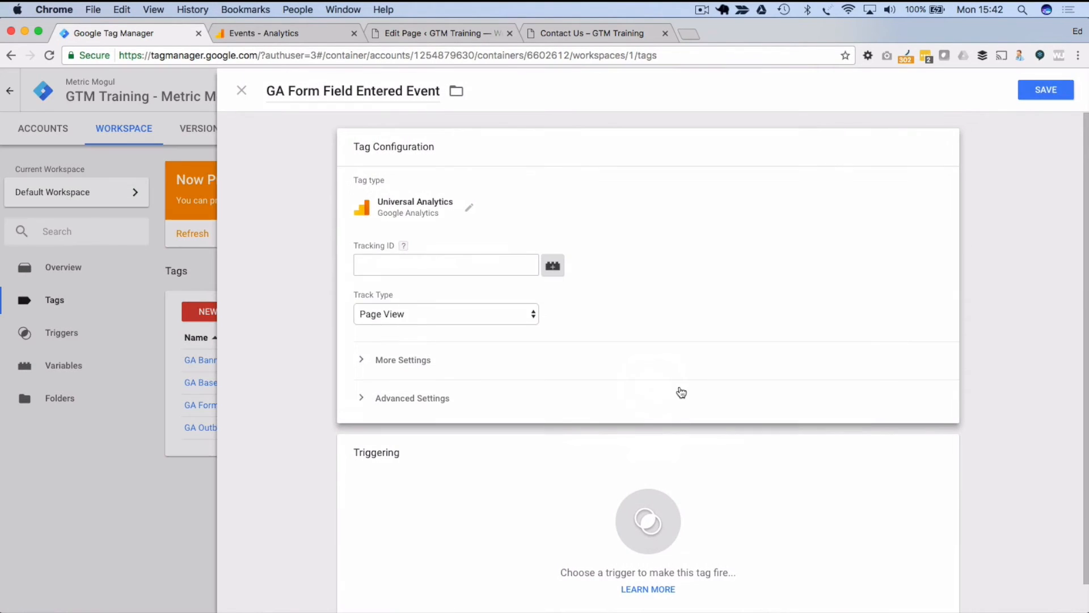
pyautogui.click(556, 266)
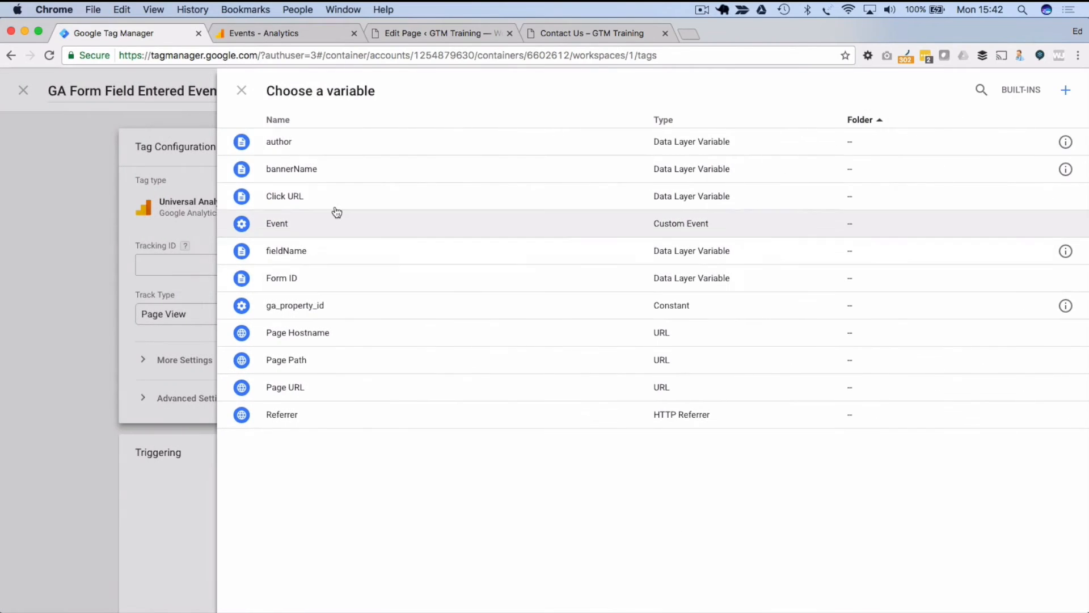
pyautogui.click(315, 305)
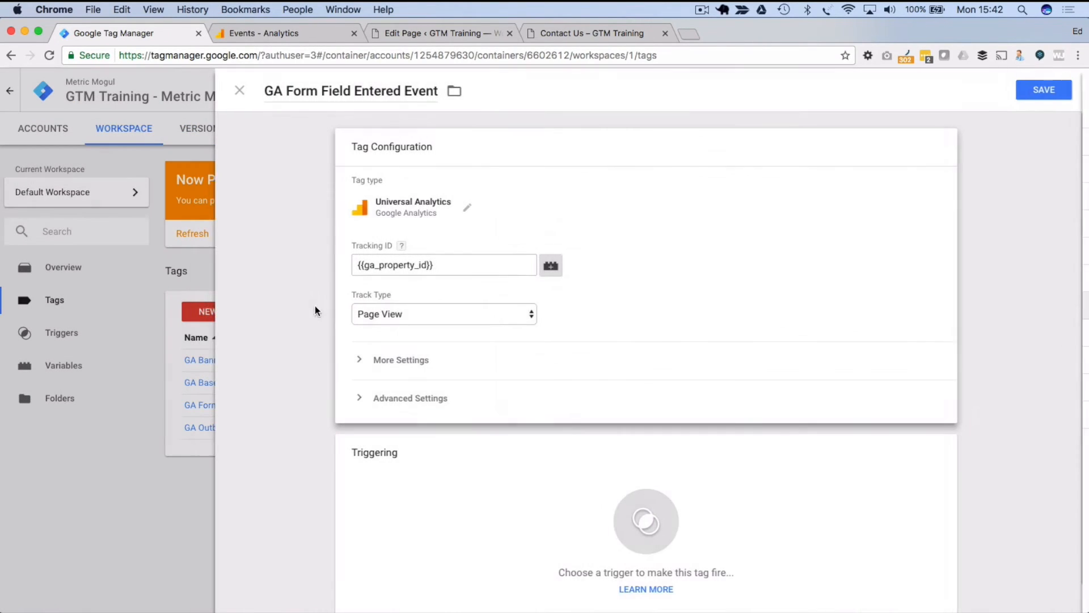
pyautogui.click(391, 312)
pyautogui.click(392, 328)
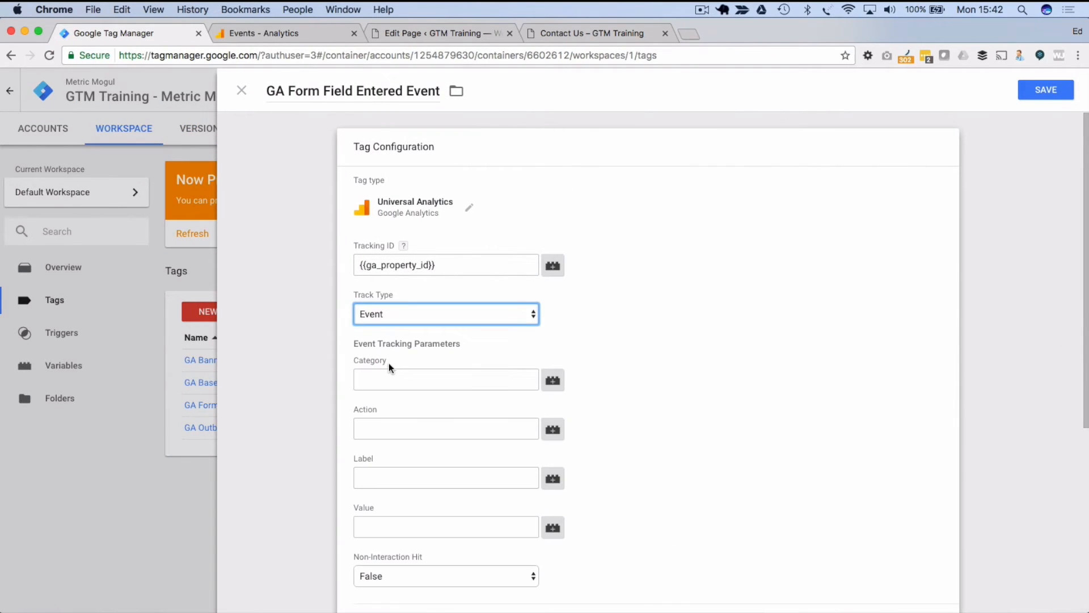
# Step: Set the event category to Interactions, the action to Form Field Entered and the label to the {{fieldName}} variable
pyautogui.click(389, 376)
pyautogui.write('Inter')
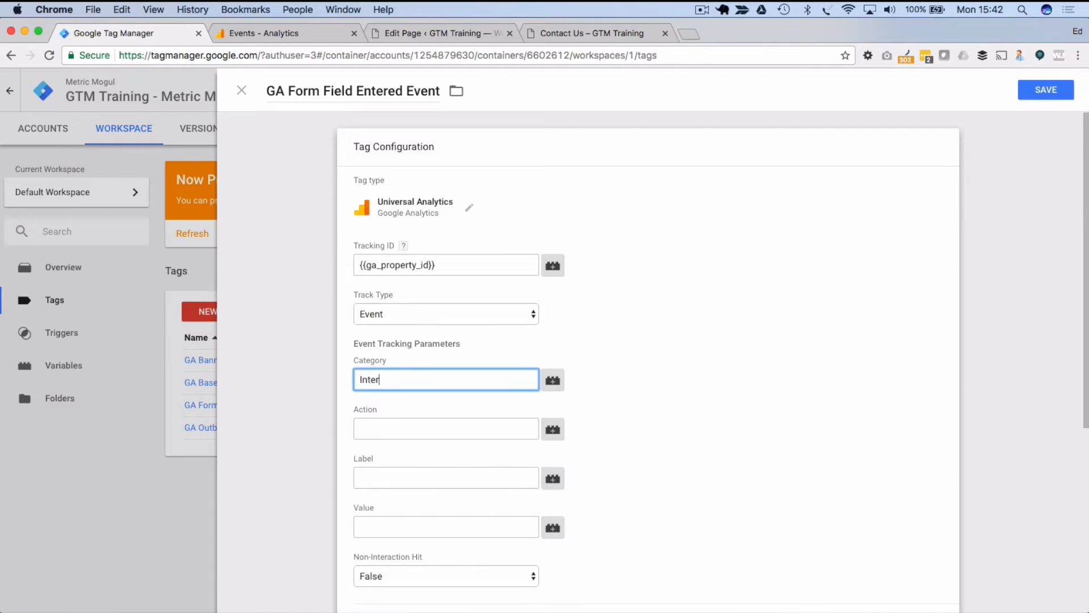
pyautogui.write('actions')
pyautogui.press('Tab')
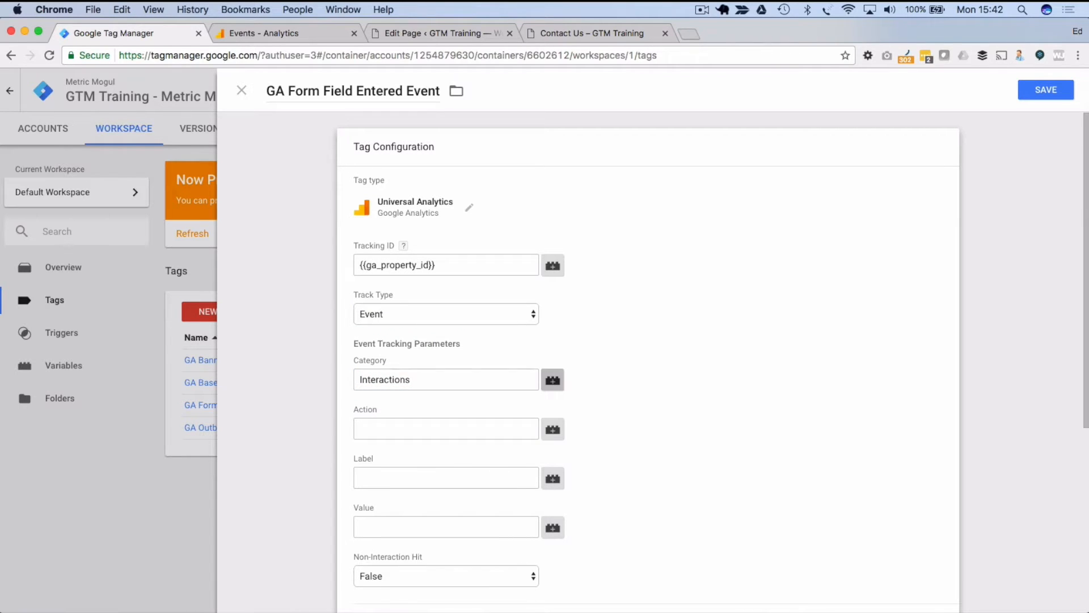
pyautogui.press('Tab')
pyautogui.write('Form Field ')
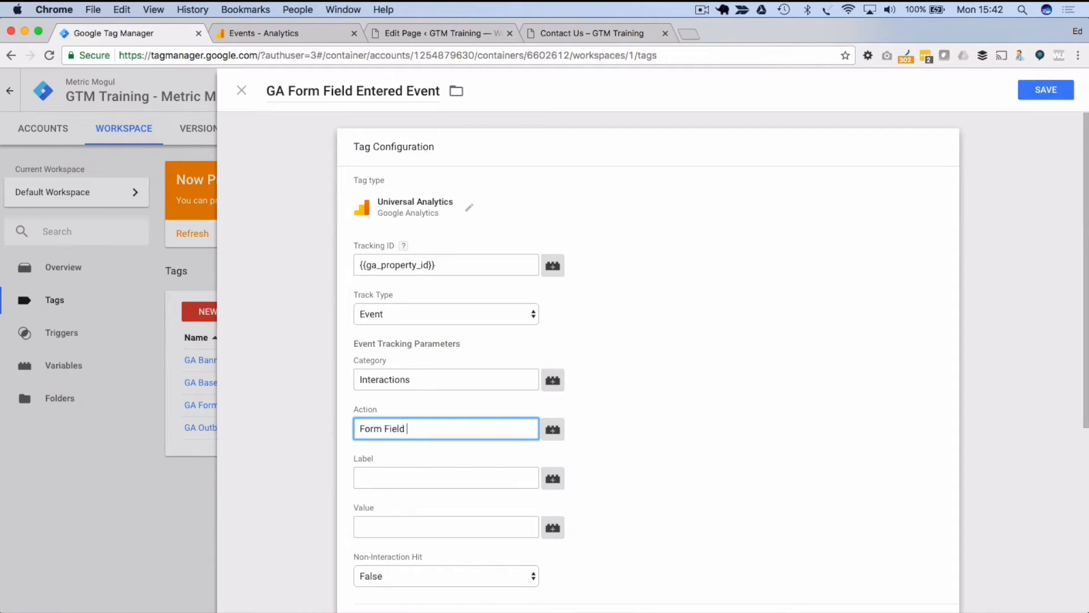
pyautogui.write('Entered')
pyautogui.press('Tab')
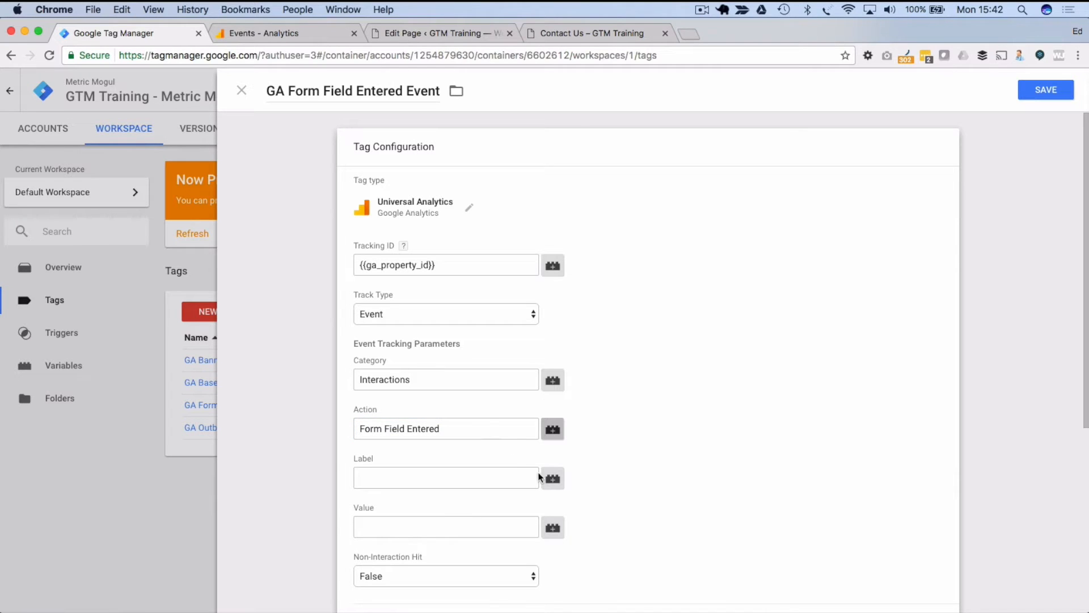
pyautogui.click(555, 481)
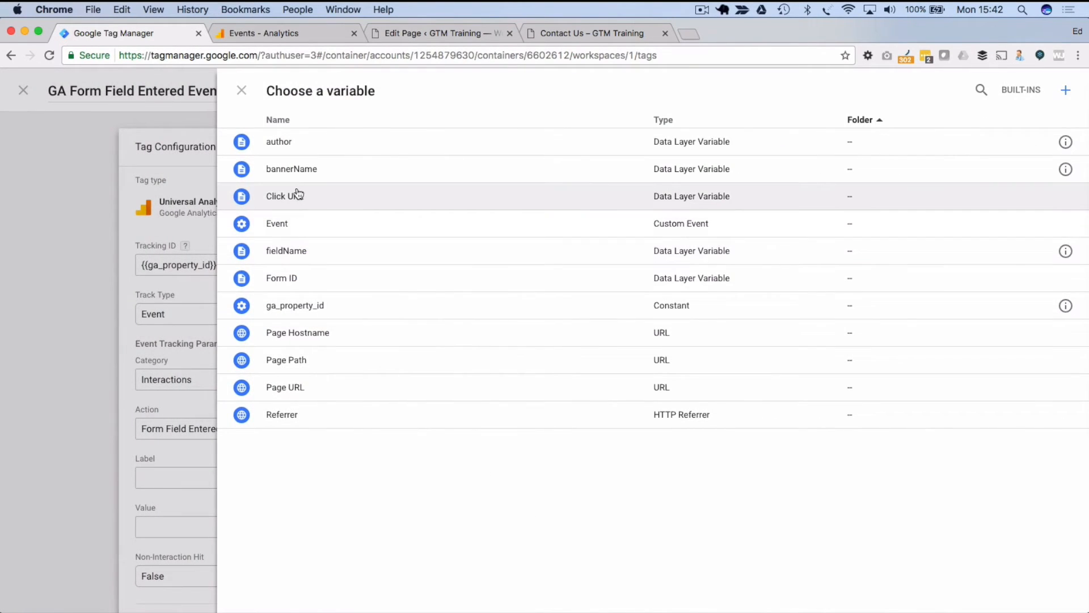
pyautogui.click(299, 253)
# Step: Assign the Form Field Entered trigger to the tag and save it
pyautogui.scroll(-6, 342, 445)
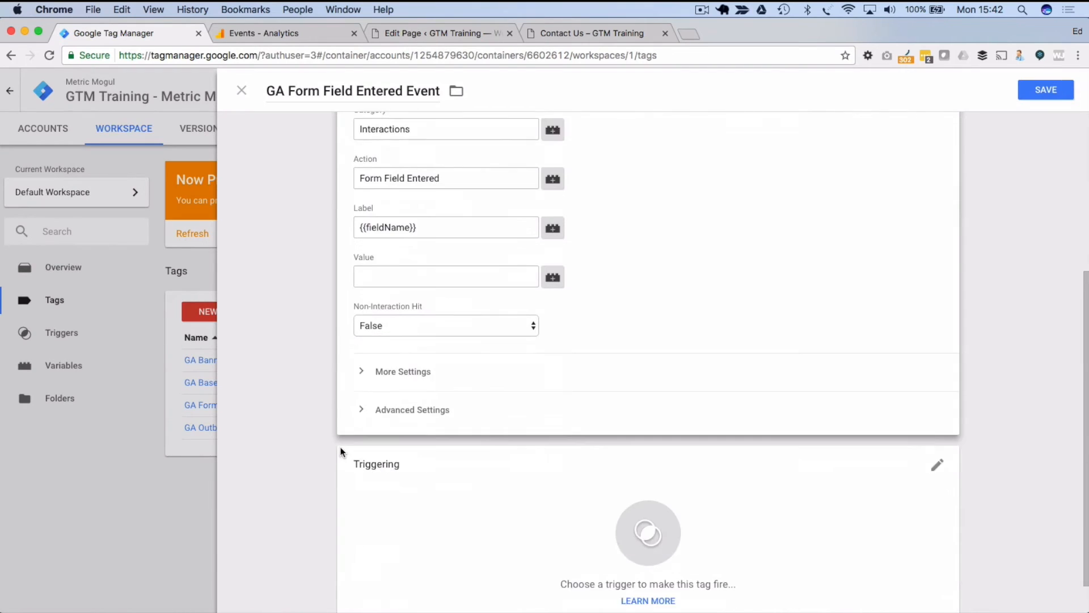
pyautogui.click(608, 464)
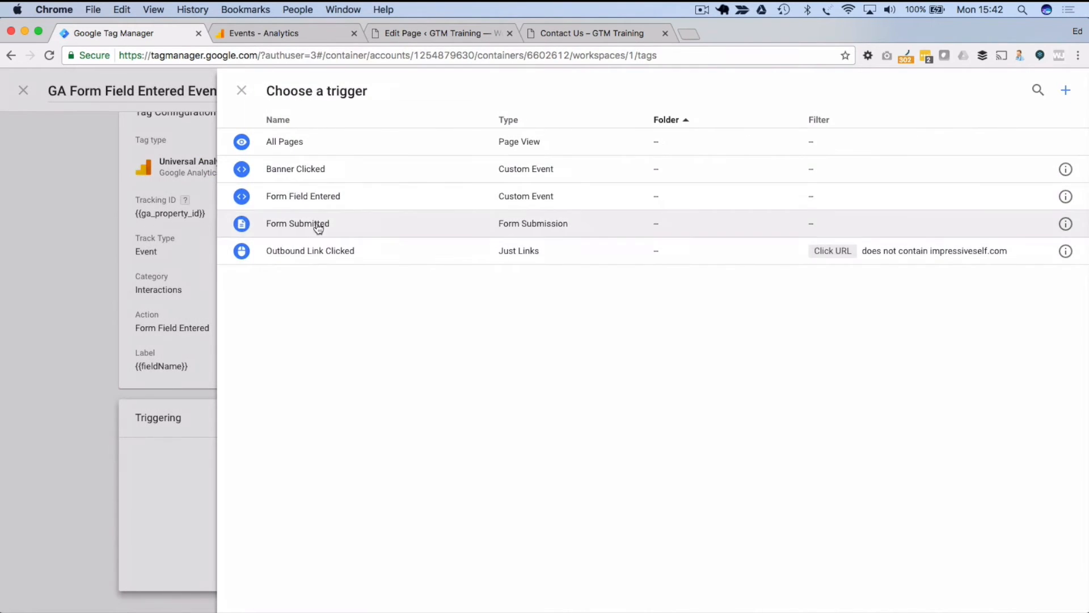
pyautogui.click(308, 204)
pyautogui.click(1027, 86)
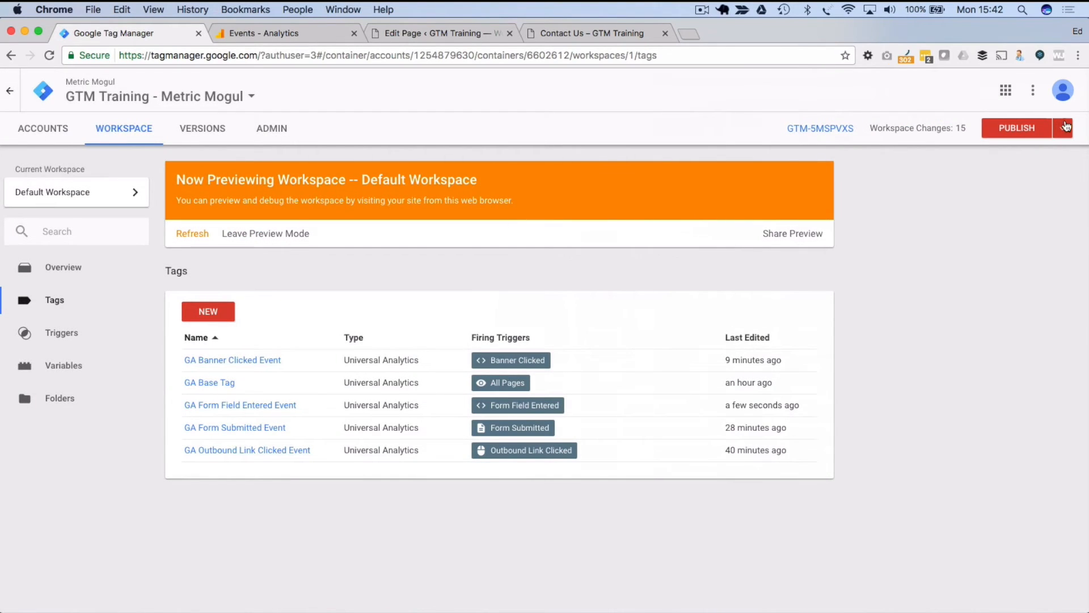
# Step: Restart the workspace preview and reload the Contact Us page of the training site
pyautogui.click(1066, 126)
pyautogui.click(977, 245)
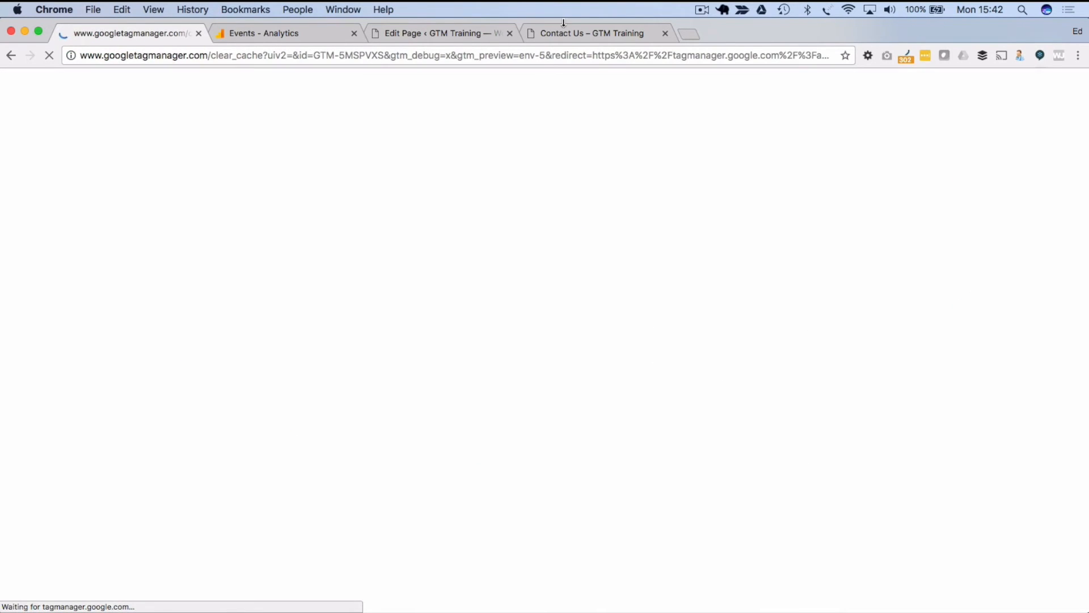
pyautogui.click(567, 34)
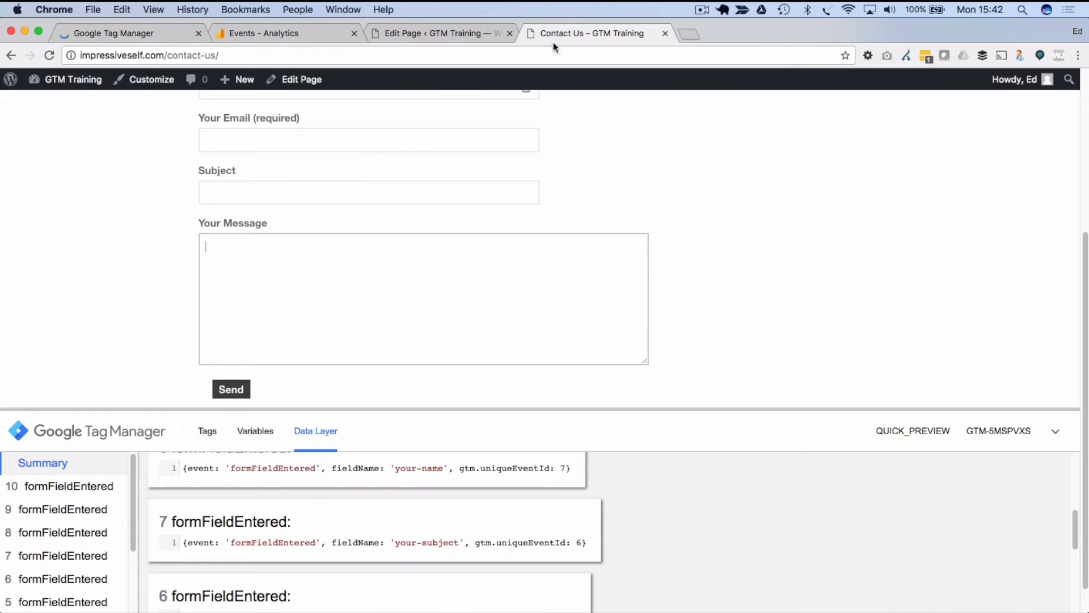
pyautogui.click(50, 55)
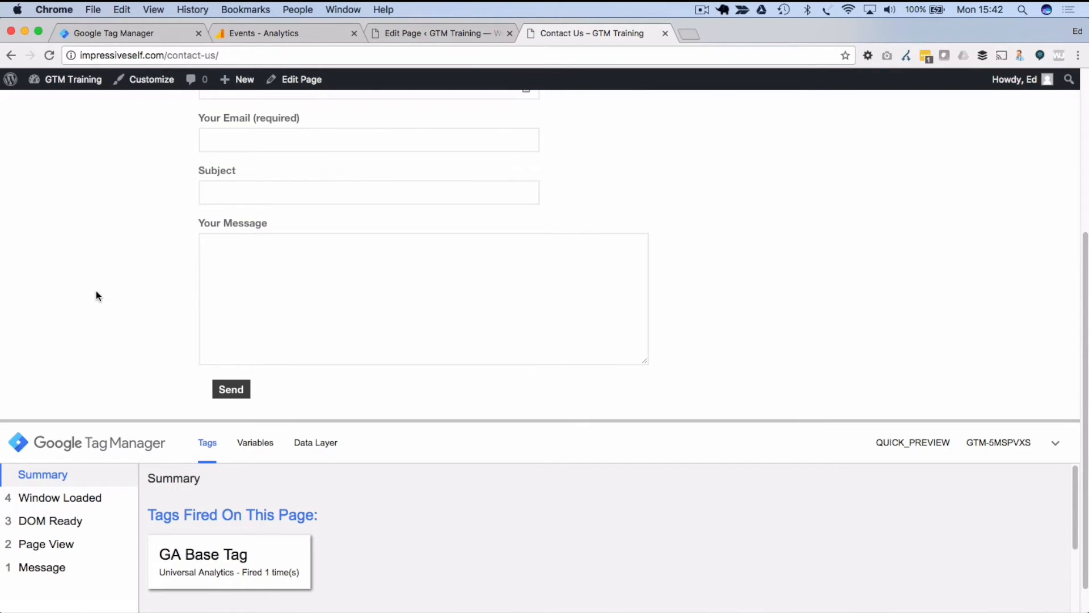
# Step: Put the cursor in the contact form's name, email and subject fields in turn, leaving them empty, to fire the tag
pyautogui.scroll(2, 146, 260)
pyautogui.click(221, 139)
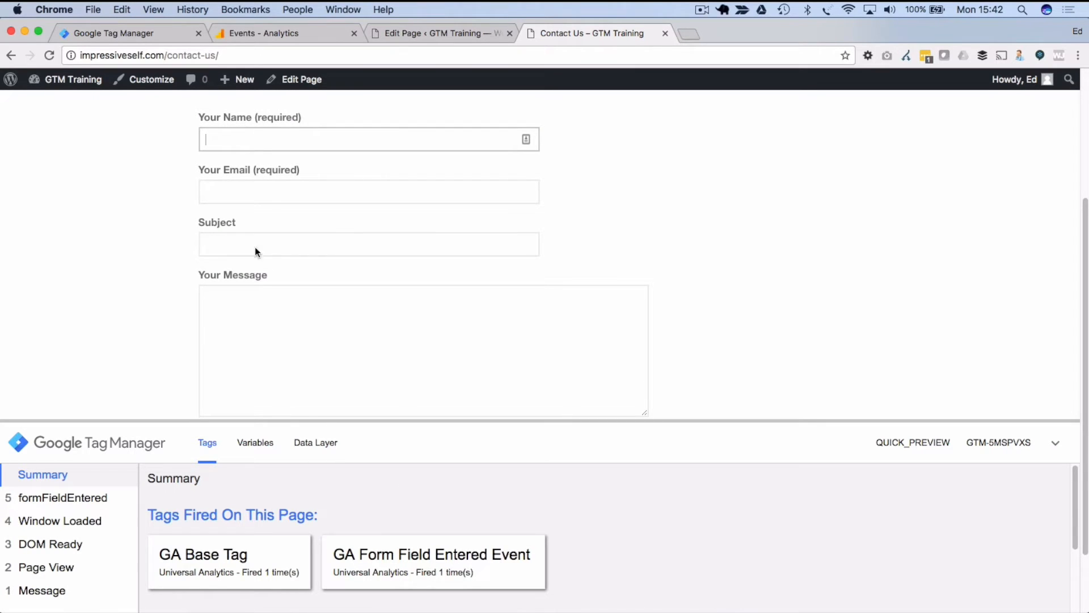
pyautogui.click(232, 192)
pyautogui.click(238, 246)
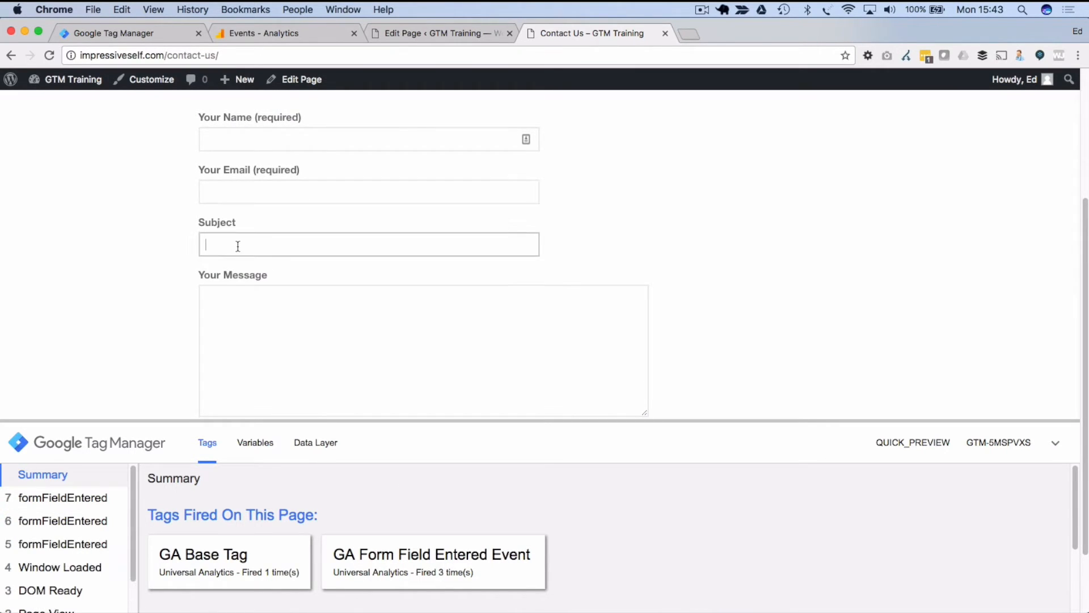
# Step: In Google Analytics, clear the real-time Events filters, show the last 30 minutes and drill into Interactions with action Form Field Entered
pyautogui.click(271, 37)
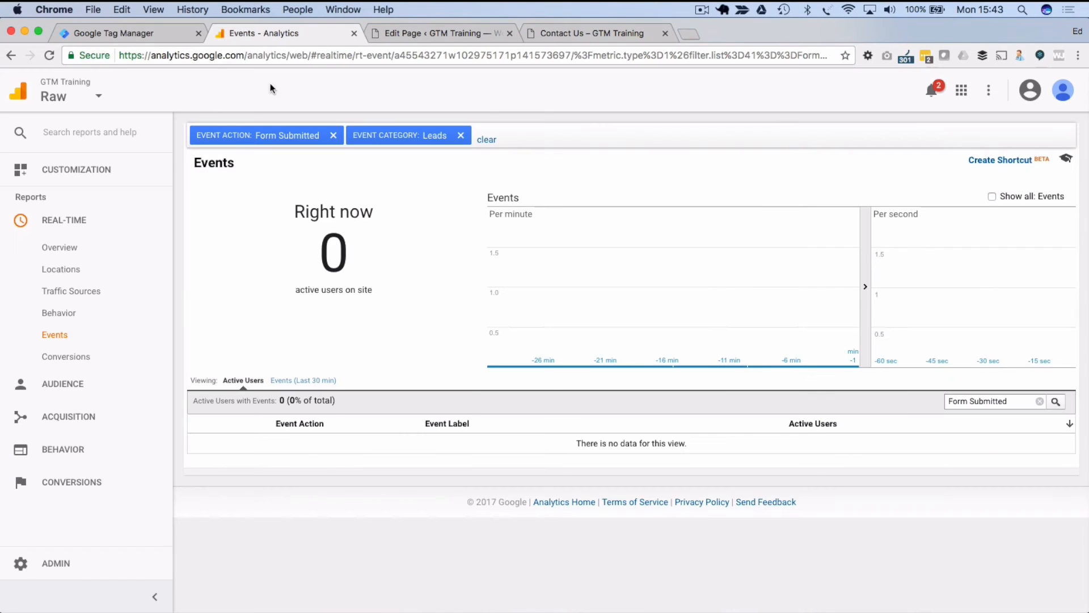
pyautogui.click(295, 375)
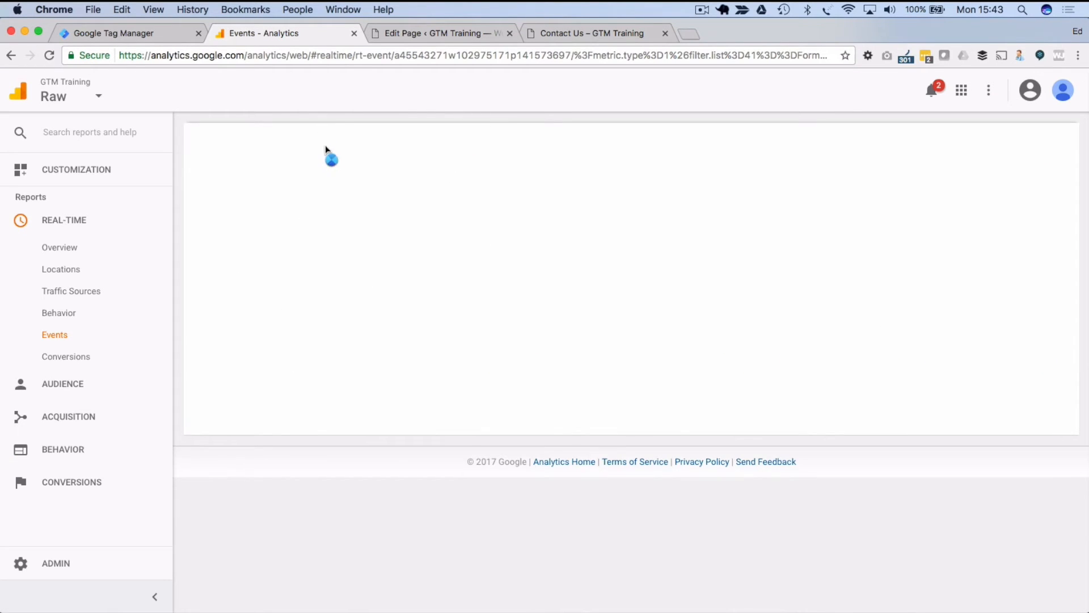
pyautogui.click(335, 136)
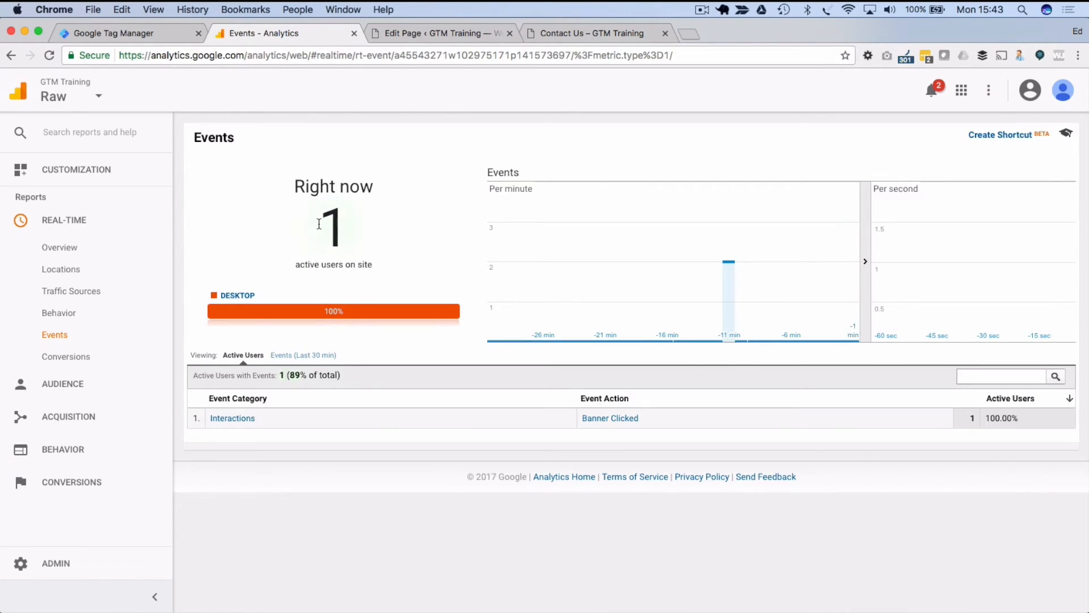
pyautogui.click(309, 353)
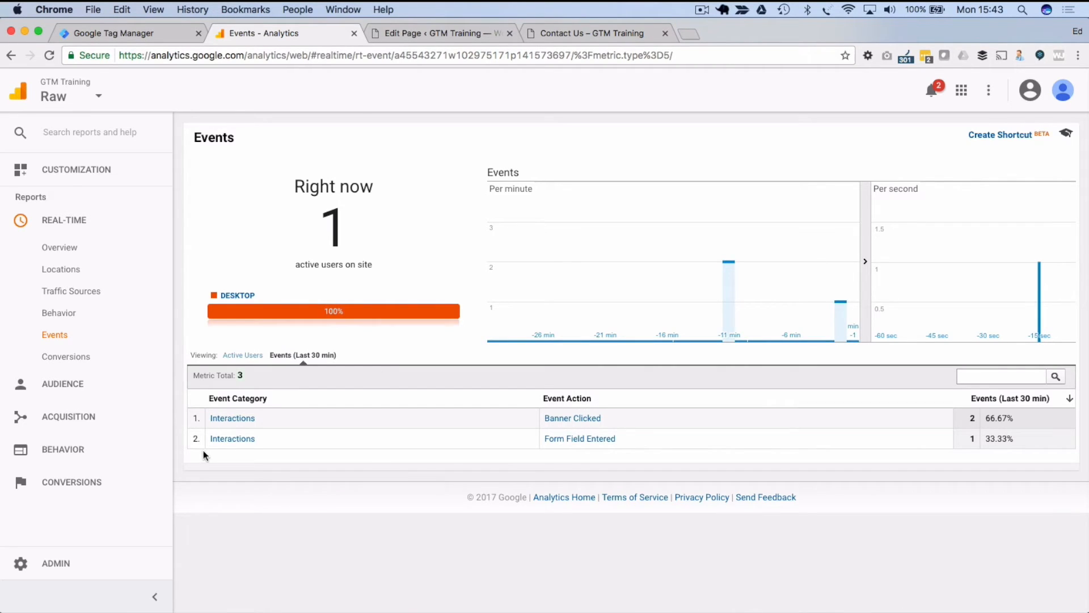
pyautogui.click(244, 439)
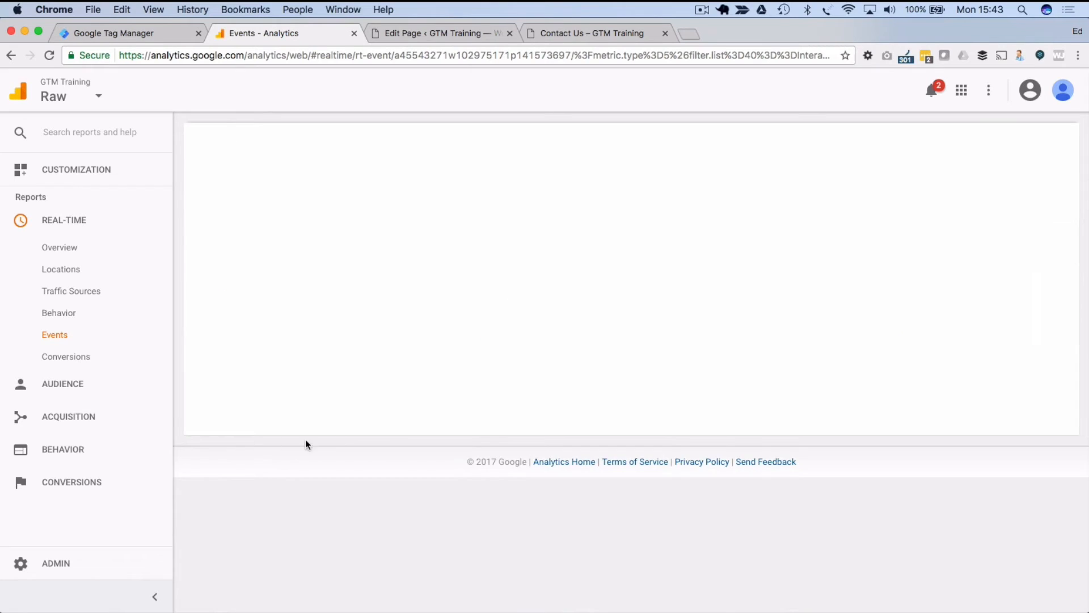
pyautogui.click(247, 485)
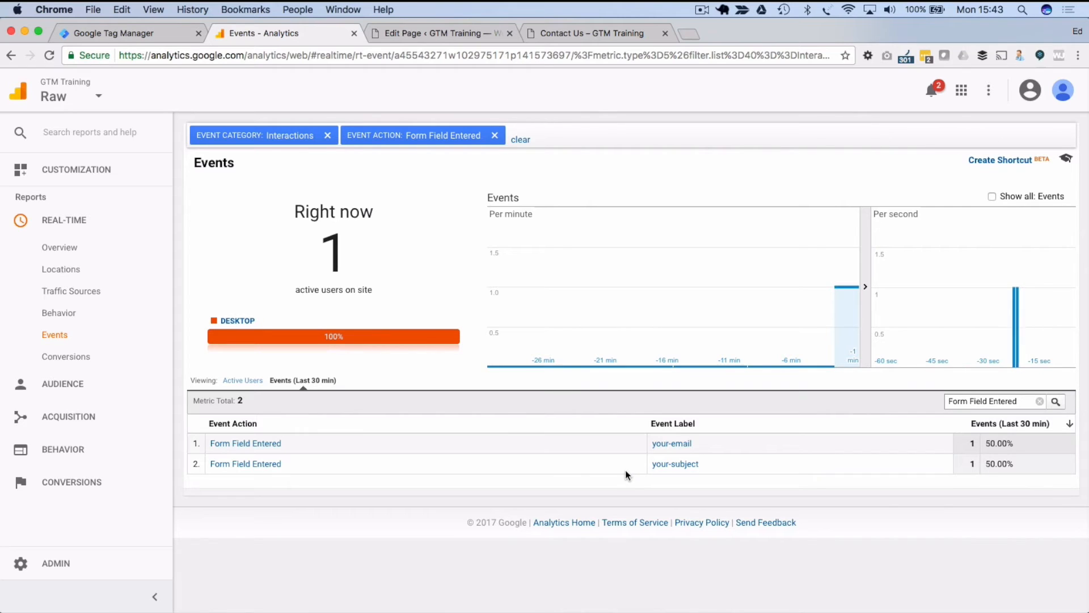
# Step: Enter the contact form's email and name fields again and check the real-time Events report for their field labels
pyautogui.click(590, 34)
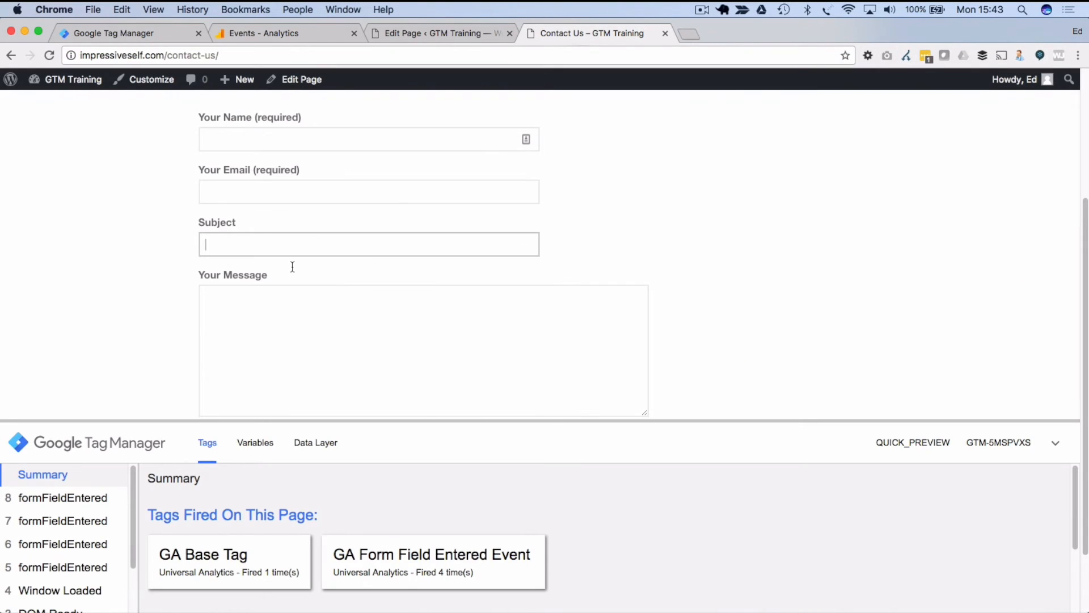
pyautogui.click(241, 196)
pyautogui.click(228, 137)
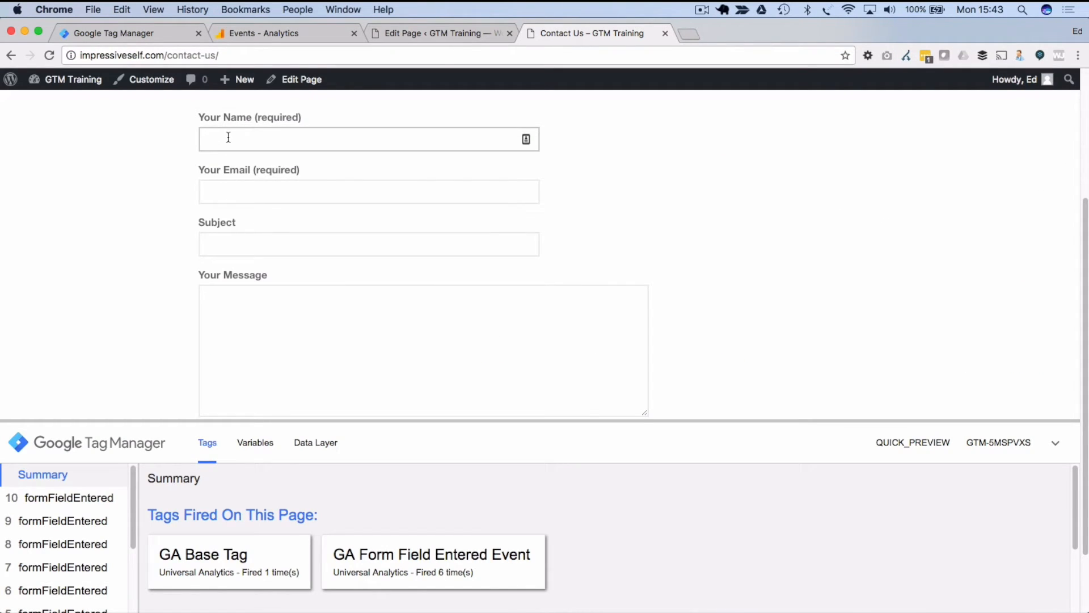
pyautogui.click(255, 32)
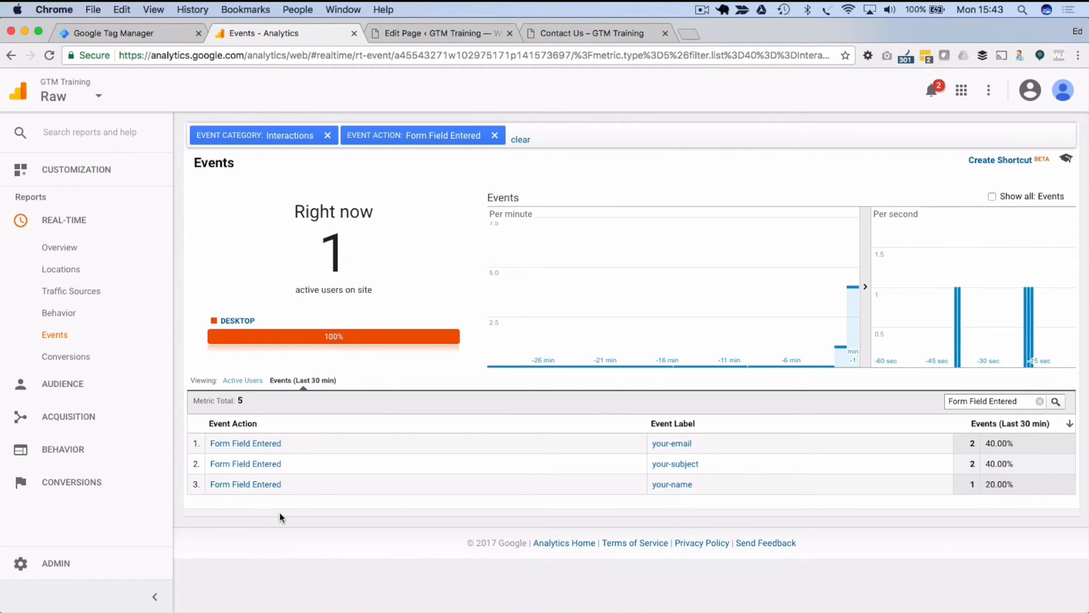
pyautogui.click(587, 35)
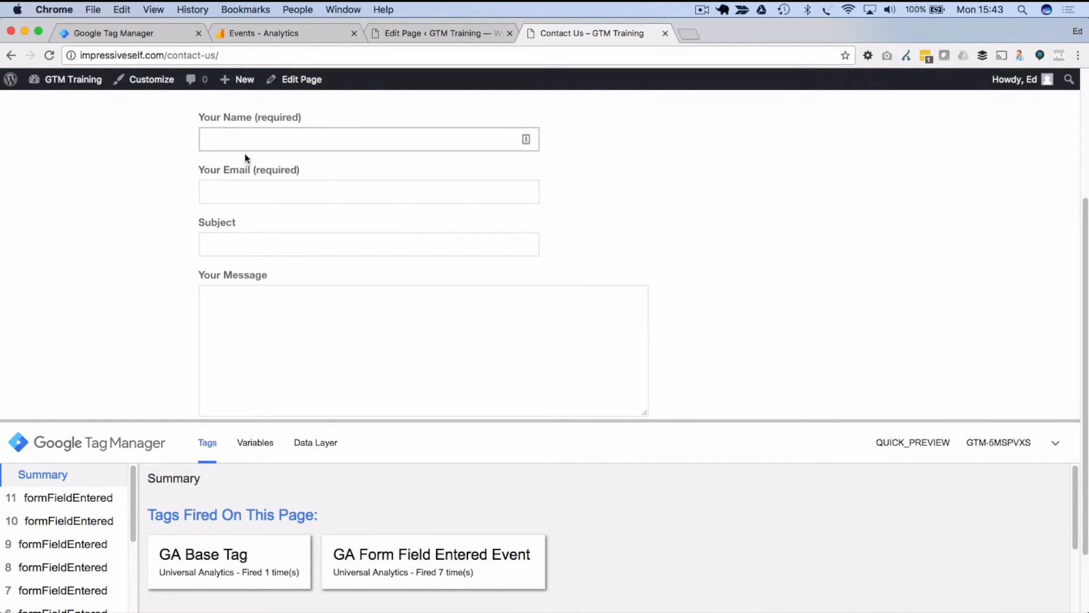
pyautogui.click(248, 137)
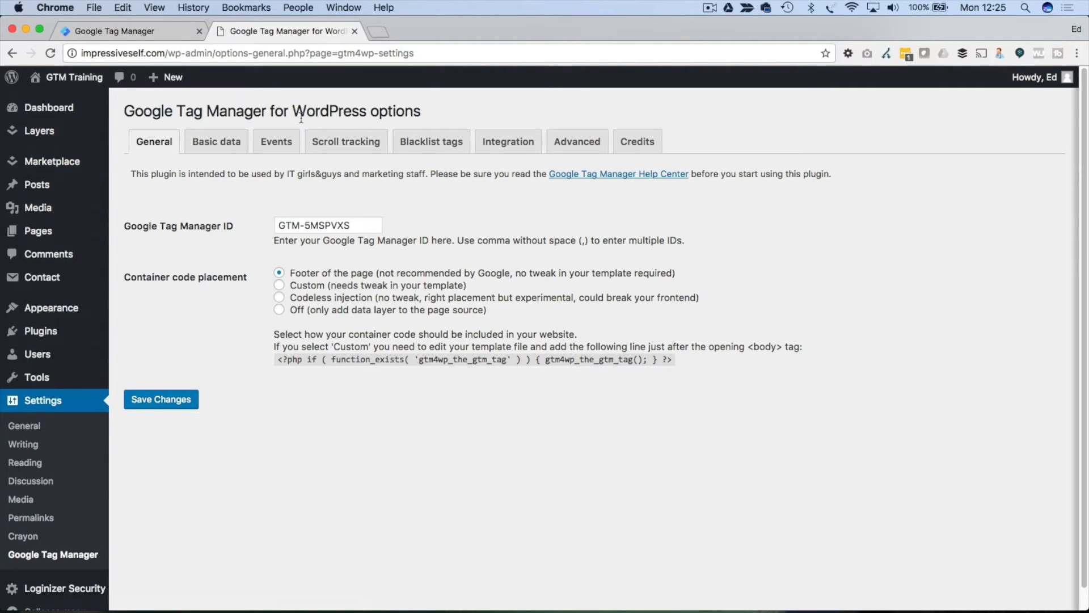
# Step: Enable the scroll tracker script in the Google Tag Manager for WordPress scroll tracking options and save the changes
pyautogui.click(338, 150)
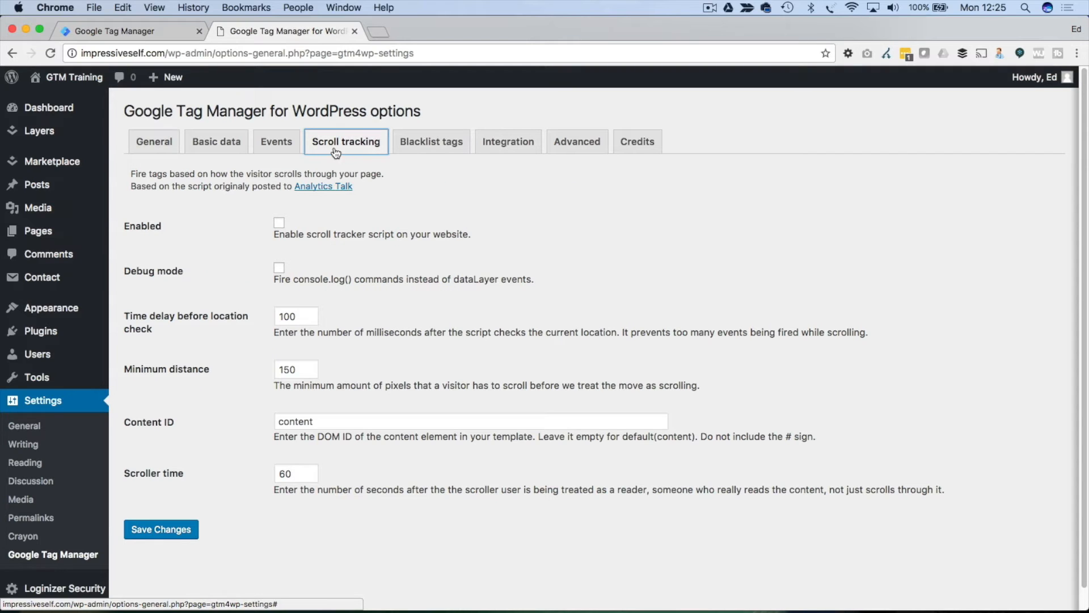
pyautogui.click(279, 223)
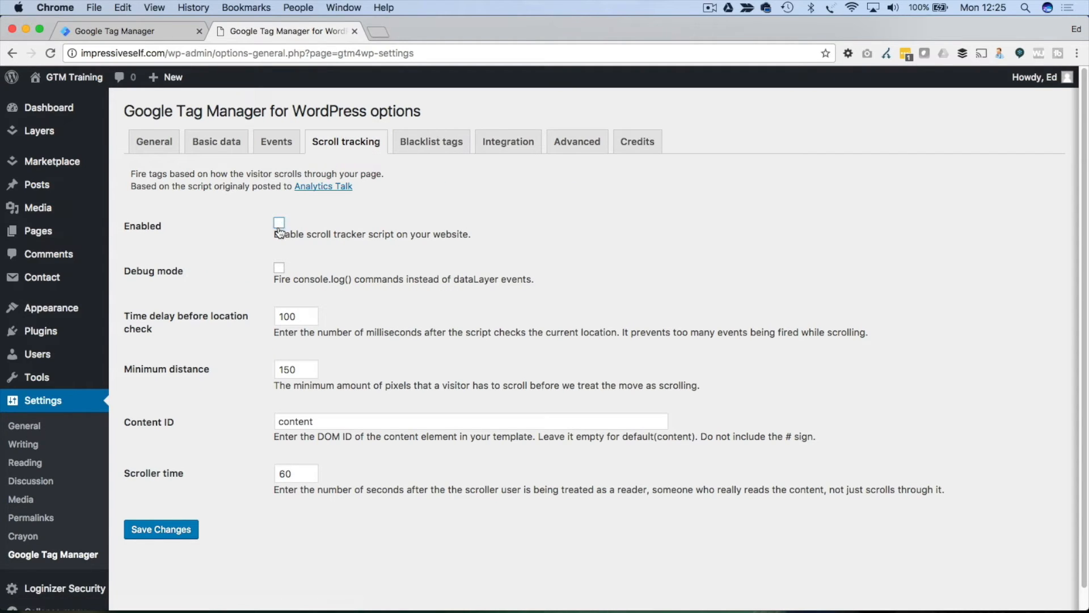
pyautogui.click(174, 531)
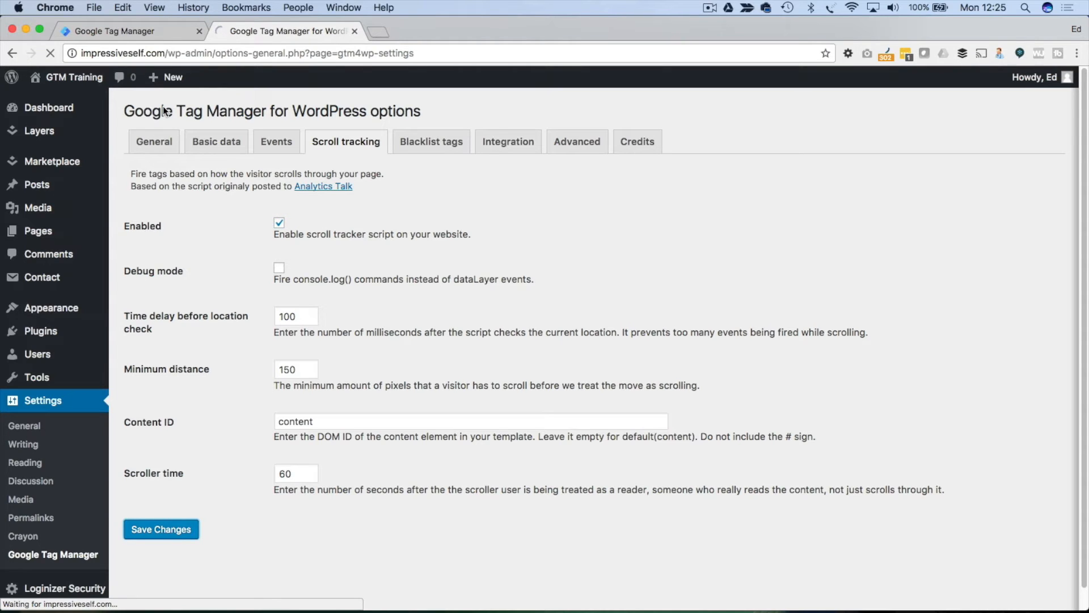
# Step: Load the impressiveself.com home page and scroll through its posts to fire scroll tracking events in the preview pane
pyautogui.click(176, 53)
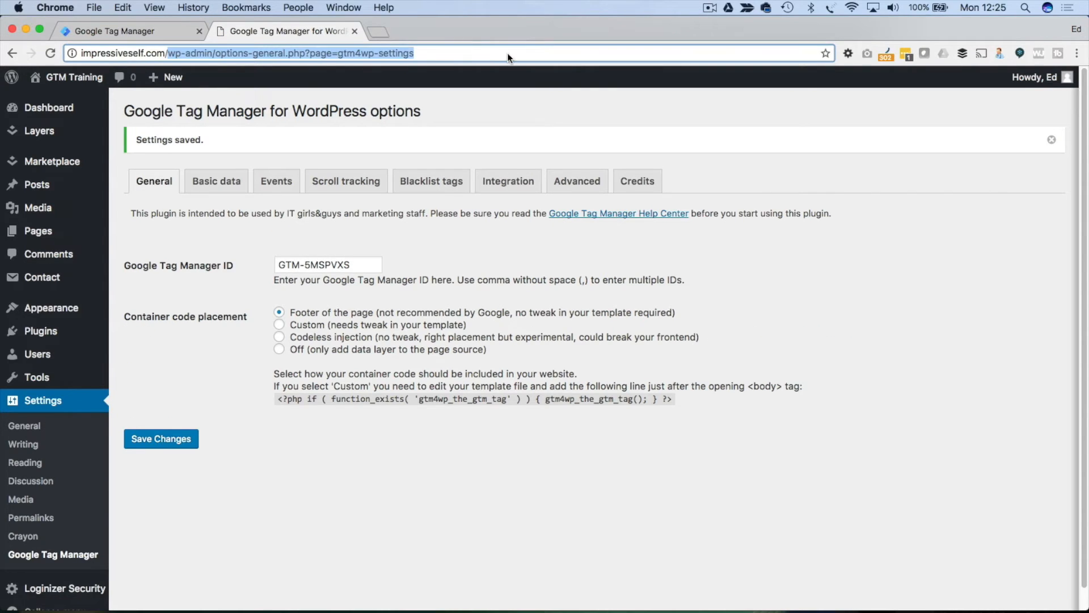
pyautogui.write('impressiveself.com')
pyautogui.press('Return')
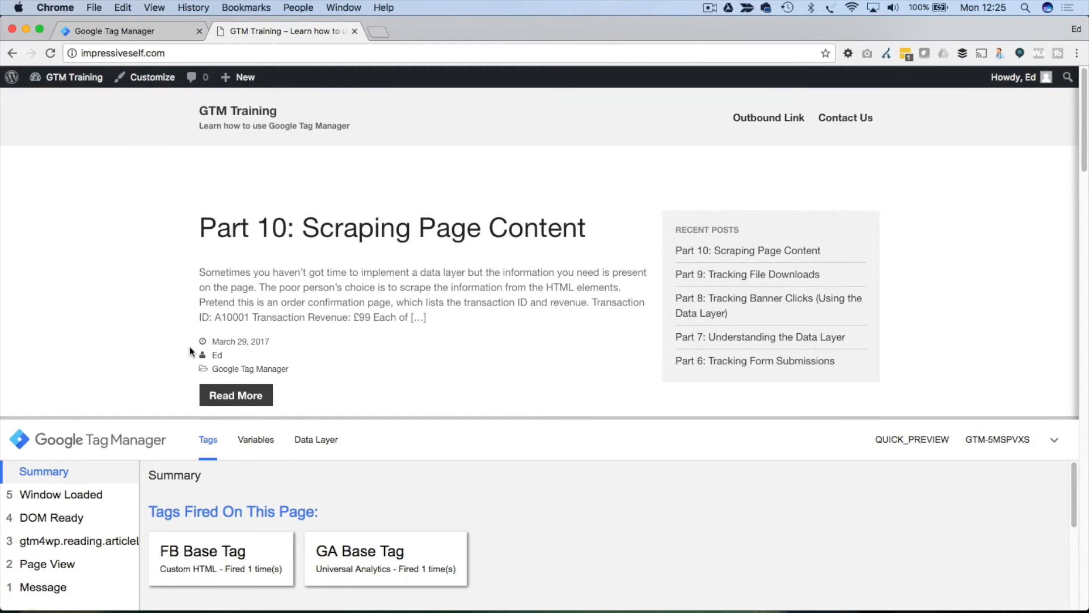
pyautogui.scroll(-5, 165, 340)
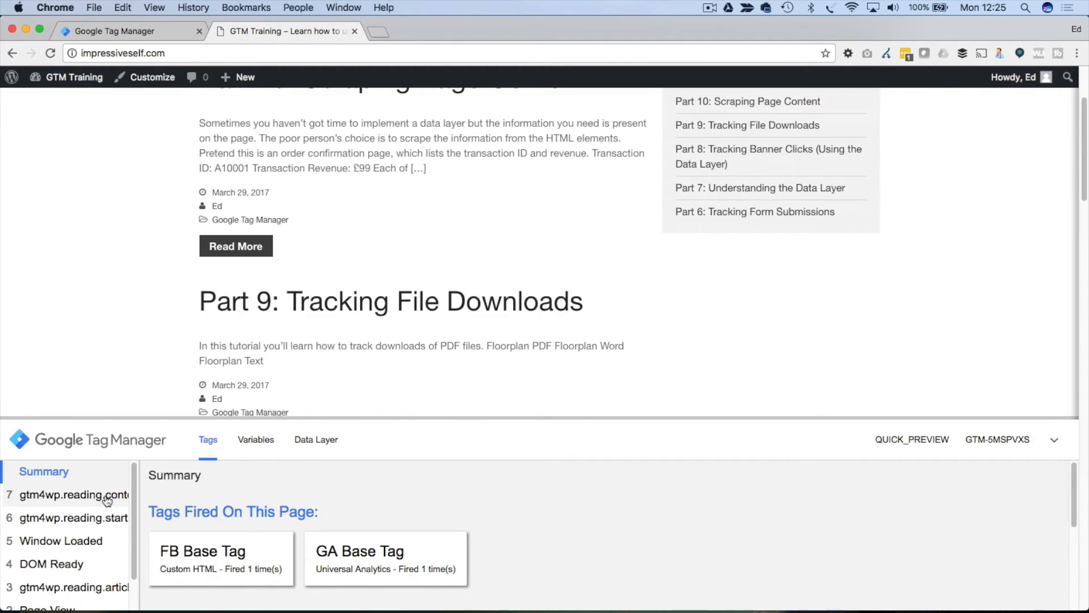
# Step: Examine the gtm4wp.reading.startReading and gtm4wp.reading.contentBottom events in the preview pane
pyautogui.click(100, 518)
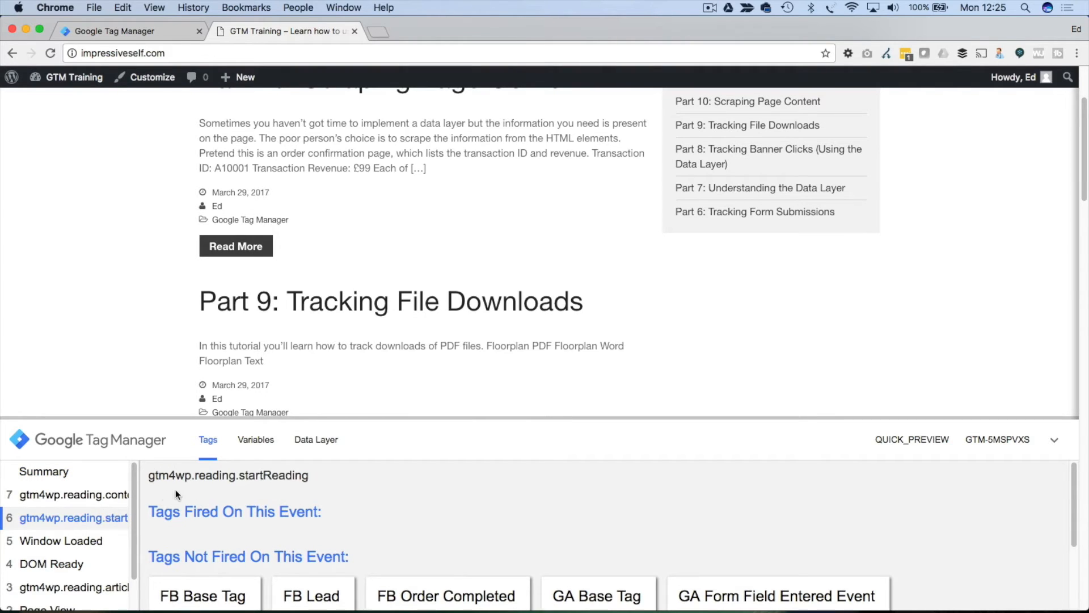
pyautogui.click(120, 497)
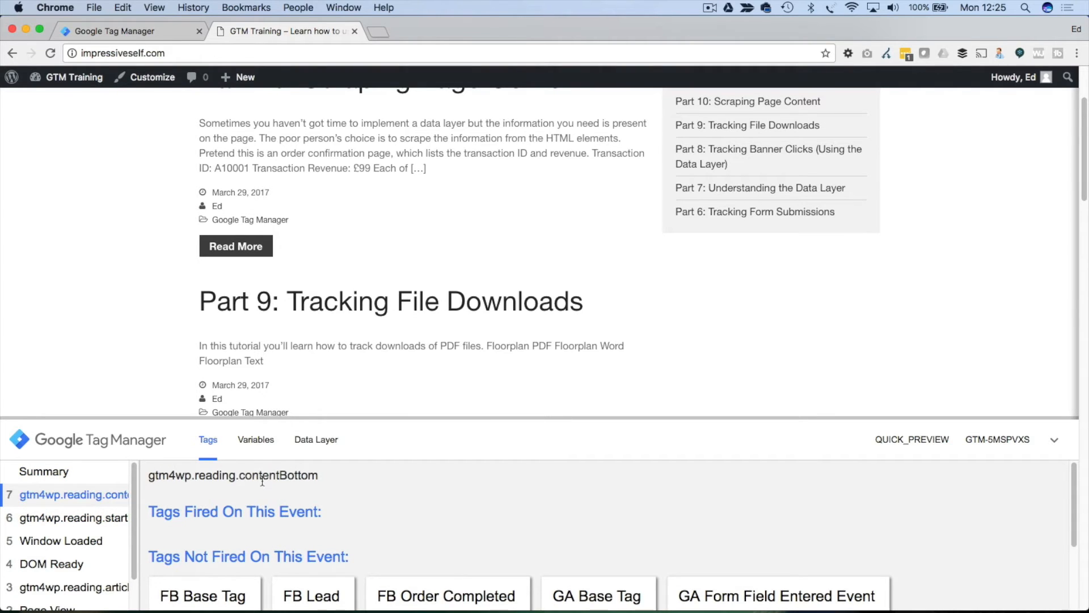
pyautogui.click(57, 516)
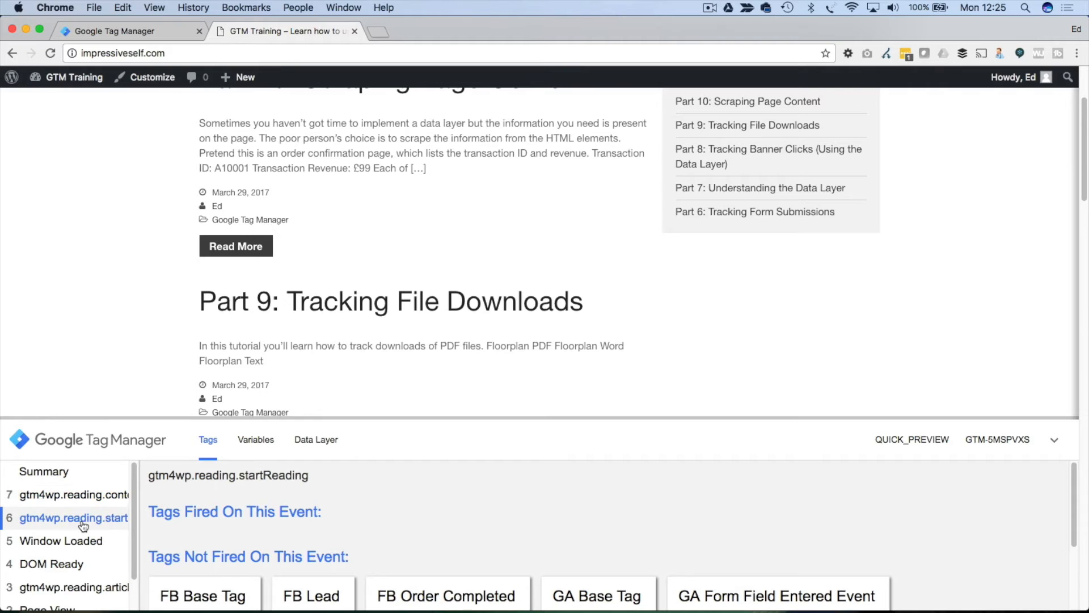
# Step: Reach the bottom of the home page, inspect the newly fired reading events and copy the event name gtm4wp.reading.pagebottom
pyautogui.scroll(-20, 142, 214)
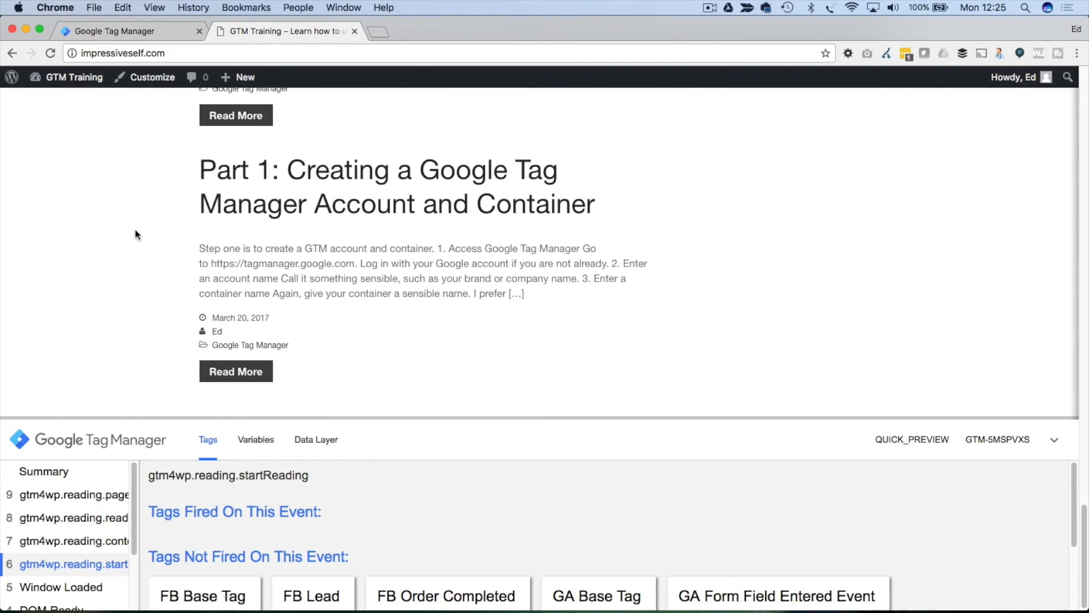
pyautogui.click(111, 502)
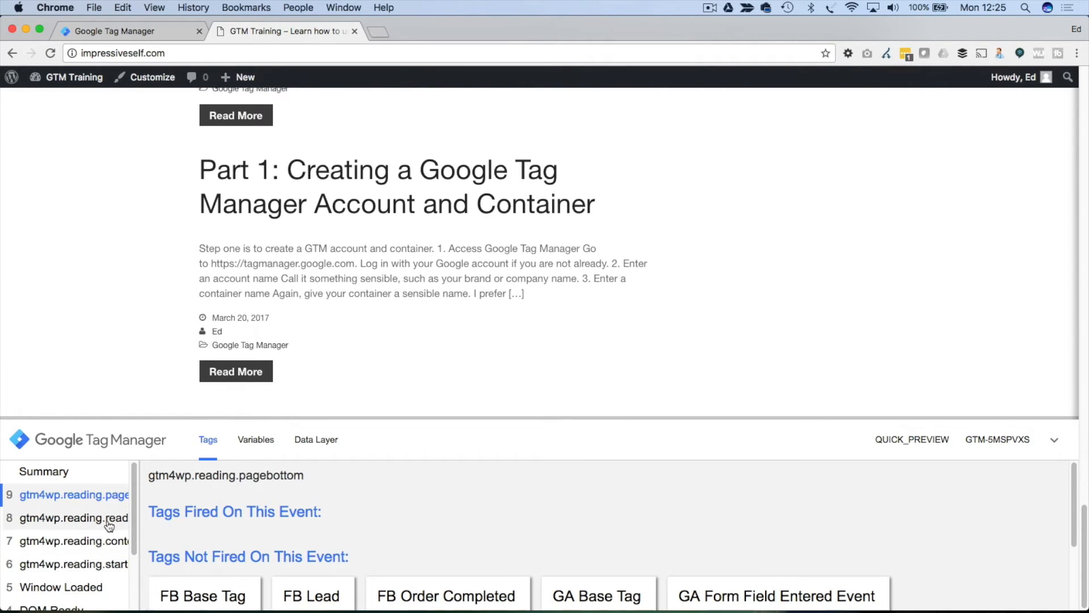
pyautogui.click(109, 521)
pyautogui.click(109, 502)
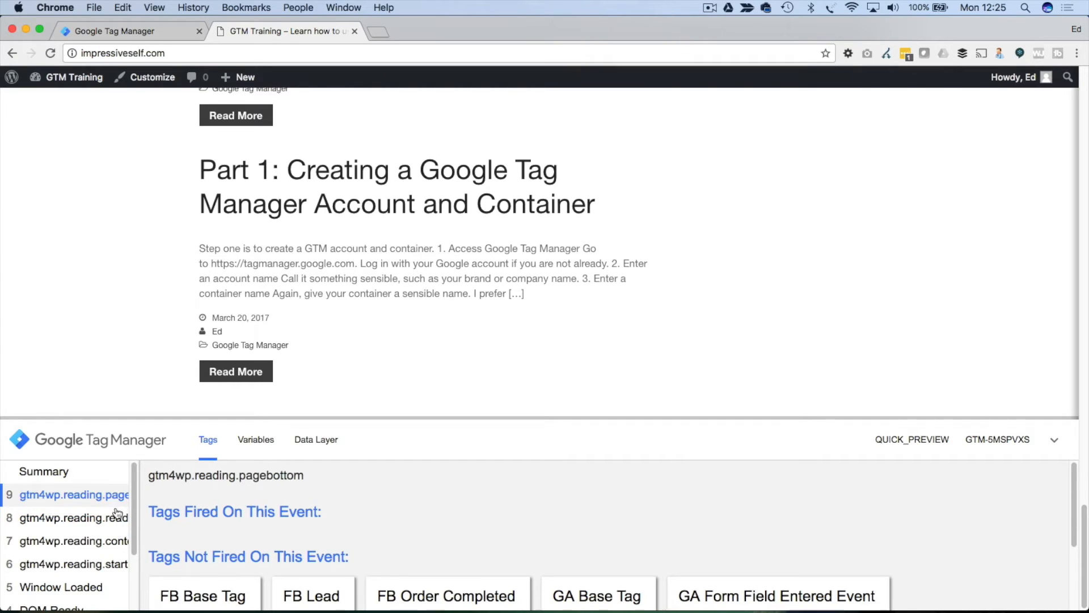
pyautogui.click(114, 562)
pyautogui.click(116, 497)
pyautogui.moveTo(151, 476); pyautogui.dragTo(305, 471)
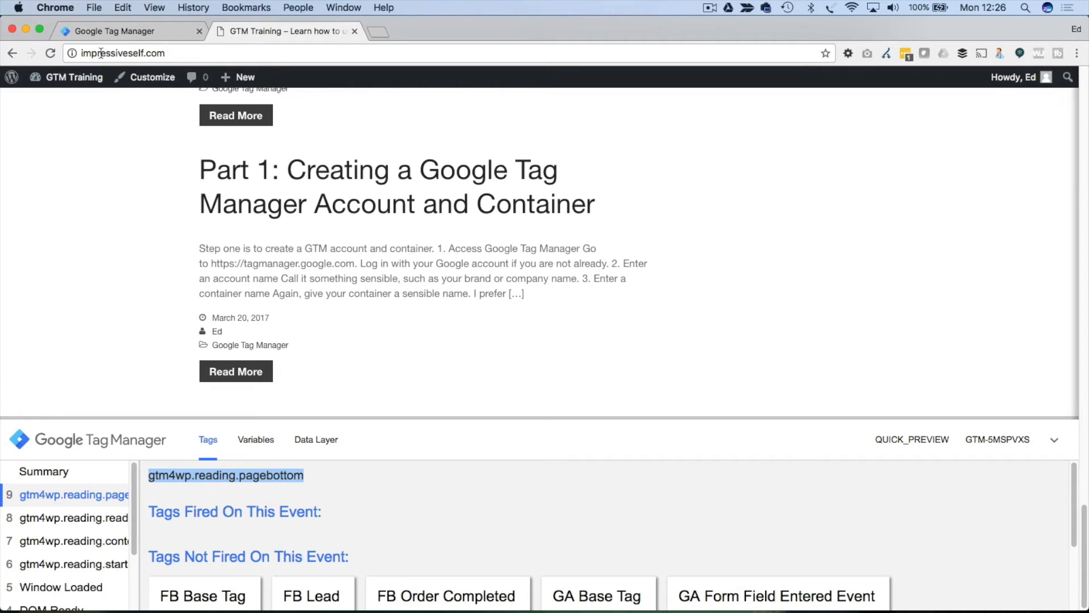
# Step: In the Google Tag Manager workspace, start a new trigger named Reached Page Bottom
pyautogui.click(113, 33)
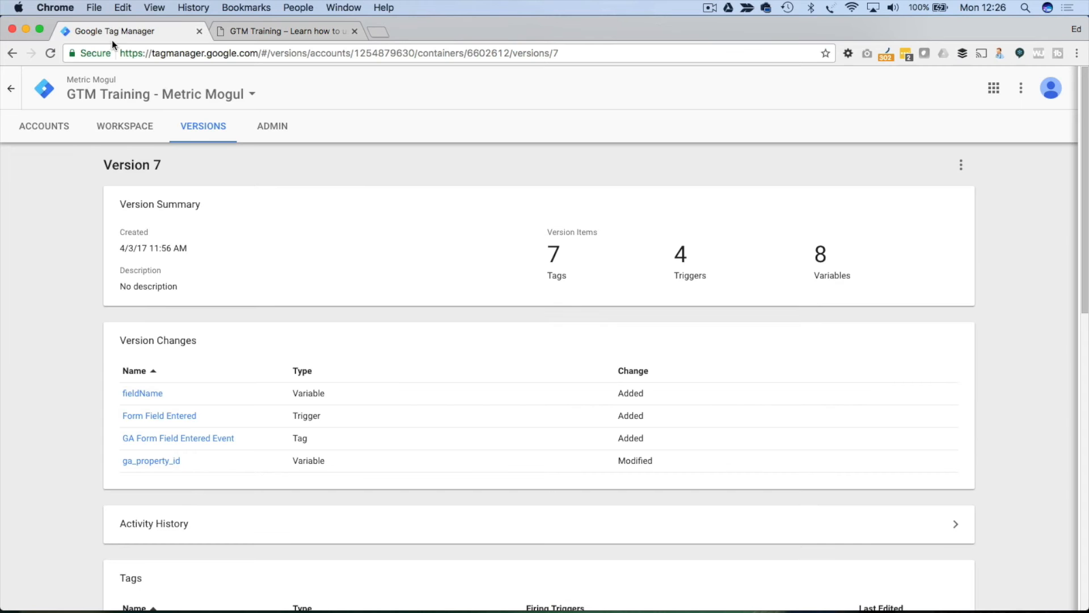
pyautogui.click(109, 134)
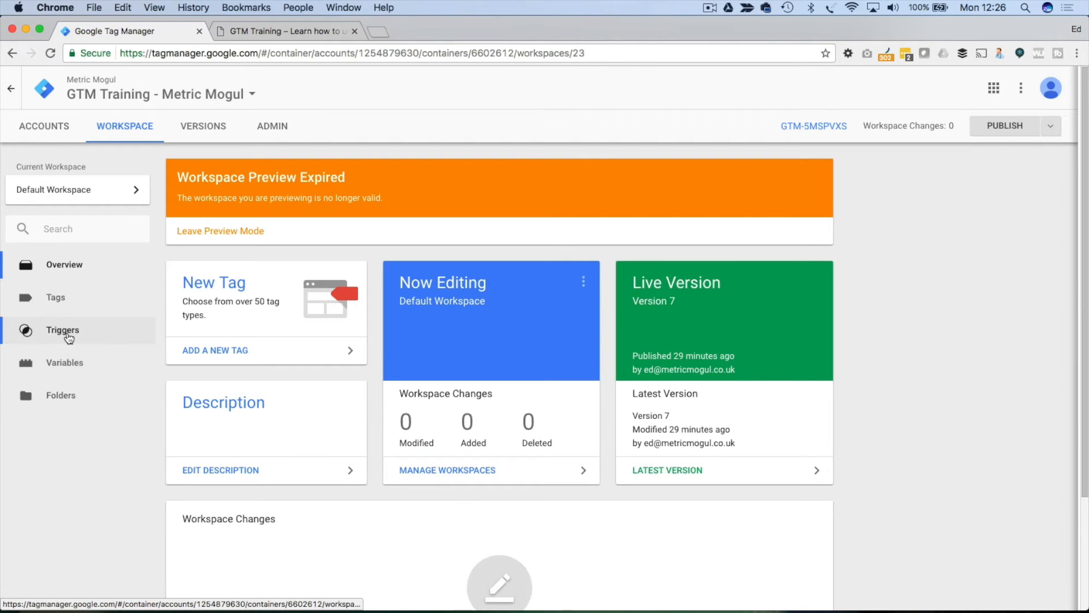
pyautogui.click(67, 335)
pyautogui.click(231, 309)
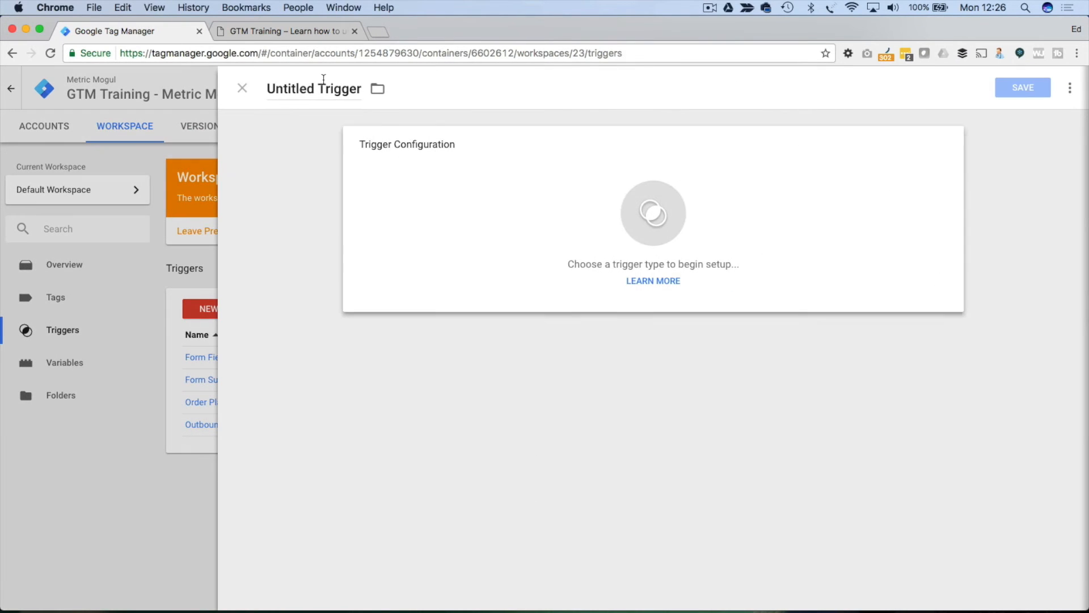
pyautogui.click(324, 78)
pyautogui.write('Reac')
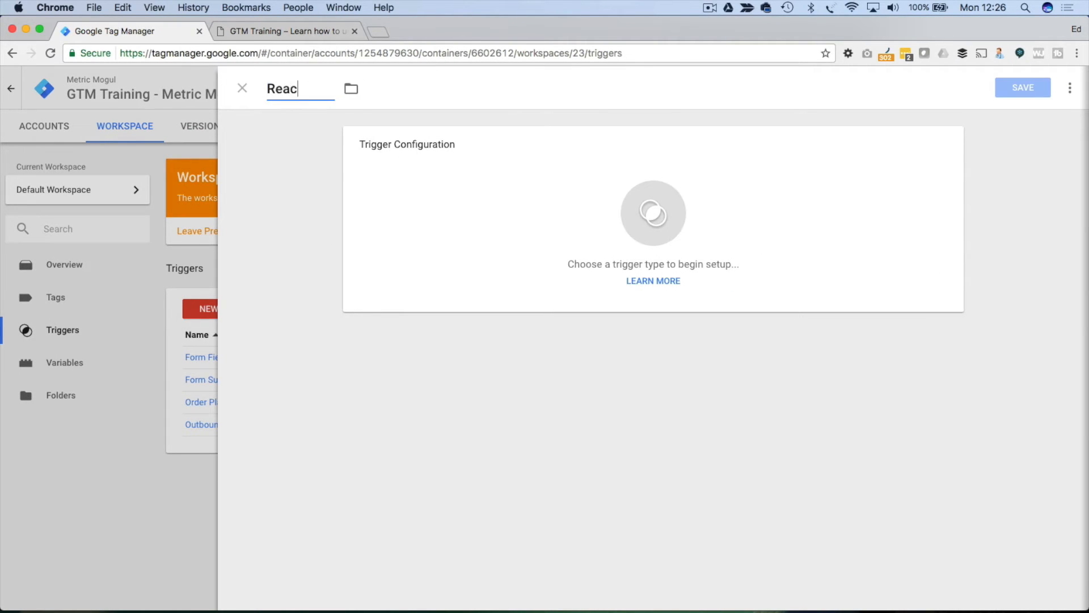
pyautogui.write('hed Page Bottom')
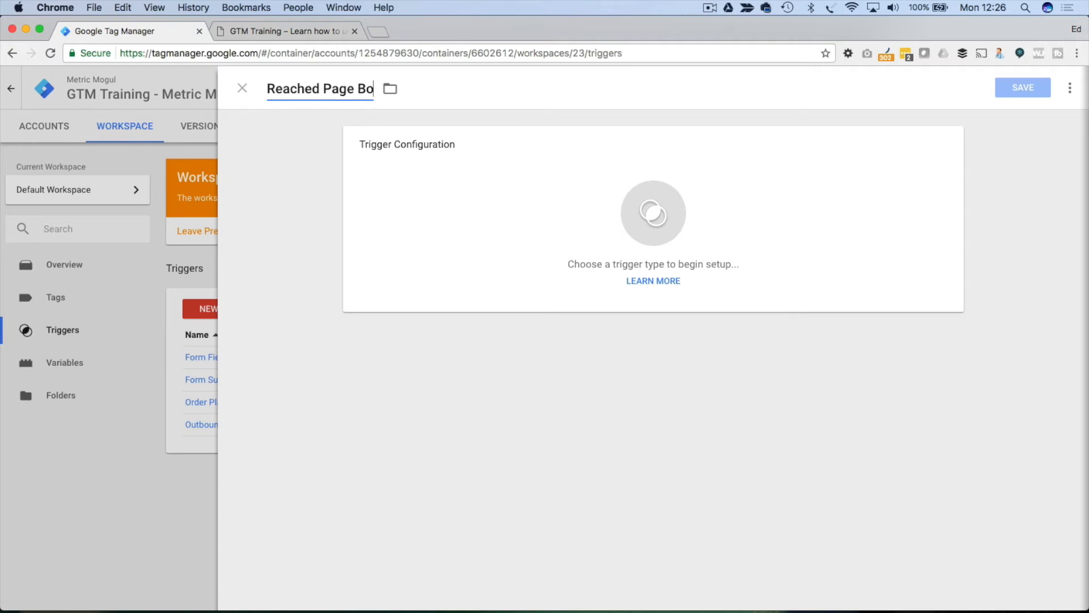
# Step: Make the trigger a Custom Event with event name gtm4wp.reading.pagebottom and save it
pyautogui.click(535, 239)
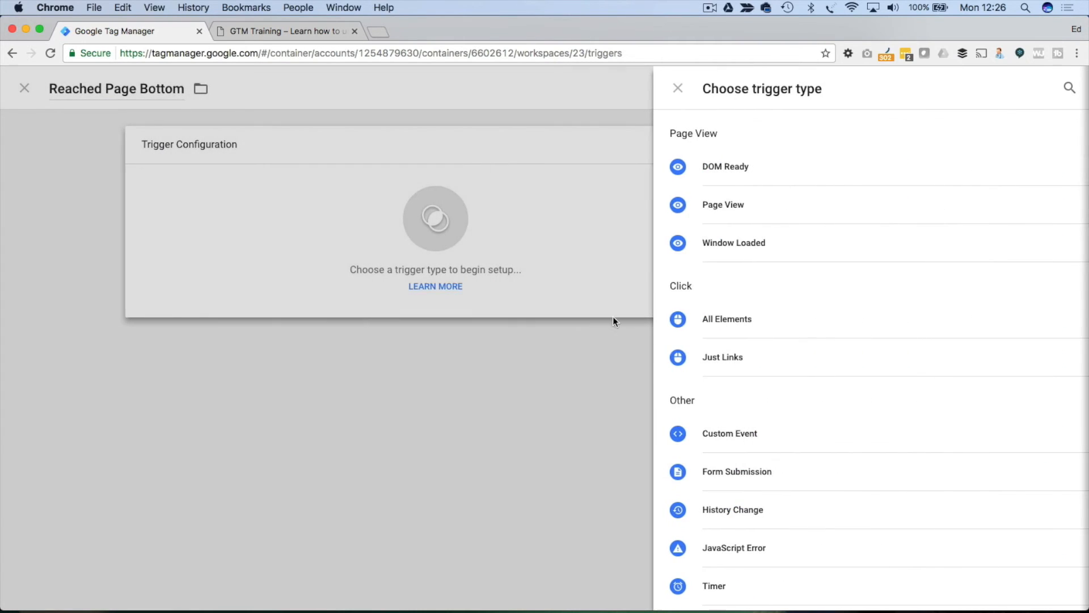
pyautogui.click(409, 249)
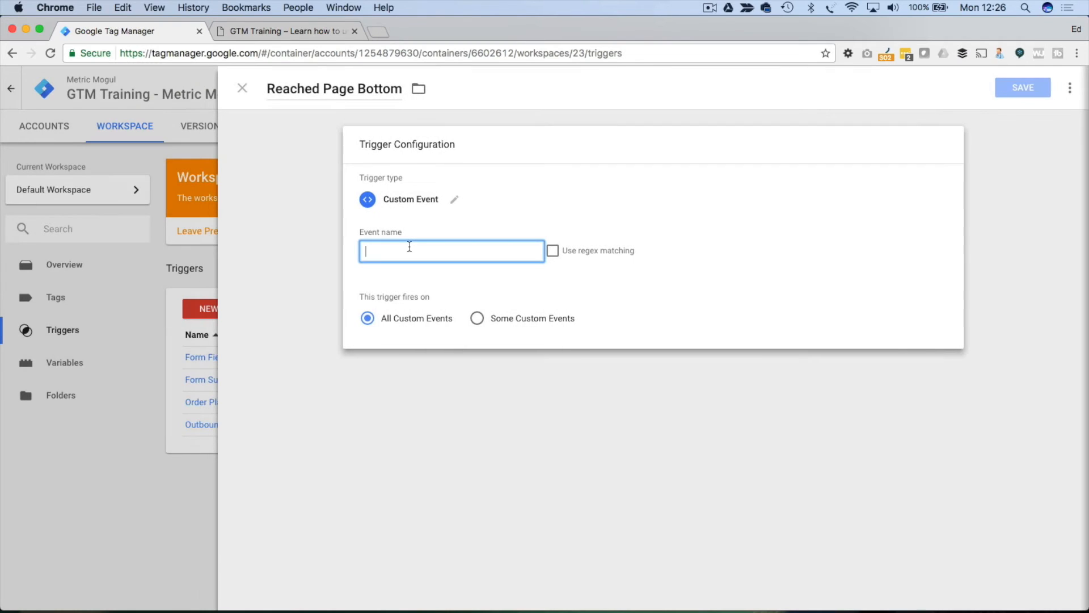
pyautogui.write('gtm4wp.reading.pagebottom')
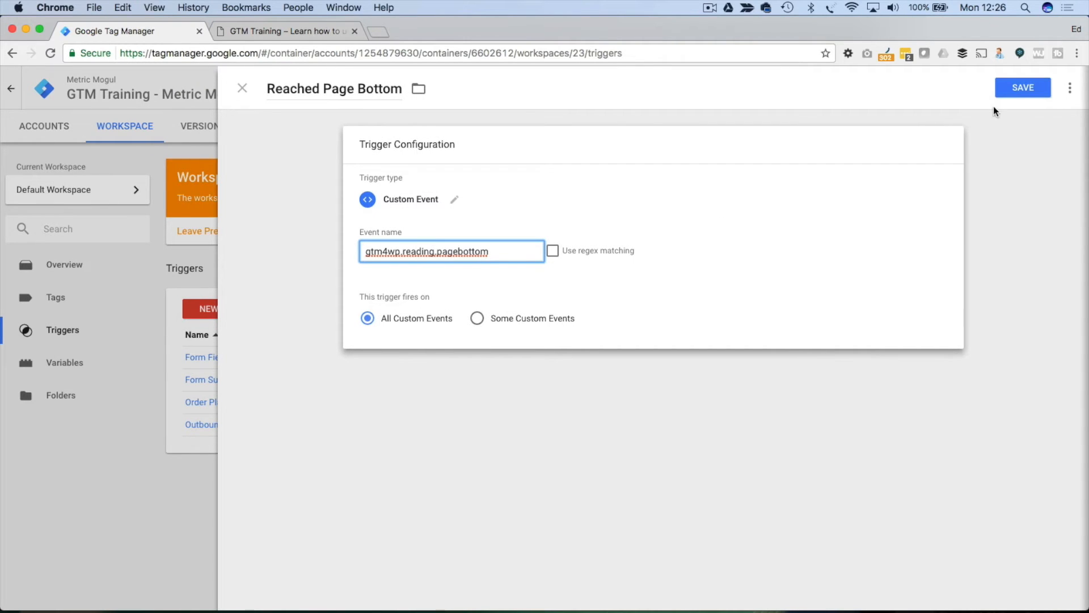
pyautogui.click(1003, 91)
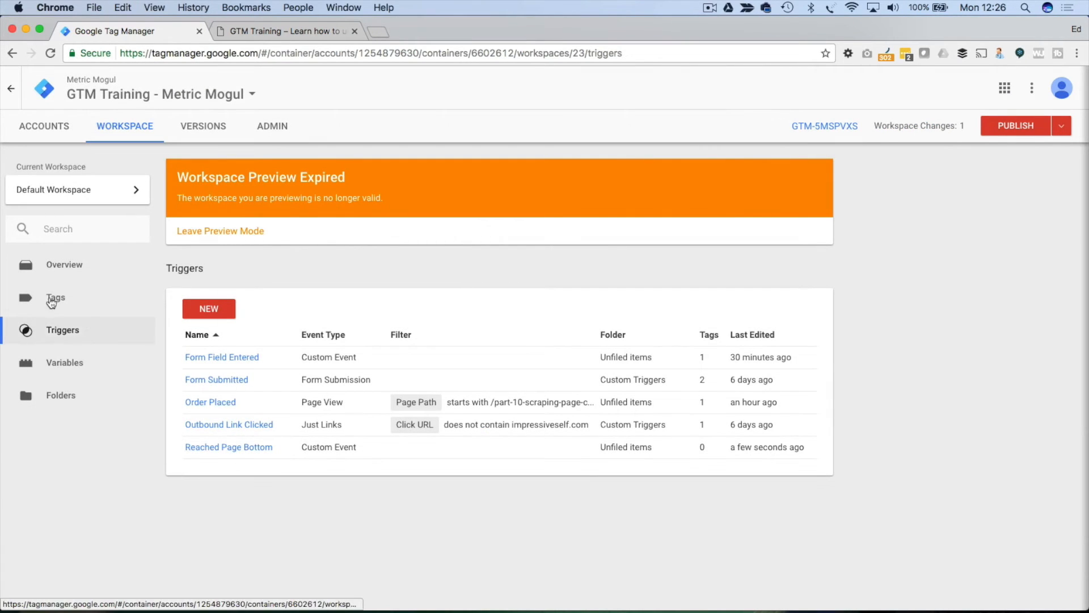
# Step: Start a new tag named GA Reached Page Bottom Event and copy Reached Page Bottom from its name
pyautogui.click(52, 300)
pyautogui.click(225, 317)
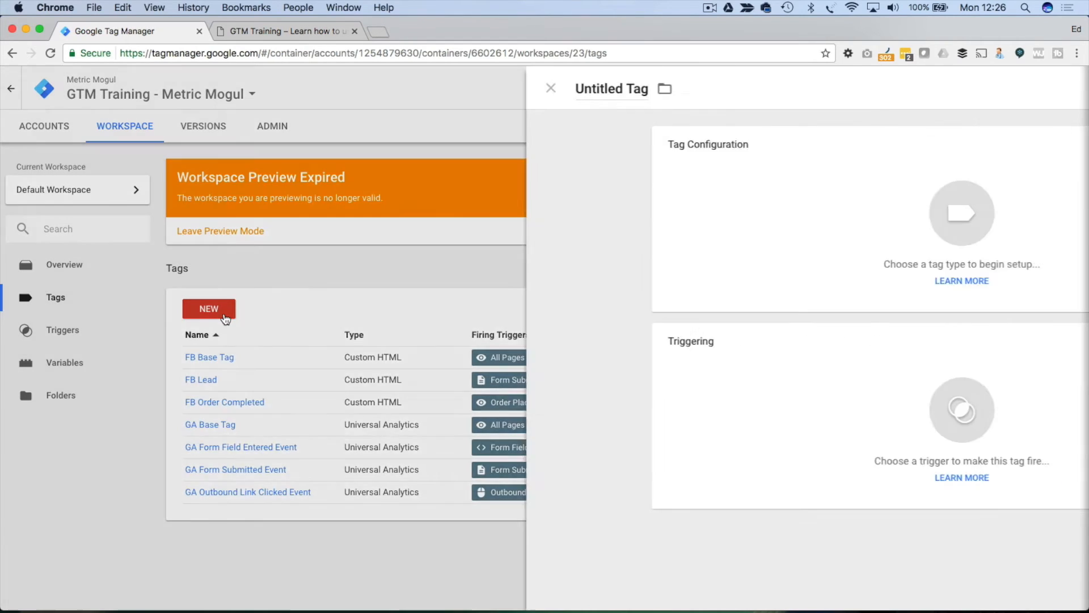
pyautogui.click(300, 94)
pyautogui.write('GA ')
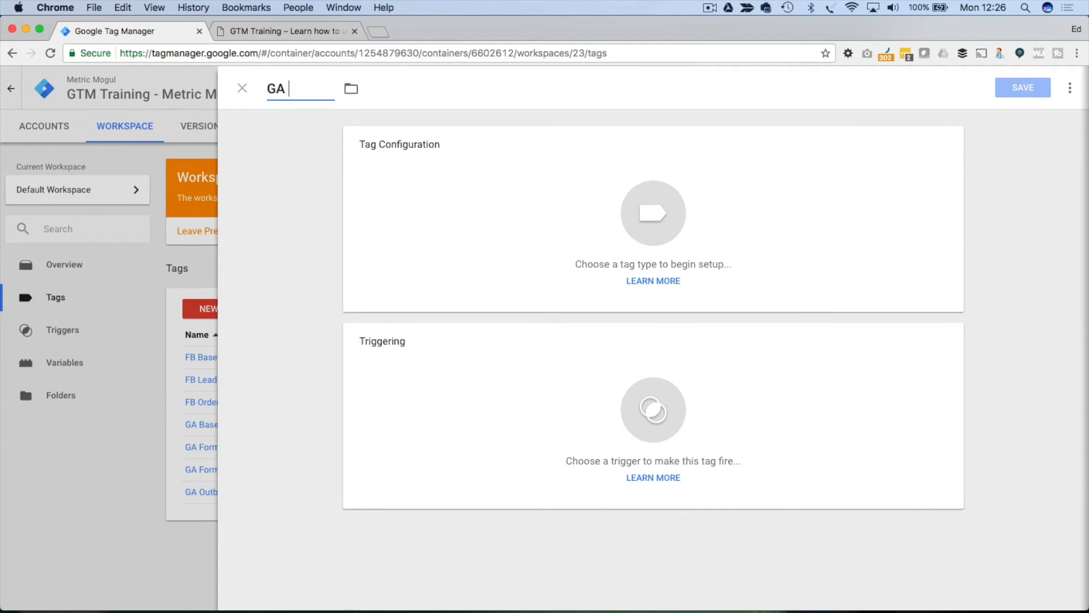
pyautogui.write('Reached Page')
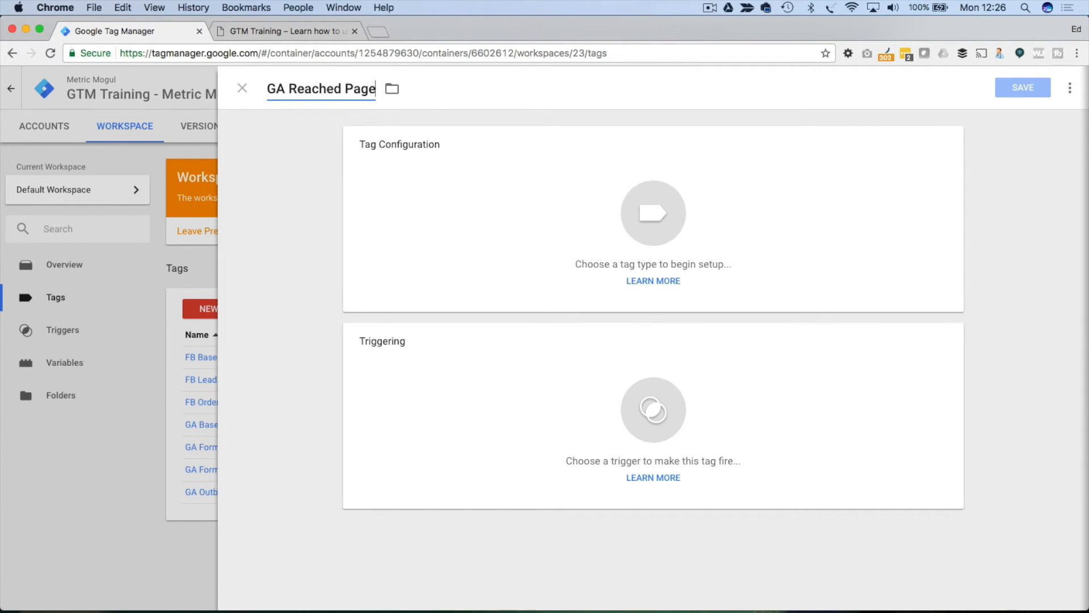
pyautogui.write(' Bottom Event')
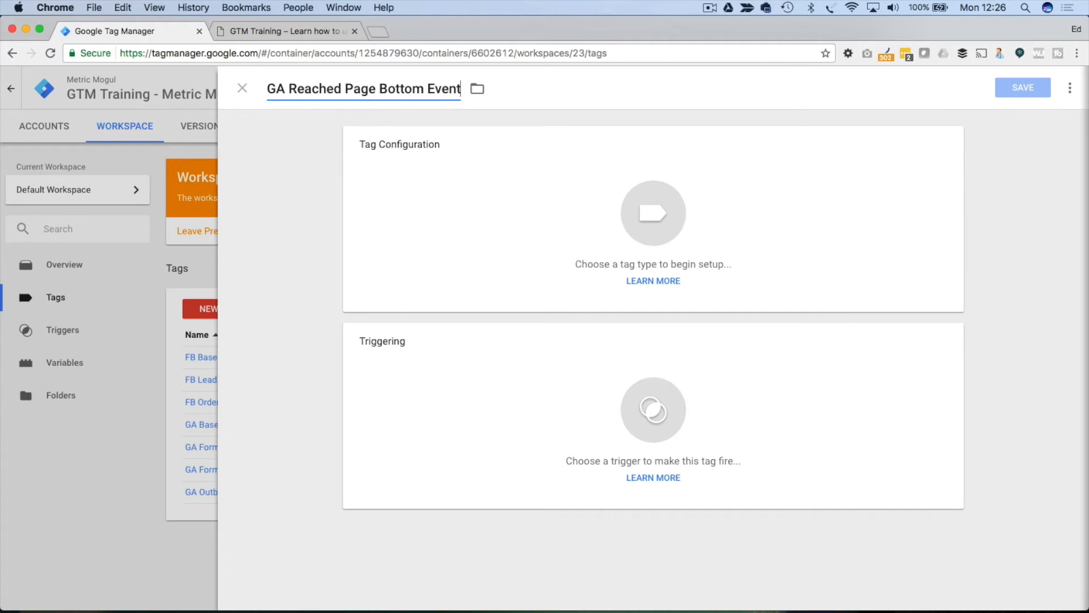
pyautogui.moveTo(288, 90); pyautogui.dragTo(423, 91)
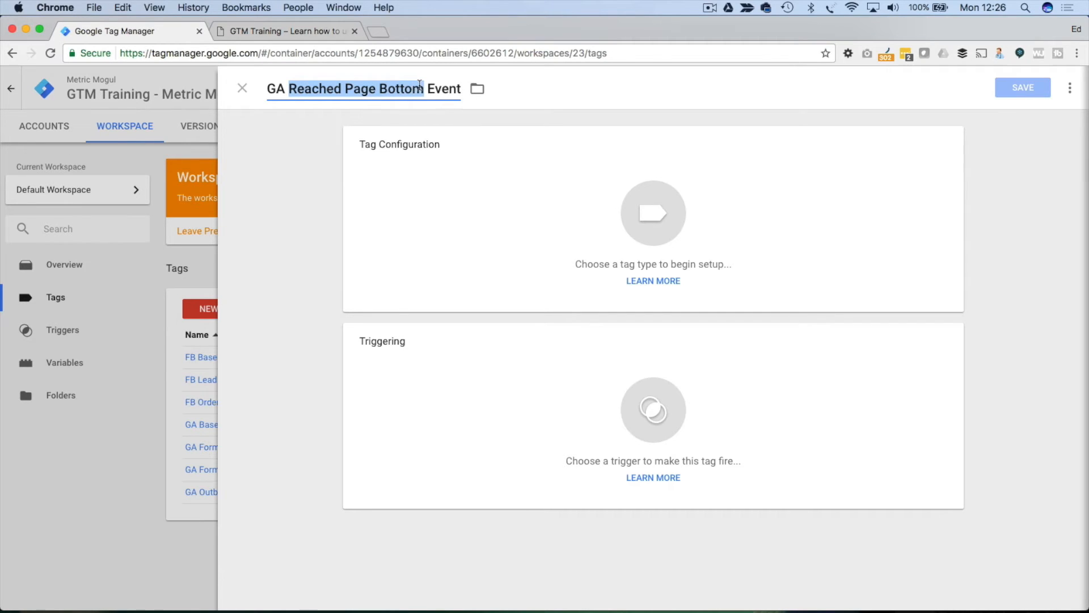
# Step: Make the tag Universal Analytics with tracking ID {{ga_property_id}} and track type Event
pyautogui.click(652, 218)
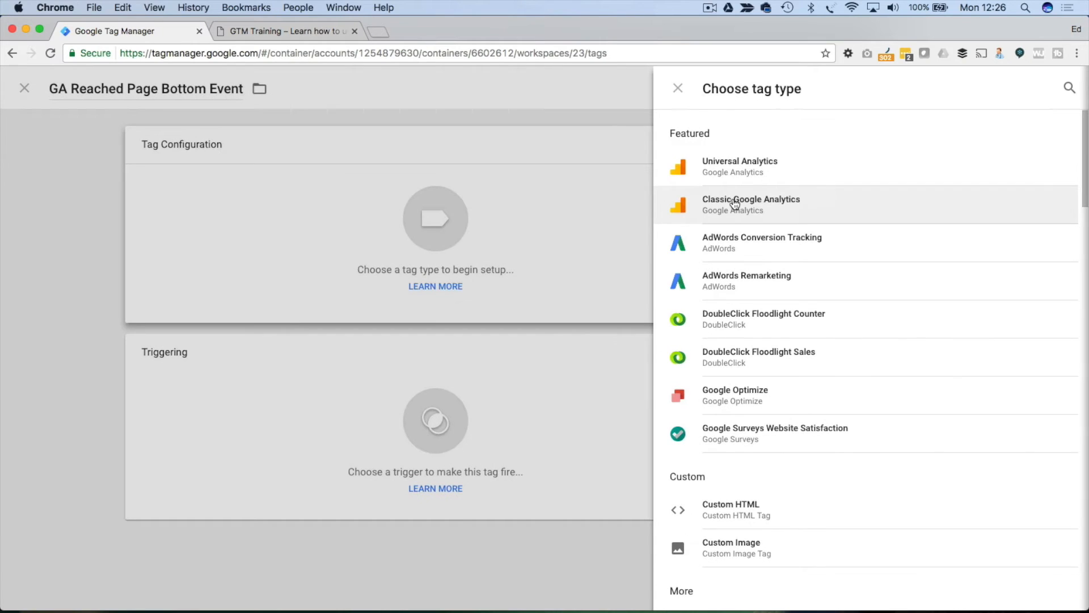
pyautogui.click(731, 170)
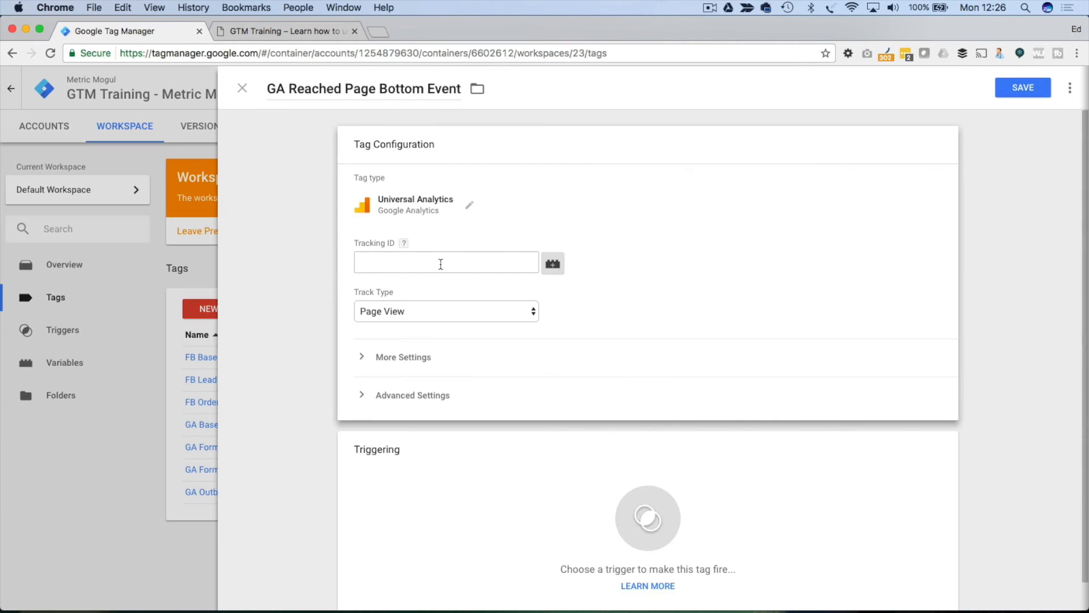
pyautogui.click(553, 263)
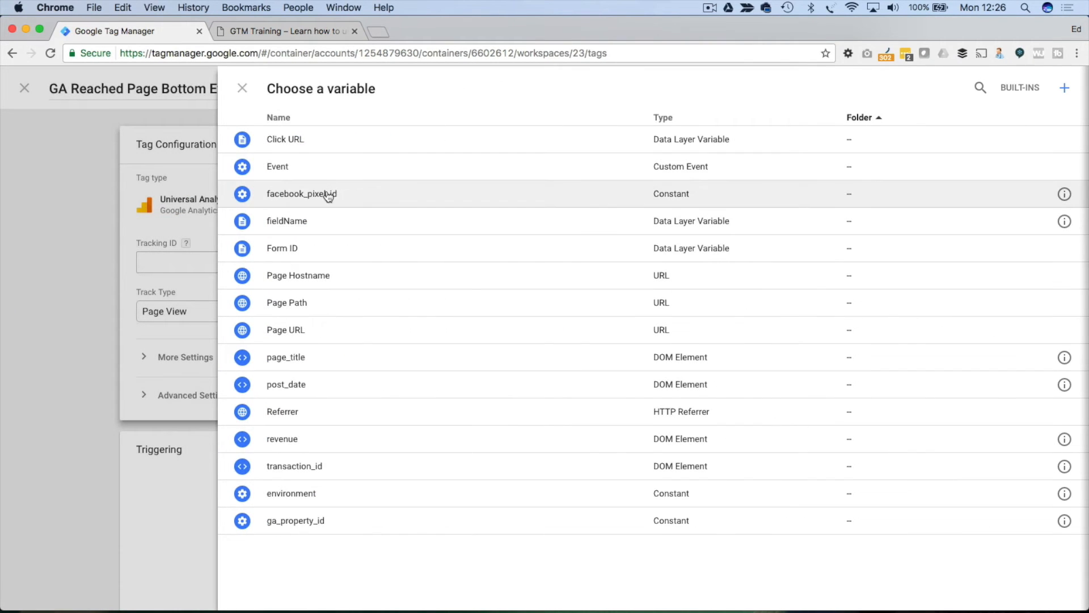
pyautogui.click(299, 530)
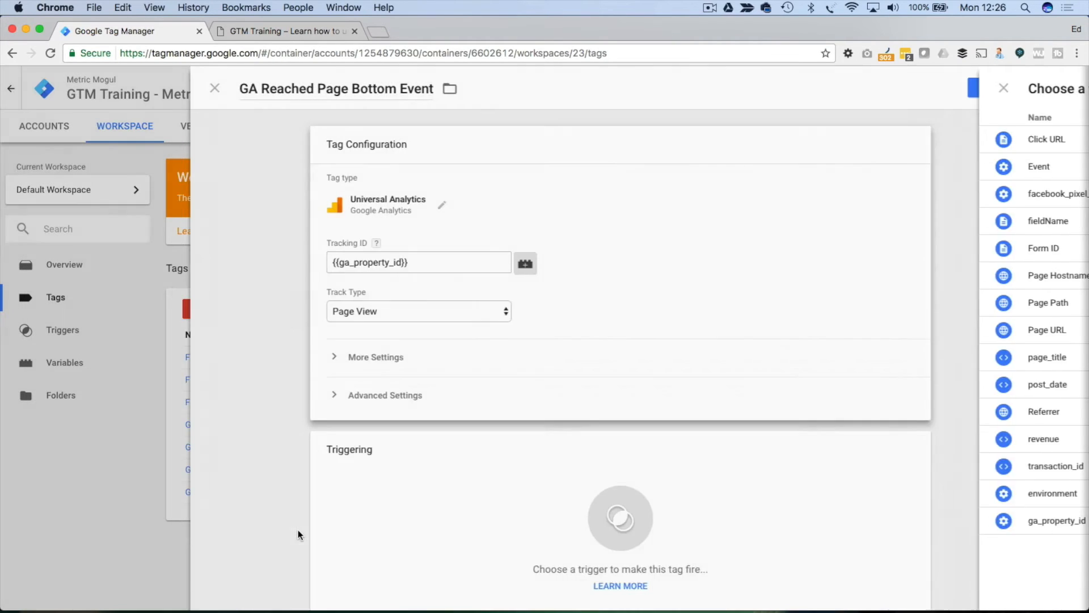
pyautogui.click(398, 295)
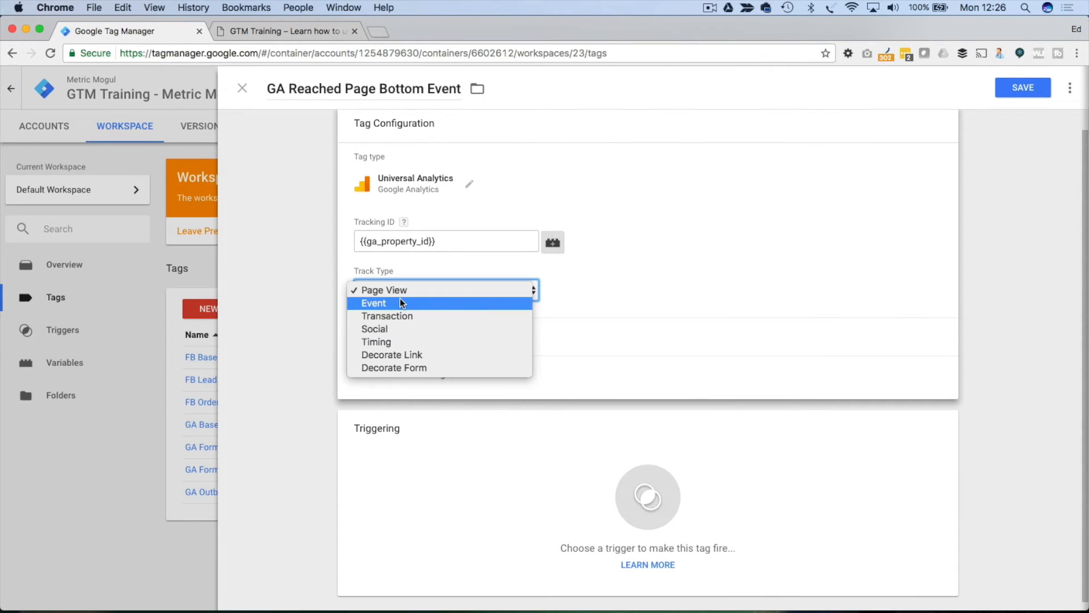
pyautogui.click(400, 301)
# Step: Set the event category to Interactions, the action to Reached Page Bottom and the label to the Page Path variable
pyautogui.click(420, 355)
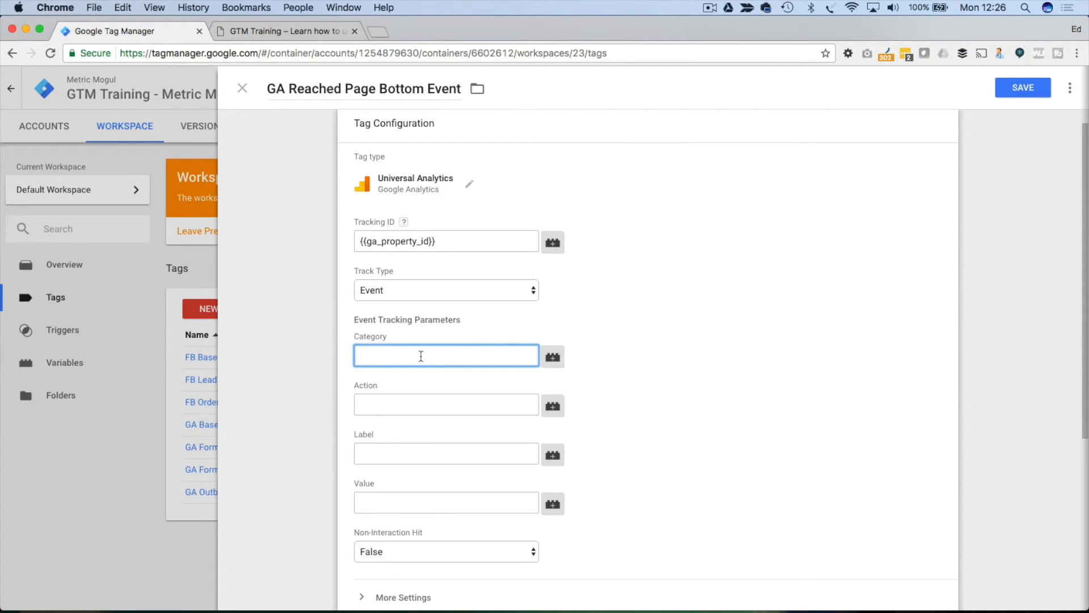
pyautogui.write('Interactions')
pyautogui.press('Tab')
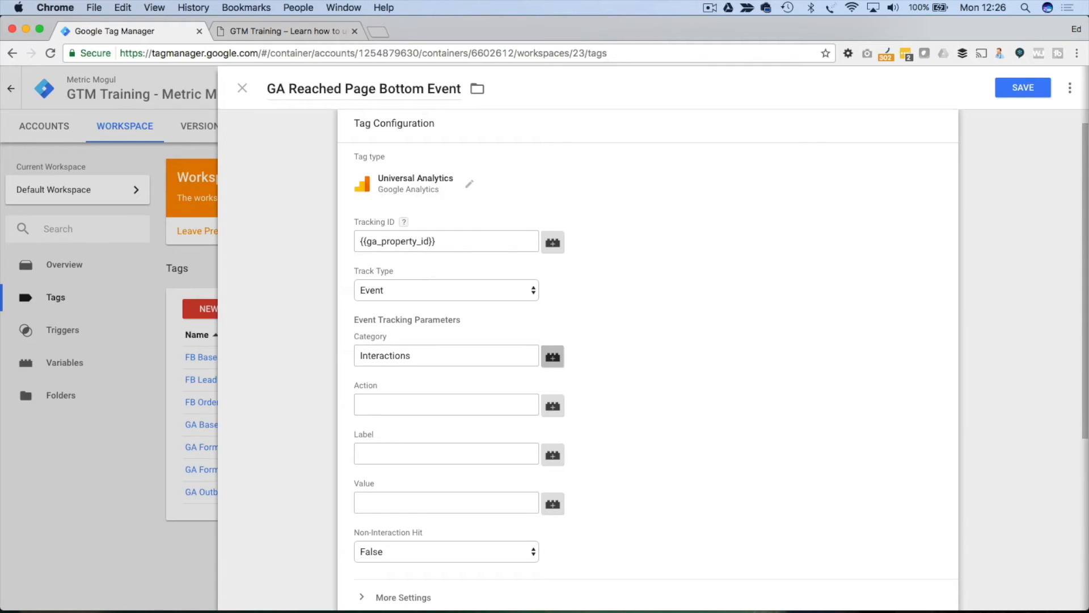
pyautogui.press('Tab')
pyautogui.write('Reached Page Bottom')
pyautogui.scroll(-2, 351, 351)
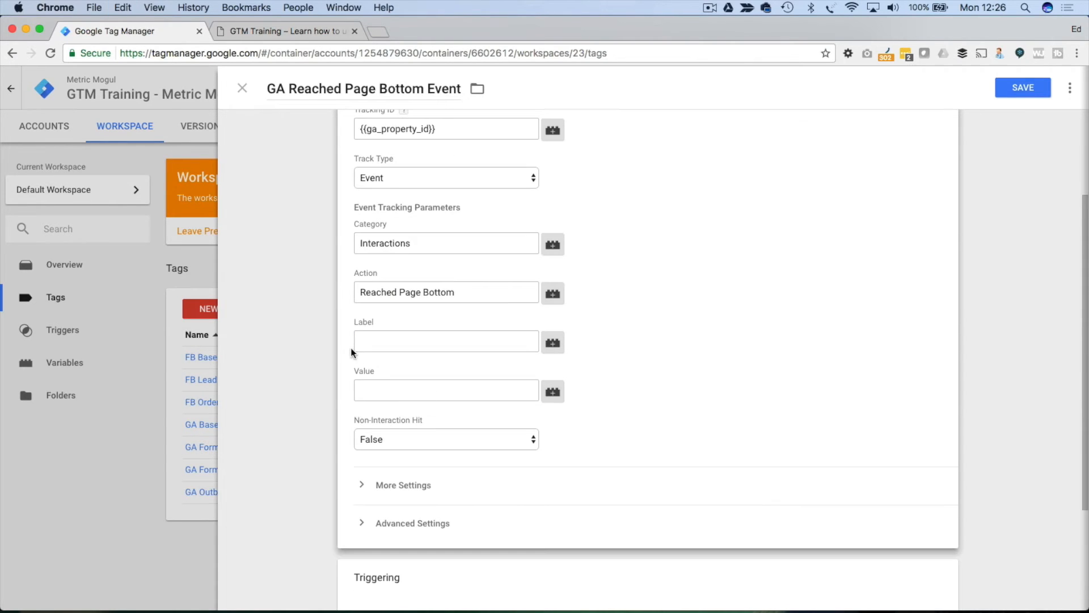
pyautogui.click(357, 347)
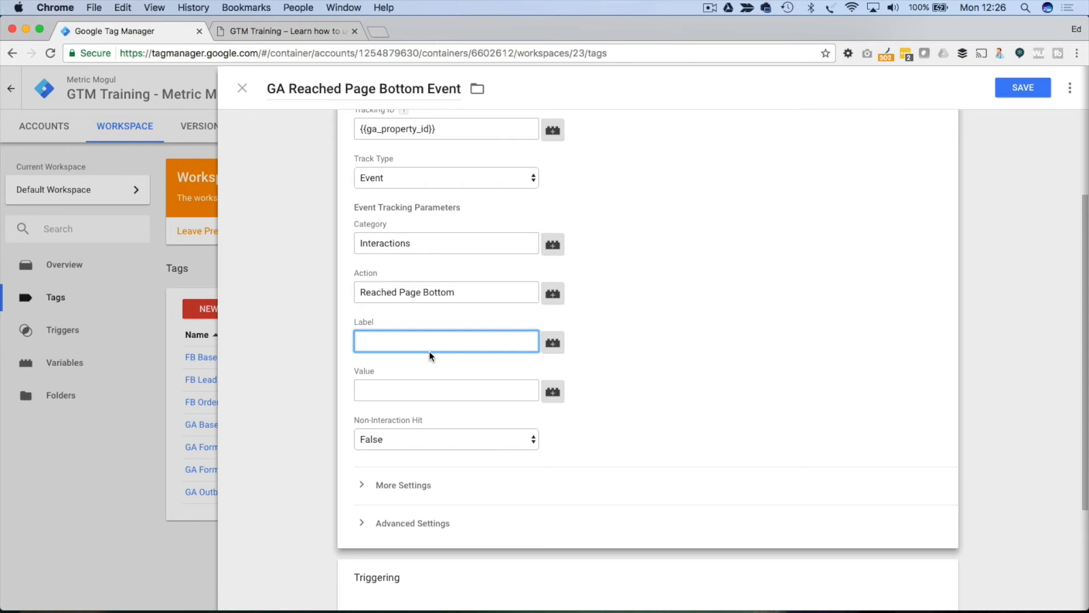
pyautogui.click(553, 342)
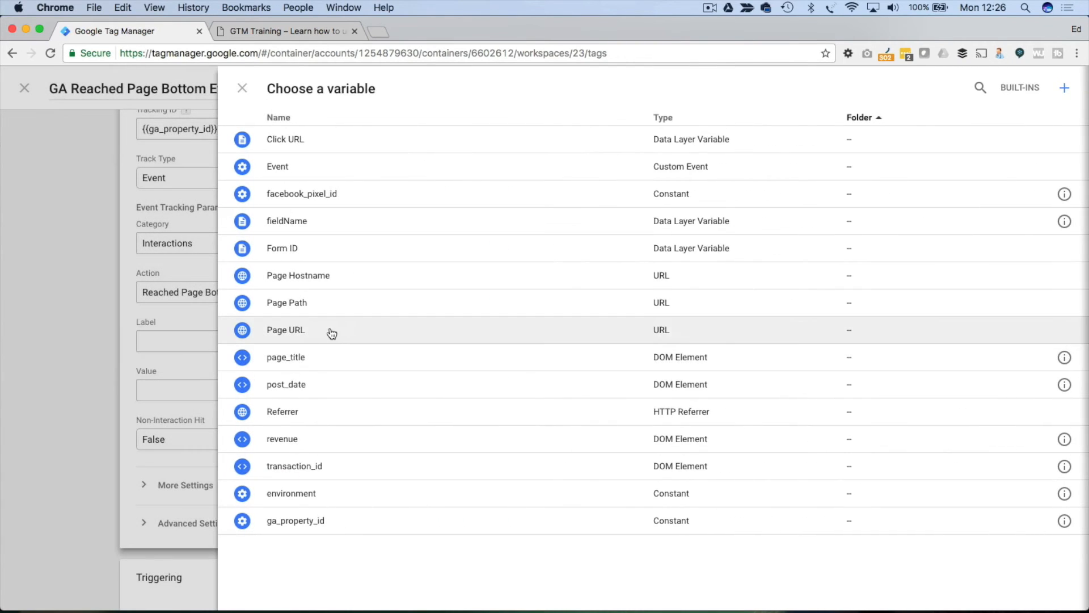
pyautogui.click(315, 302)
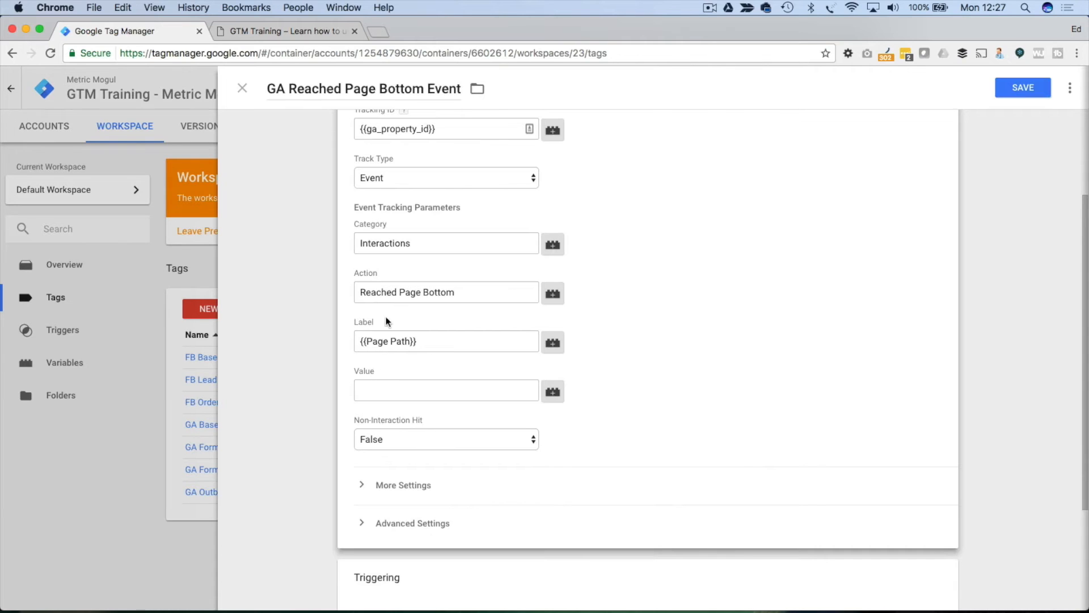
# Step: Assign the Reached Page Bottom custom event as the tag's firing trigger
pyautogui.scroll(-5, 408, 369)
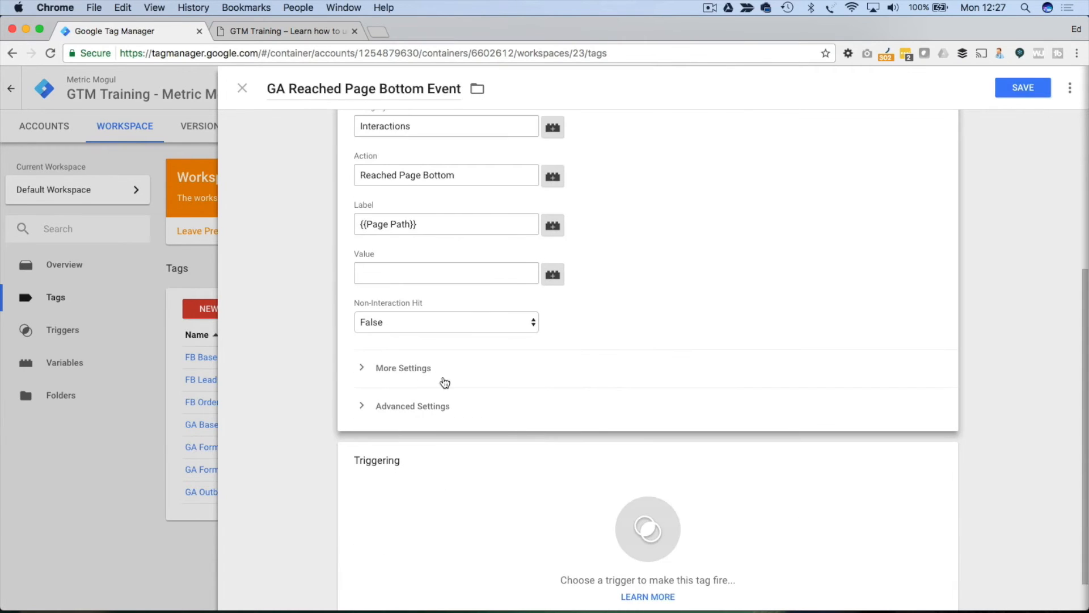
pyautogui.click(475, 483)
pyautogui.click(474, 483)
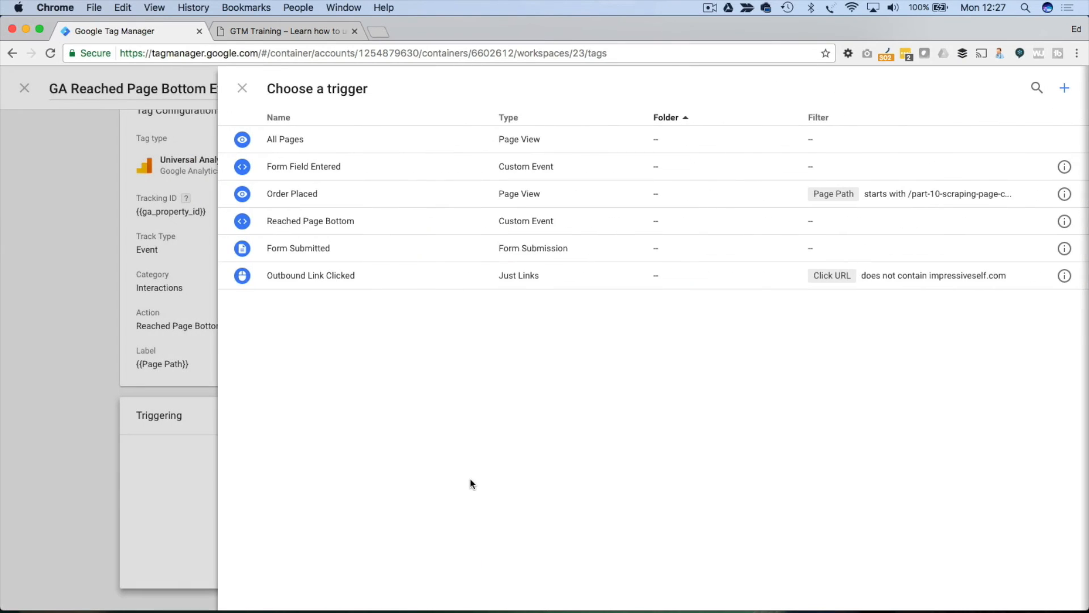
pyautogui.click(310, 228)
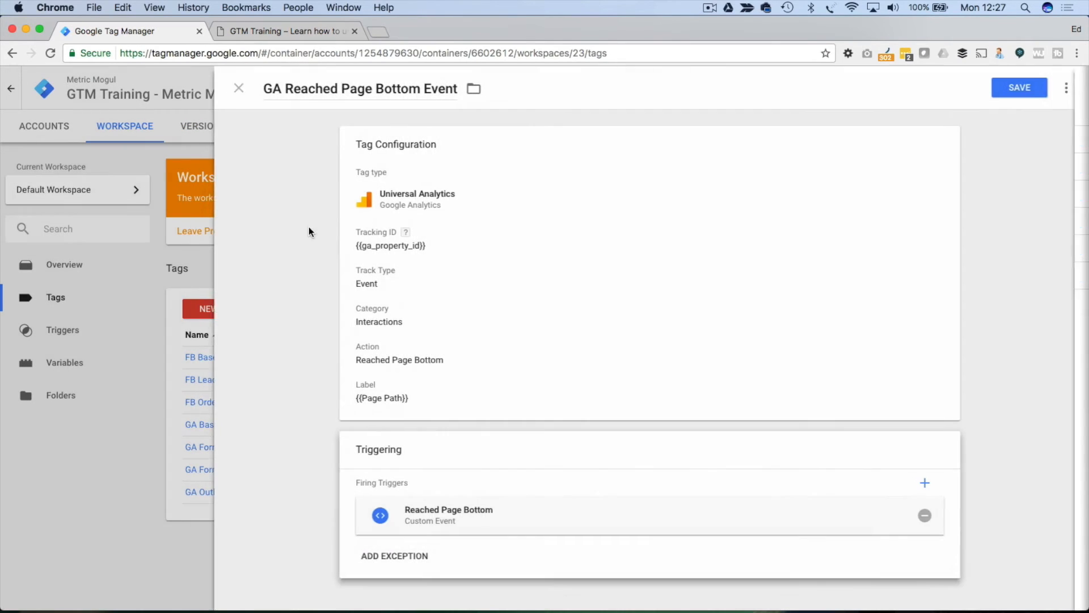
# Step: Save the GA Reached Page Bottom Event tag and start a fresh preview of the workspace
pyautogui.click(1019, 89)
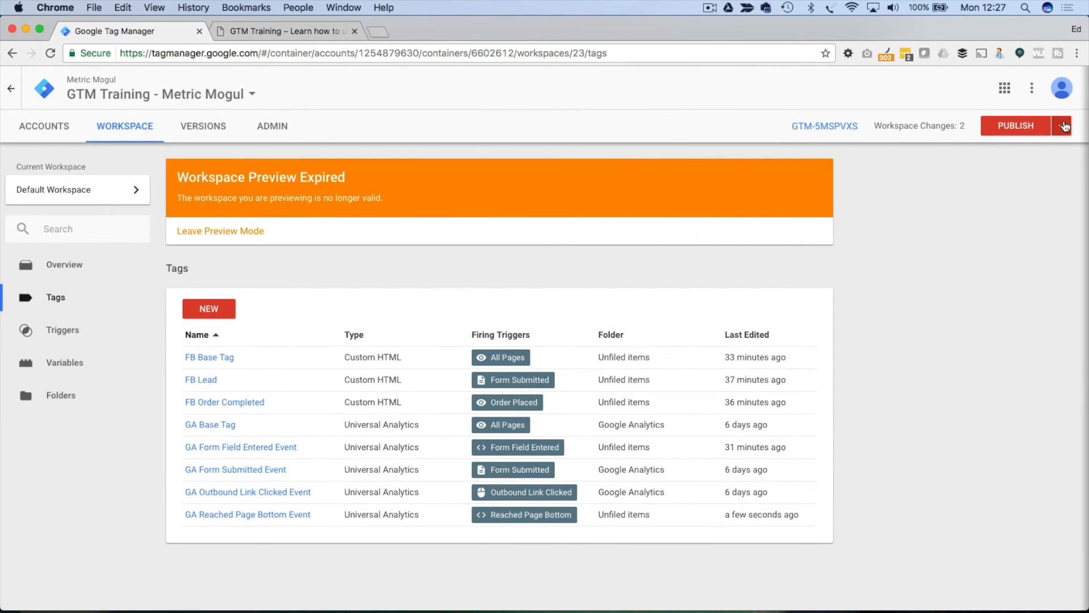
pyautogui.click(1061, 125)
pyautogui.click(989, 241)
# Step: Reload the GTM Training site, enlarge the debug pane and scroll down toward the page bottom to test the new tag
pyautogui.click(296, 32)
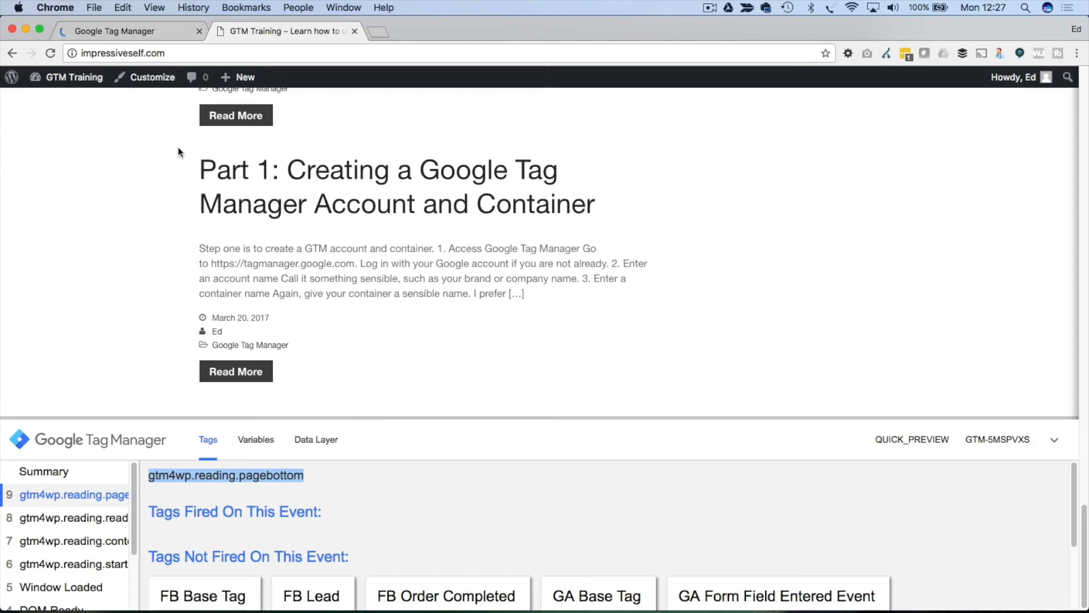
pyautogui.scroll(10, 166, 155)
pyautogui.click(50, 54)
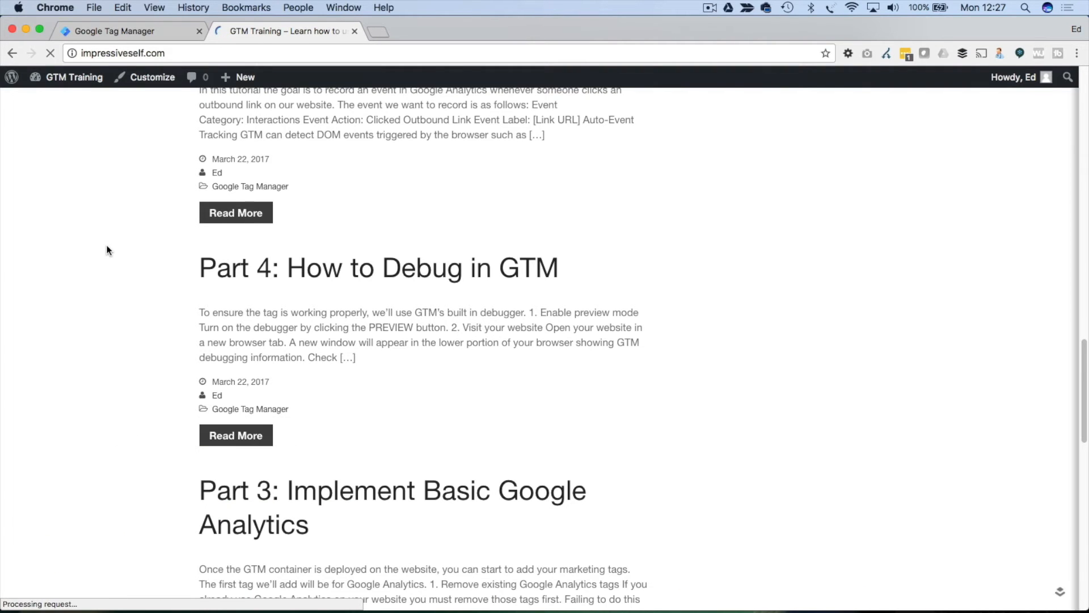
pyautogui.scroll(20, 108, 250)
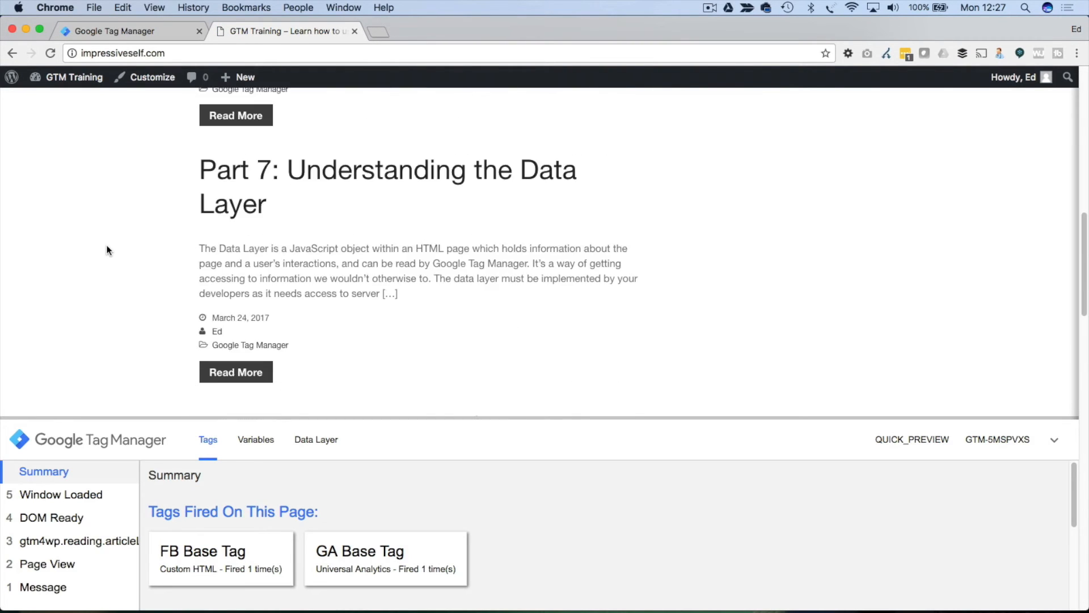
pyautogui.scroll(-10, 102, 256)
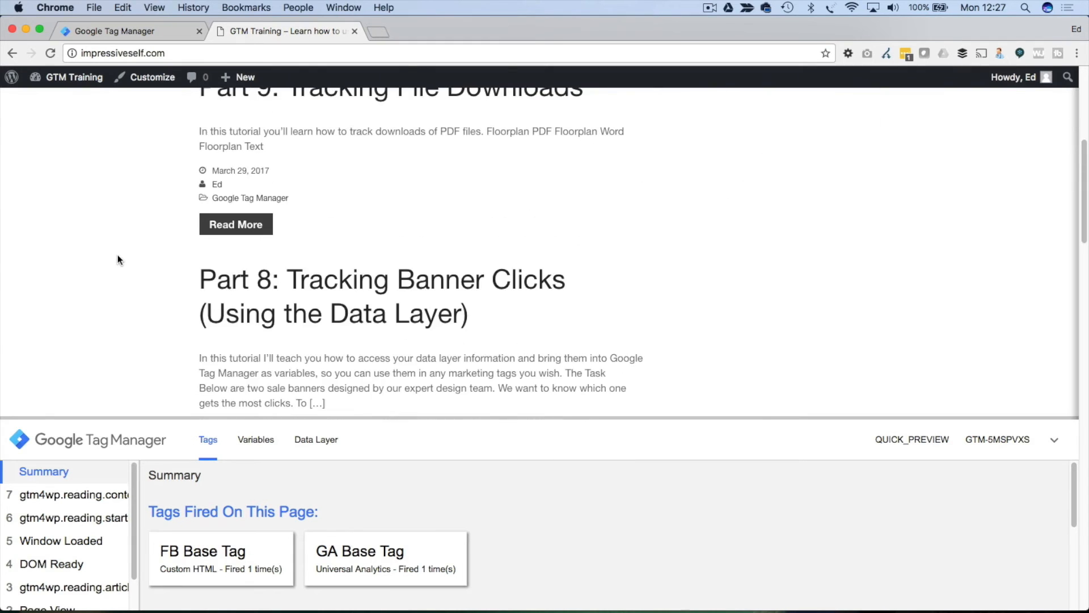
pyautogui.moveTo(148, 418); pyautogui.dragTo(153, 322)
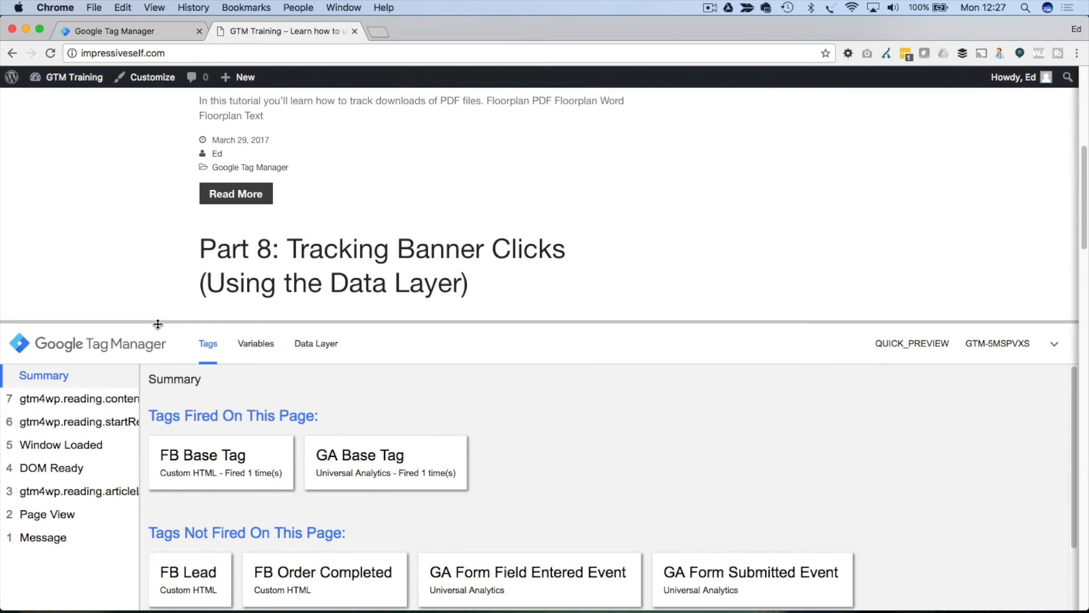
pyautogui.scroll(-3, 161, 254)
pyautogui.scroll(-10, 161, 254)
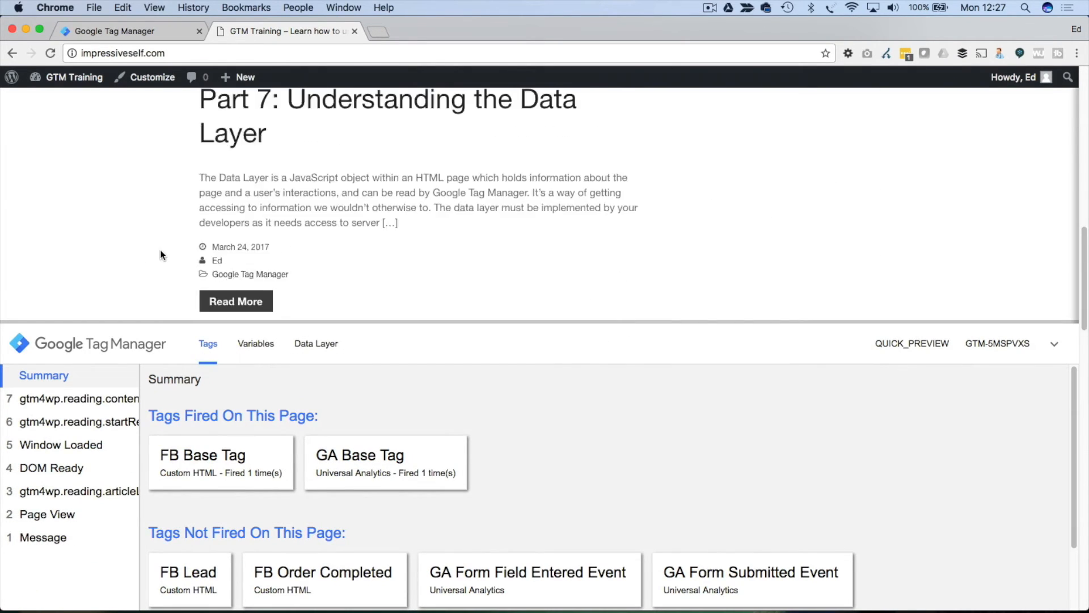
pyautogui.scroll(-6, 160, 250)
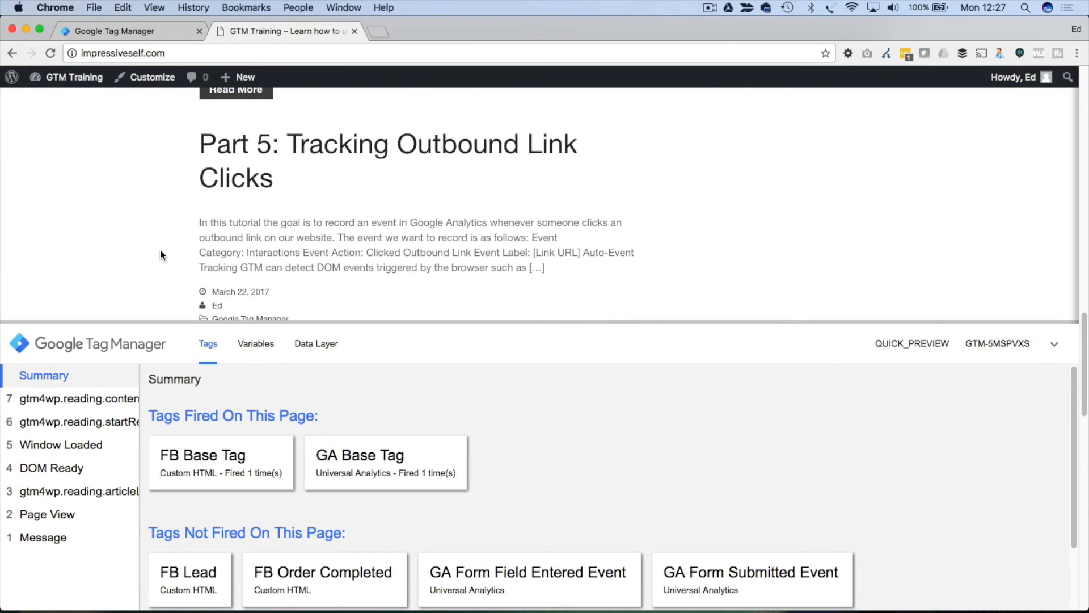
pyautogui.scroll(-10, 160, 250)
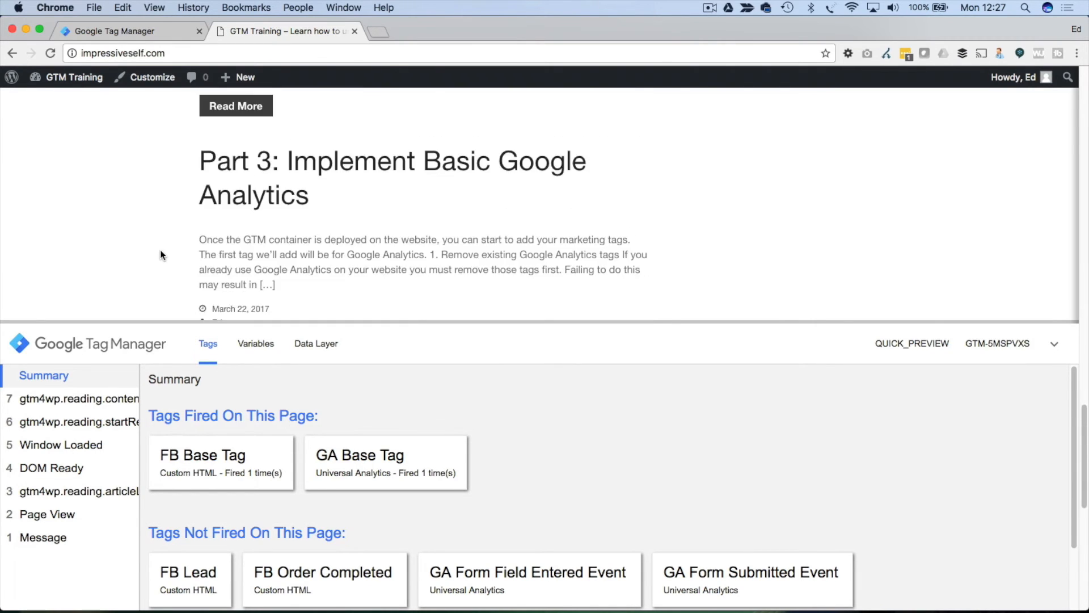
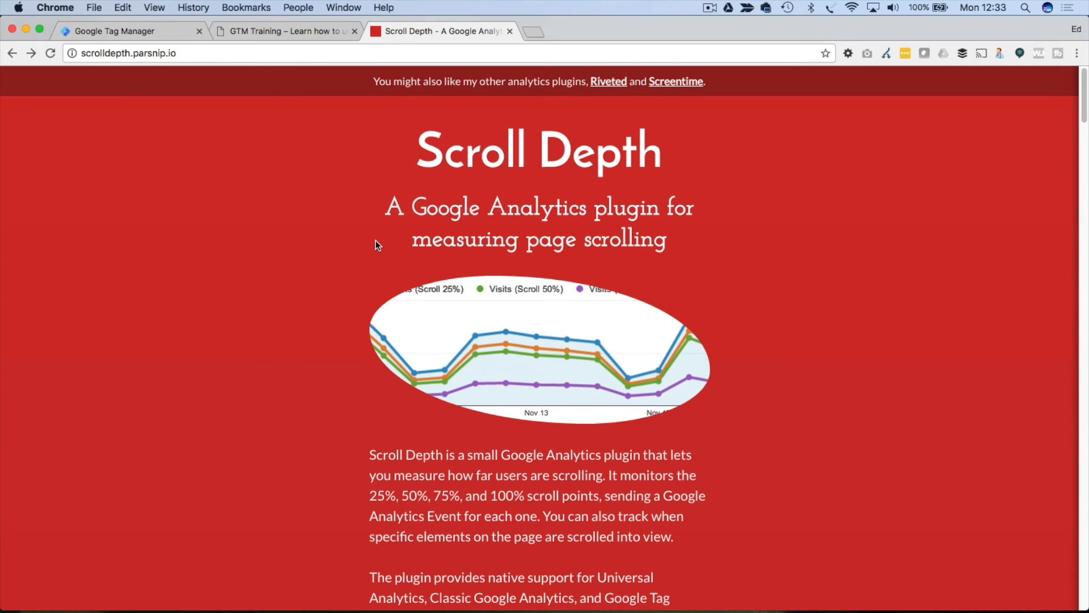
# Step: Open the Scroll Depth plugin's minified script from its download link and copy the entire code
pyautogui.scroll(-7, 376, 240)
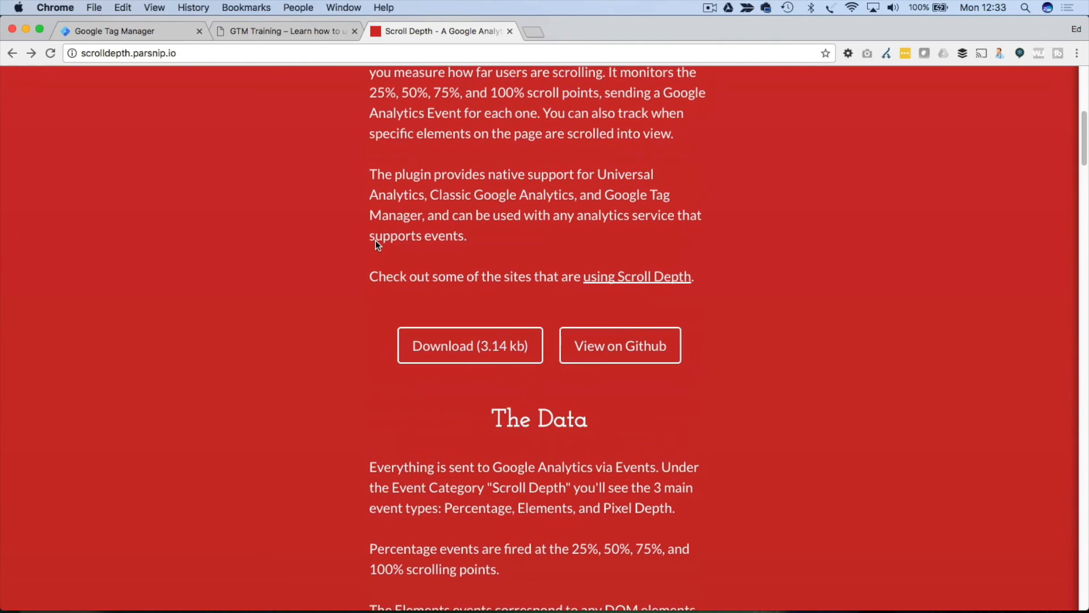
pyautogui.click(495, 354)
pyautogui.moveTo(653, 338); pyautogui.dragTo(3, 75)
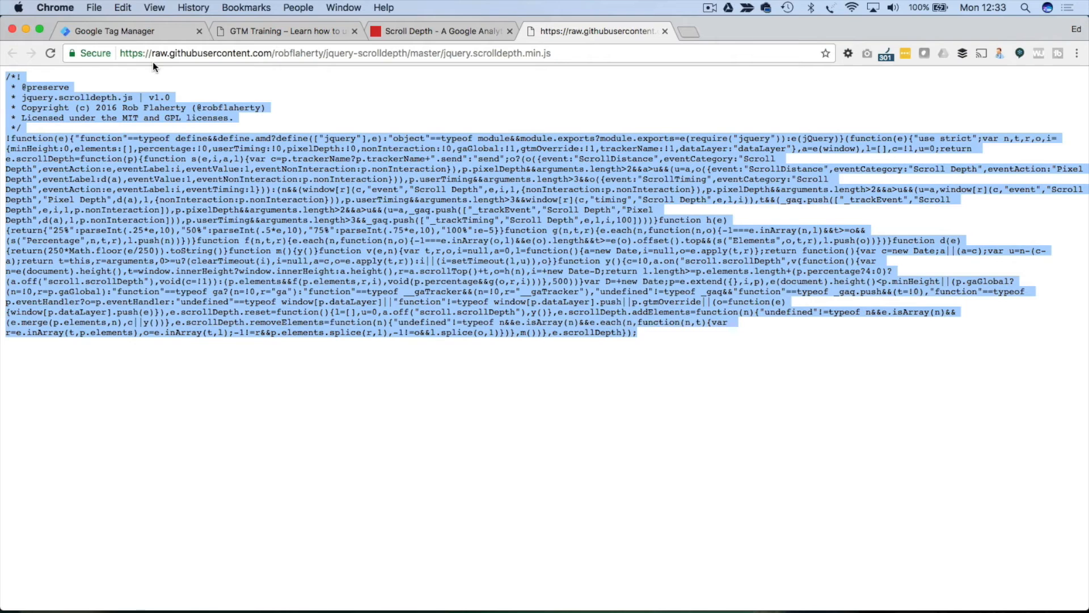
# Step: Return to Google Tag Manager and create a new tag named LB Scroll Depth Plugin
pyautogui.click(128, 29)
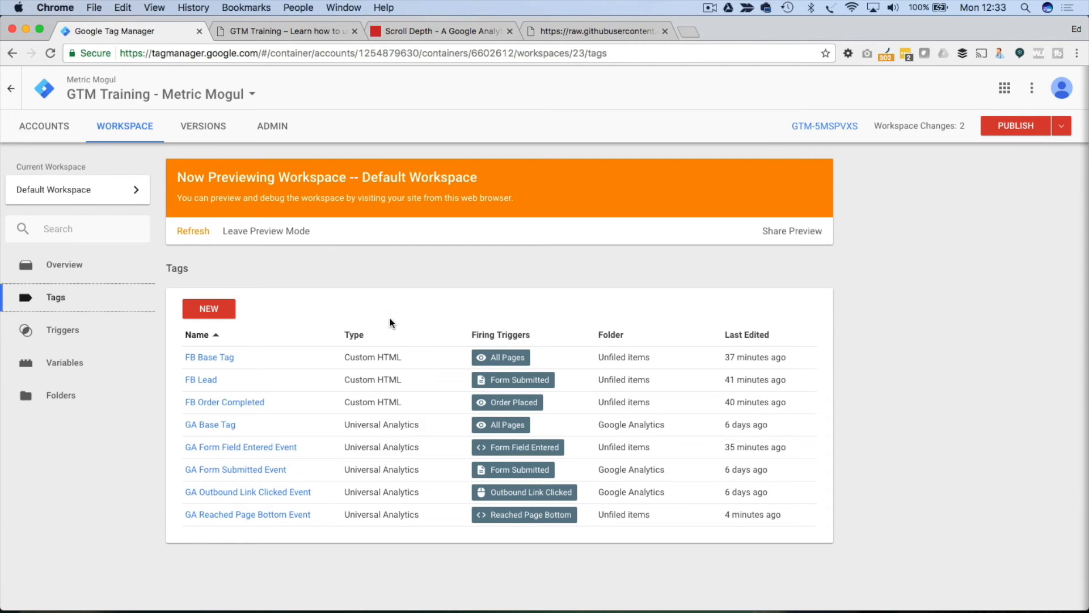
pyautogui.click(224, 309)
pyautogui.click(295, 87)
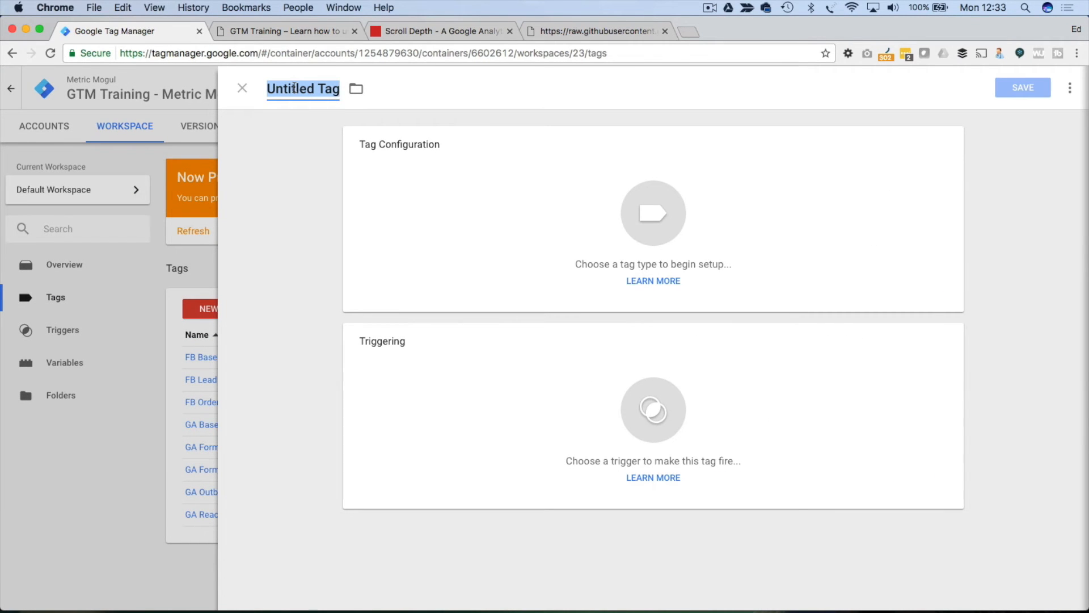
pyautogui.write('LB Scrol')
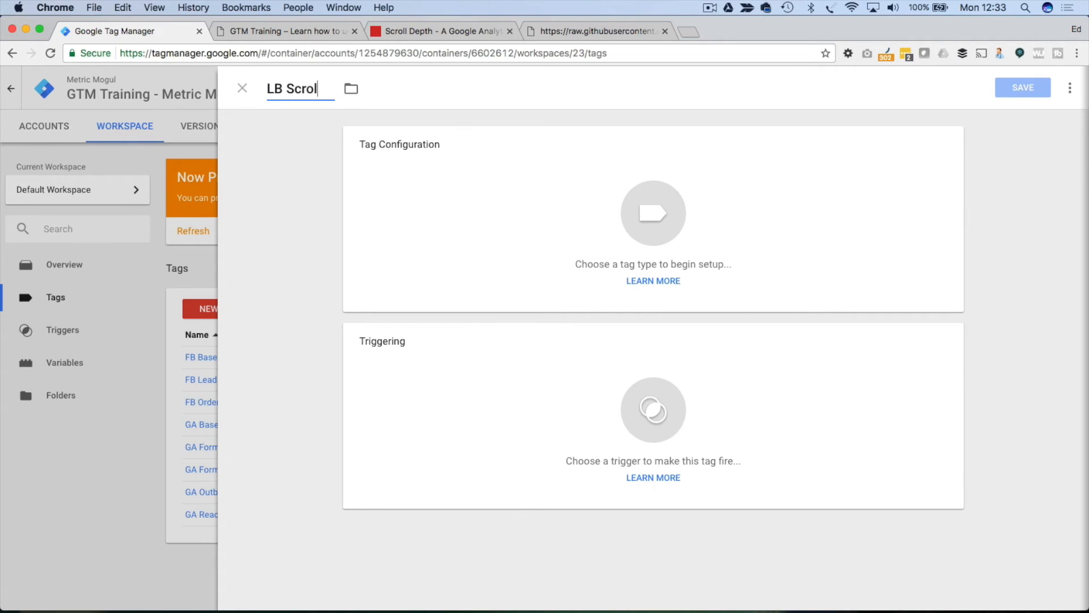
pyautogui.write('l epth')
pyautogui.press('BackSpace')
pyautogui.press('BackSpace')
pyautogui.press('BackSpace')
pyautogui.write('epth Plugin')
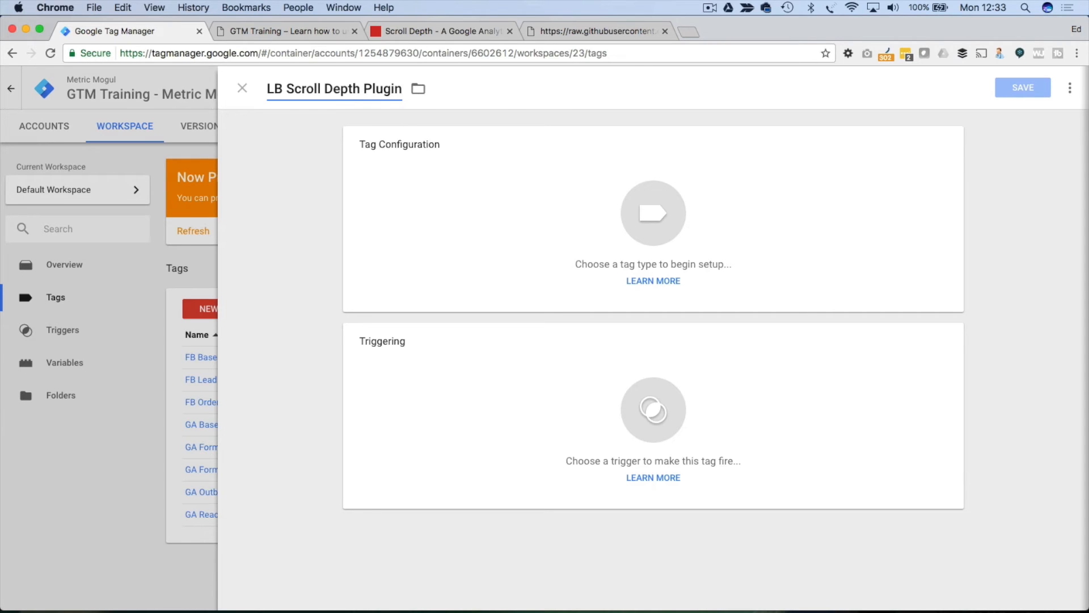
# Step: Make the tag a Custom HTML tag and paste the copied Scroll Depth script as its code
pyautogui.click(562, 177)
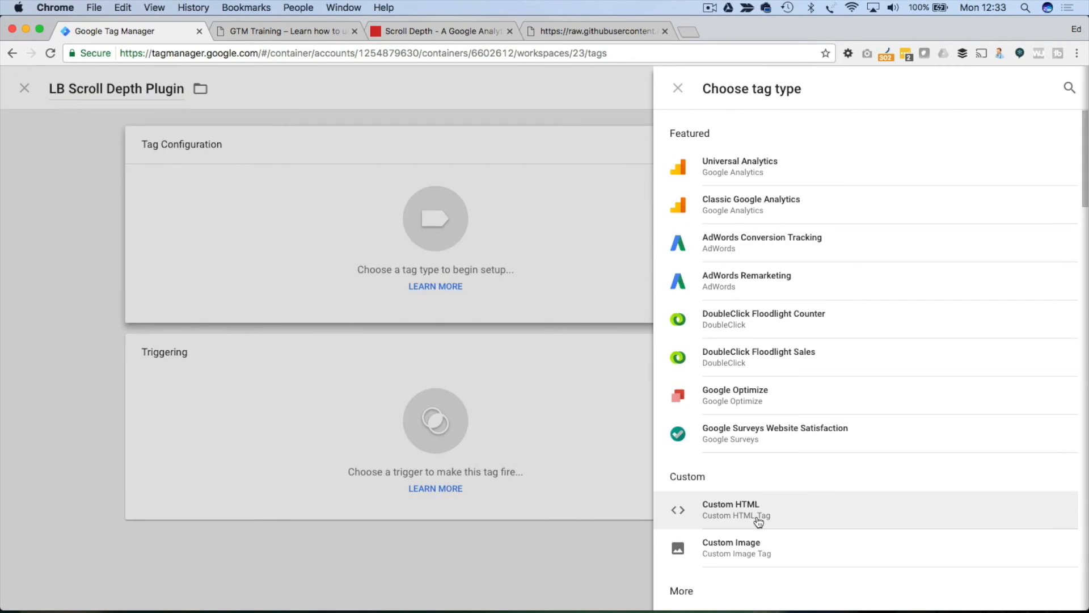
pyautogui.click(758, 520)
pyautogui.press('super+v')
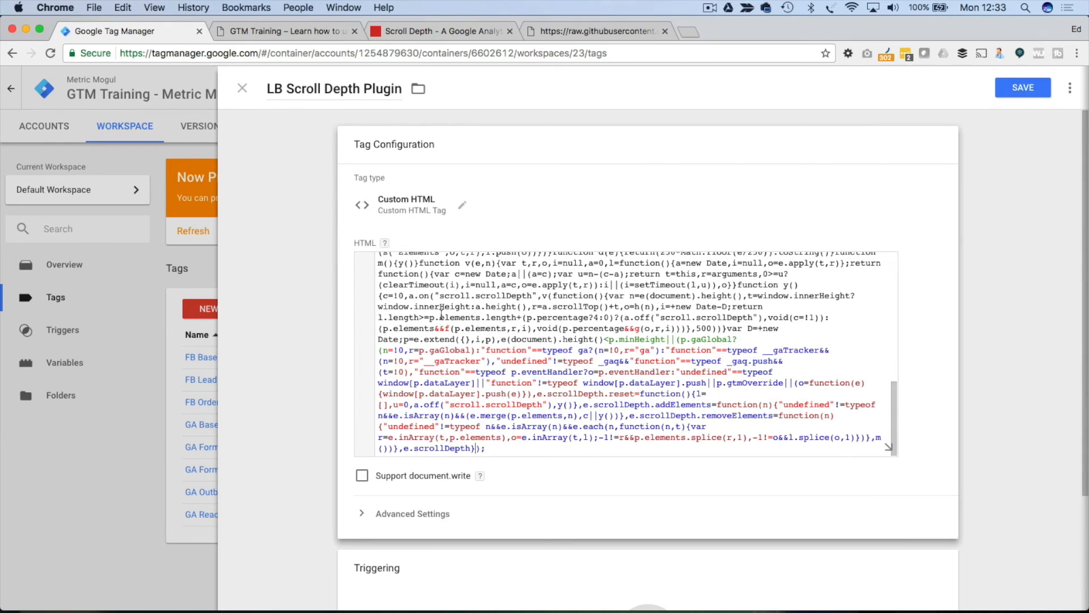
# Step: Wrap the pasted code in <script> and </script> tags on their own lines before and after it
pyautogui.scroll(10, 442, 313)
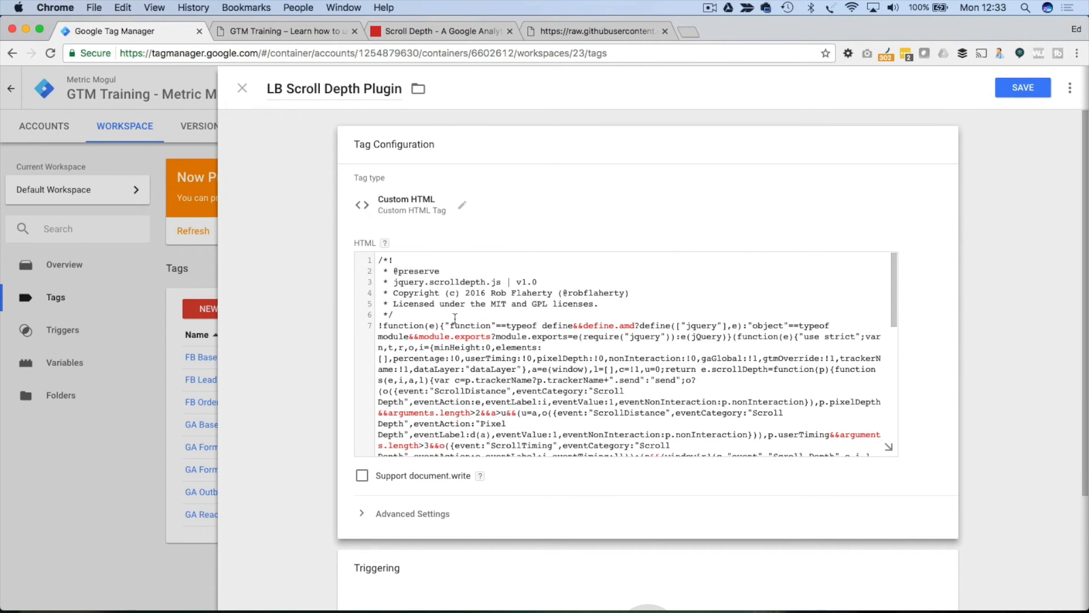
pyautogui.click(380, 261)
pyautogui.press('Return')
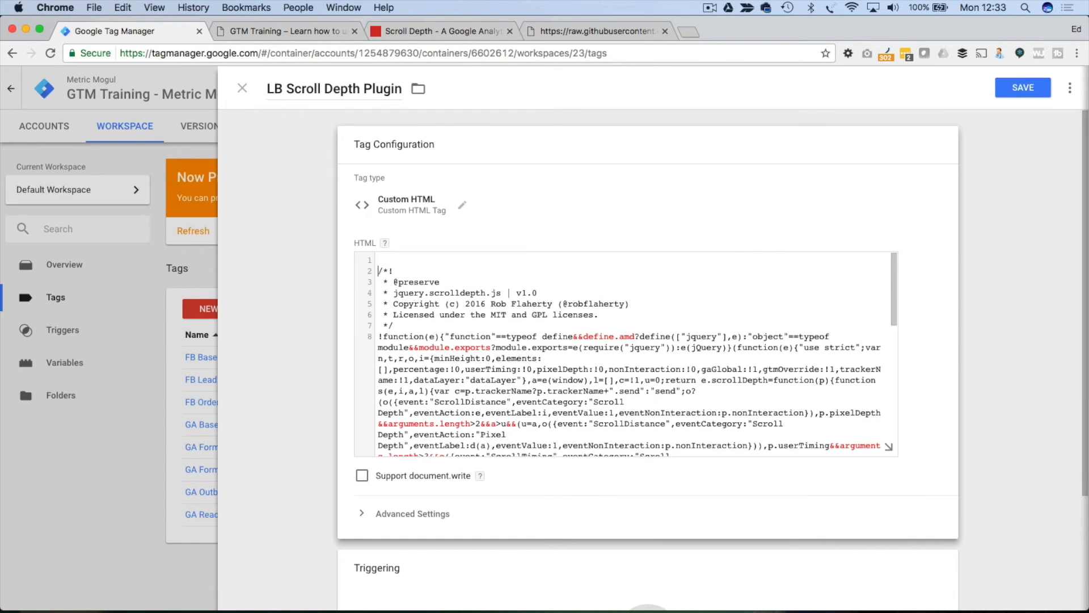
pyautogui.press('Up')
pyautogui.scroll(-15, 496, 304)
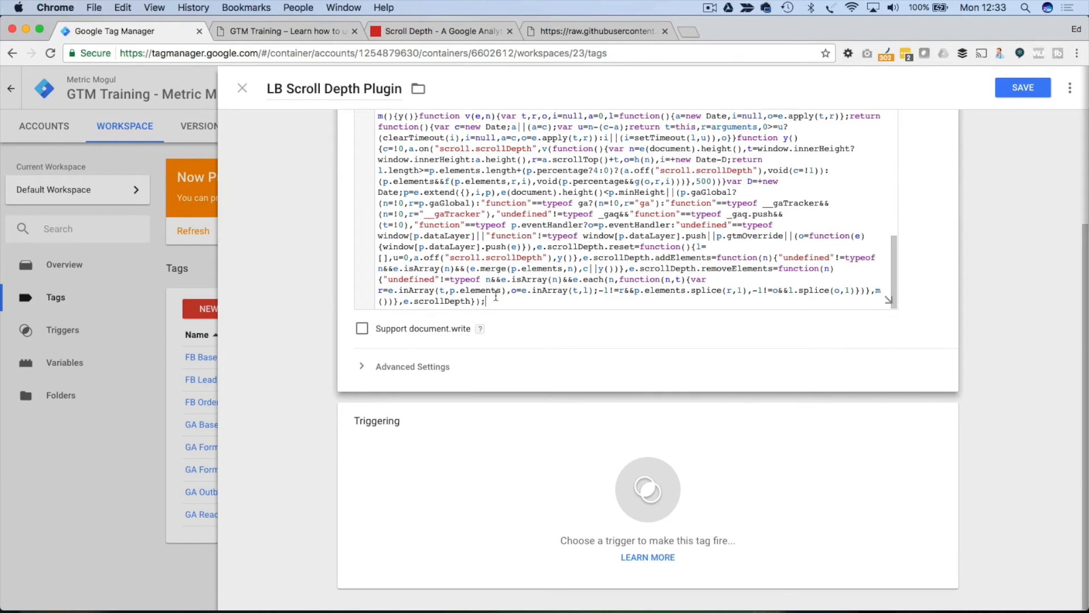
pyautogui.press('Return')
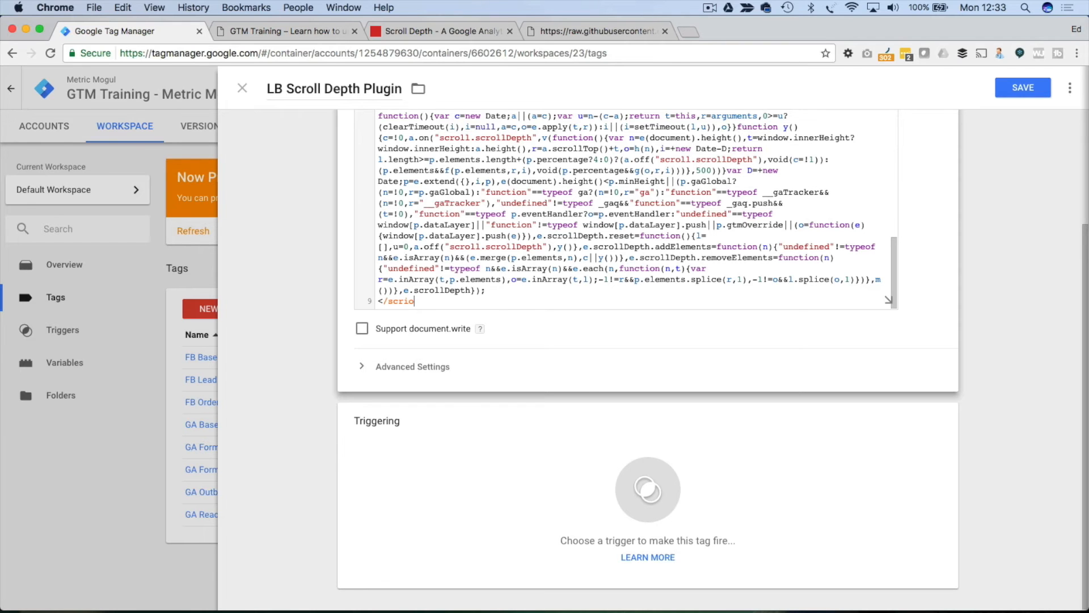
# Step: Assign the All Pages trigger to the LB Scroll Depth Plugin tag and save it
pyautogui.click(700, 527)
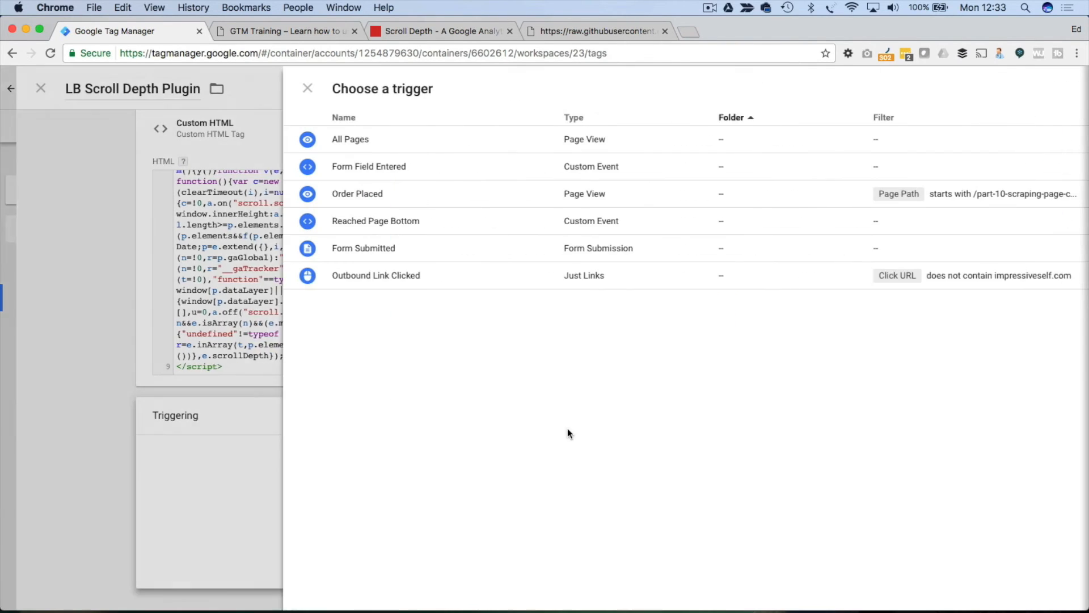
pyautogui.click(327, 148)
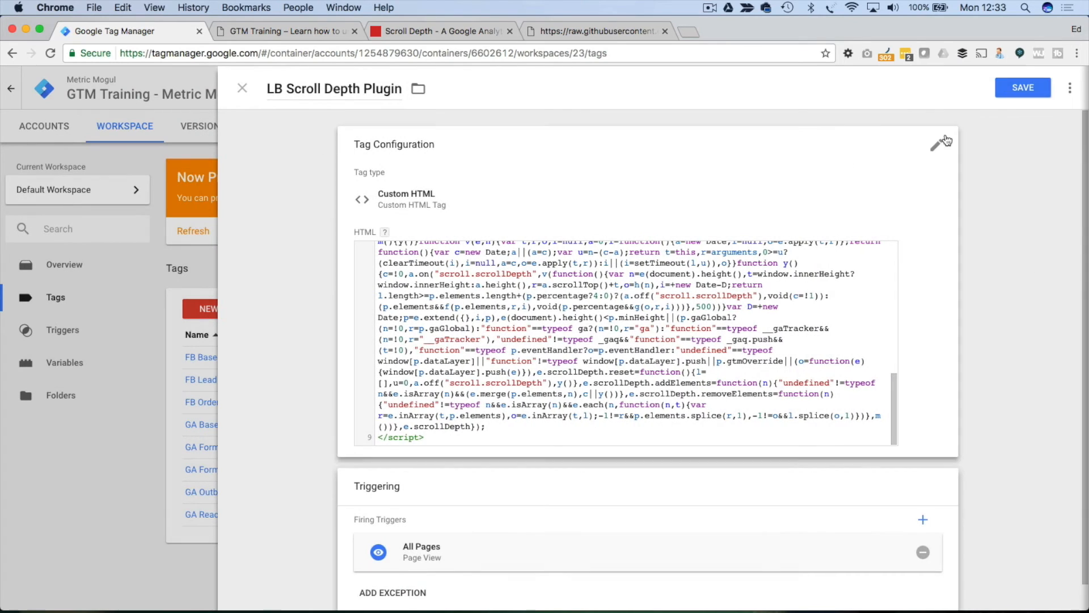
pyautogui.click(1015, 85)
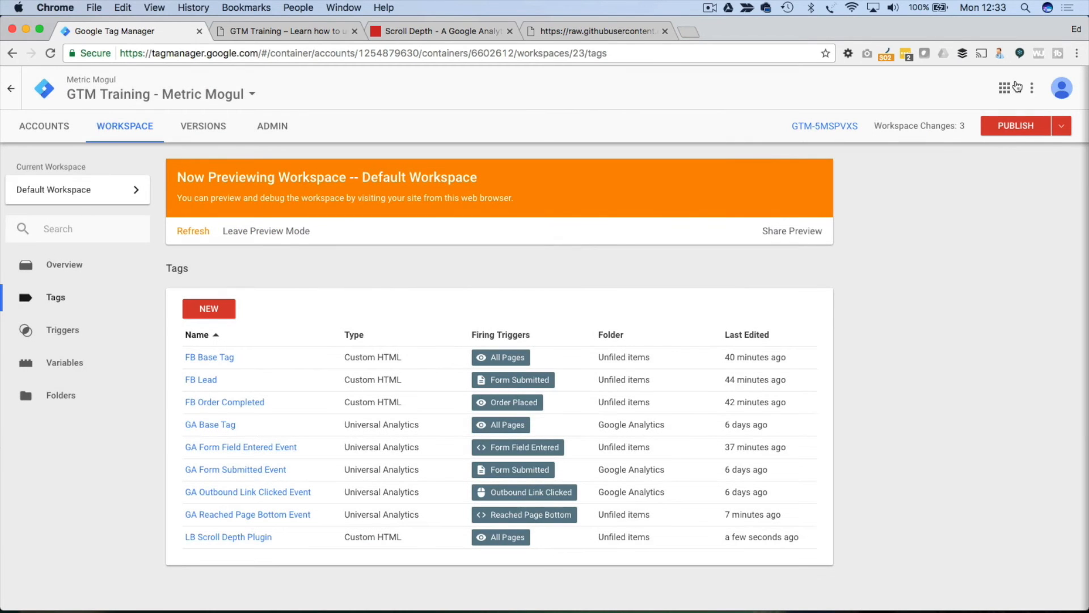
# Step: Review the saved LB Scroll Depth Plugin tag's script through to its end and close the tag
pyautogui.click(231, 538)
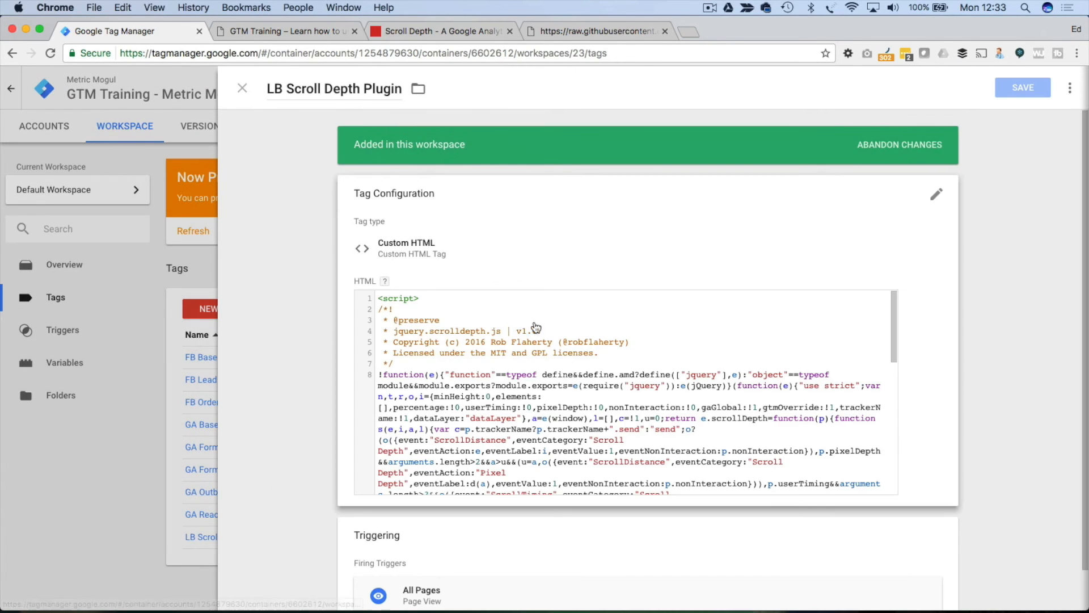
pyautogui.scroll(-2, 593, 396)
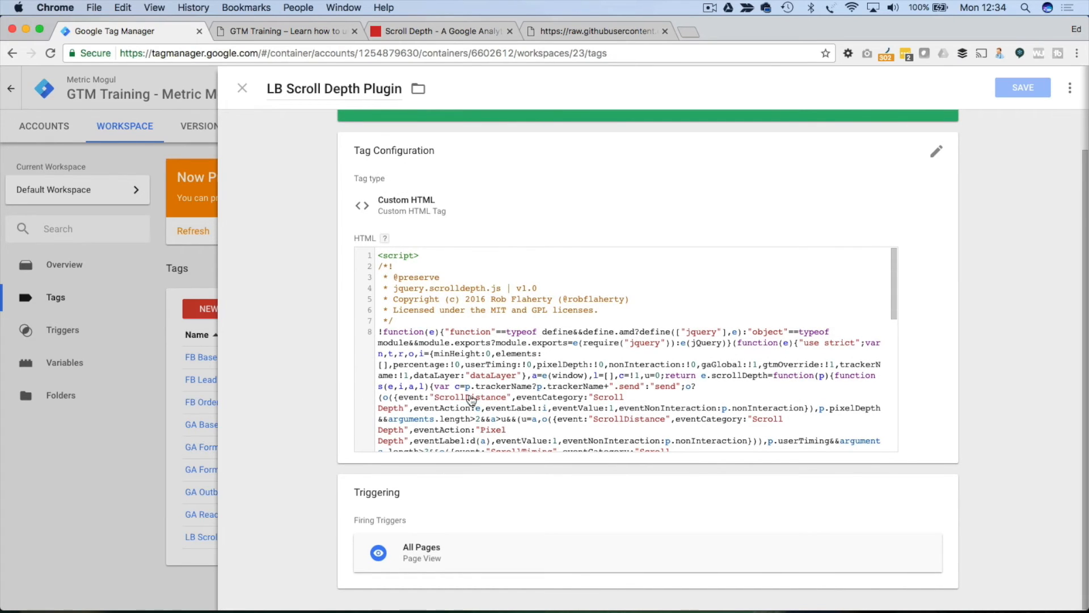
pyautogui.scroll(-1, 471, 398)
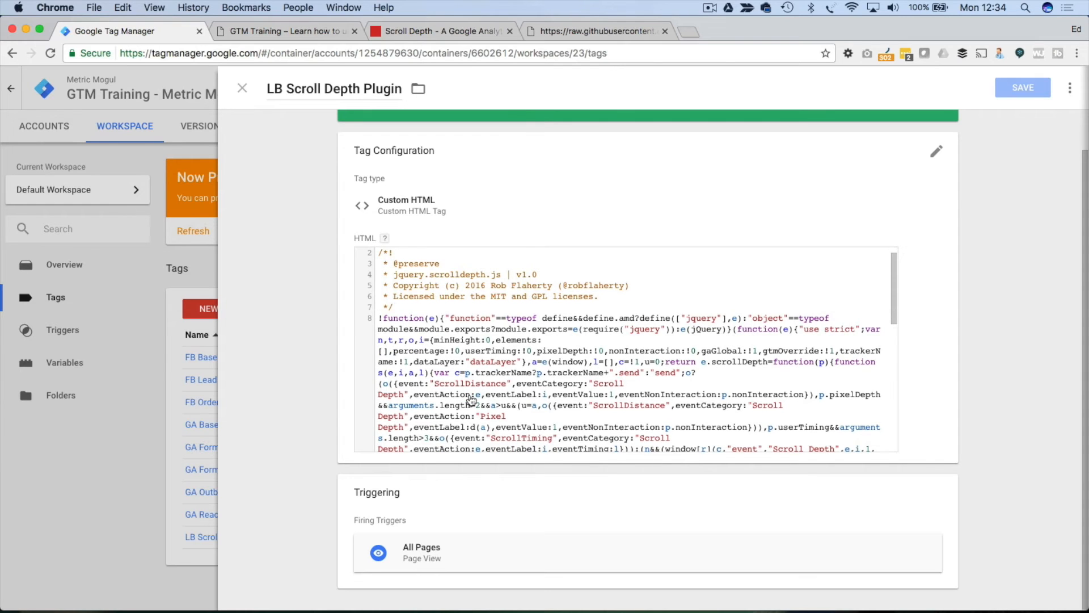
pyautogui.scroll(-10, 470, 399)
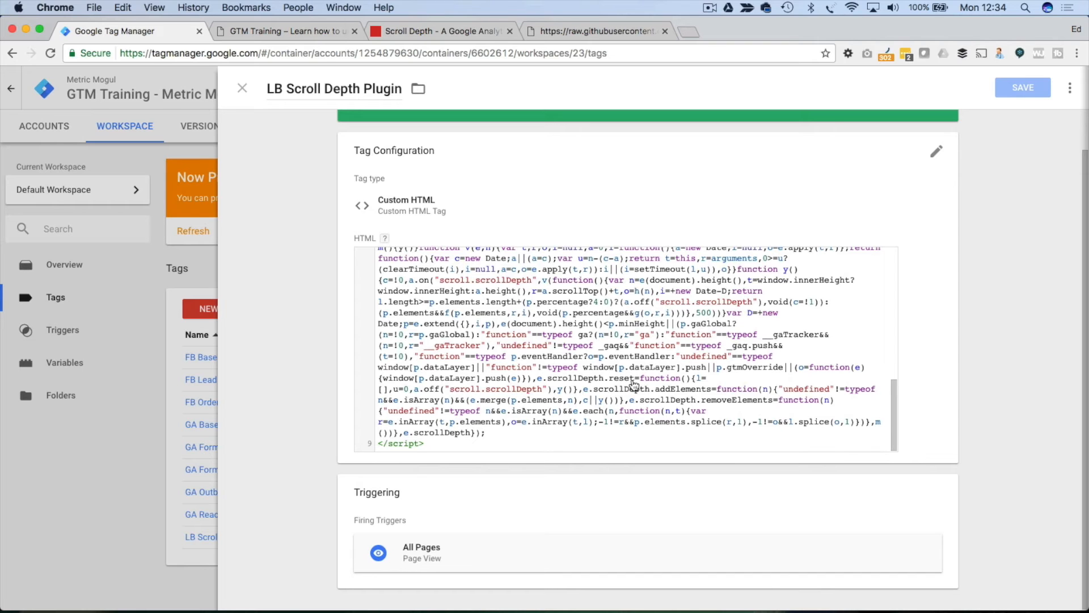
pyautogui.click(242, 87)
# Step: Restart preview mode with the latest workspace changes and reload the GTM Training site
pyautogui.click(1060, 125)
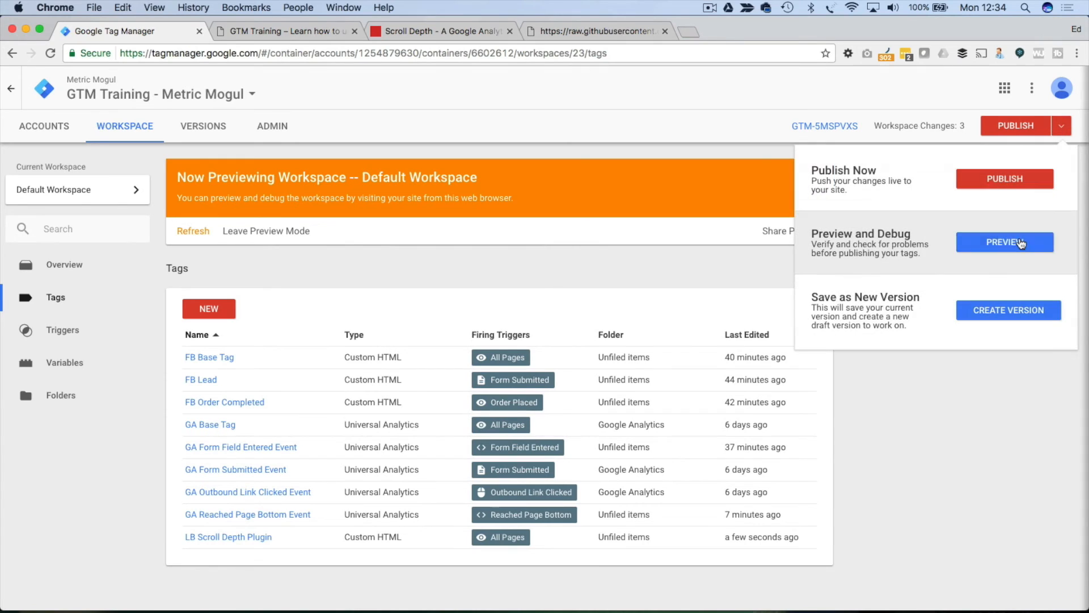
pyautogui.click(1021, 243)
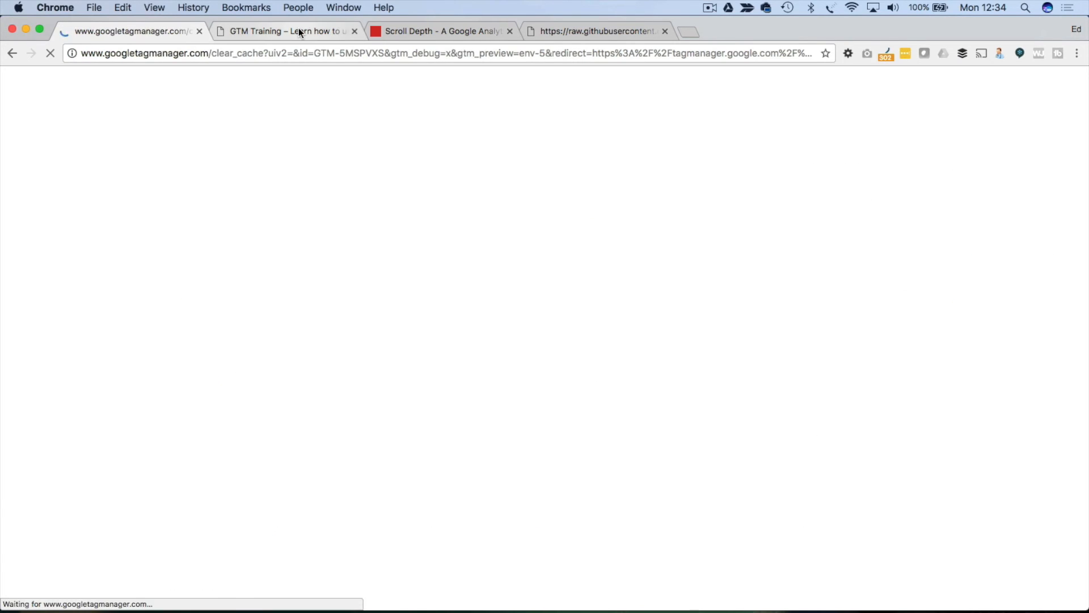
pyautogui.click(301, 33)
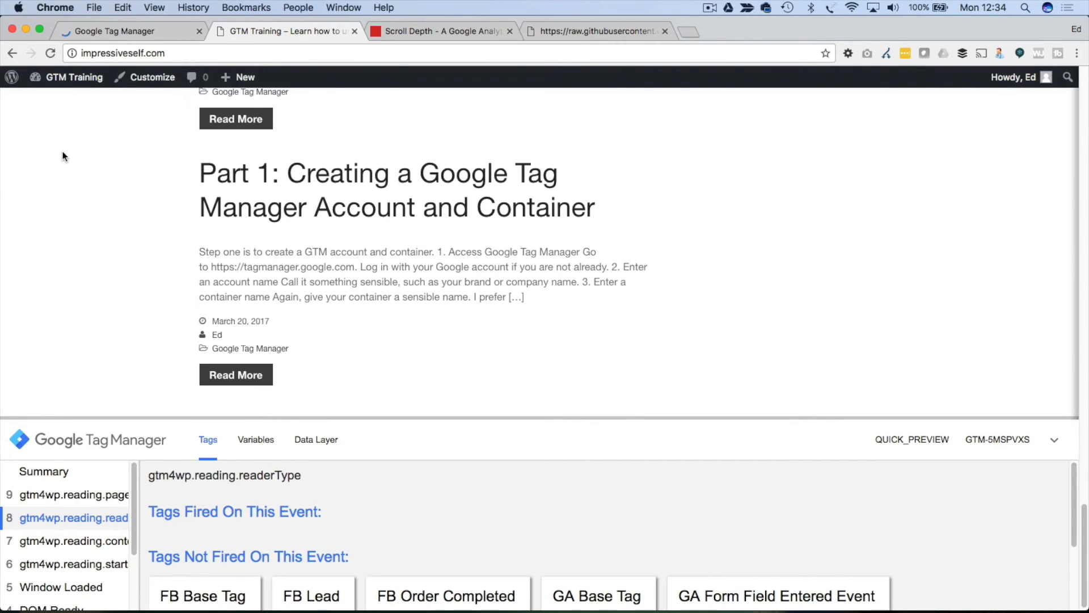
pyautogui.scroll(10, 66, 158)
pyautogui.click(50, 54)
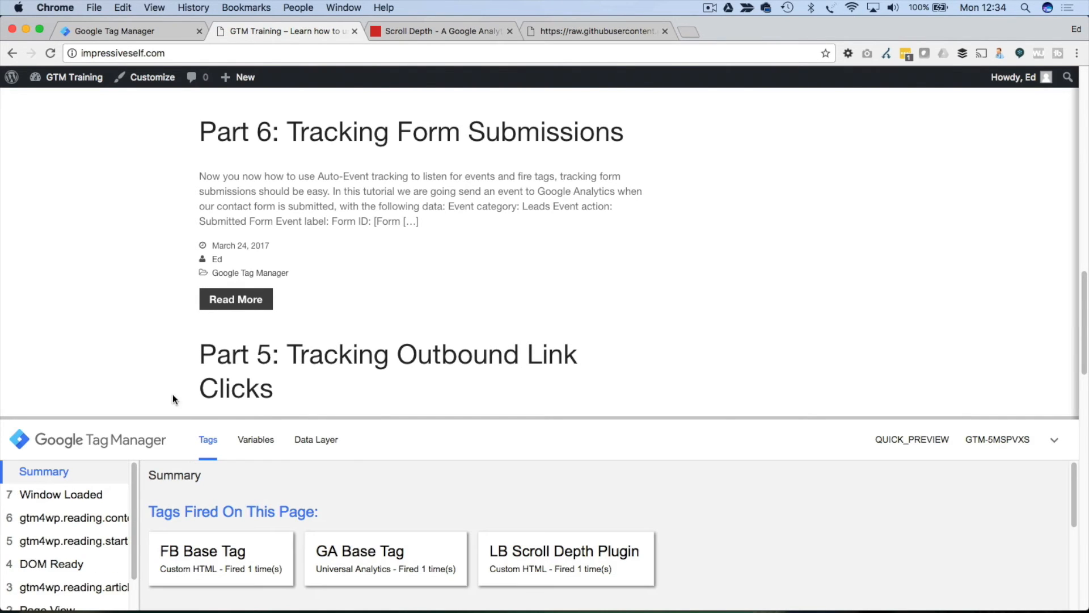
# Step: Scroll the GTM Training site down to the page bottom to test which tags and scroll events fire
pyautogui.scroll(-10, 163, 369)
pyautogui.scroll(-1, 162, 371)
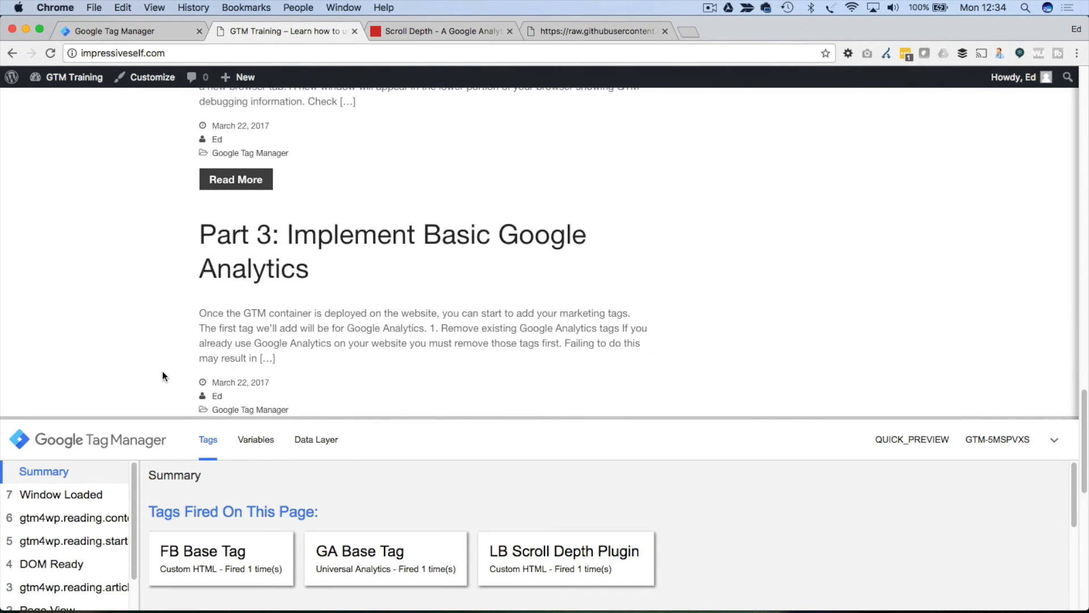
pyautogui.scroll(-8, 119, 340)
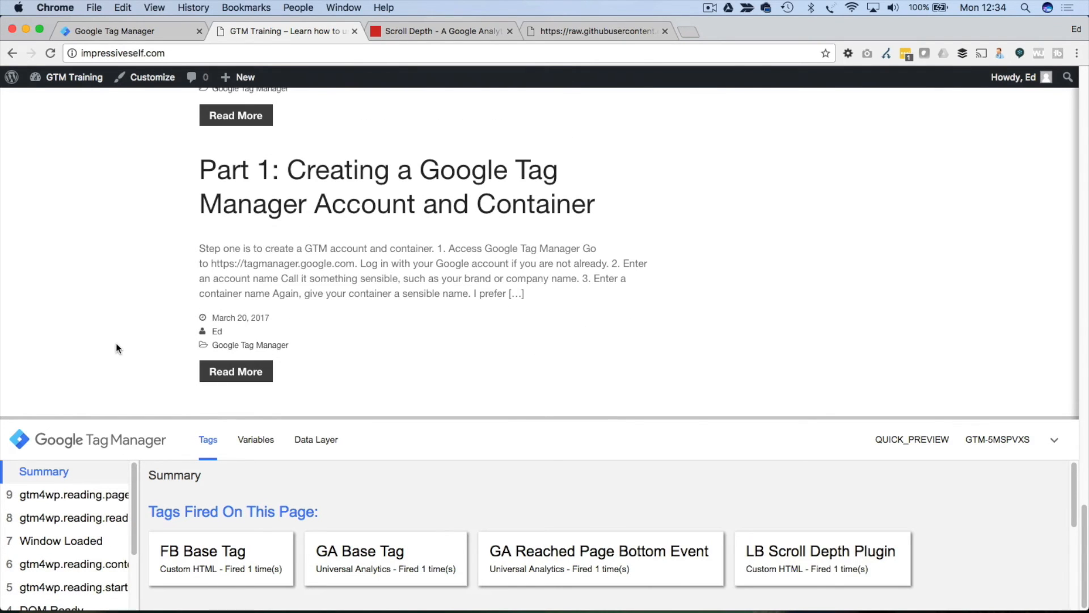
# Step: Examine the tags fired on the gtm4wp.reading.pagebottom event and scroll the GTM Training page again to check for new scroll events
pyautogui.click(102, 518)
pyautogui.click(100, 492)
pyautogui.moveTo(127, 418); pyautogui.dragTo(127, 334)
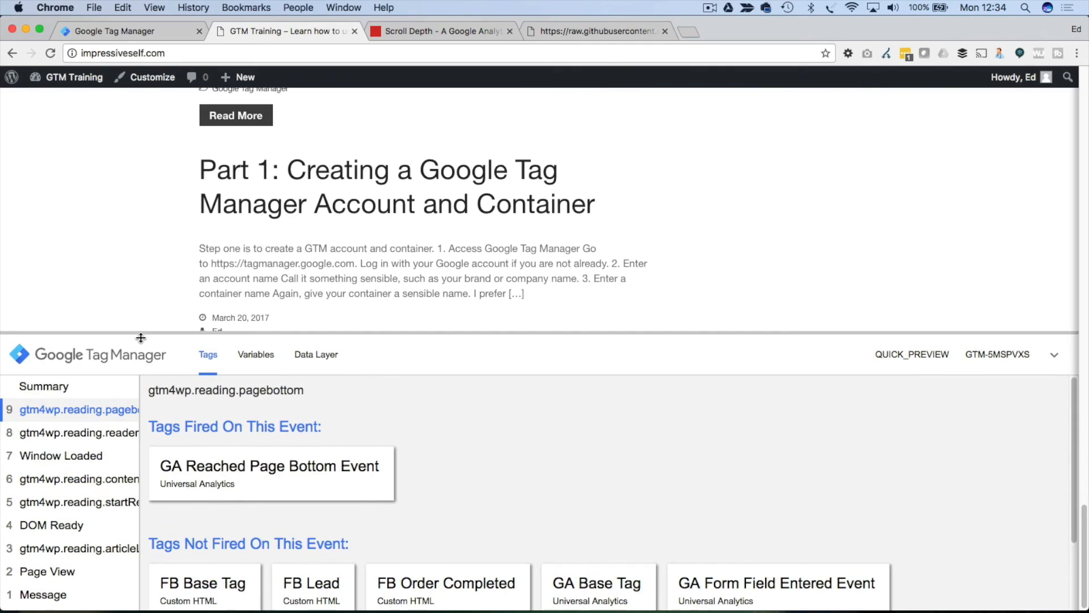
pyautogui.scroll(10, 179, 214)
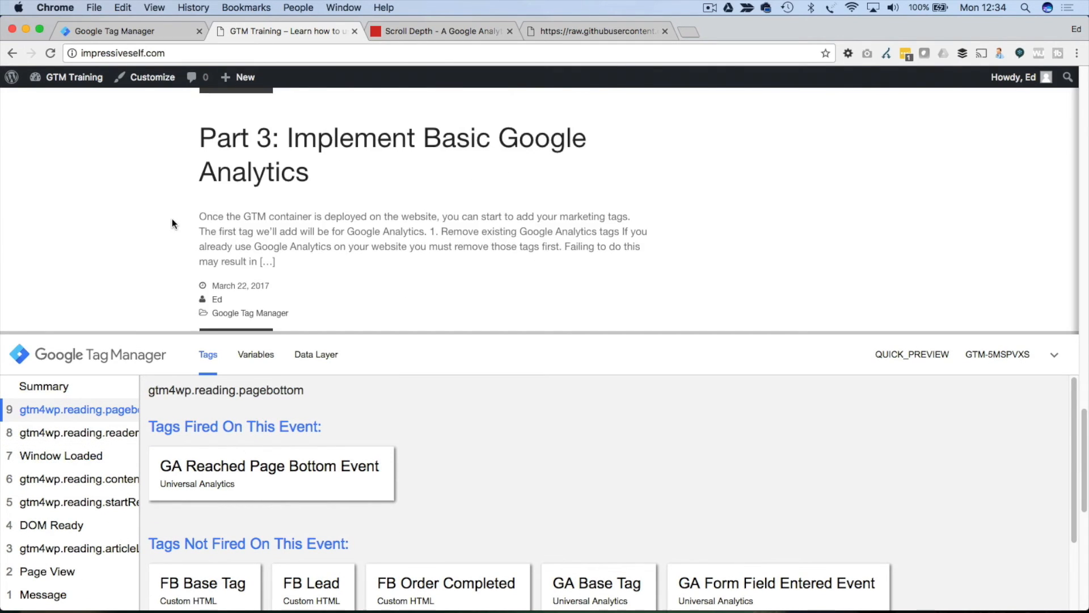
pyautogui.scroll(-10, 172, 219)
pyautogui.scroll(5, 182, 226)
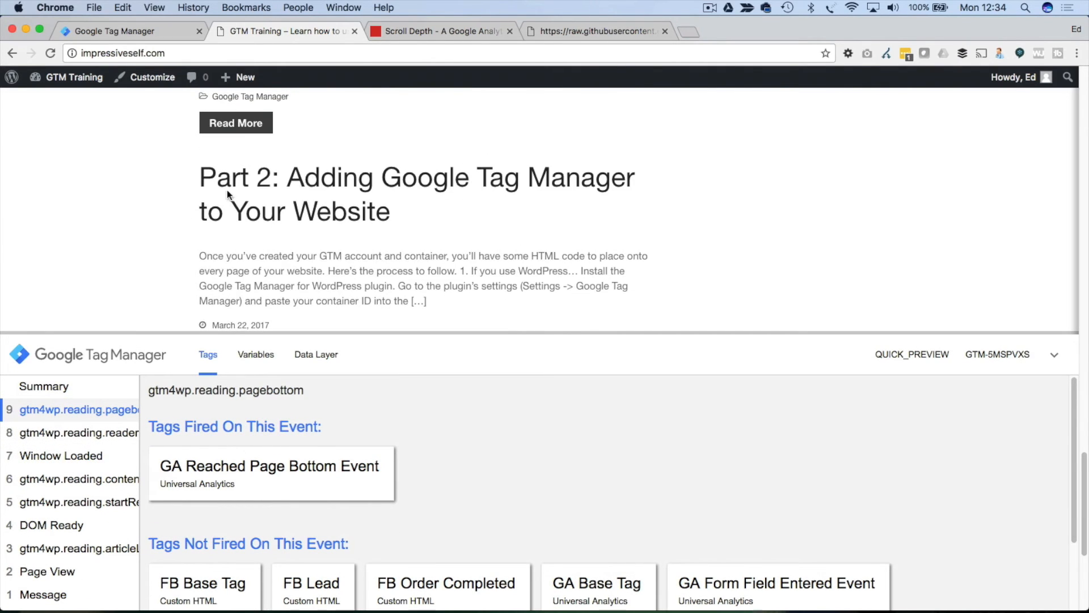
# Step: Copy the jQuery.scrollDepth() initialization script, without the src line, from the Scroll Depth site's "Setting it up" section
pyautogui.click(546, 30)
pyautogui.click(400, 32)
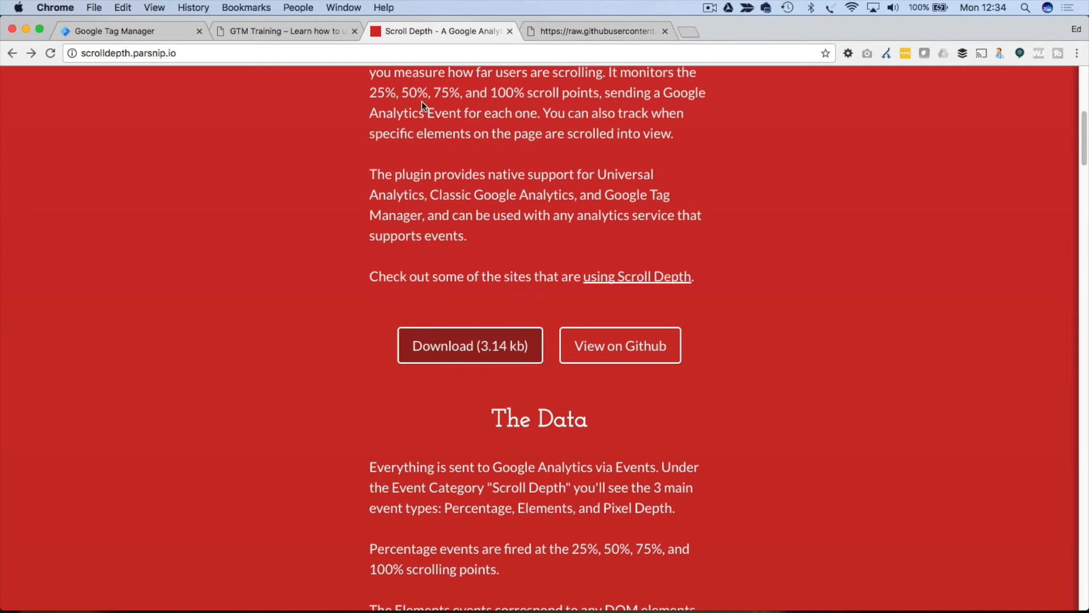
pyautogui.scroll(-15, 375, 320)
pyautogui.scroll(-2, 375, 321)
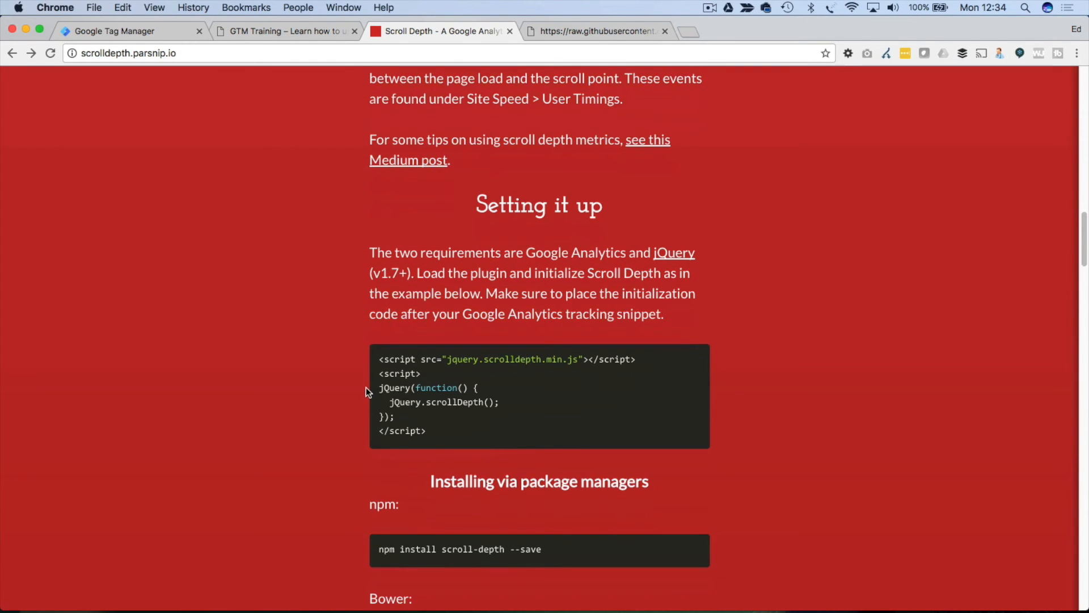
pyautogui.moveTo(380, 373); pyautogui.dragTo(443, 431)
pyautogui.press('super+c')
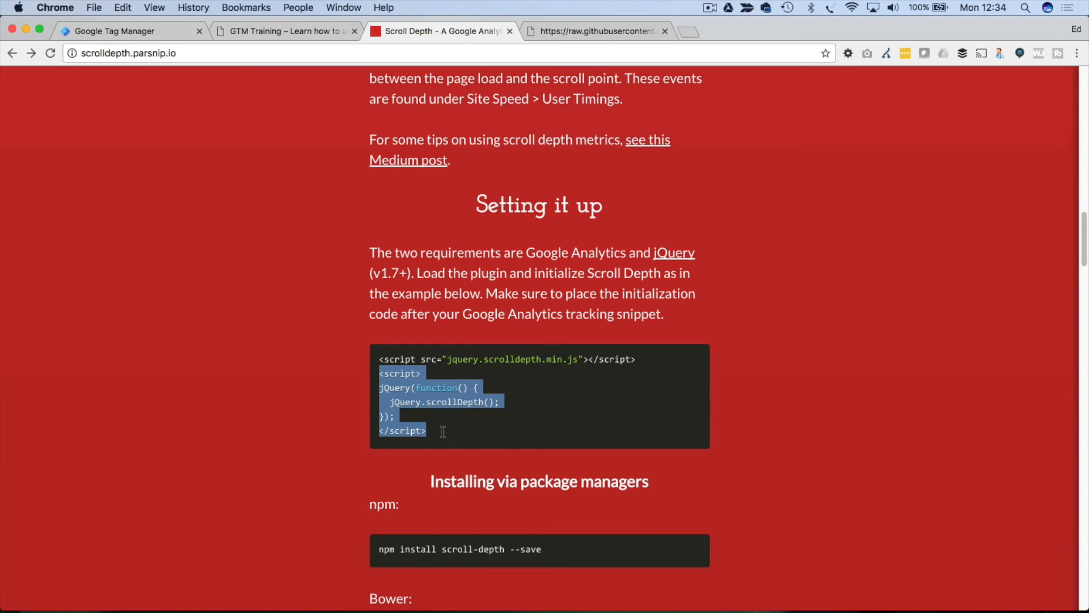
# Step: Append the copied initialization script after the plugin code in the LB Scroll Depth Plugin tag and save the tag
pyautogui.click(143, 31)
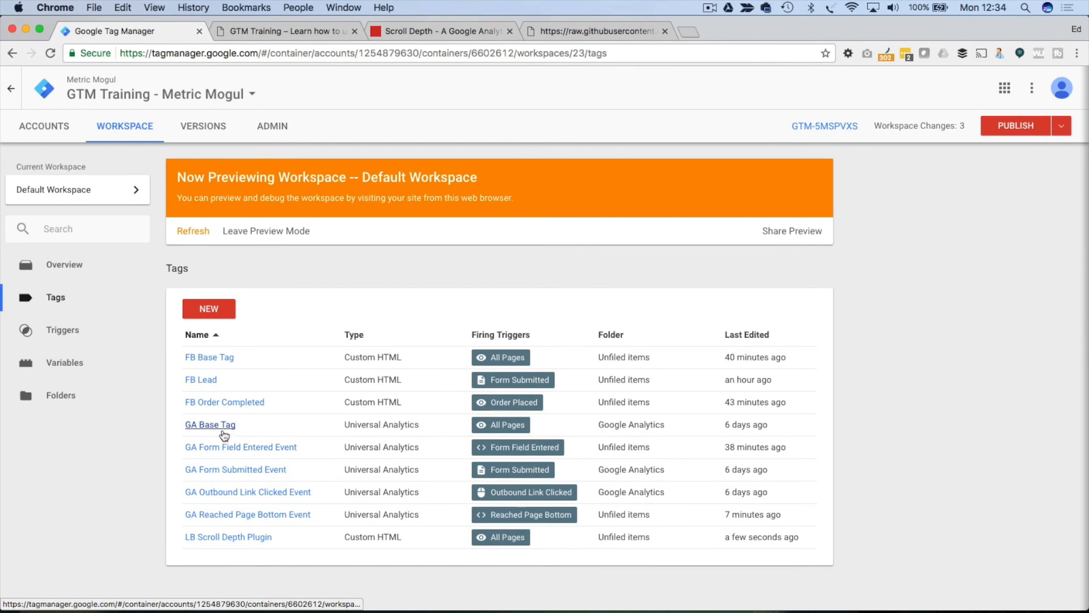
pyautogui.click(230, 537)
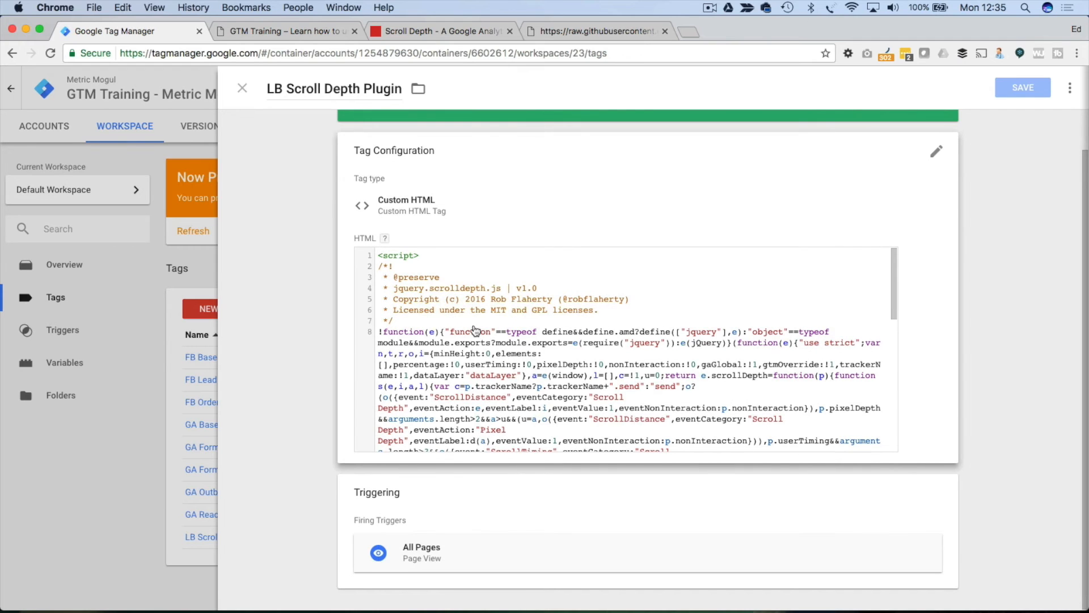
pyautogui.click(476, 332)
pyautogui.scroll(-3, 498, 338)
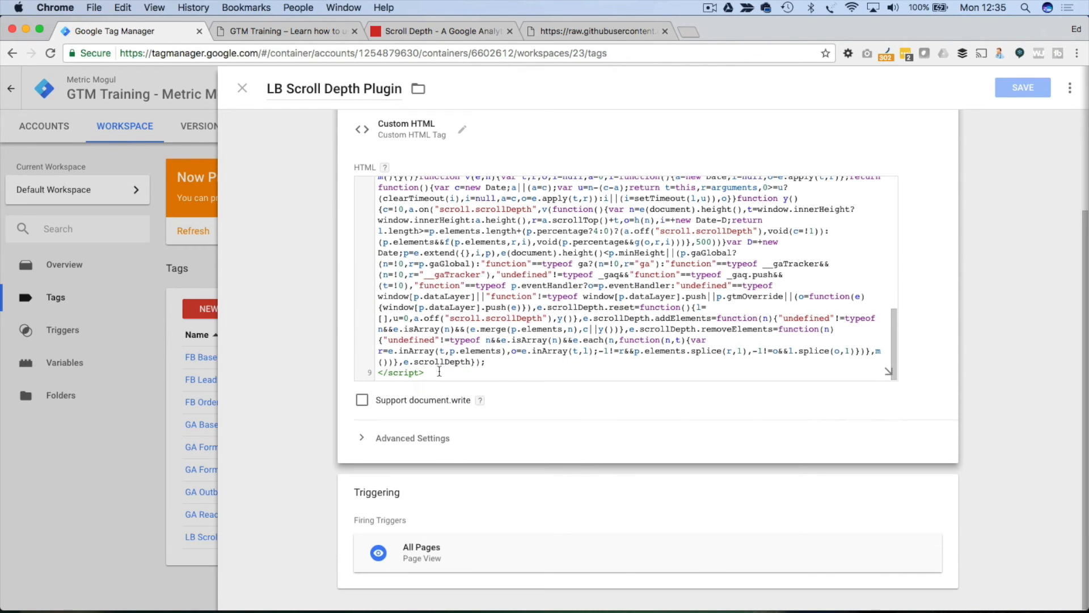
pyautogui.press('super+v')
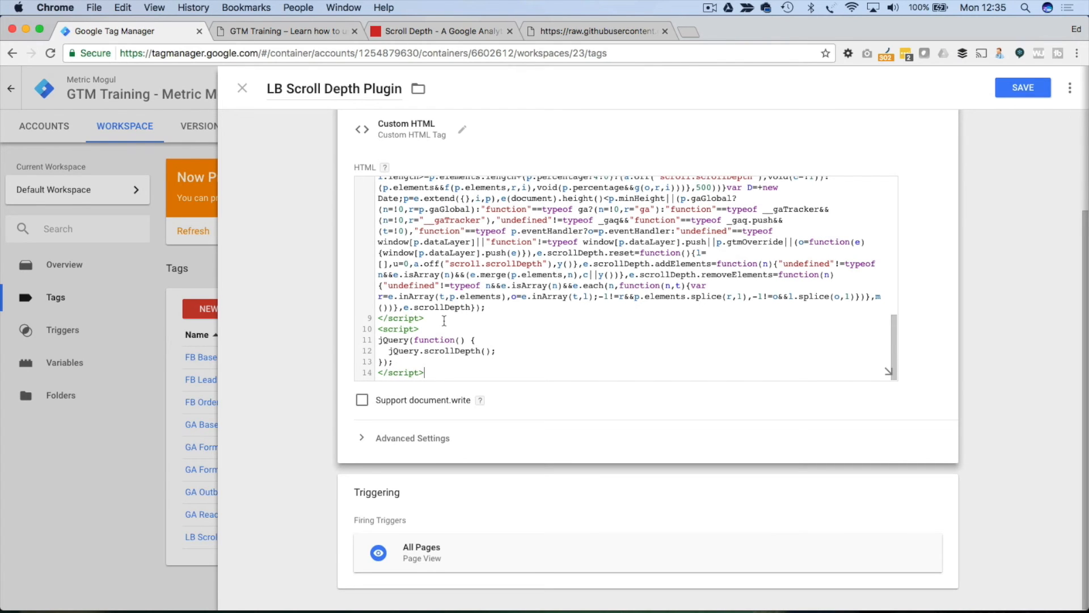
pyautogui.moveTo(444, 320); pyautogui.dragTo(408, 226)
pyautogui.click(422, 351)
pyautogui.moveTo(393, 341); pyautogui.dragTo(394, 363)
pyautogui.click(1023, 87)
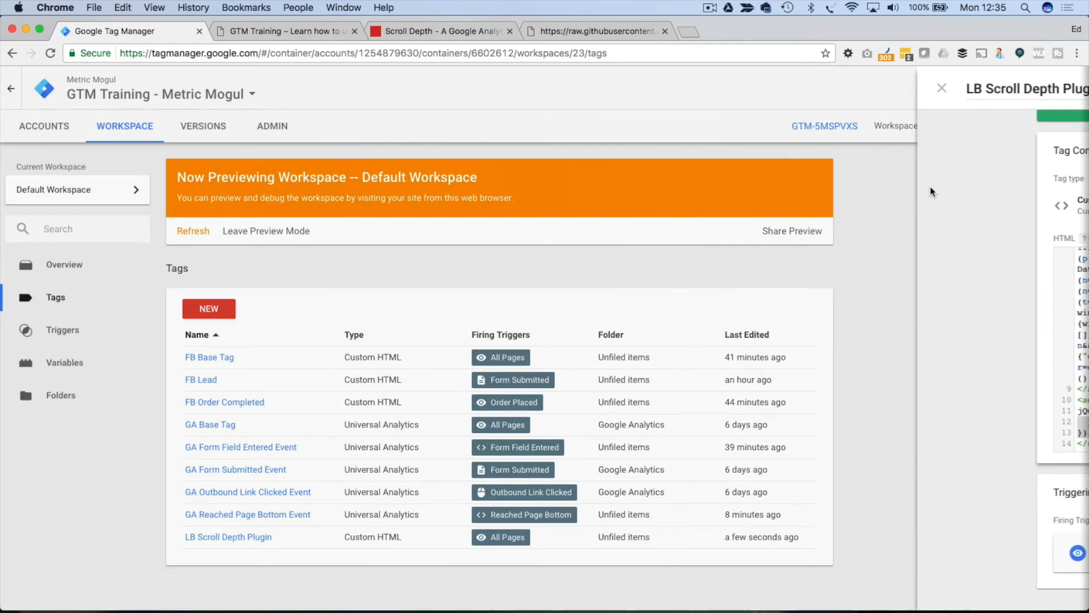
# Step: Restart preview mode with the updated plugin tag and reload the GTM Training site
pyautogui.click(1060, 125)
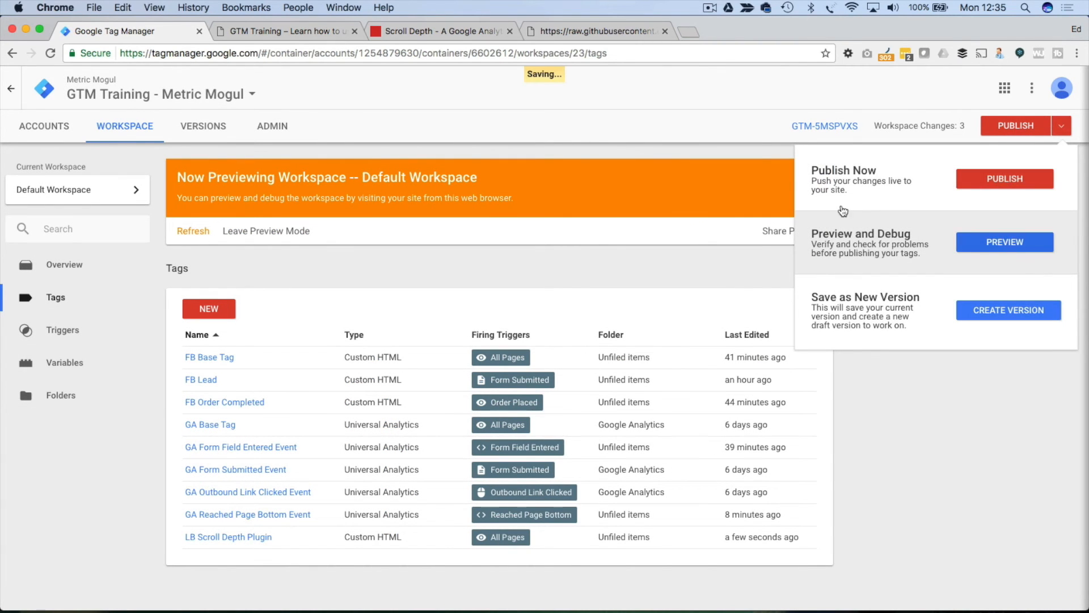
pyautogui.click(285, 29)
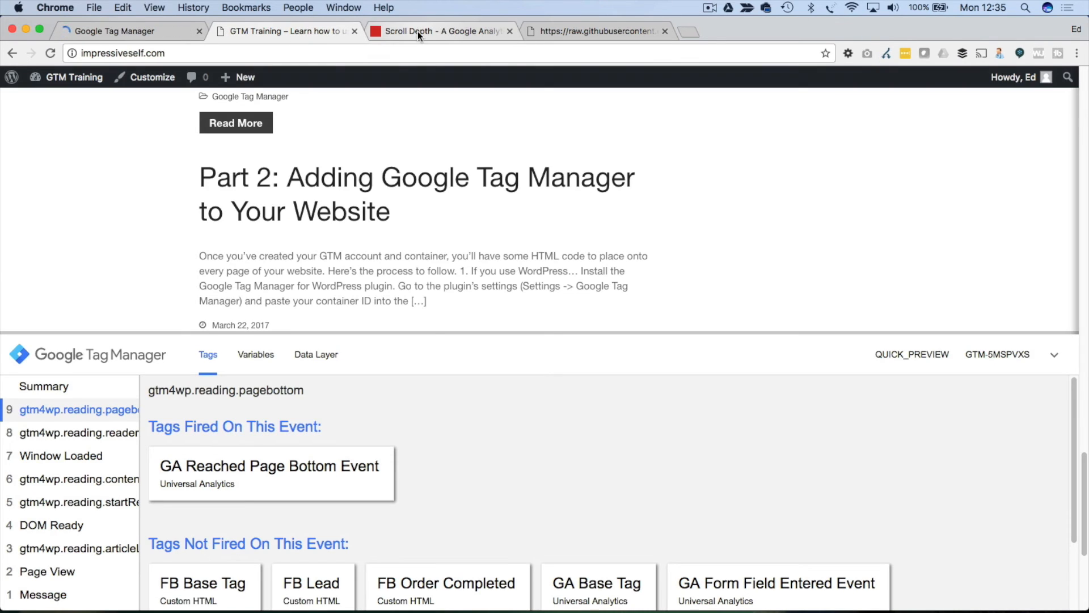
pyautogui.press('super+r')
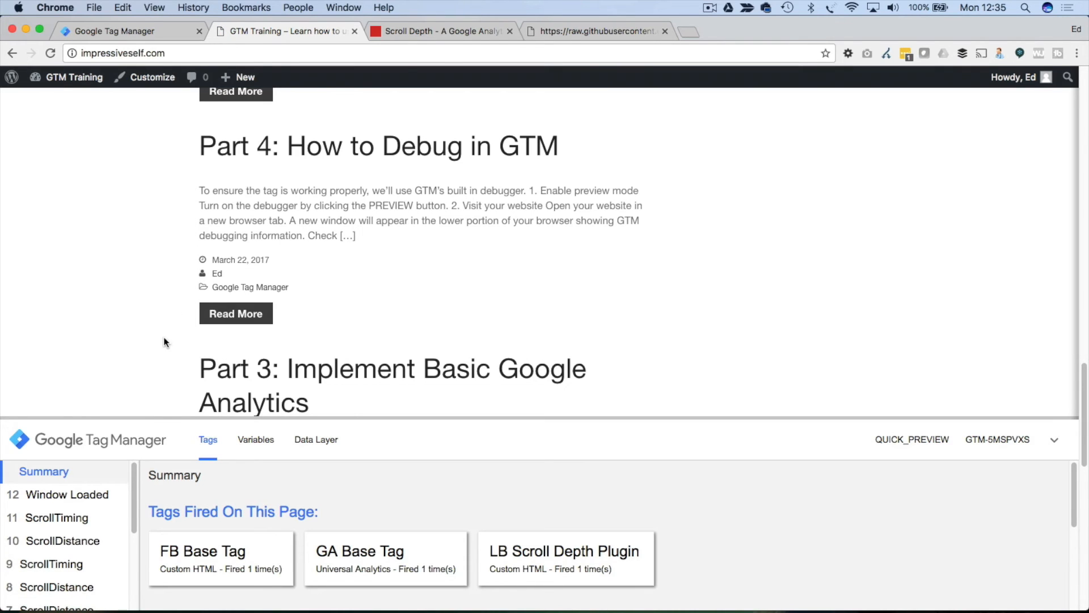
# Step: Scroll the page to trigger scroll events and examine a ScrollDistance event's tags, variables and data layer values
pyautogui.scroll(-6, 163, 294)
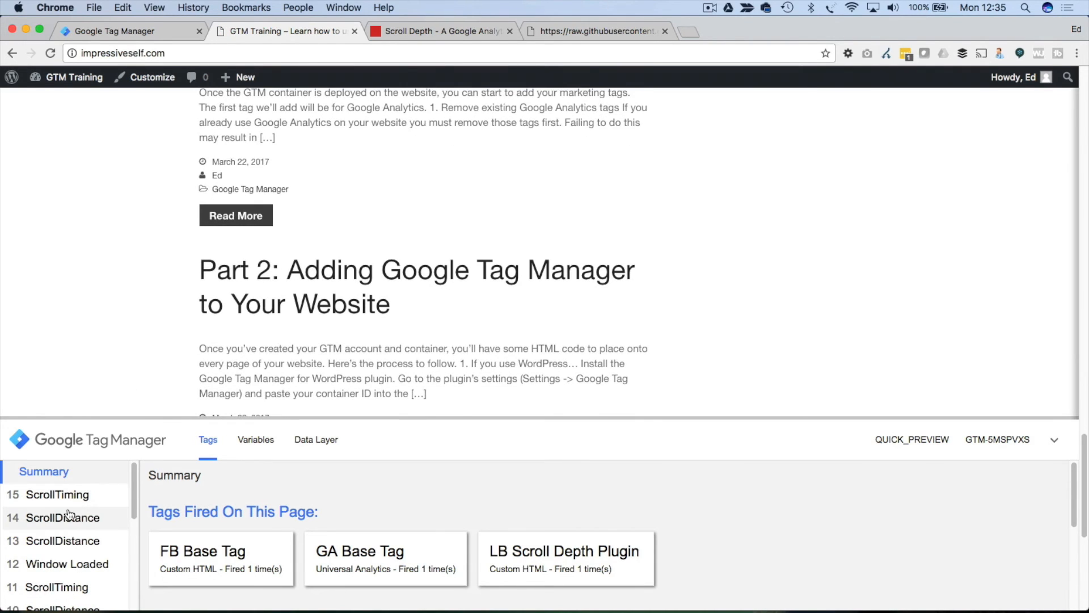
pyautogui.click(62, 518)
pyautogui.moveTo(129, 440); pyautogui.dragTo(125, 296)
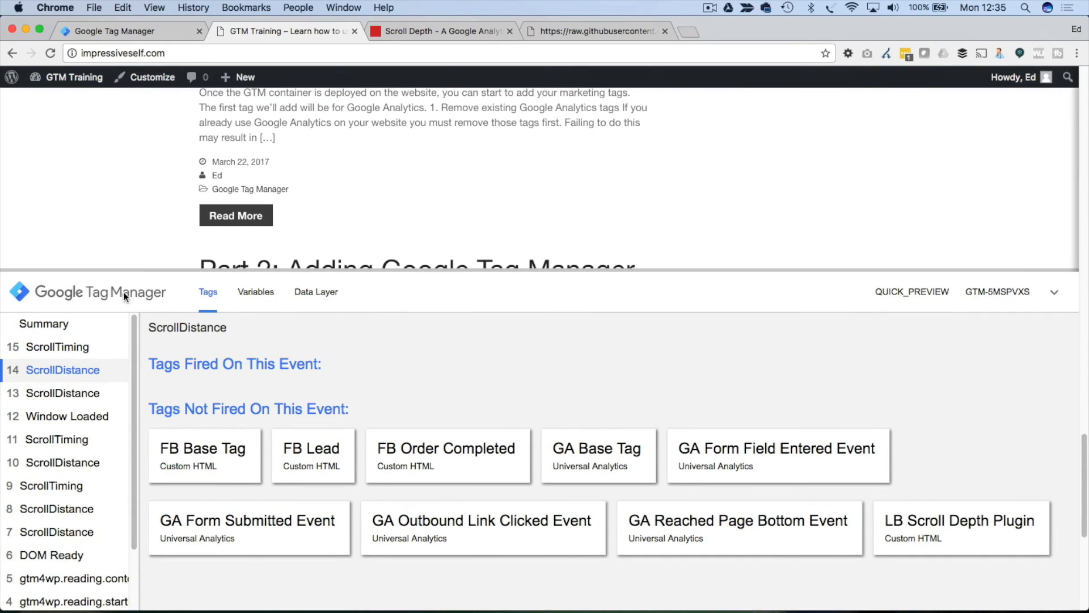
pyautogui.click(69, 394)
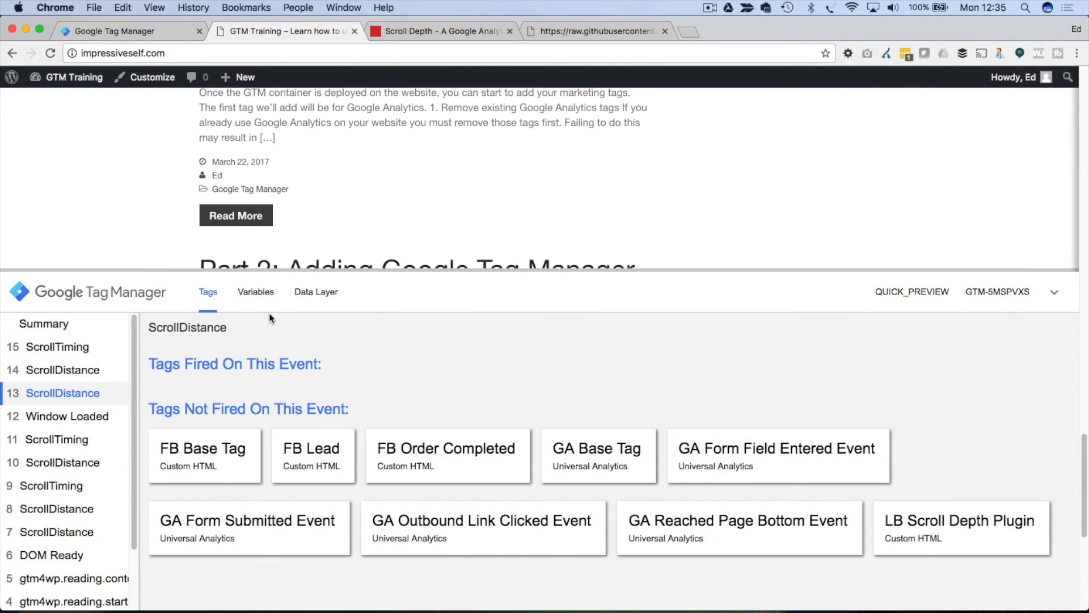
pyautogui.click(264, 298)
pyautogui.scroll(-5, 275, 396)
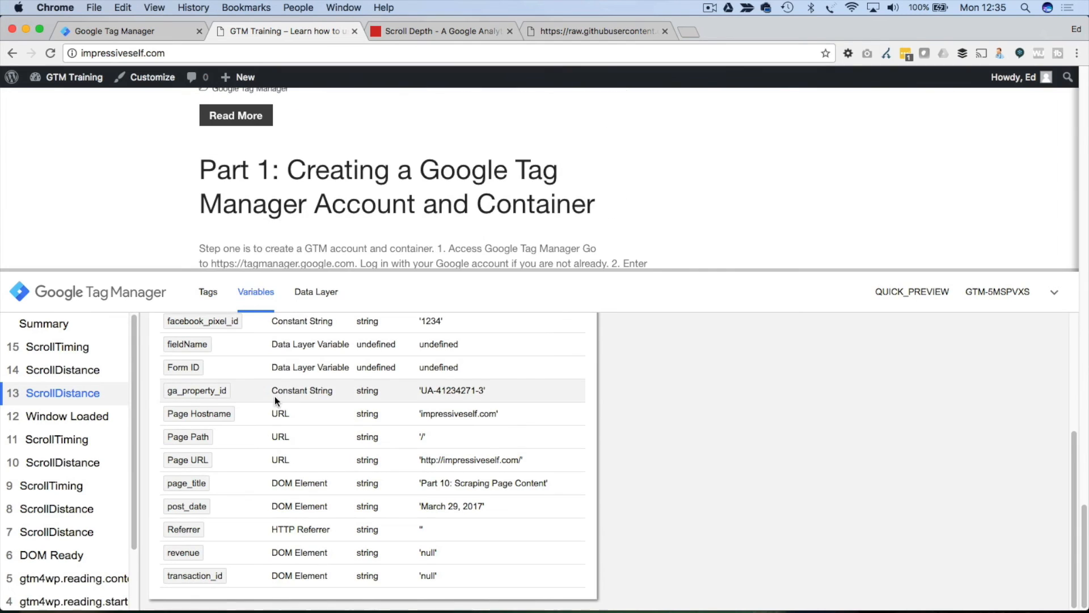
pyautogui.click(320, 298)
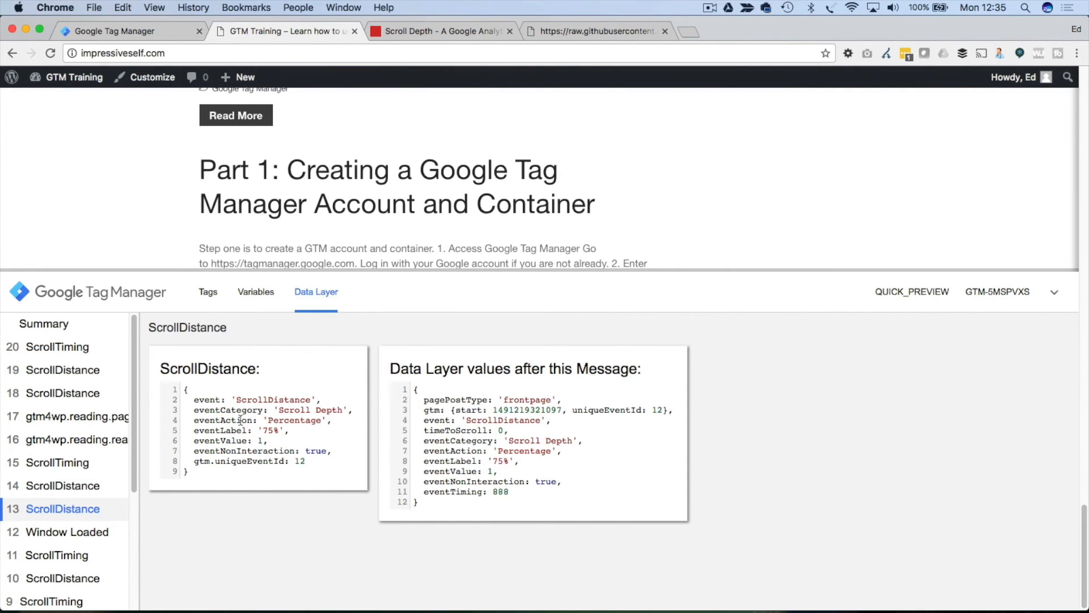
pyautogui.moveTo(283, 414); pyautogui.dragTo(334, 413)
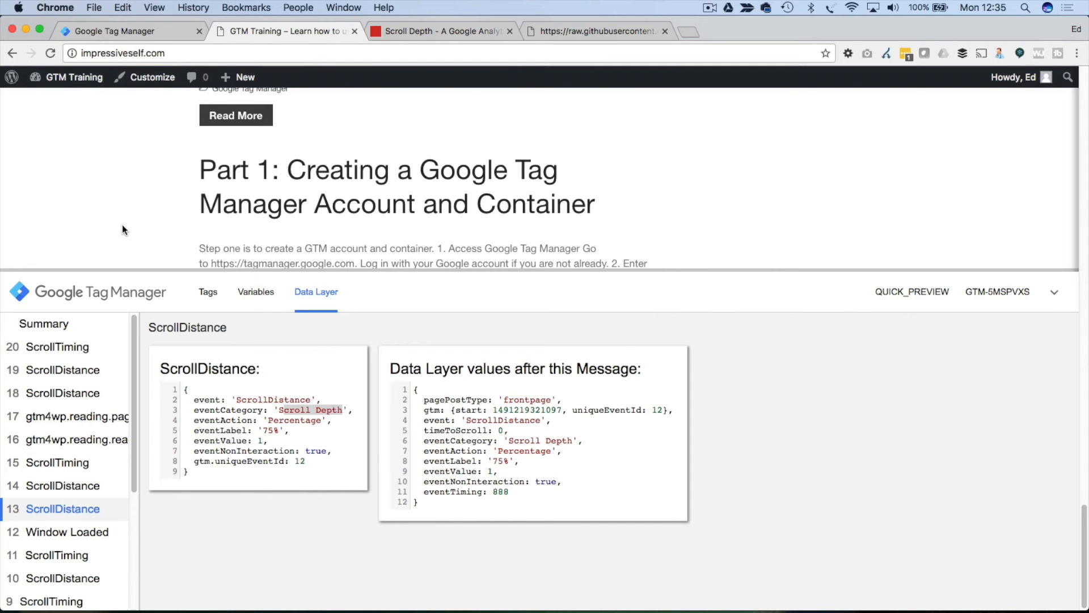
# Step: Reload the GTM Training site from the page top and review the first scroll events in the data layer summary
pyautogui.scroll(15, 121, 226)
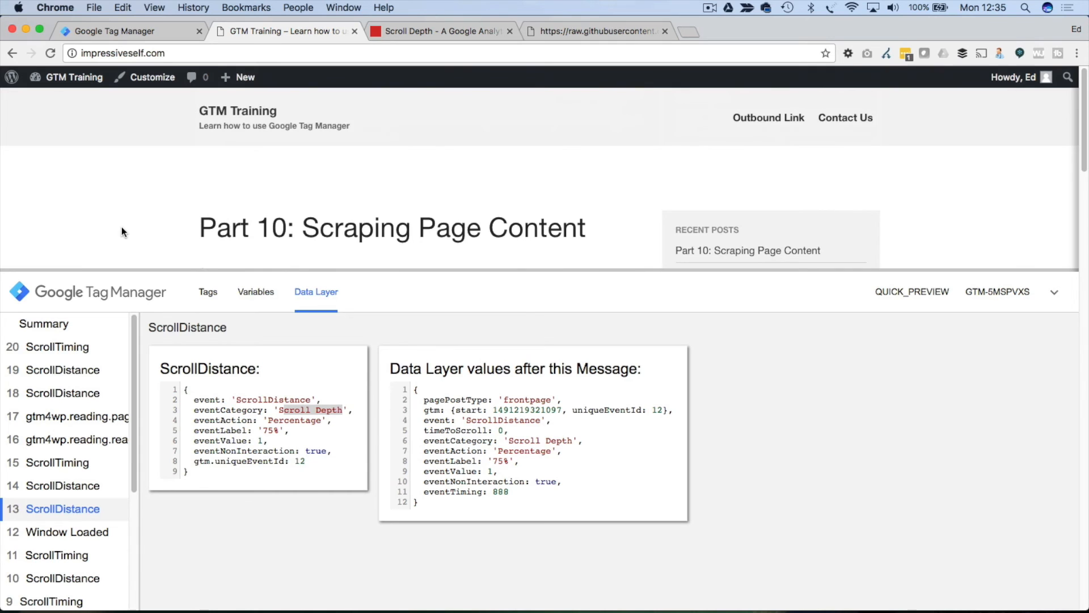
pyautogui.click(50, 52)
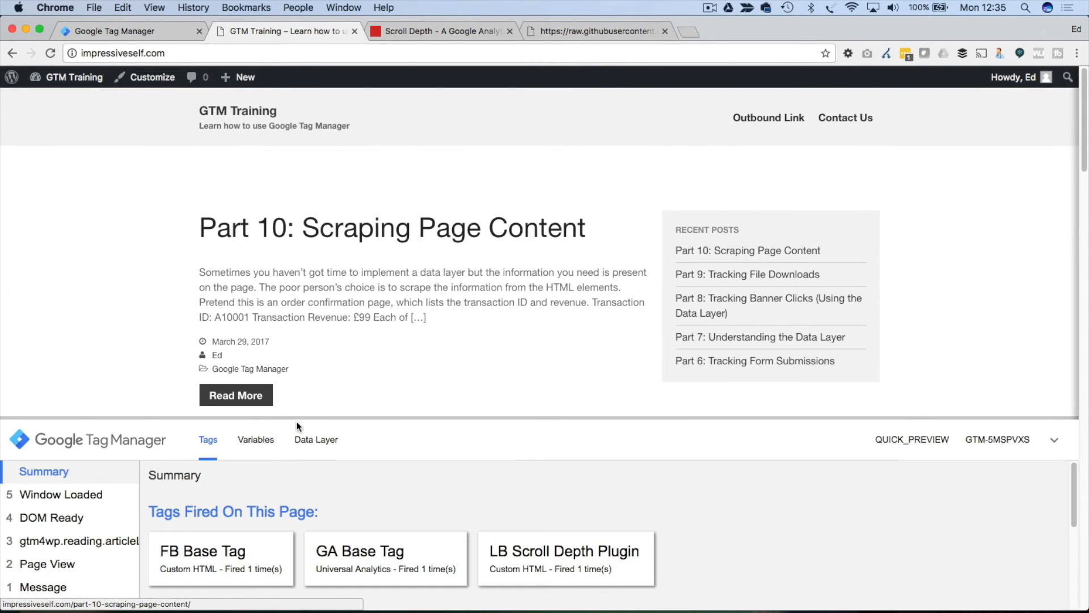
pyautogui.click(313, 439)
pyautogui.scroll(-2, 111, 276)
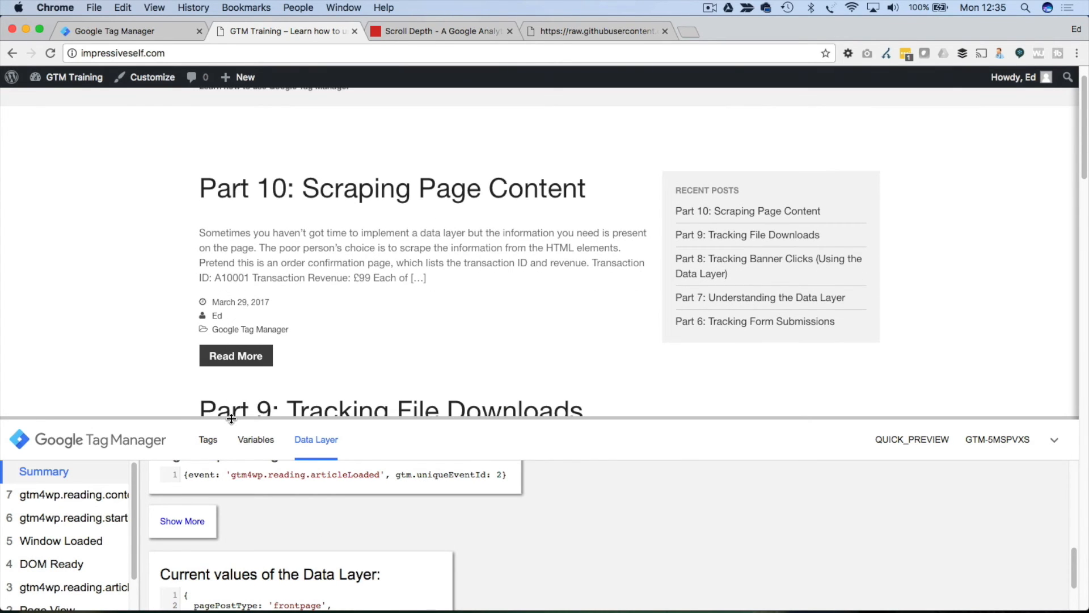
pyautogui.moveTo(232, 419); pyautogui.dragTo(192, 287)
pyautogui.scroll(-3, 159, 241)
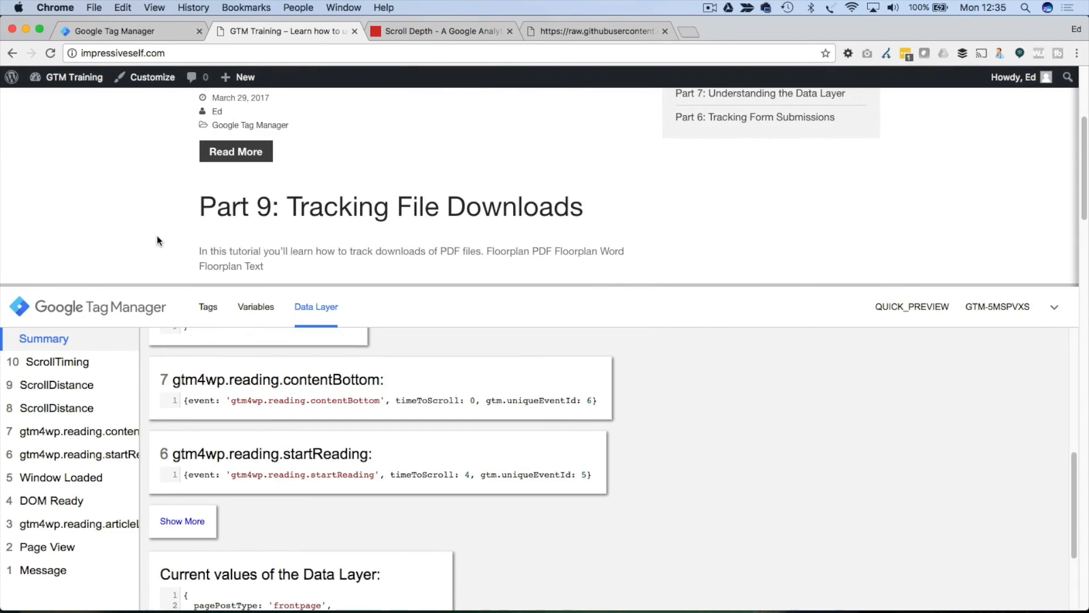
pyautogui.scroll(5, 212, 422)
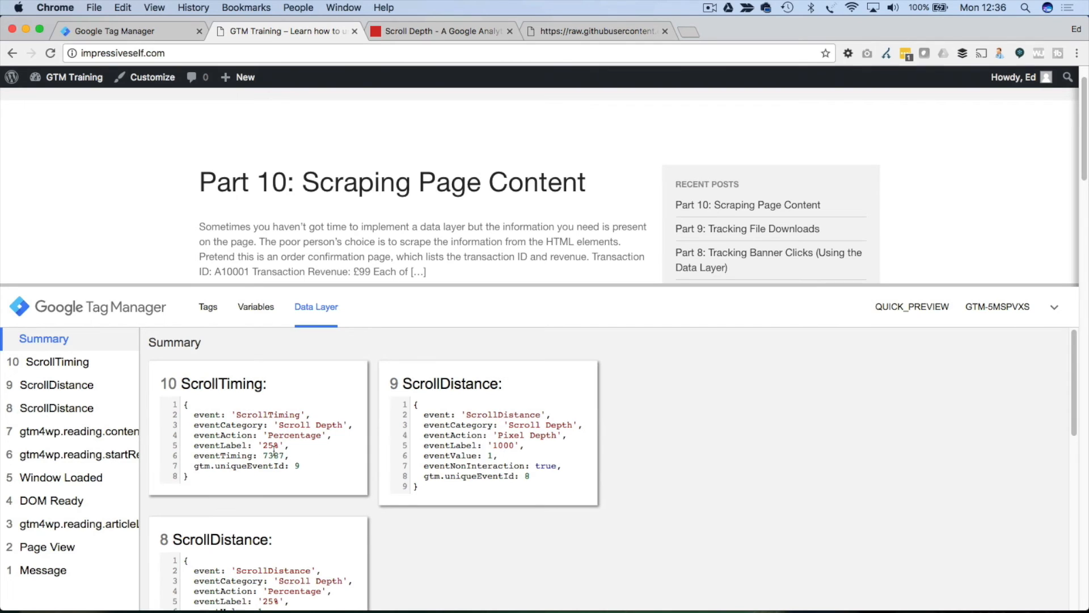
# Step: Scroll the rest of the page in stages and examine each new ScrollTiming and ScrollDistance message in the data layer summary
pyautogui.scroll(-10, 149, 246)
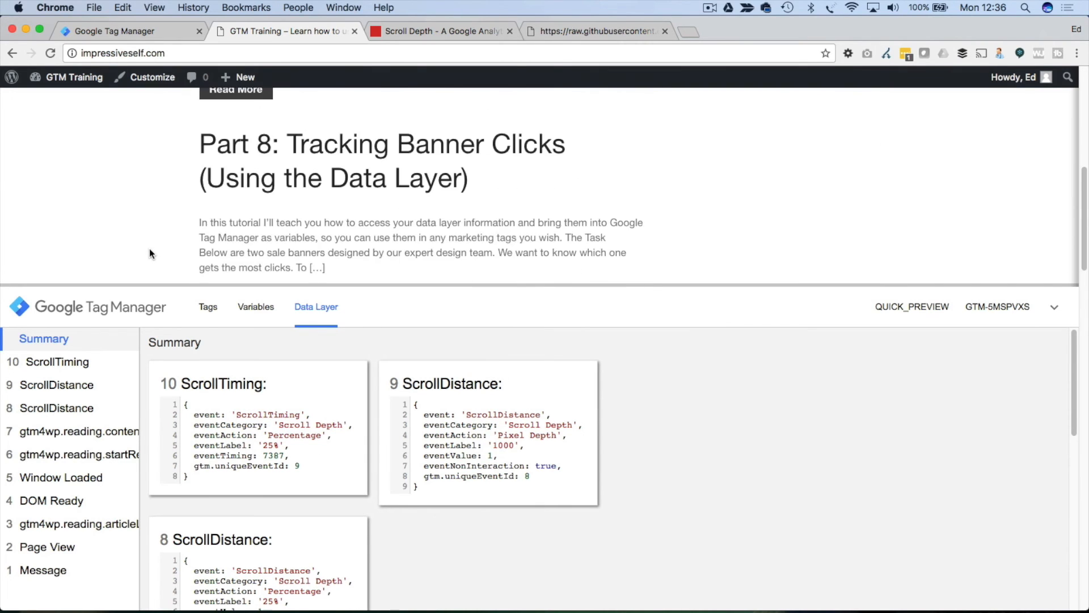
pyautogui.scroll(-10, 149, 255)
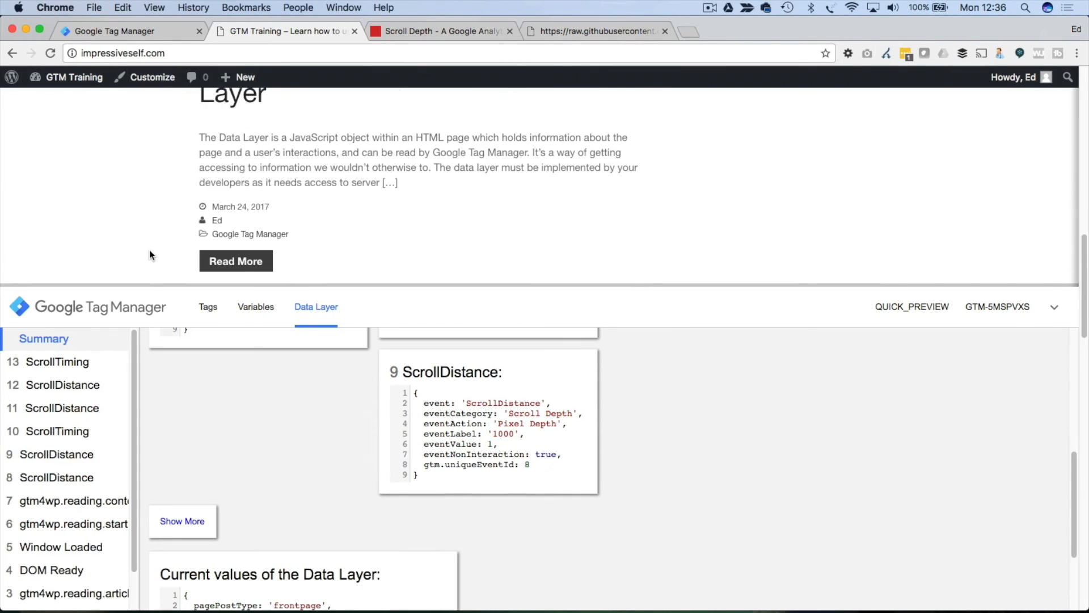
pyautogui.scroll(5, 153, 262)
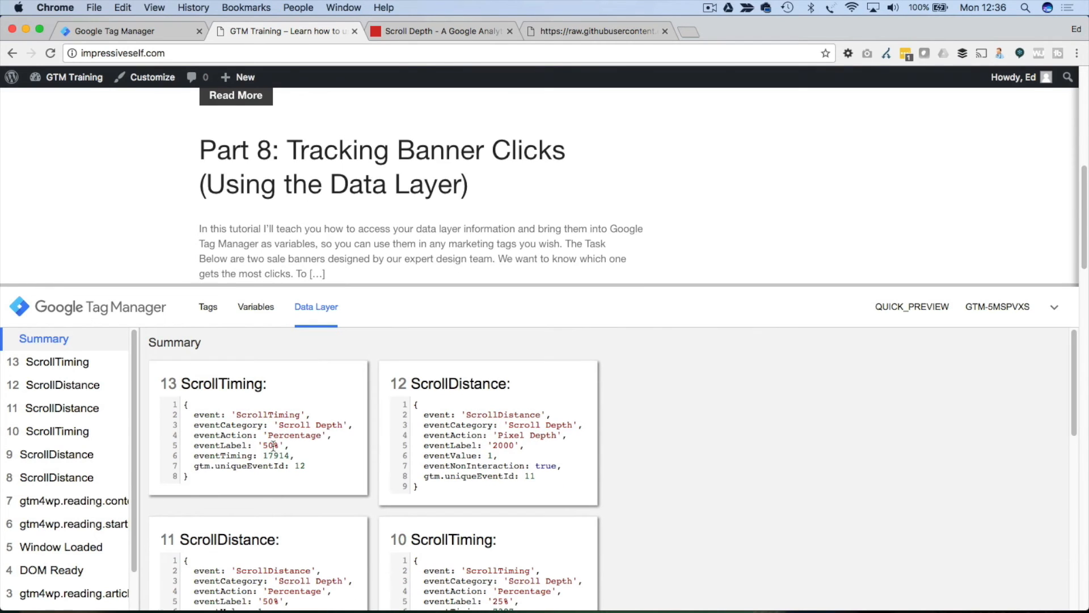
pyautogui.scroll(-6, 114, 230)
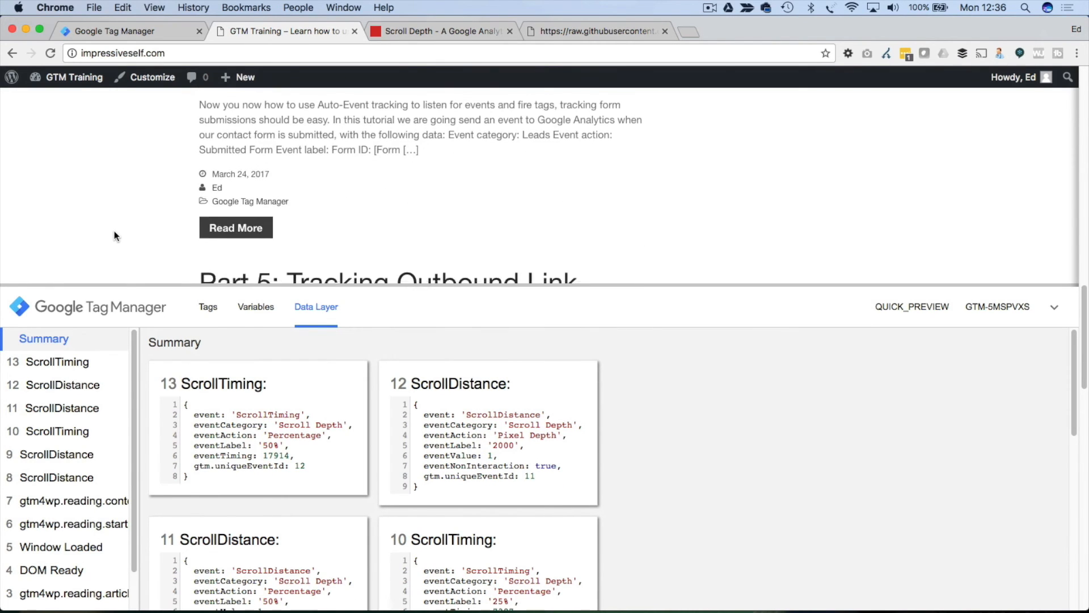
pyautogui.scroll(-8, 114, 231)
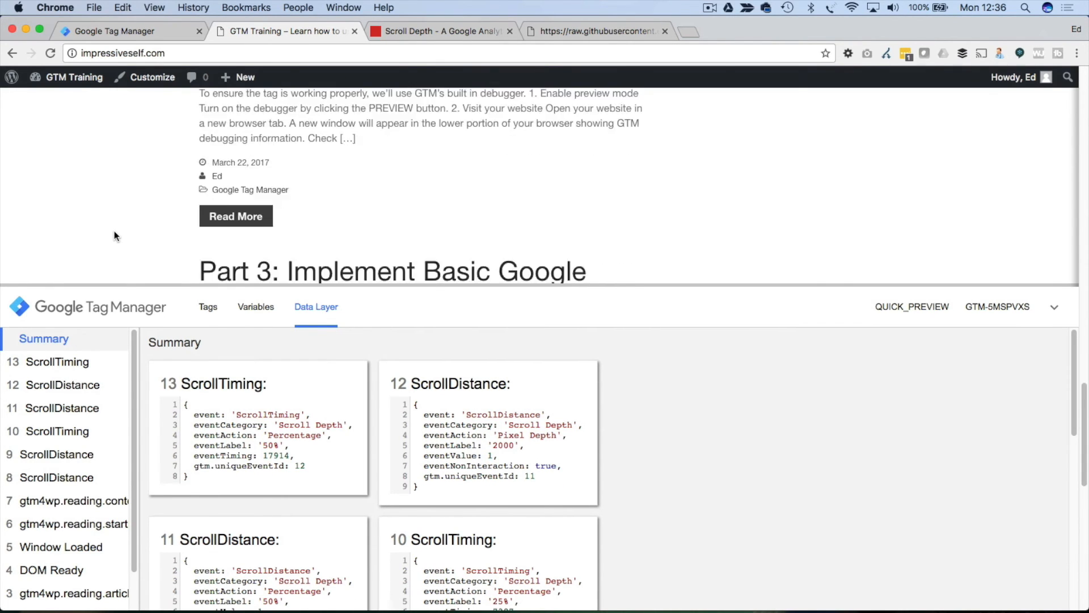
pyautogui.scroll(-3, 114, 230)
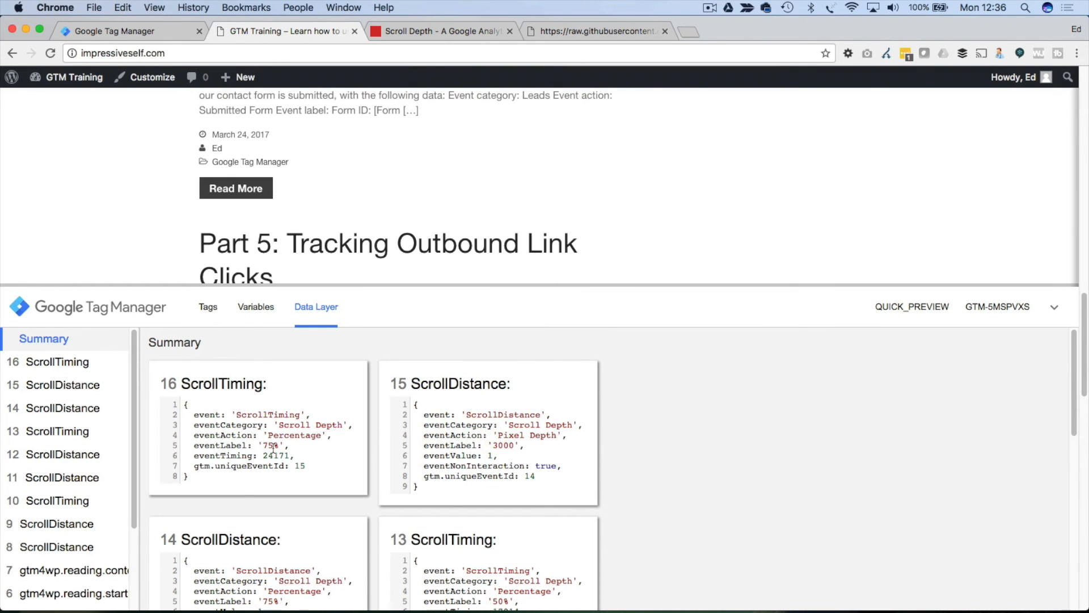
pyautogui.scroll(-10, 161, 254)
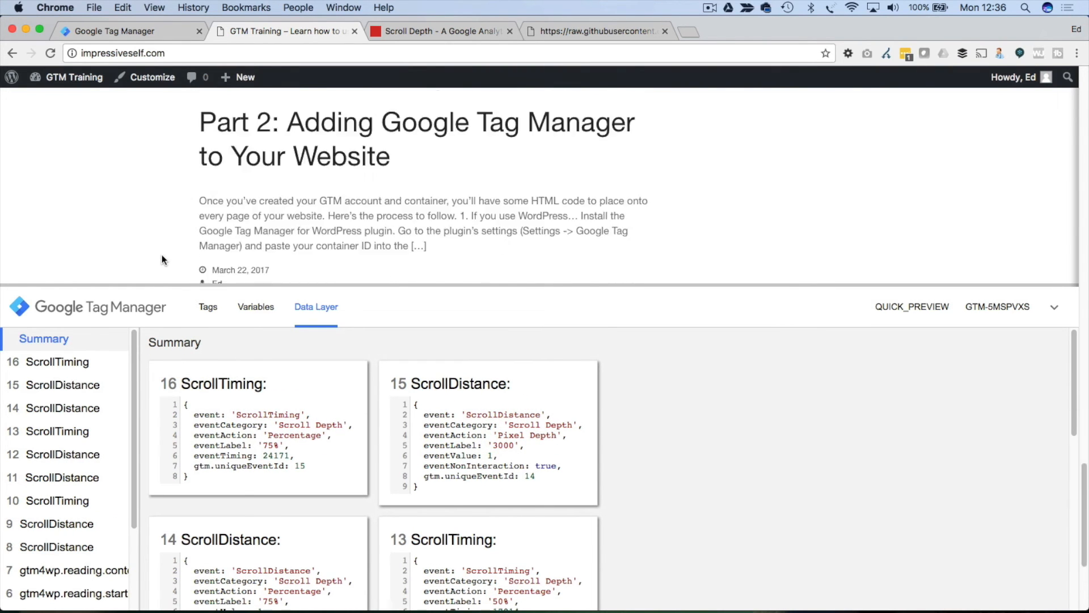
pyautogui.scroll(-5, 162, 254)
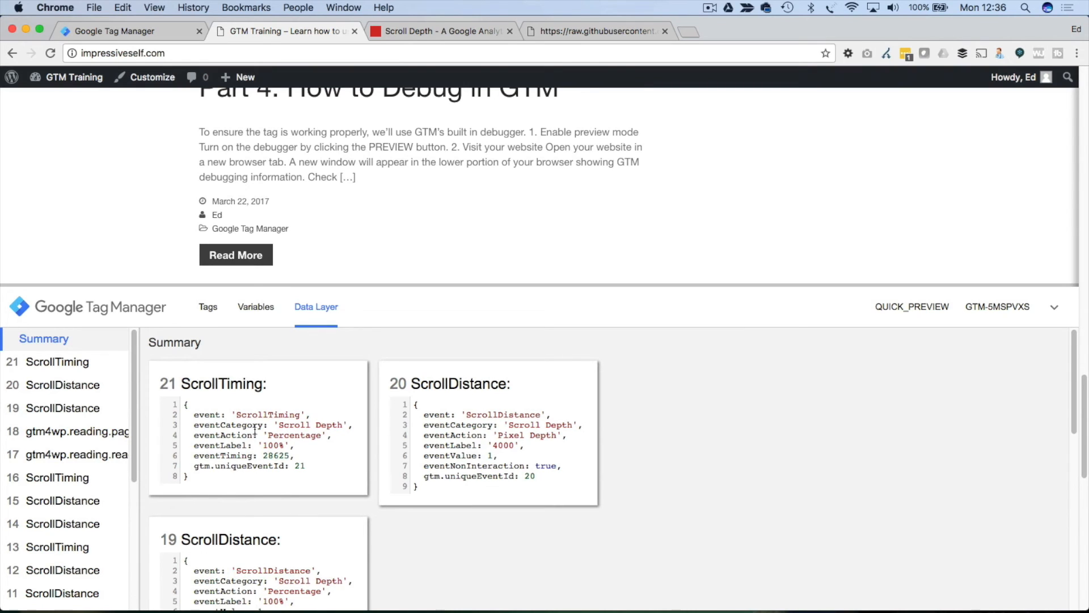
pyautogui.moveTo(236, 414); pyautogui.dragTo(305, 414)
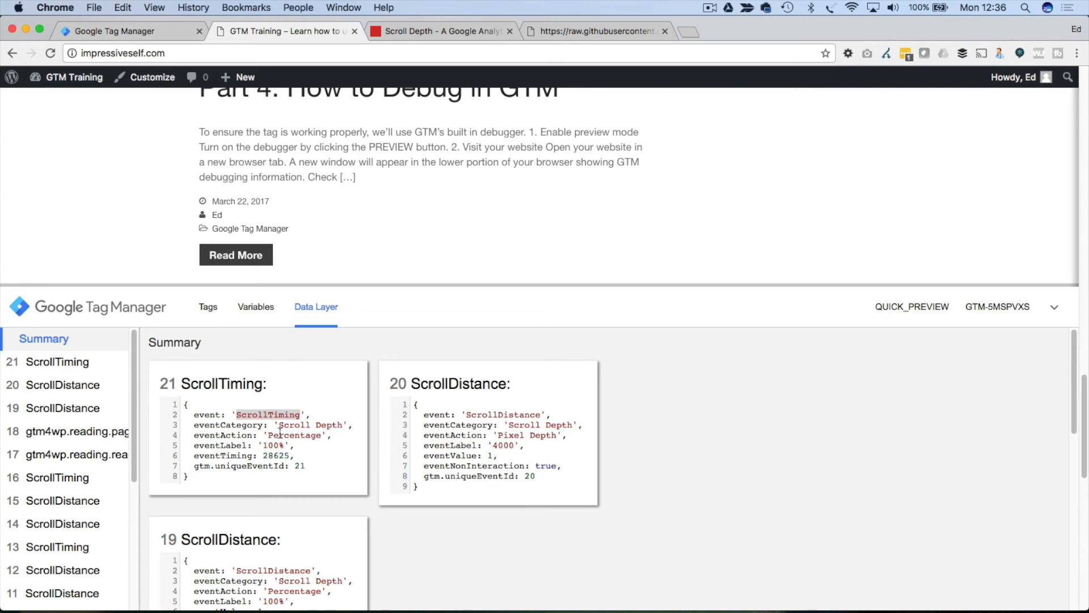
# Step: Create a new trigger in Google Tag Manager named Scroll Depth Reached with the Custom Event type
pyautogui.click(123, 28)
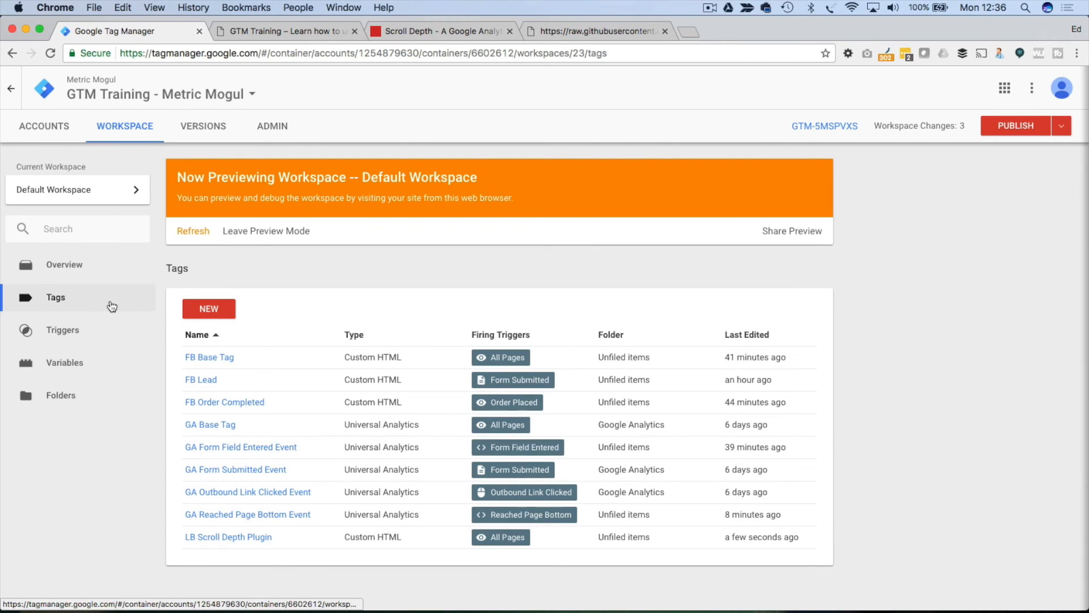
pyautogui.click(62, 330)
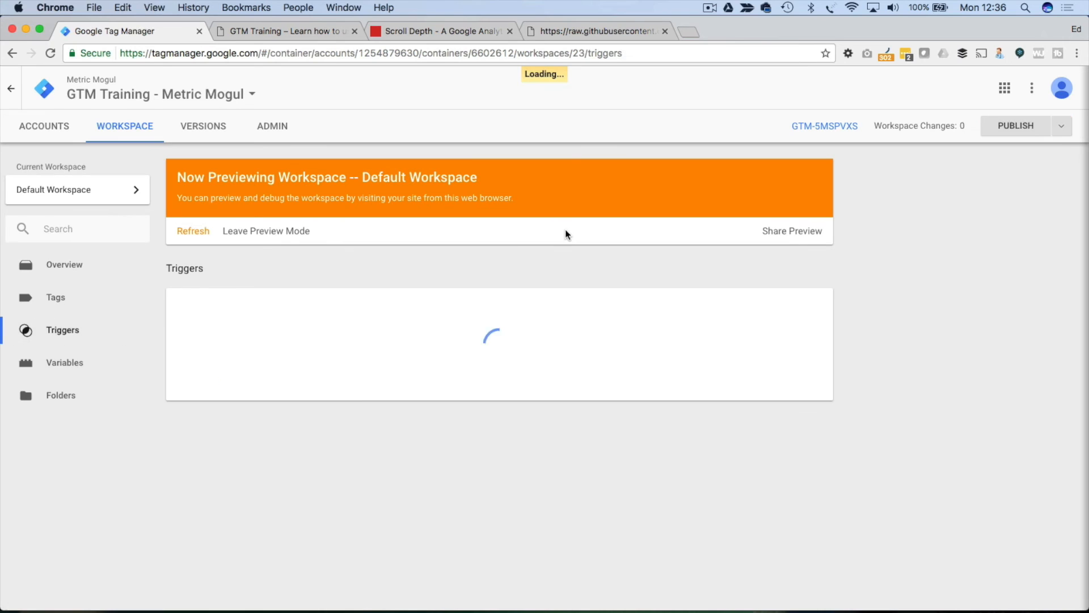
pyautogui.click(216, 309)
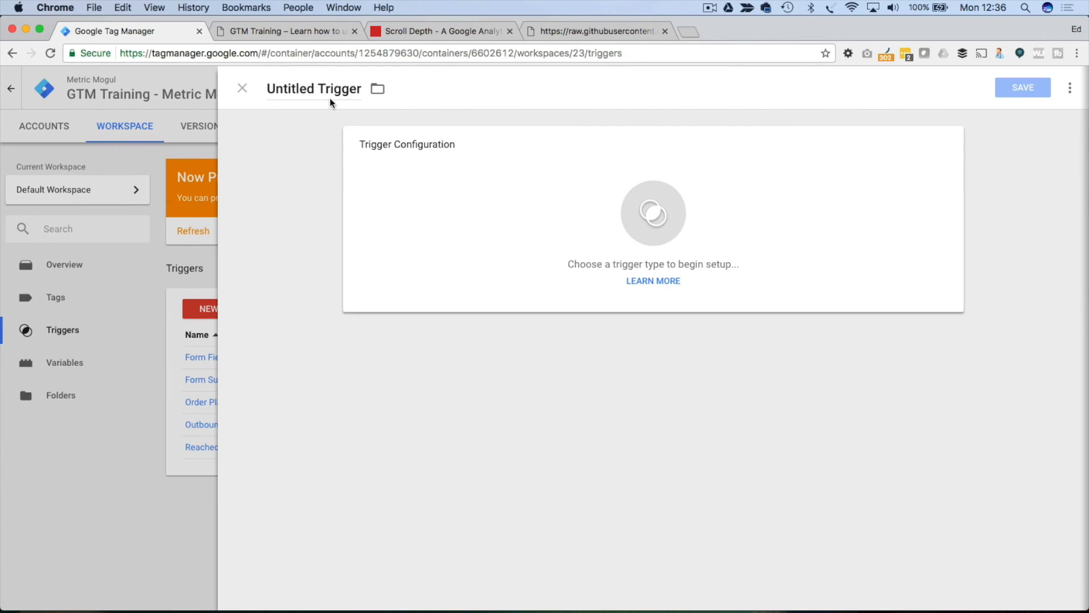
pyautogui.click(329, 89)
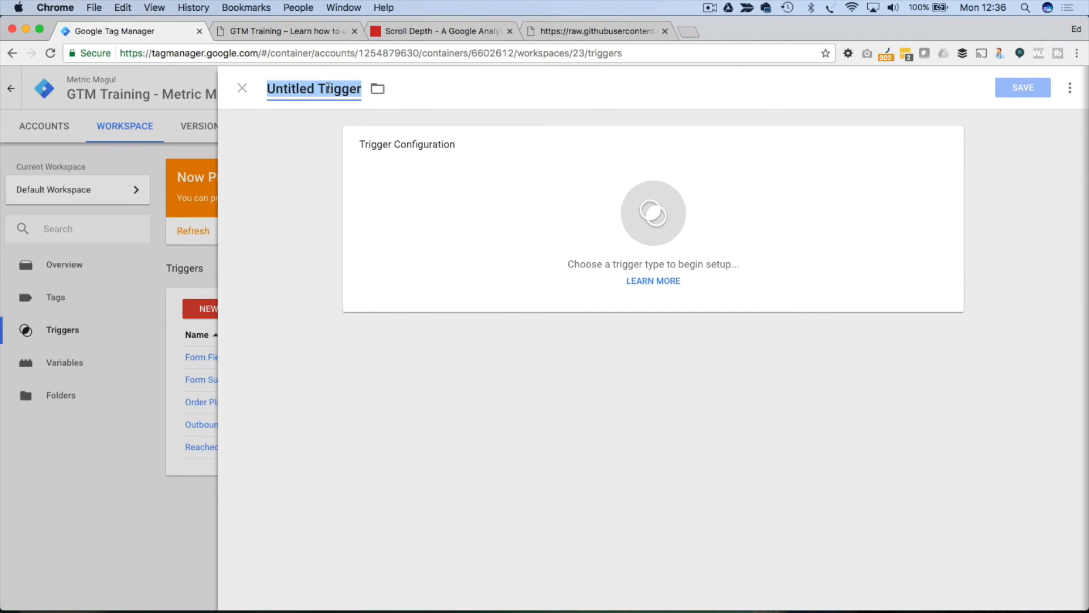
pyautogui.write('Scroll')
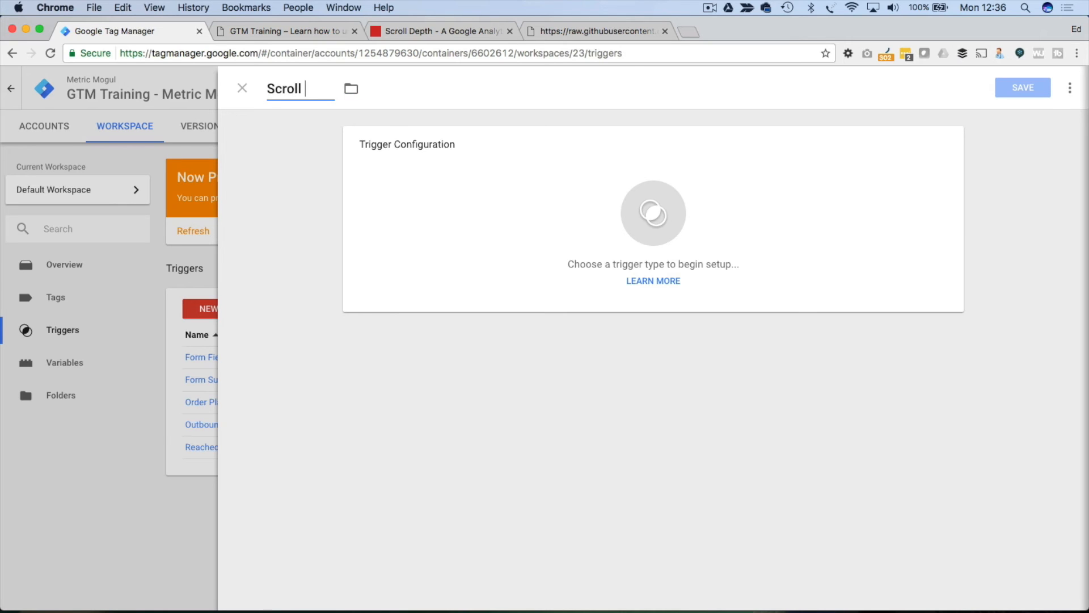
pyautogui.write(' Depth Reached')
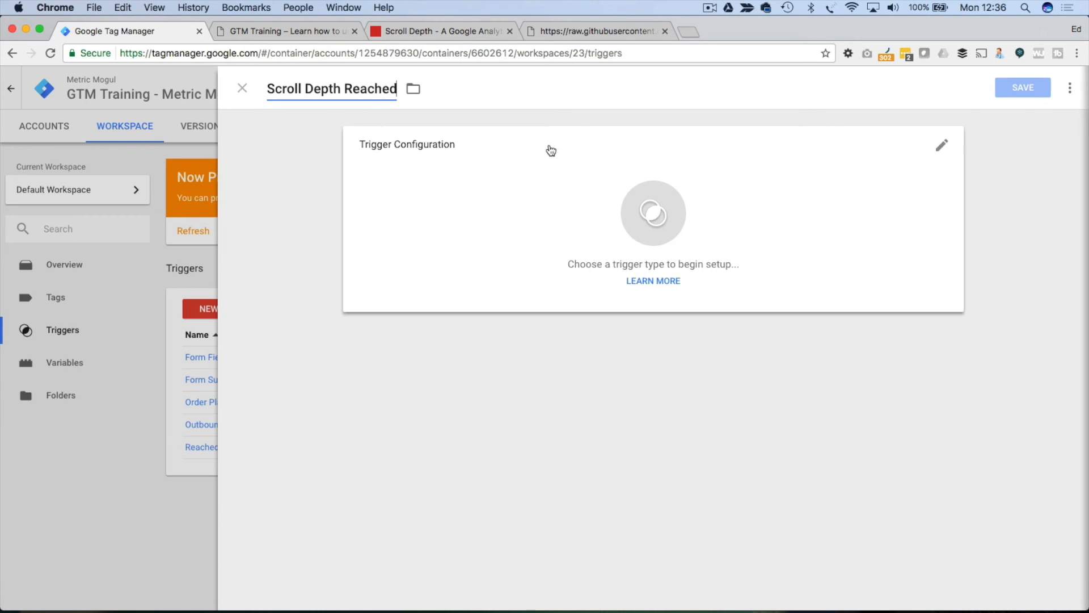
pyautogui.click(571, 162)
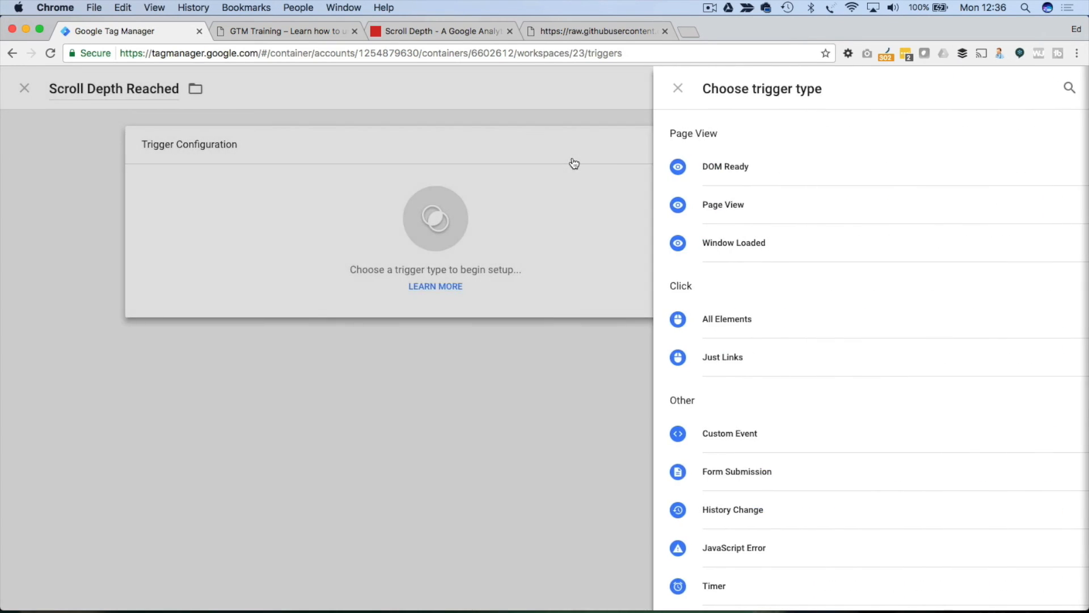
pyautogui.click(761, 437)
pyautogui.click(396, 258)
pyautogui.press('super+v')
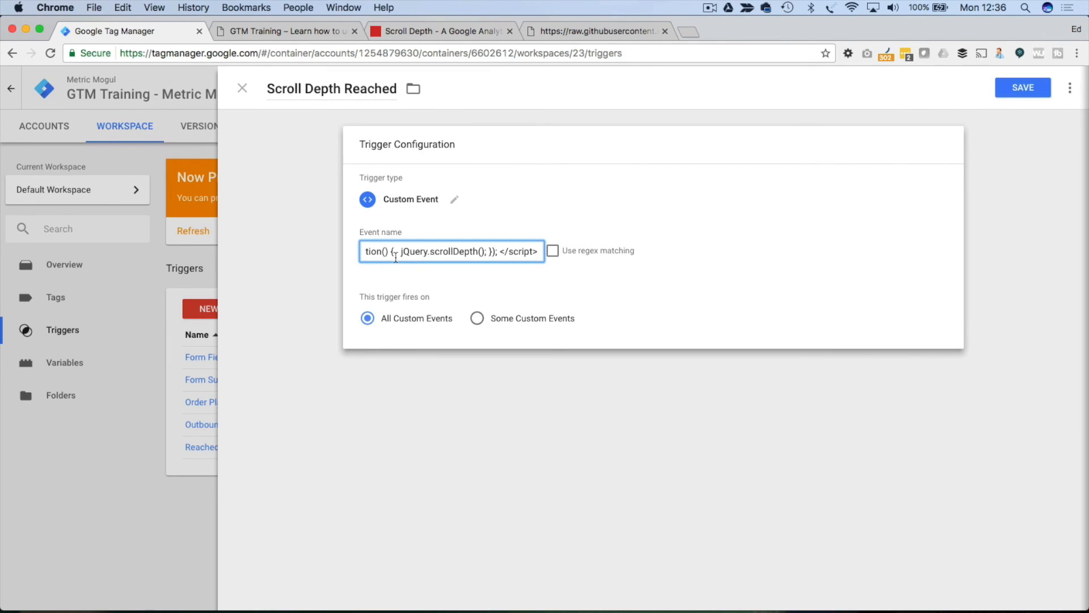
pyautogui.press('super+a')
pyautogui.press('BackSpace')
pyautogui.press('Return')
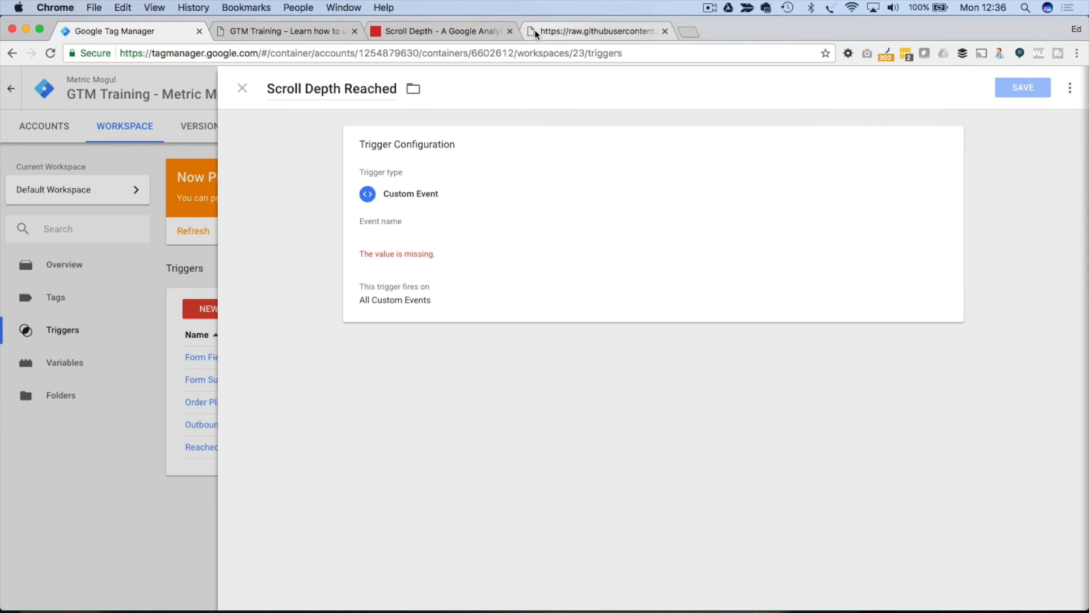
# Step: Set the Scroll Depth Reached trigger's event name to ScrollTiming and save the trigger
pyautogui.click(283, 32)
pyautogui.click(162, 32)
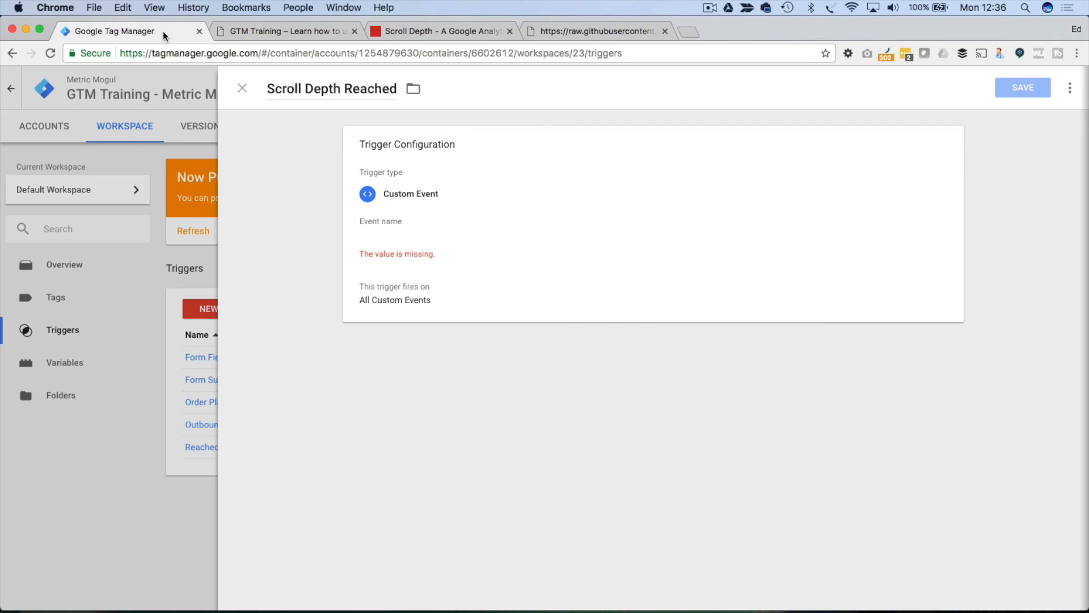
pyautogui.click(397, 242)
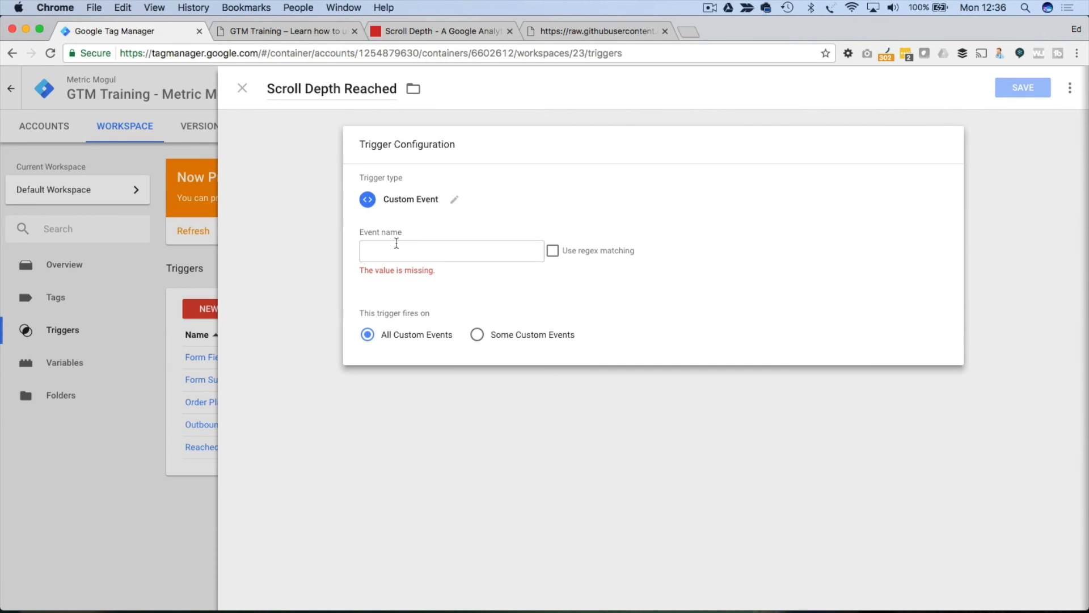
pyautogui.click(397, 243)
pyautogui.write('Scol')
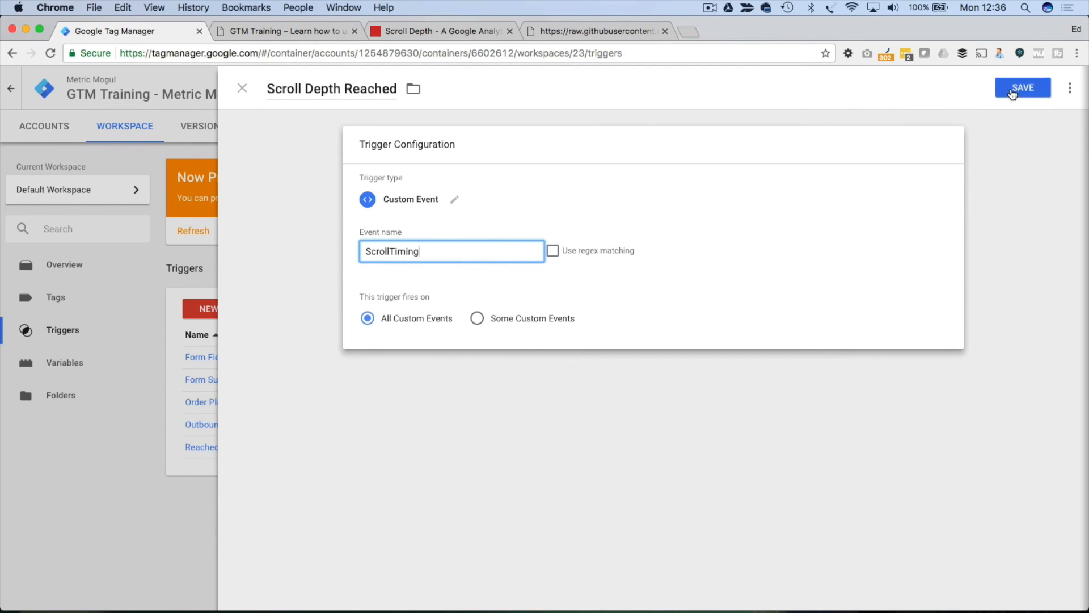
pyautogui.click(1020, 88)
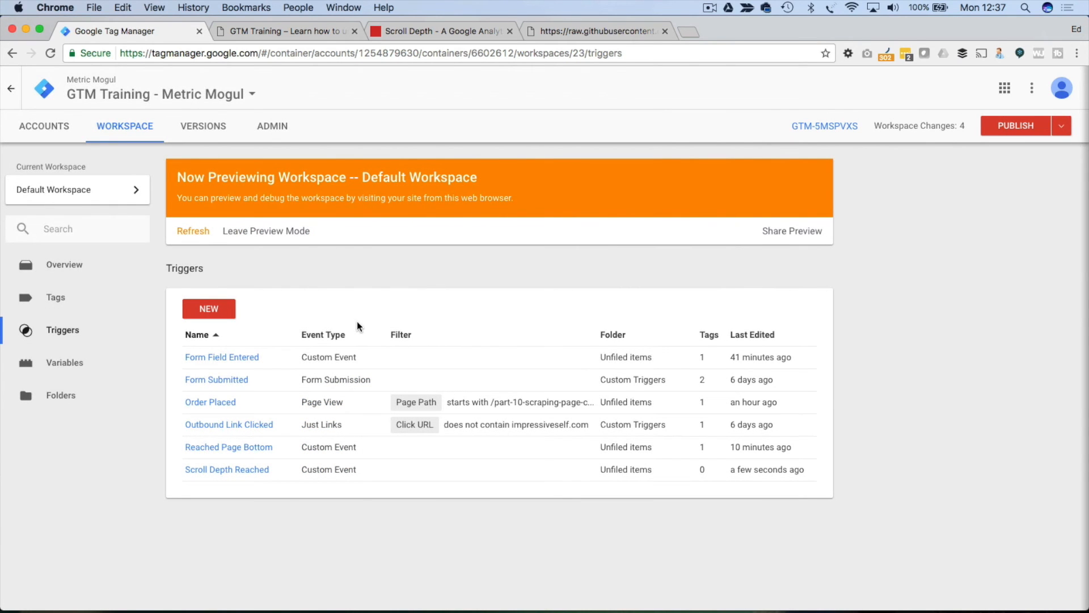
# Step: Check the label key in the site's latest ScrollTiming message and start a new user-defined variable named eventLabel
pyautogui.click(64, 363)
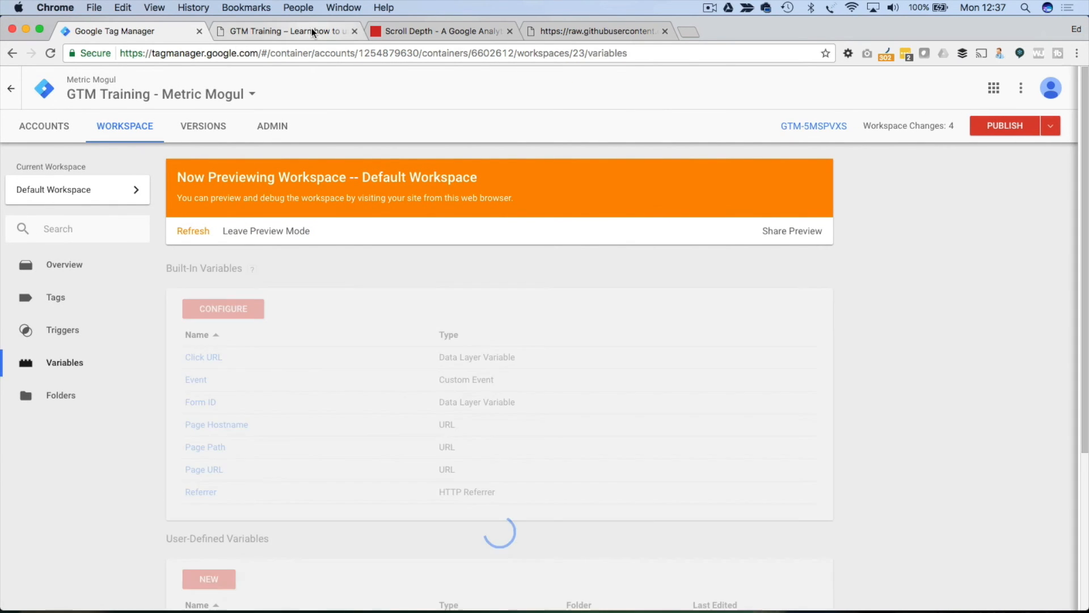
pyautogui.click(309, 31)
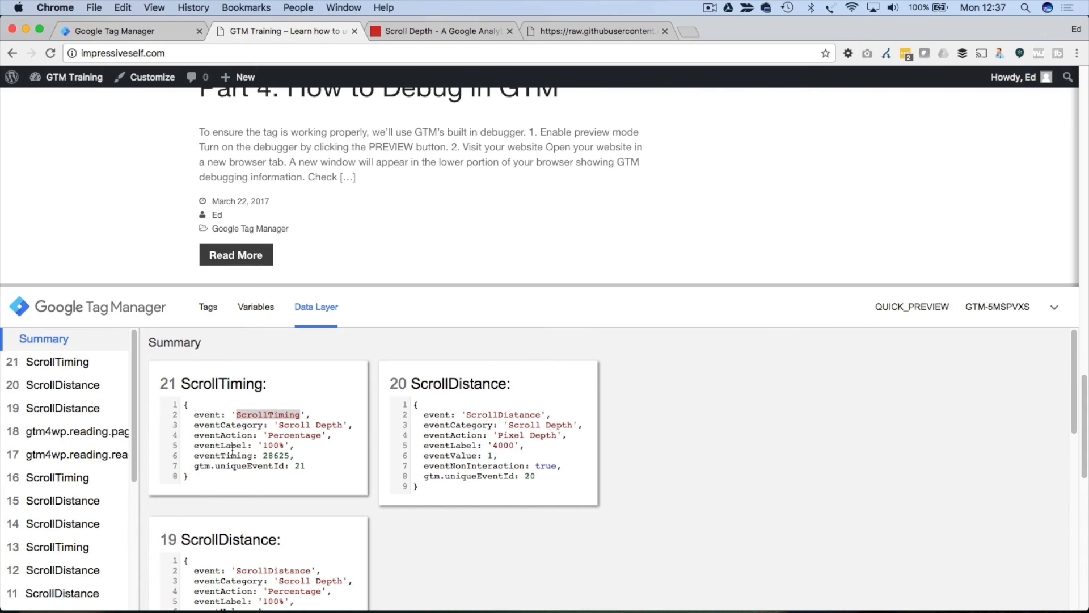
pyautogui.moveTo(263, 446); pyautogui.dragTo(285, 446)
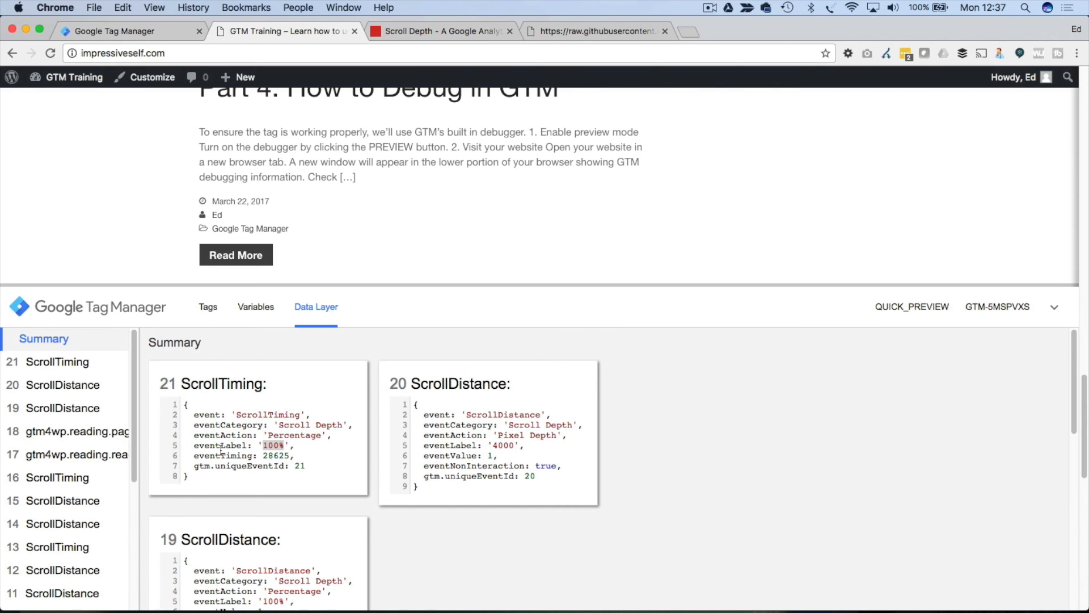
pyautogui.click(131, 31)
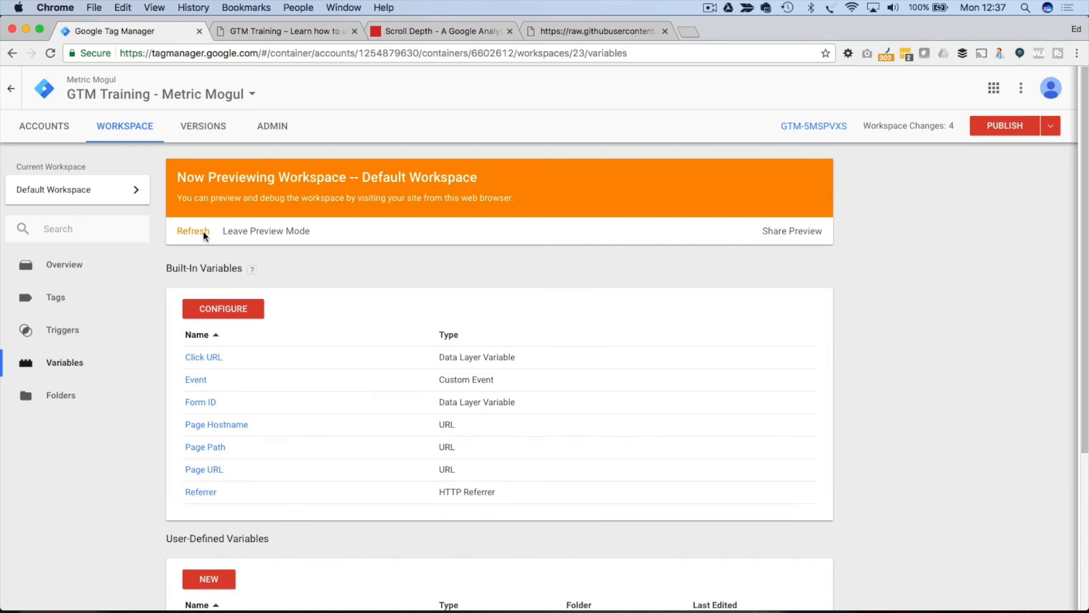
pyautogui.scroll(-2, 223, 419)
pyautogui.click(209, 466)
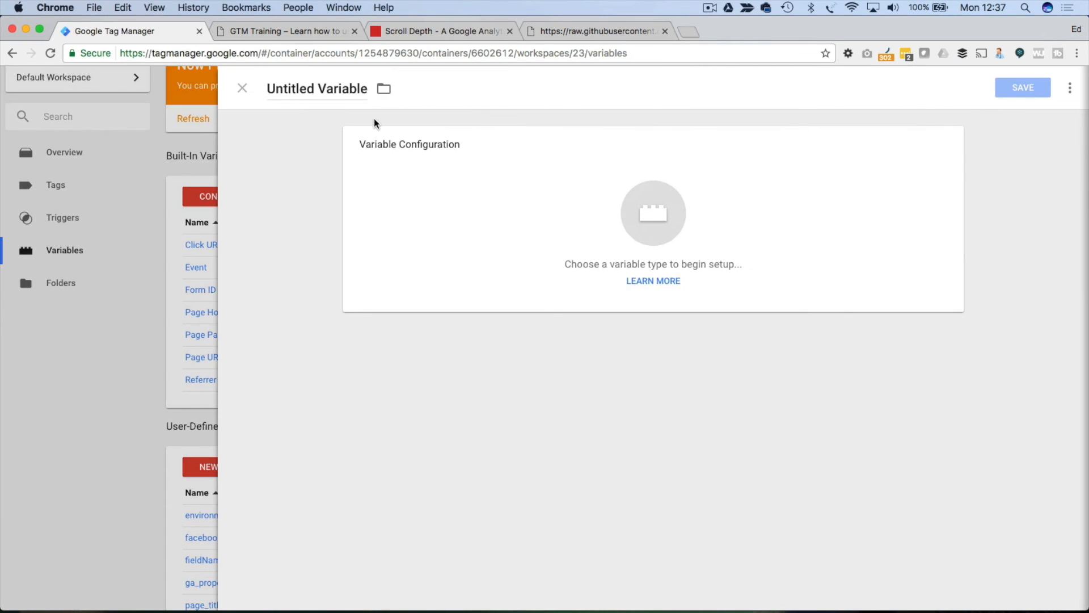
pyautogui.moveTo(368, 88); pyautogui.dragTo(267, 88)
pyautogui.write('eventLab')
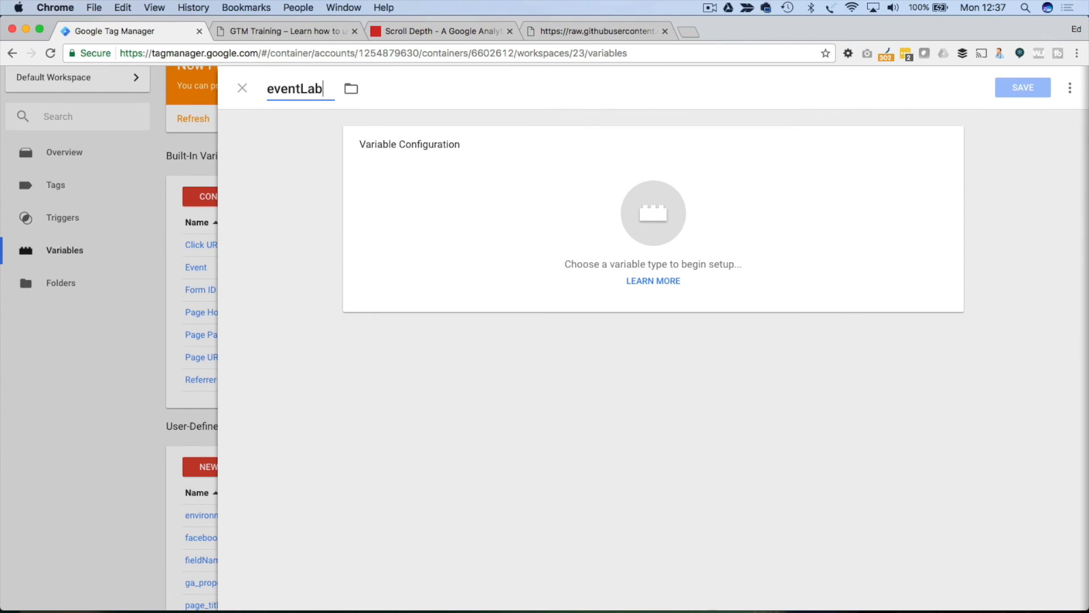
pyautogui.write('el')
# Step: Make eventLabel a Data Layer Variable with the data layer variable name eventLabel and save it
pyautogui.click(603, 233)
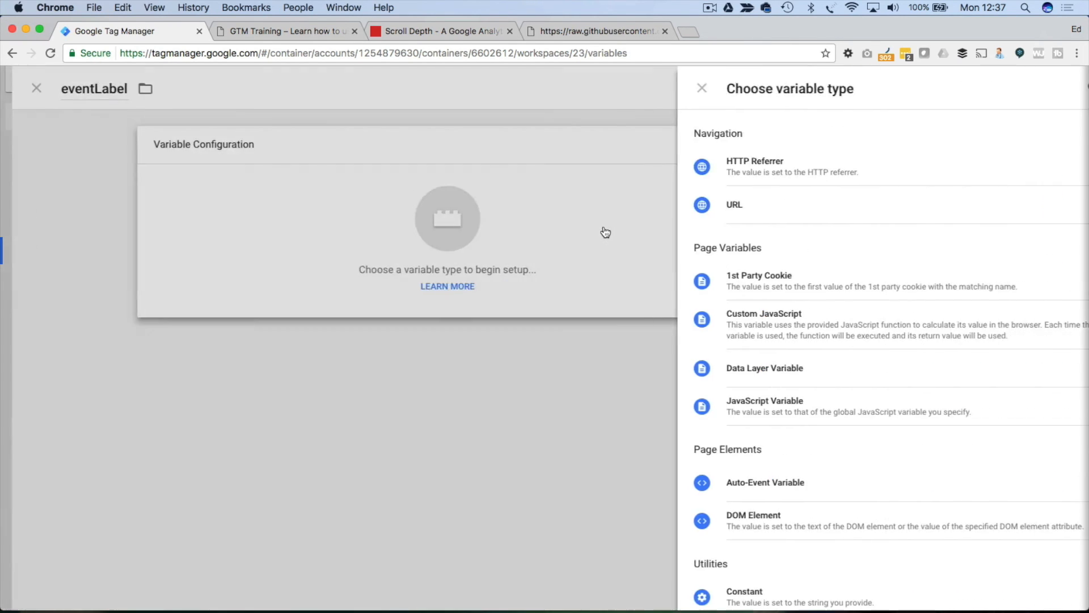
pyautogui.click(739, 369)
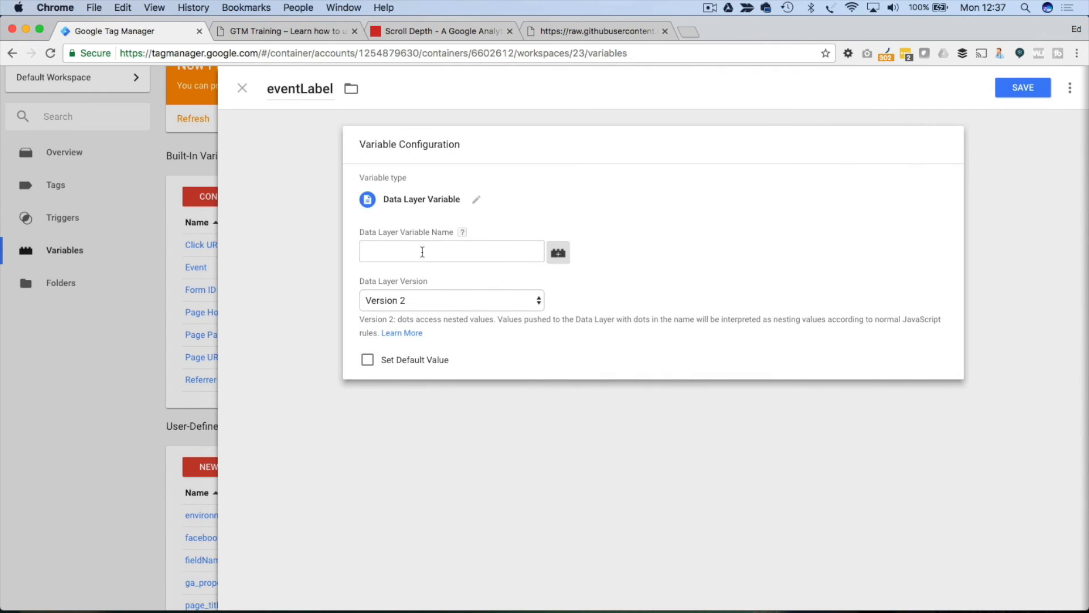
pyautogui.click(421, 252)
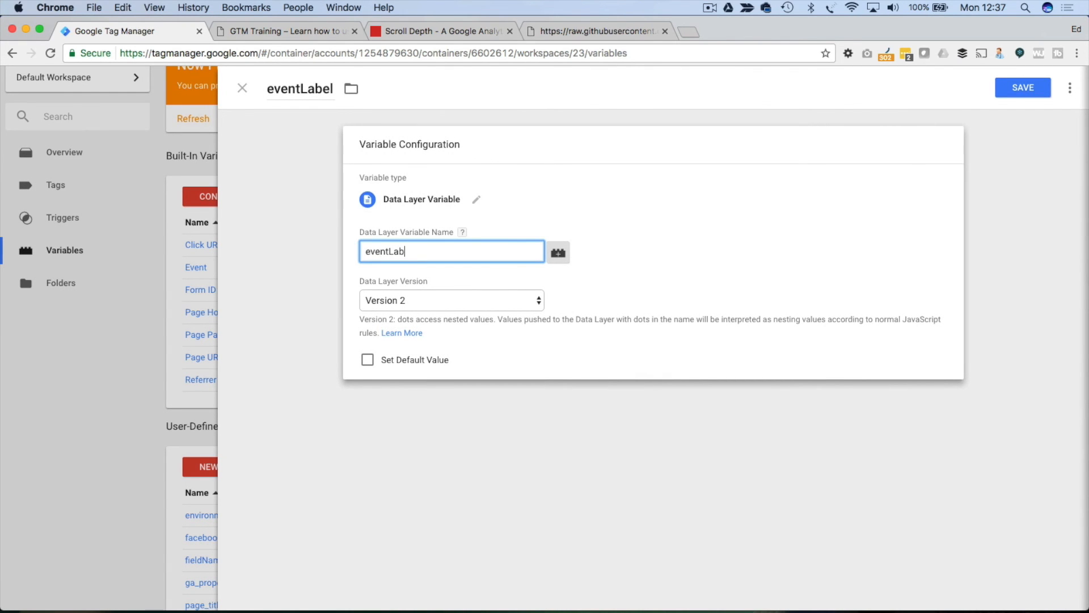
pyautogui.write('eventLabel')
pyautogui.click(1007, 92)
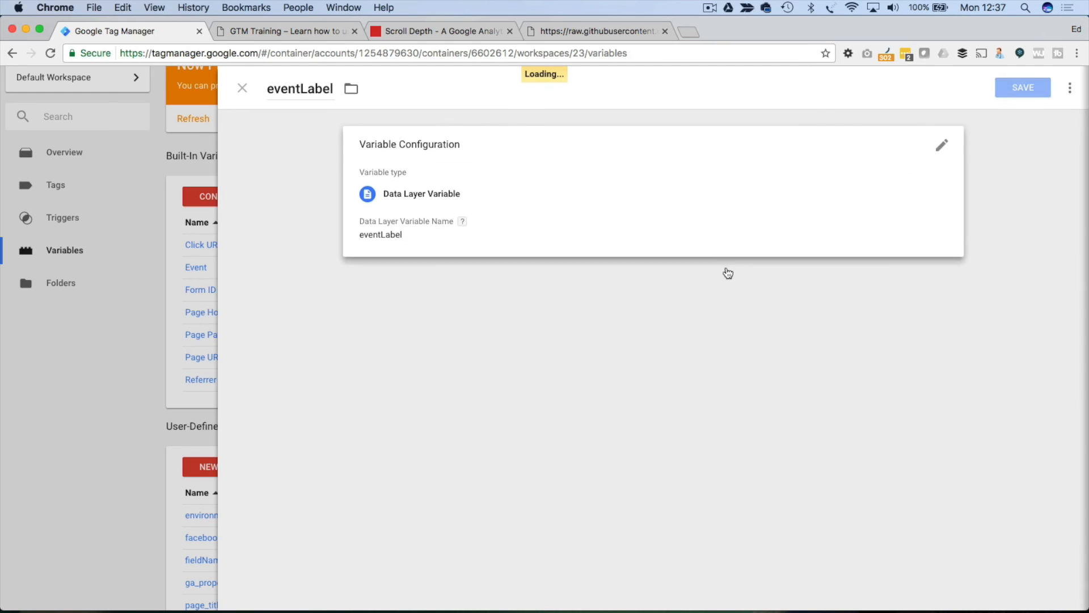
pyautogui.scroll(2, 714, 272)
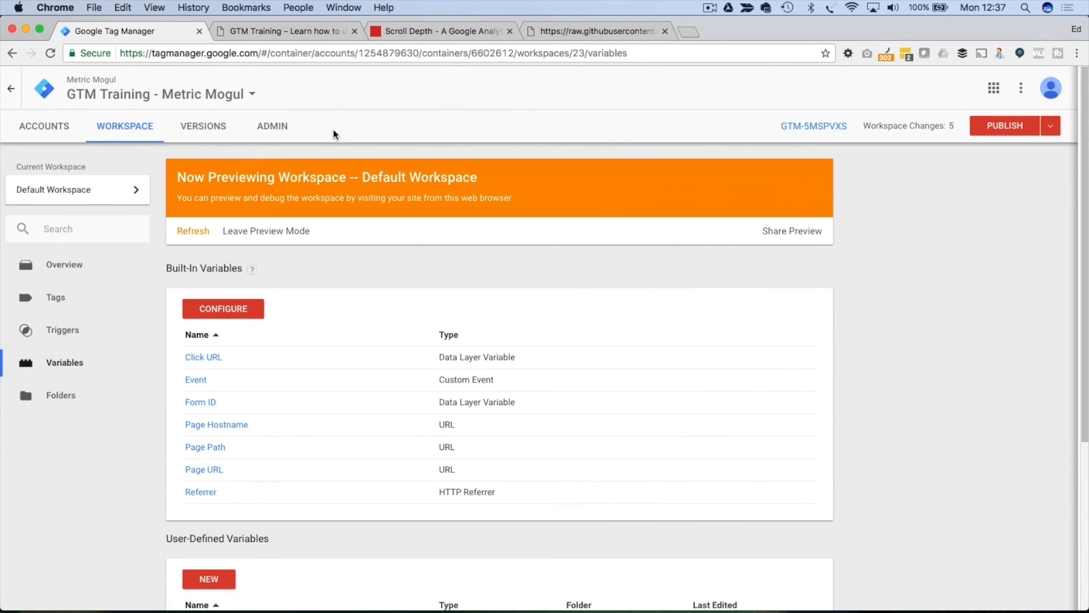
# Step: Review the ScrollTiming message's eventLabel and eventAction on the site, and start a new tag named GA Scroll Depth Reached
pyautogui.click(244, 31)
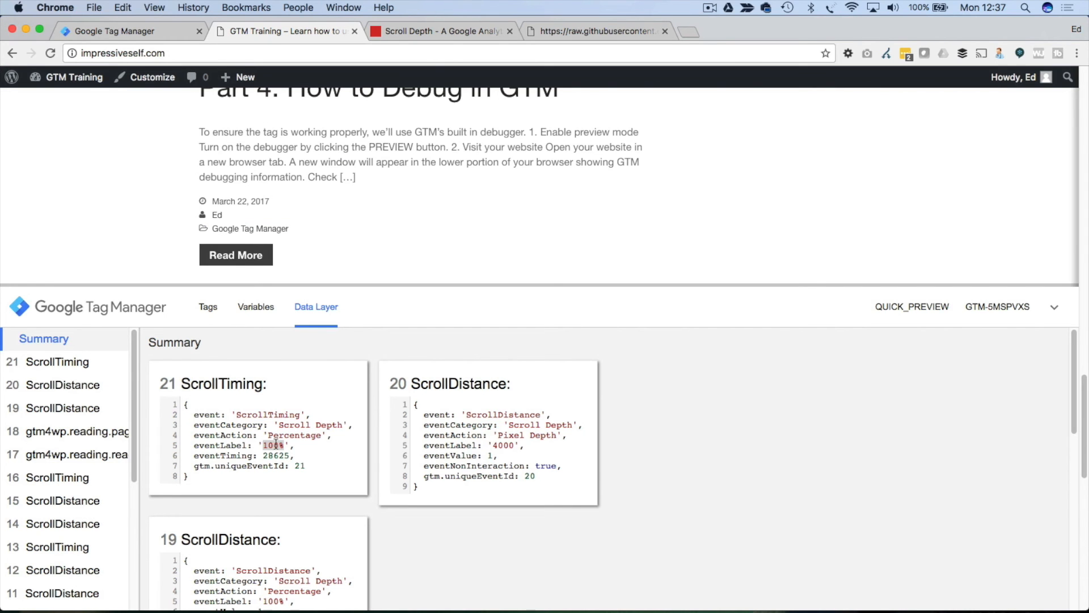
pyautogui.moveTo(265, 446); pyautogui.dragTo(276, 445)
pyautogui.scroll(10, 112, 175)
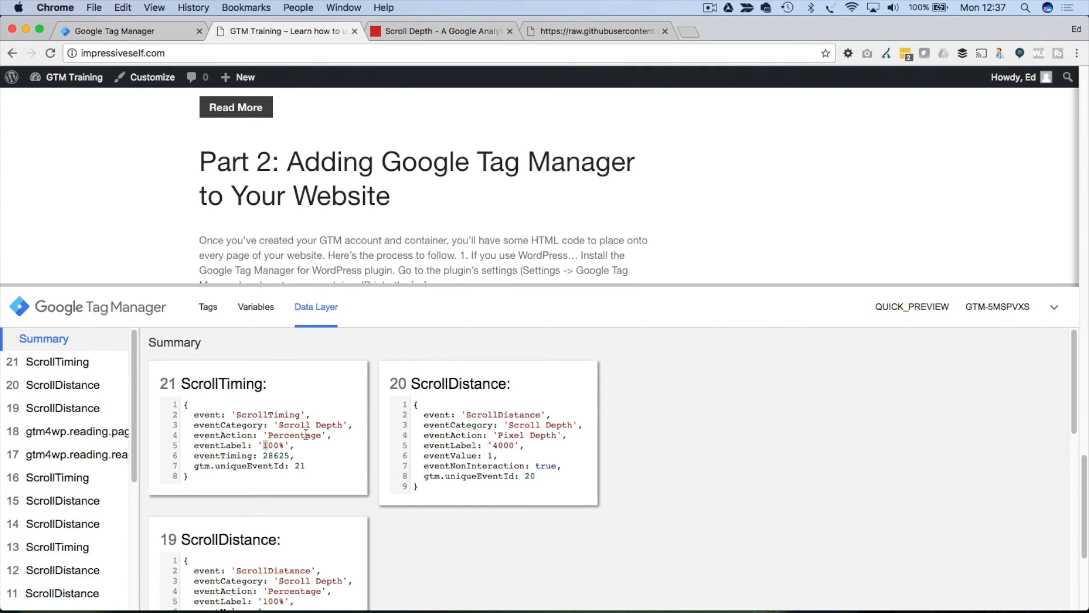
pyautogui.moveTo(267, 435); pyautogui.dragTo(301, 437)
pyautogui.click(126, 31)
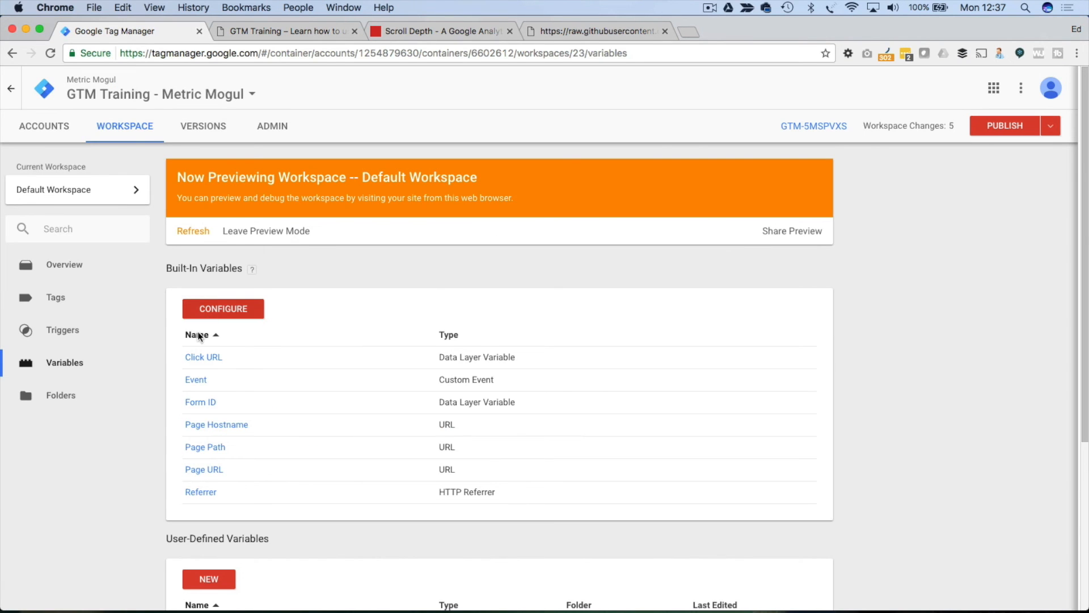
pyautogui.click(56, 297)
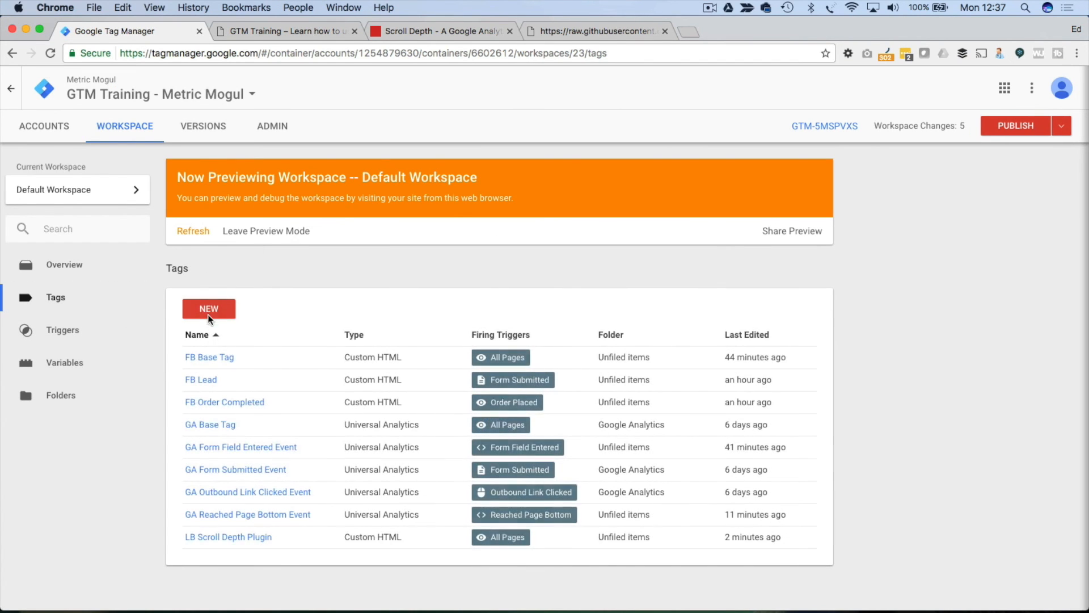
pyautogui.click(208, 311)
pyautogui.click(308, 87)
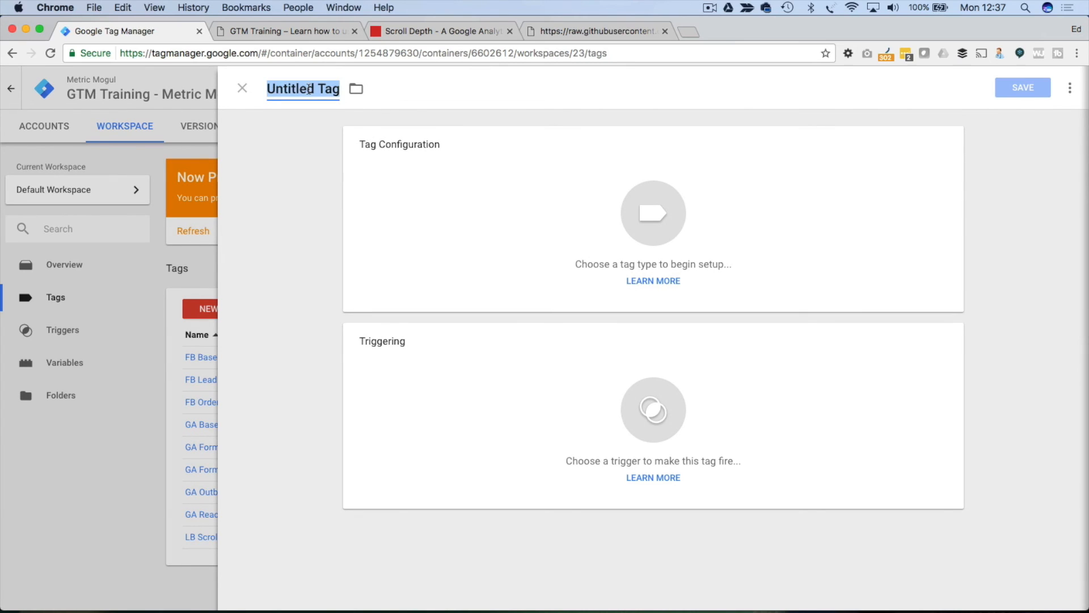
pyautogui.write('GA Scrol')
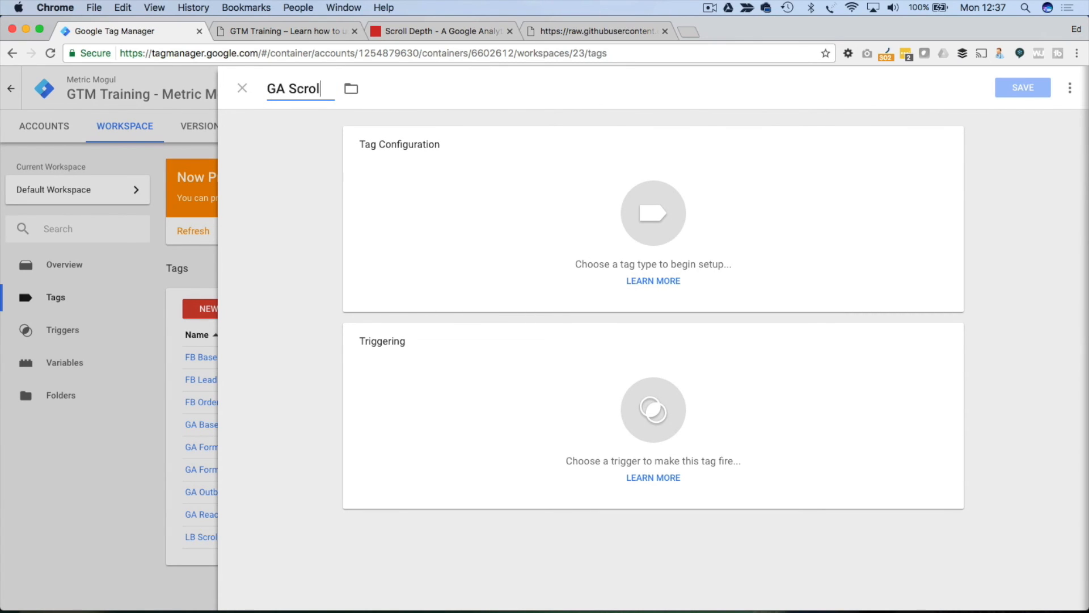
pyautogui.write('l Depth Reached')
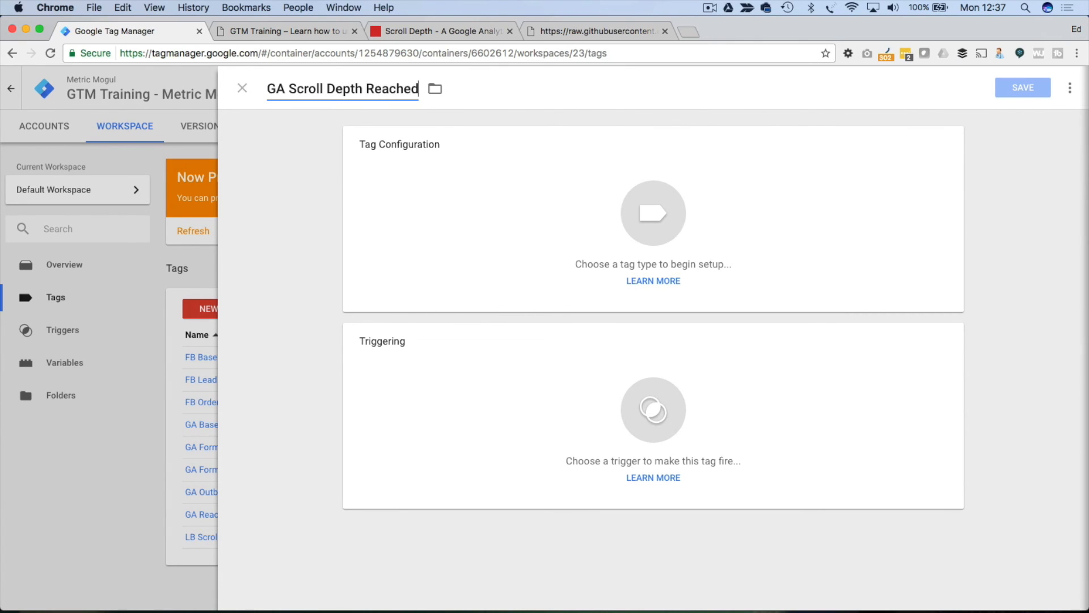
pyautogui.moveTo(290, 85); pyautogui.dragTo(472, 80)
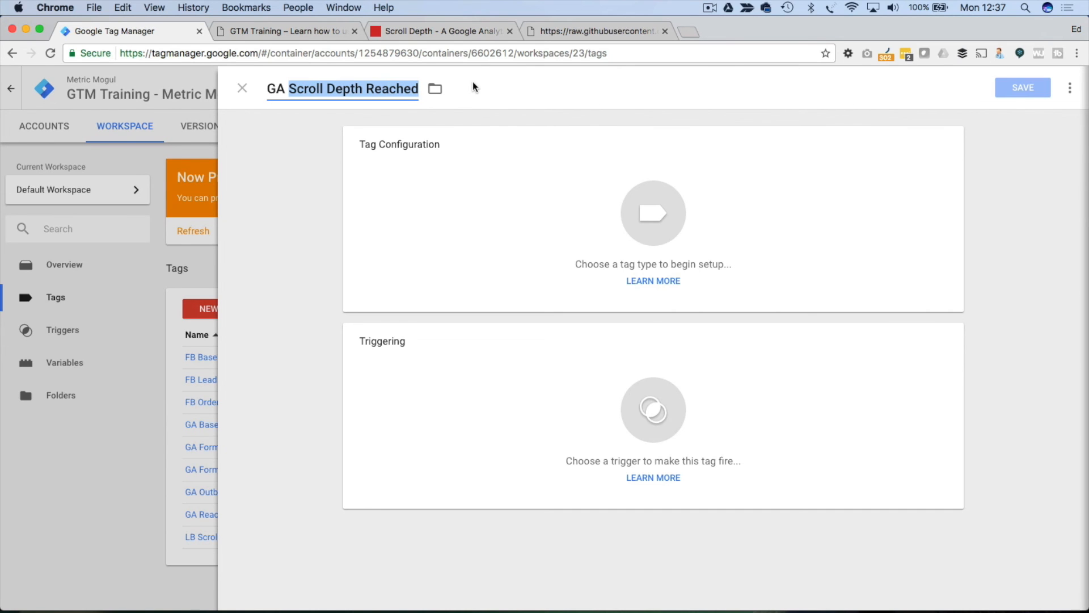
# Step: Make the tag a Universal Analytics tag with {{ga_property_id}} as its tracking ID
pyautogui.click(562, 204)
pyautogui.click(735, 165)
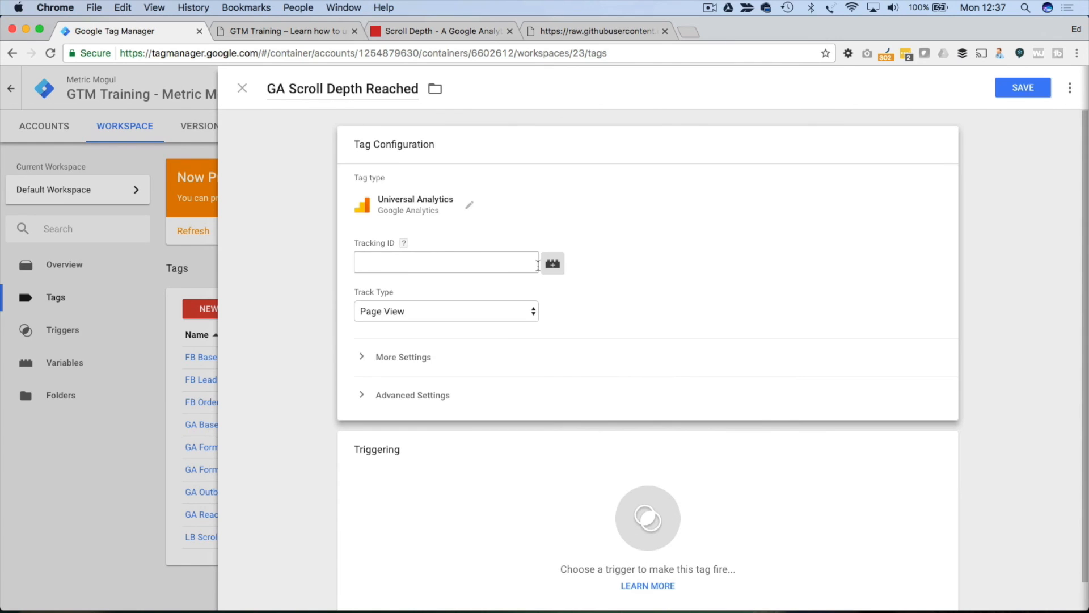
pyautogui.click(553, 263)
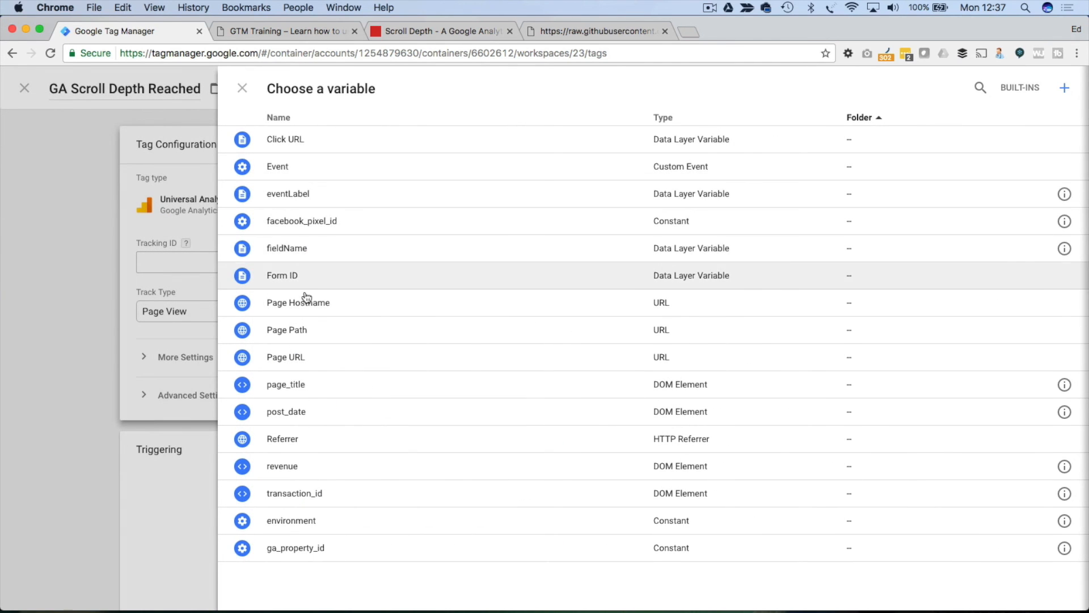
pyautogui.click(306, 546)
# Step: Set the track type to Event with category Interactions and action Scroll Depth Reached
pyautogui.click(404, 316)
pyautogui.press('Escape')
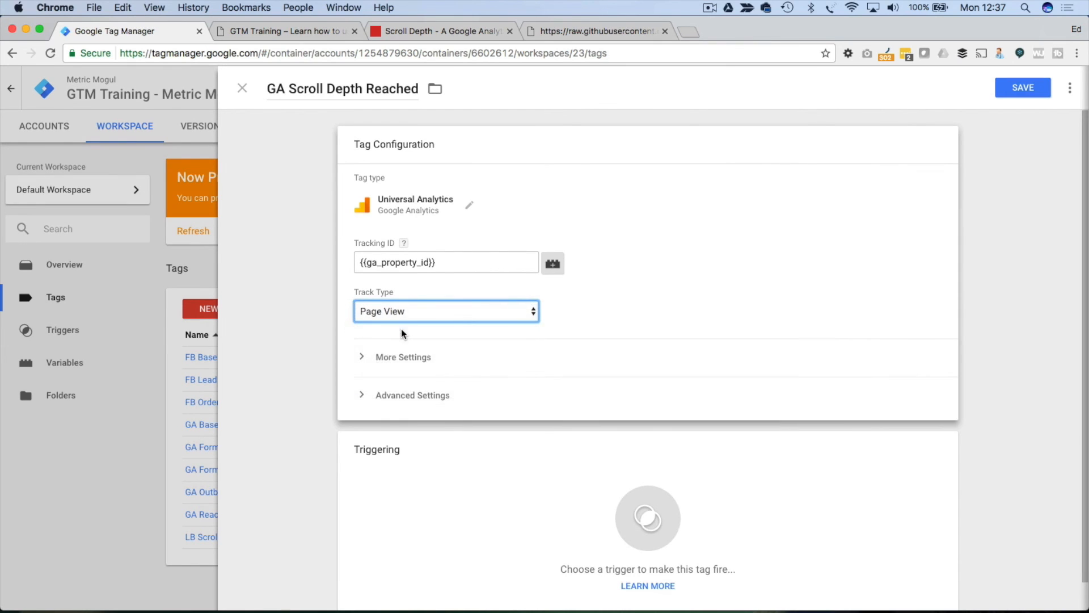
pyautogui.click(401, 329)
pyautogui.click(408, 372)
pyautogui.write('I')
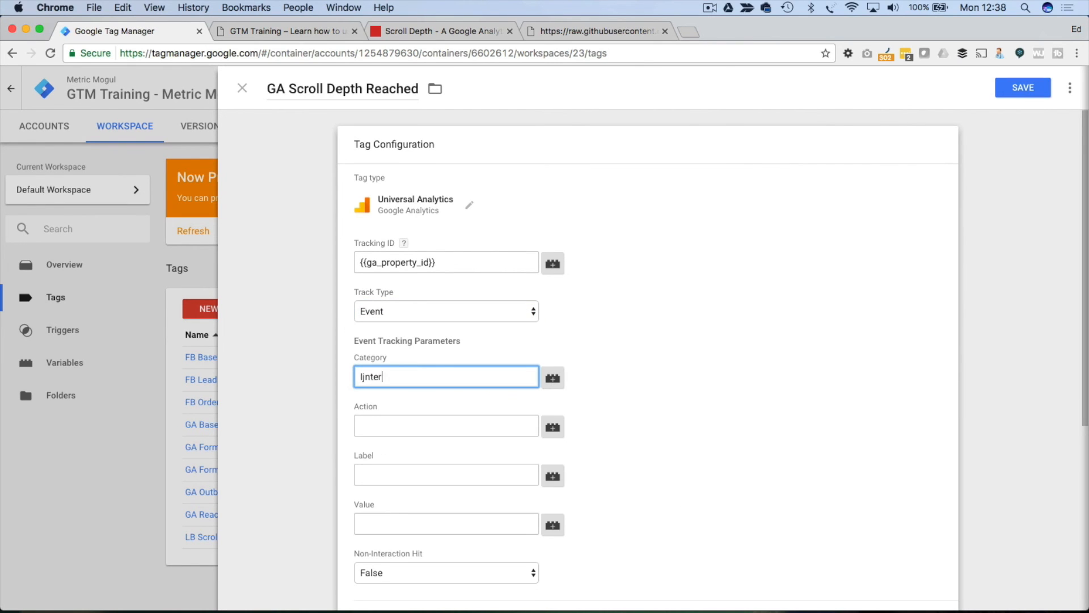
pyautogui.write('nteractions')
pyautogui.press('Tab')
pyautogui.press('Tab')
pyautogui.write('Scroll Depth Reached')
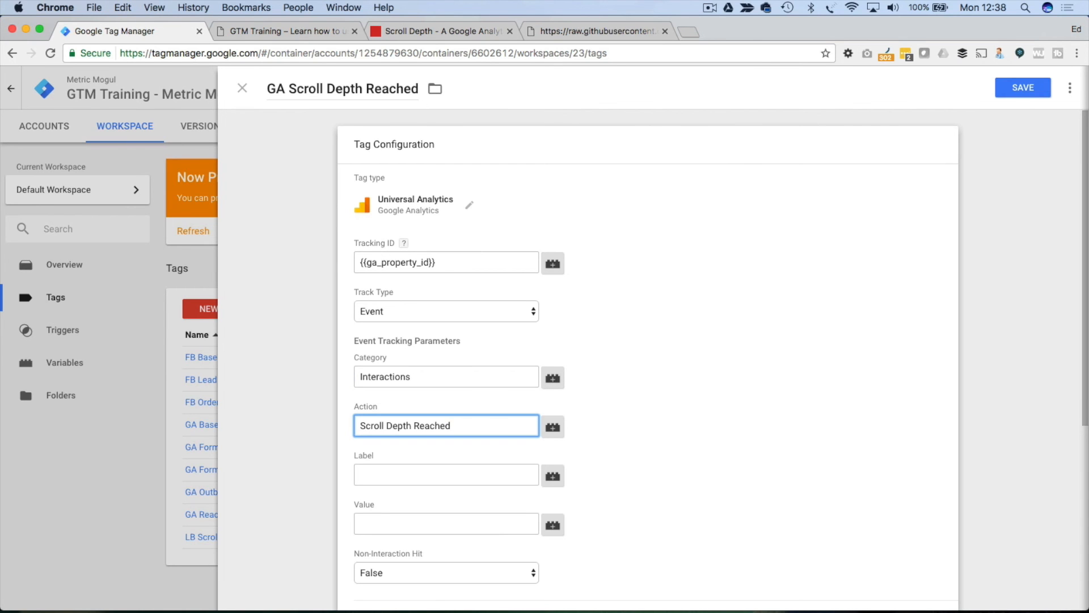
# Step: Set the event's label to the {{eventLabel}} variable
pyautogui.click(552, 475)
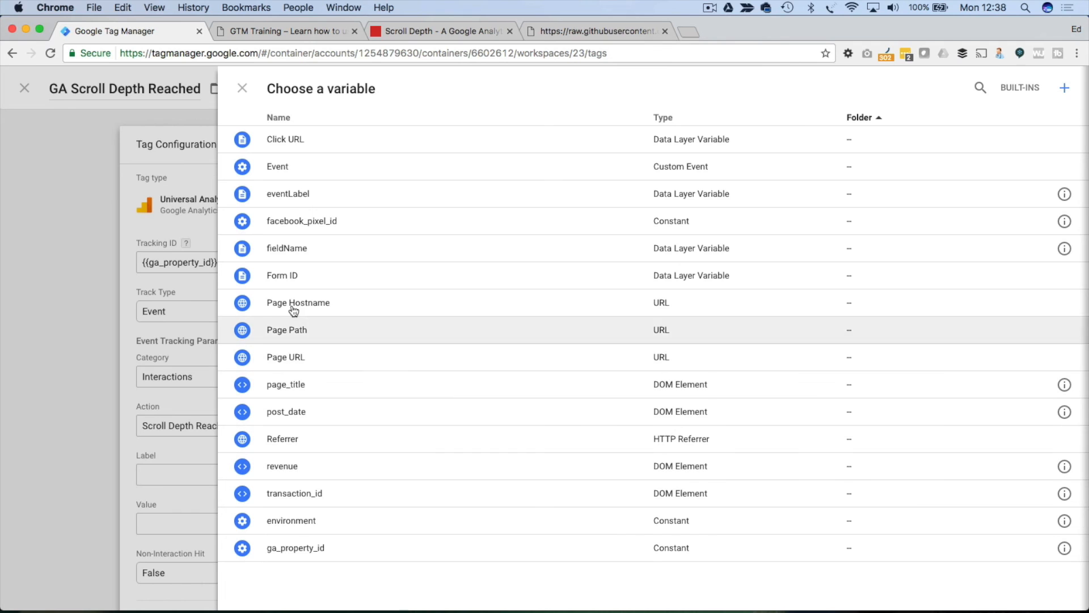
pyautogui.click(284, 195)
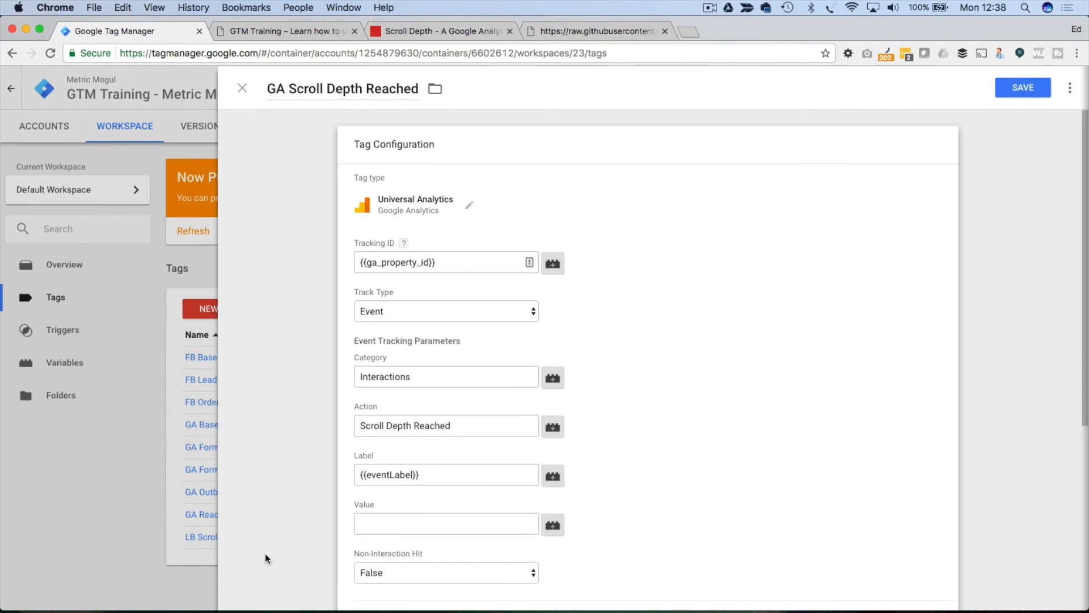
pyautogui.scroll(-2, 264, 553)
pyautogui.moveTo(426, 409); pyautogui.dragTo(330, 409)
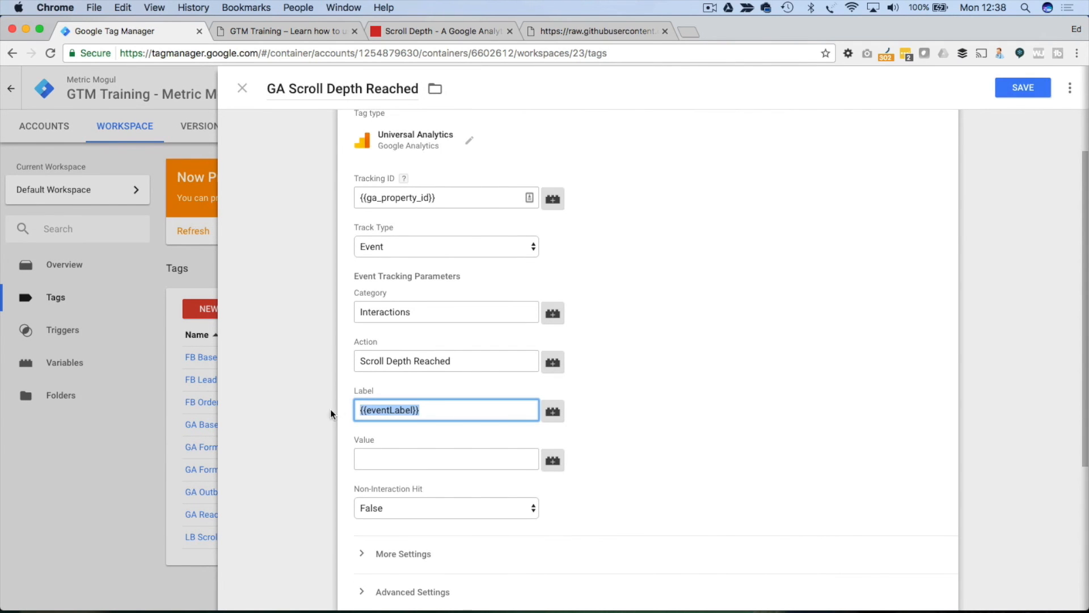
# Step: Fire the tag on the Scroll Depth Reached trigger and save the tag
pyautogui.scroll(-4, 329, 421)
pyautogui.click(604, 475)
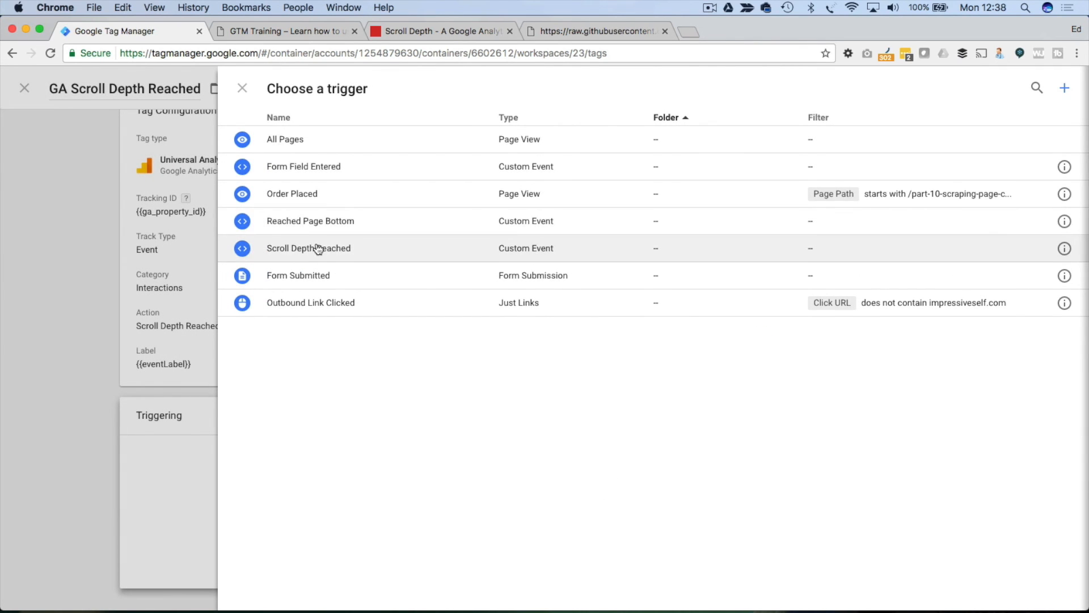
pyautogui.click(316, 248)
pyautogui.click(1014, 87)
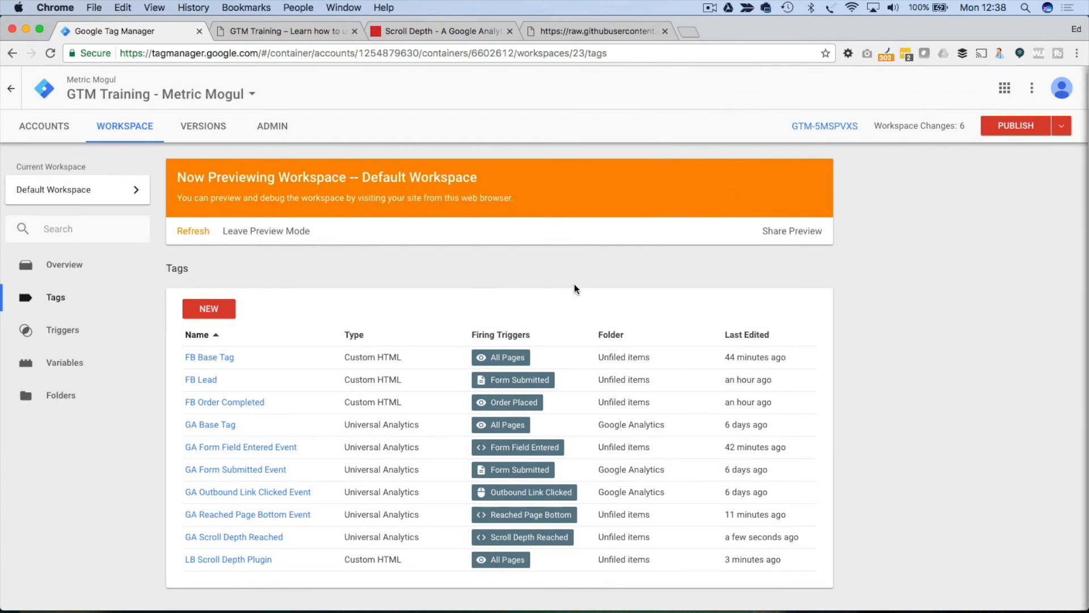
# Step: Restart the workspace preview with the new tag and reload the GTM Training site
pyautogui.click(1061, 125)
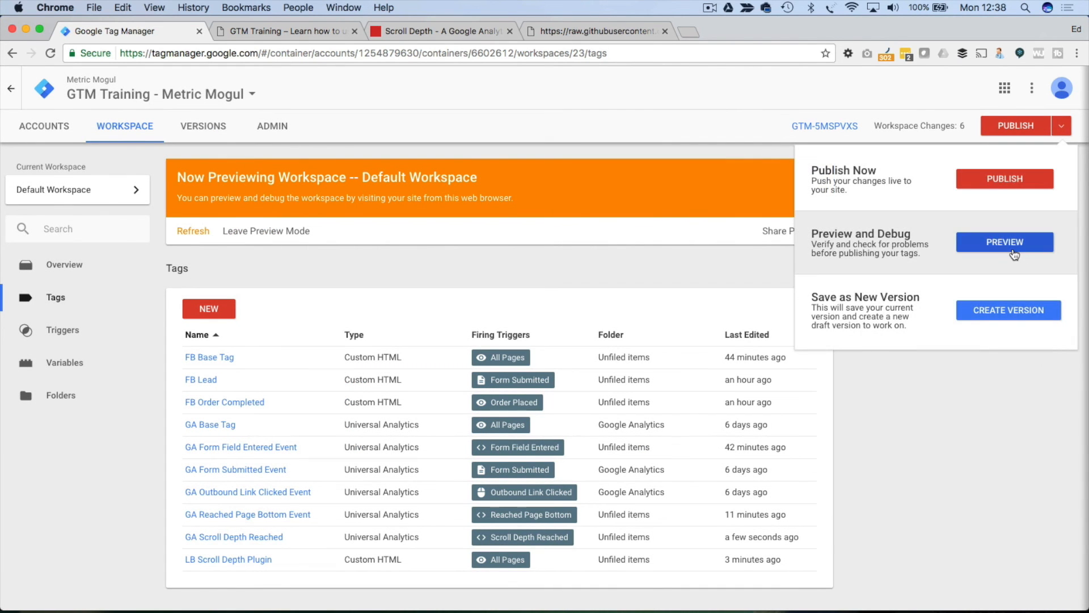
pyautogui.click(1005, 241)
pyautogui.scroll(15, 150, 147)
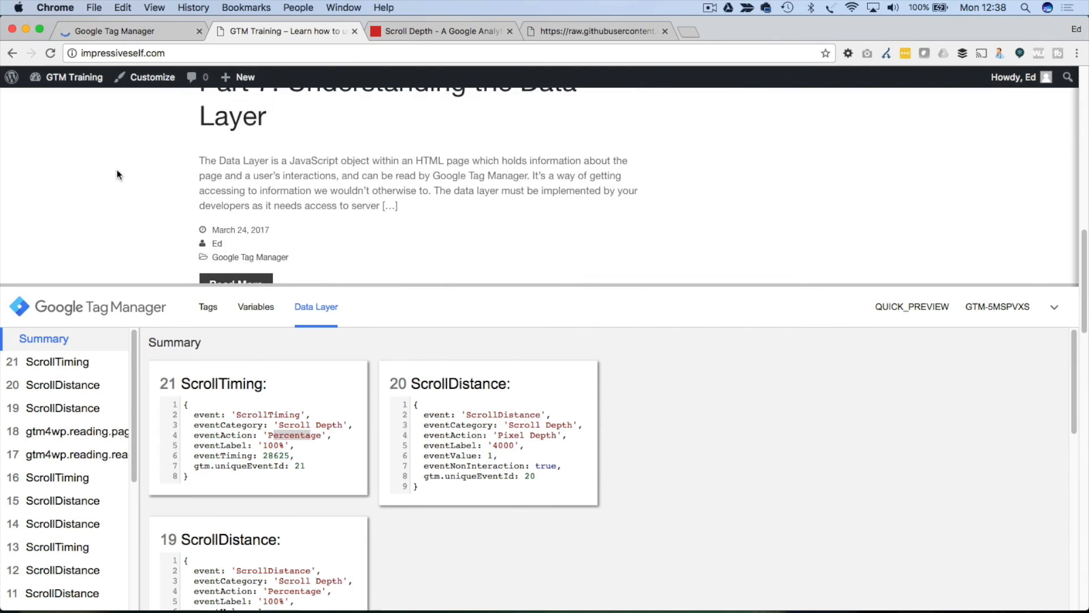
pyautogui.click(49, 53)
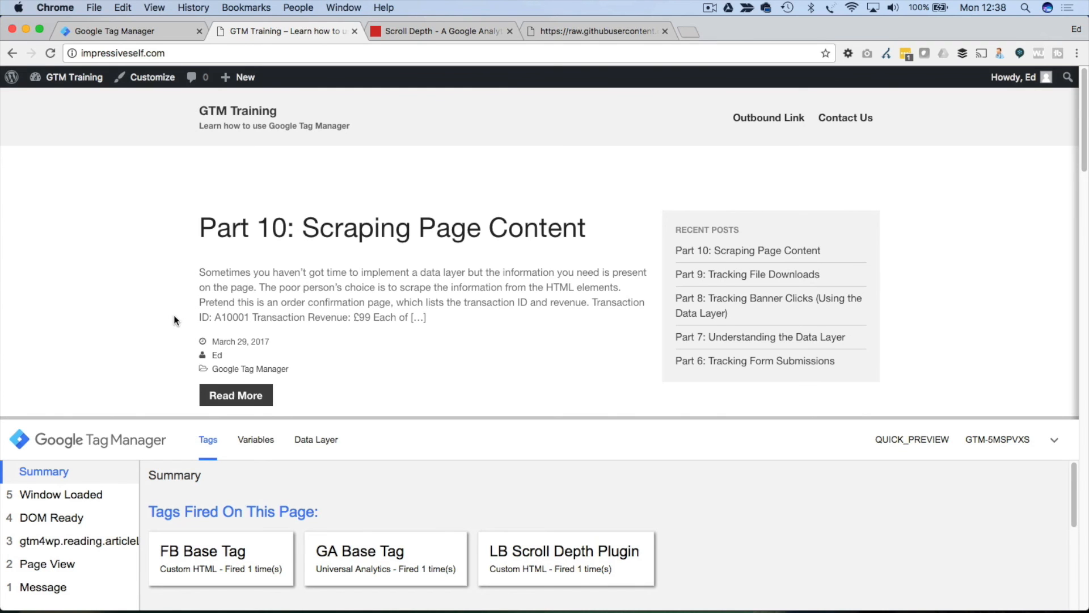
# Step: Scroll the homepage past its first quarter to trigger a ScrollTiming event and enlarge the debug pane
pyautogui.scroll(-1, 158, 326)
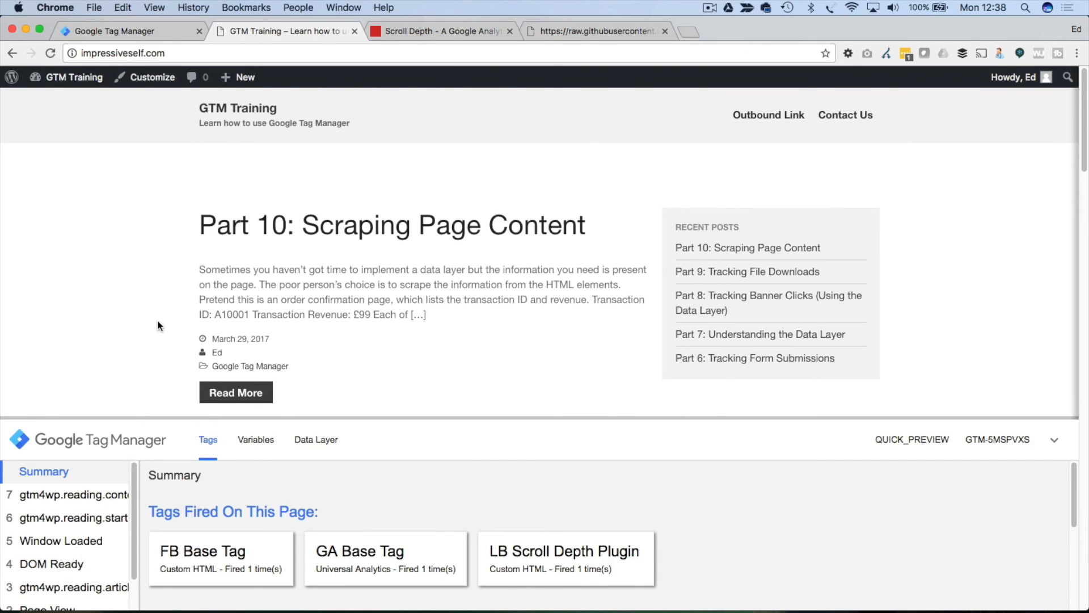
pyautogui.scroll(-8, 158, 326)
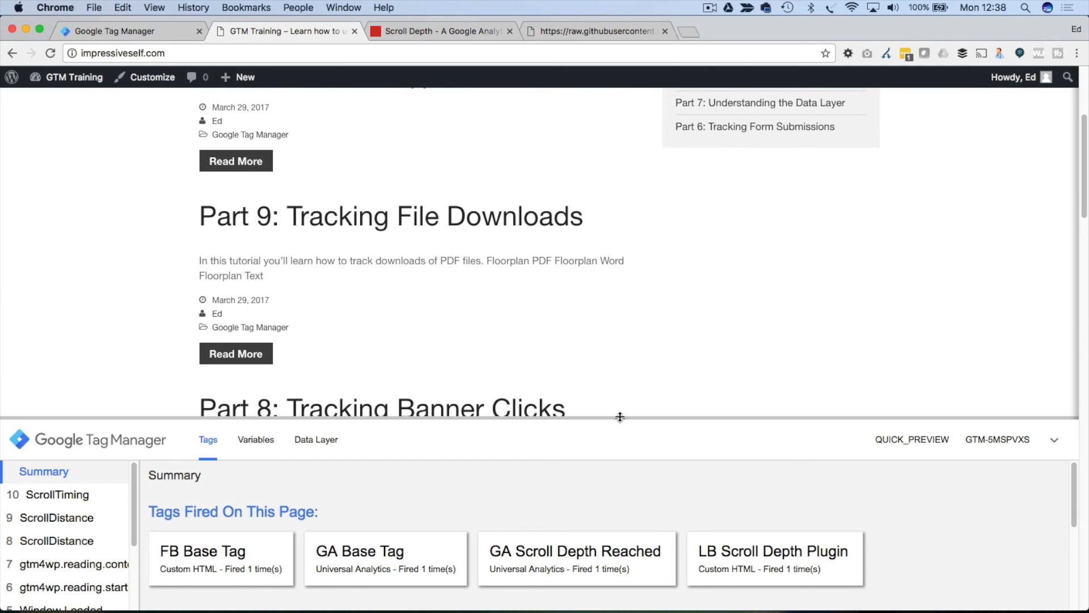
pyautogui.moveTo(620, 417); pyautogui.dragTo(614, 324)
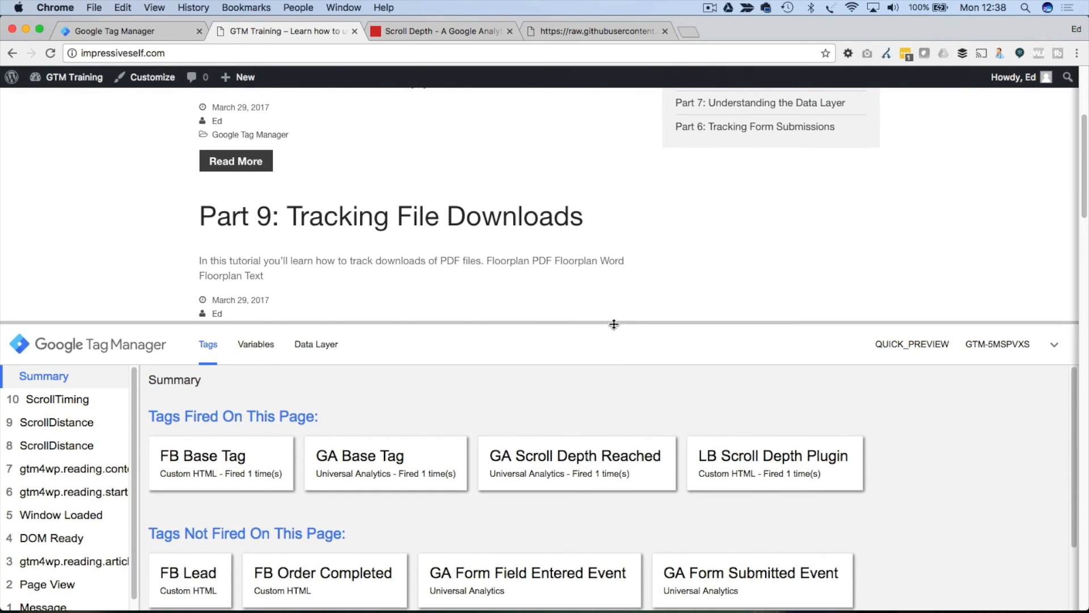
# Step: Examine the fired GA Scroll Depth Reached tag's full properties, checking its event action, category and label
pyautogui.click(591, 470)
pyautogui.scroll(-5, 427, 488)
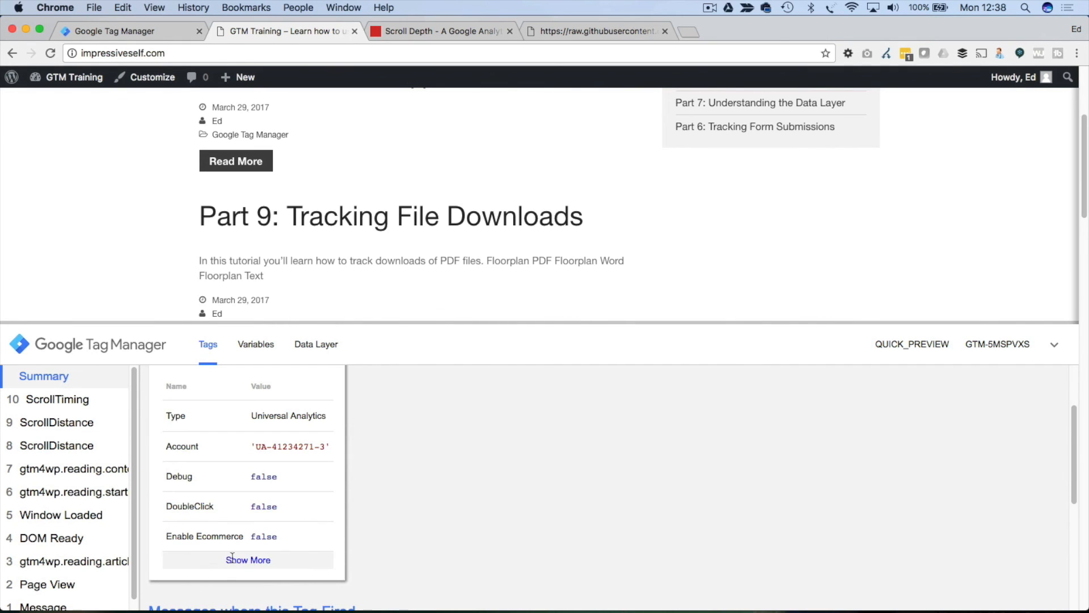
pyautogui.click(242, 562)
pyautogui.scroll(-5, 221, 548)
pyautogui.scroll(3, 219, 545)
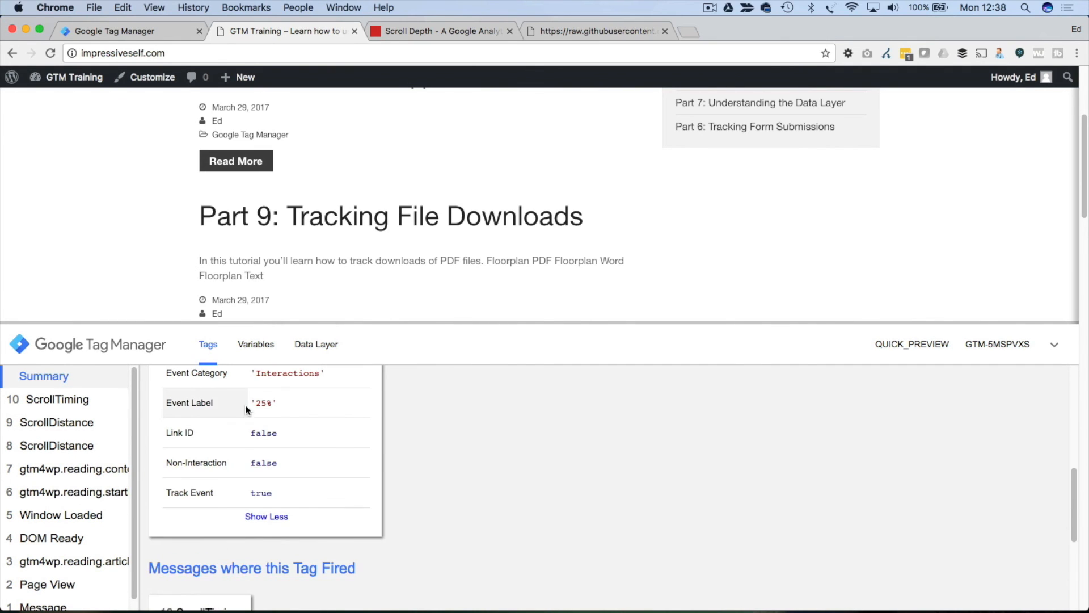
pyautogui.scroll(2, 252, 420)
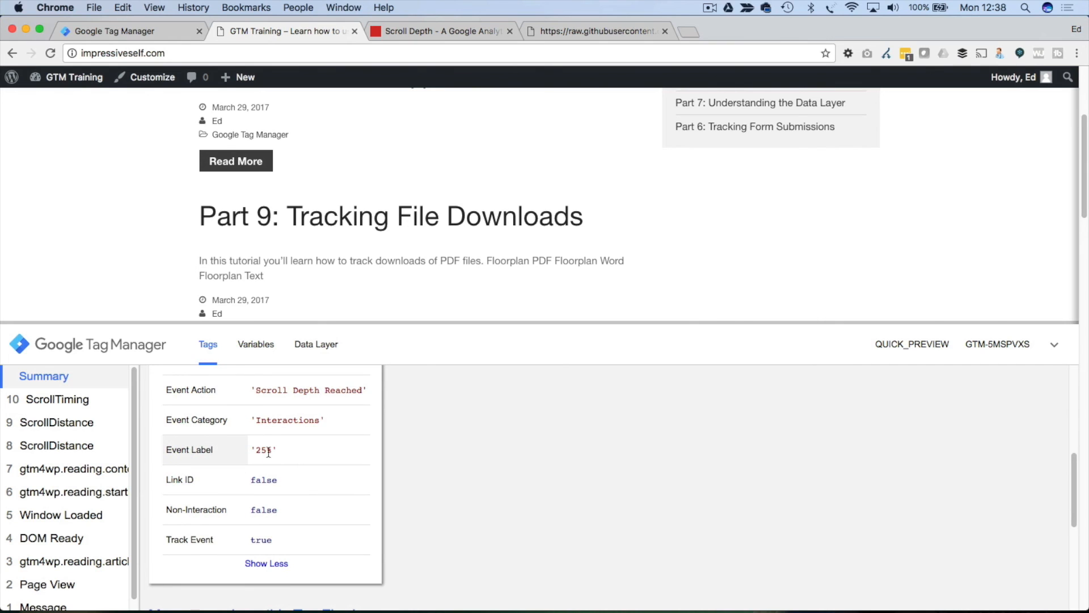
pyautogui.scroll(1, 267, 451)
# Step: Scroll the homepage past its halfway point and check the event label in the GA Scroll Depth Reached tag's details
pyautogui.scroll(-3, 153, 299)
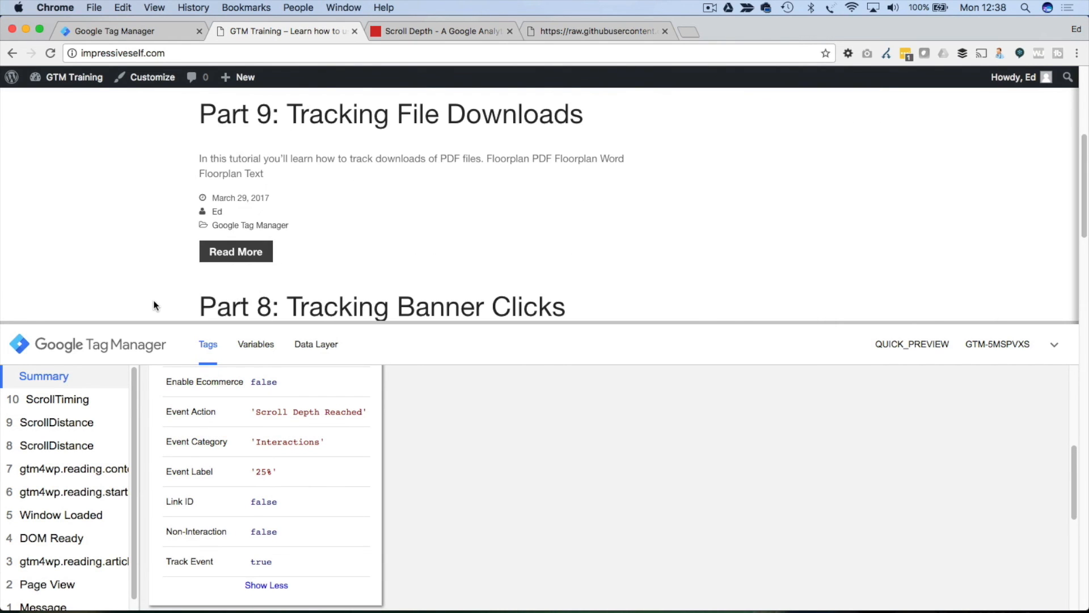
pyautogui.click(43, 381)
pyautogui.scroll(-4, 134, 229)
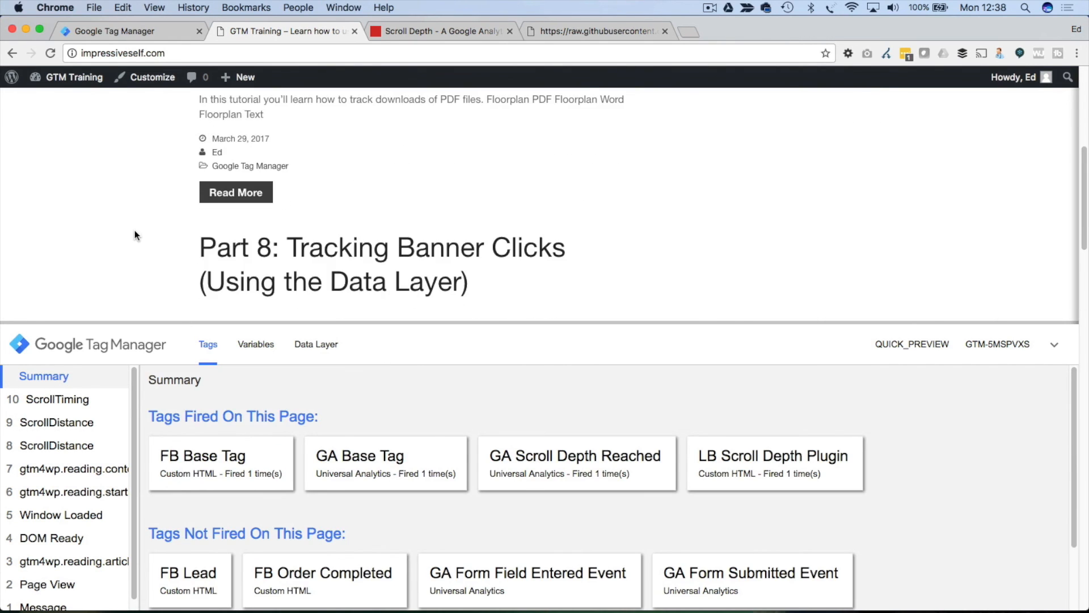
pyautogui.scroll(-5, 135, 232)
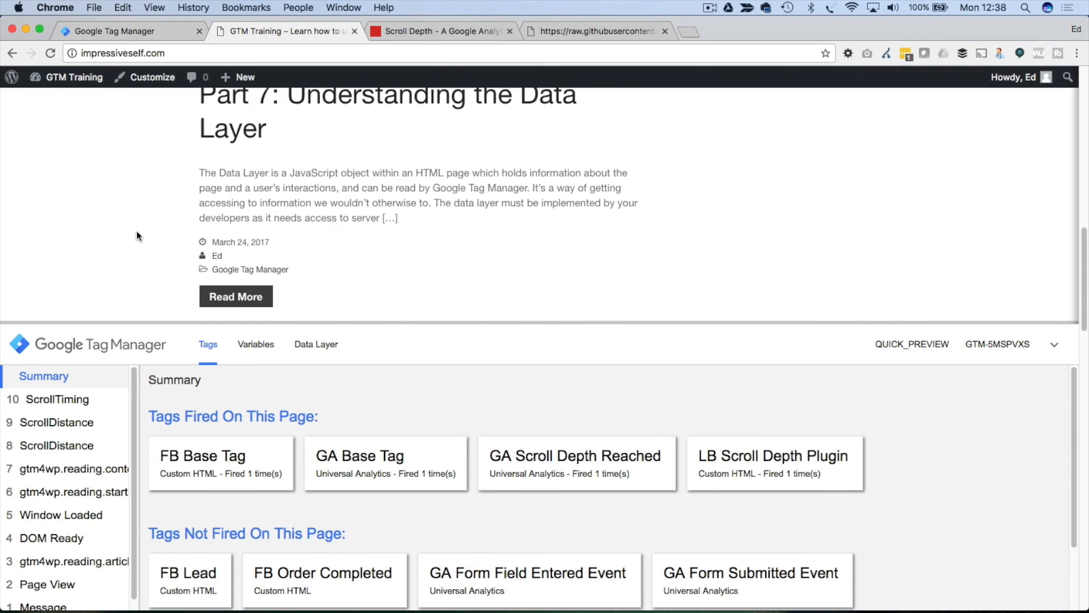
pyautogui.click(602, 480)
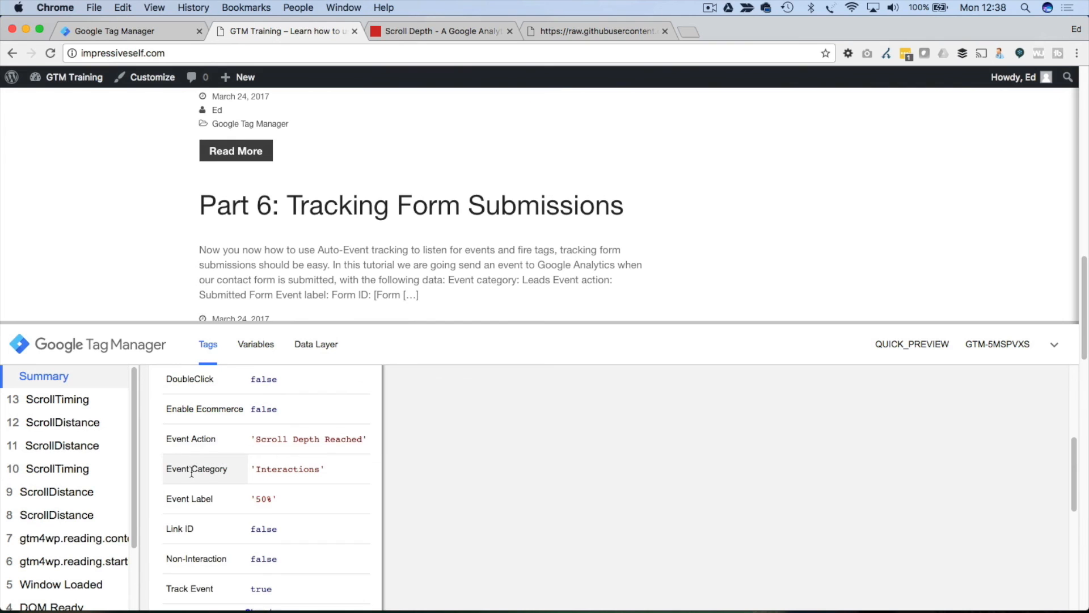
pyautogui.scroll(-1, 193, 474)
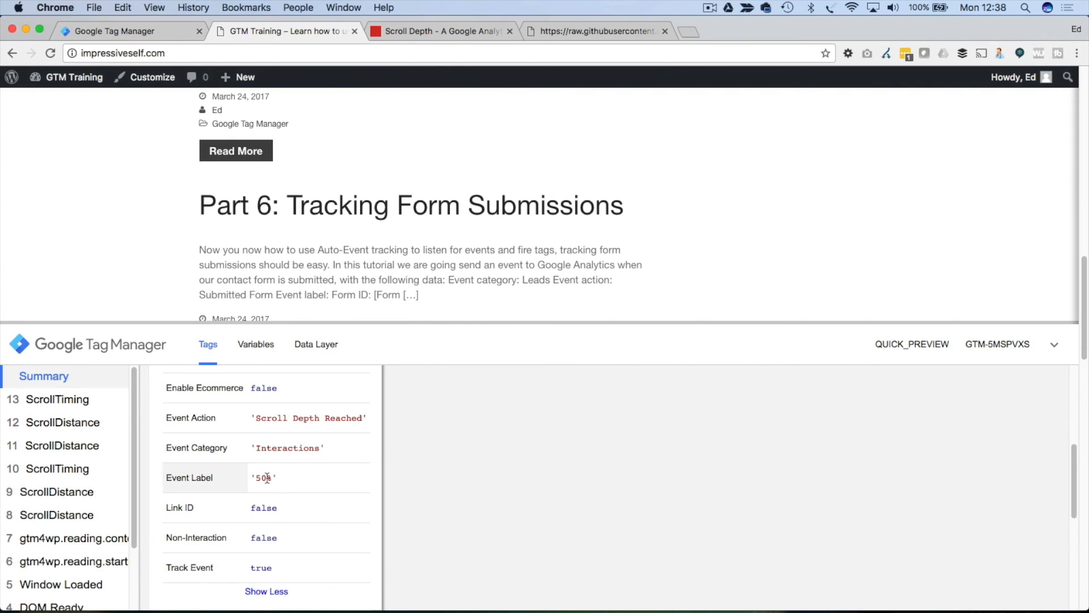
# Step: Scroll on to the end of the homepage, checking how often GA Scroll Depth Reached fired and its latest event label
pyautogui.scroll(-10, 142, 243)
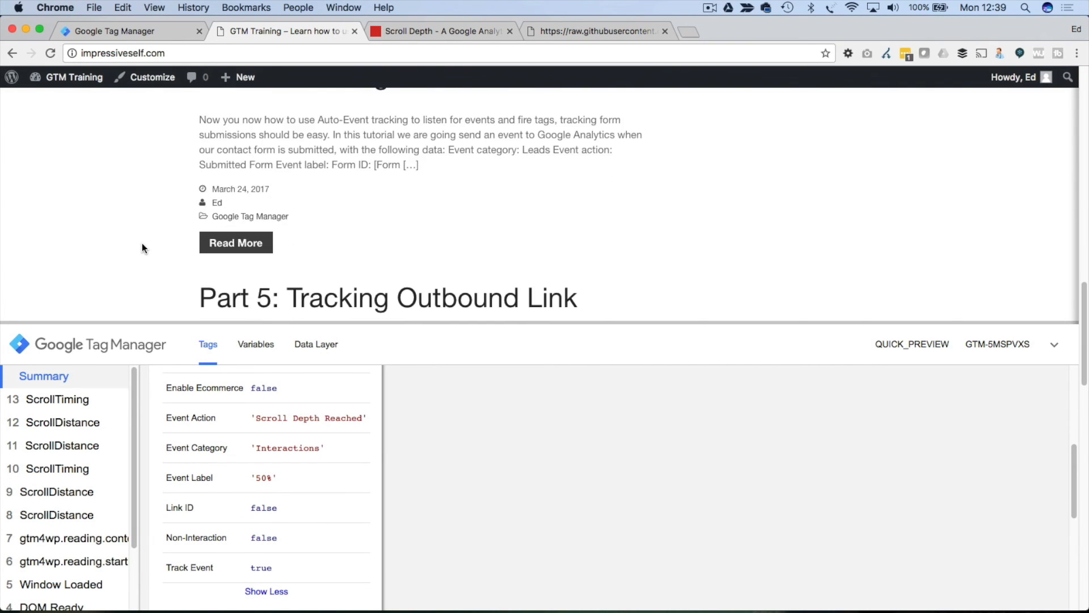
pyautogui.scroll(-8, 135, 280)
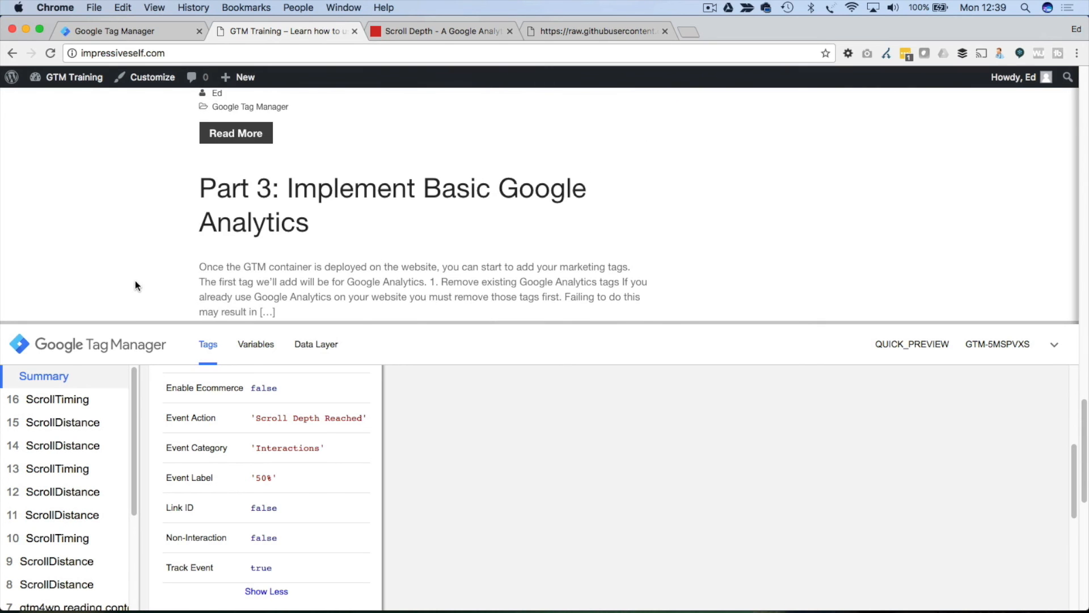
pyautogui.click(64, 378)
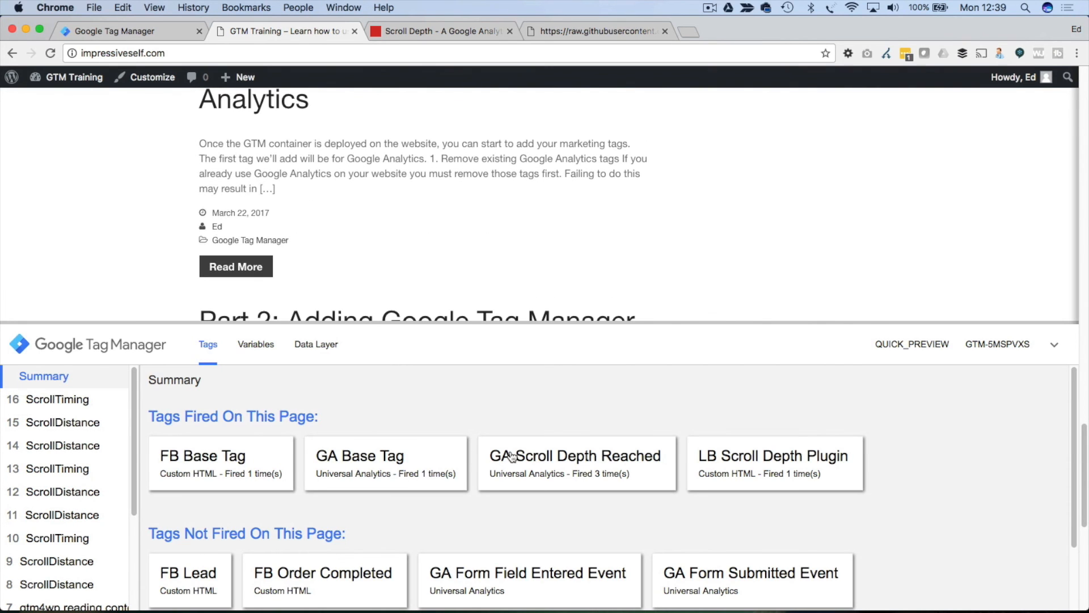
pyautogui.scroll(-3, 488, 238)
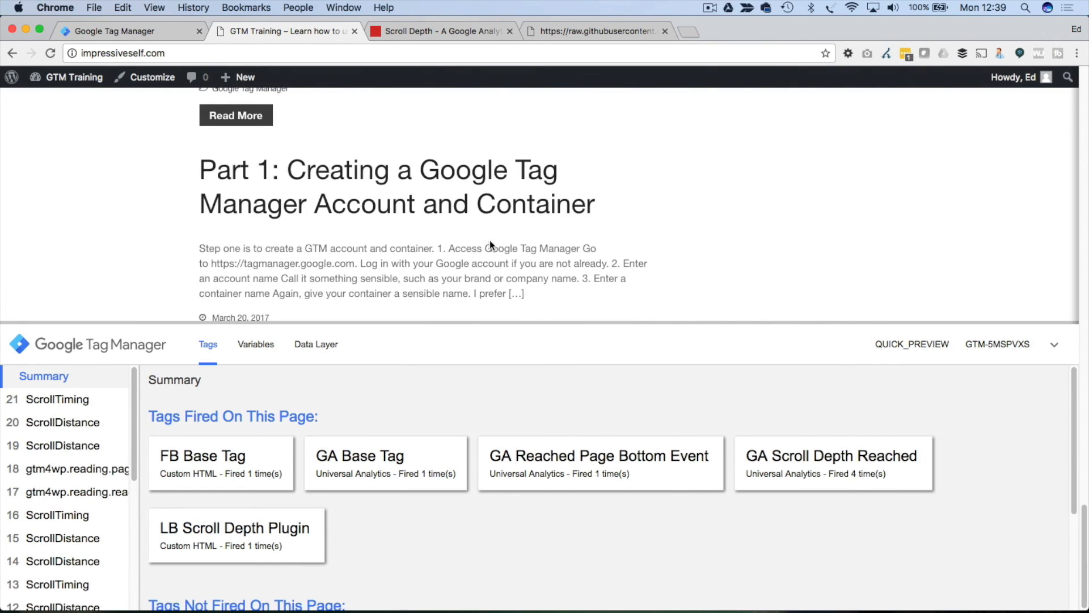
pyautogui.click(841, 481)
pyautogui.click(268, 438)
pyautogui.scroll(-3, 258, 501)
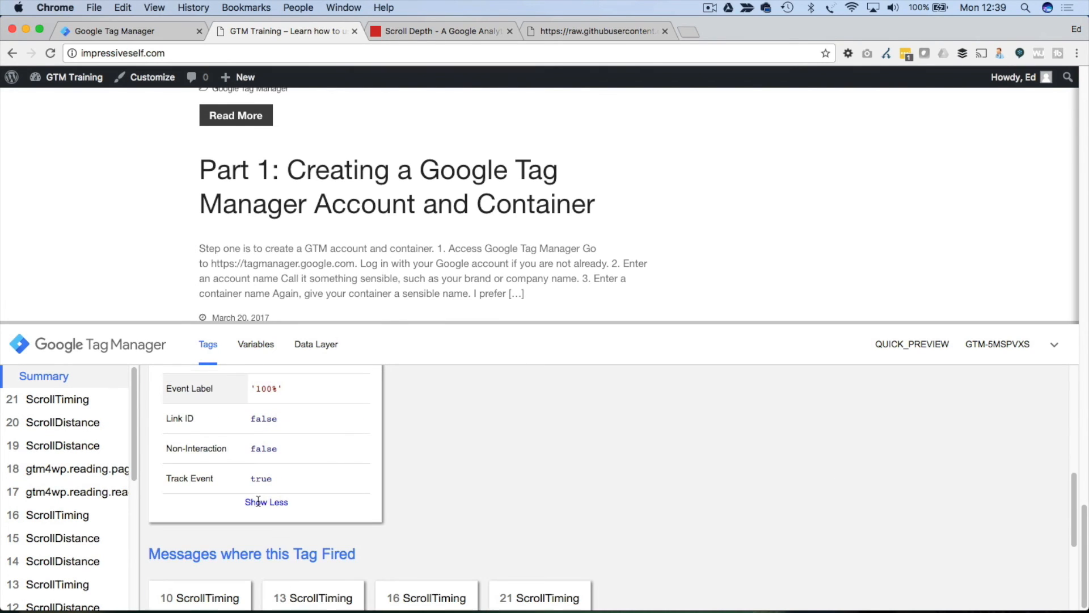